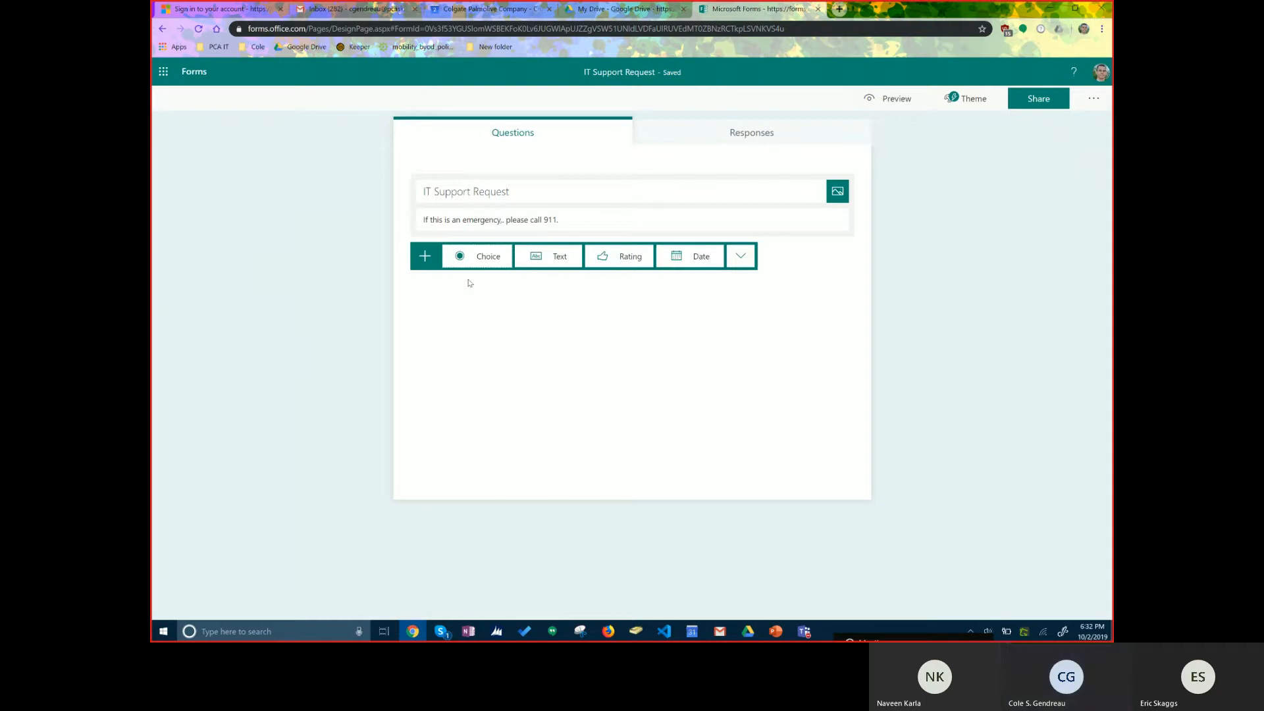
- Add a required text question titled 'First Name'
left_click(550, 257)
left_click(487, 327)
type("First Name")
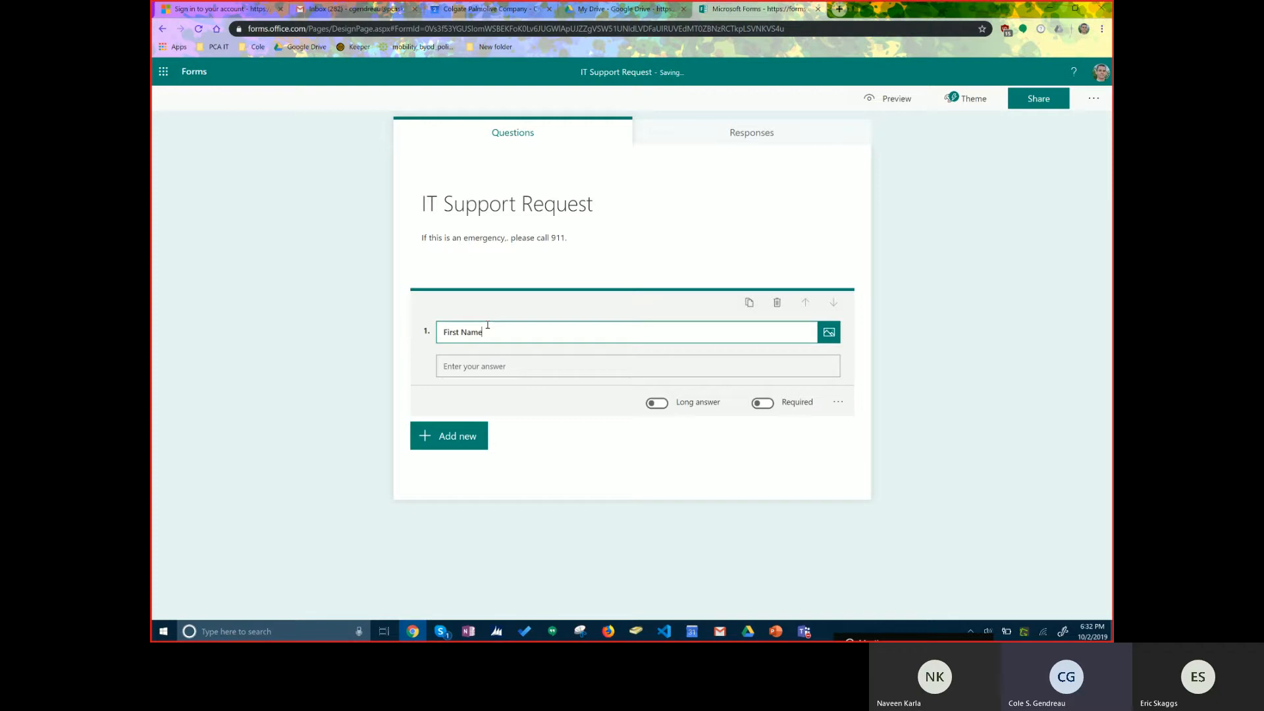
left_click(757, 404)
- Add a second text question titled 'Last Name'
left_click(450, 434)
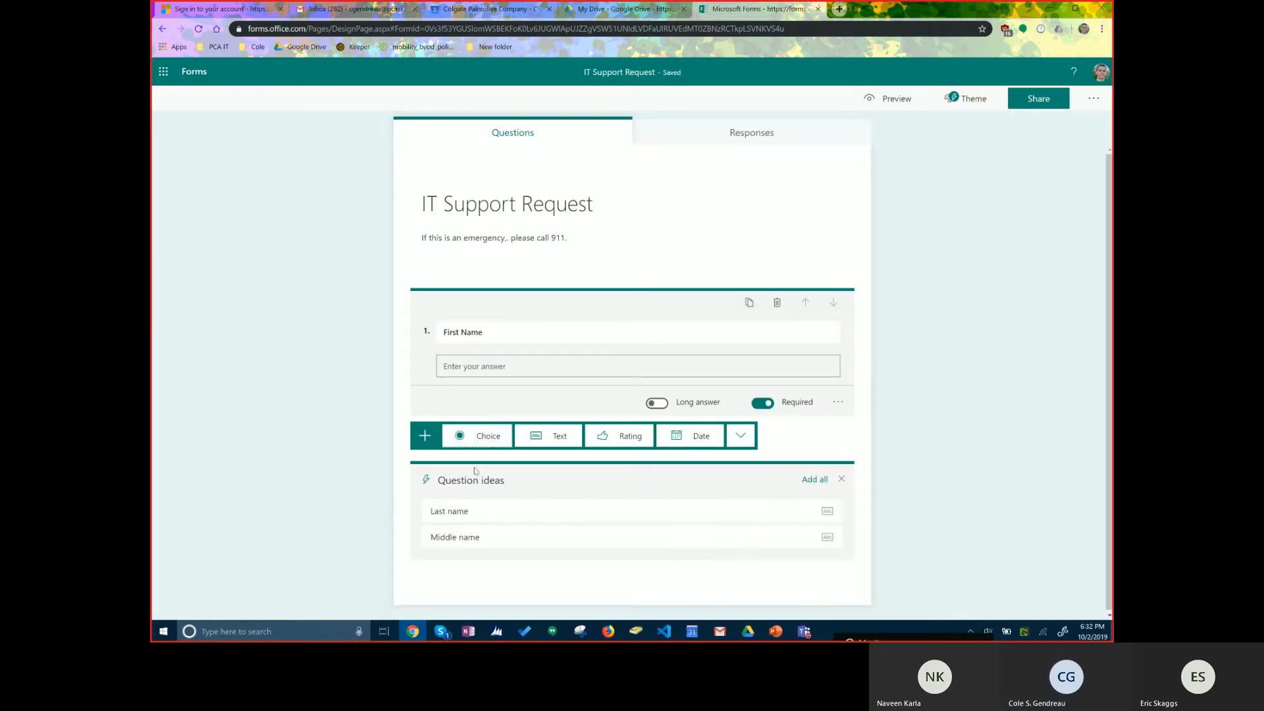
left_click(534, 444)
left_click(530, 417)
type("Lzast N")
key("BackSpace")
key("BackSpace")
key("BackSpace")
key("BackSpace")
key("BackSpace")
type("Name")
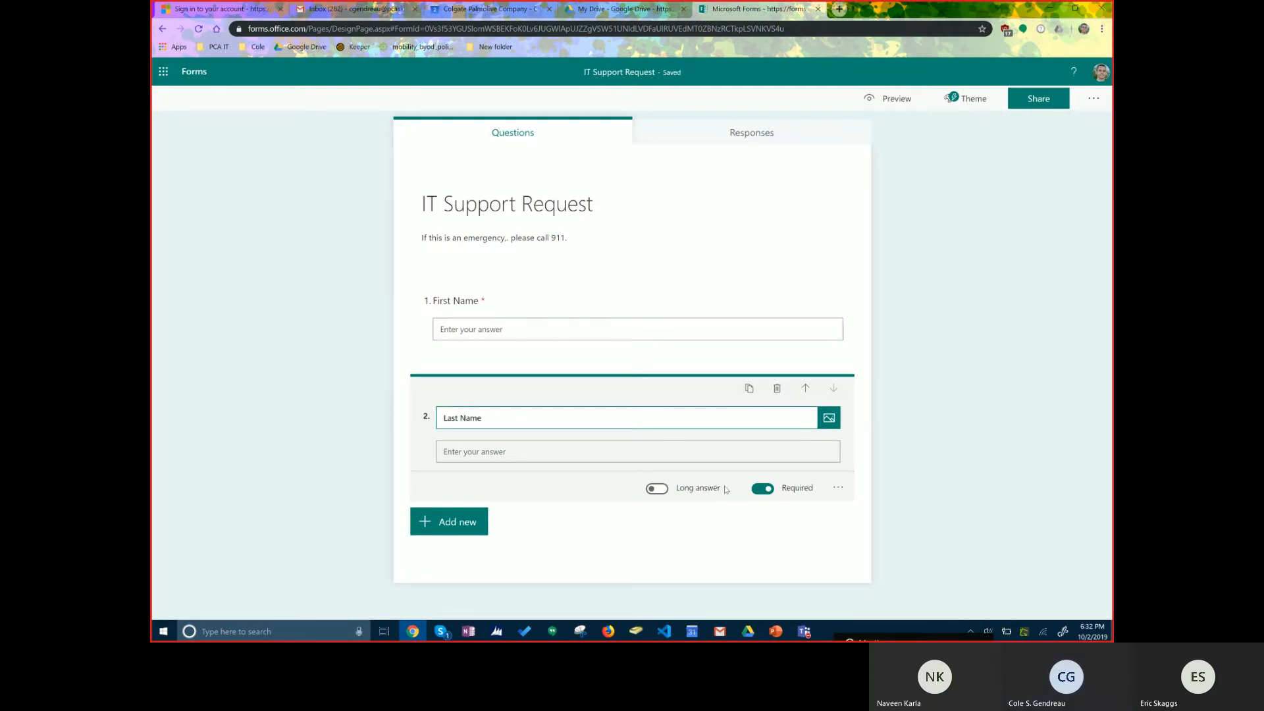
left_click(461, 522)
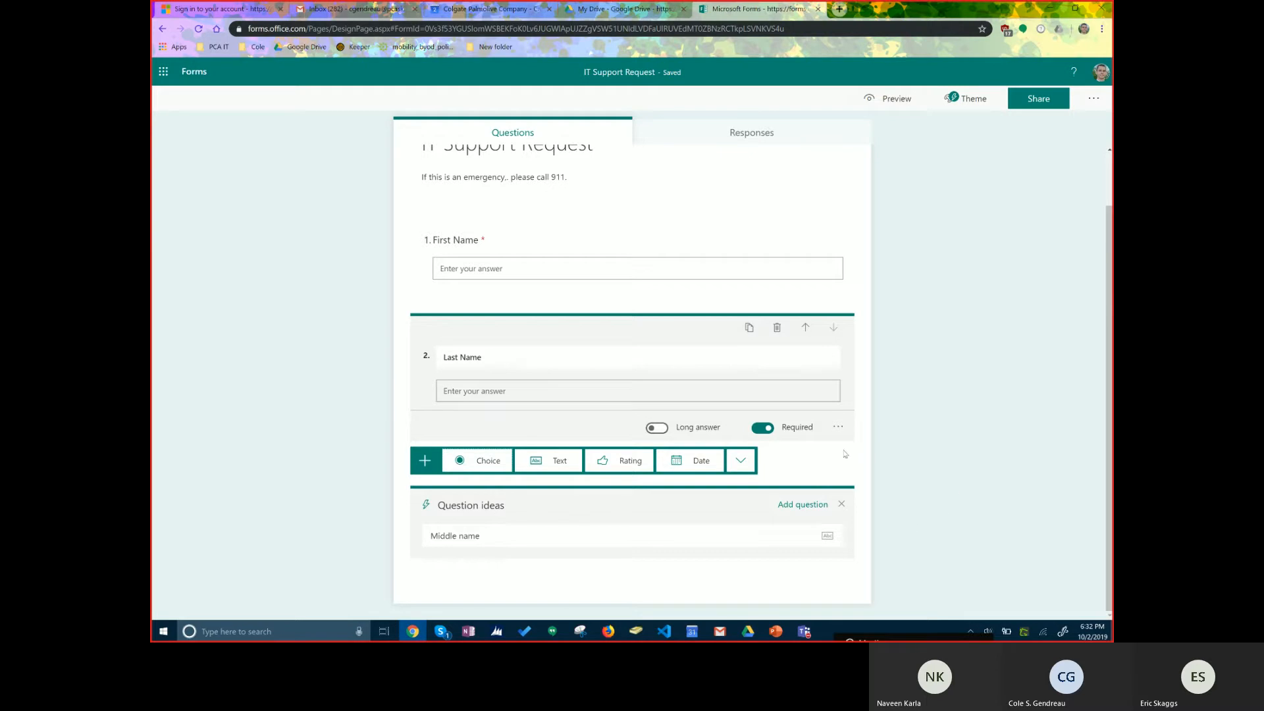
left_click(840, 429)
left_click(837, 490)
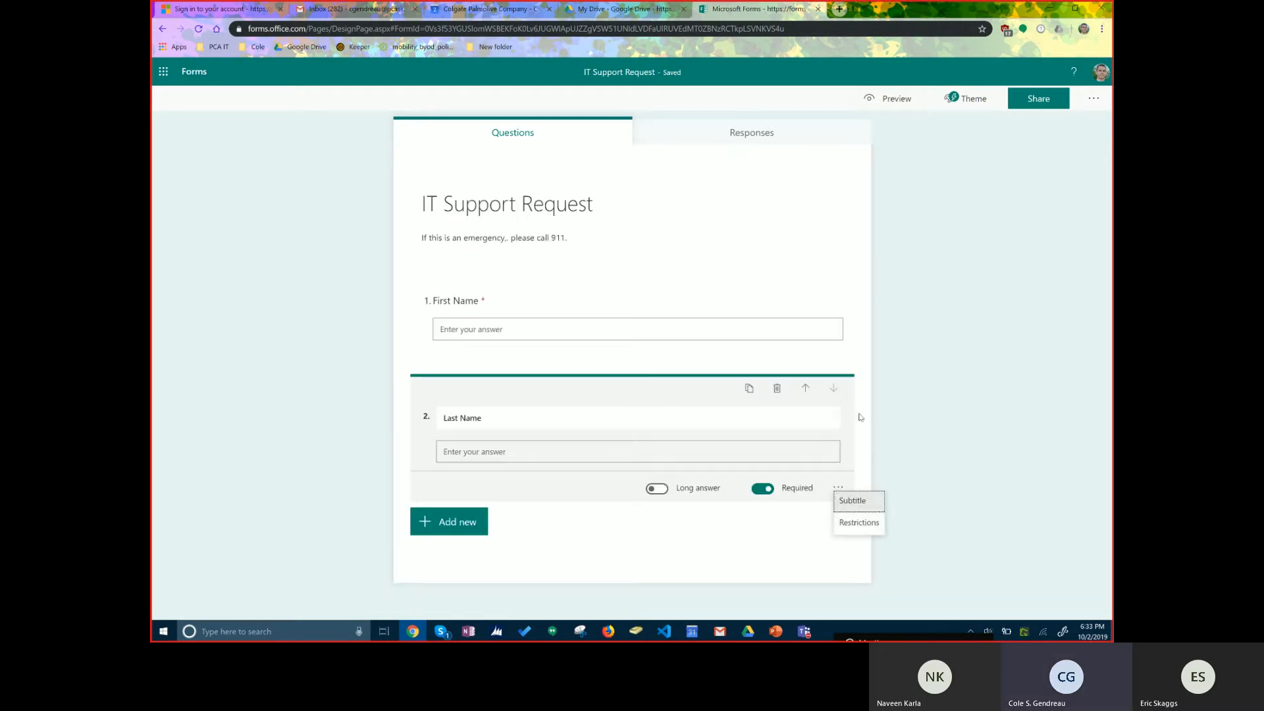
left_click(1096, 99)
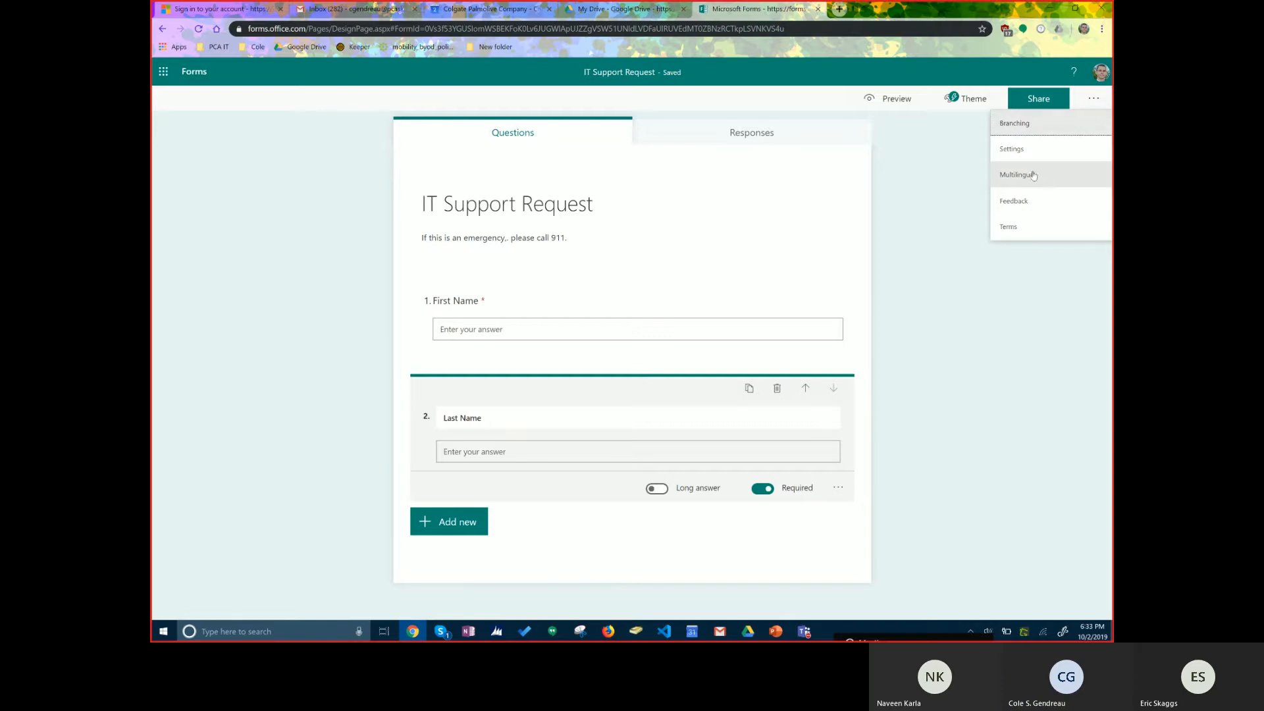
left_click(1044, 125)
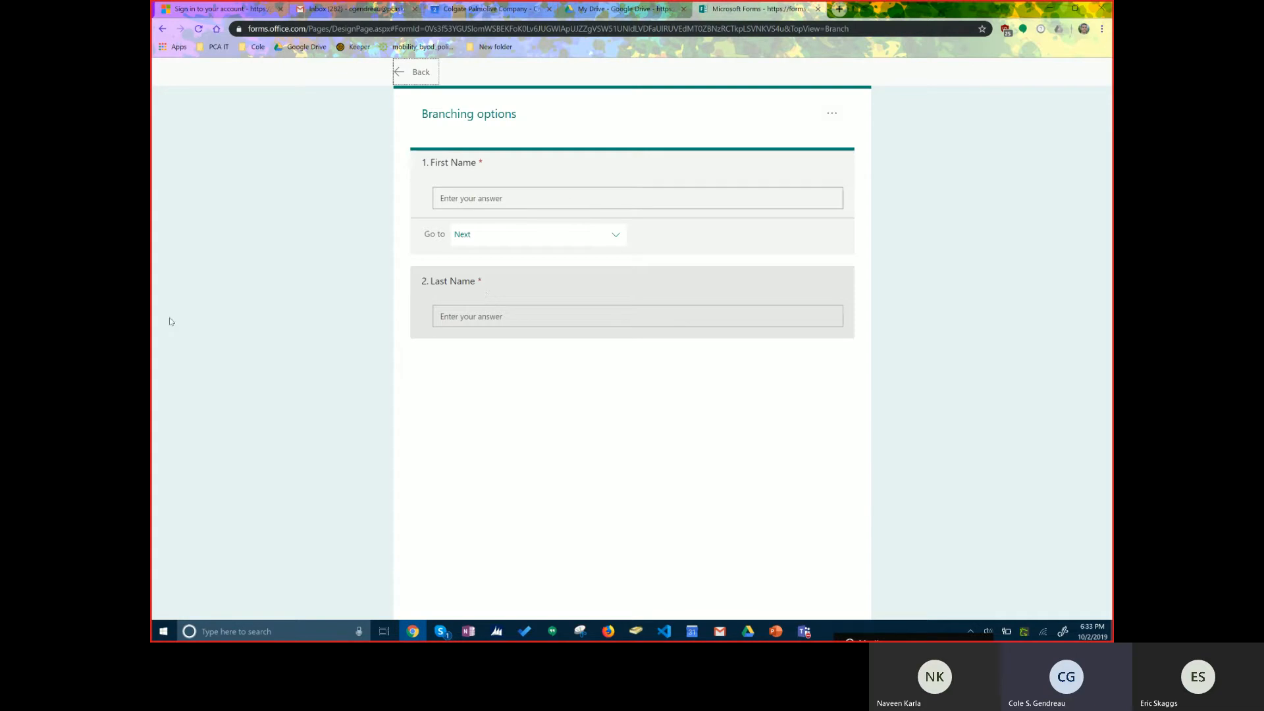
left_click(408, 76)
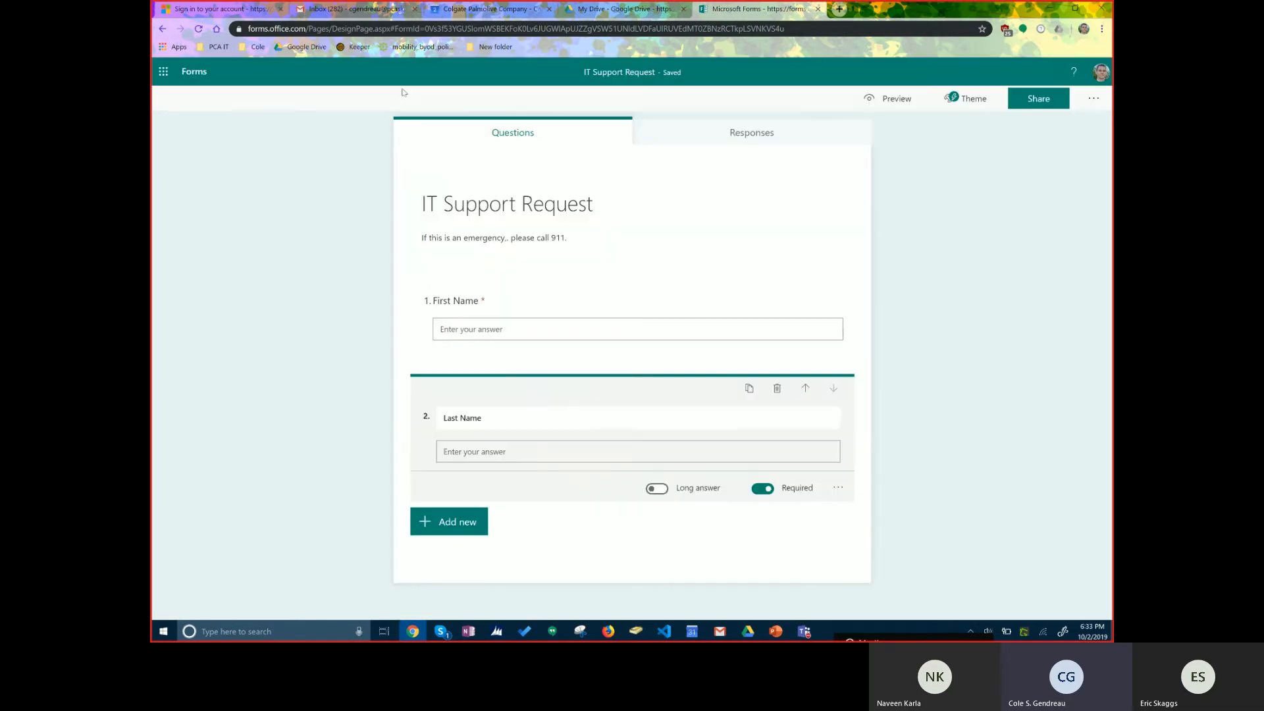
- Add a text question titled 'Ticket Title'
left_click(451, 522)
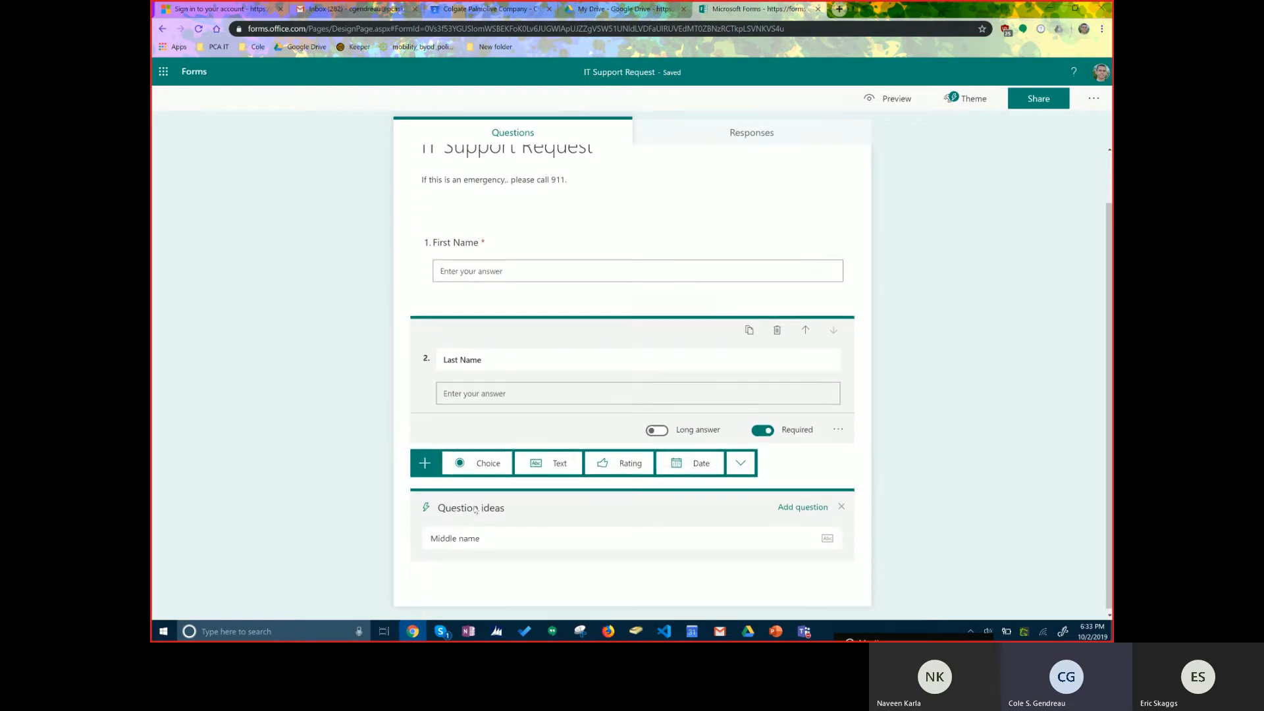
left_click(544, 468)
left_click(500, 438)
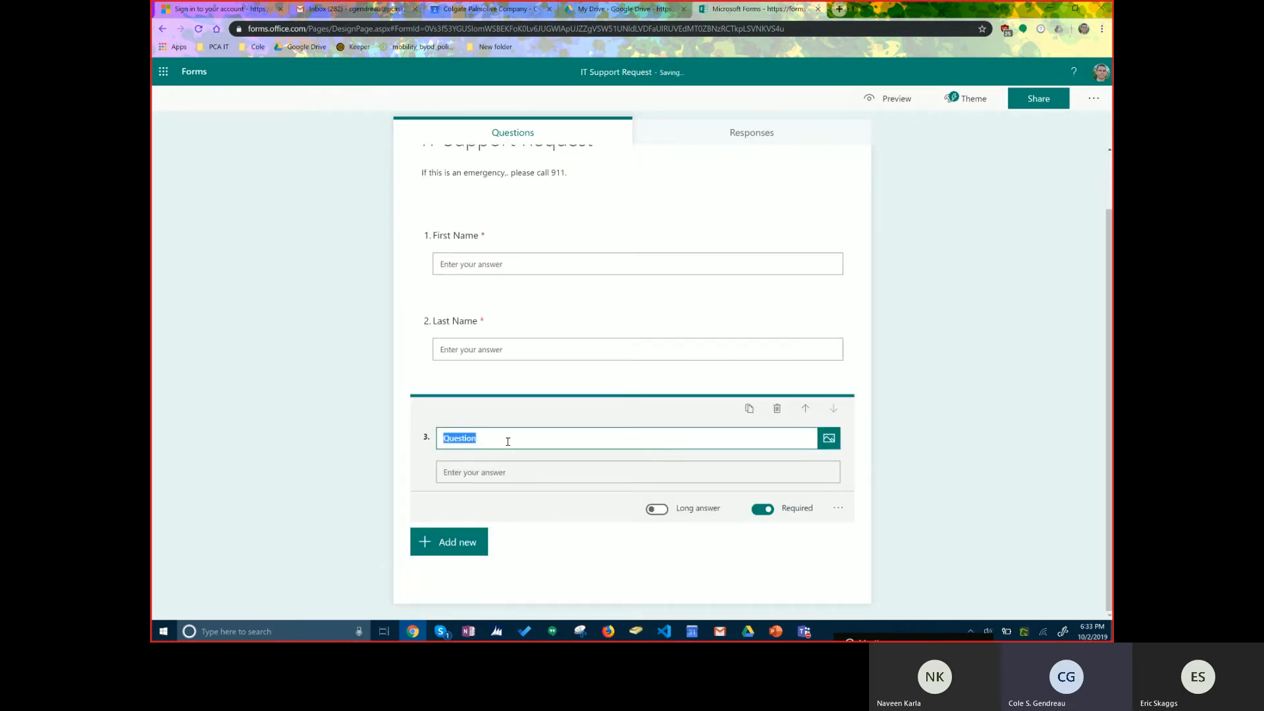
type("Tit")
key("BackSpace")
type("cket Tit")
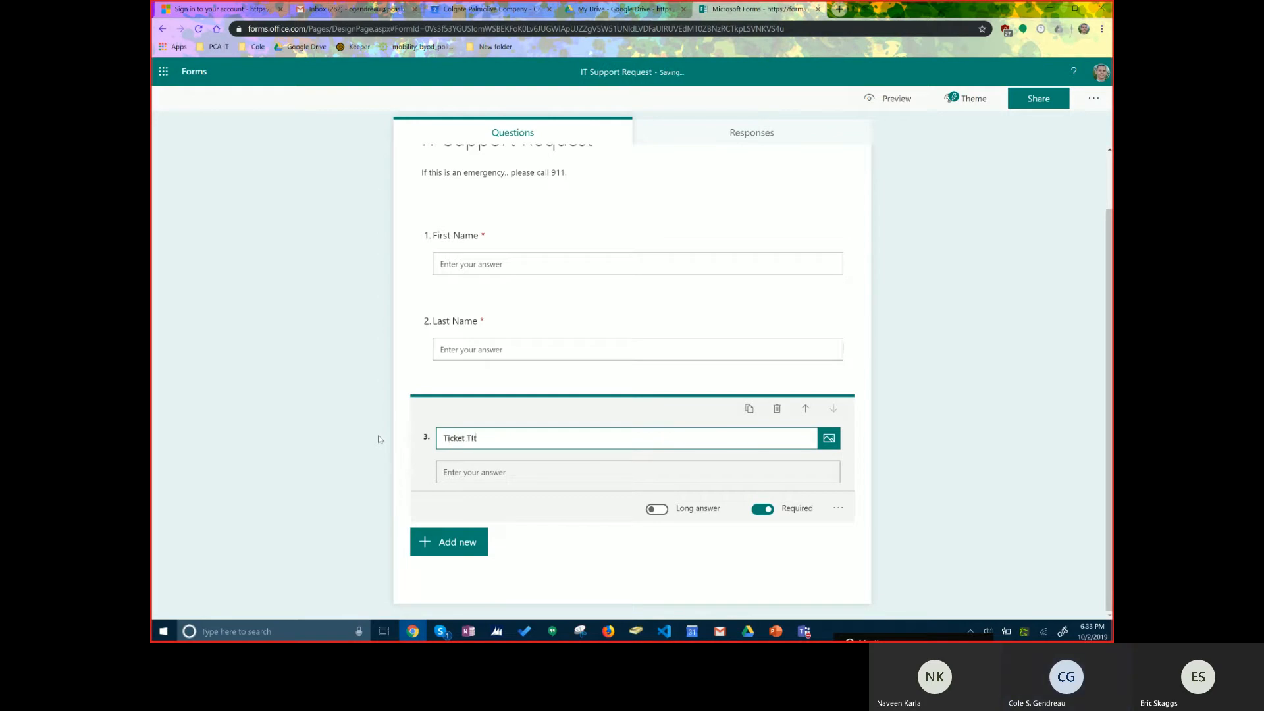
key("BackSpace")
key("BackSpace")
type("itle")
- Add a date question titled 'Date of incident'
left_click(440, 542)
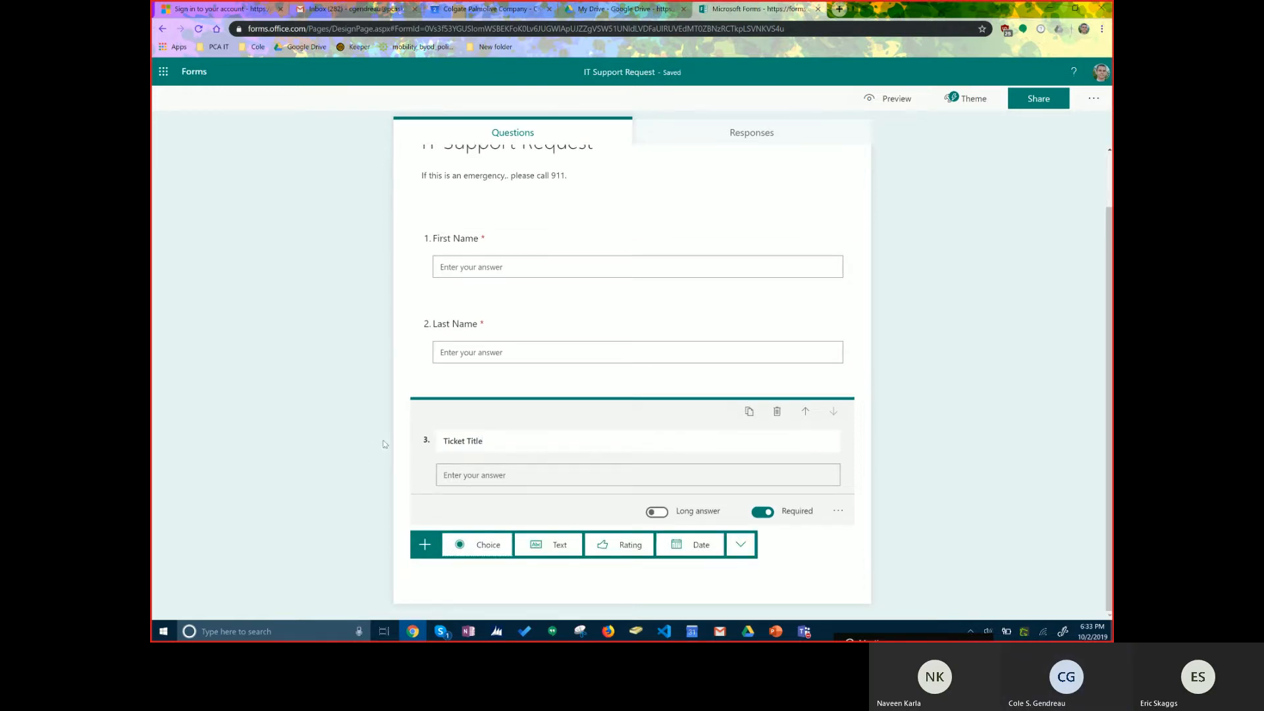
left_click(692, 544)
double_click(475, 435)
type("Date of incident")
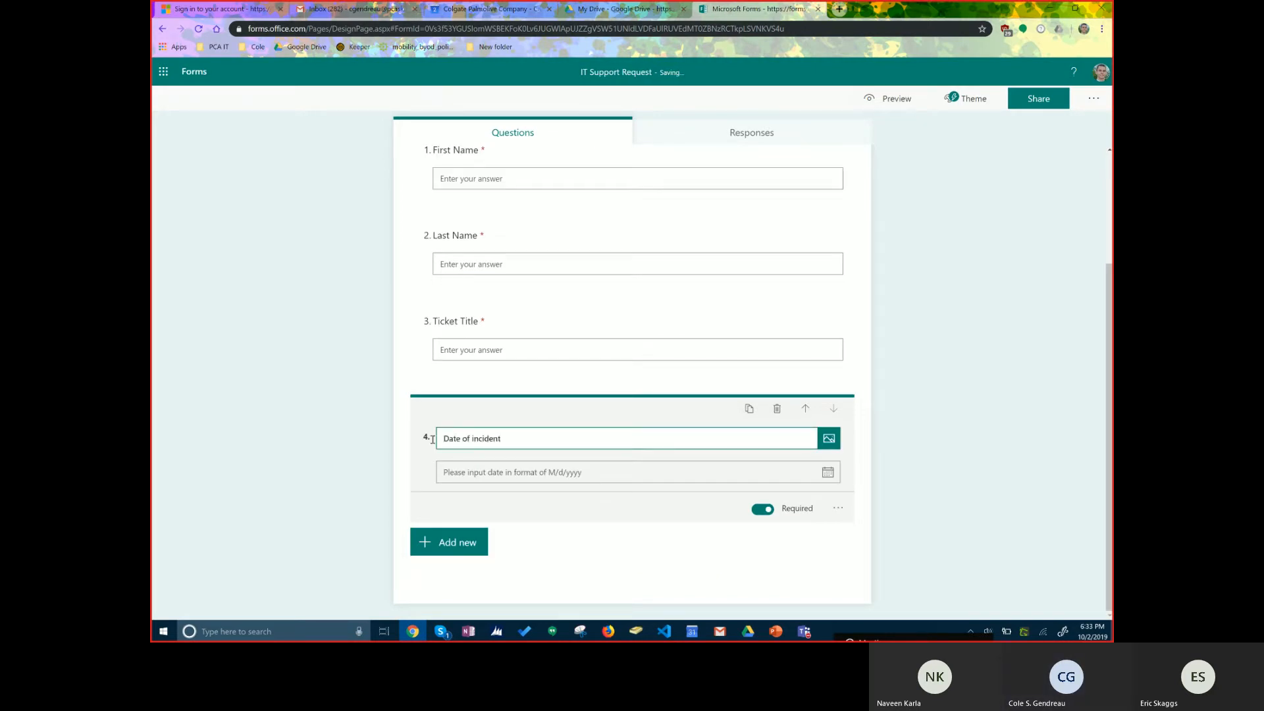
left_click(342, 417)
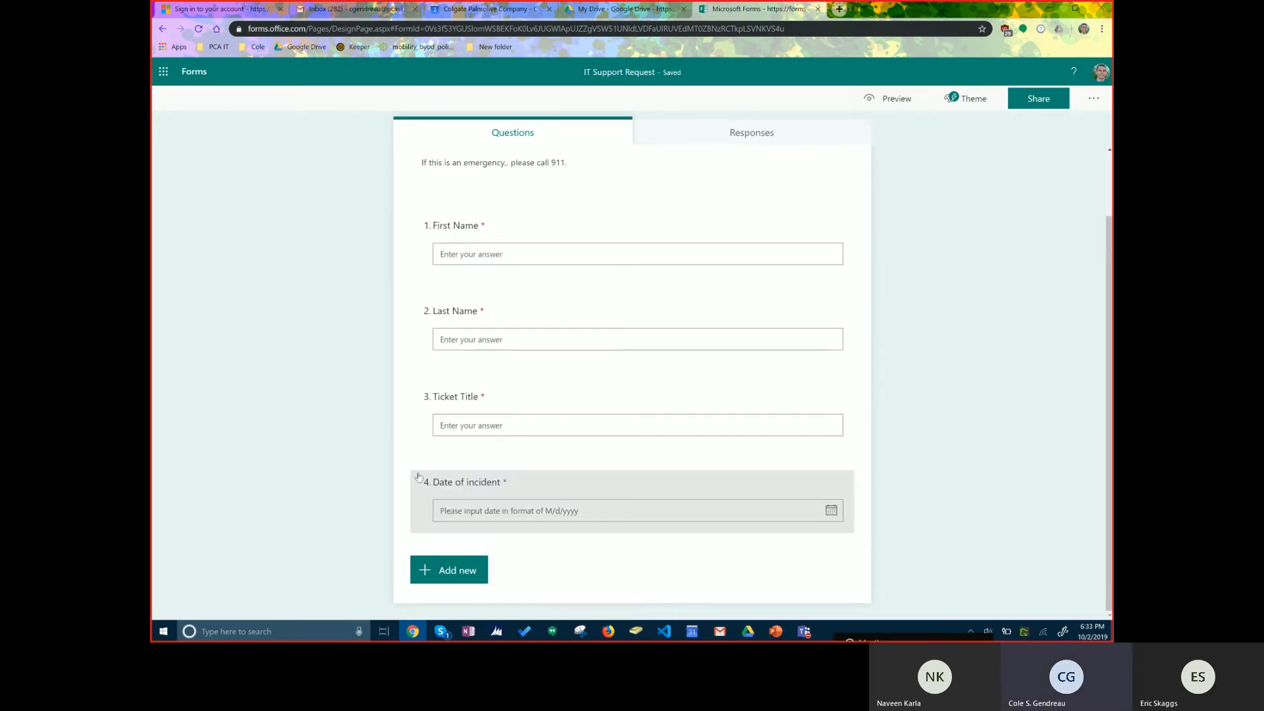
left_click(448, 572)
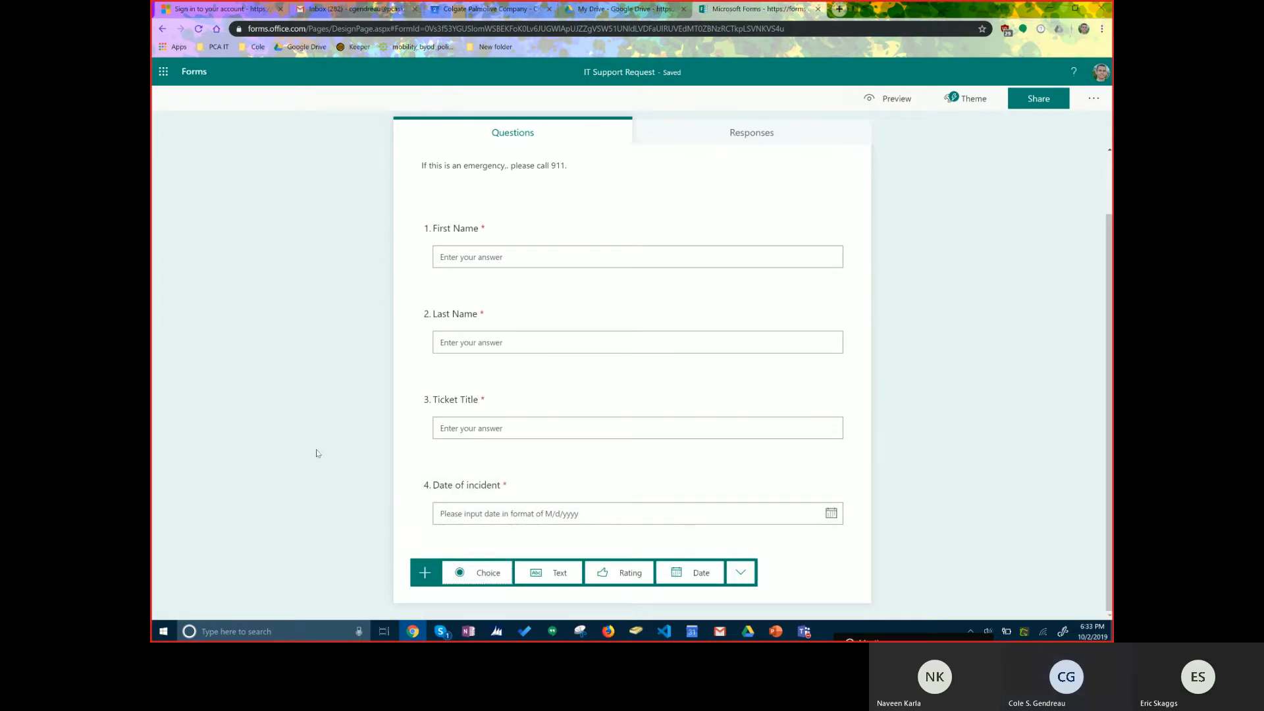
- Add a choice question titled 'System'
left_click(488, 572)
left_click(498, 372)
type("Ssytem")
key("BackSpace")
key("BackSpace")
key("BackSpace")
type("ystem")
- Give the System question the options Hardware, Email, CRM and ERP
key("Tab")
type("H")
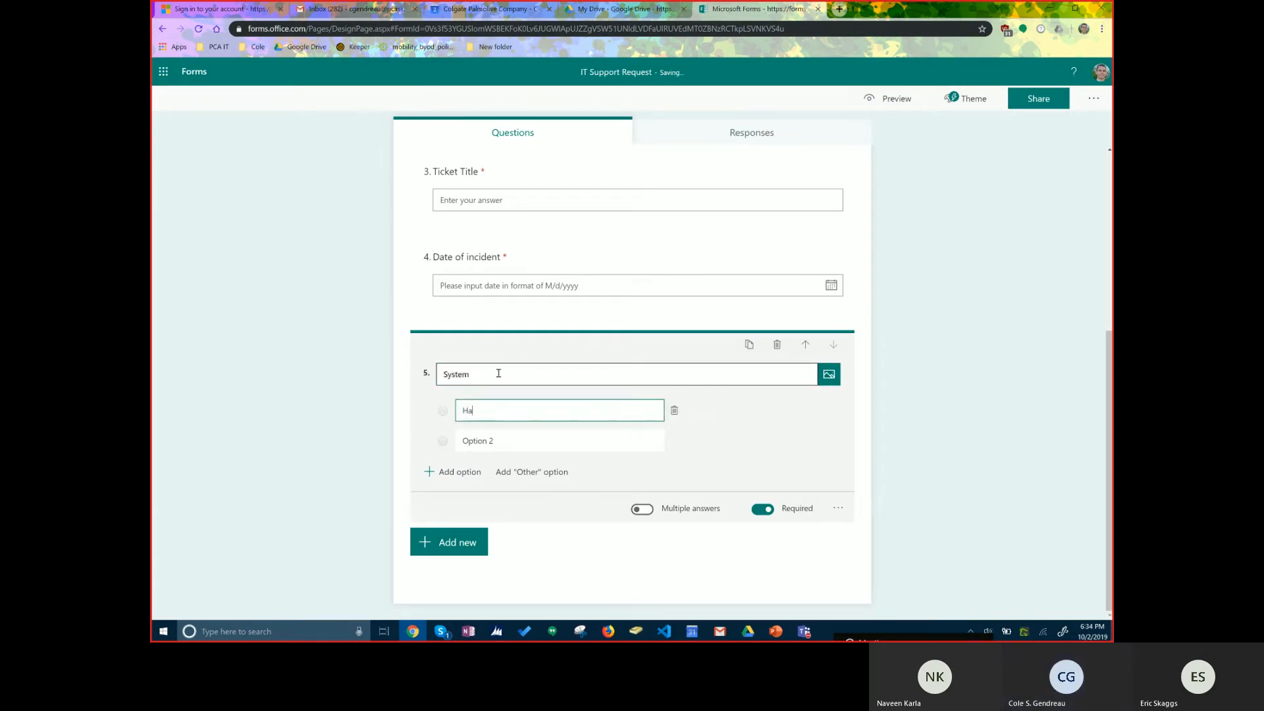
key("Tab")
key("Tab")
type("EM")
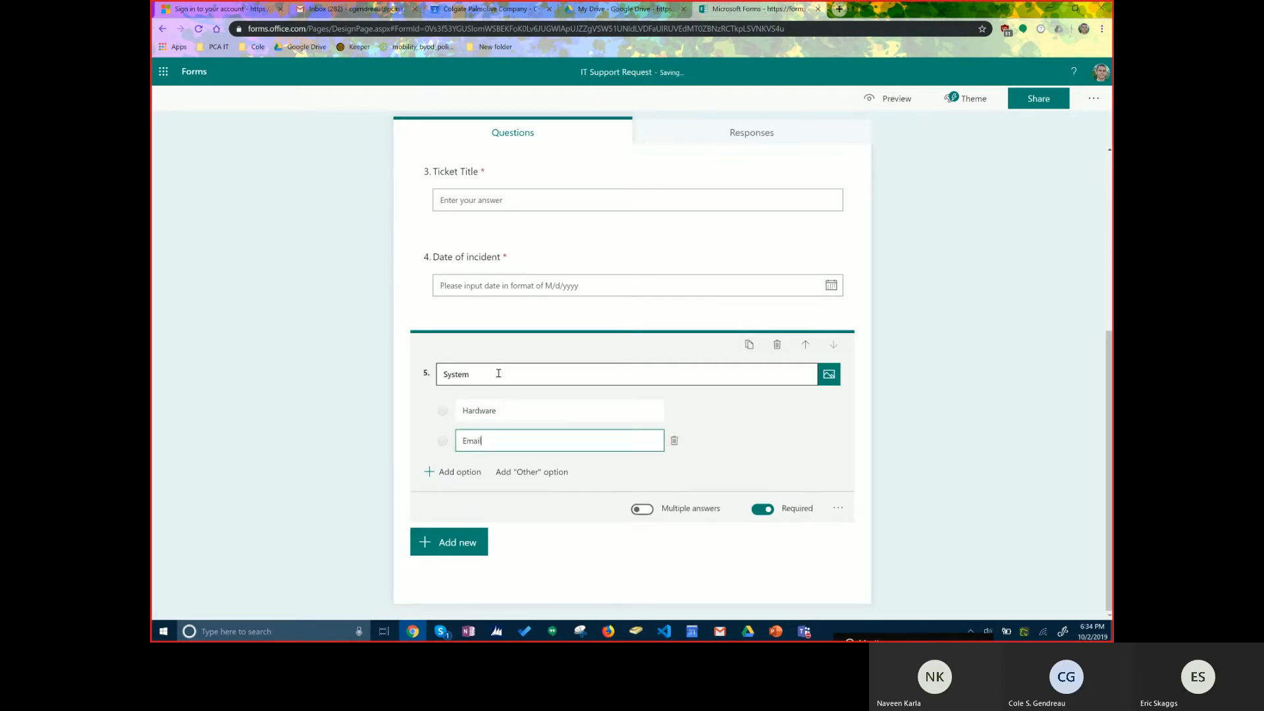
left_click(452, 505)
type("cRm")
key("Return")
left_click(525, 468)
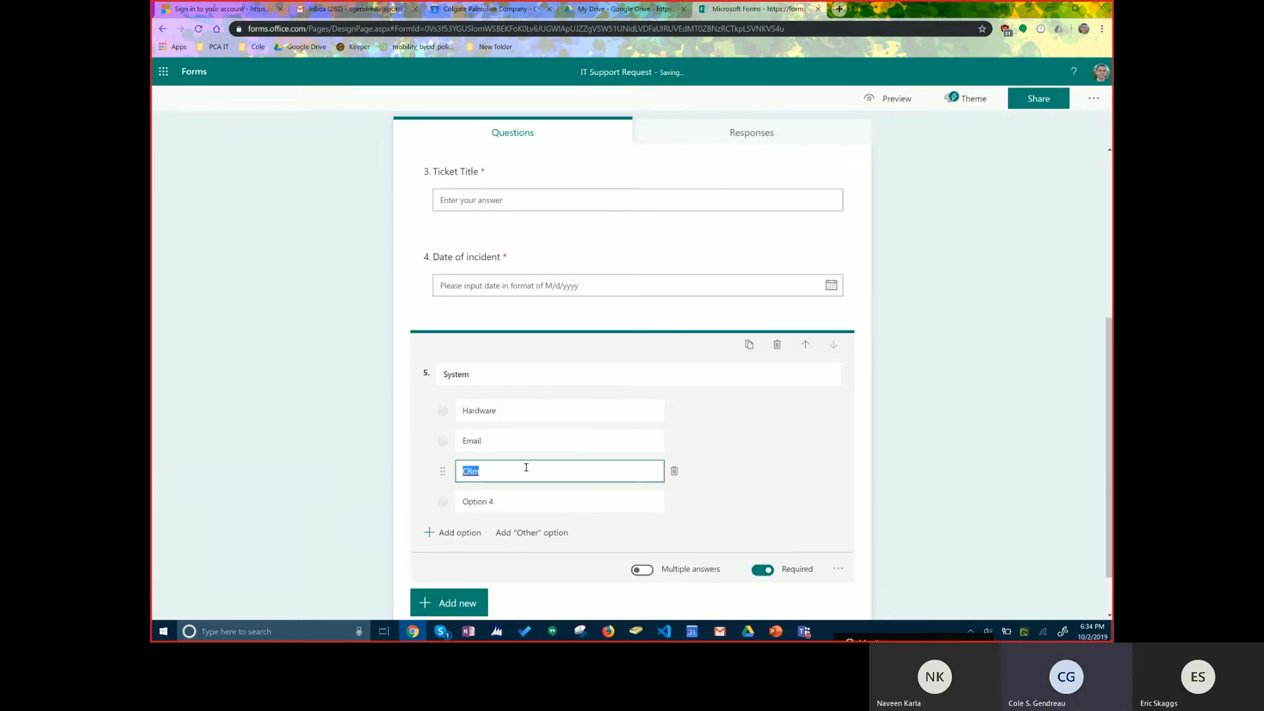
type("CRM")
left_click(526, 499)
type("ERP")
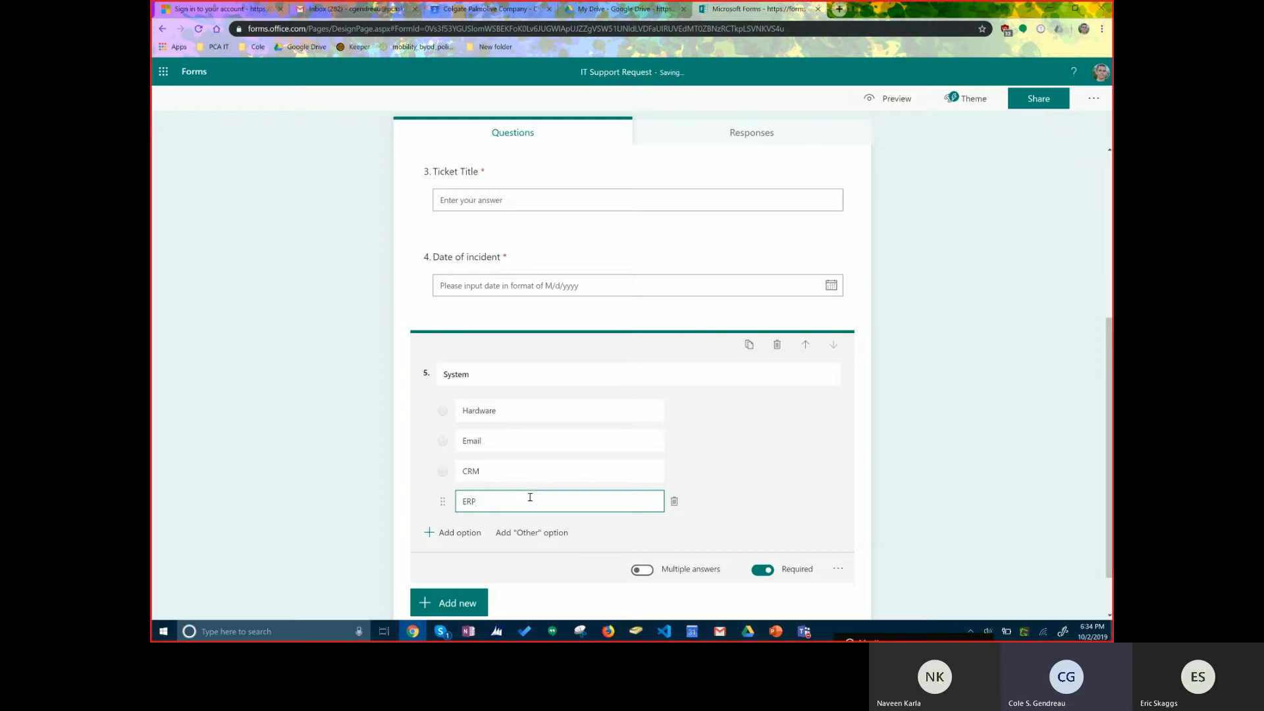
left_click(780, 475)
scroll(311, 460, "down", 1)
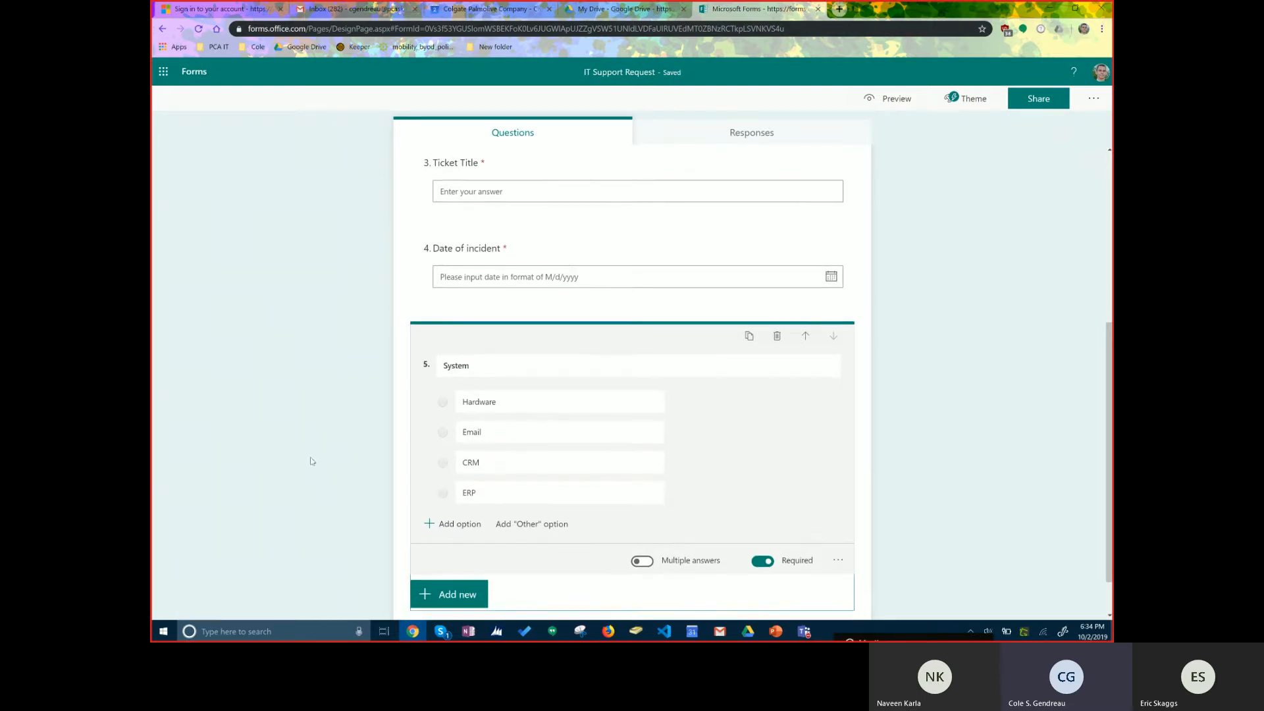
- Add an 'Urgent?' choice question with Yes and No, shown as a drop-down
left_click(457, 538)
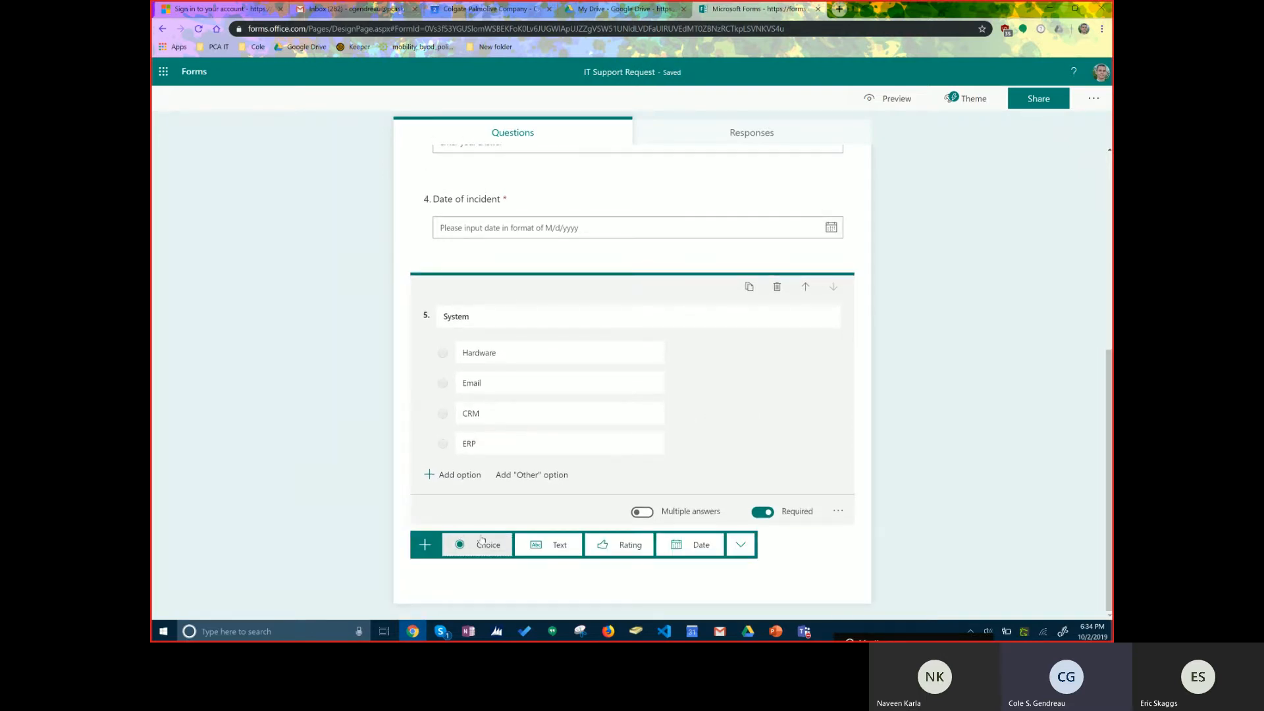
left_click(480, 545)
left_click(505, 379)
type("Urgent?")
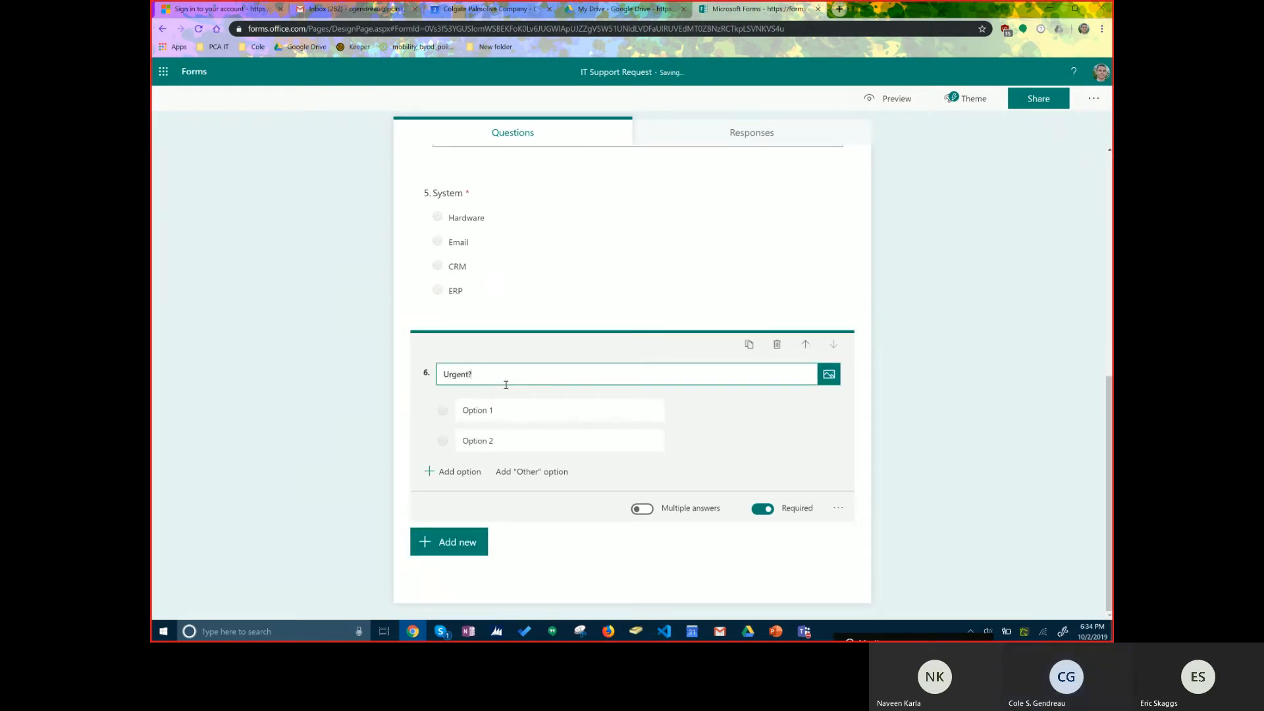
left_click(514, 412)
type("Yes")
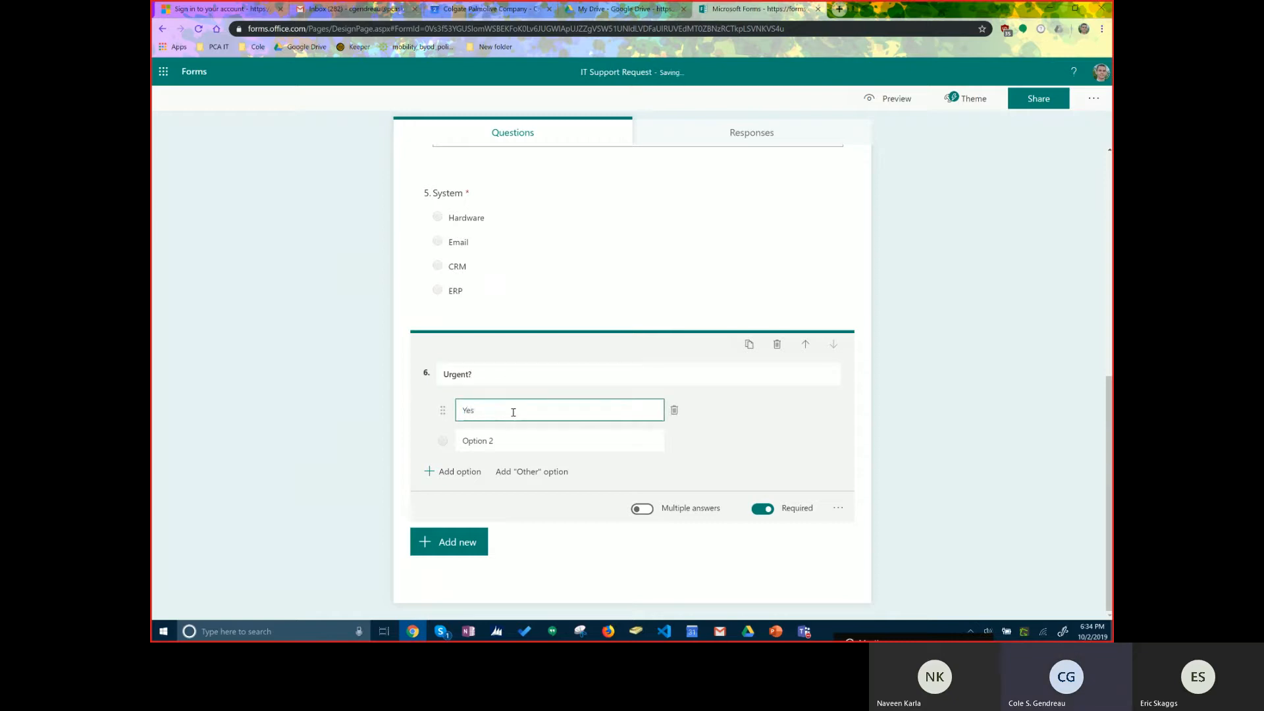
left_click(517, 440)
type("Ni")
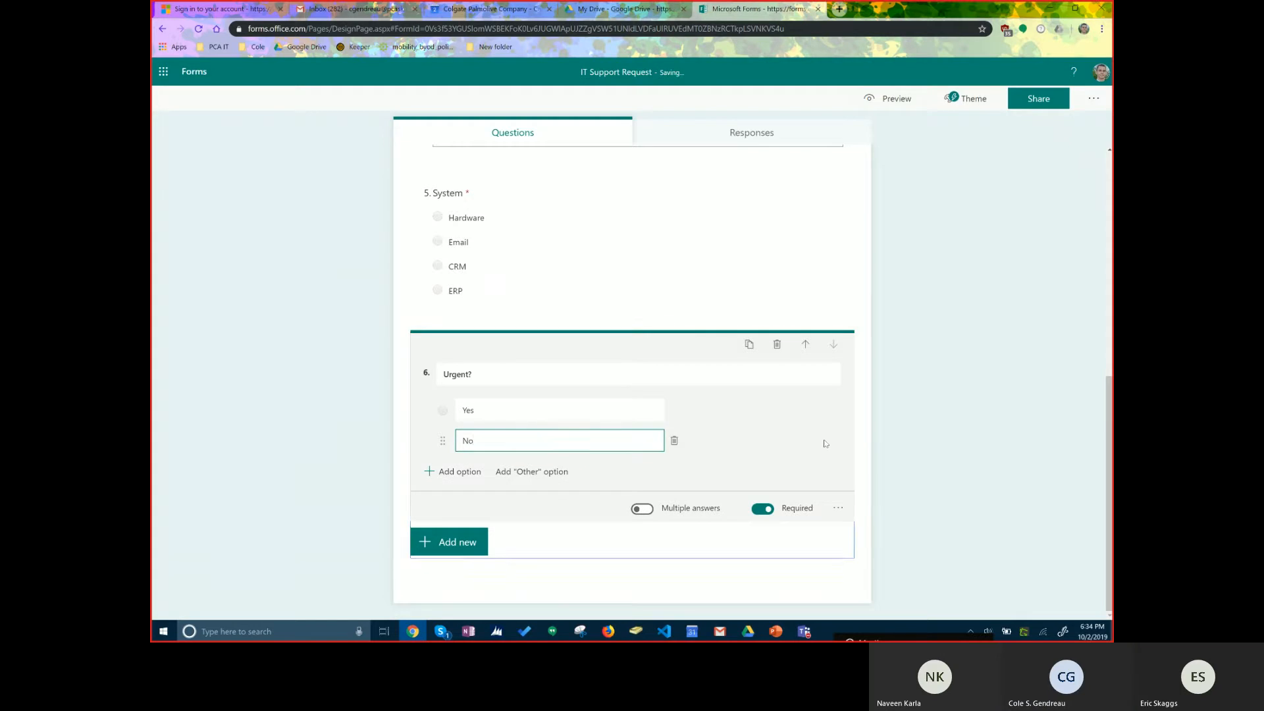
left_click(838, 509)
left_click(862, 544)
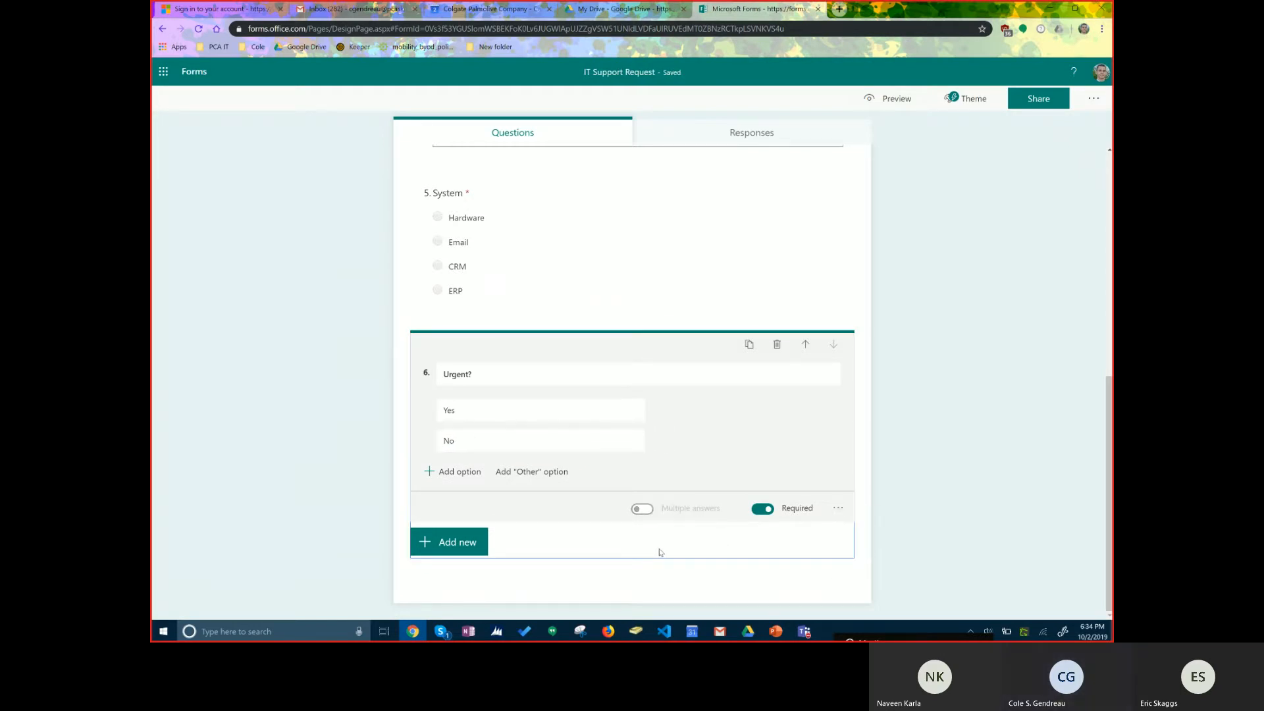
- Add a long-answer text question titled 'Description of Issue'
left_click(466, 542)
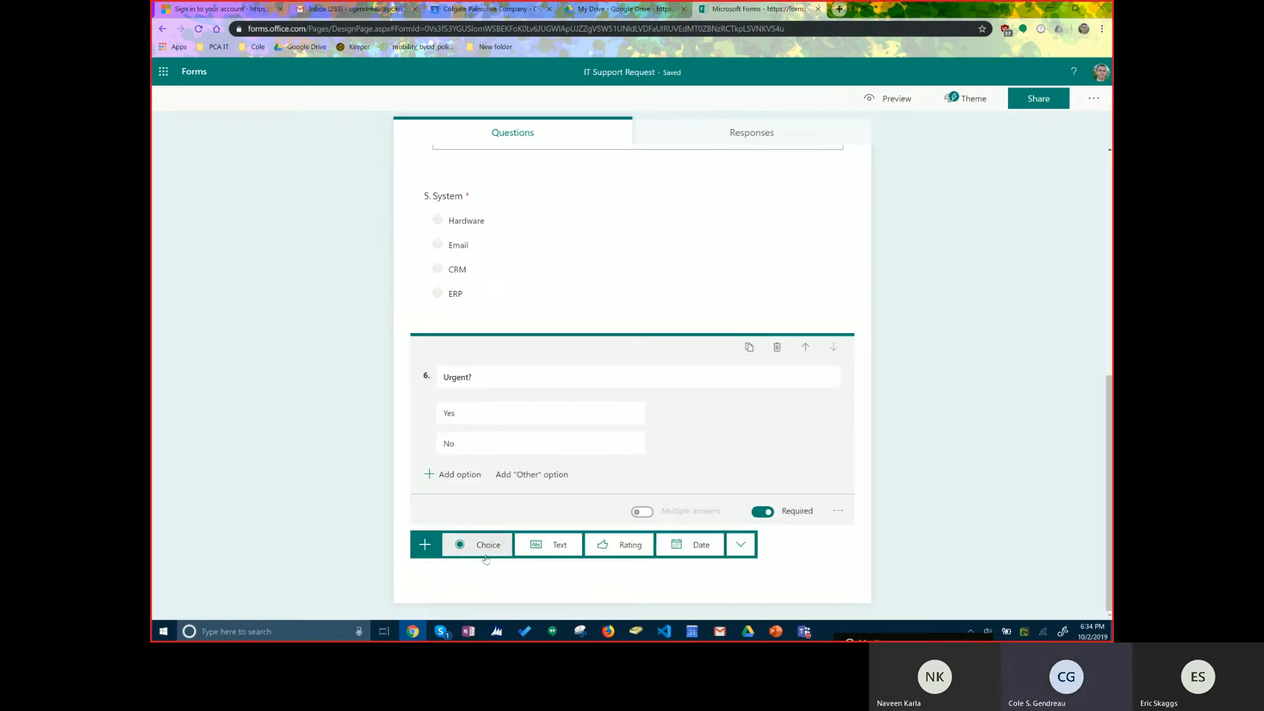
left_click(546, 552)
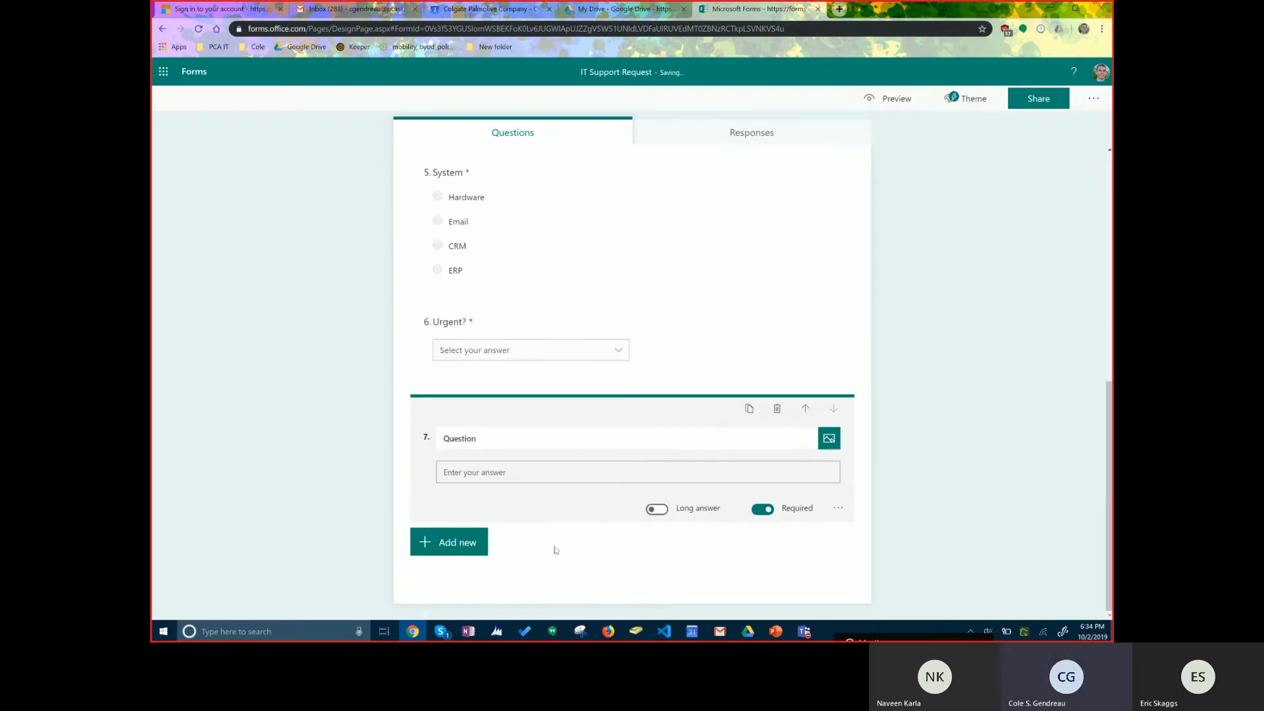
left_click(504, 438)
type("Desc")
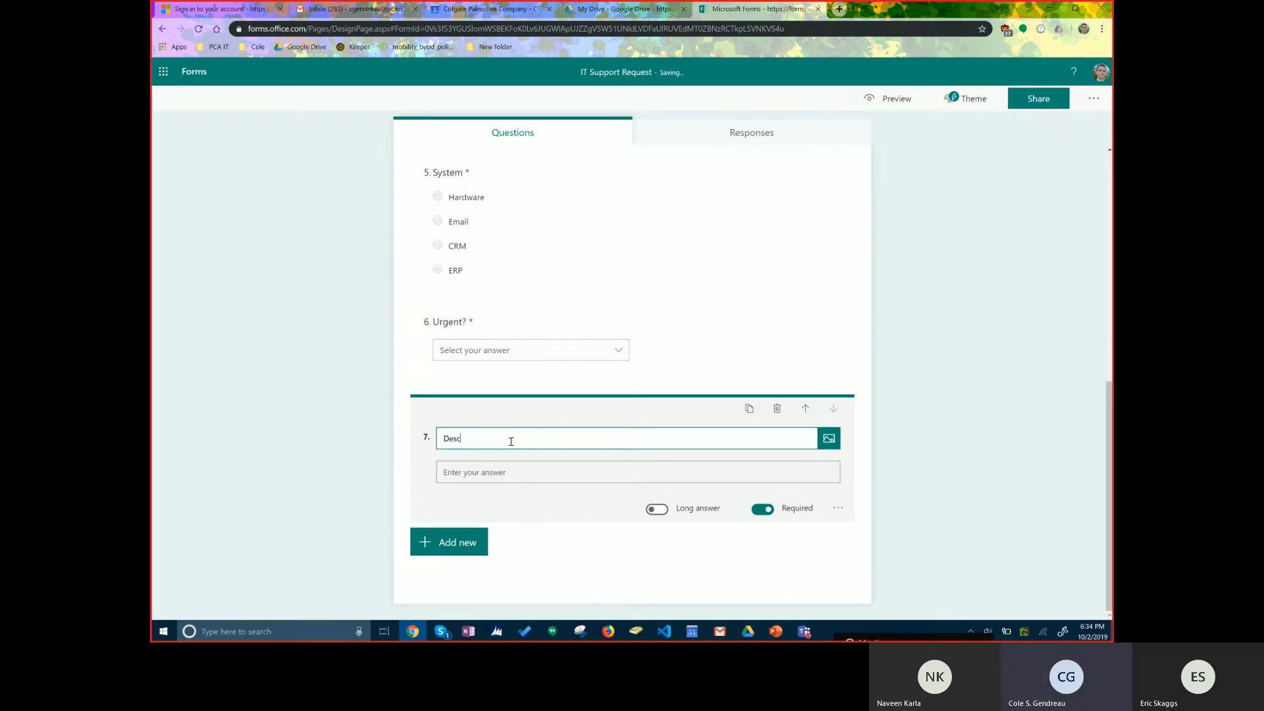
type("ription of Issue")
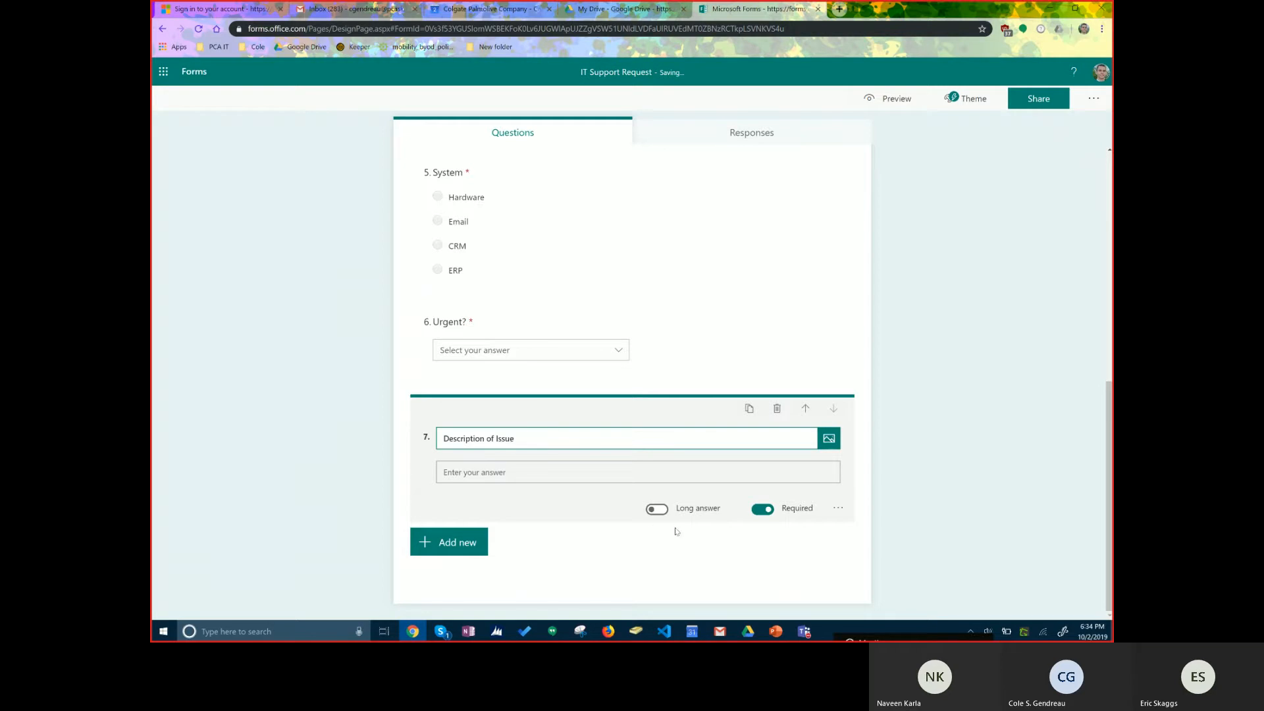
left_click(656, 509)
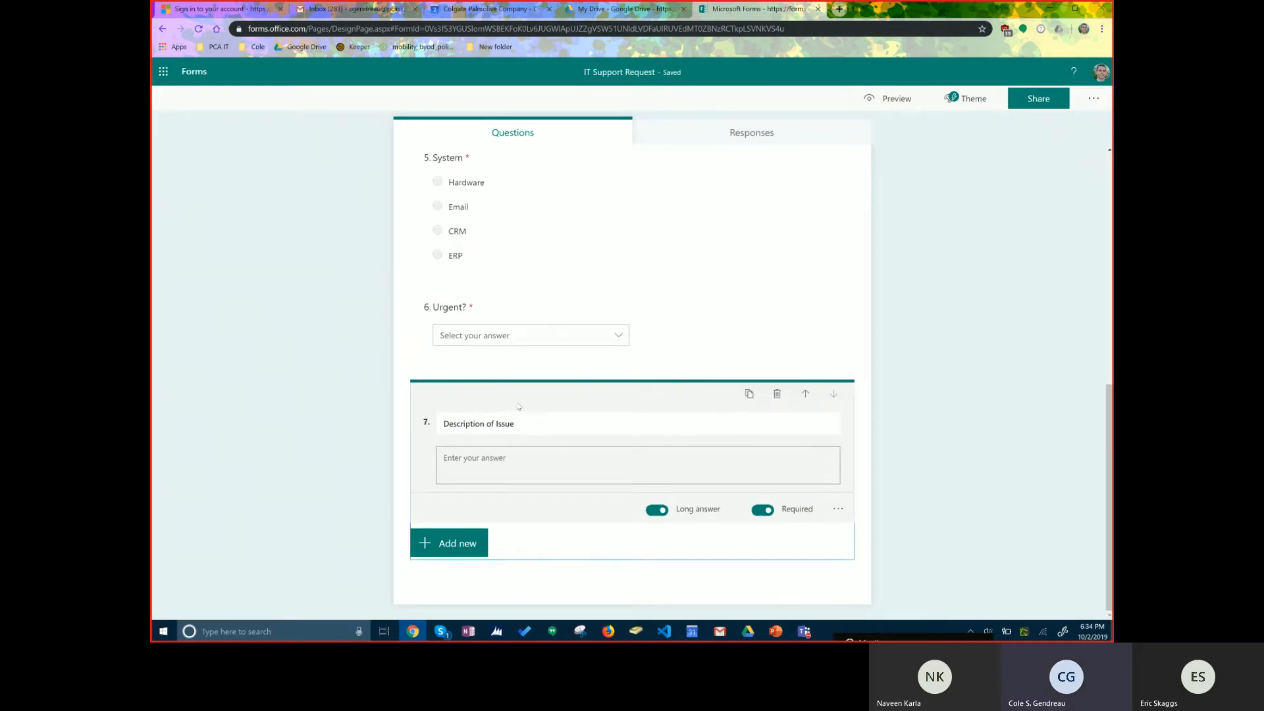
- Move the Urgent? question below Description of Issue so it is last
scroll(518, 406, "up", 2)
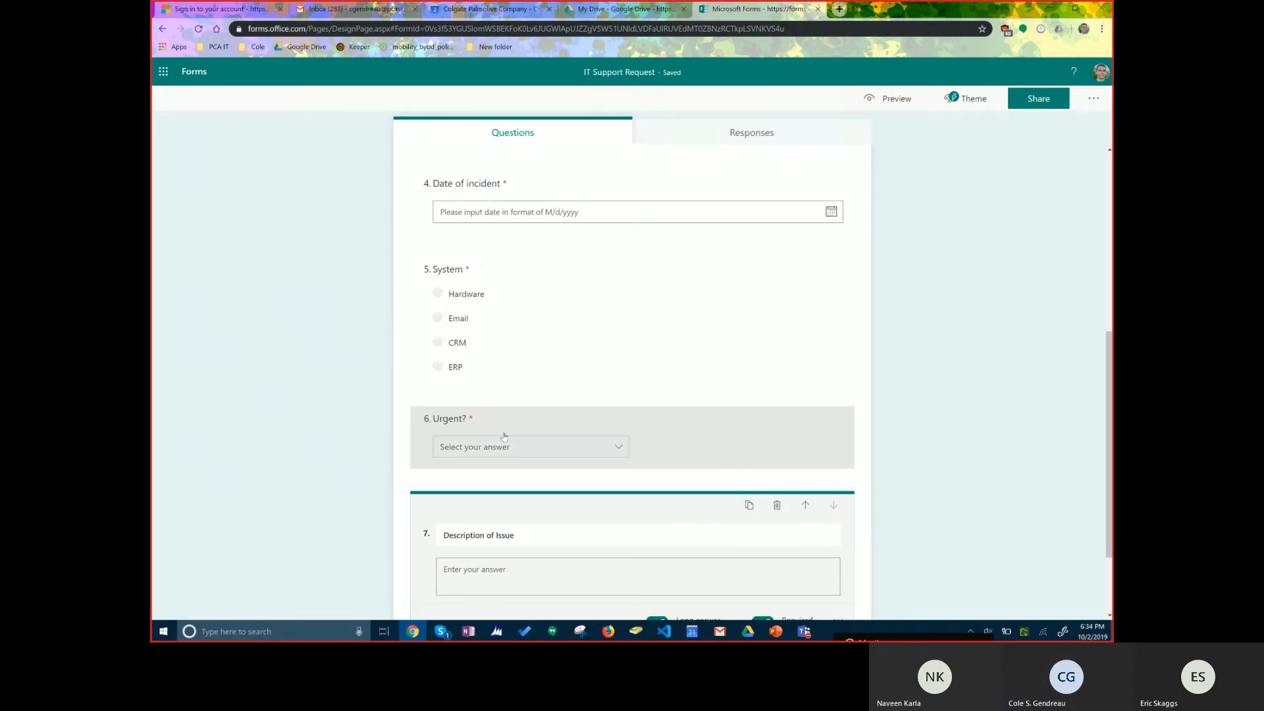
left_click(502, 427)
left_click(834, 373)
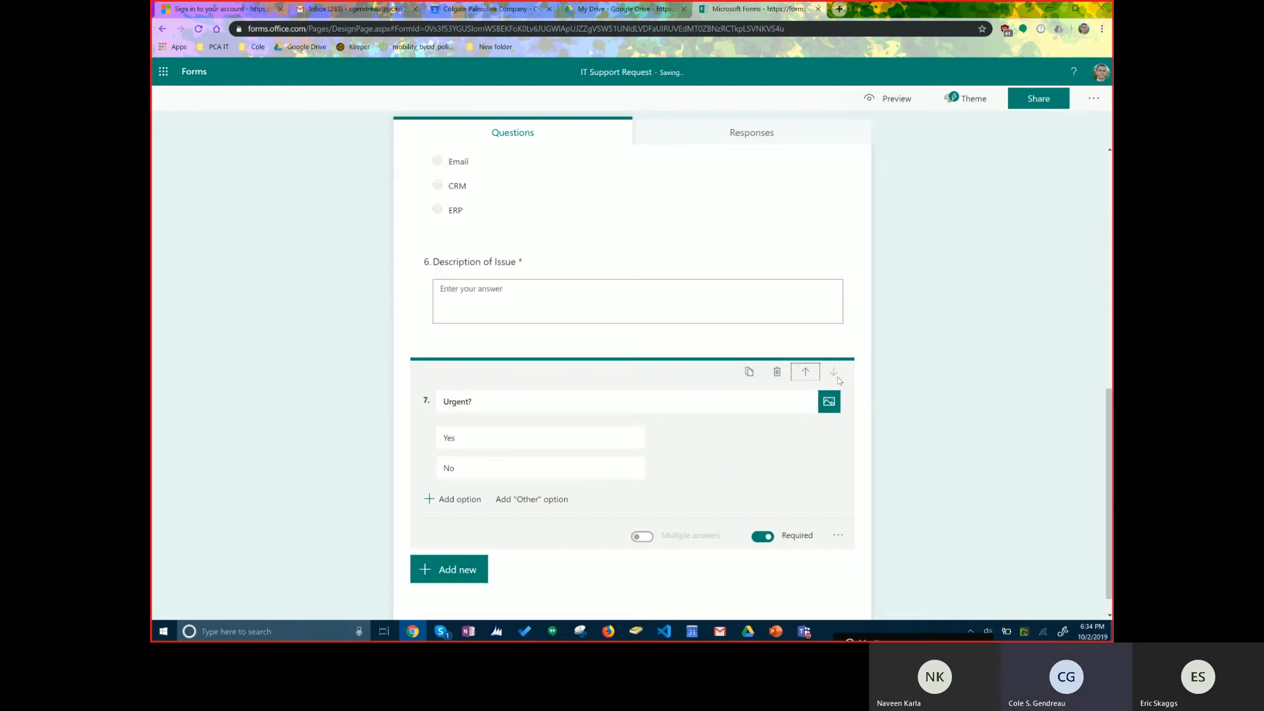
left_click(964, 311)
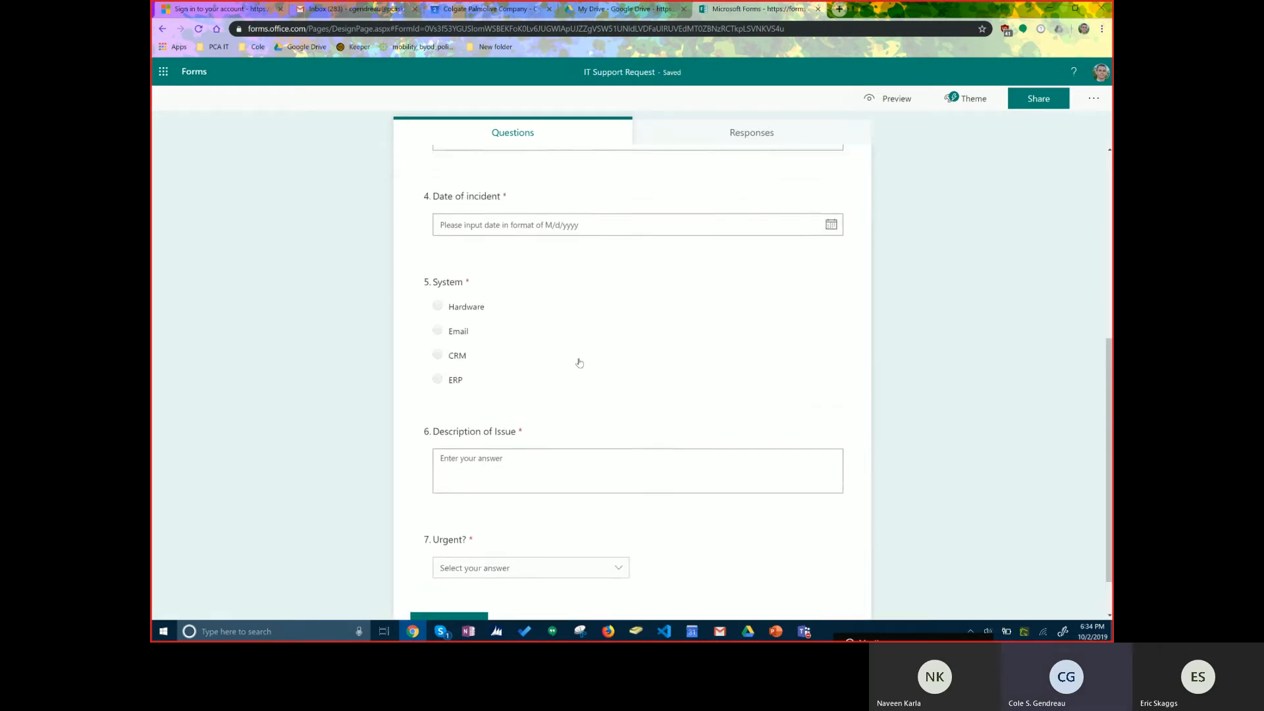
- Search Bing images for 'keyboard' as a custom theme background
left_click(968, 98)
scroll(1008, 369, "down", 10)
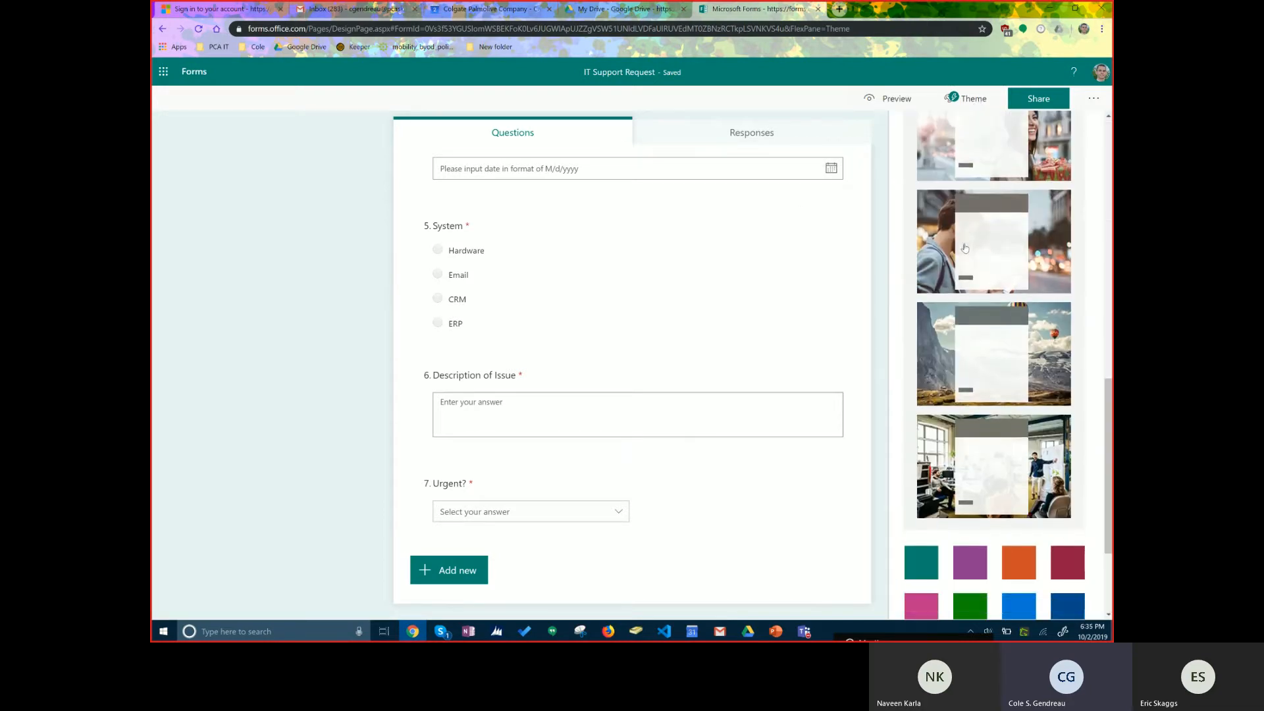
left_click(1019, 588)
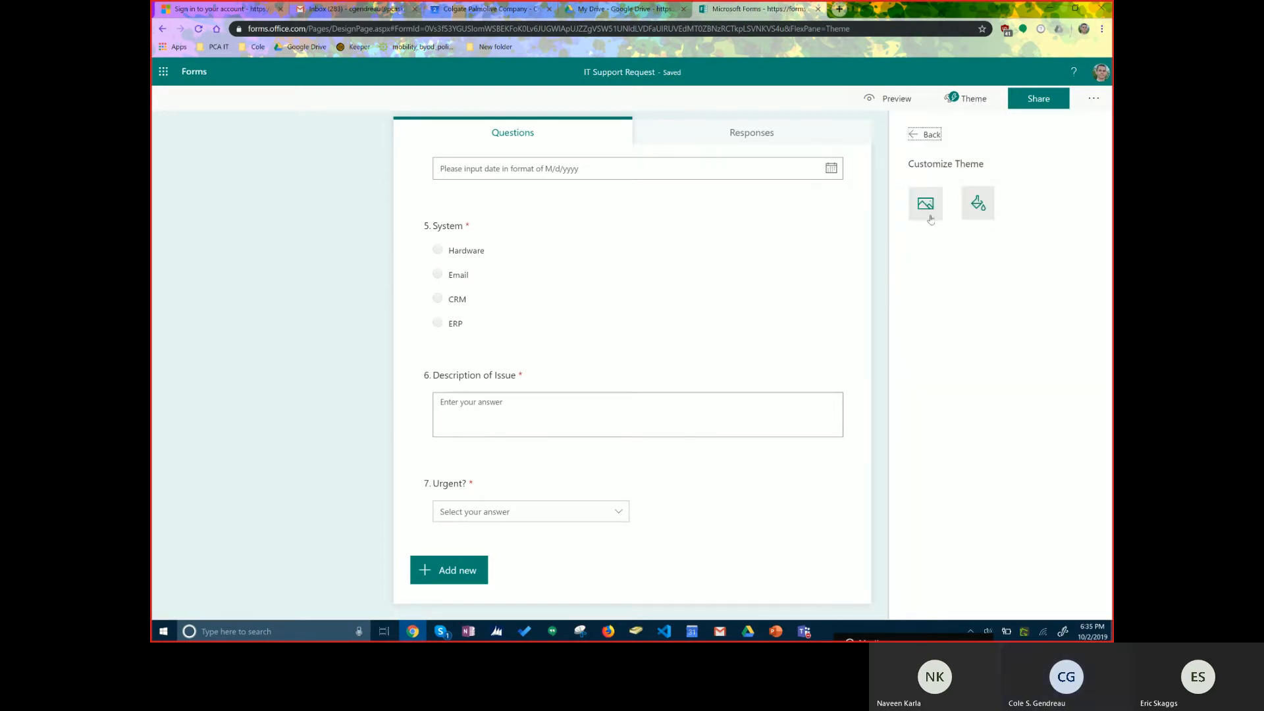
left_click(925, 205)
left_click(901, 184)
type("tech")
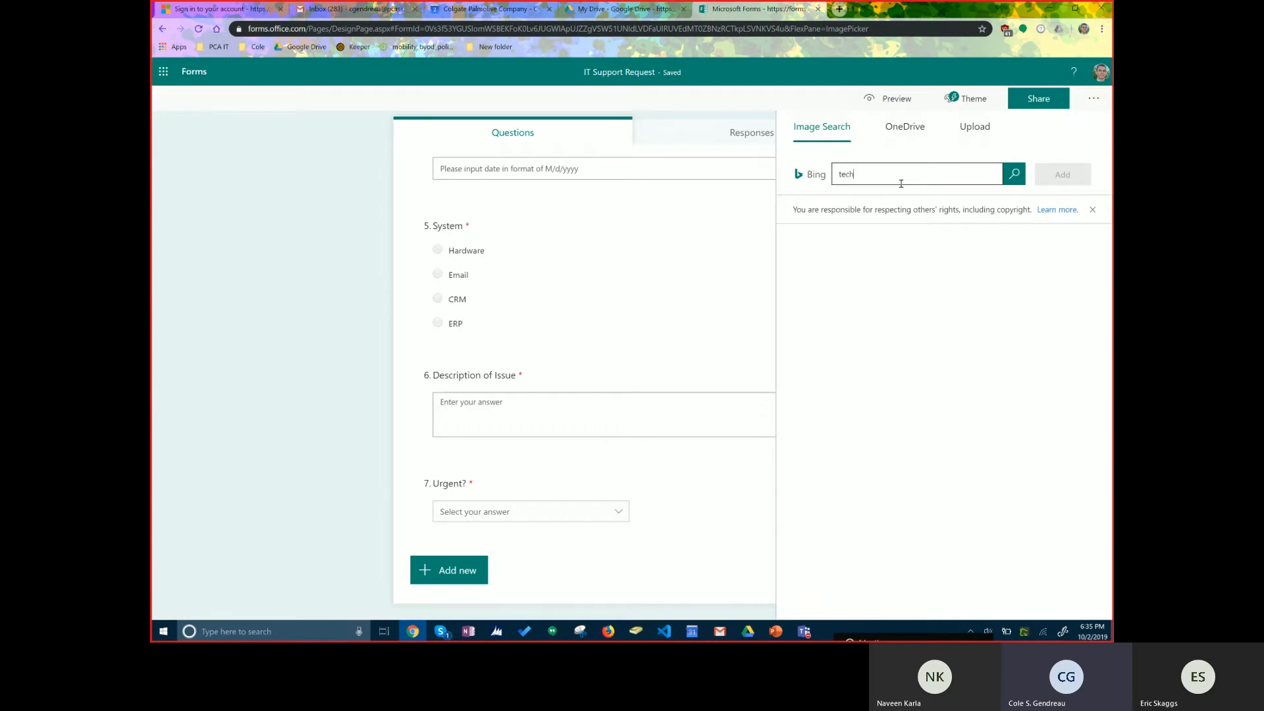
key("BackSpace")
key("BackSpace")
key("BackSpace")
key("BackSpace")
type("keyboard")
key("Return")
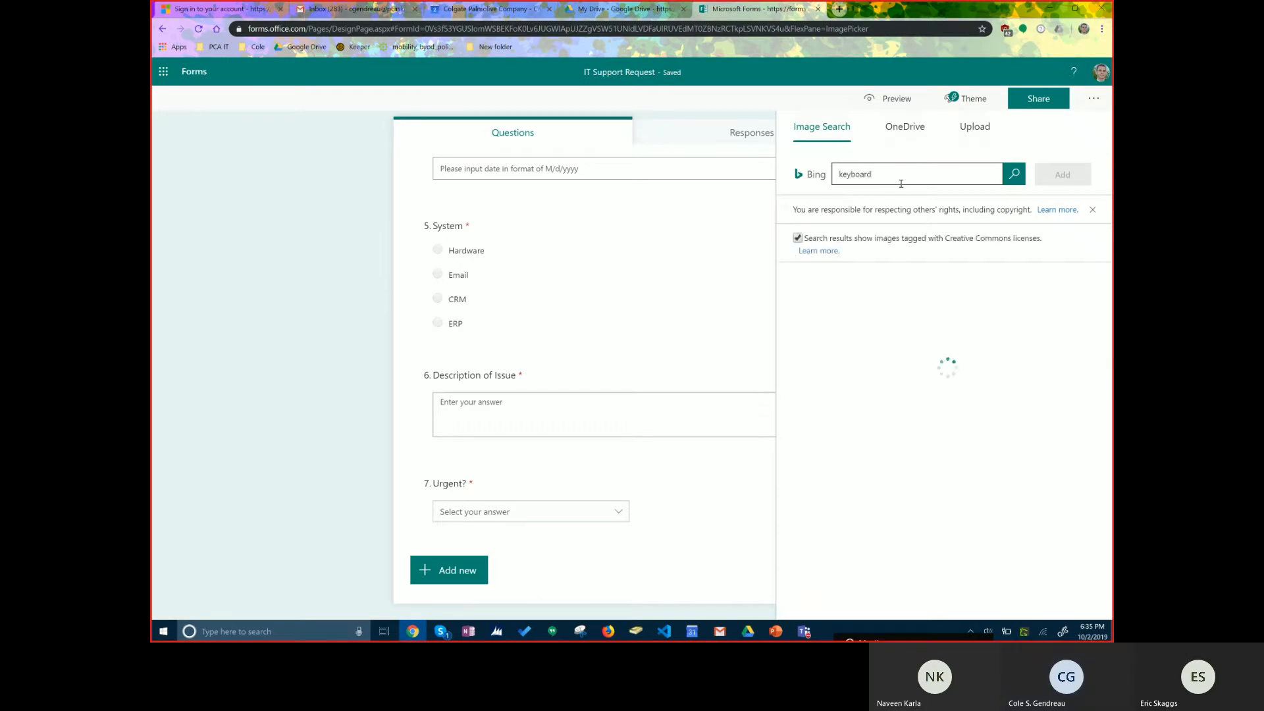
- Apply the dark keyboard photo as the form background, then copy the response link
left_click(1001, 388)
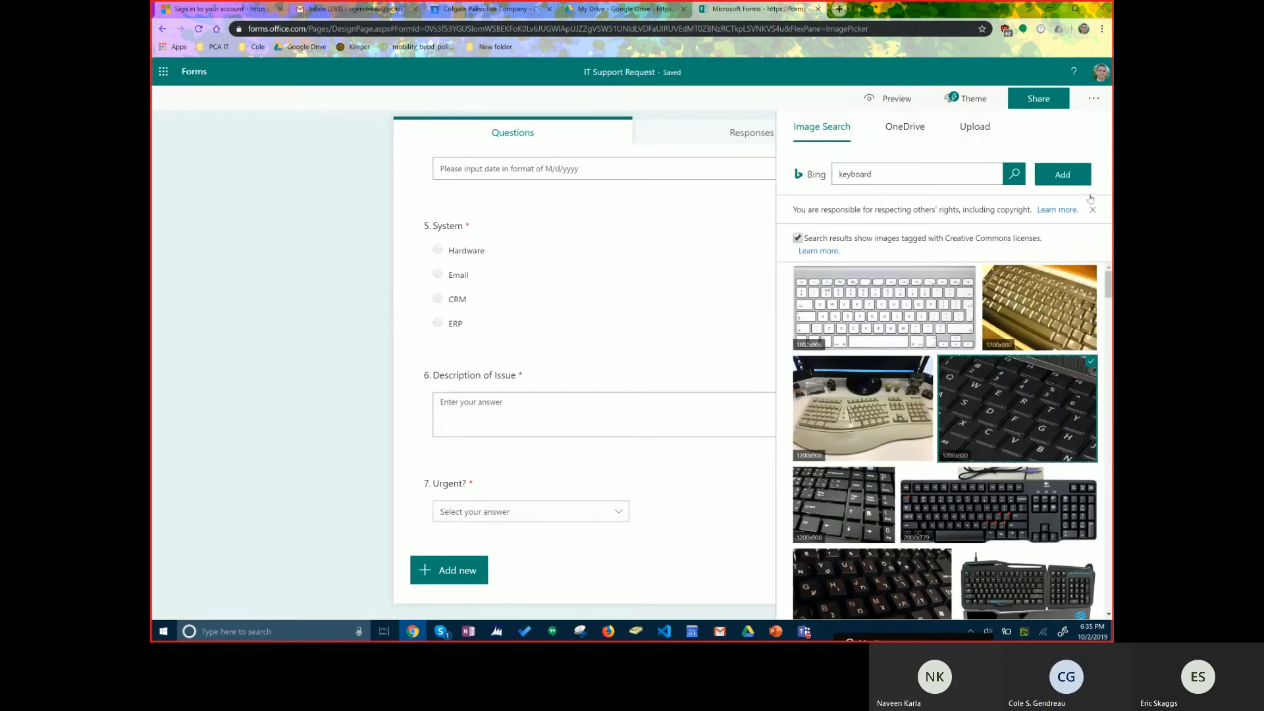
left_click(1062, 175)
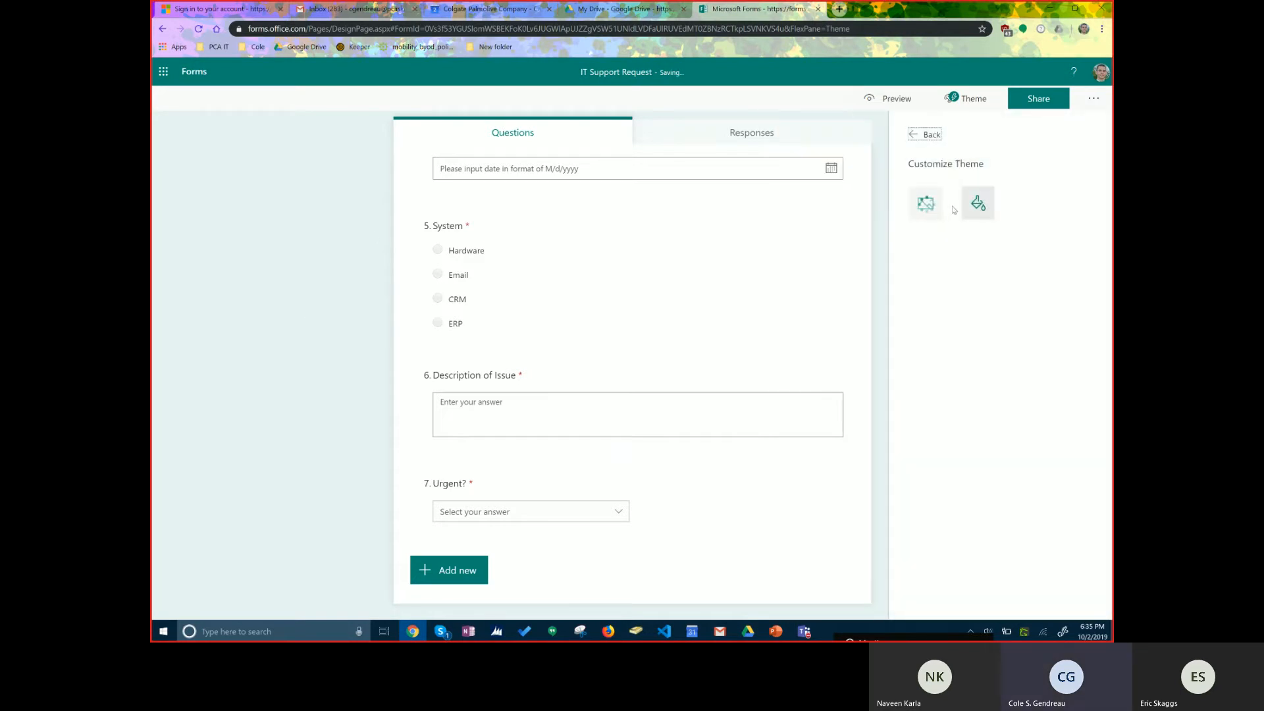
left_click(925, 133)
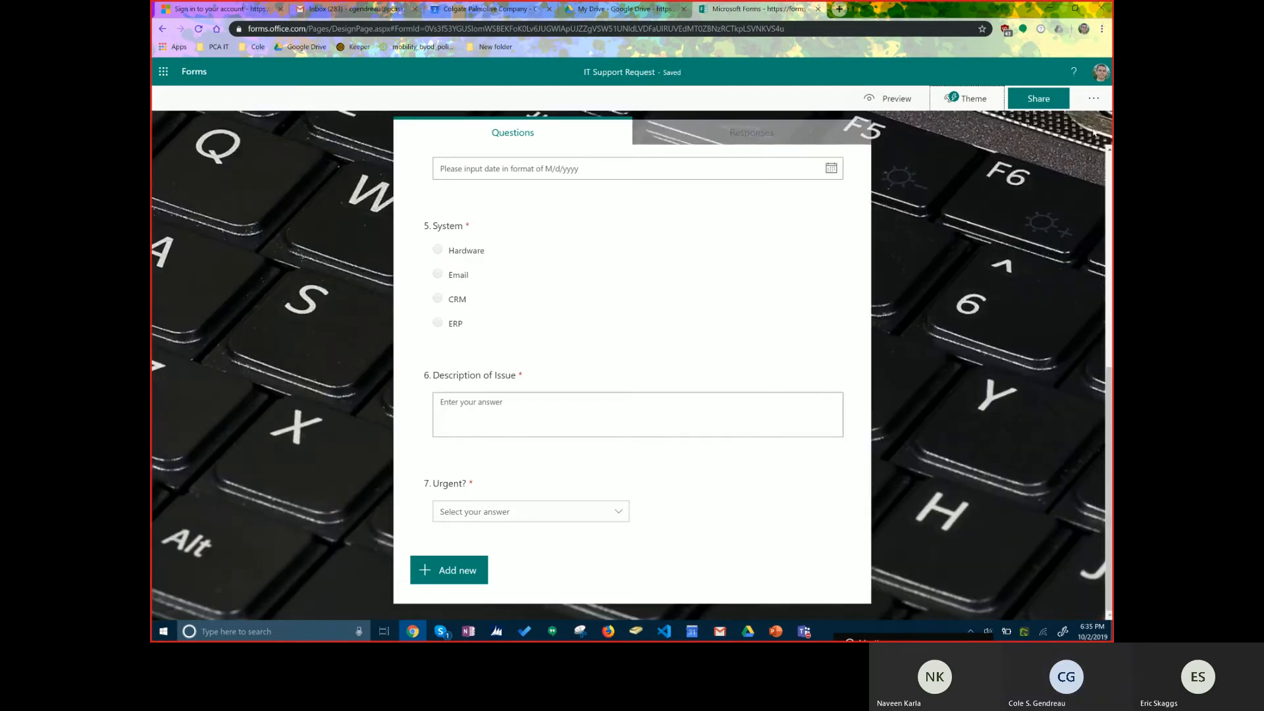
left_click(1040, 98)
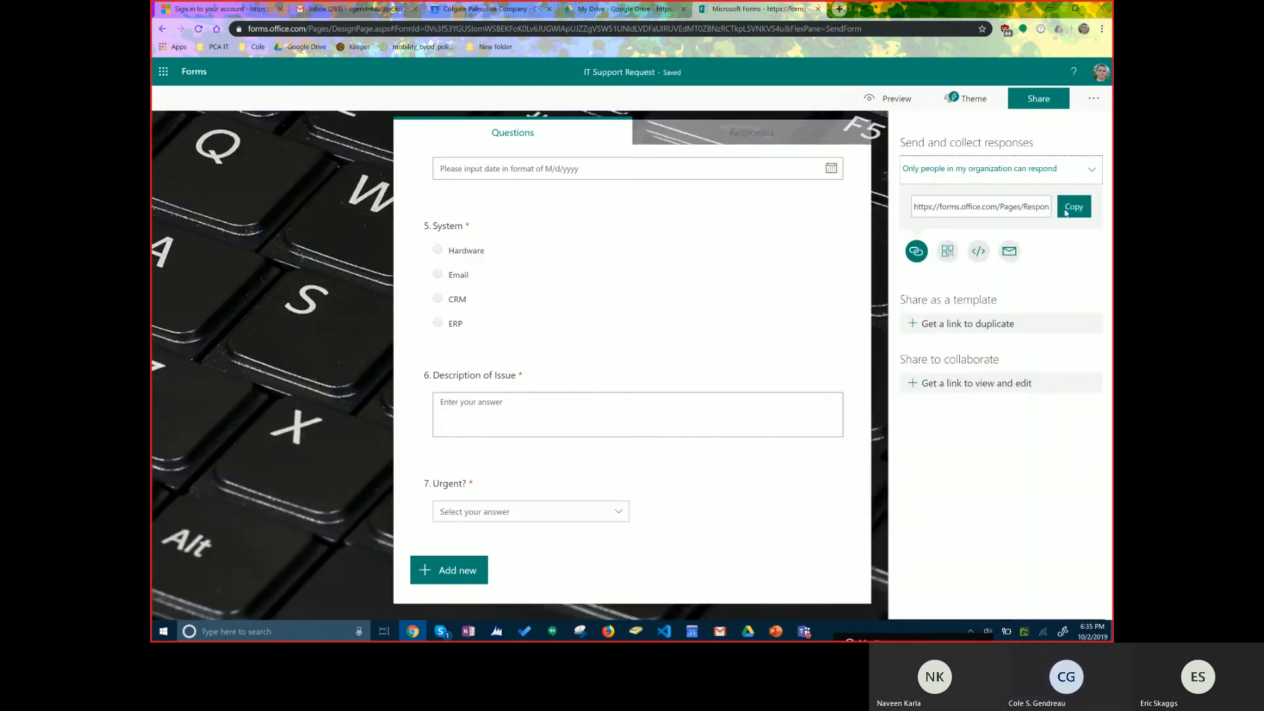
left_click(1073, 206)
- Copy the form's response link again and load it in a new browser tab
left_click(403, 243)
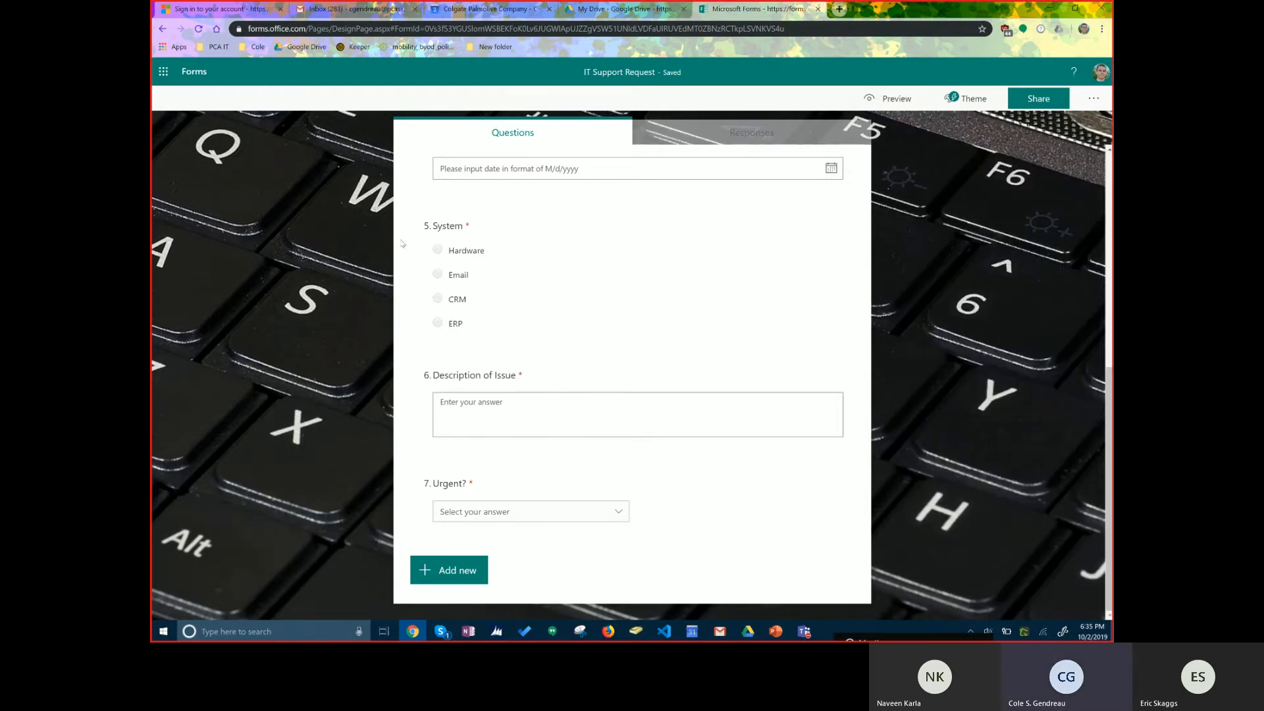
scroll(666, 330, "up", 5)
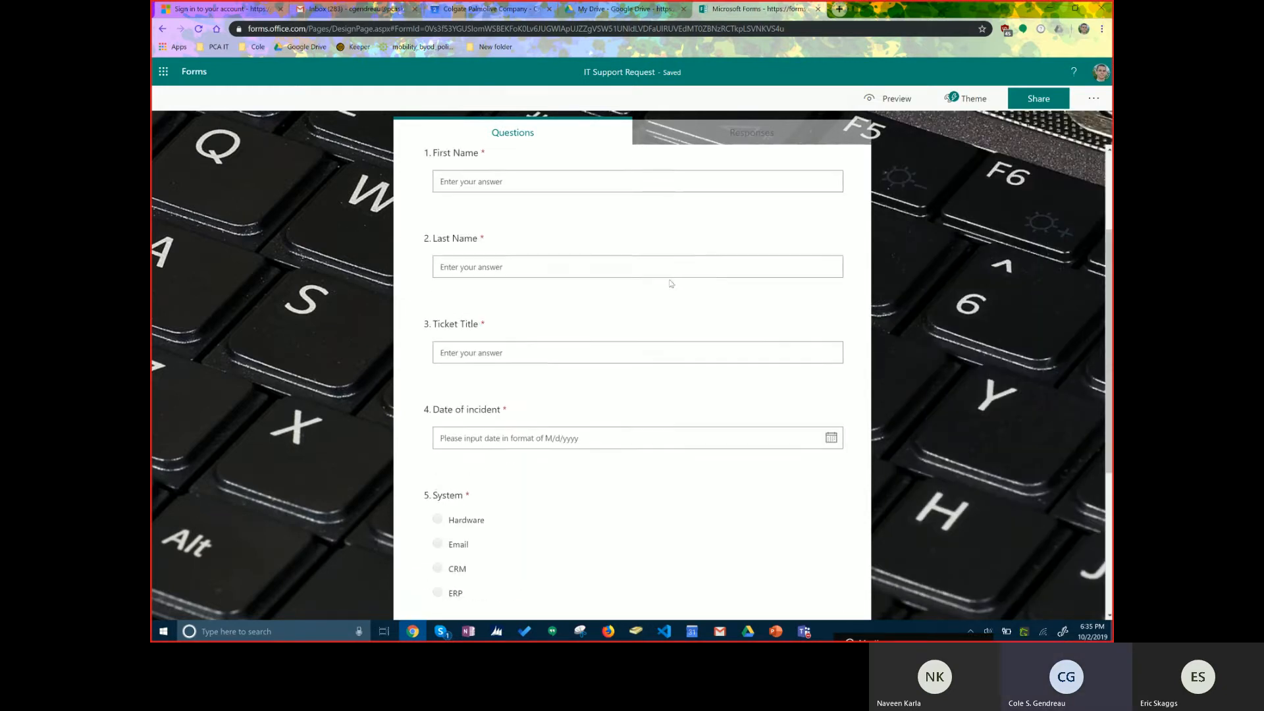
scroll(605, 328, "up", 1)
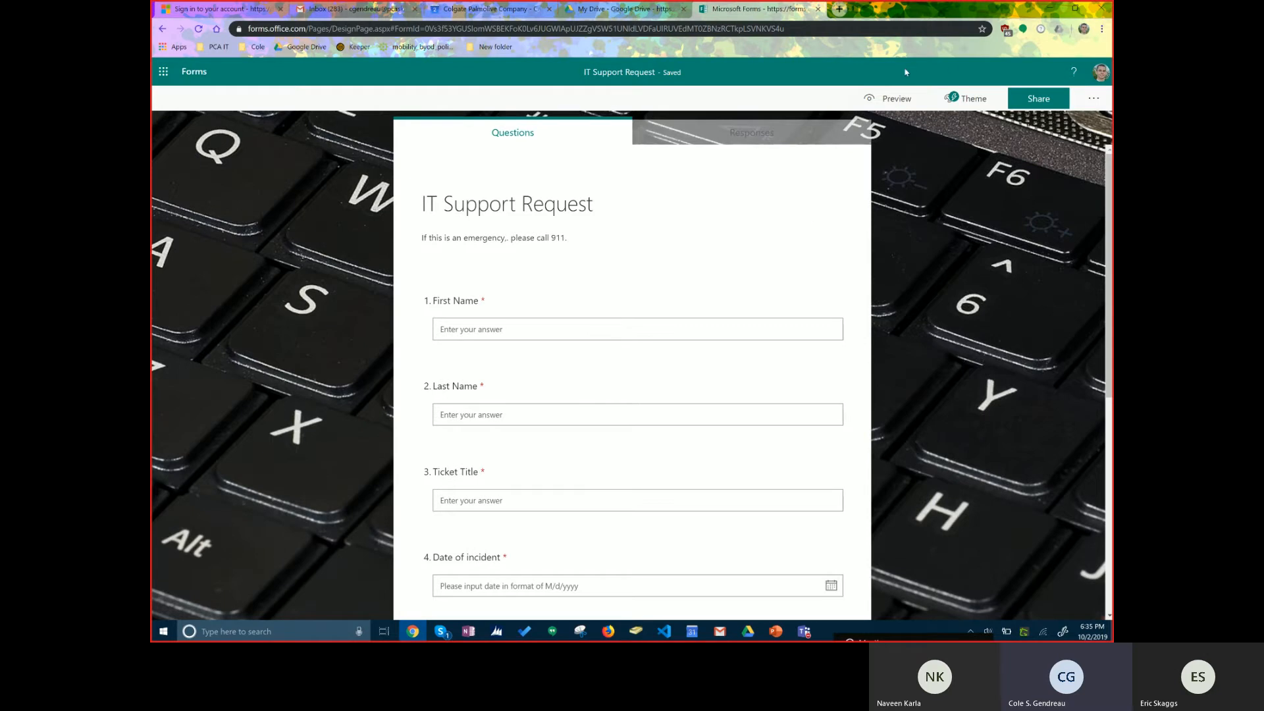
left_click(1047, 100)
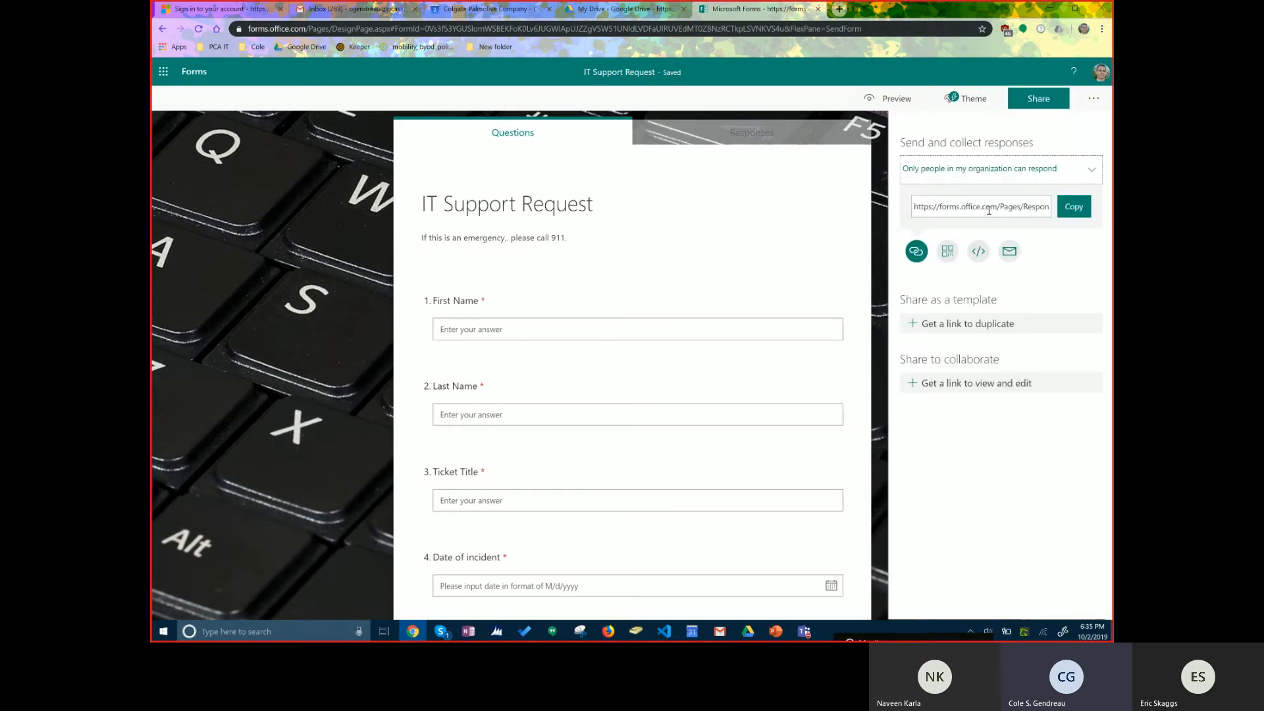
left_click(1073, 206)
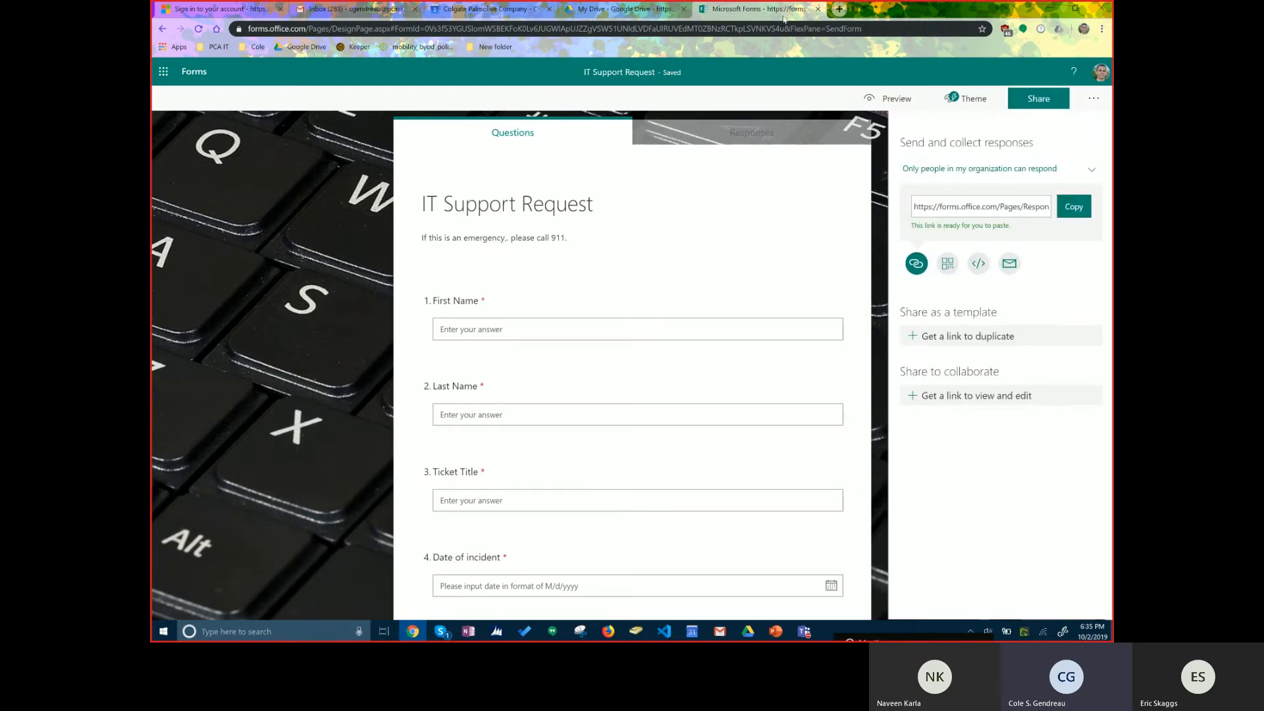
left_click(840, 9)
key("ctrl+v")
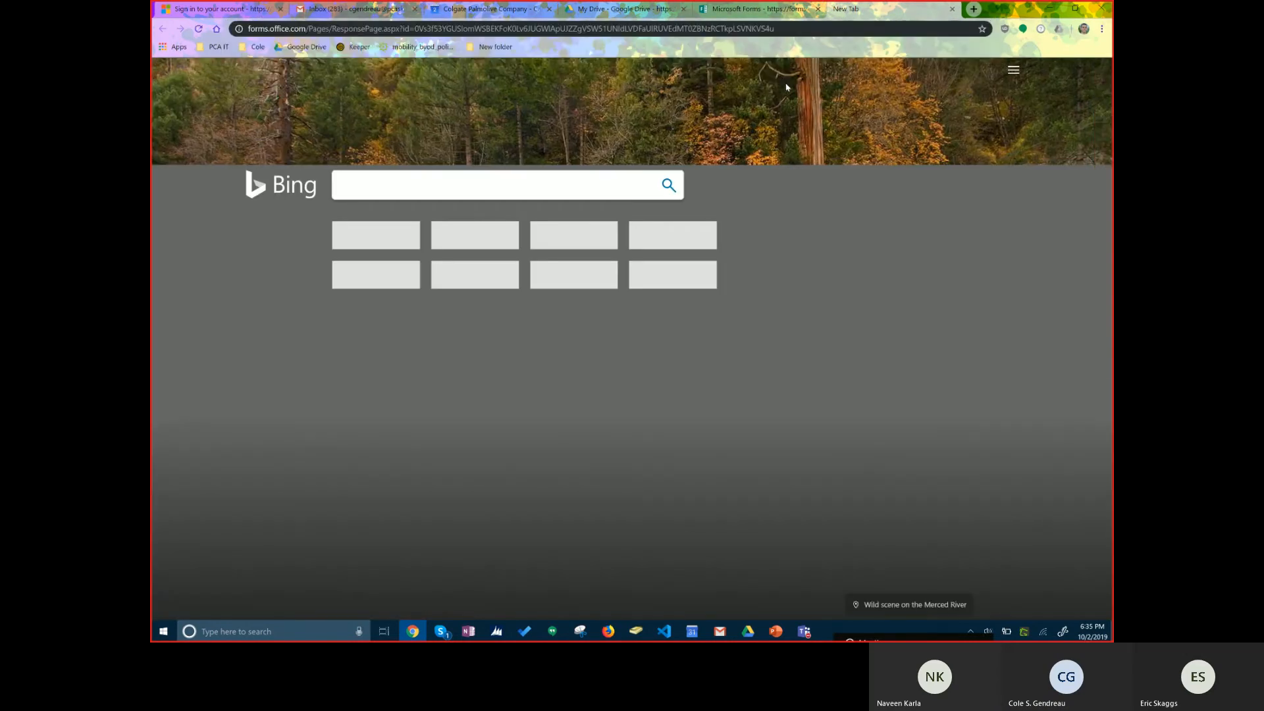
key("Return")
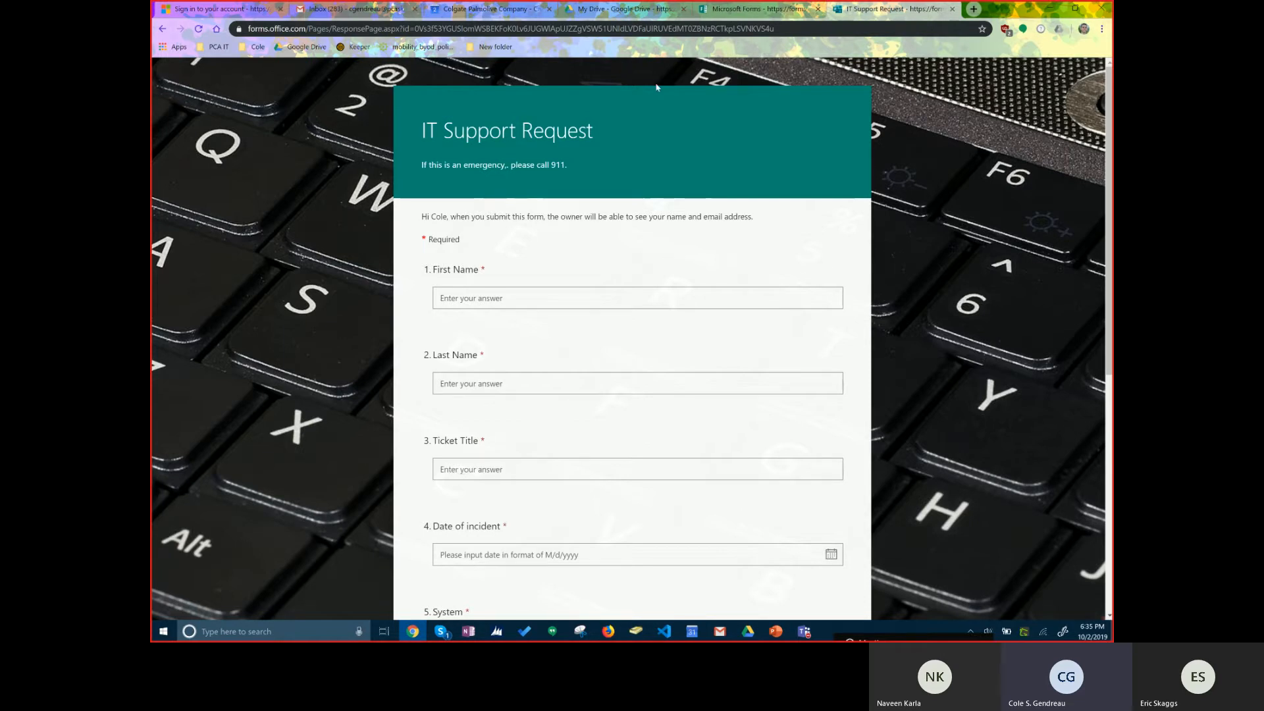
- Enter the test requester's first and last name in the live form
left_click(532, 291)
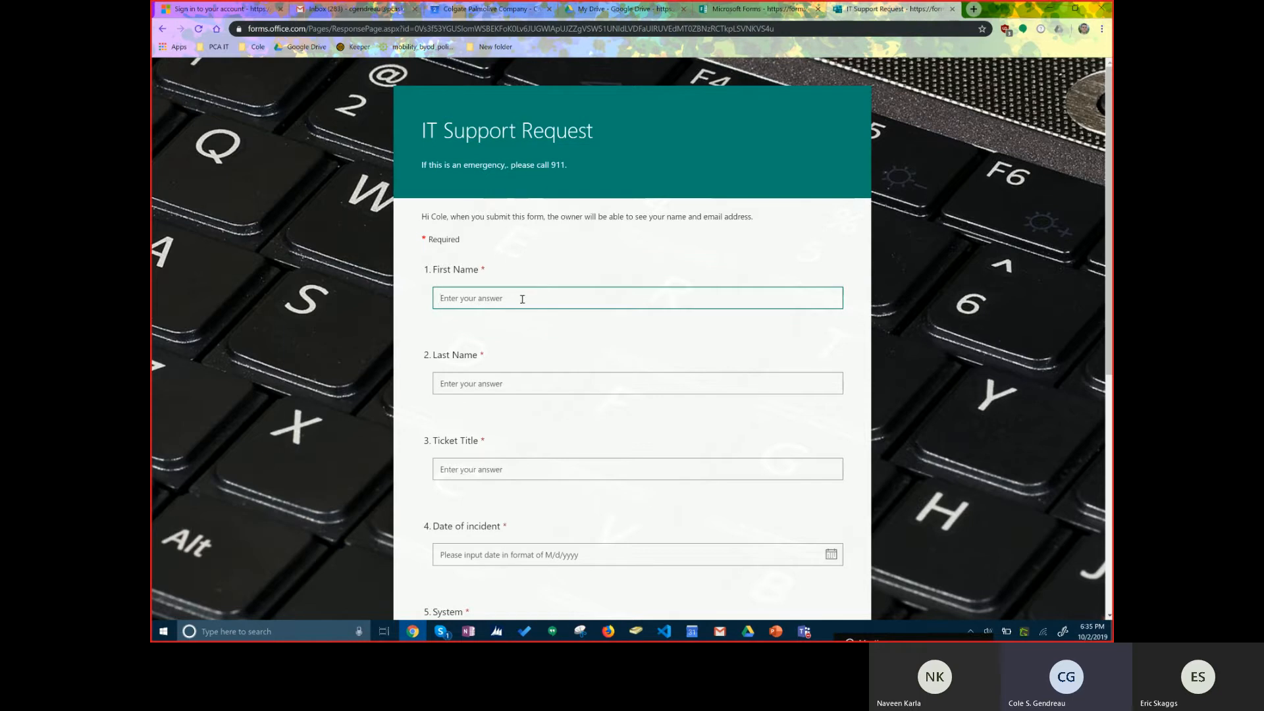
type("Test")
key("Tab")
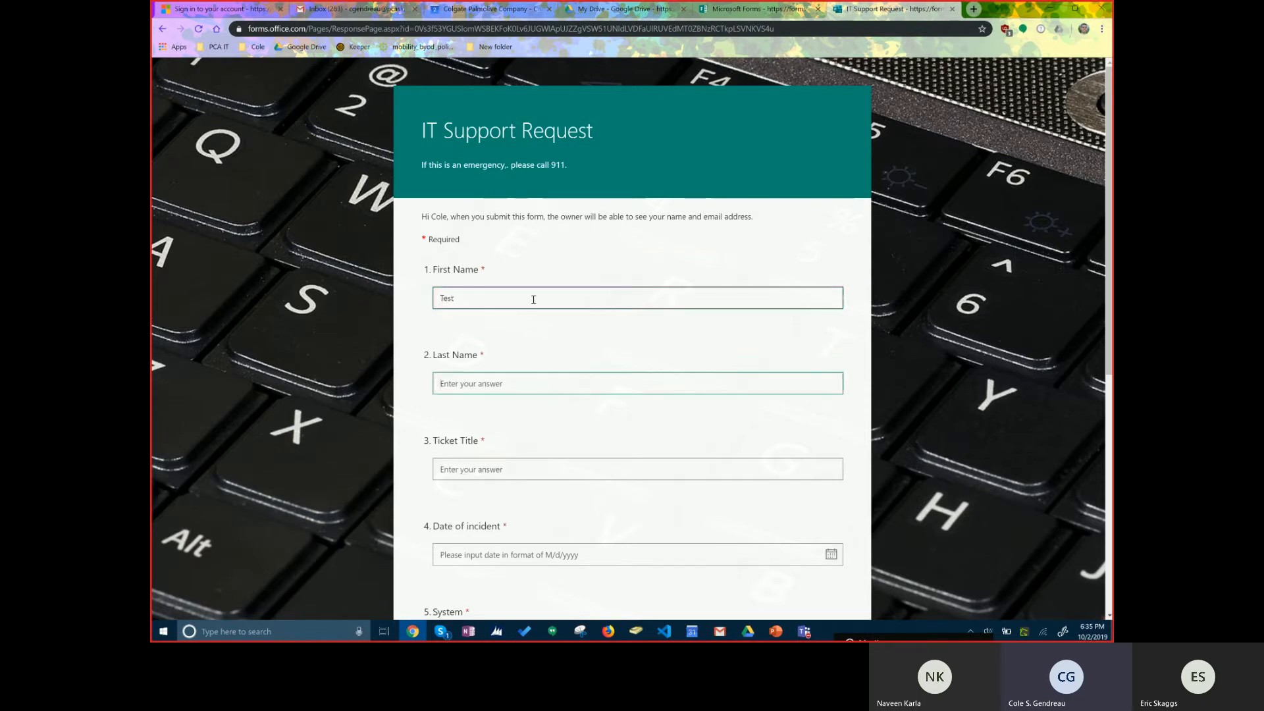
type("User01")
scroll(535, 300, "down", 1)
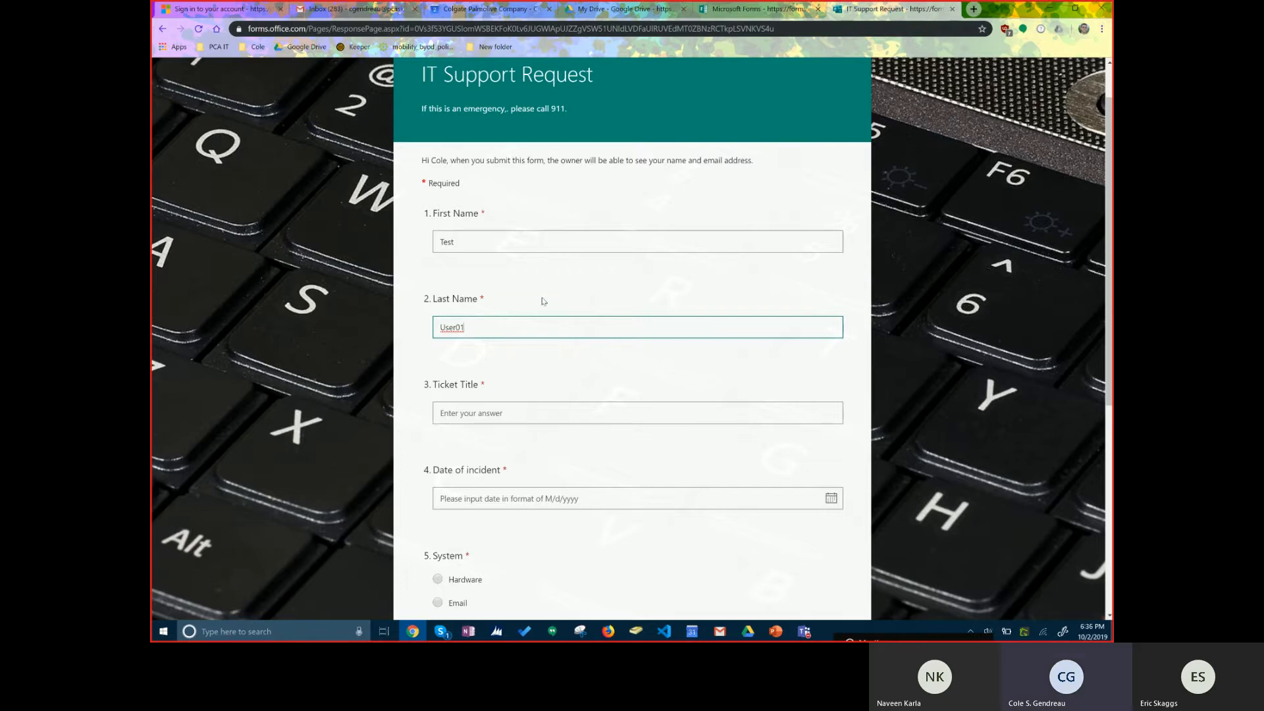
- Enter Ticket Title 'Help!' and set the incident date to 10/2/2019
left_click(750, 9)
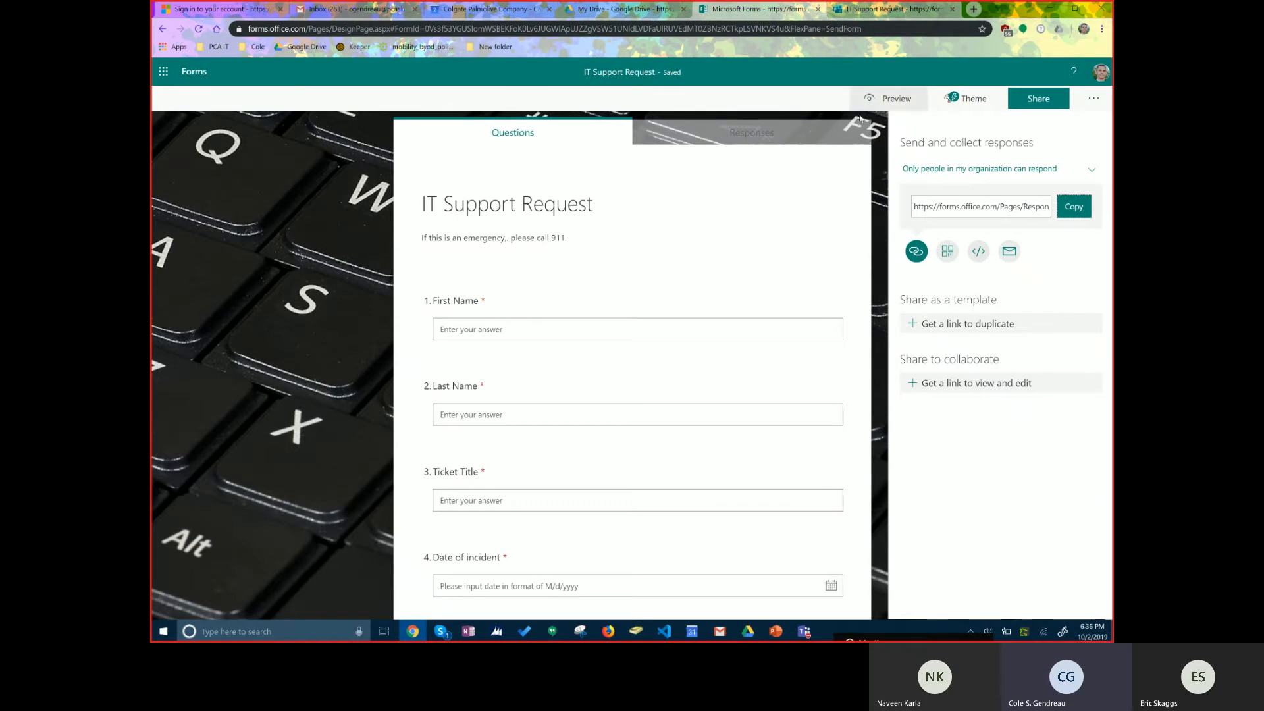
scroll(578, 349, "down", 3)
scroll(581, 350, "down", 2)
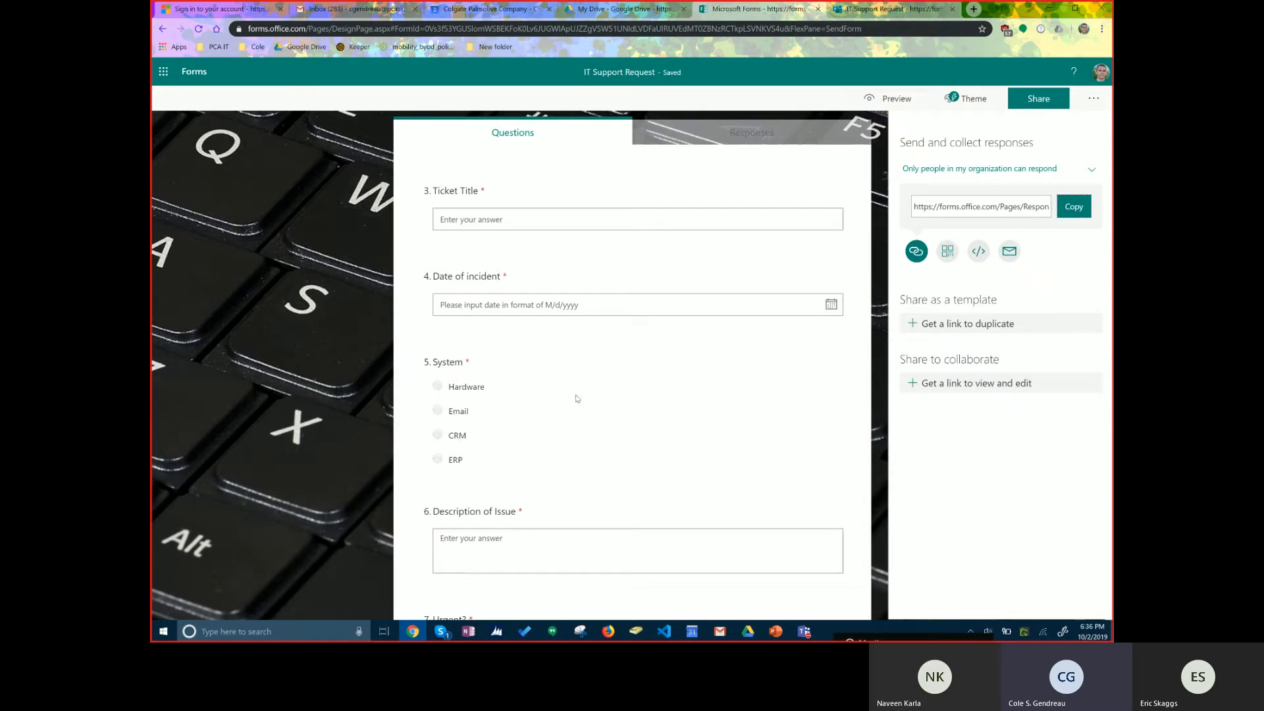
left_click(910, 9)
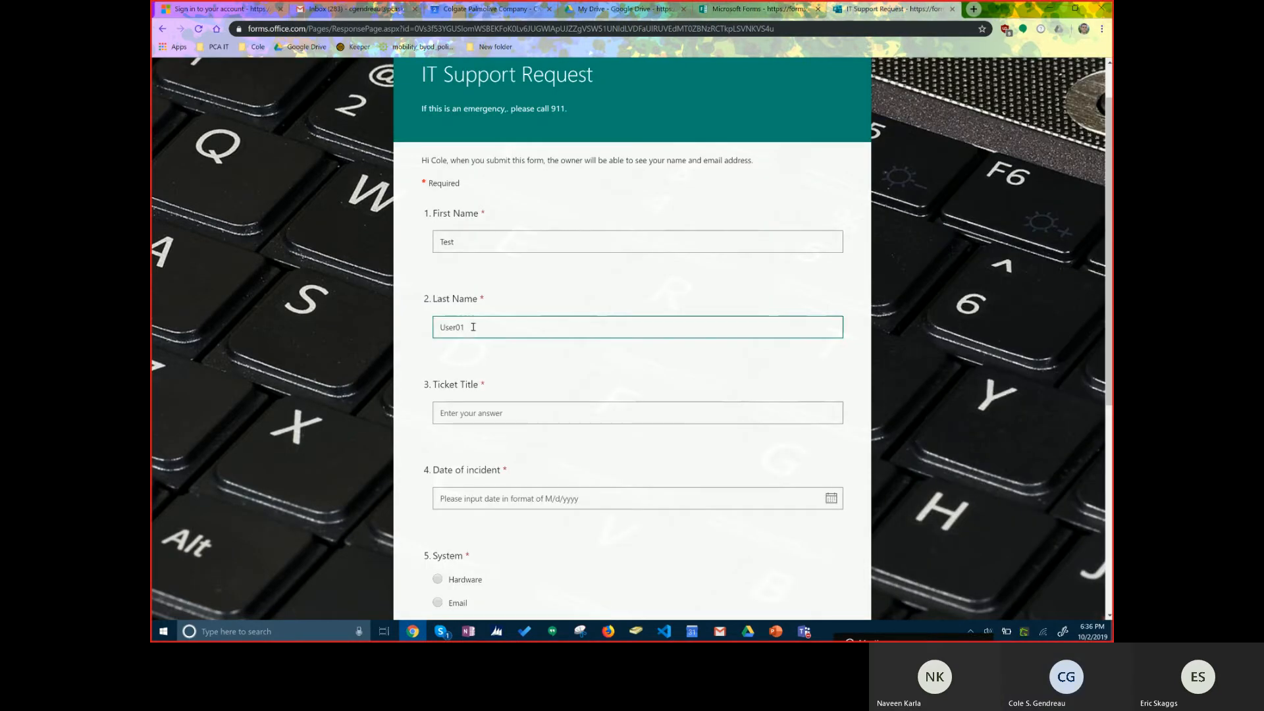
scroll(487, 263, "down", 2)
left_click(527, 290)
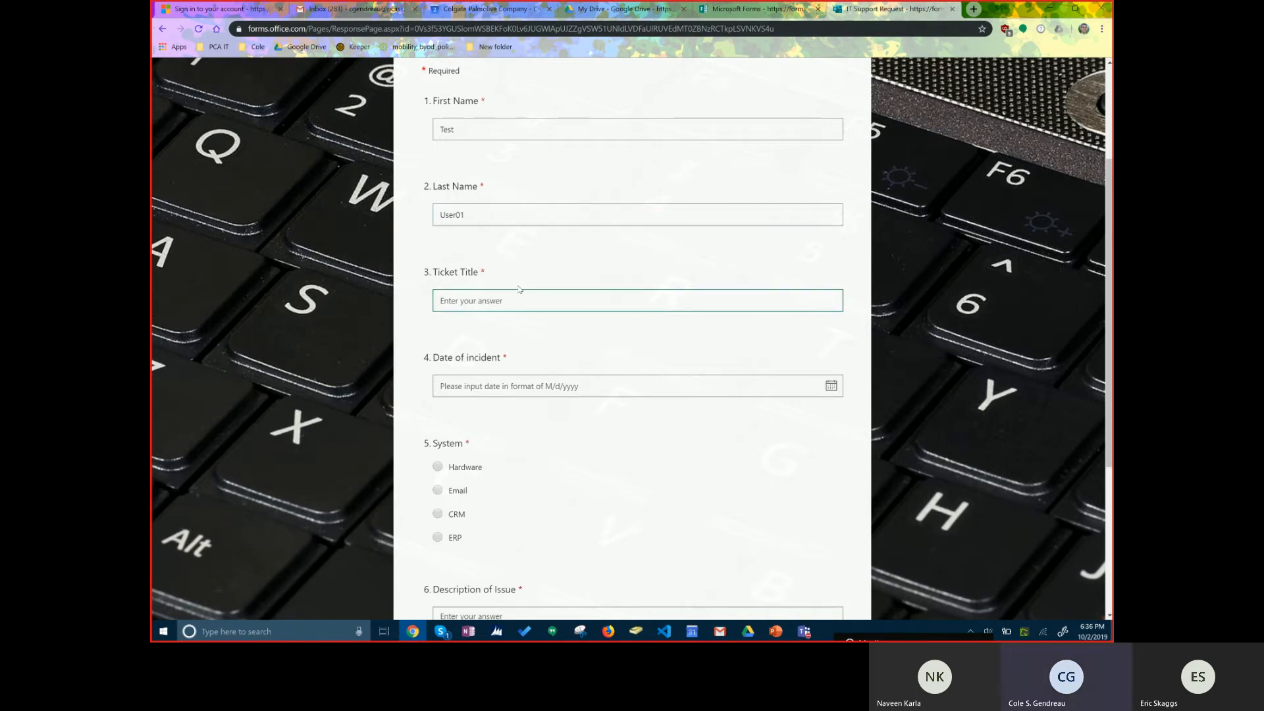
type("Help!")
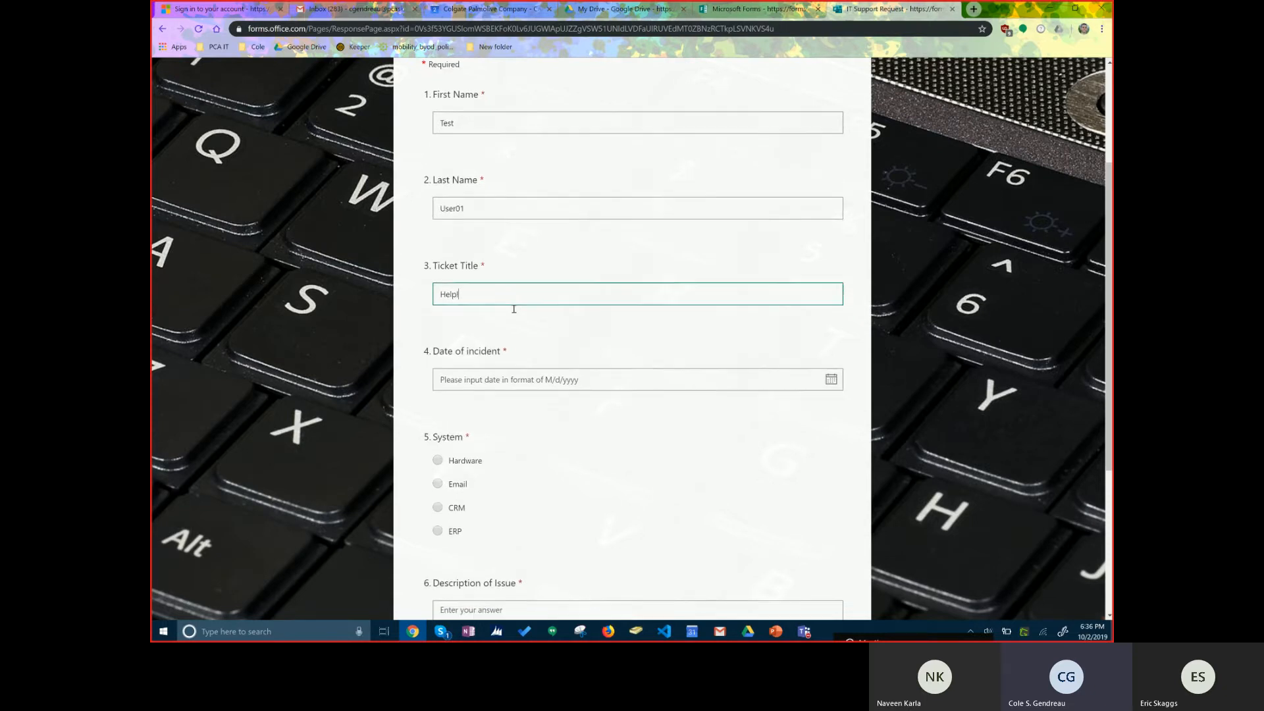
scroll(520, 308, "down", 2)
left_click(472, 276)
left_click(564, 334)
- Choose Hardware, describe the issue as 'My PC is on fire', mark Urgent Yes, and submit
left_click(464, 360)
left_click(482, 514)
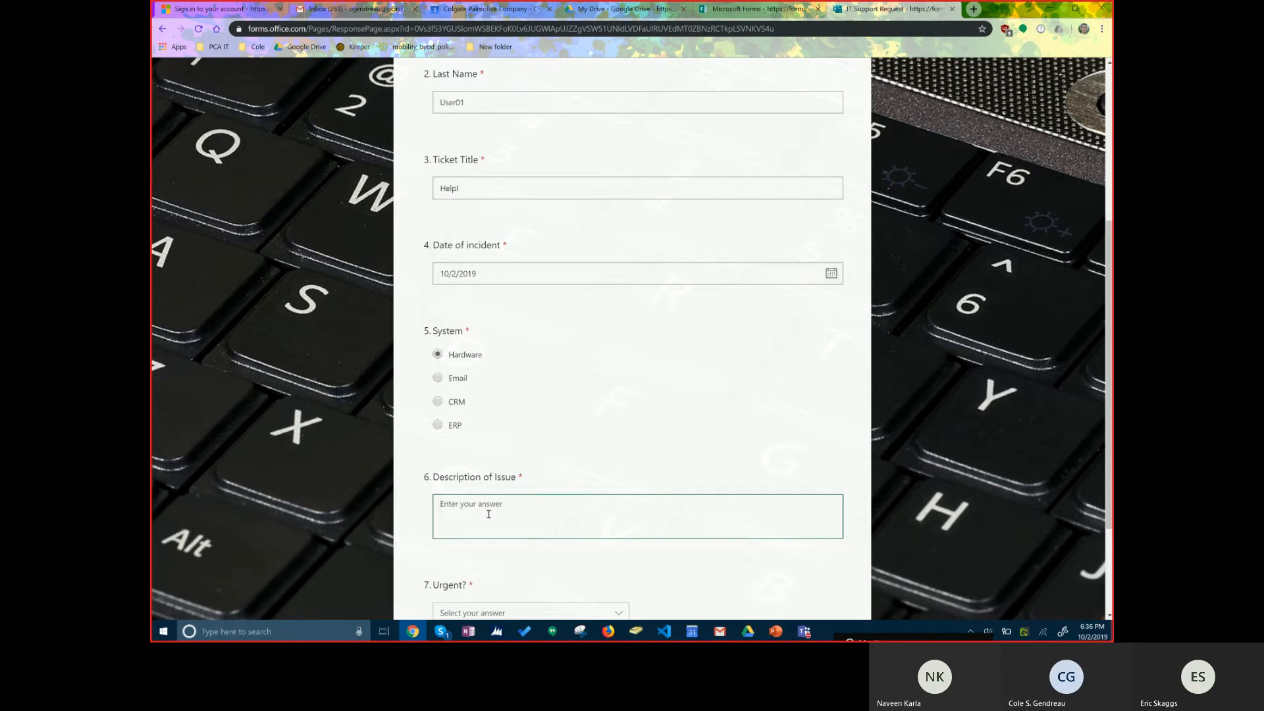
scroll(633, 473, "down", 3)
type("My OP")
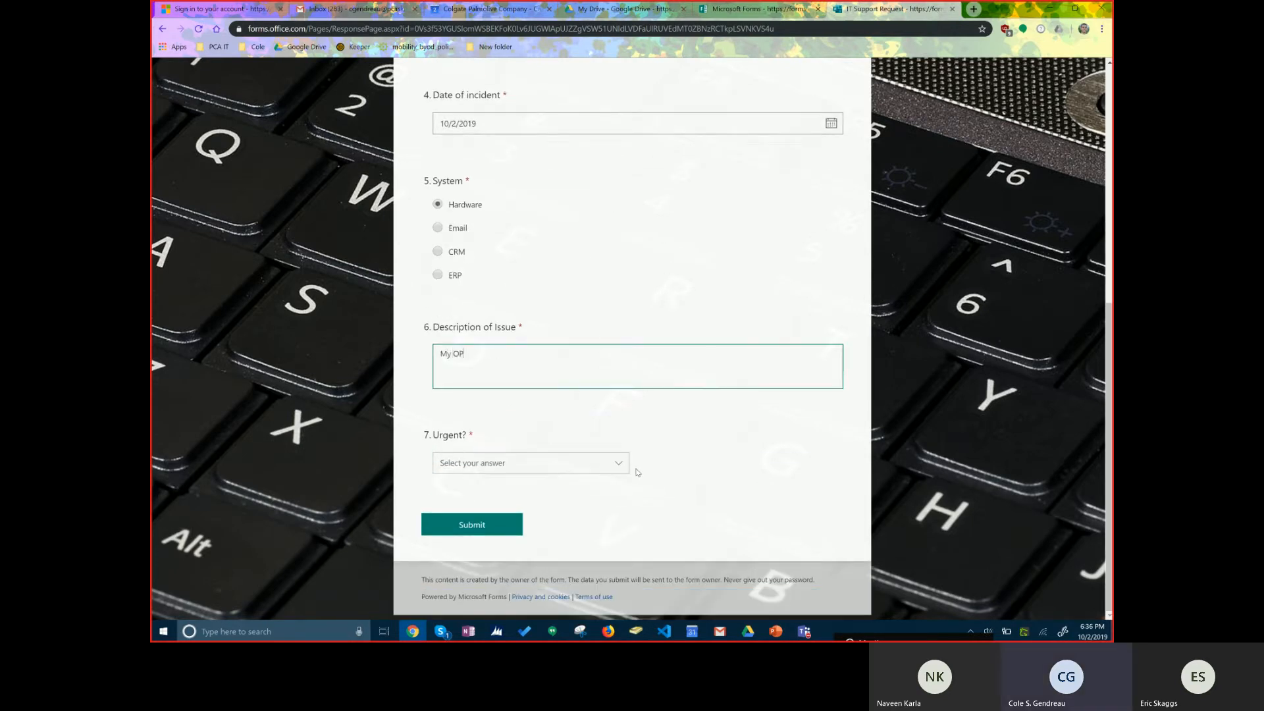
type("C is")
key("BackSpace")
key("BackSpace")
key("BackSpace")
key("BackSpace")
type("s on fire")
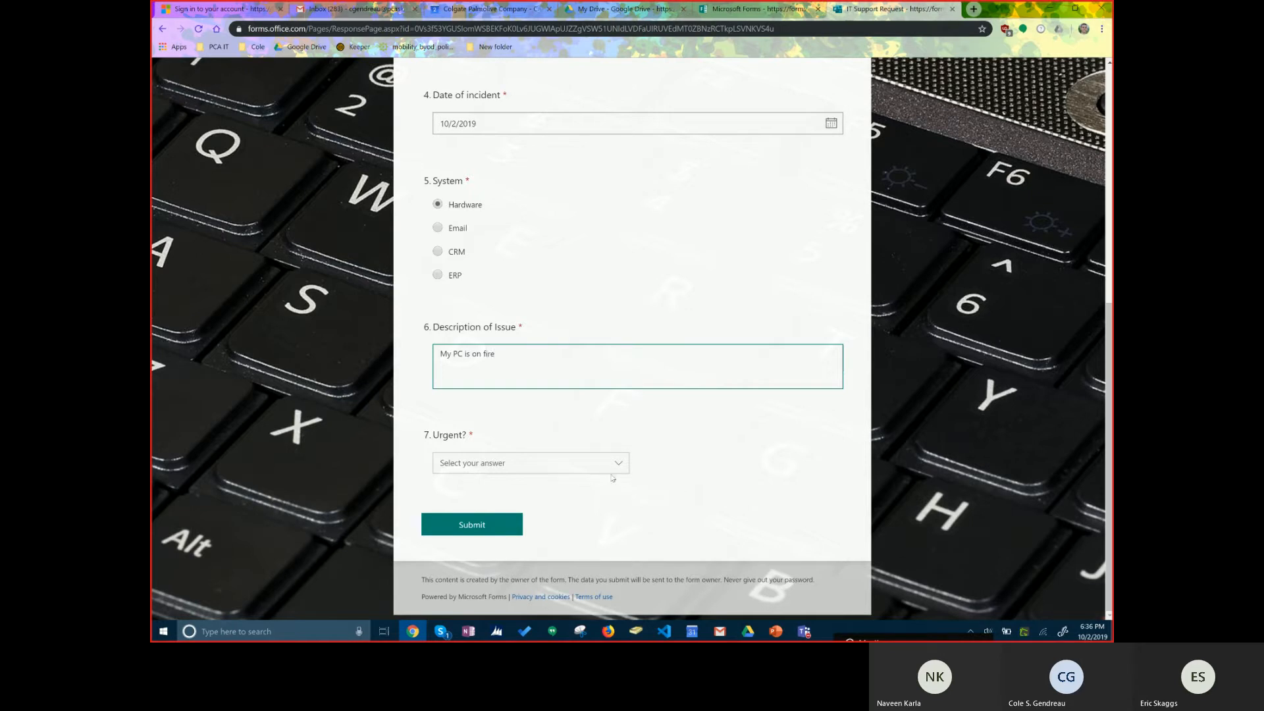
left_click(513, 462)
left_click(453, 487)
left_click(444, 527)
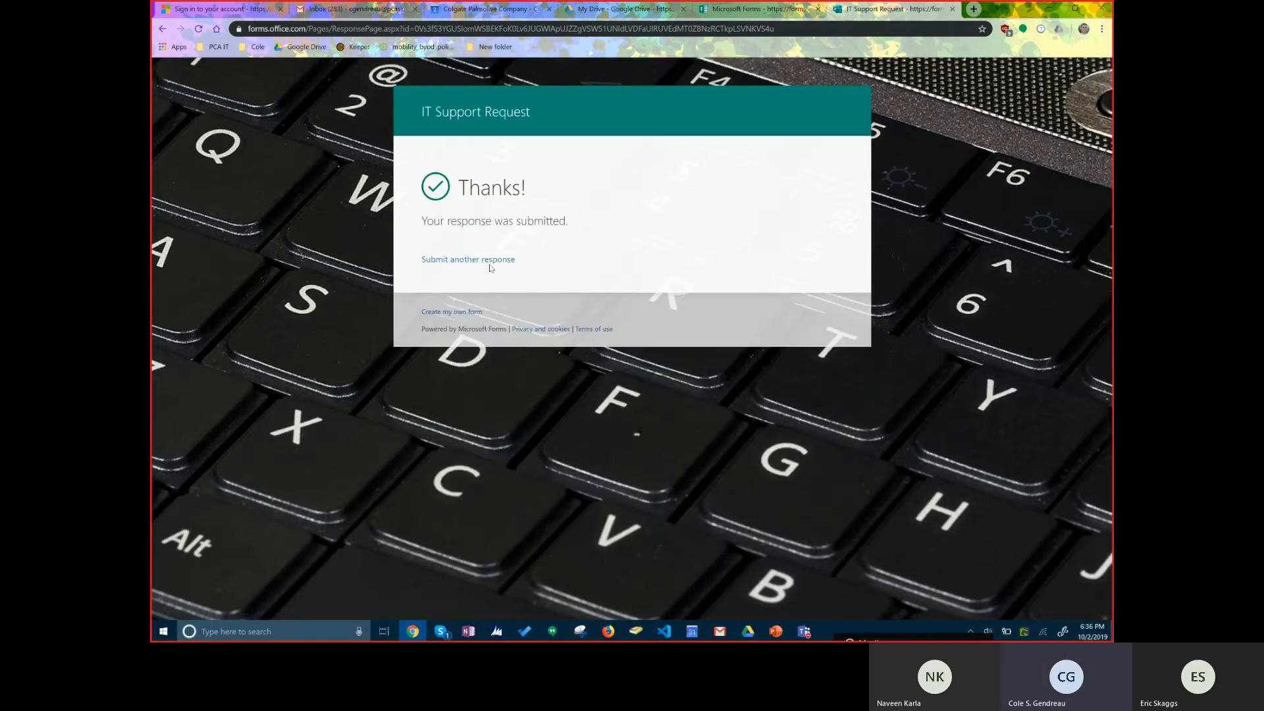
- Open the Responses tab to review the single test response's per-question summary
left_click(480, 261)
left_click(786, 9)
scroll(746, 171, "up", 3)
left_click(745, 136)
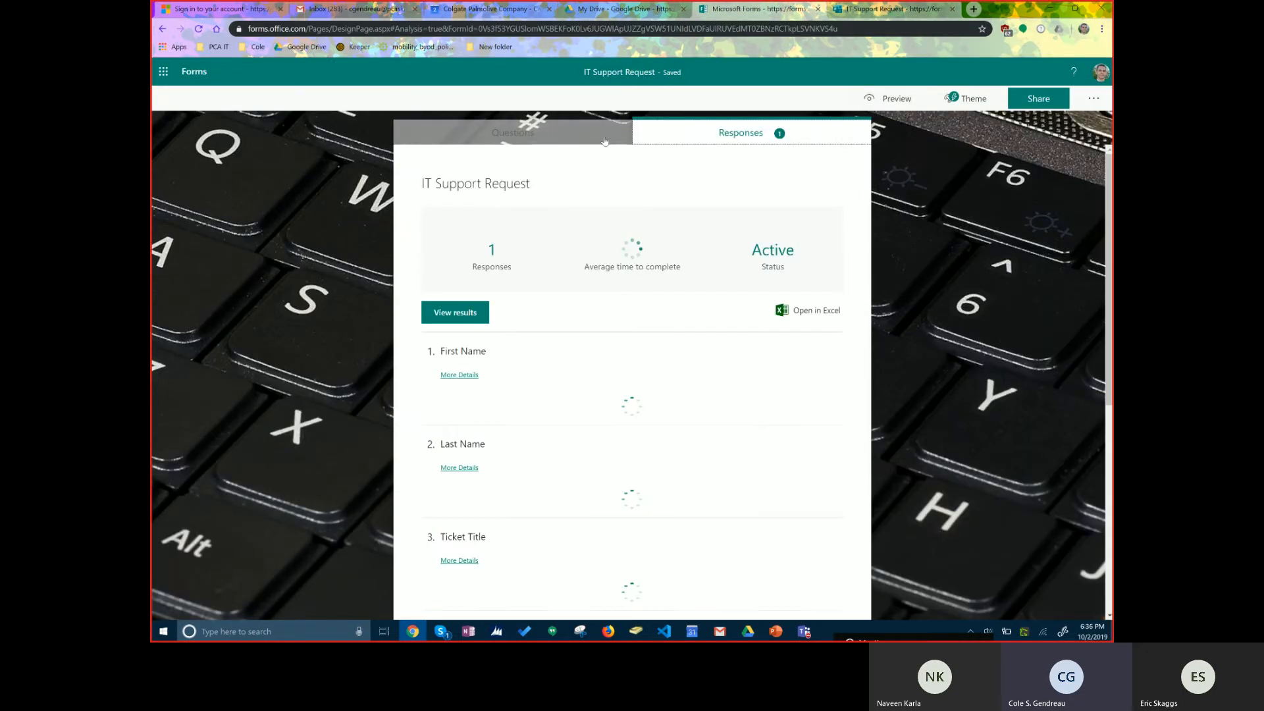
scroll(586, 446, "down", 6)
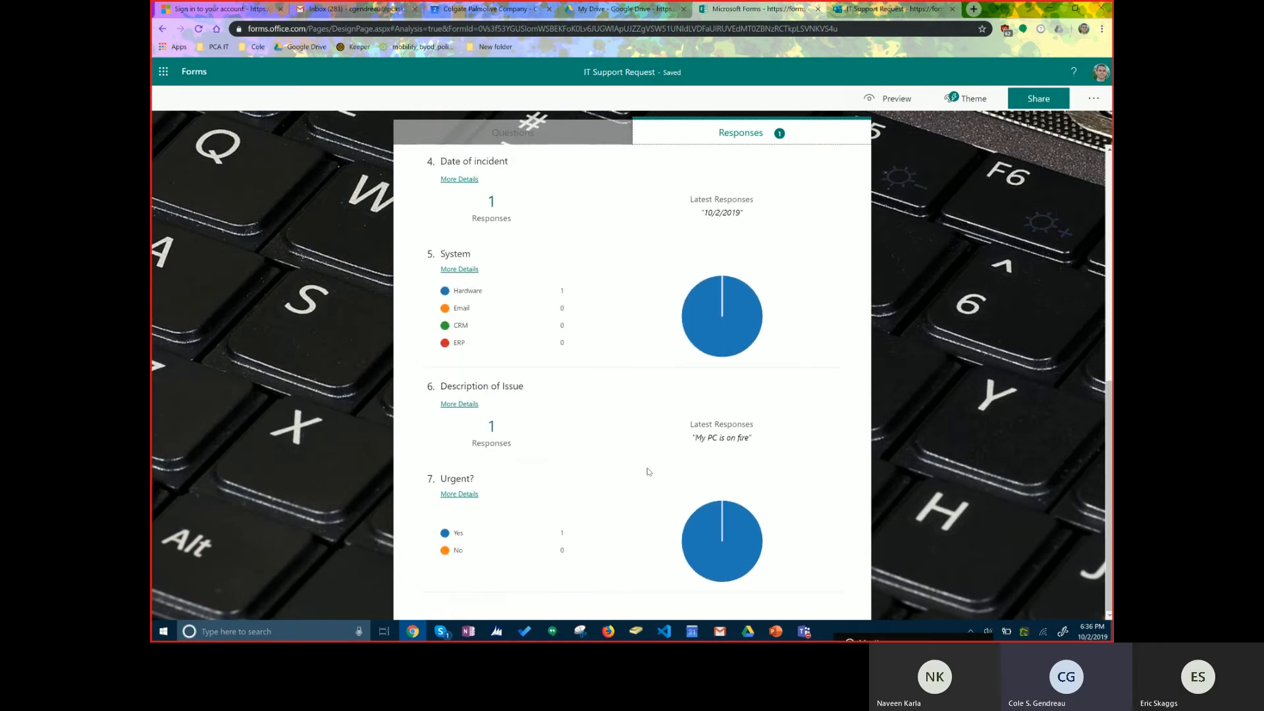
scroll(640, 474, "up", 6)
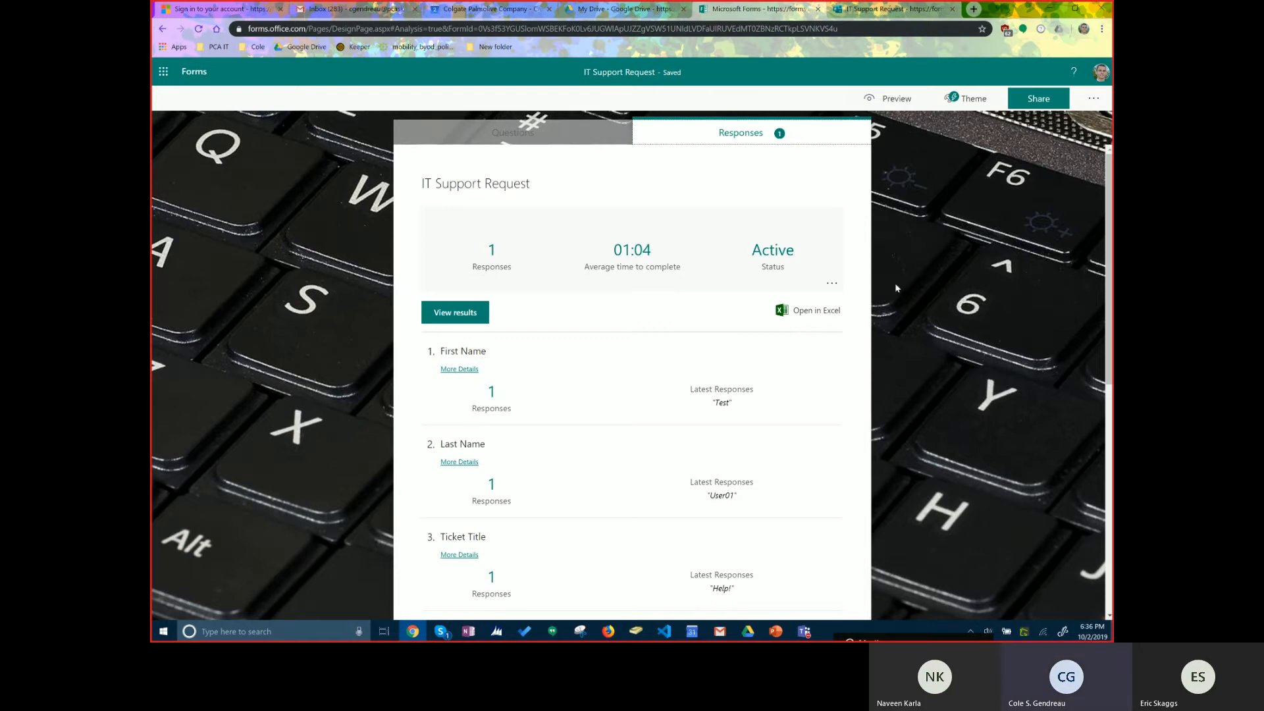
- Browse to the company SharePoint IT site, fixing its URL, and open Site contents
left_click(856, 9)
key("ctrl+t")
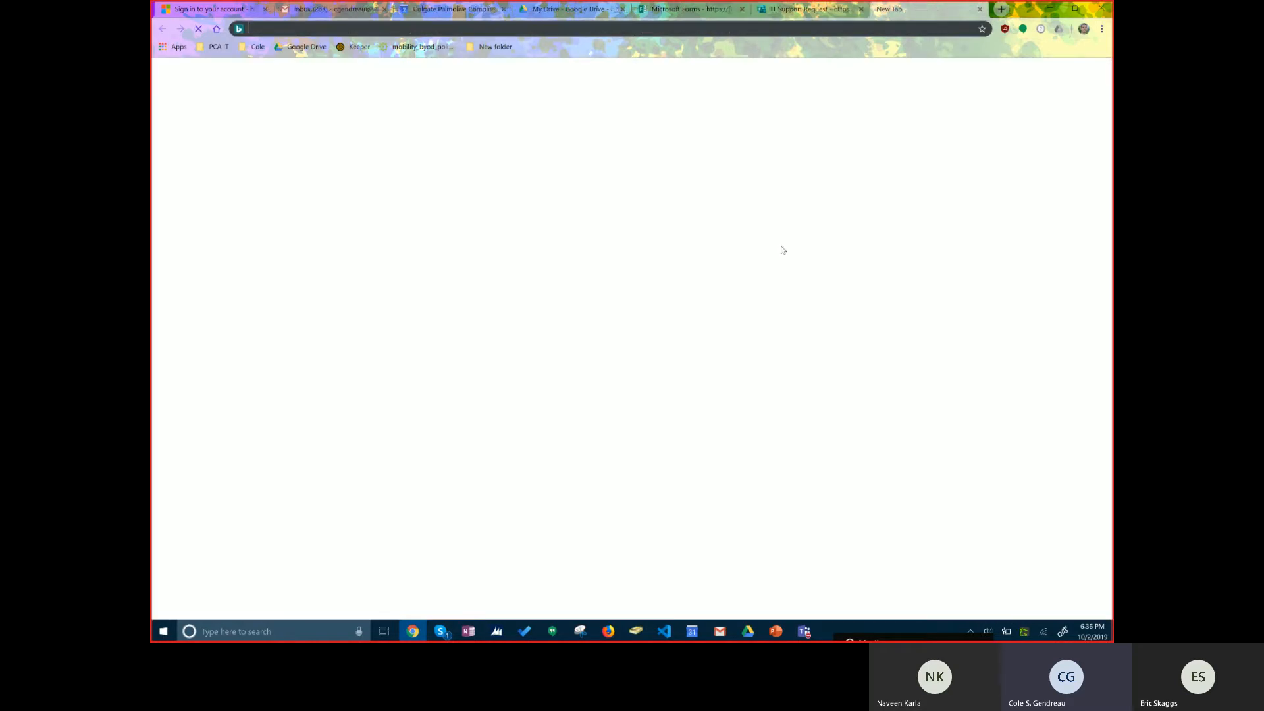
type("pcaskin.")
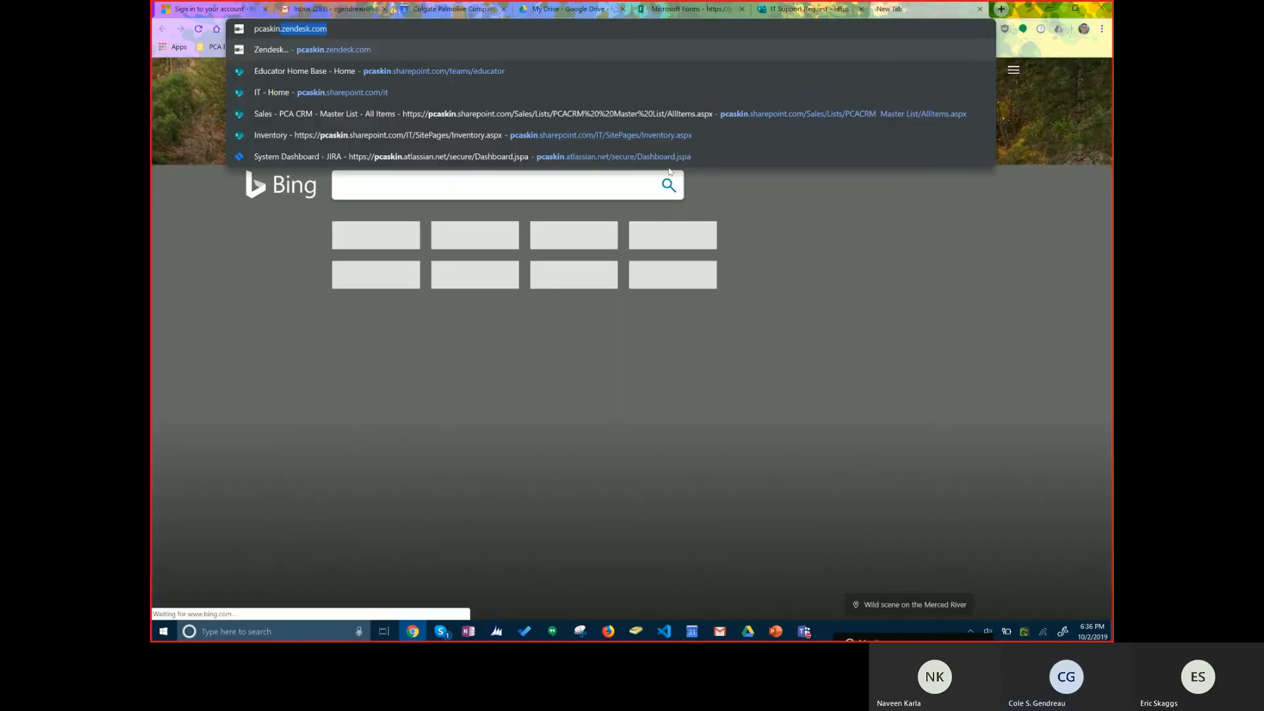
type("sharepoint.com/IT/SitePages/Inventory.aspx")
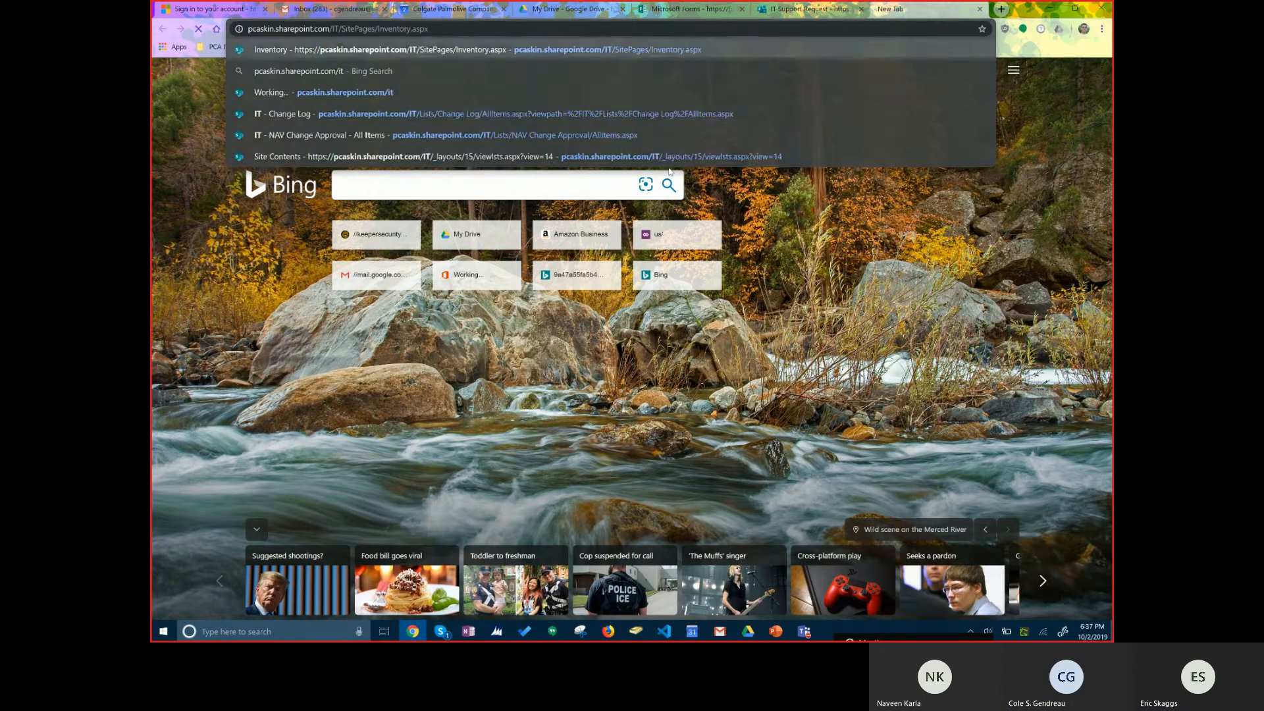
key("Return")
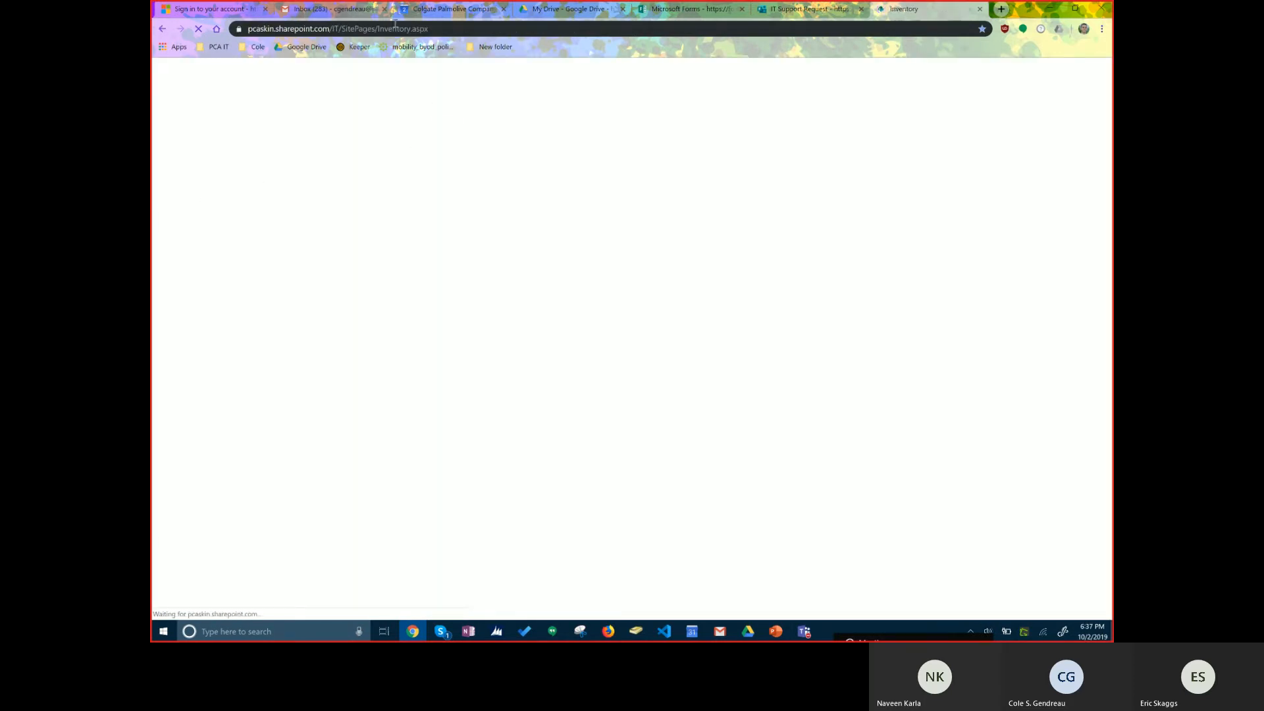
left_click(437, 30)
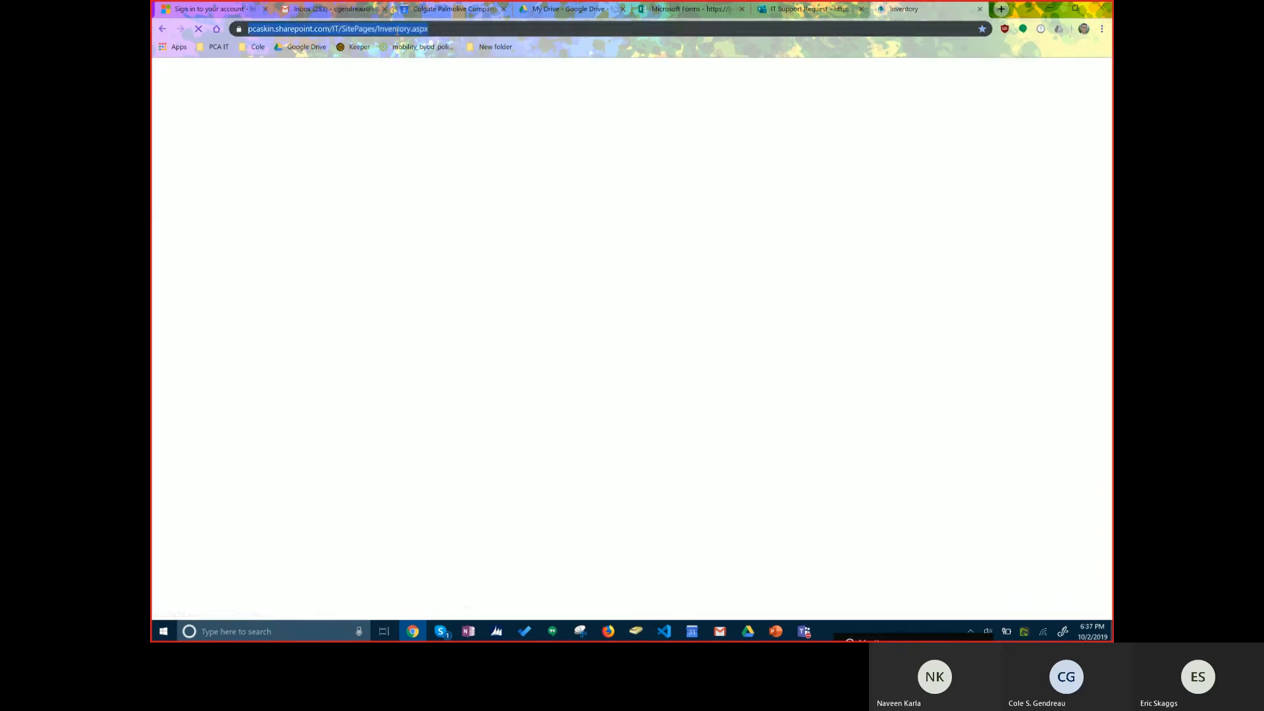
left_click(350, 31)
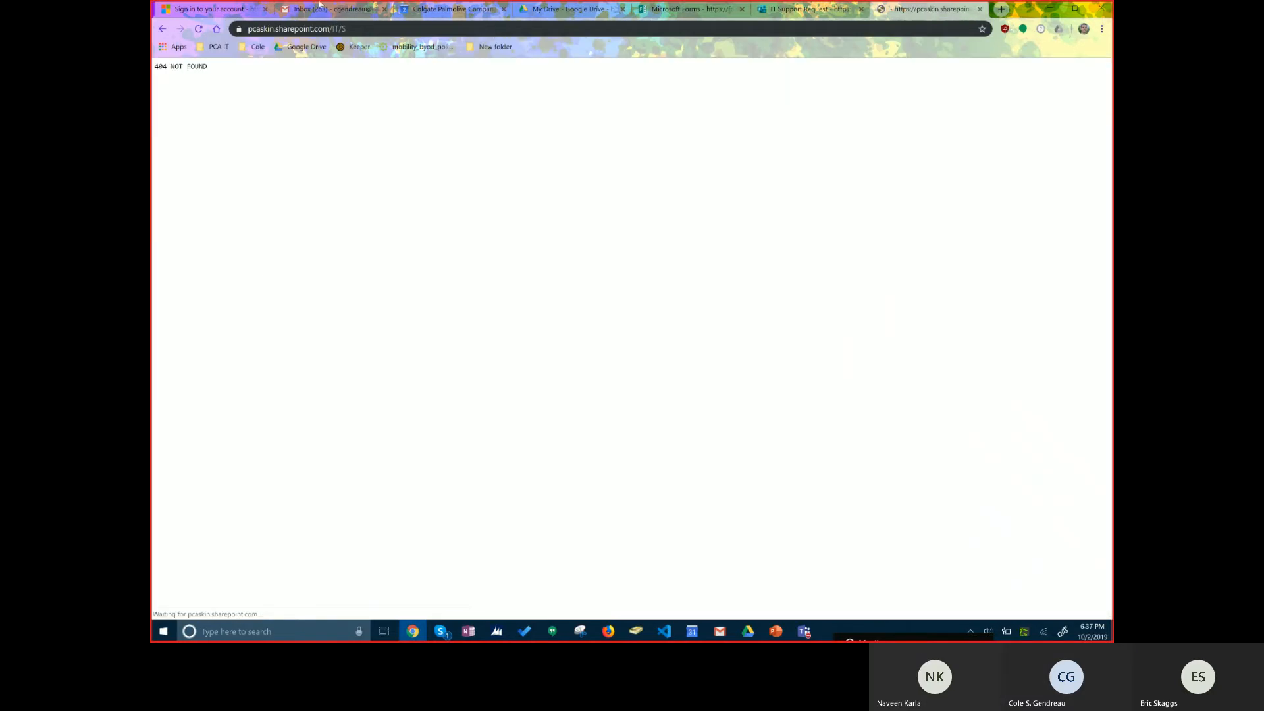
left_click(356, 30)
left_click(384, 28)
key("BackSpace")
key("Return")
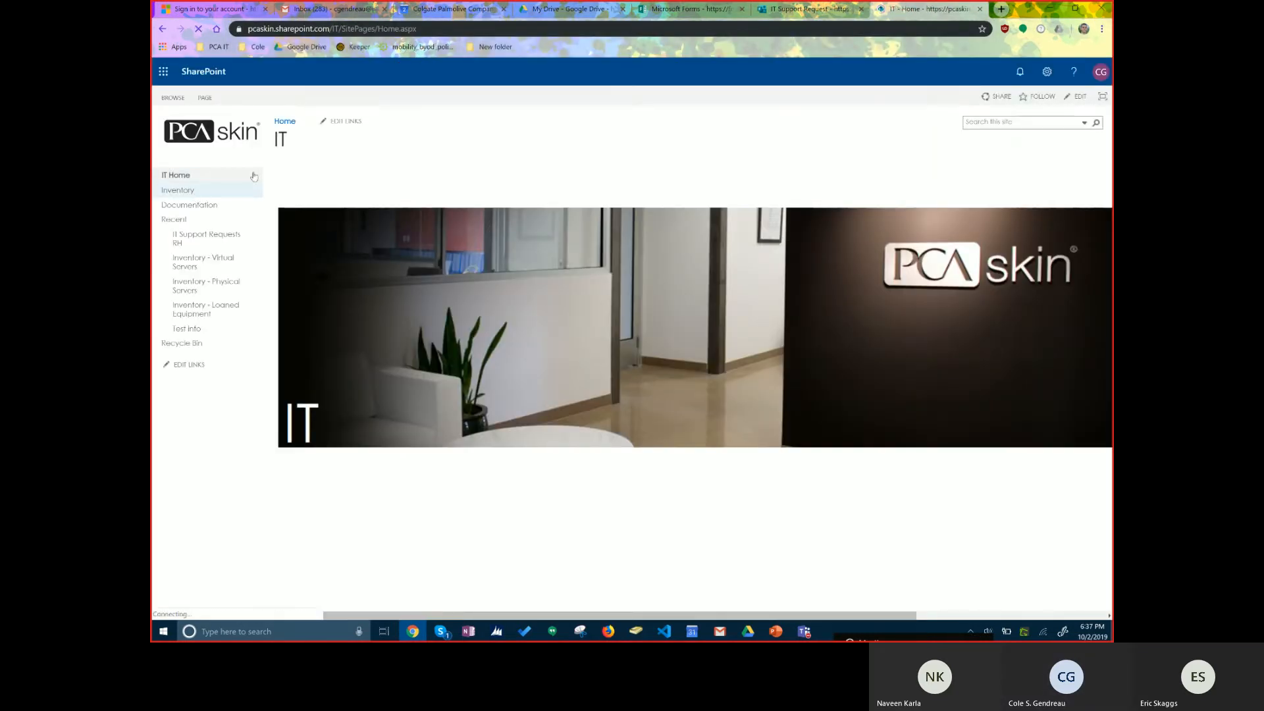
left_click(1047, 73)
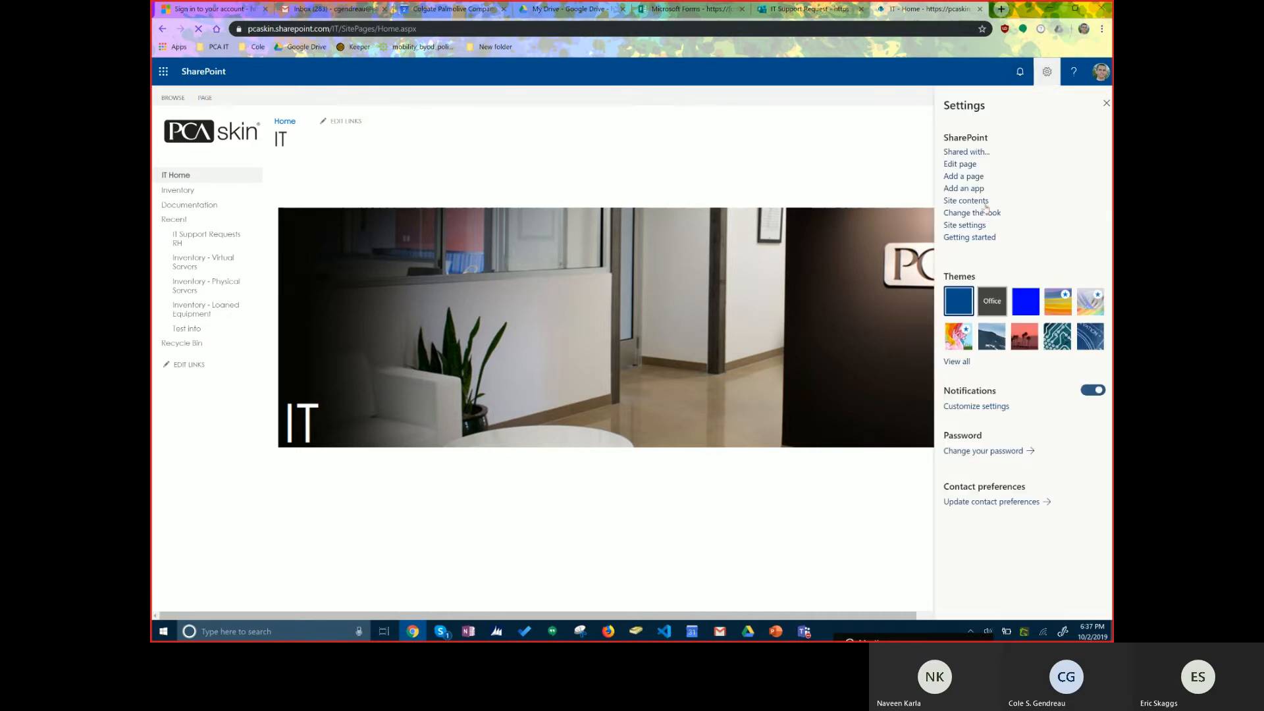
left_click(988, 202)
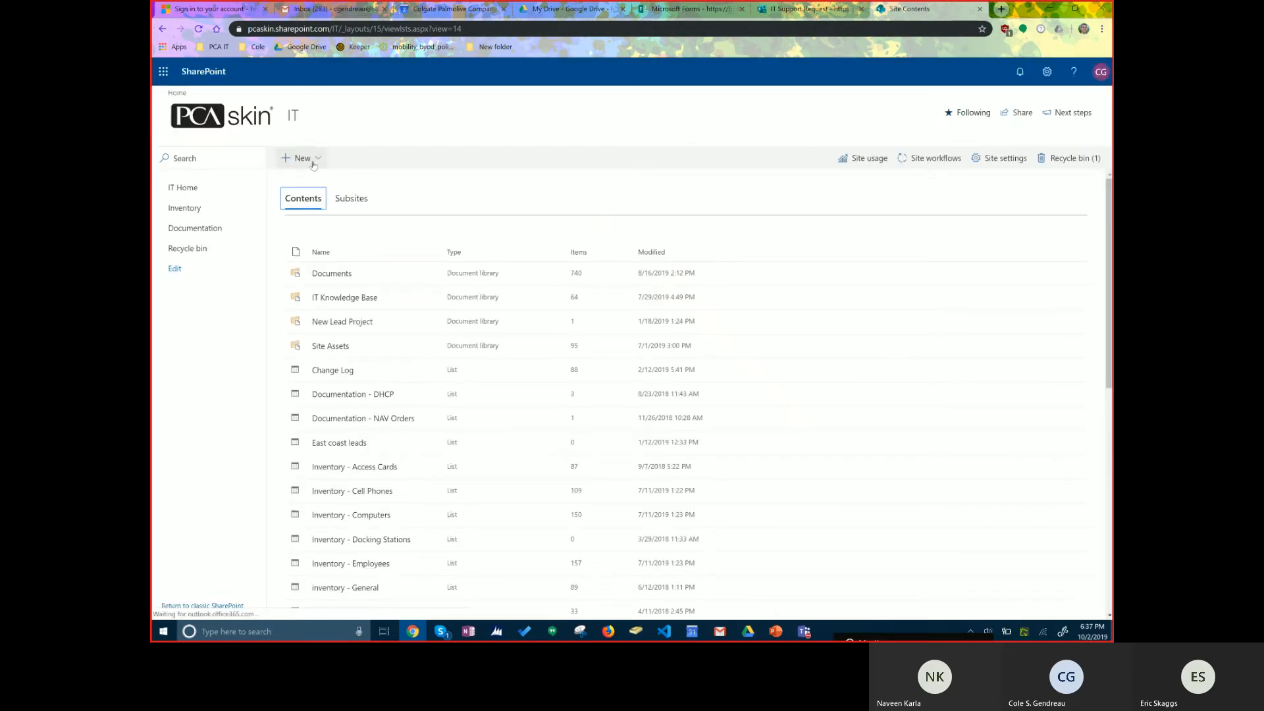
- Create a new list named 'IT Support Requests' with no description
left_click(304, 159)
left_click(313, 179)
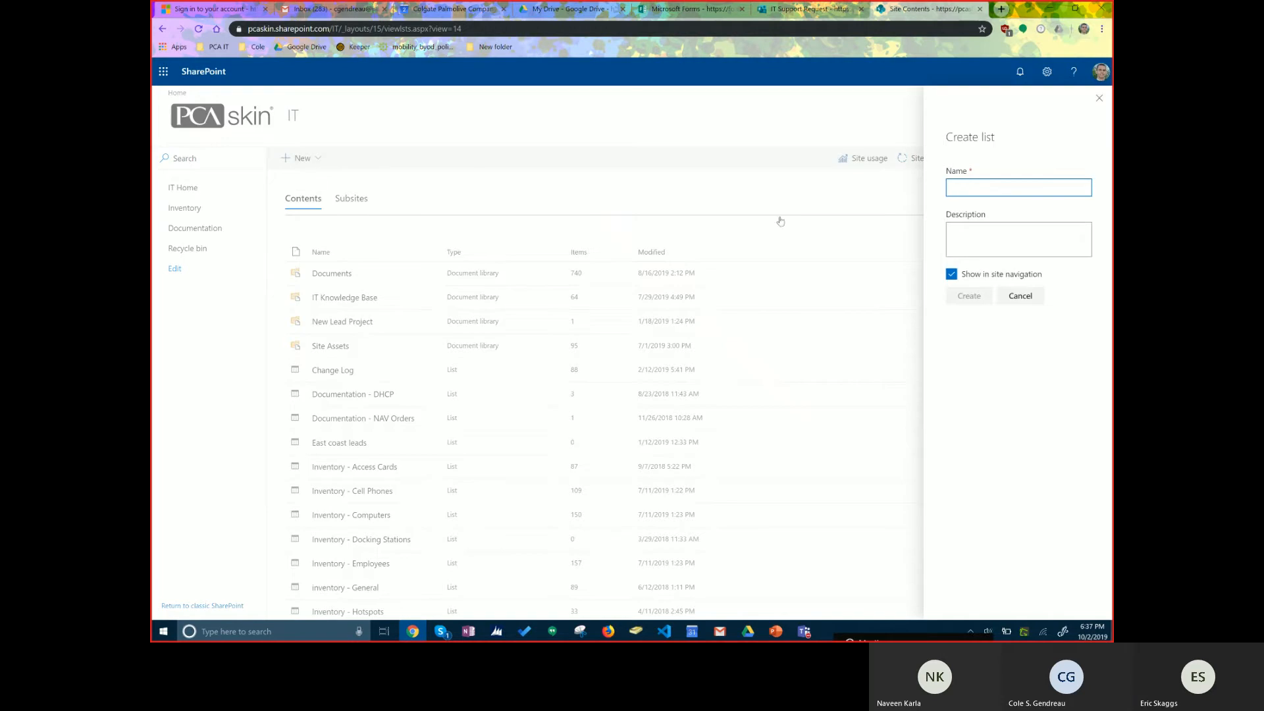
type("IT Support Requests")
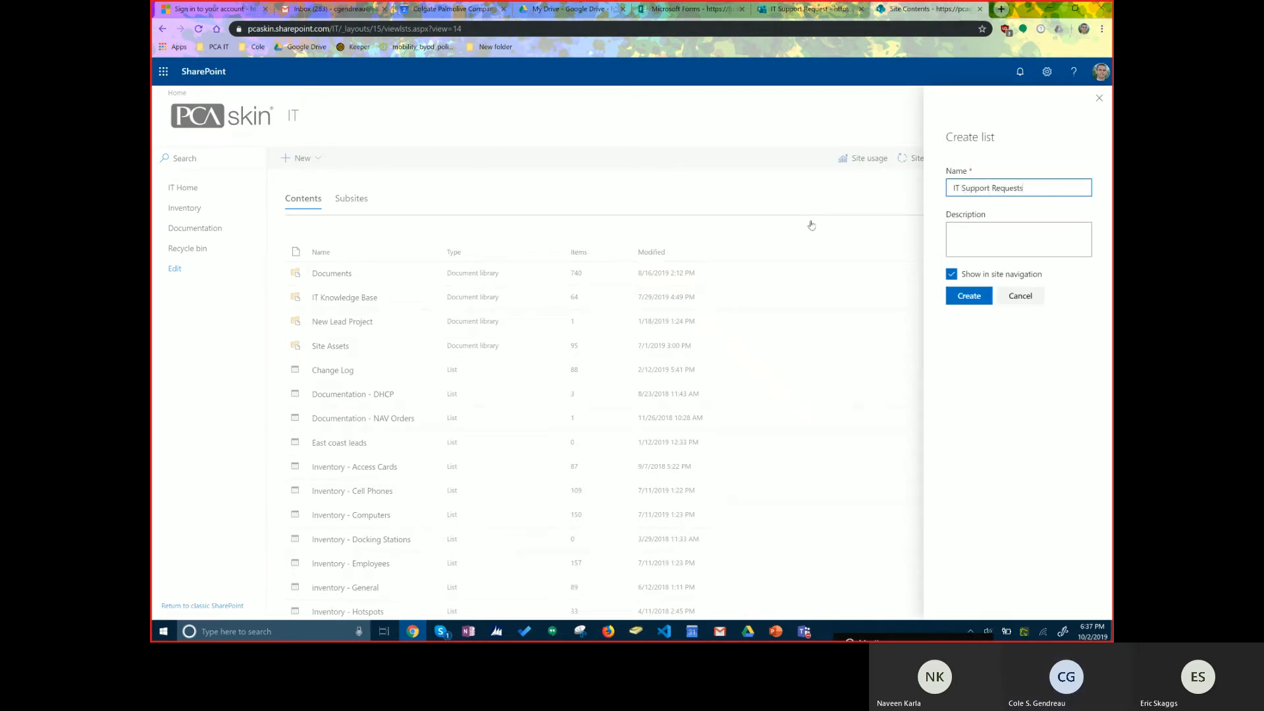
key("Tab")
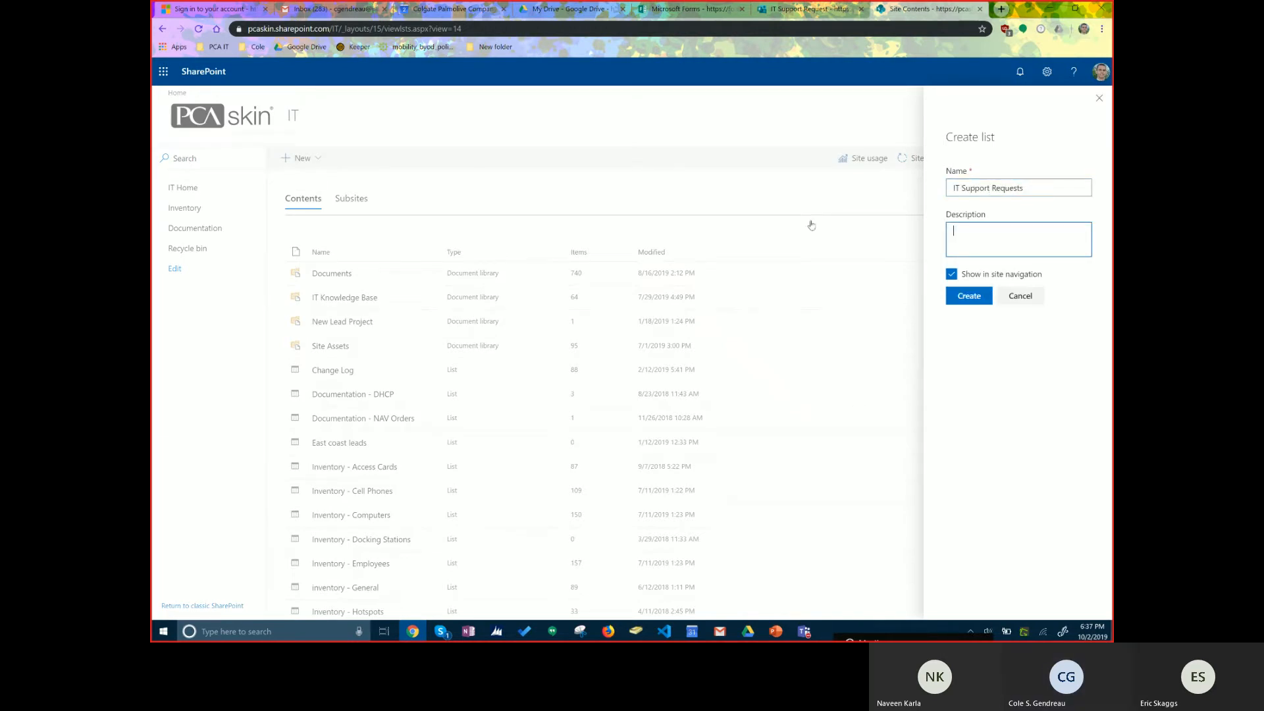
key("Tab")
key("space")
key("Tab")
key("Return")
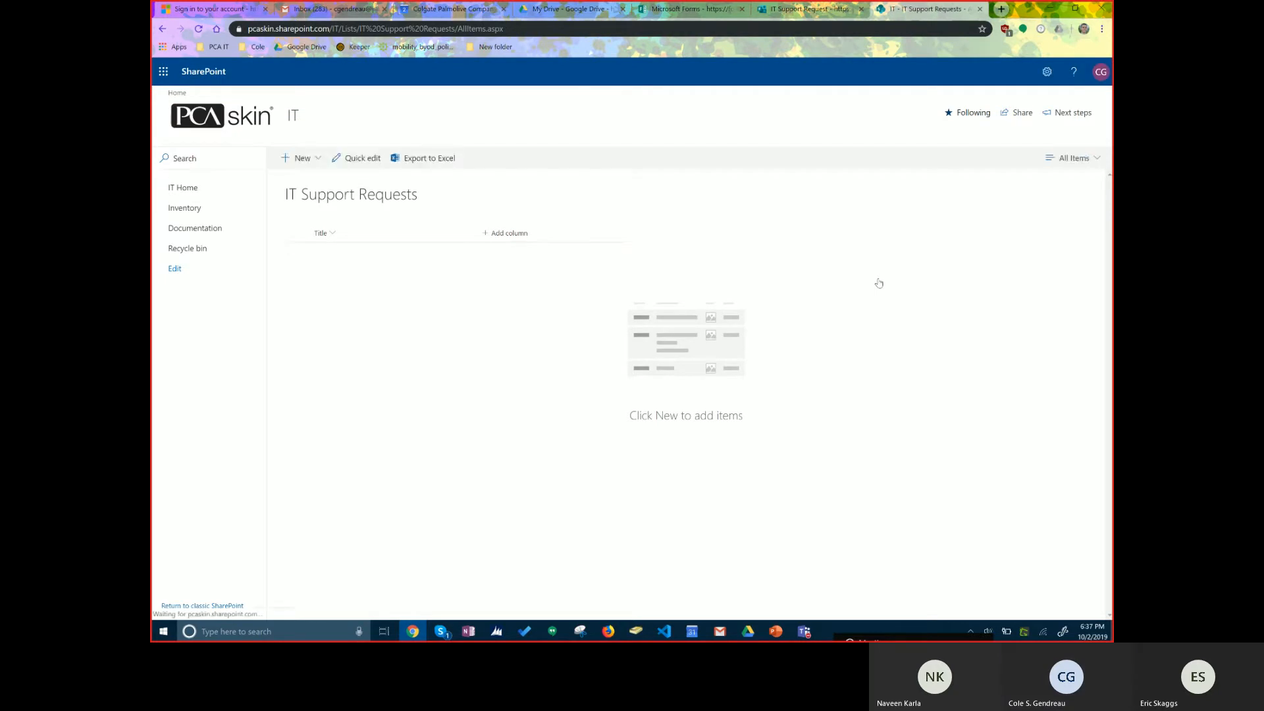
- Open the IT Support Requests list's settings page
left_click(1047, 71)
left_click(966, 189)
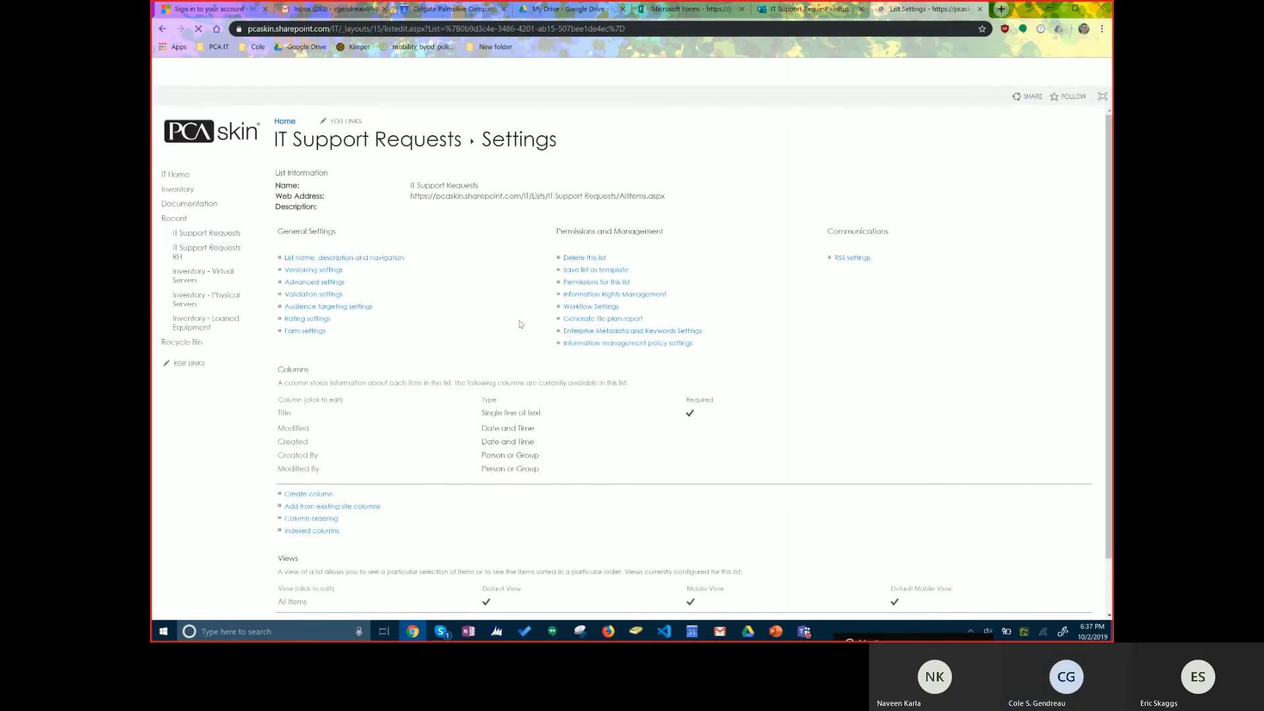
scroll(356, 402, "down", 1)
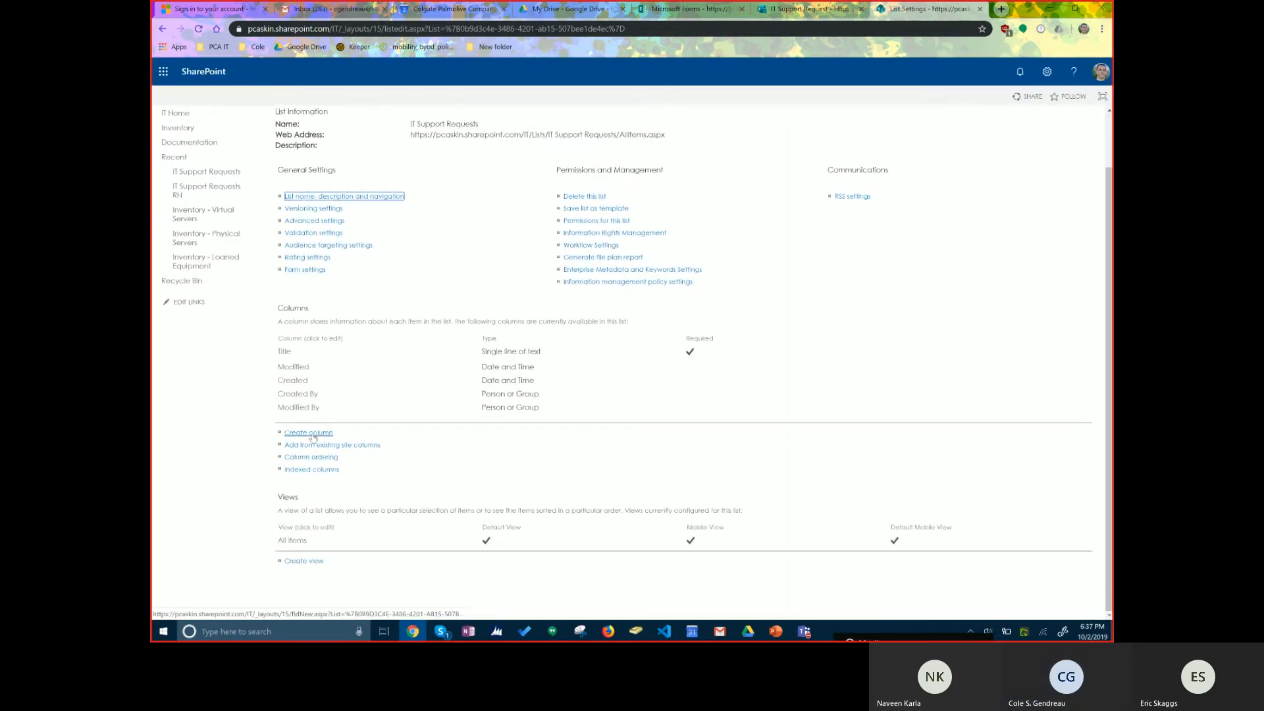
left_click(313, 436)
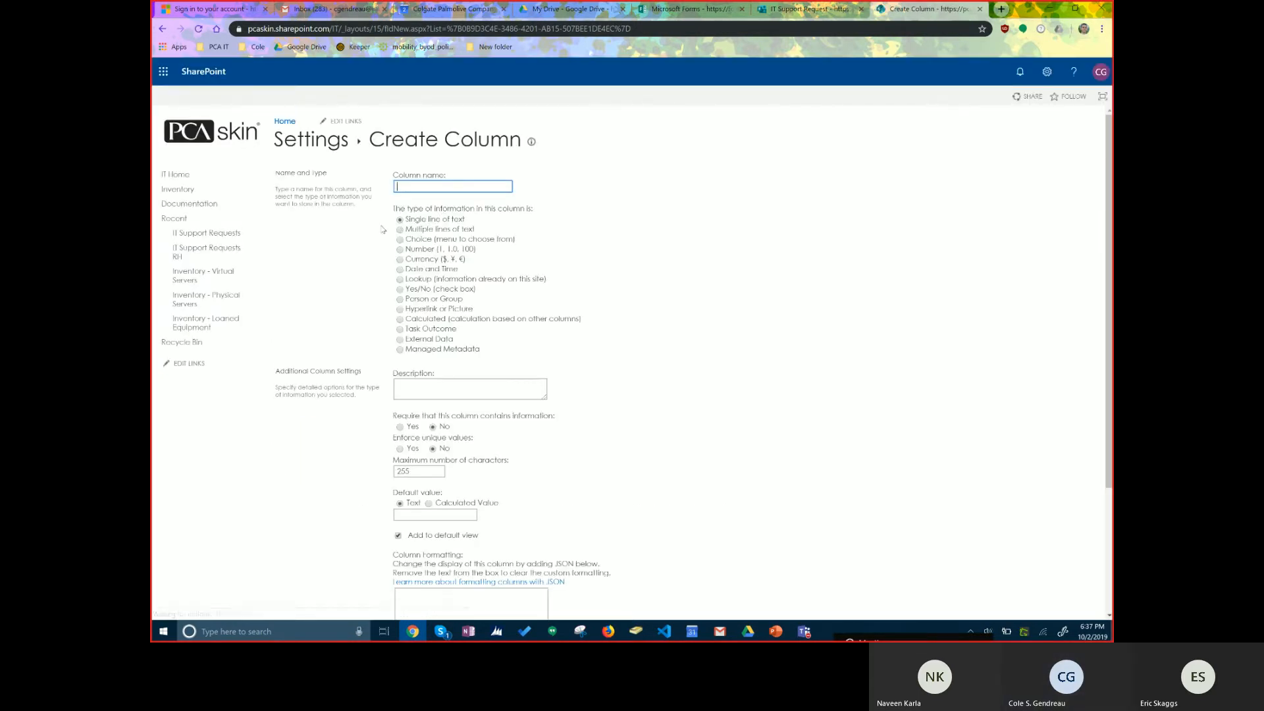
left_click(162, 28)
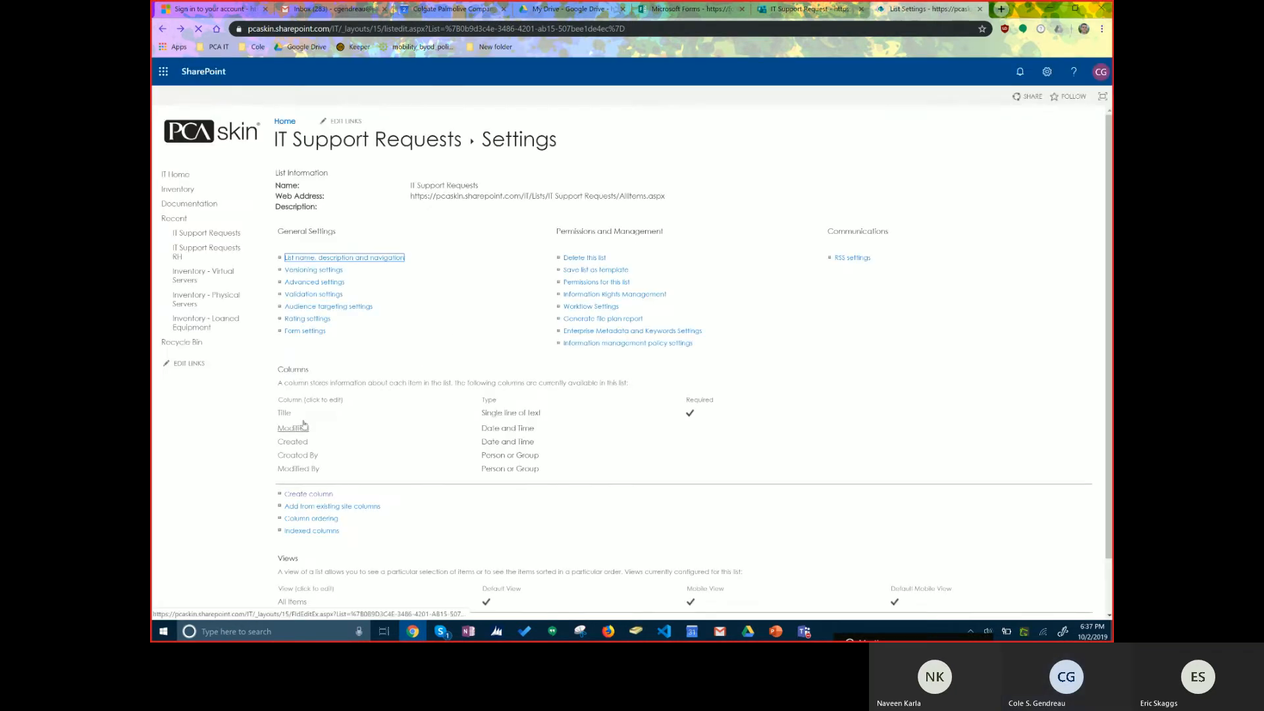
- Rename the Title column to 'Ticket Title' and begin creating a new column
left_click(283, 413)
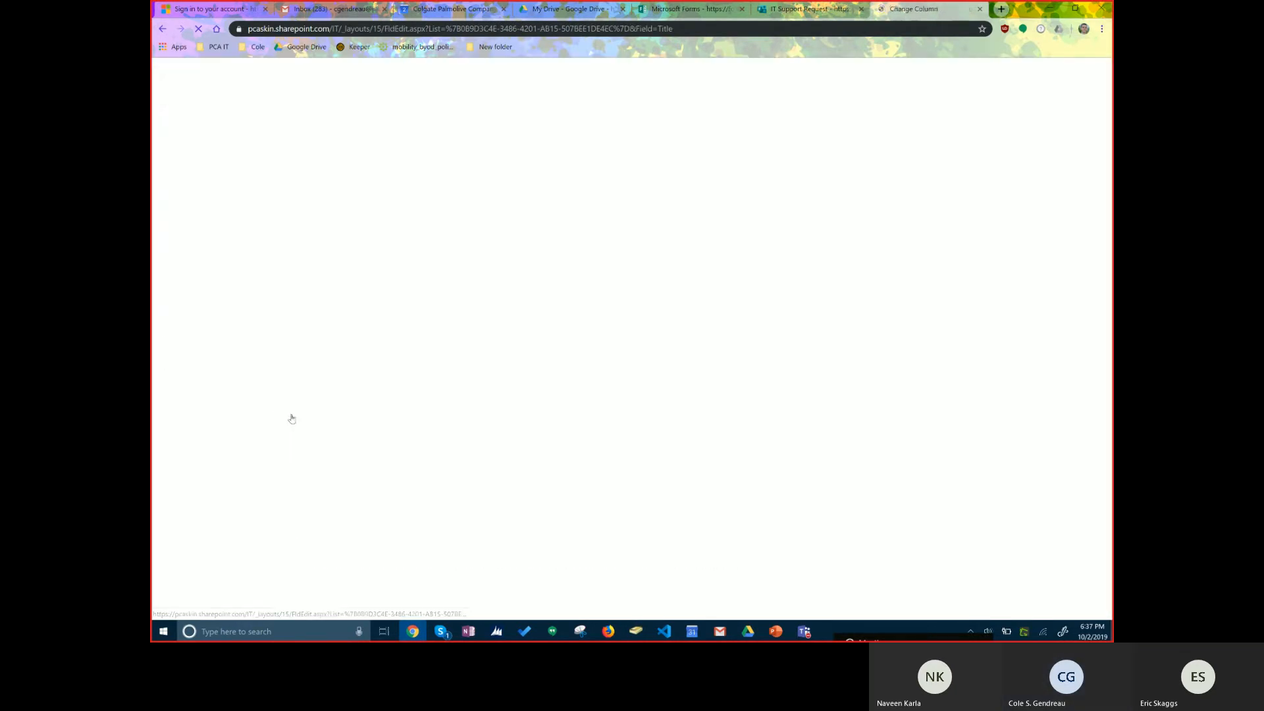
left_click(430, 188)
key("Home")
type("Tivket")
key("BackSpace")
key("BackSpace")
key("BackSpace")
type("ket")
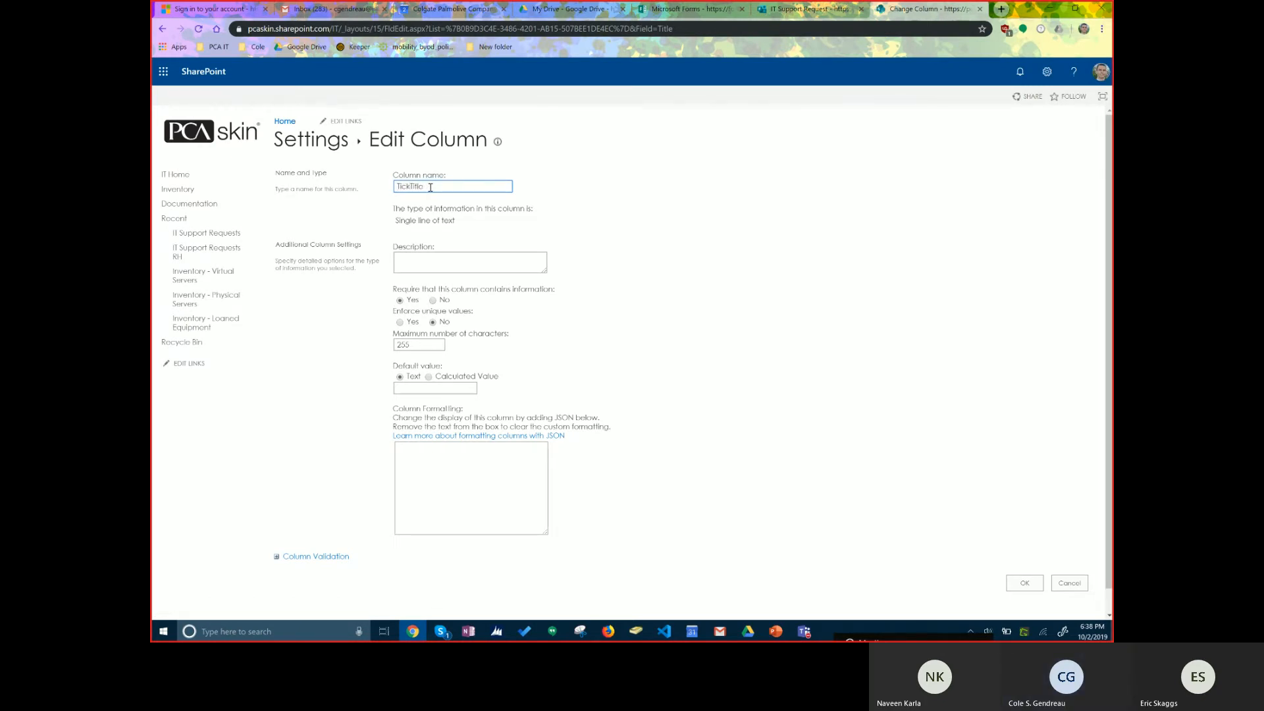
left_click(1024, 583)
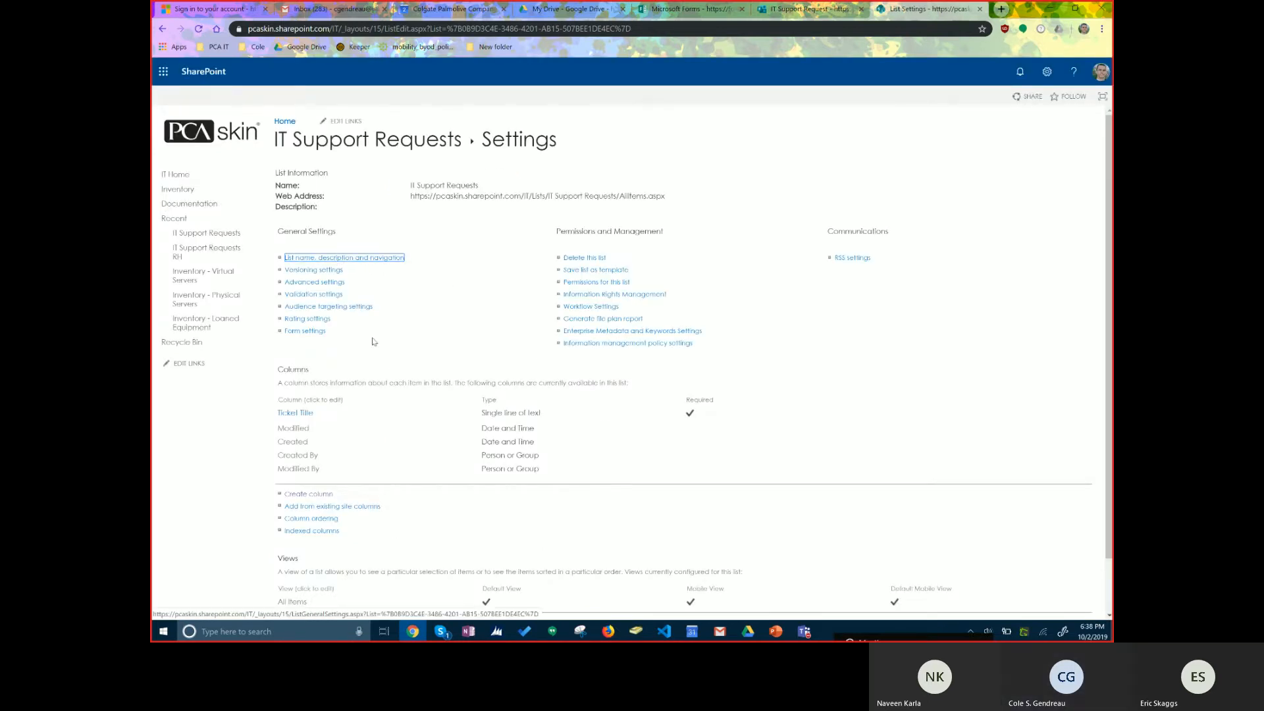
scroll(316, 395, "down", 1)
left_click(300, 433)
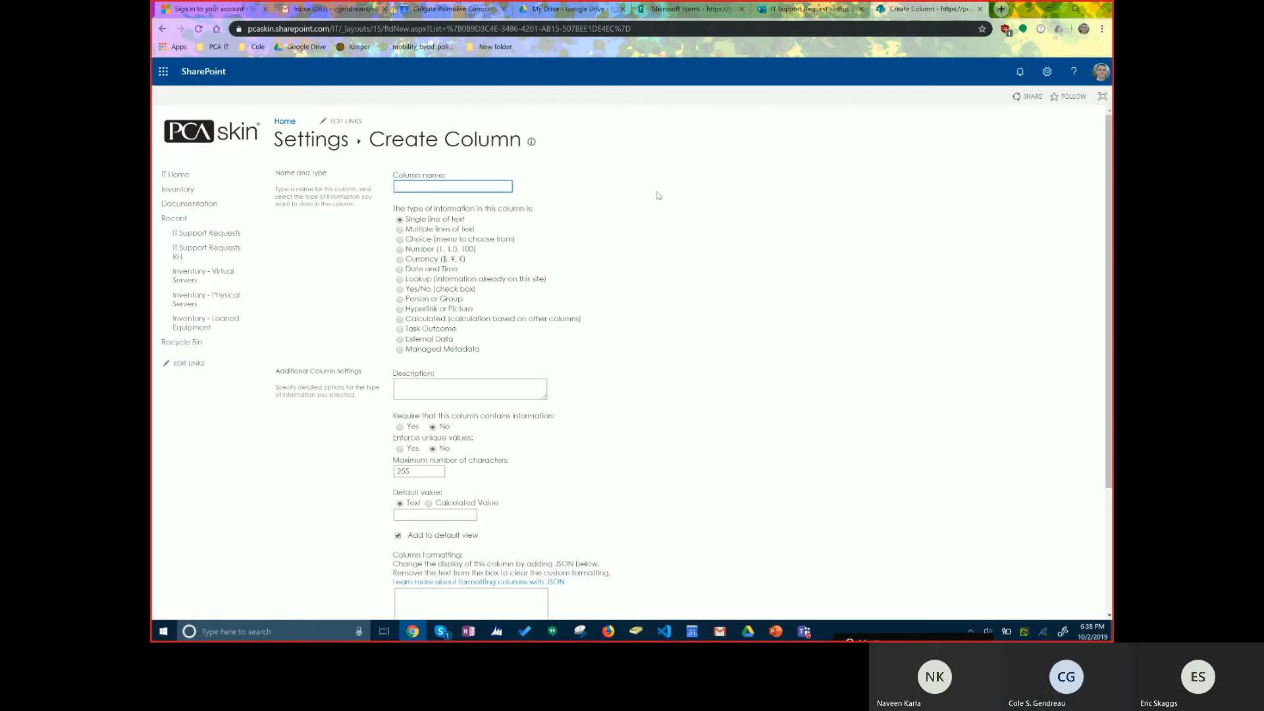
- Add a single-line text column named 'Requester'
type("Requester")
scroll(699, 249, "down", 3)
left_click(1015, 561)
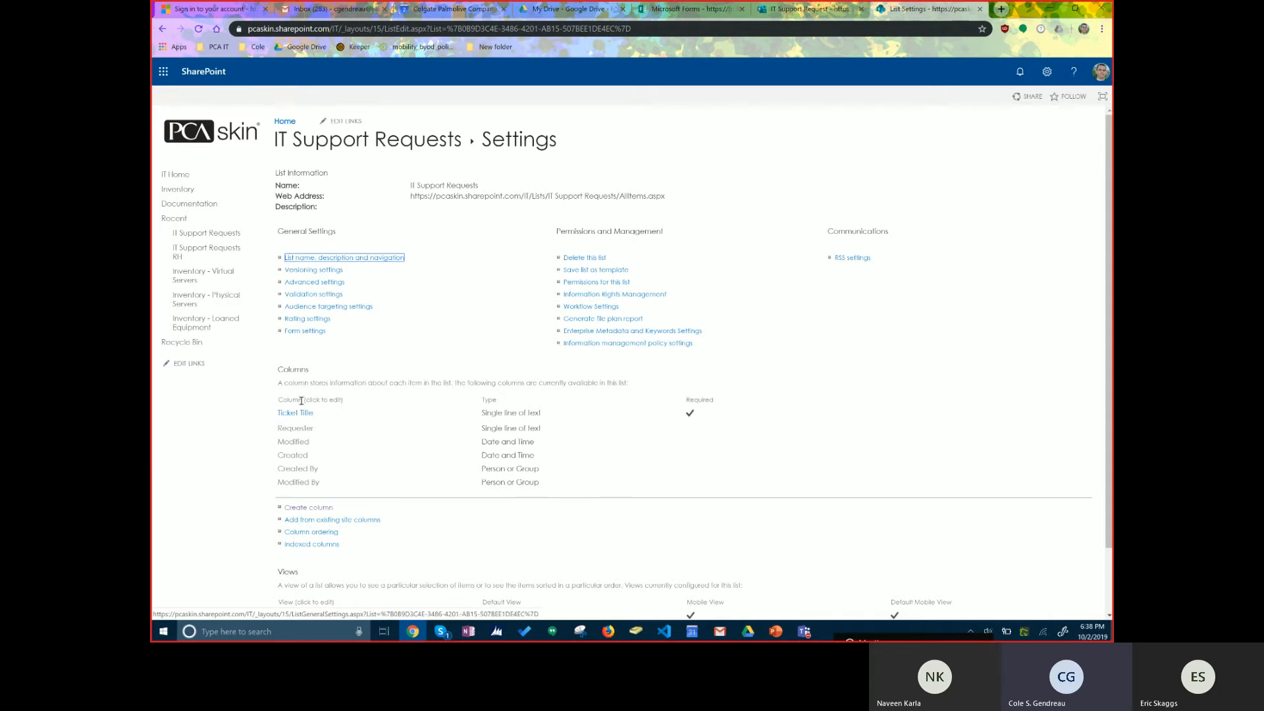
- Add a date-only Date and Time column named 'Date of incident'
left_click(309, 507)
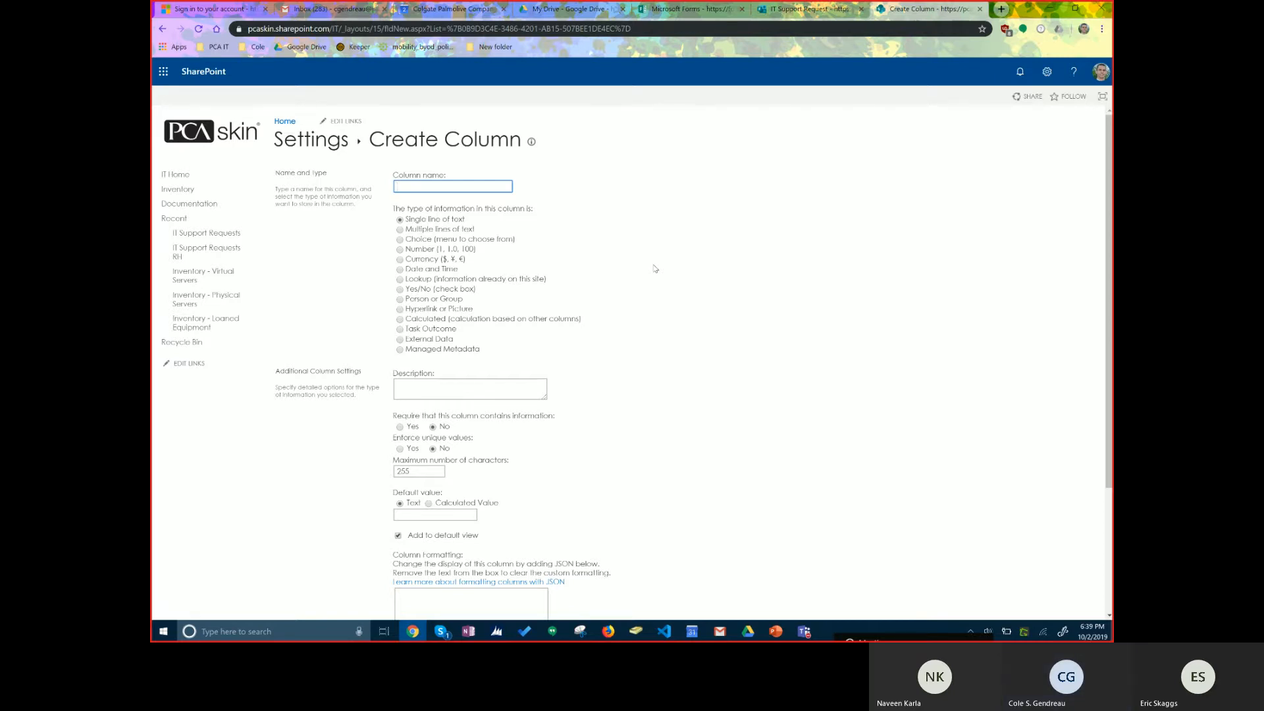
type("ate of in")
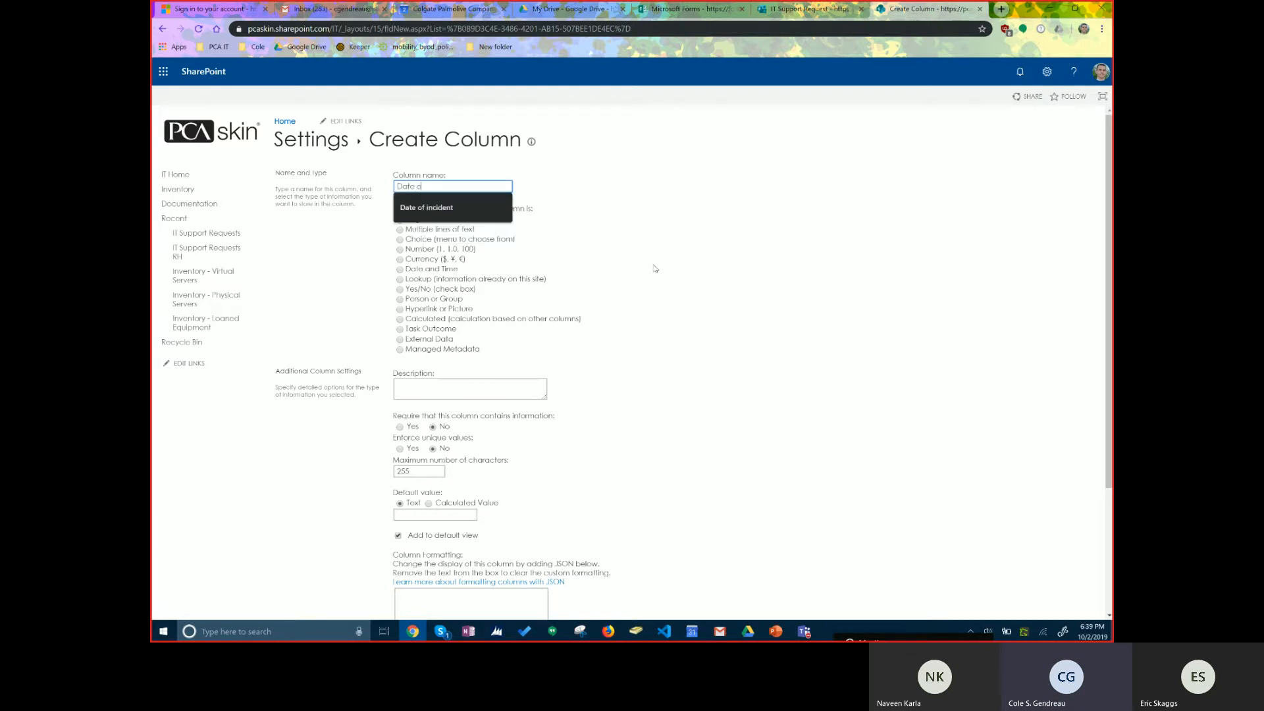
left_click(478, 217)
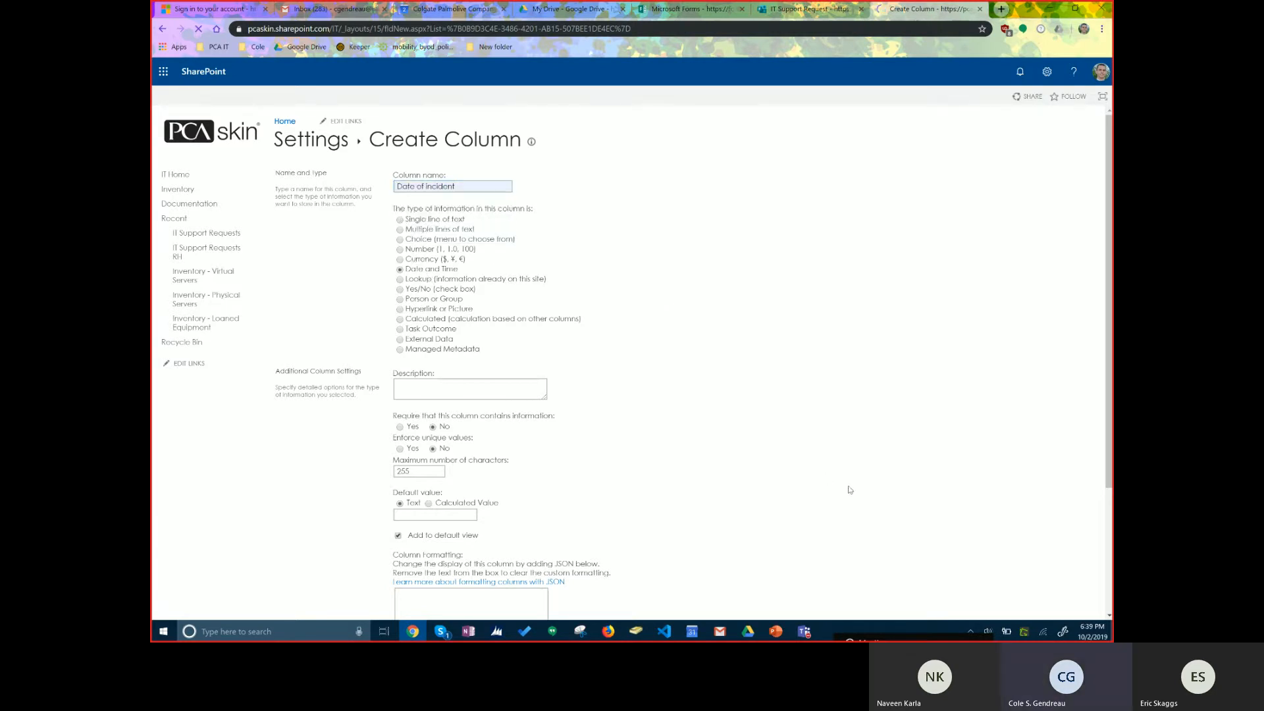
scroll(852, 491, "down", 3)
left_click(1031, 558)
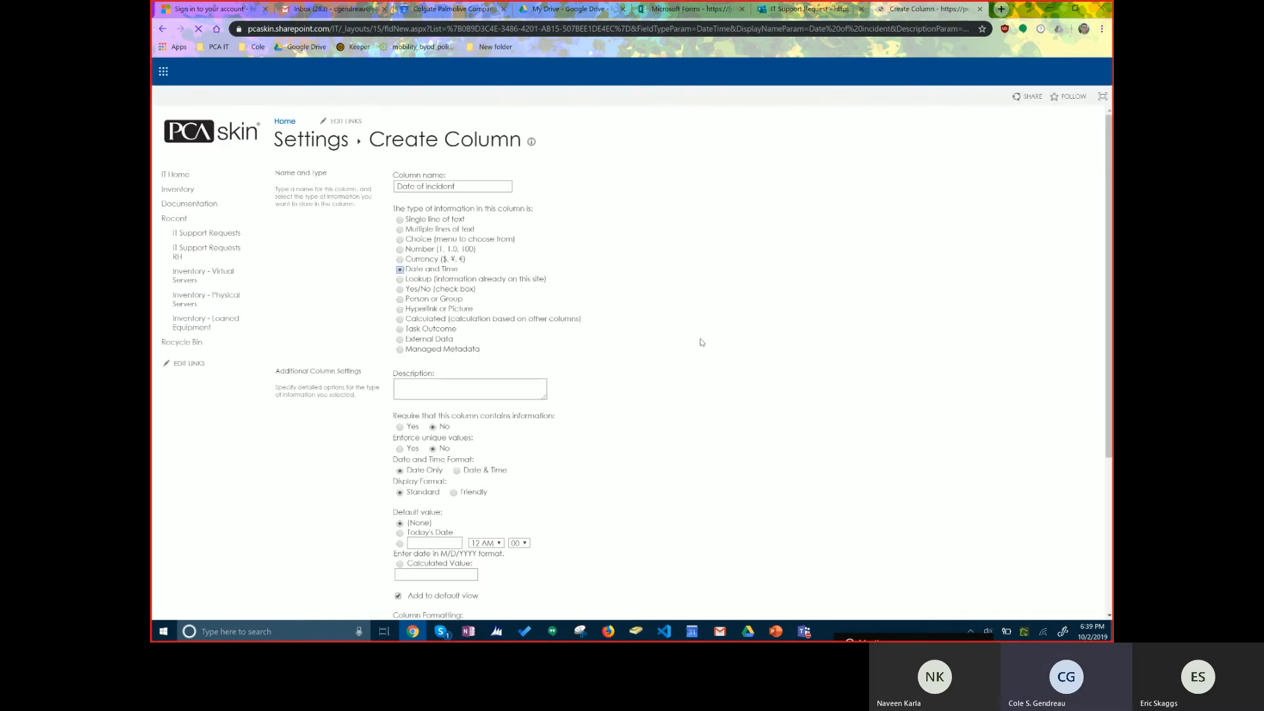
left_click(1024, 558)
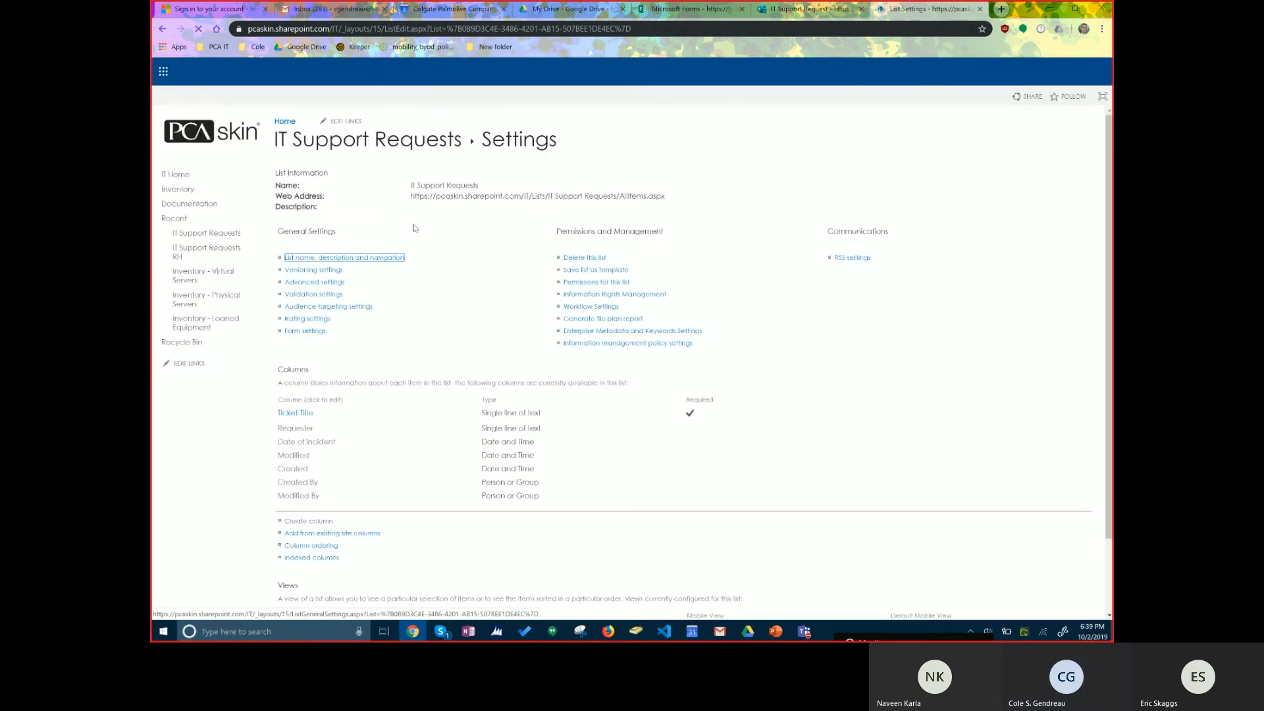
- Add single-line text columns named 'System' and 'Assigned To'
left_click(298, 522)
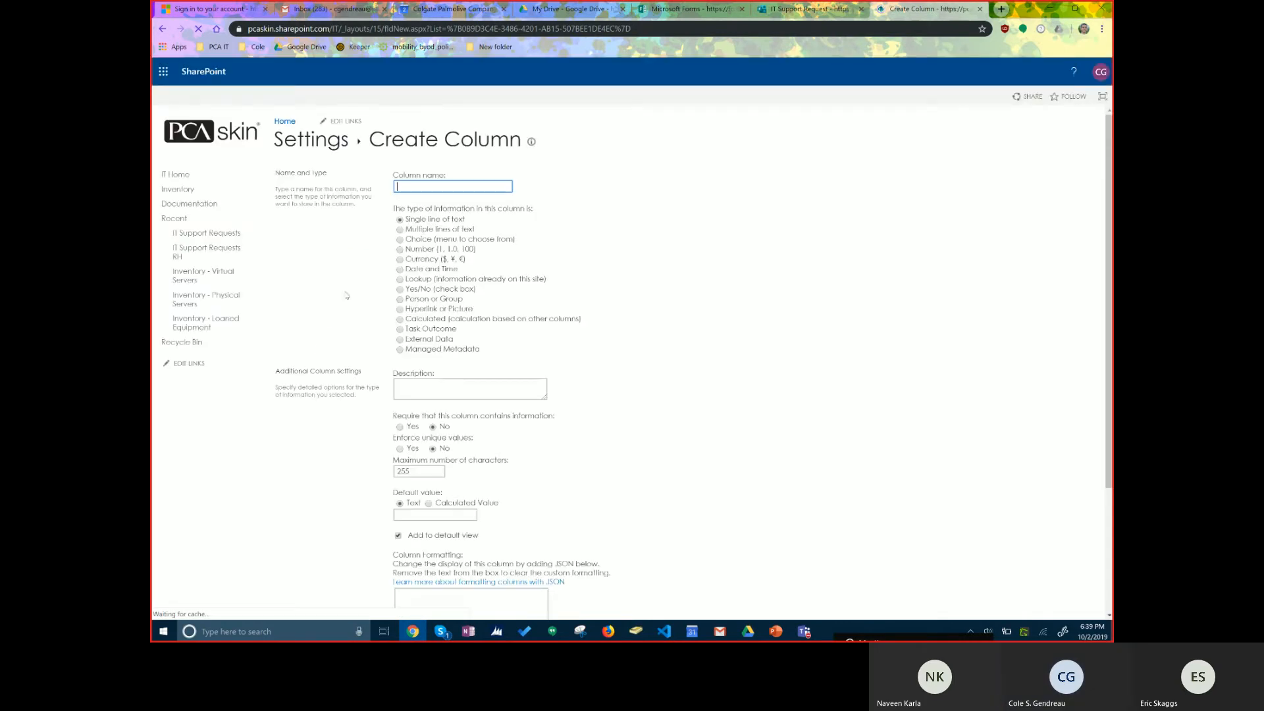
type("System")
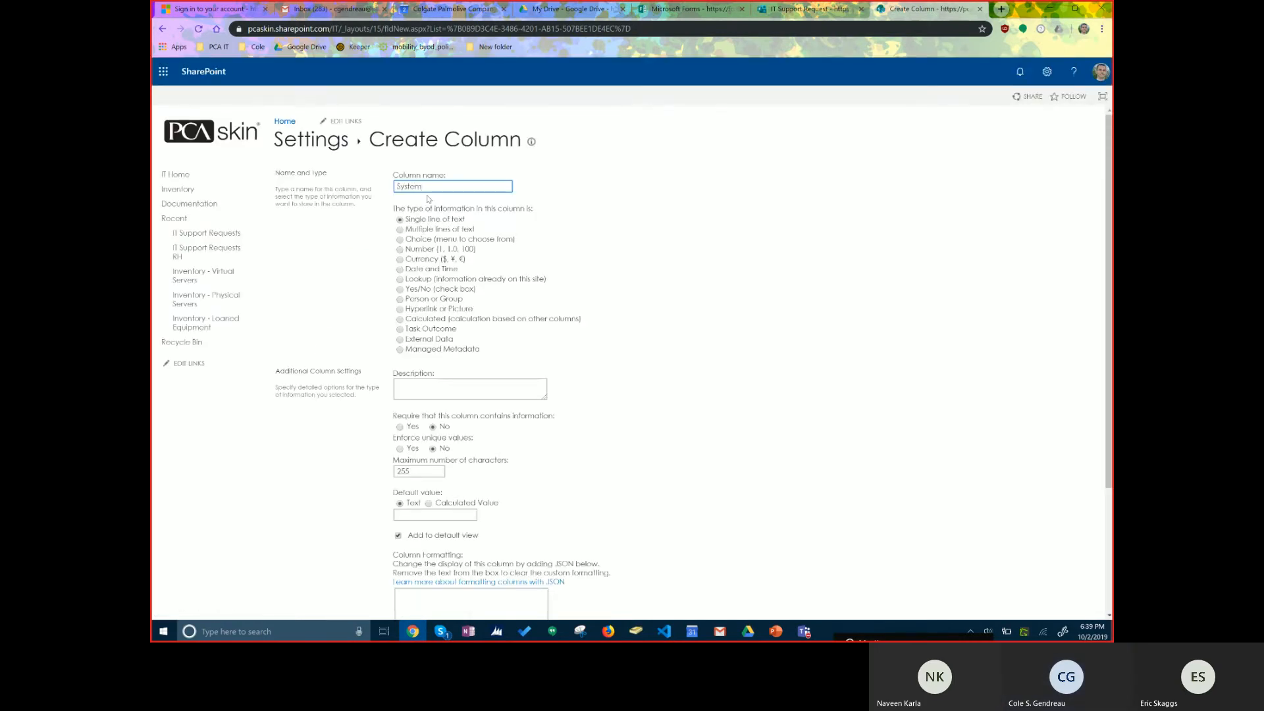
scroll(770, 355, "down", 2)
scroll(770, 354, "down", 1)
left_click(1021, 559)
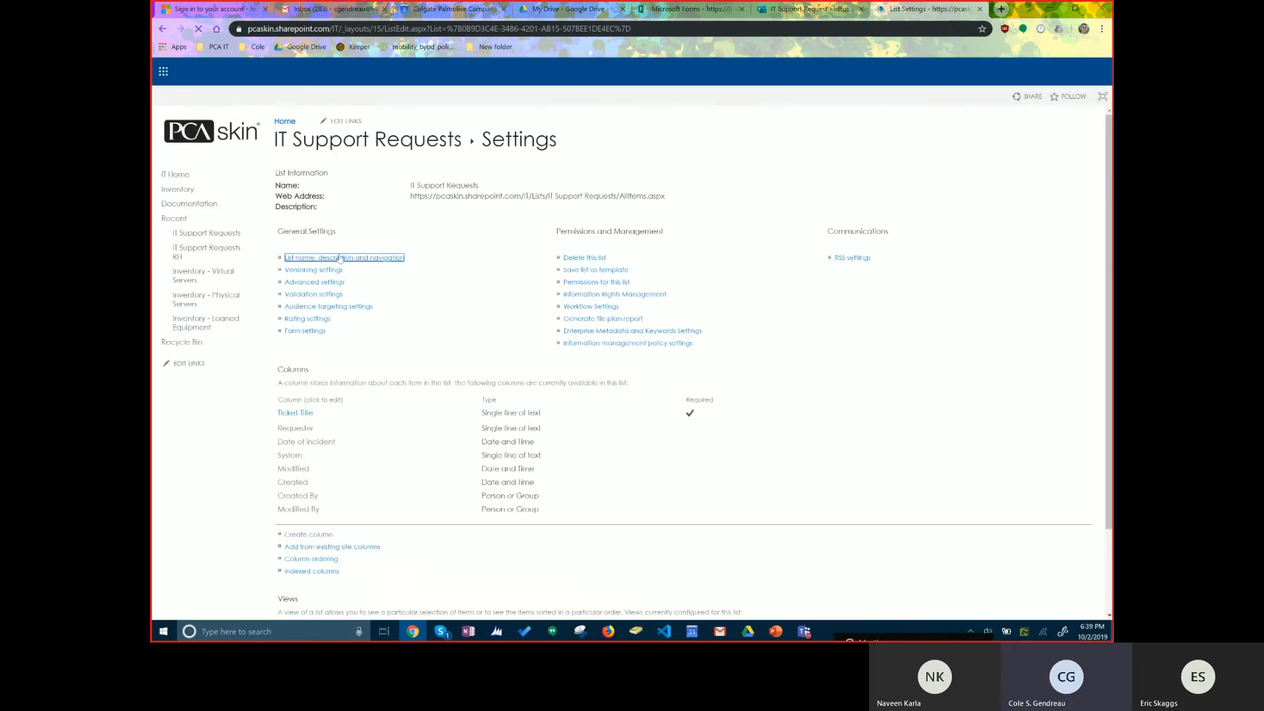
left_click(297, 537)
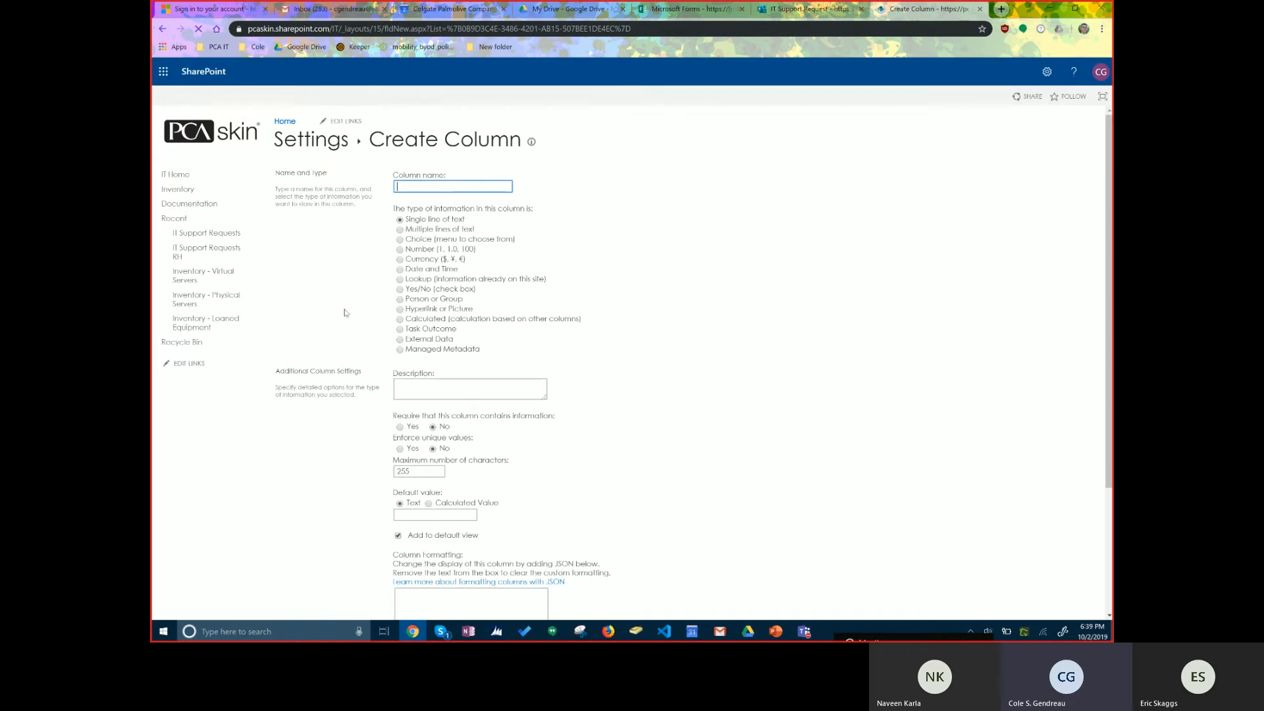
type("Assigned To")
scroll(790, 366, "down", 3)
left_click(1024, 559)
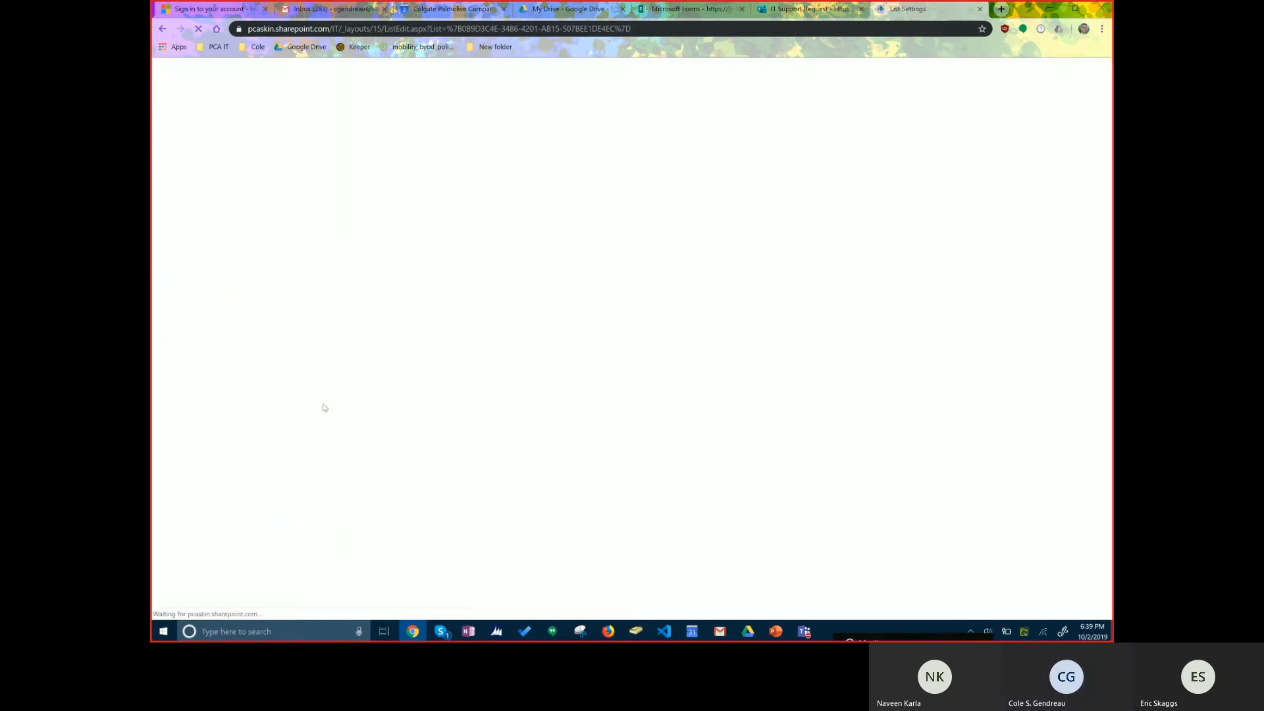
- Add 'Status' and 'Urgent' text columns, then name a new column 'IT Response'
left_click(305, 549)
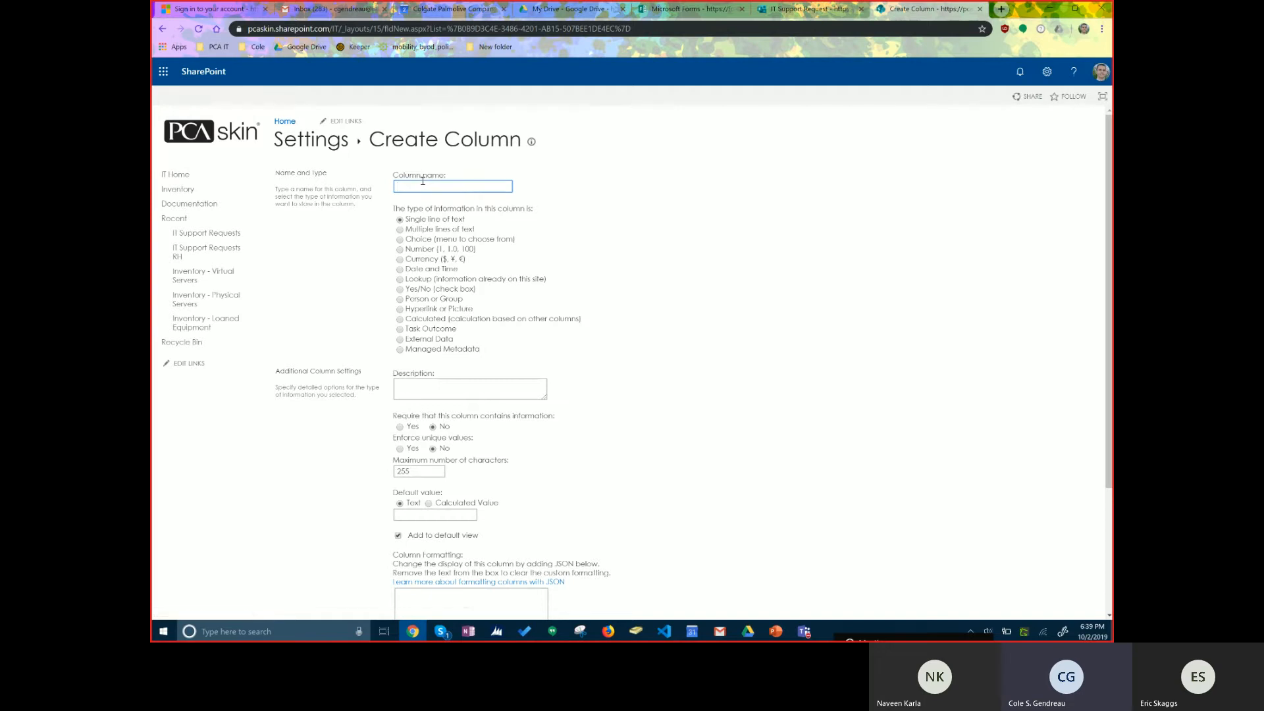
type("Status")
scroll(697, 240, "down", 3)
left_click(1033, 558)
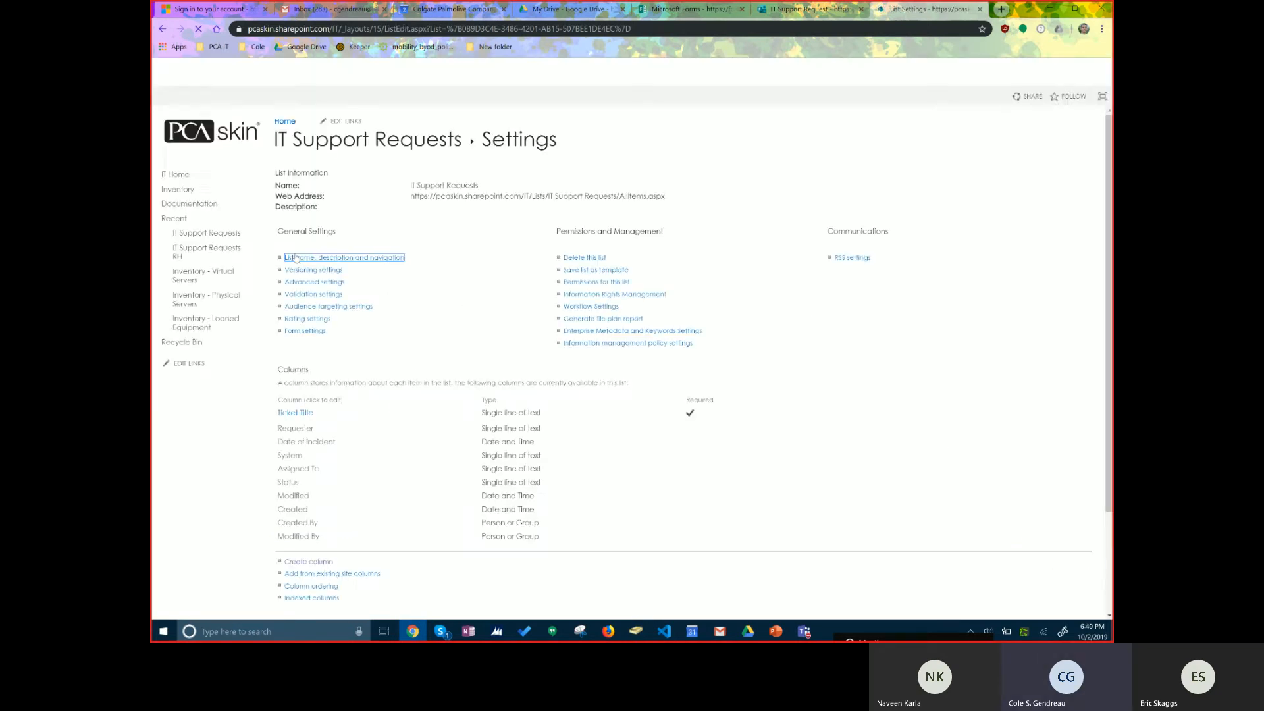
left_click(298, 564)
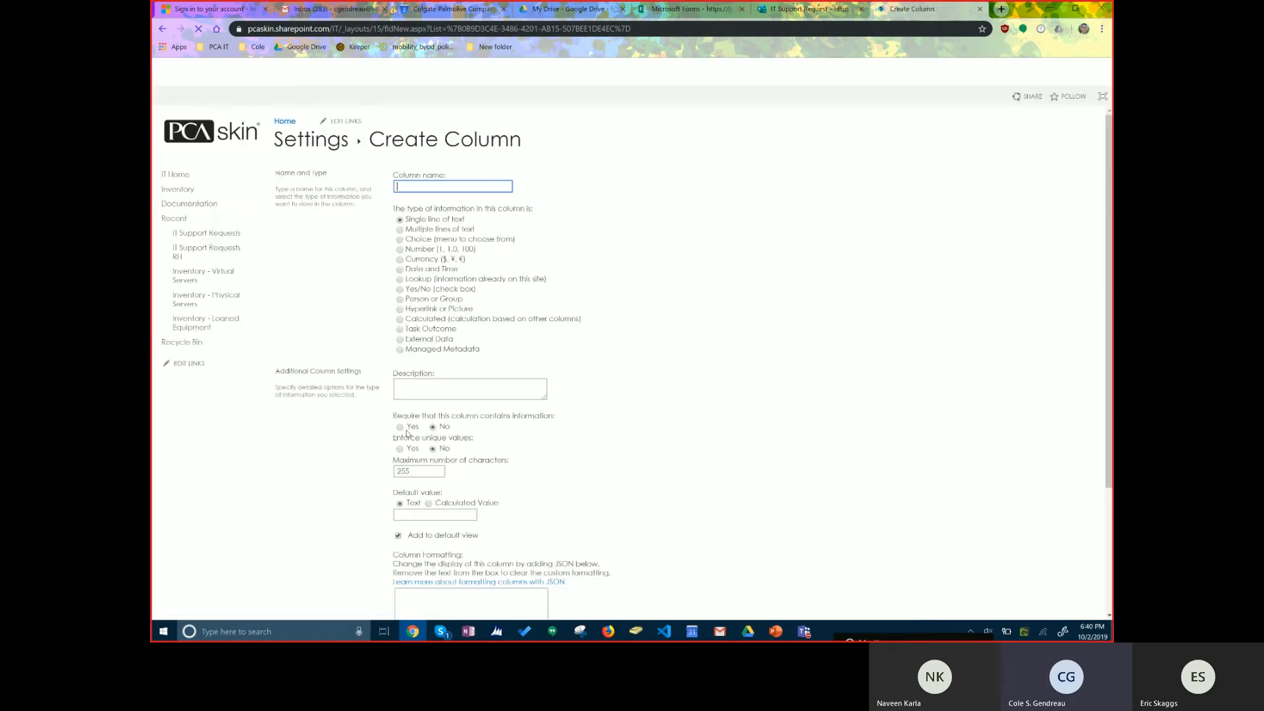
left_click(441, 189)
type("Urgent")
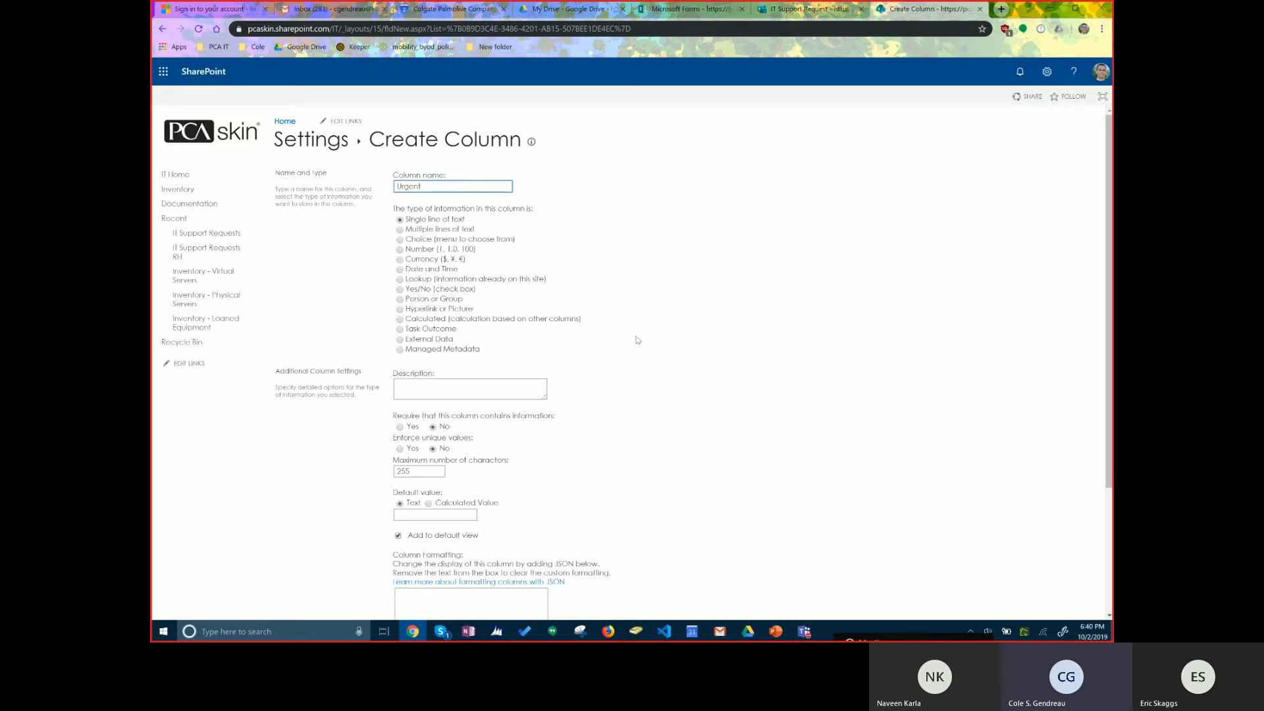
scroll(637, 339, "down", 3)
left_click(1014, 559)
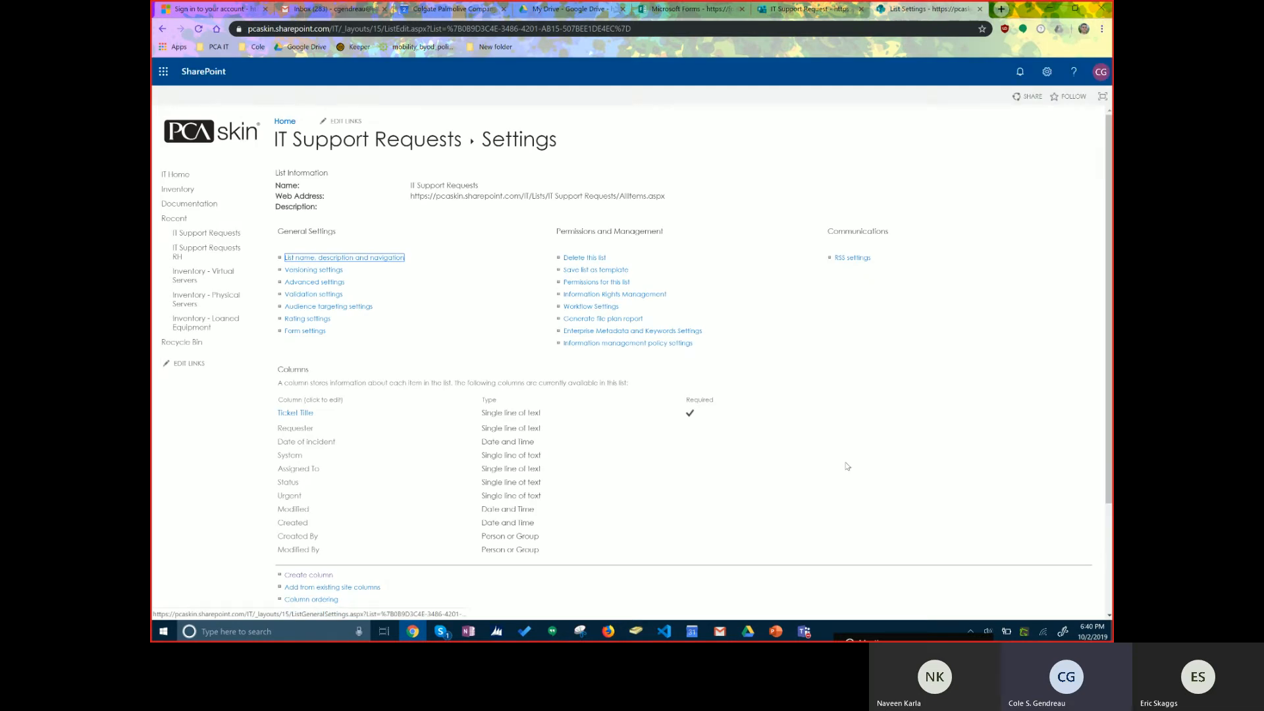
left_click(308, 576)
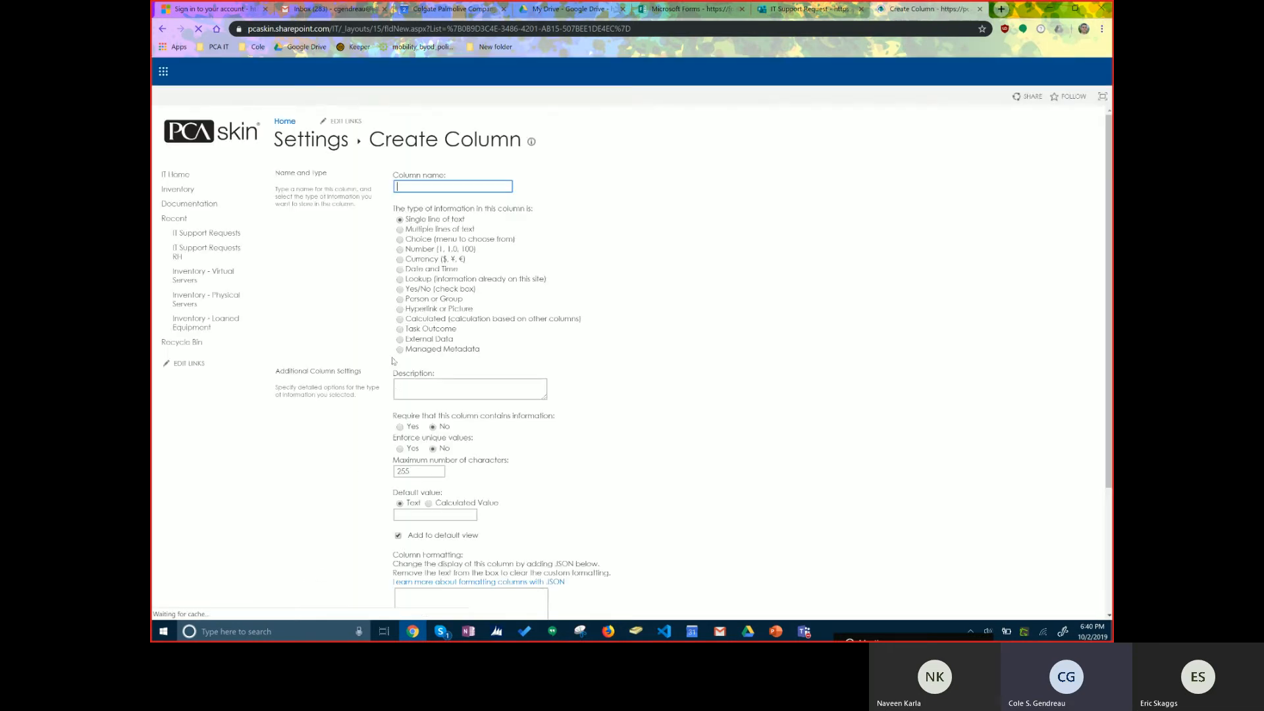
type("IT Response")
- Save 'IT Response' as a plain-text multiple-lines-of-text column
left_click(416, 231)
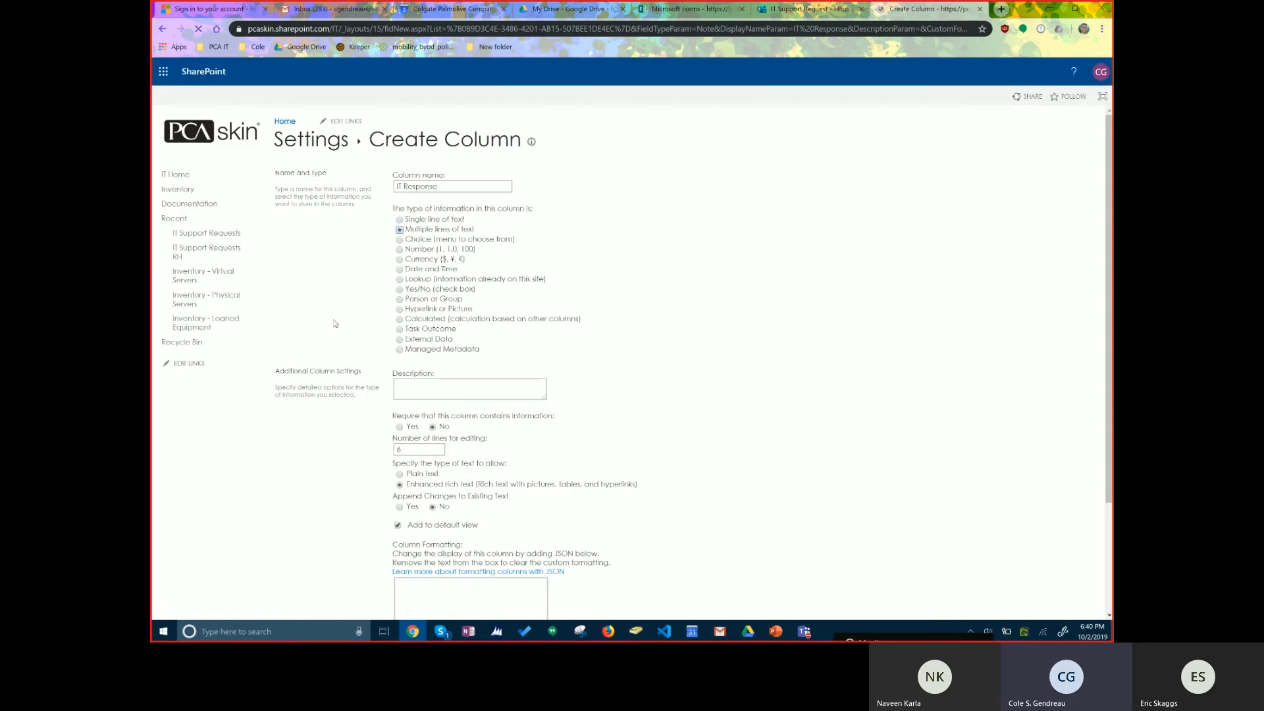
left_click(420, 475)
scroll(724, 488, "down", 3)
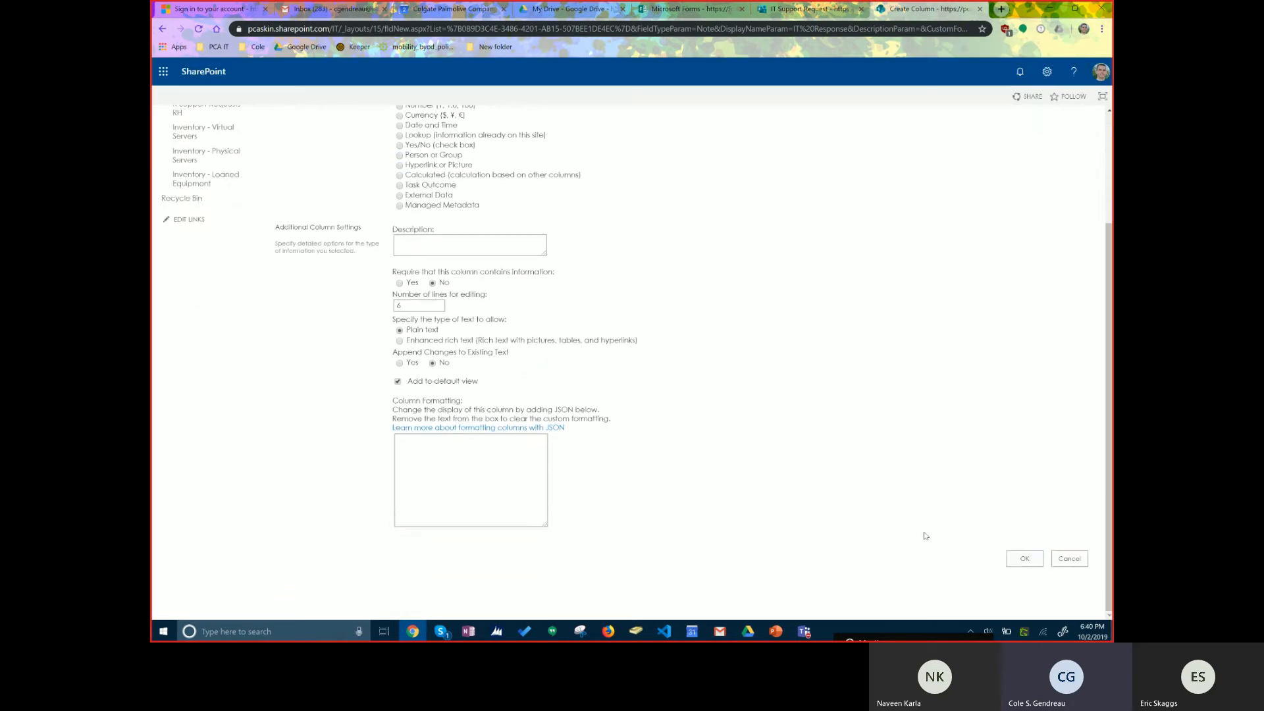
left_click(1027, 559)
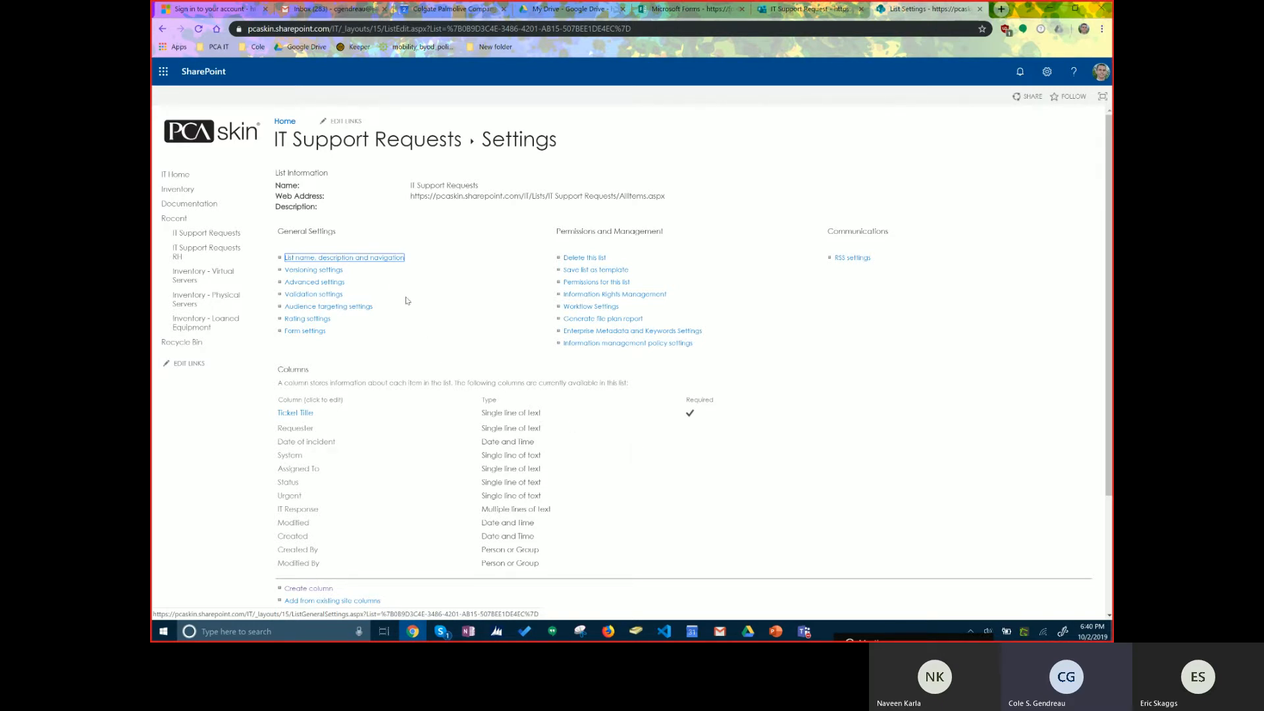
- Add a multiple-lines-of-text column named 'Description of issue'
left_click(300, 589)
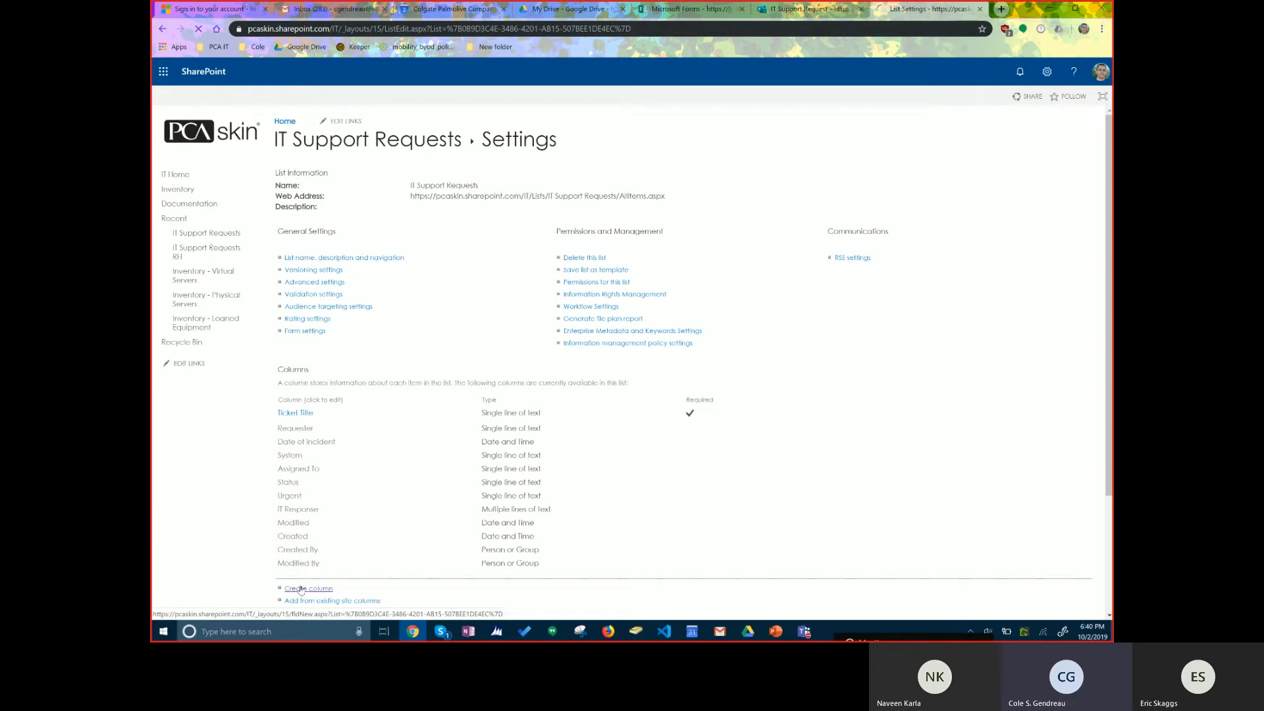
type("Description")
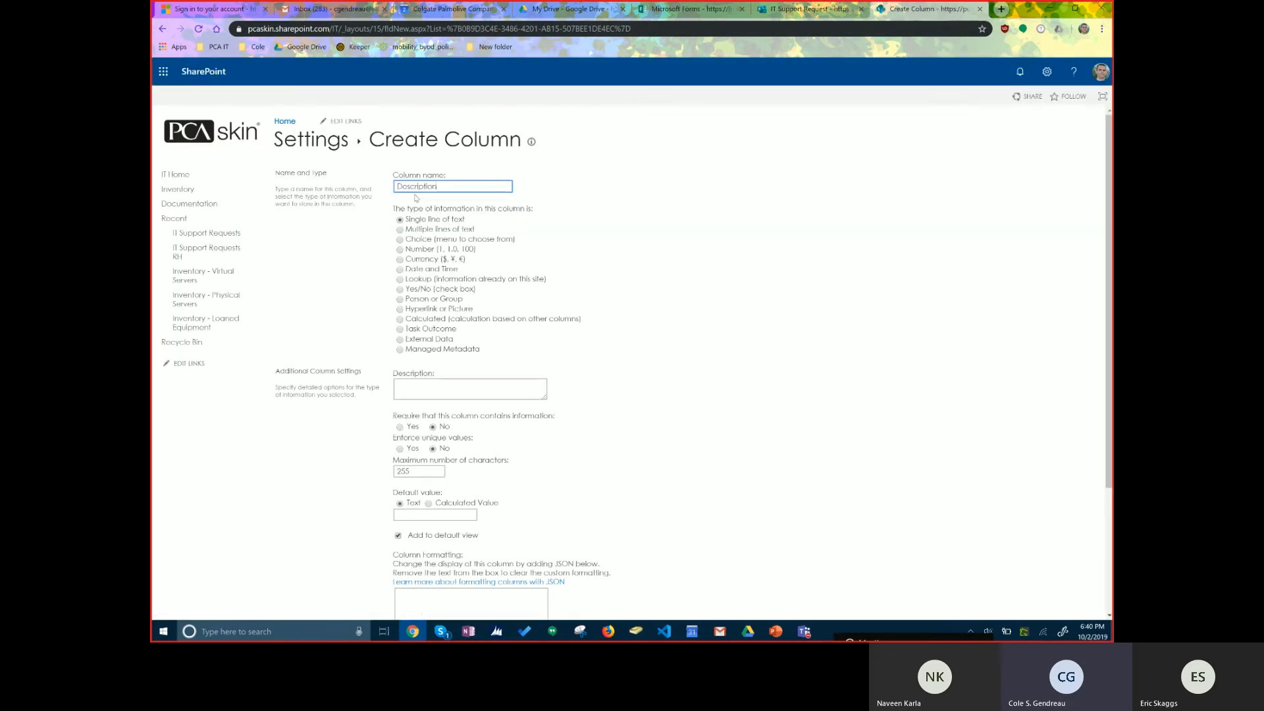
type(" of issue")
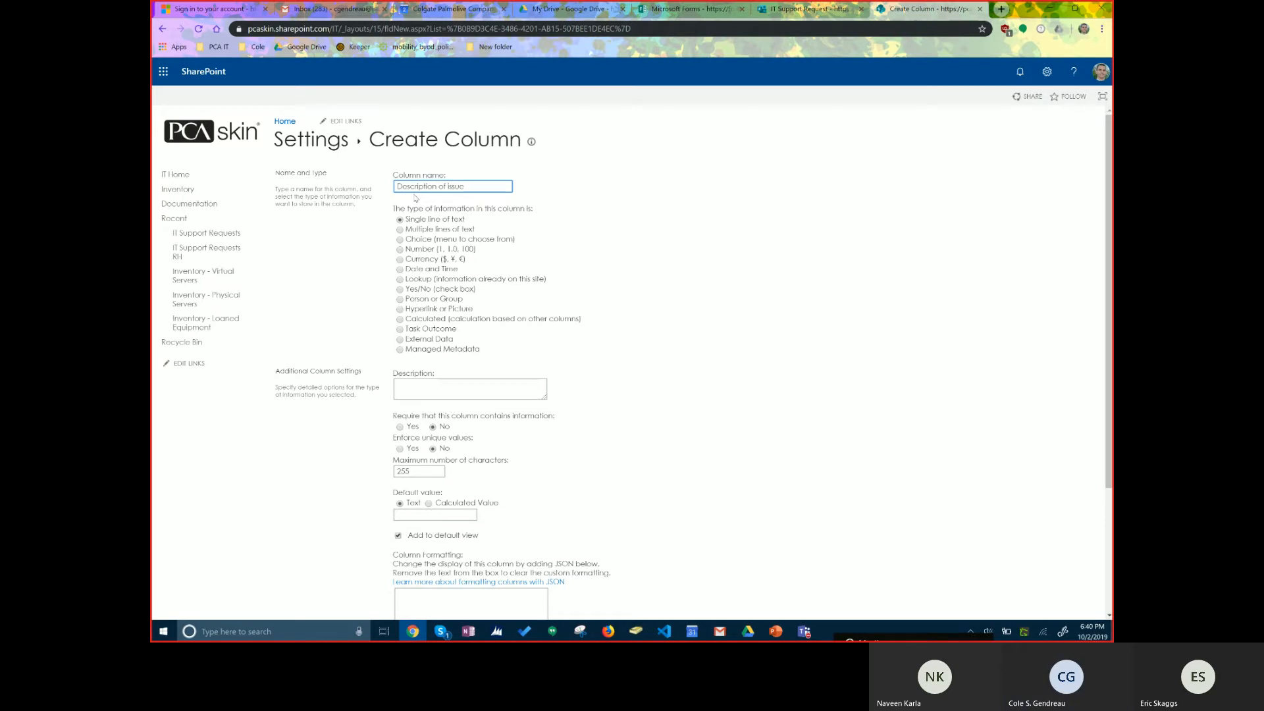
left_click(426, 230)
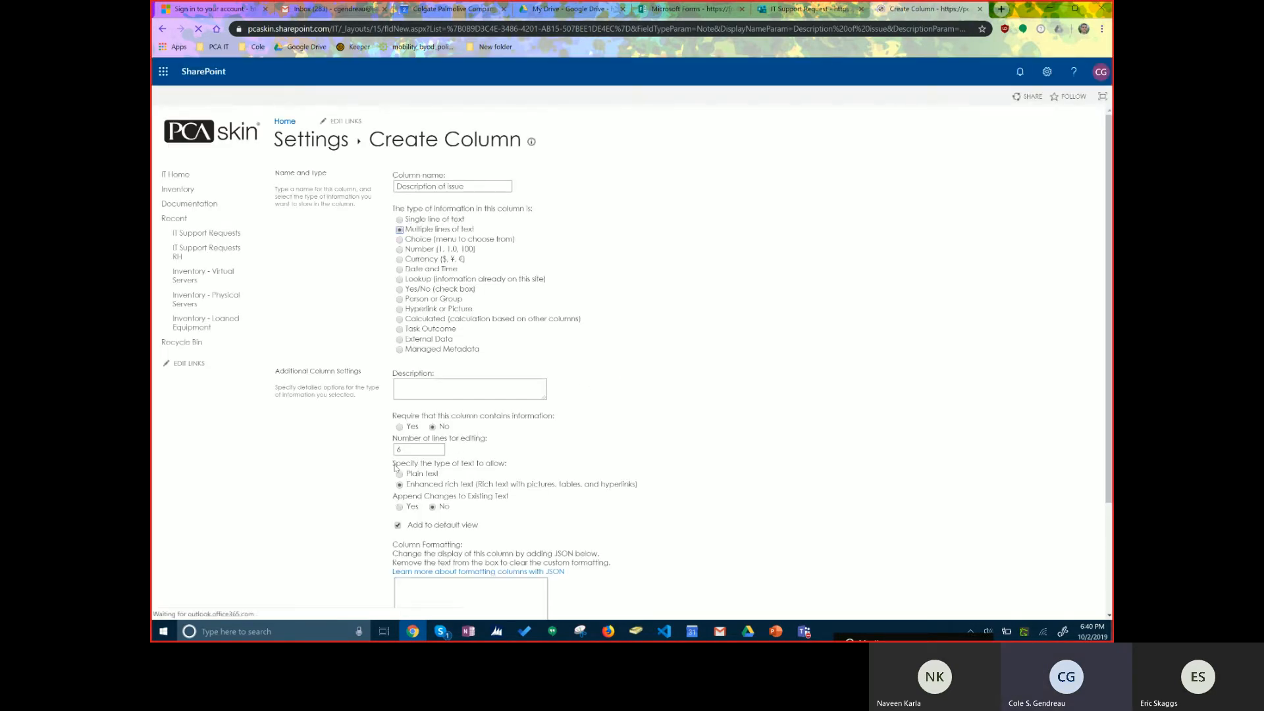
scroll(652, 485, "down", 2)
left_click(1022, 559)
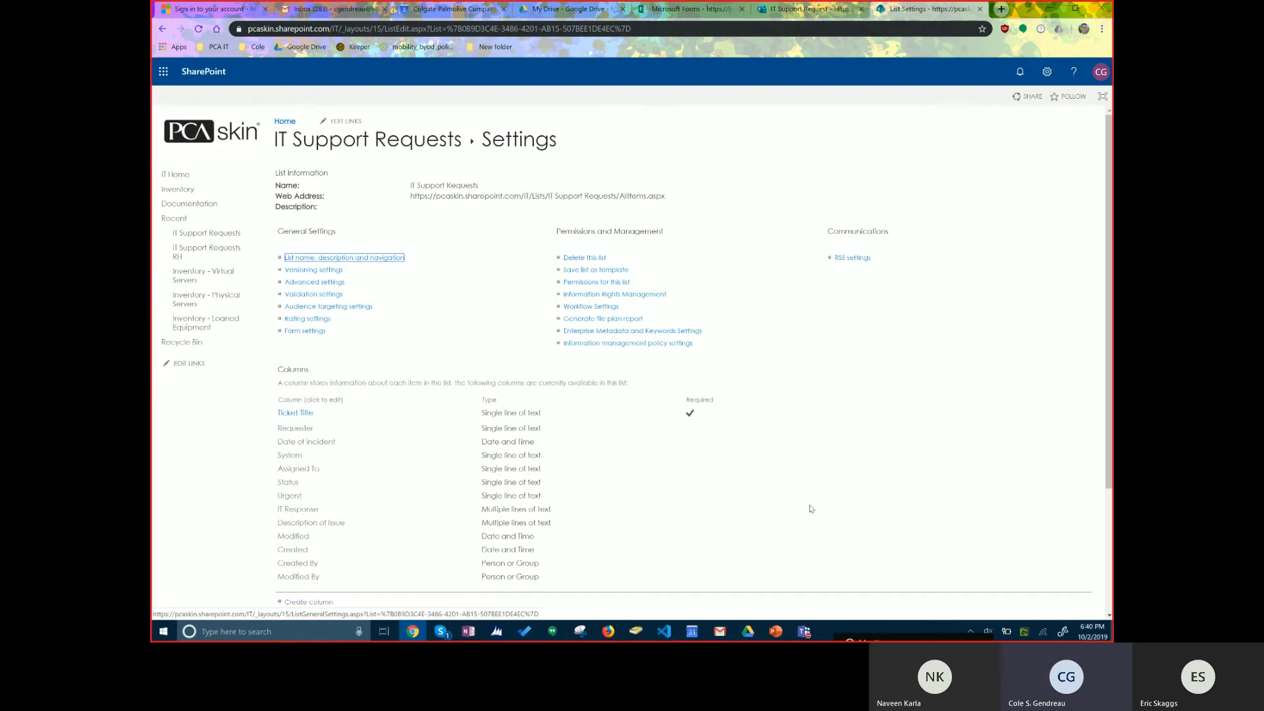
- Add a single-line text column named 'Requestor Email Address'
scroll(319, 343, "down", 3)
left_click(313, 435)
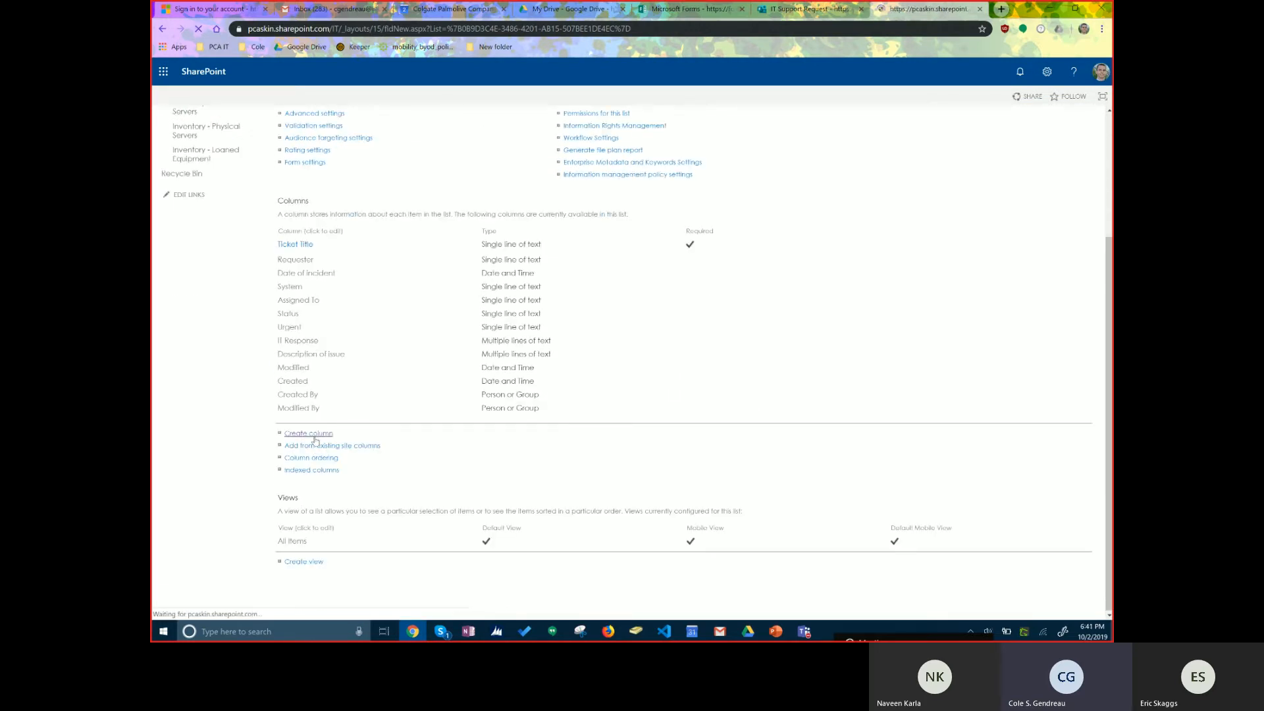
type("Re")
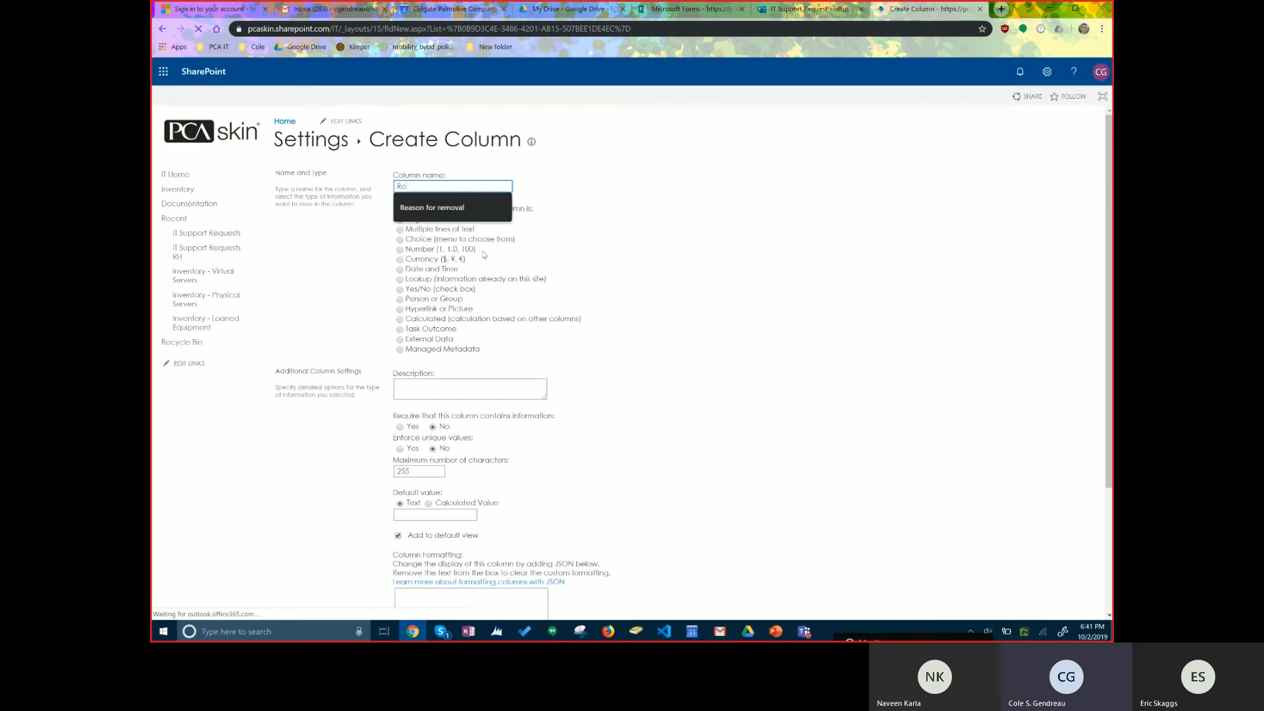
type("questor")
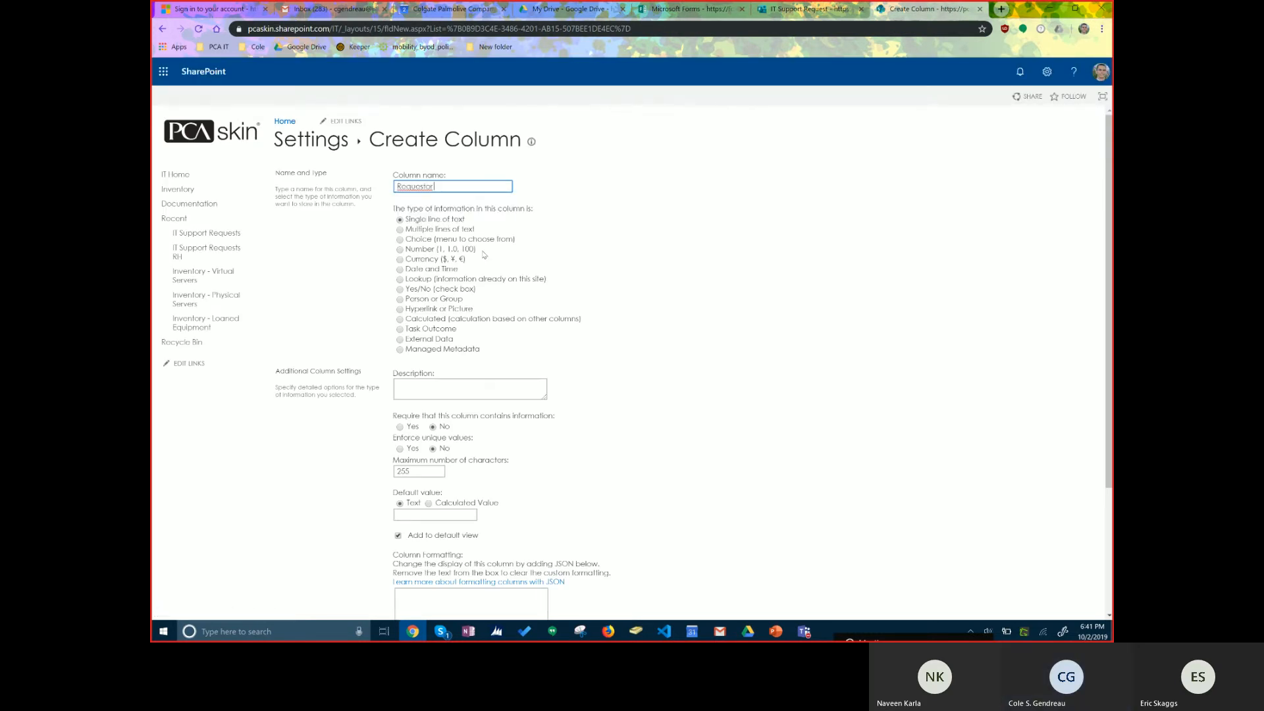
type(" Email Add")
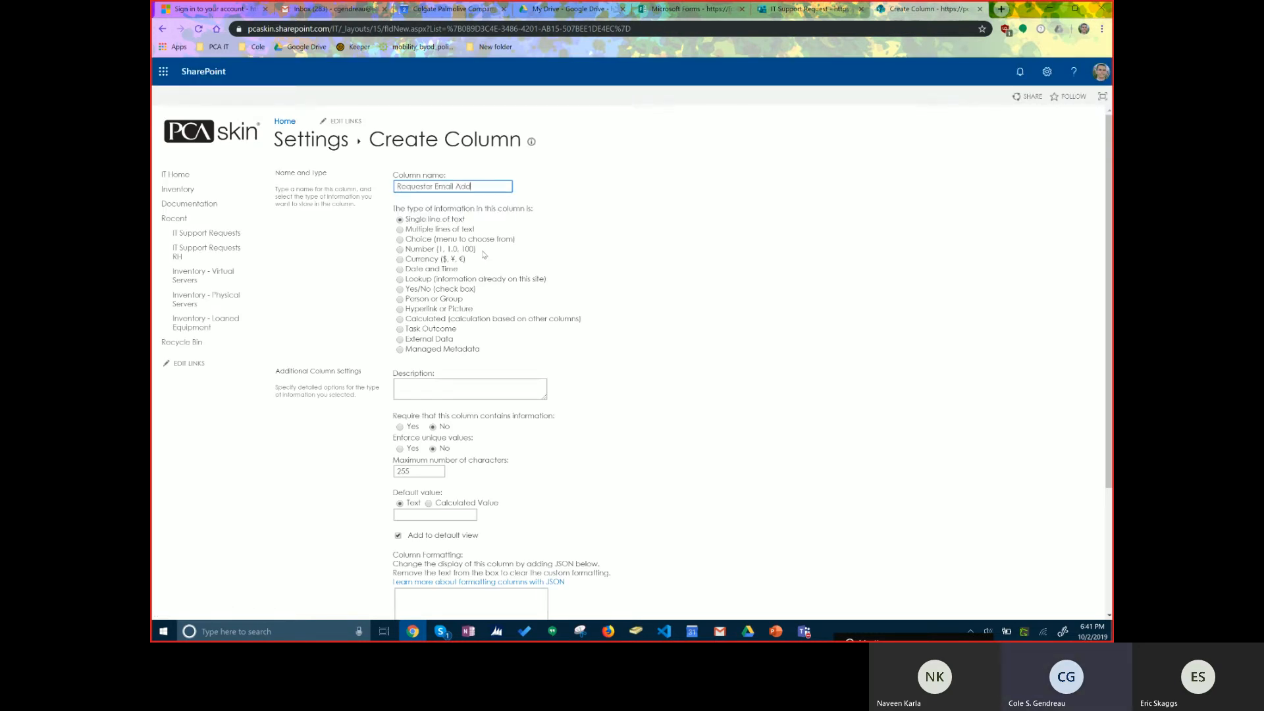
type("ress")
scroll(563, 286, "down", 3)
left_click(1024, 560)
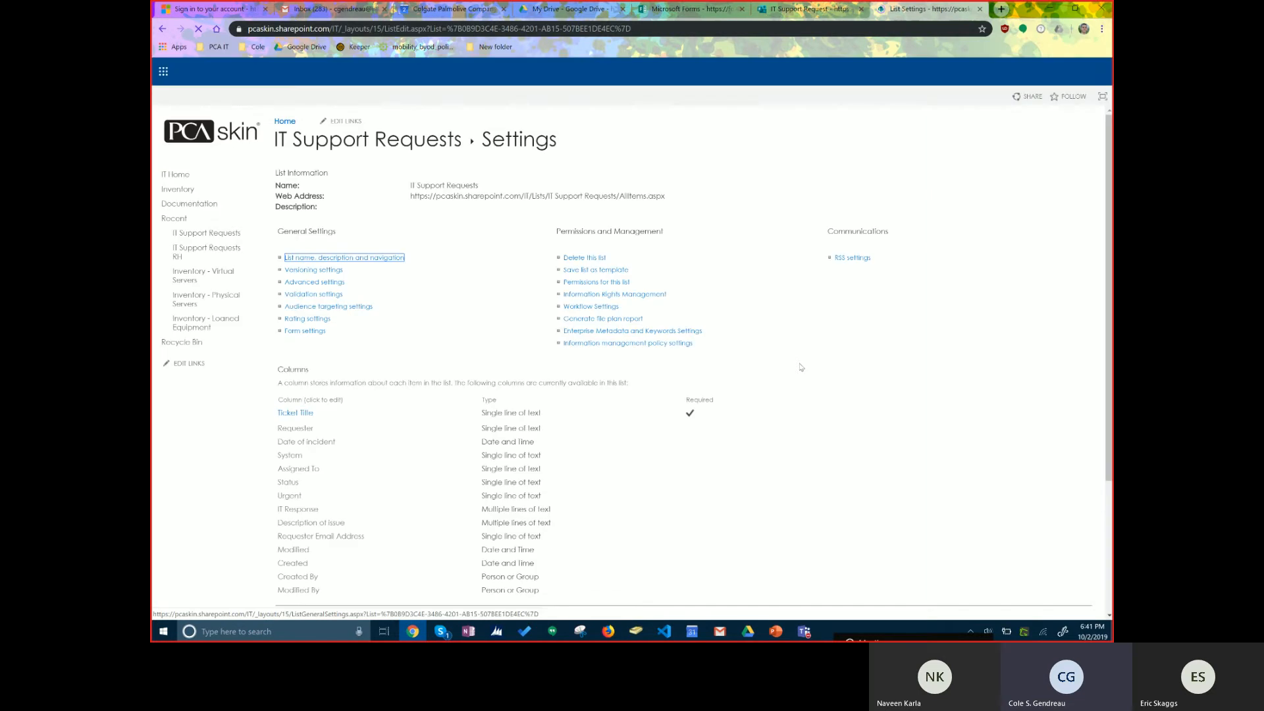
scroll(797, 370, "down", 3)
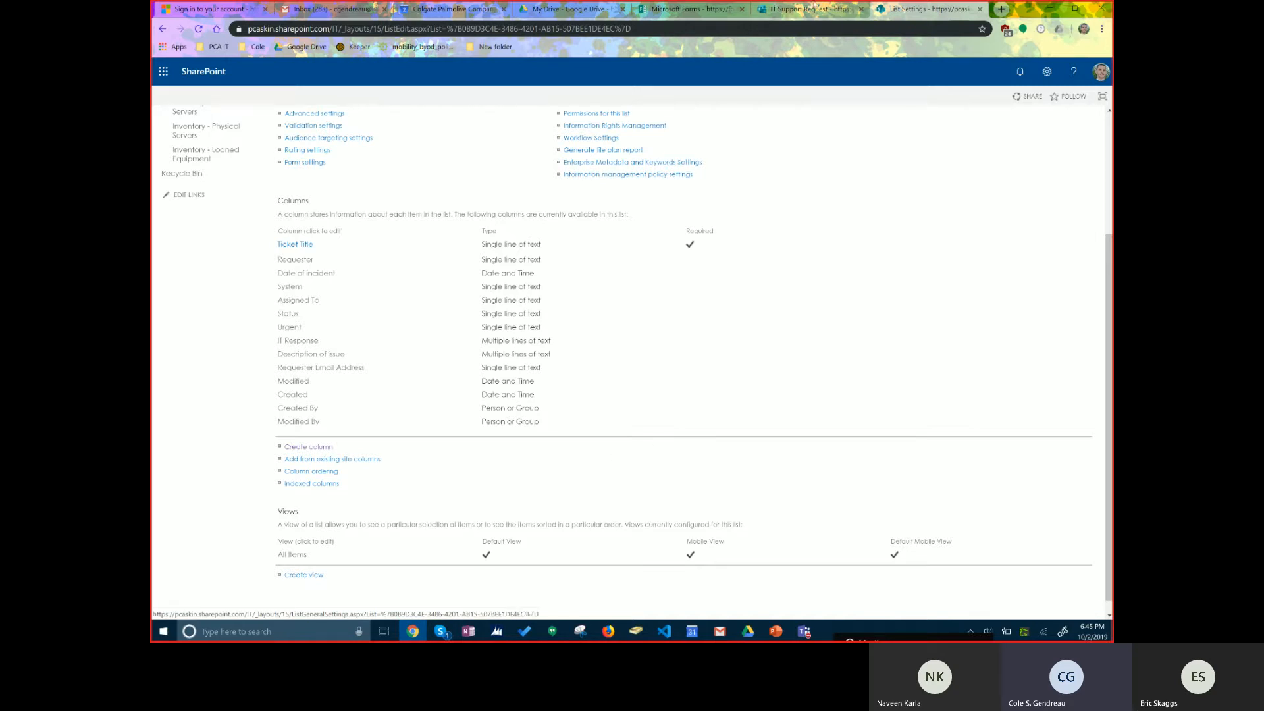
- Close the sign-in, inbox, Colgate Palmolive and Google Drive tabs and load Microsoft Flow in a new tab
left_click(1000, 9)
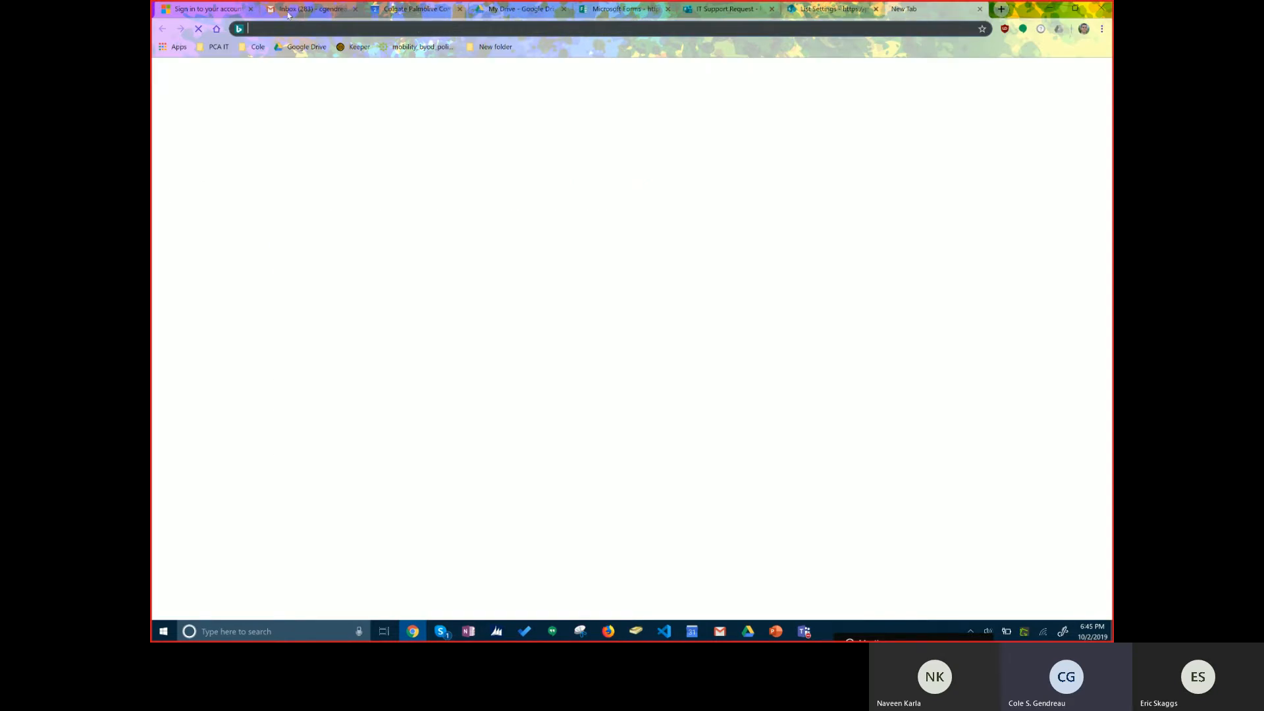
left_click(250, 10)
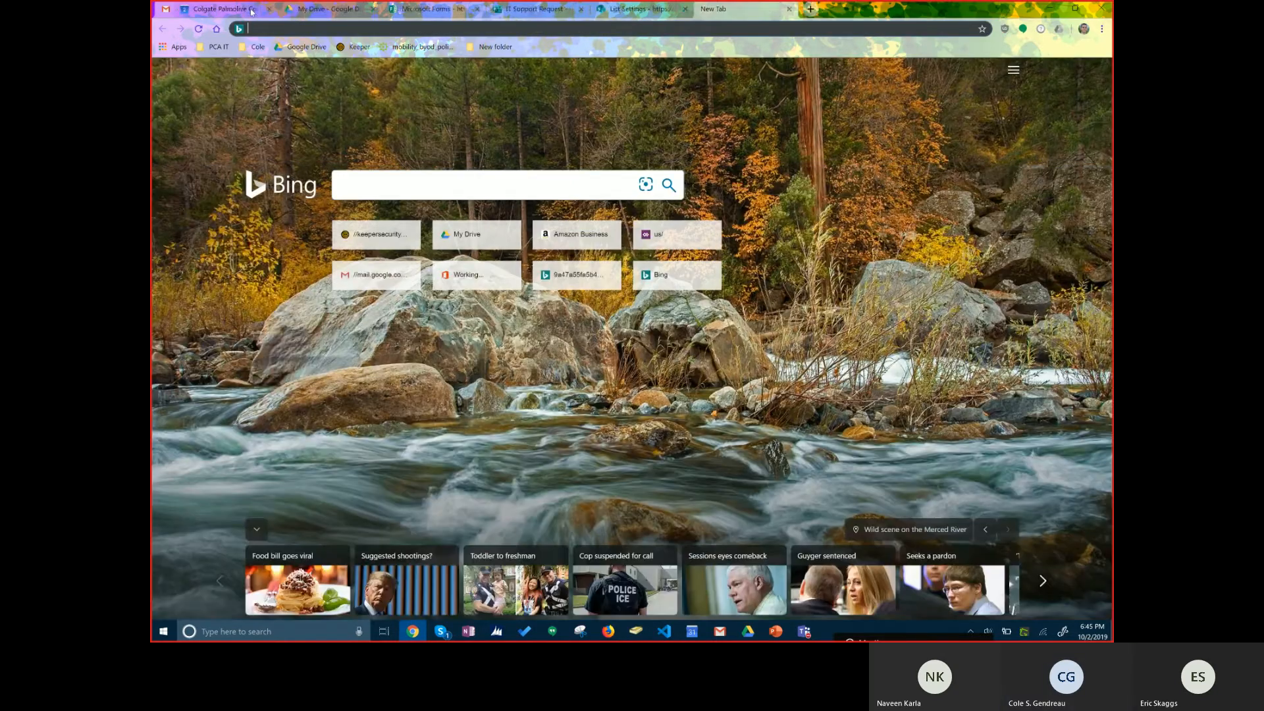
left_click(250, 9)
left_click(251, 9)
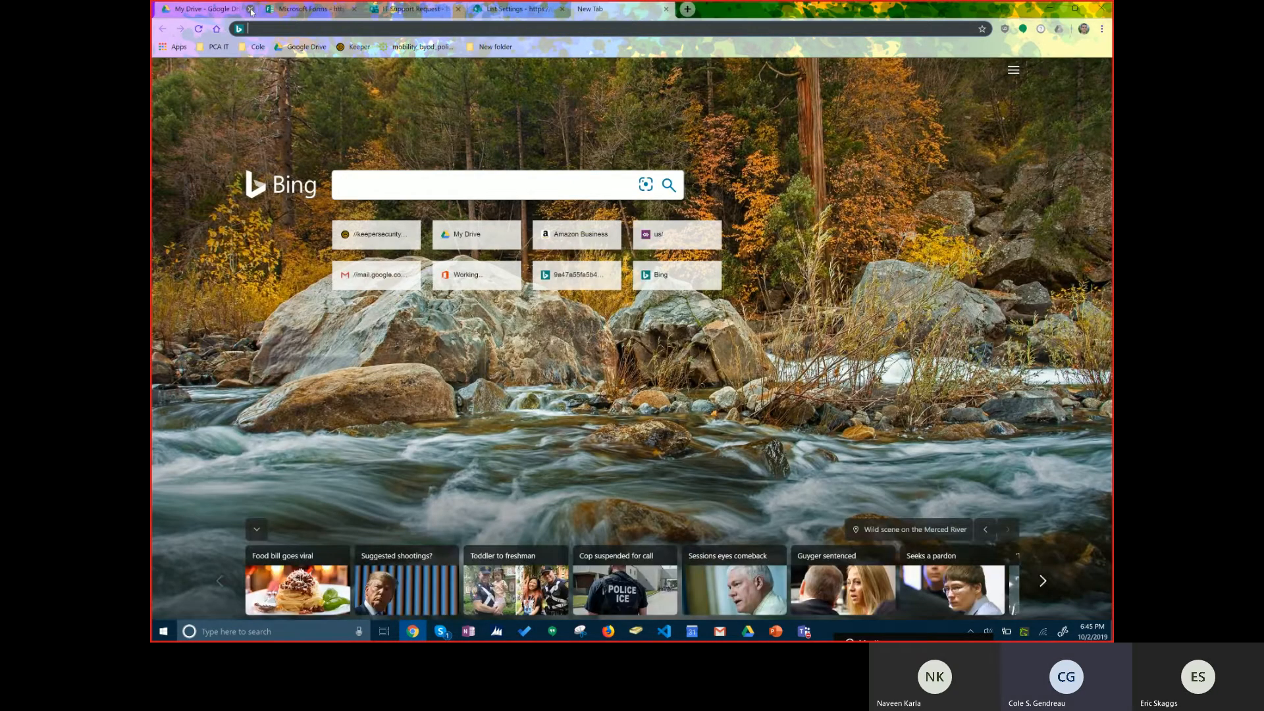
left_click(251, 9)
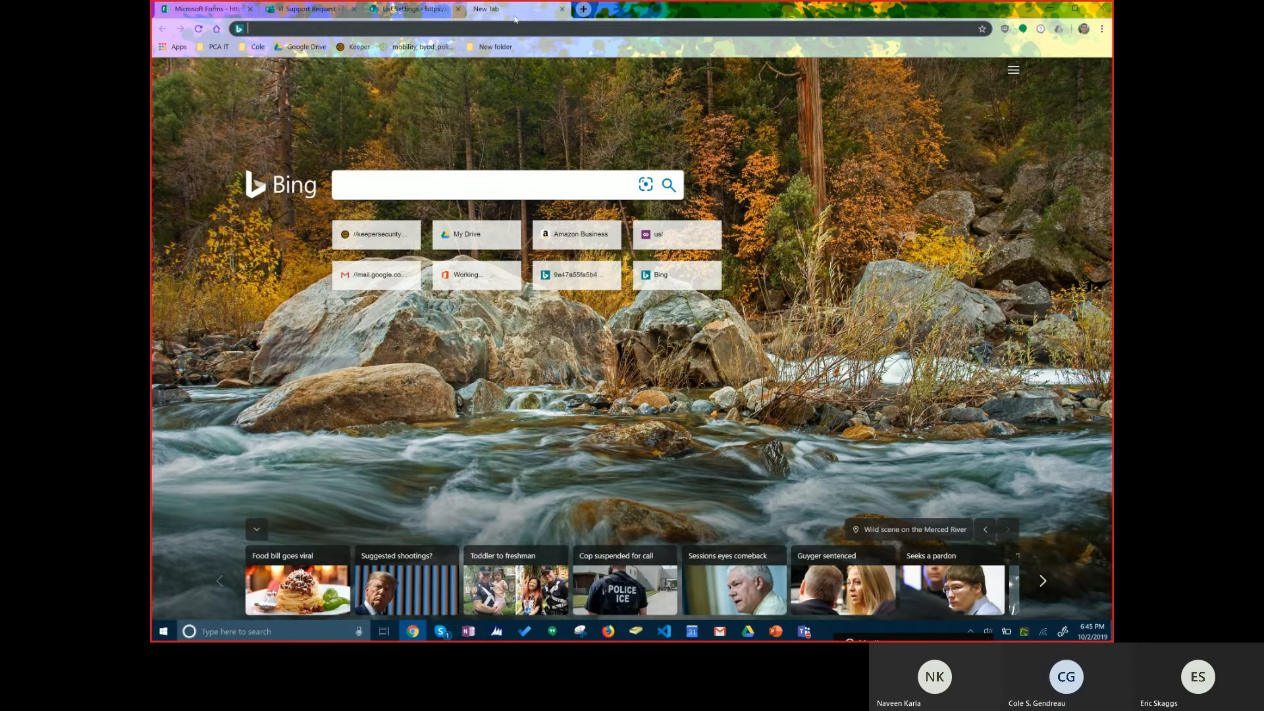
type("flow")
key("Return")
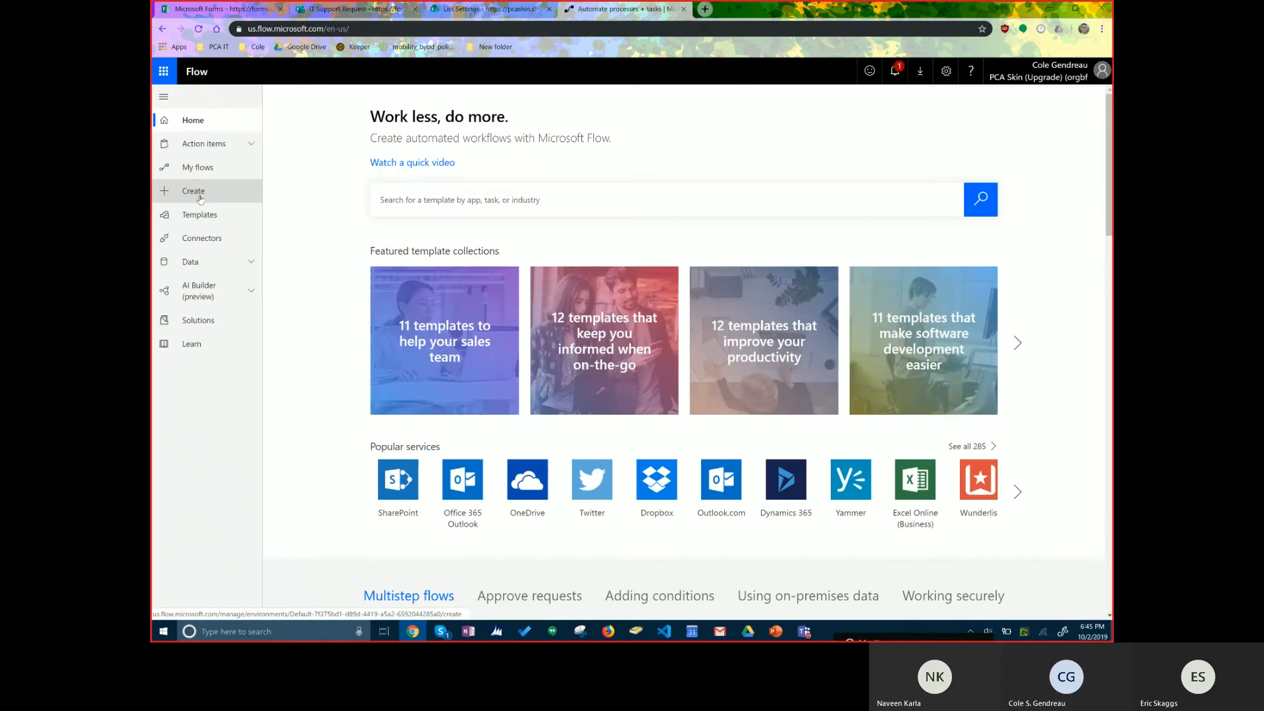
- Go to the Create page from Microsoft Flow's left navigation
left_click(200, 198)
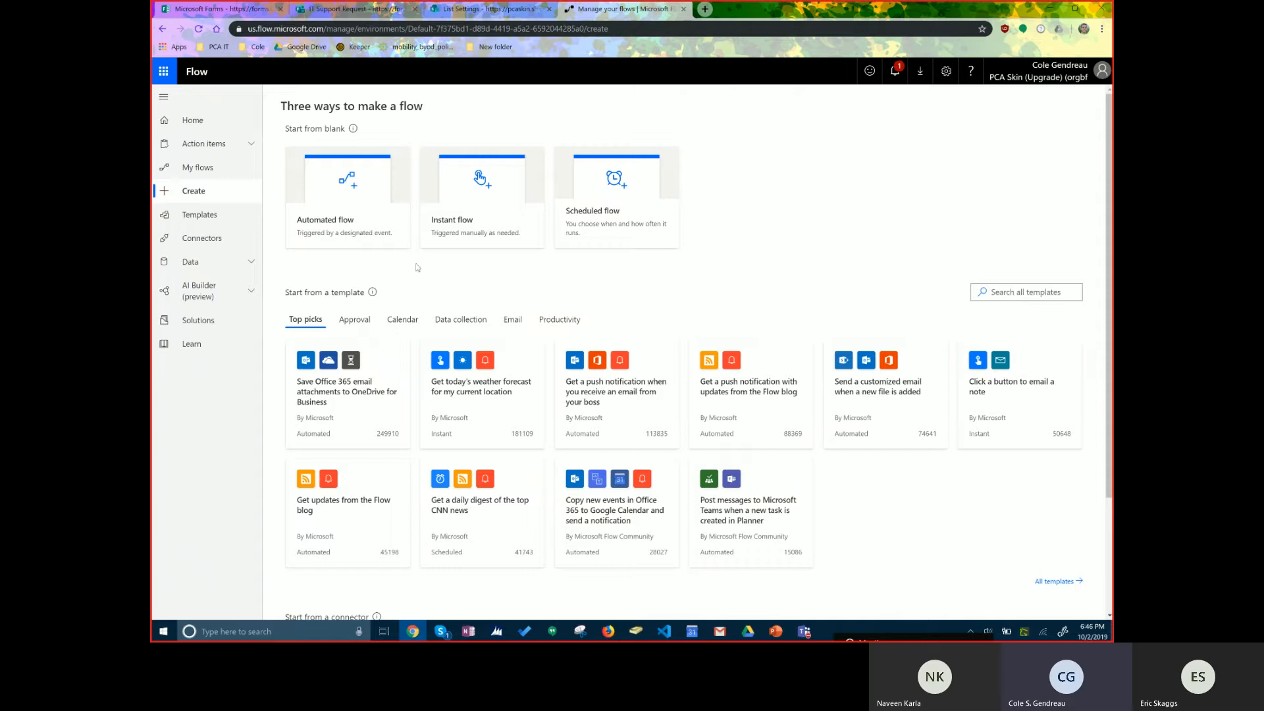
- Create automated flow 'New IT Request' using the Forms 'When a new response is submitted' trigger
left_click(351, 193)
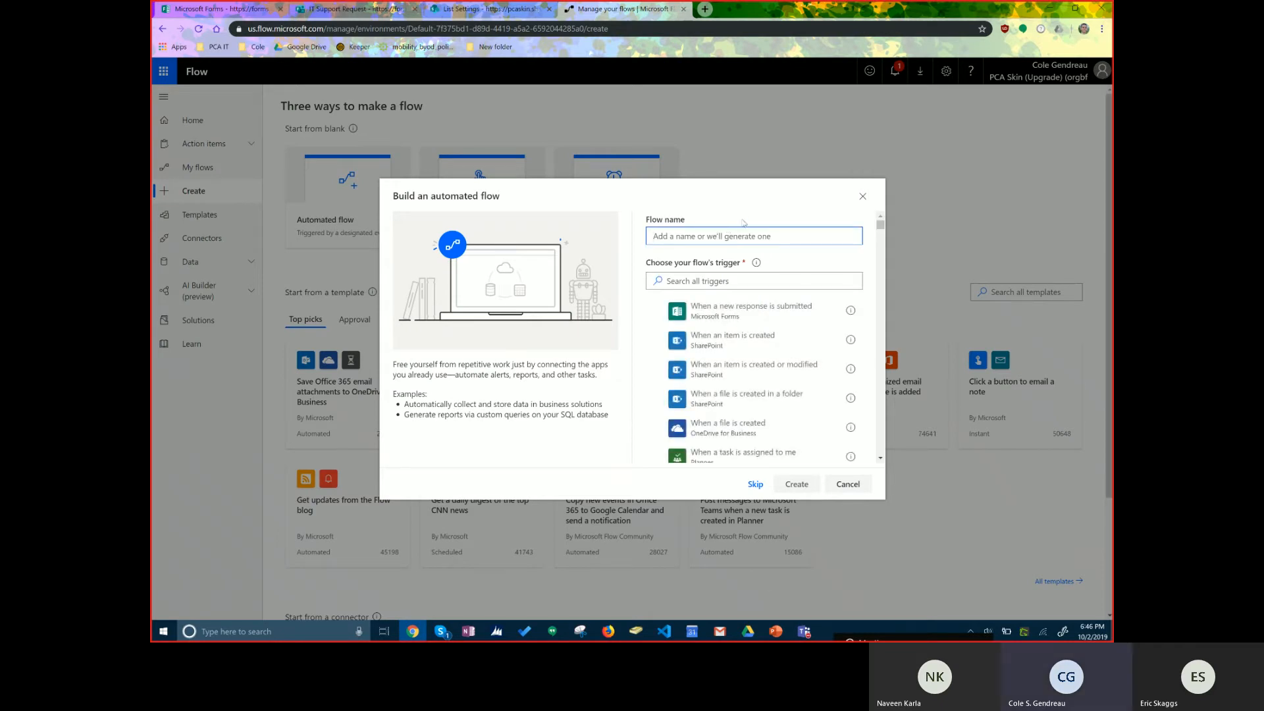
type("New IT Reqeust")
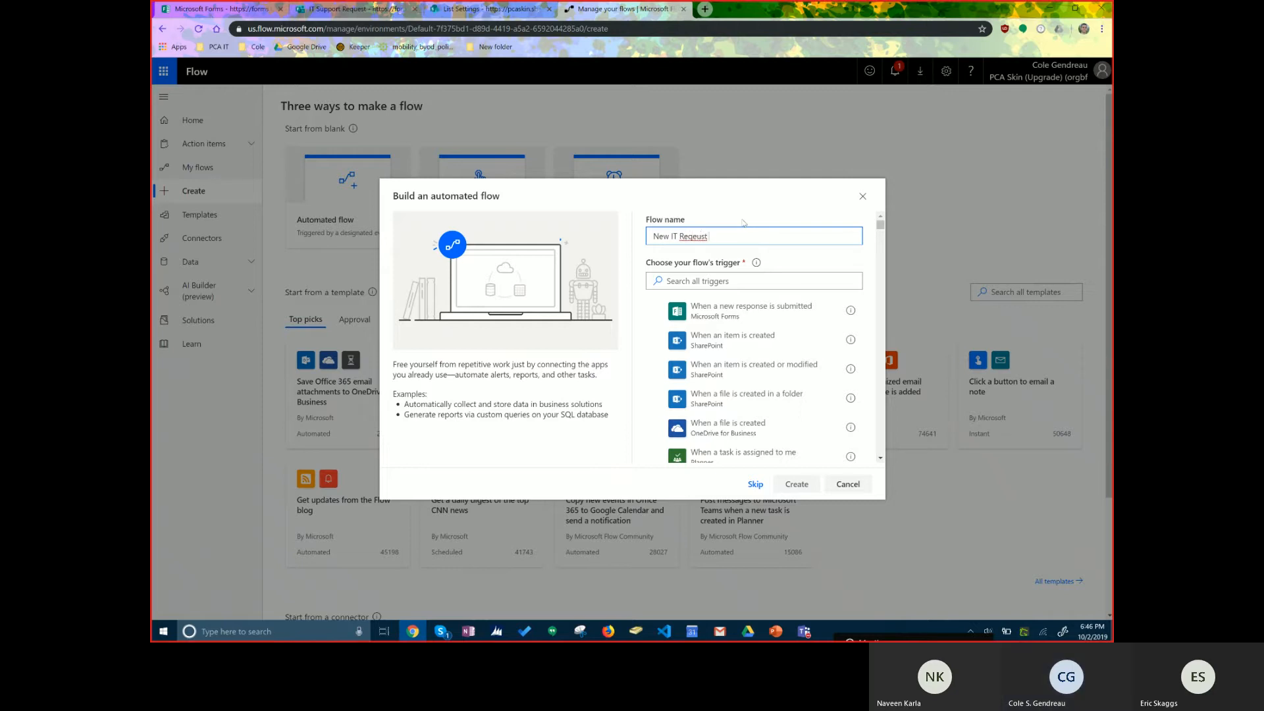
type("st")
key("Tab")
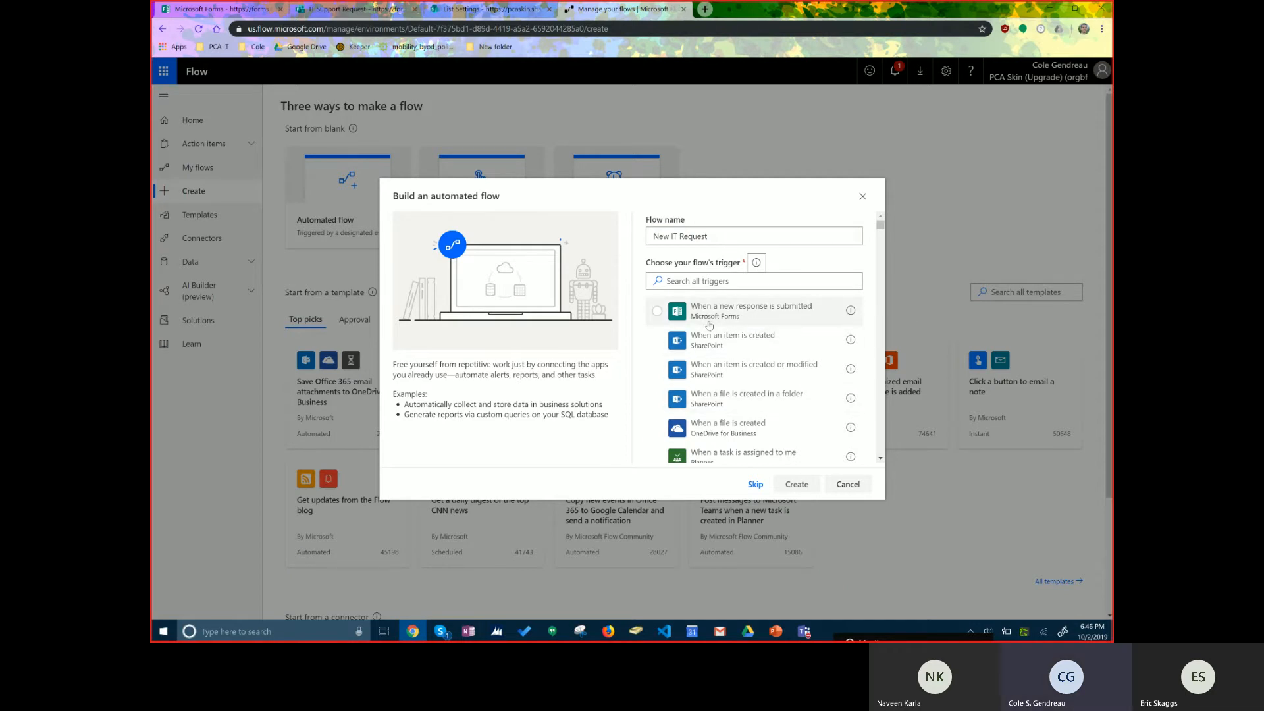
left_click(786, 315)
left_click(804, 485)
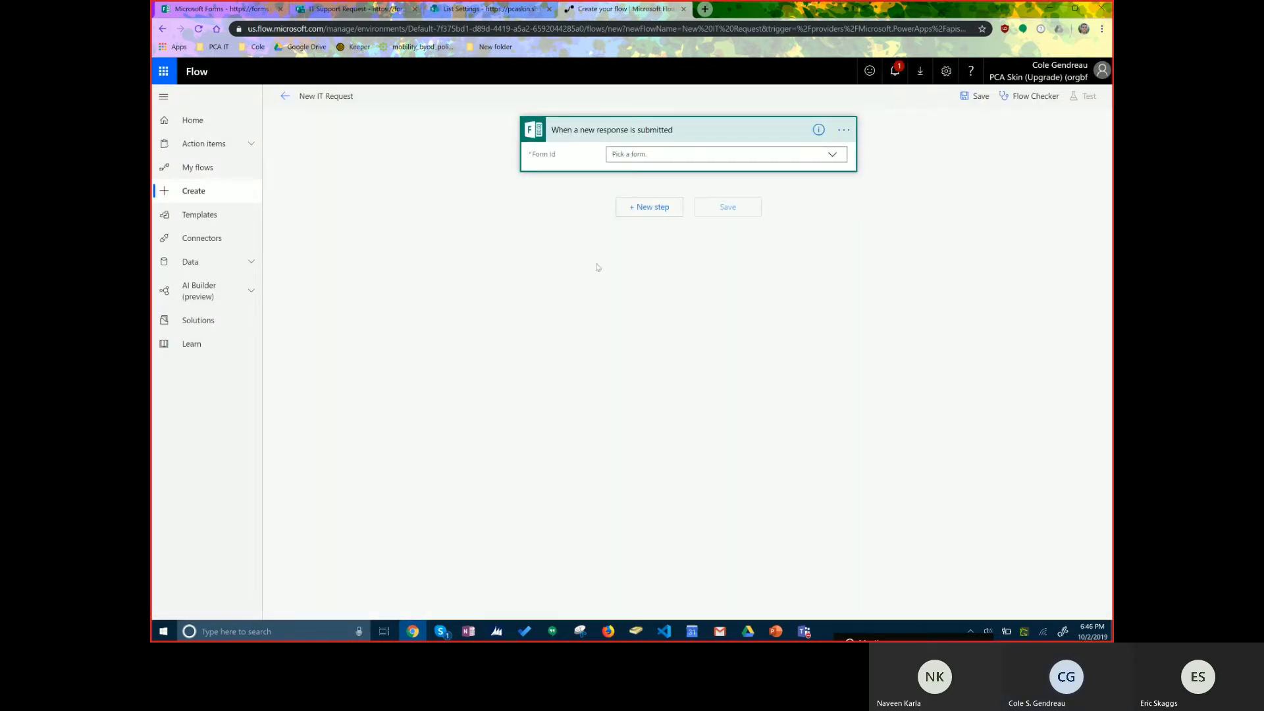
- Point the trigger at the IT Support Request form and add an Office 365 Outlook Send an email action
left_click(674, 157)
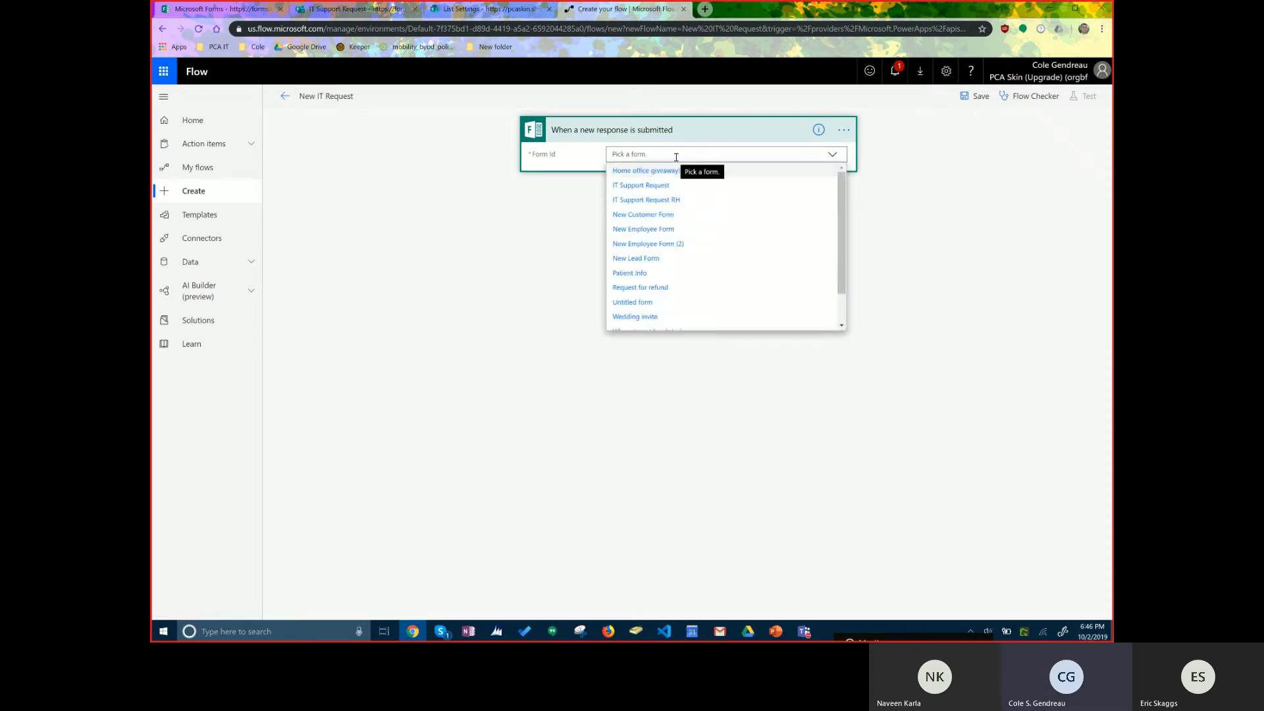
left_click(678, 185)
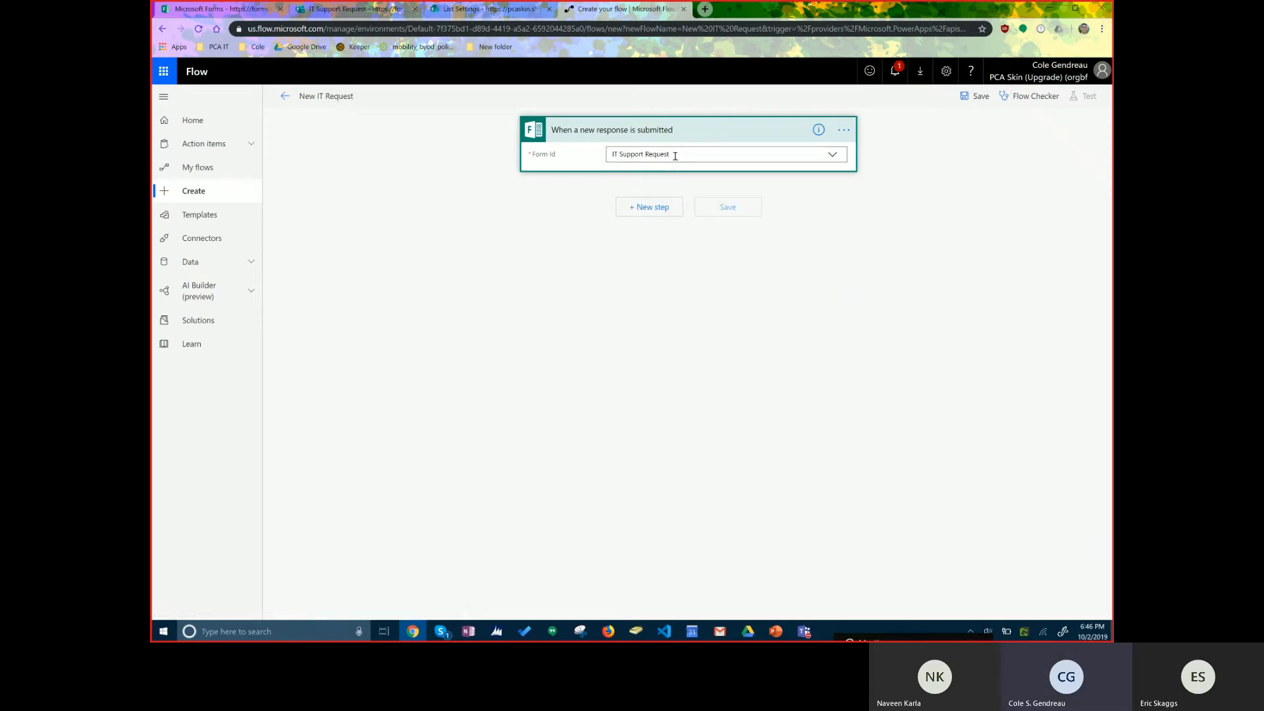
left_click(651, 208)
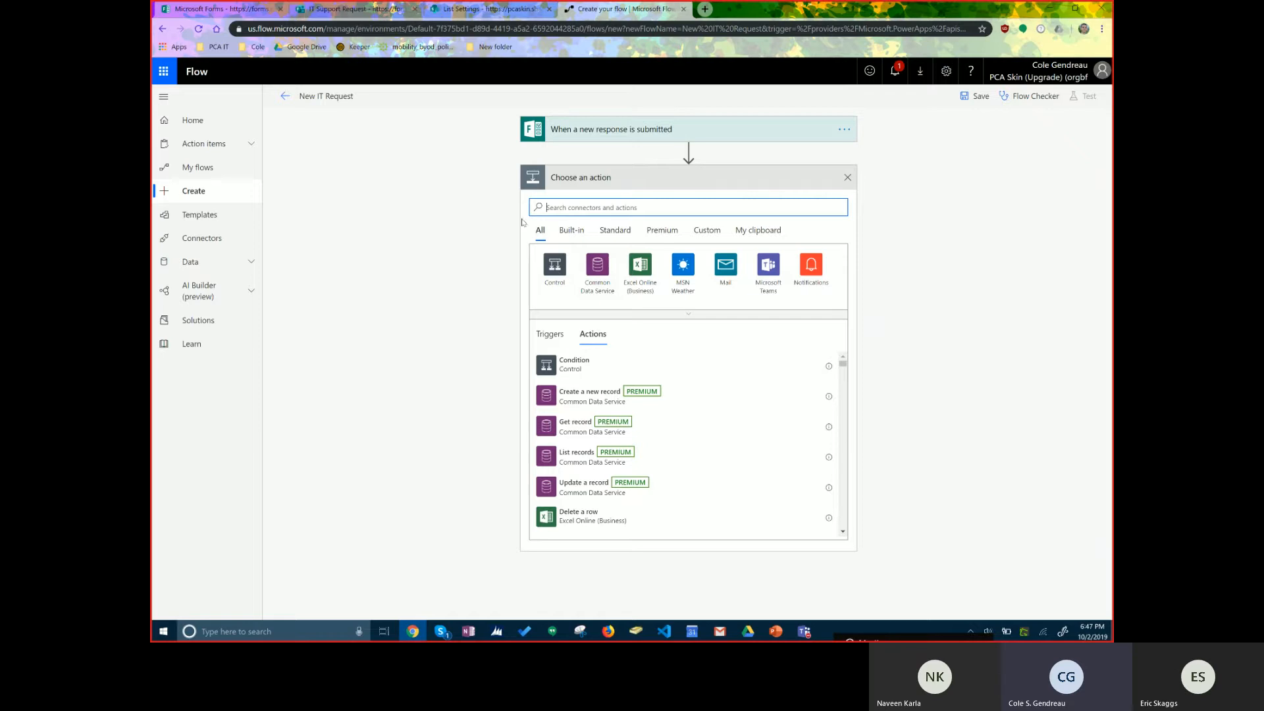
type("email")
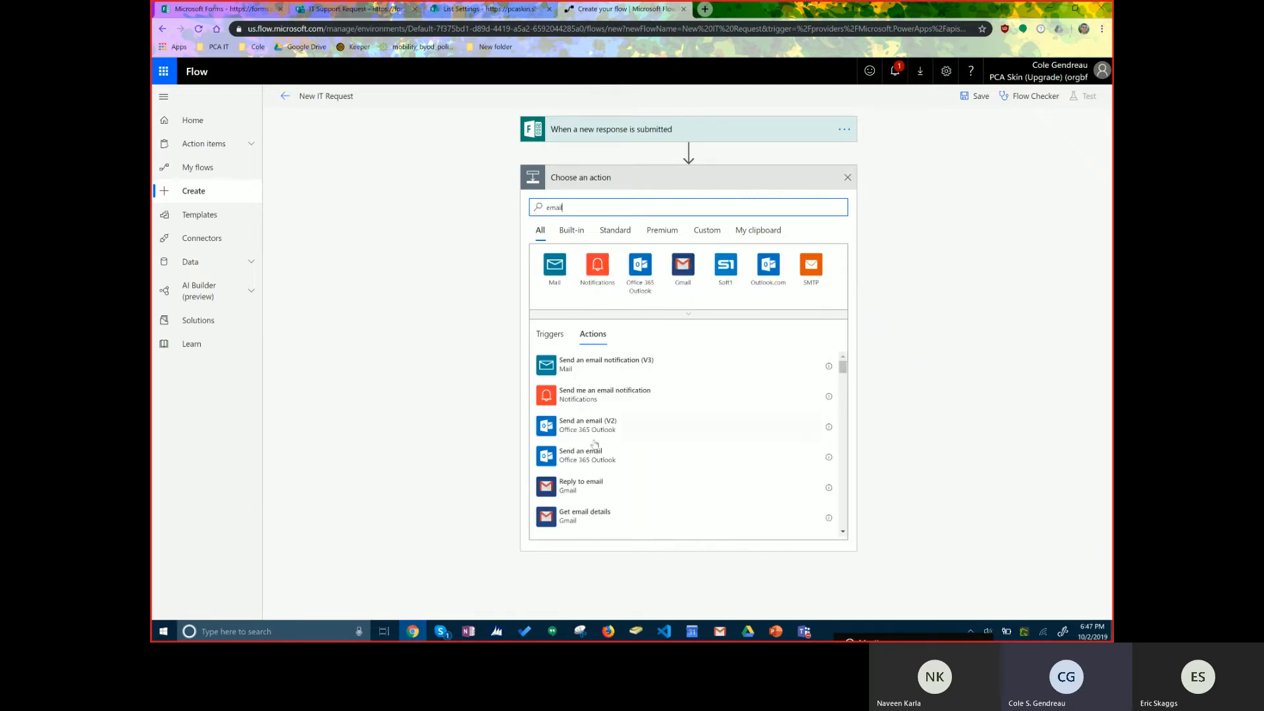
left_click(596, 459)
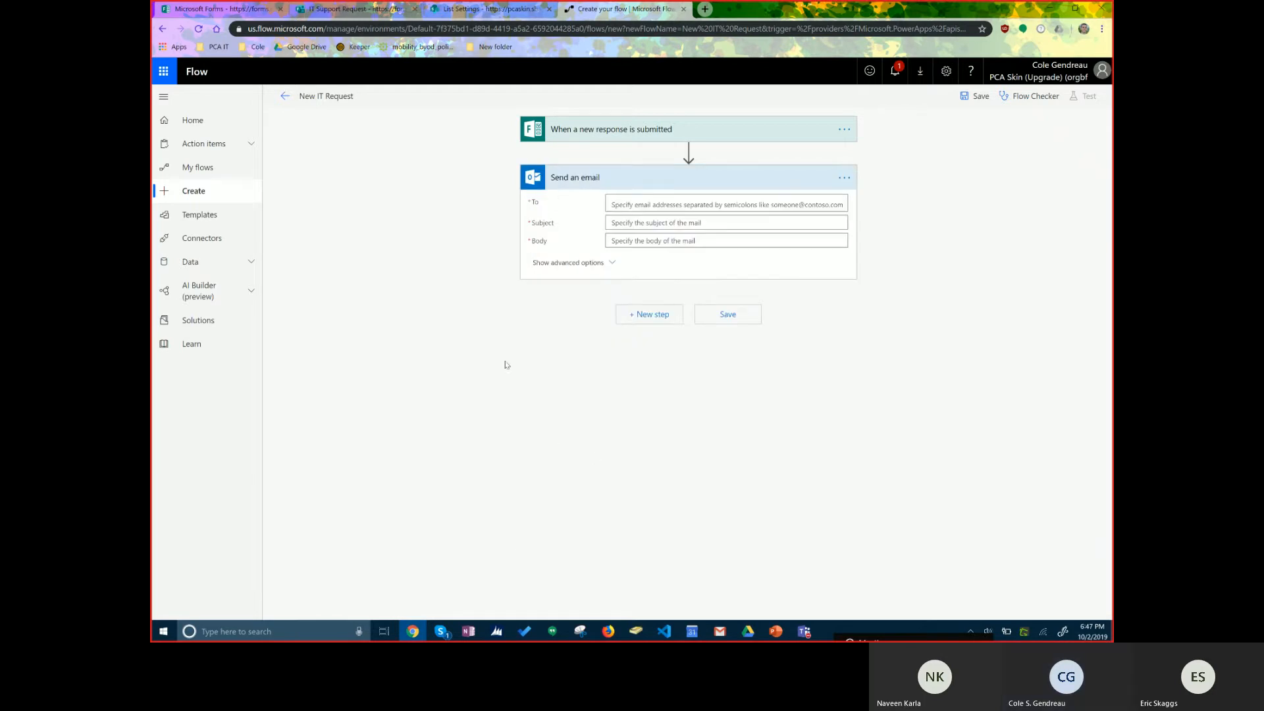
left_click(633, 205)
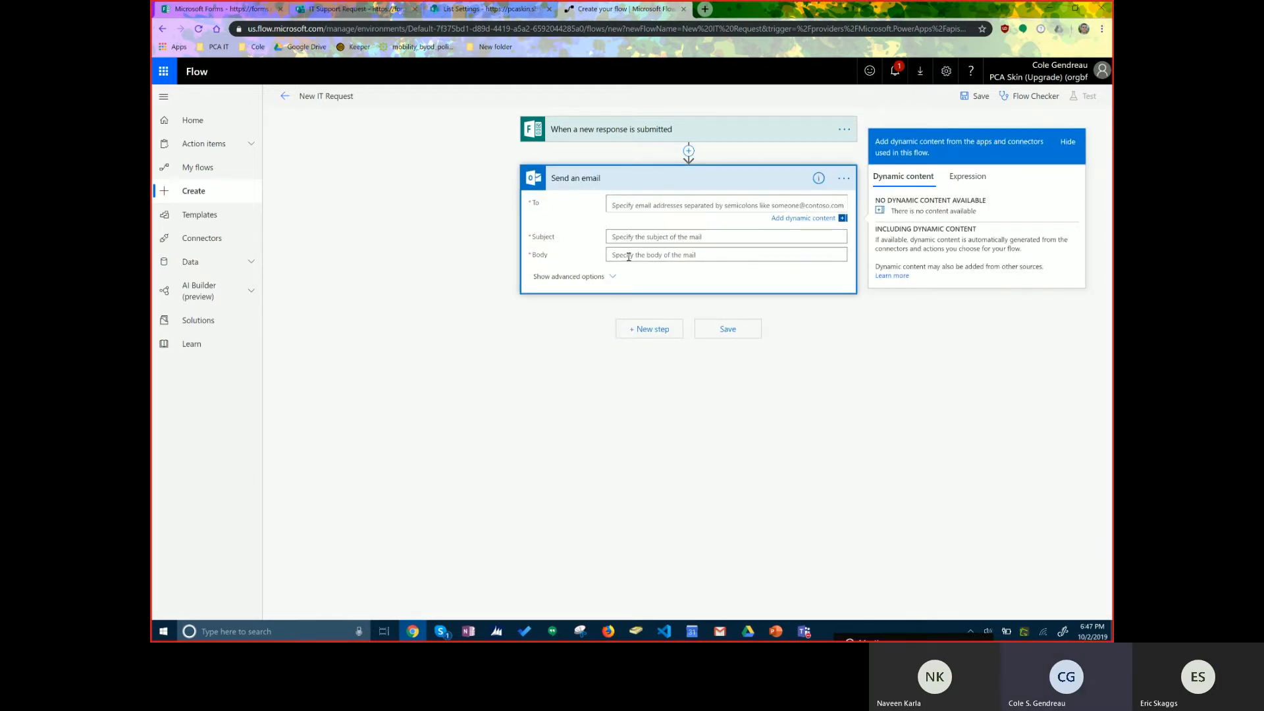
left_click(629, 255)
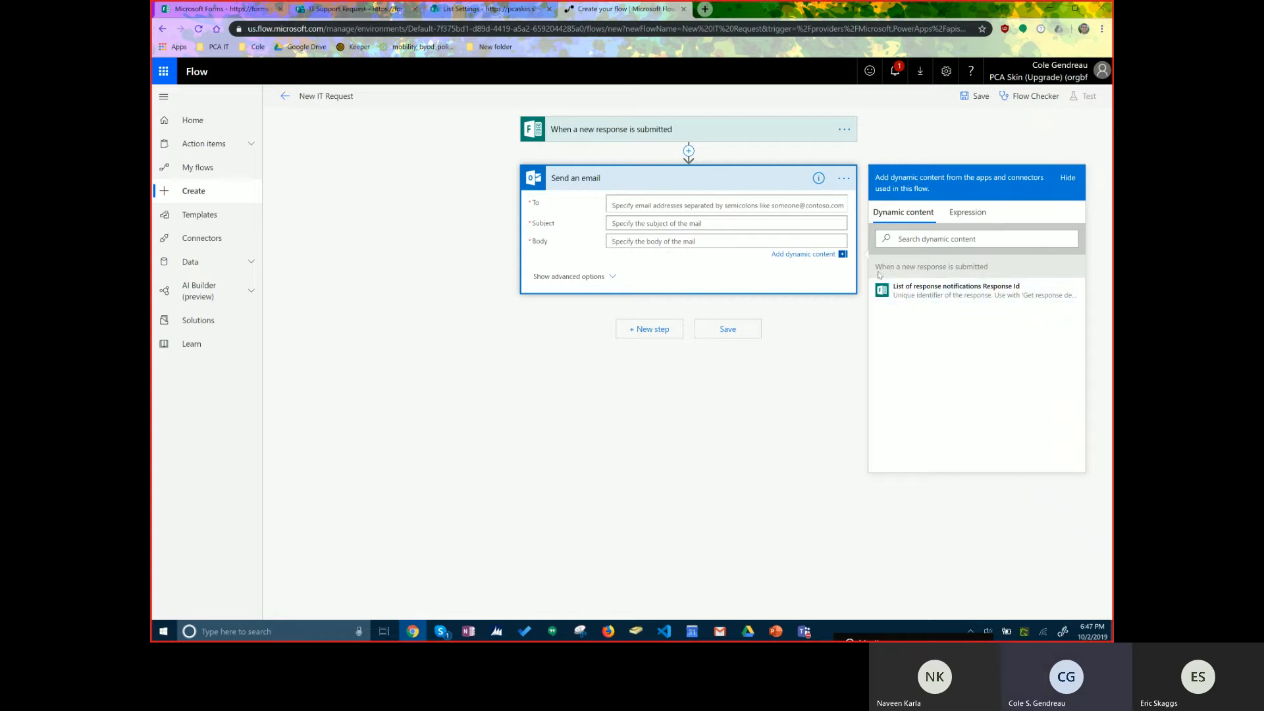
left_click_drag(877, 270, 977, 268)
left_click(903, 267)
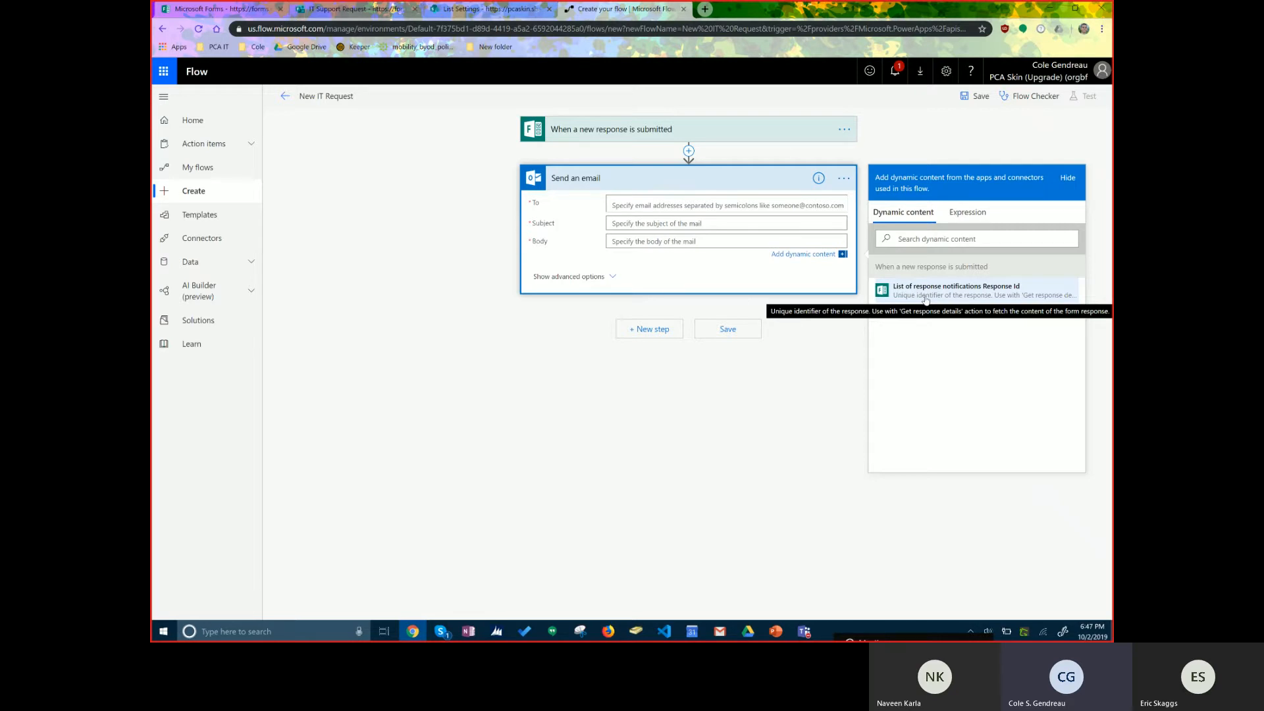
- Insert a Get response details action for the IT Support Request form before the email
left_click(689, 151)
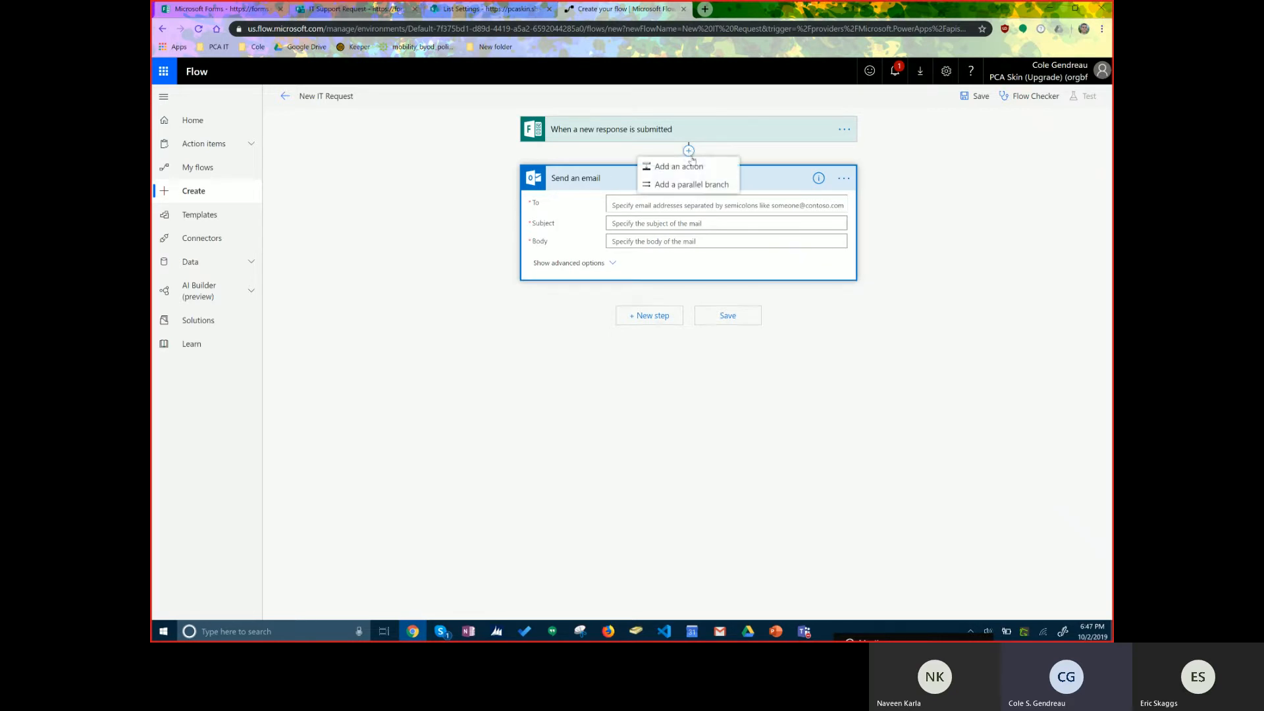
left_click(684, 168)
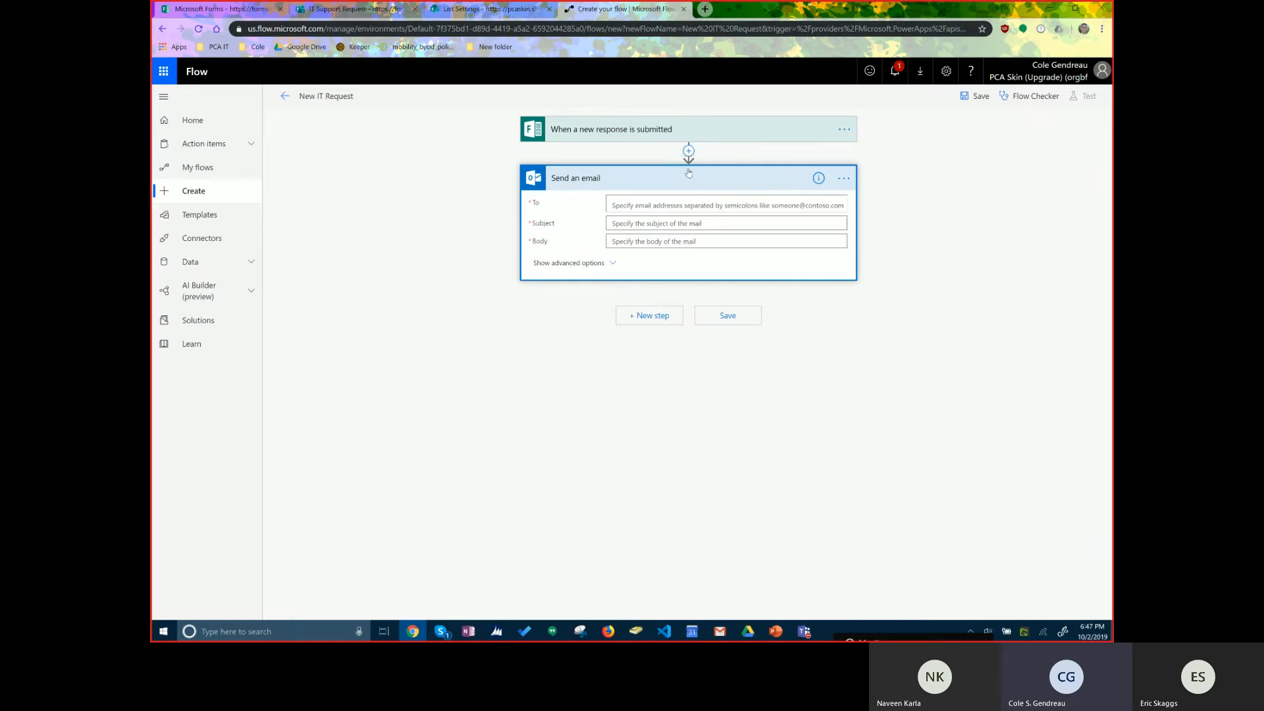
type("form")
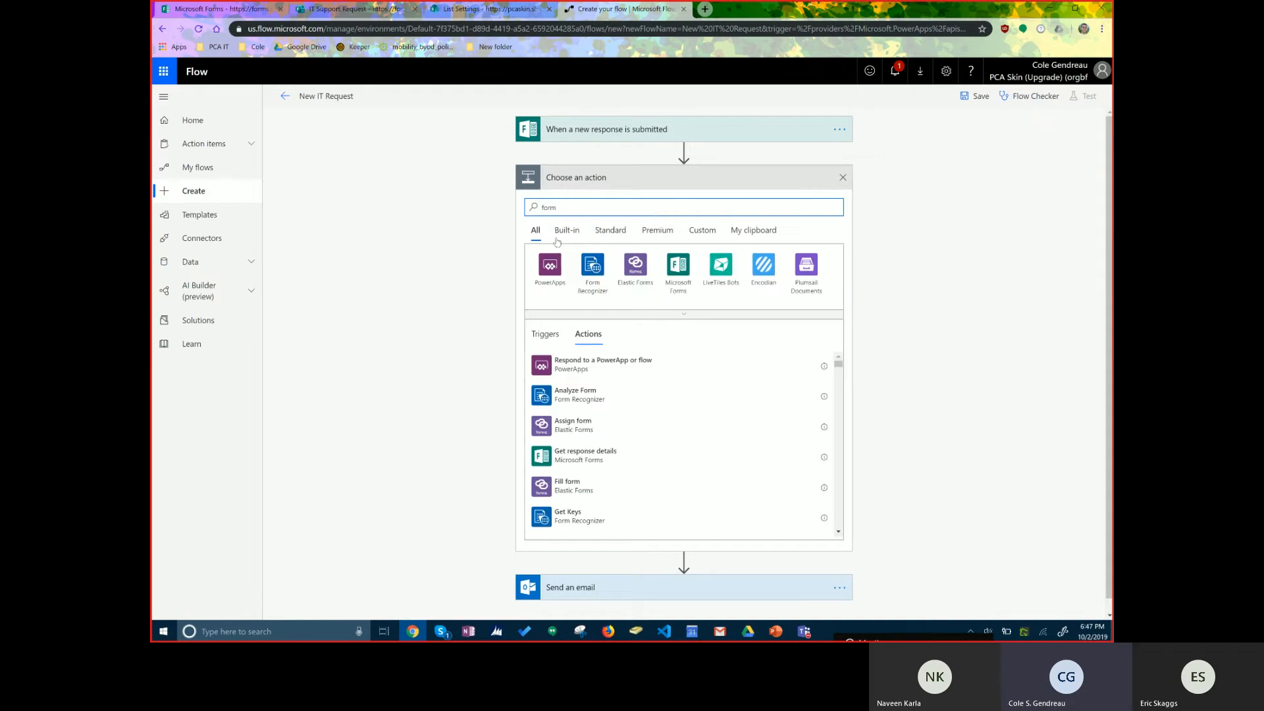
left_click(691, 274)
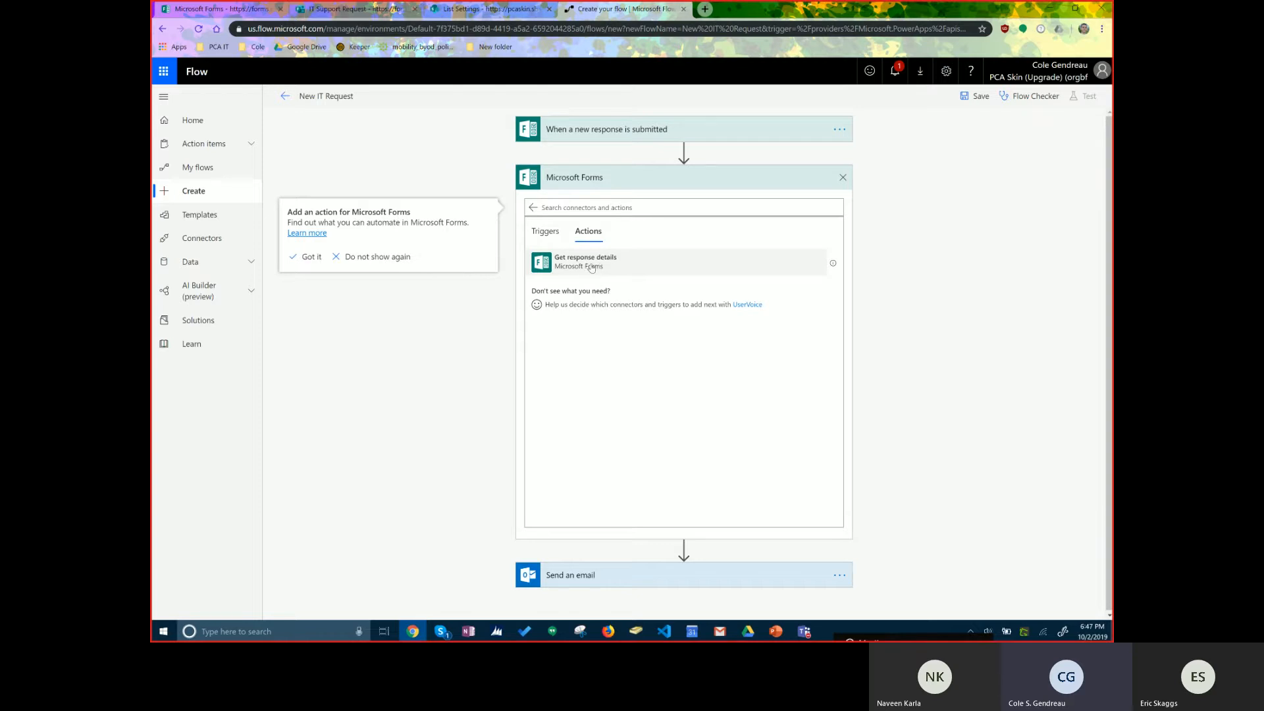
left_click(592, 268)
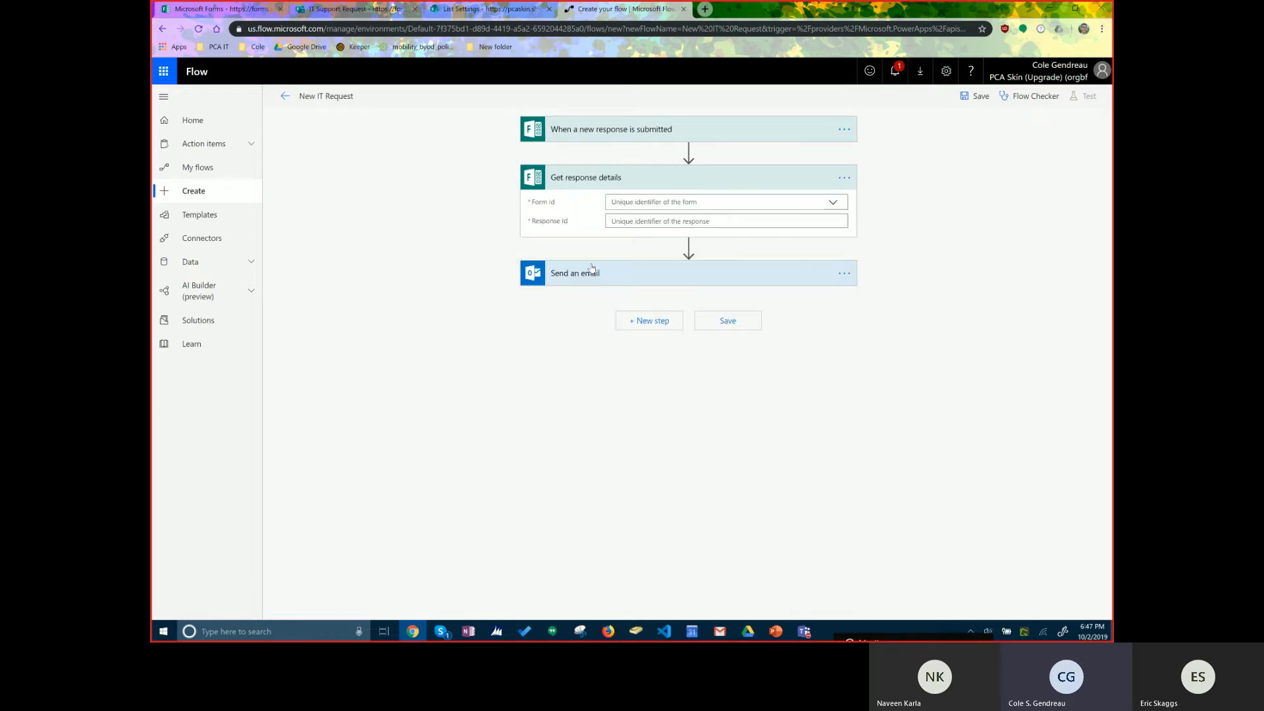
left_click(698, 208)
left_click(663, 233)
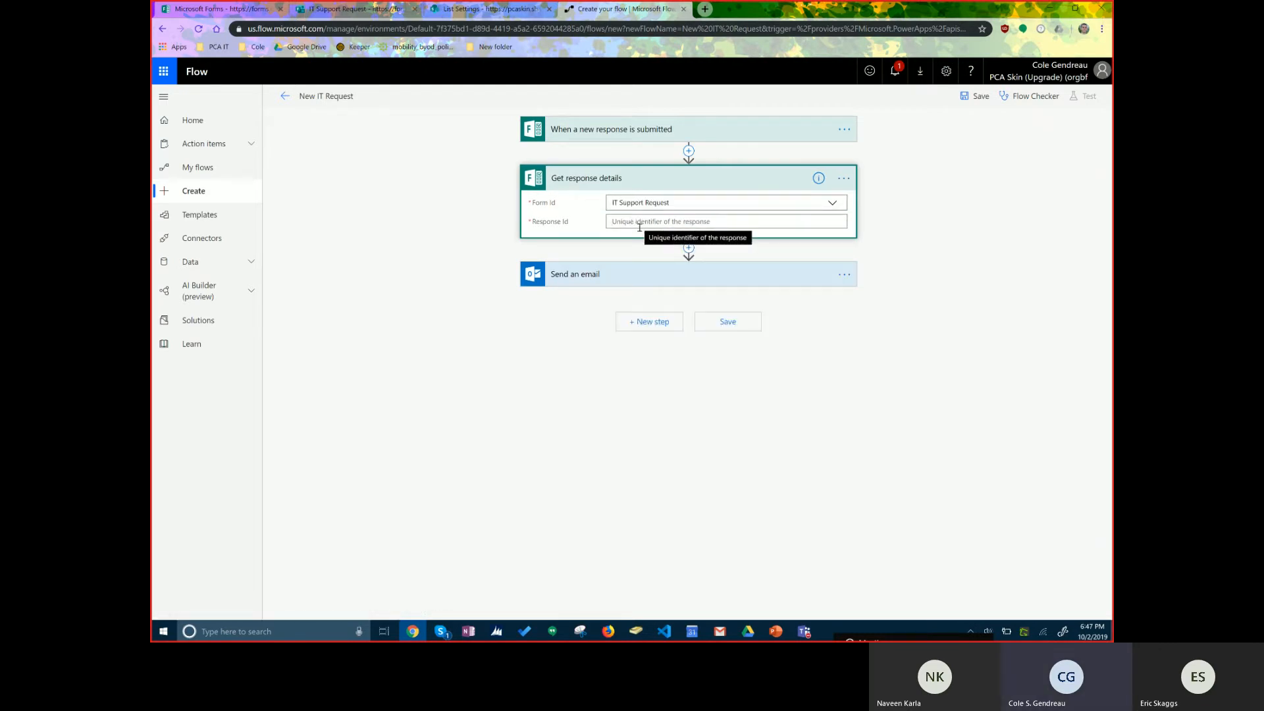
- Use the trigger's response id as Response Id and move Send an email into the Apply to each loop
left_click(626, 133)
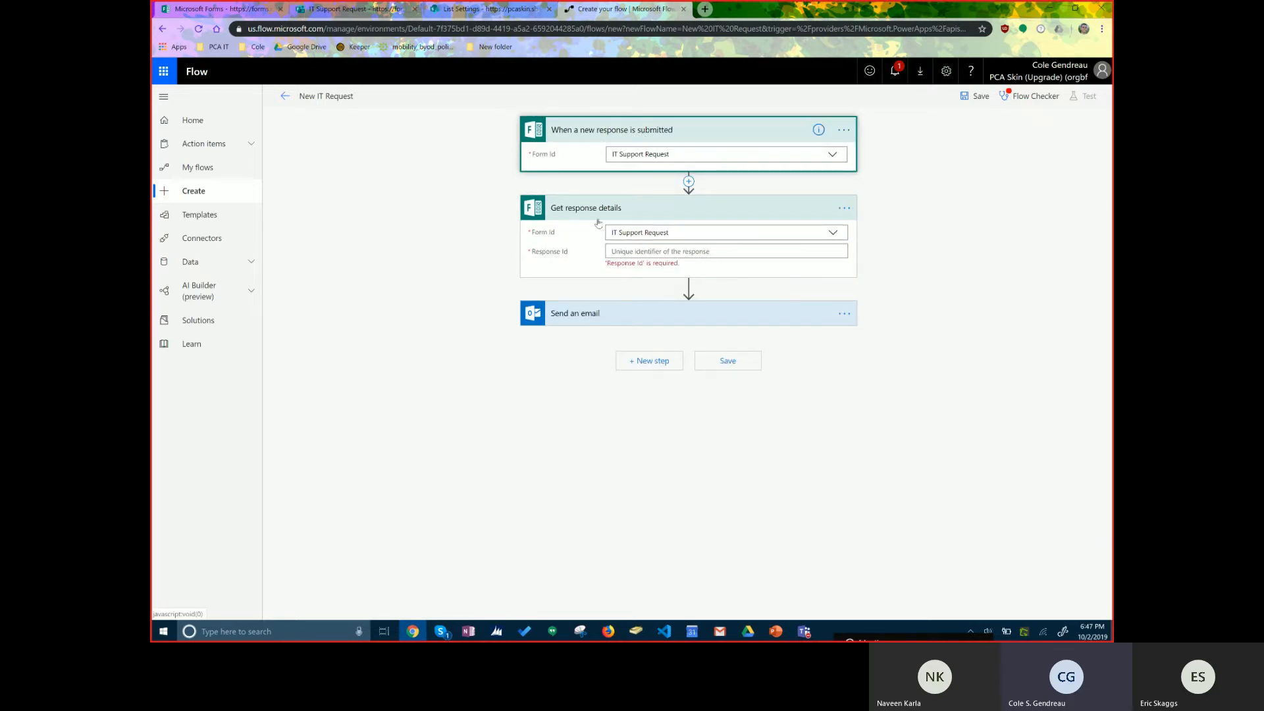
left_click(644, 254)
left_click(968, 318)
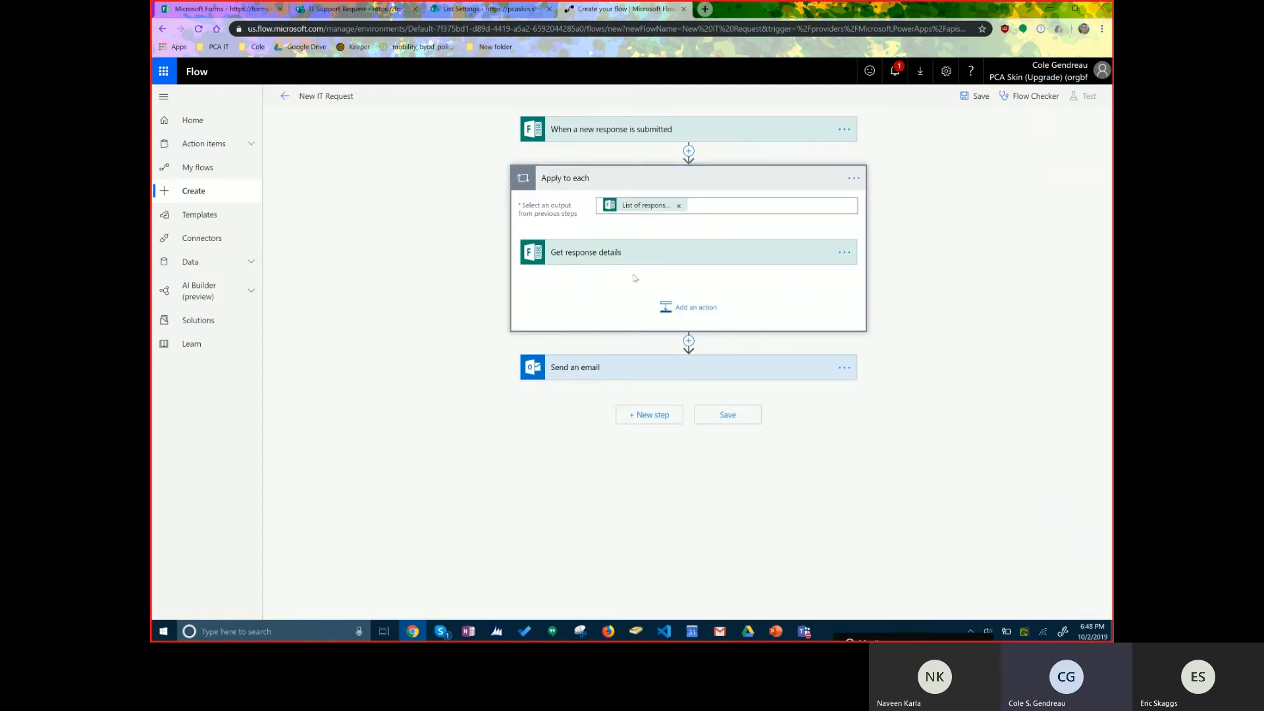
left_click_drag(661, 362, 665, 299)
left_click_drag(640, 372, 660, 288)
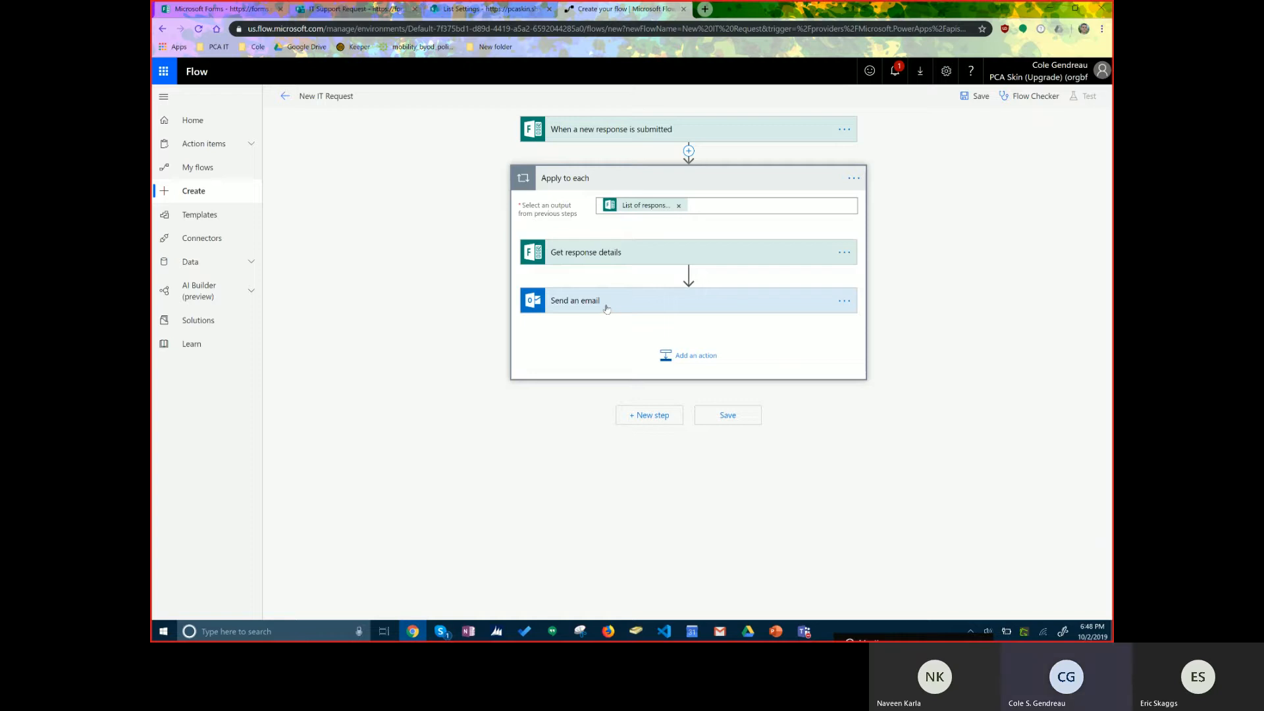
left_click(689, 274)
- Insert a Control Condition testing whether the Urgent? answer is equal to 'Yes'
left_click(684, 290)
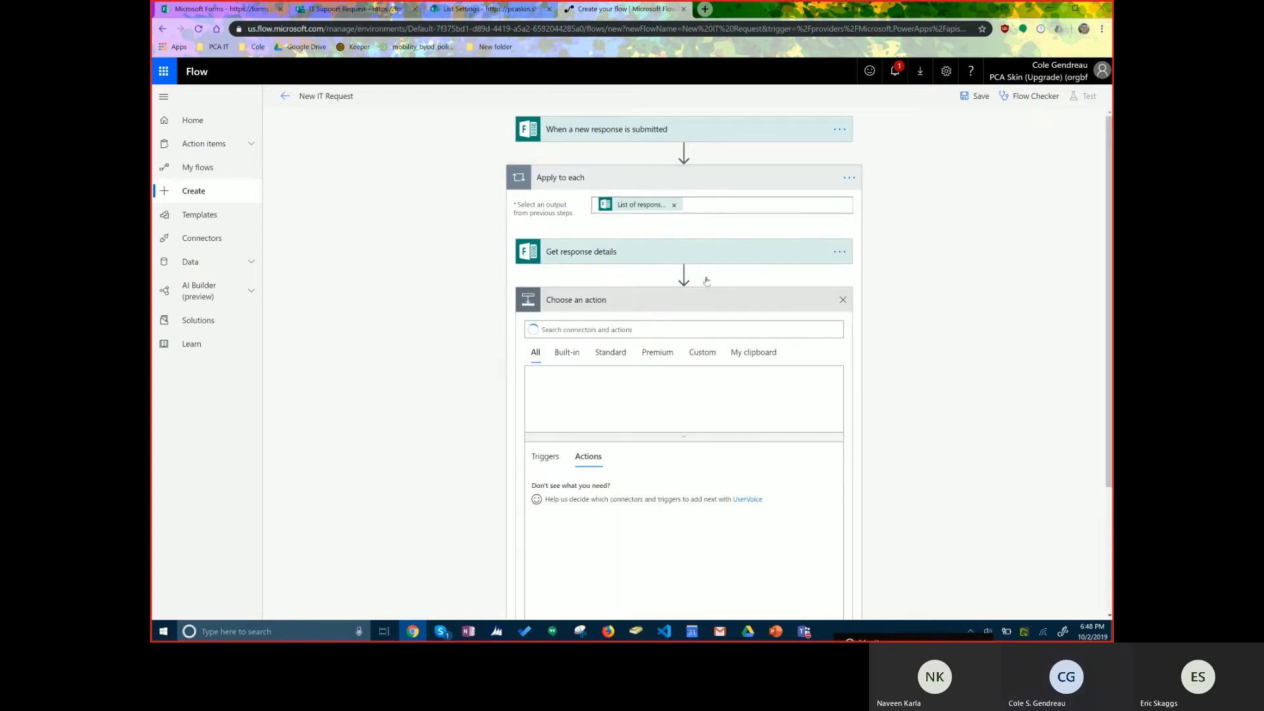
left_click(551, 388)
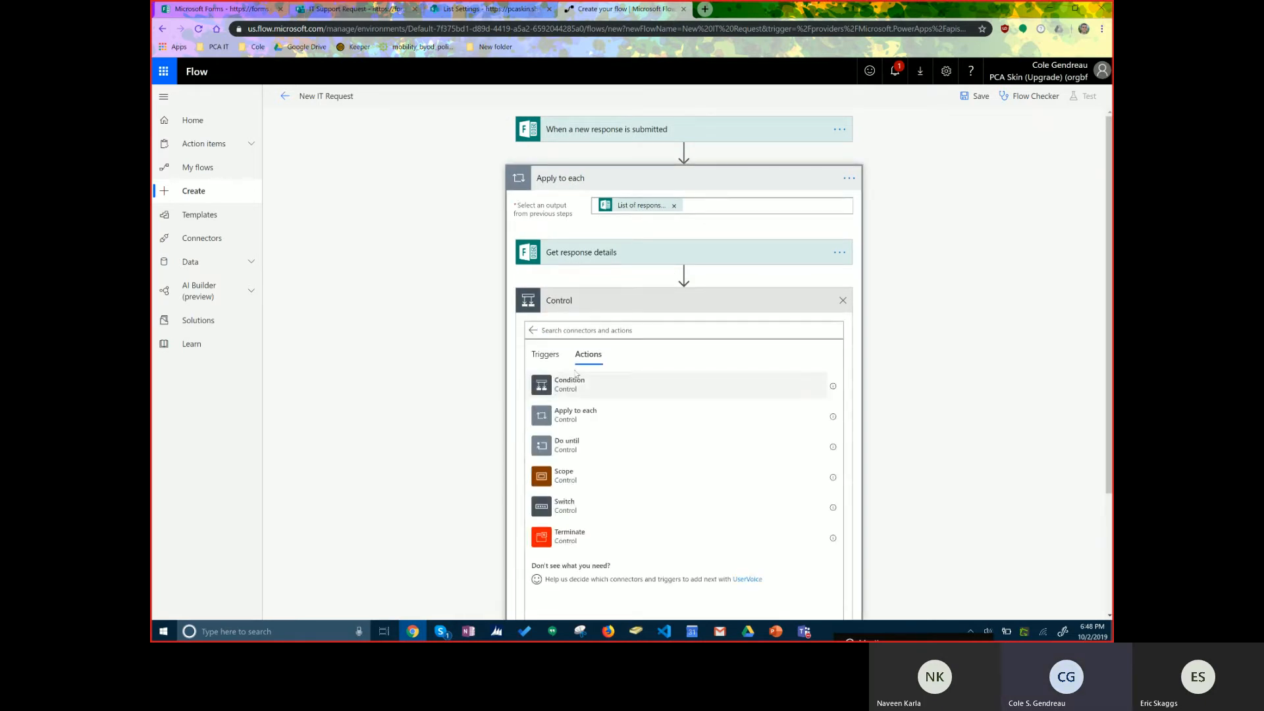
left_click(568, 388)
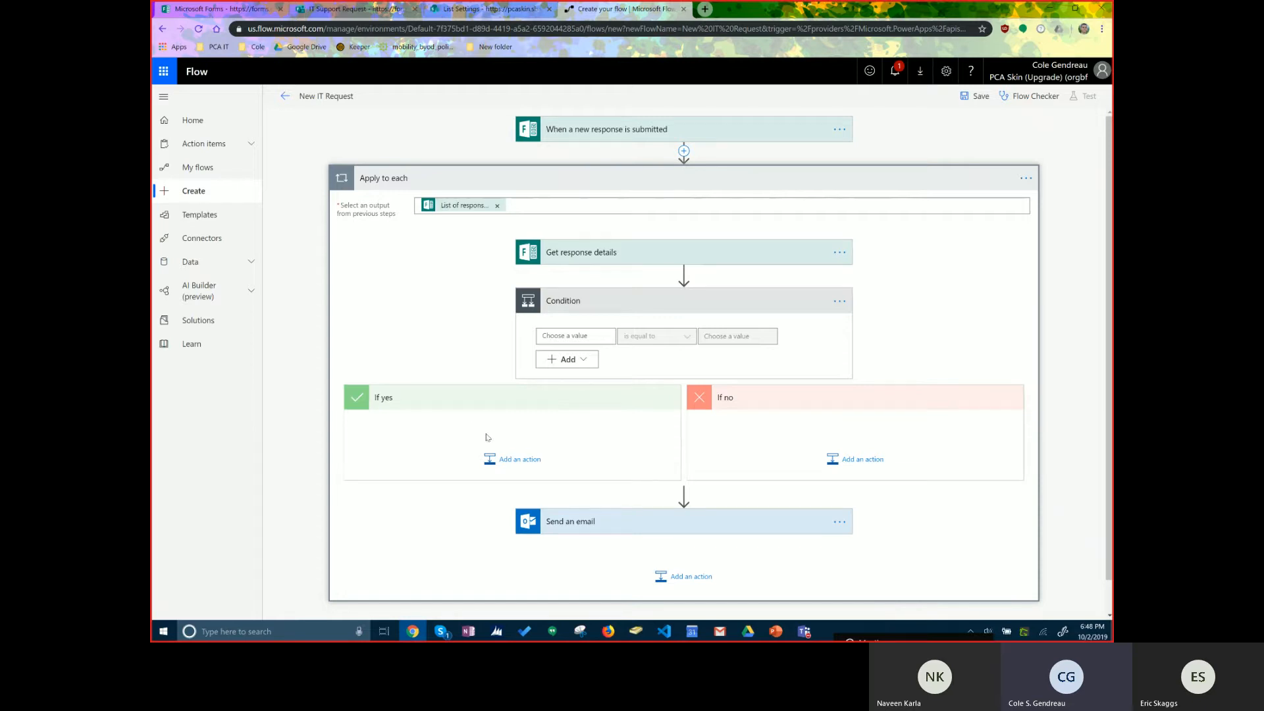
scroll(488, 437, "down", 1)
left_click(577, 302)
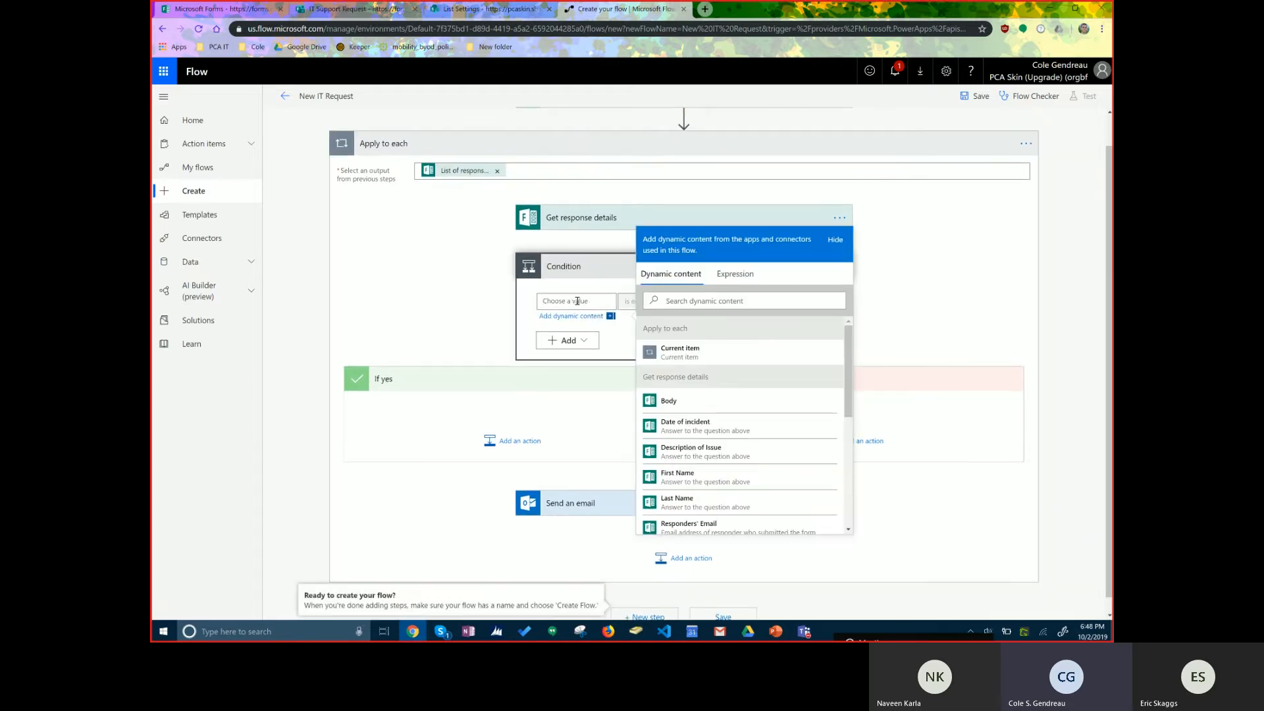
left_click_drag(848, 356, 849, 427)
left_click(678, 464)
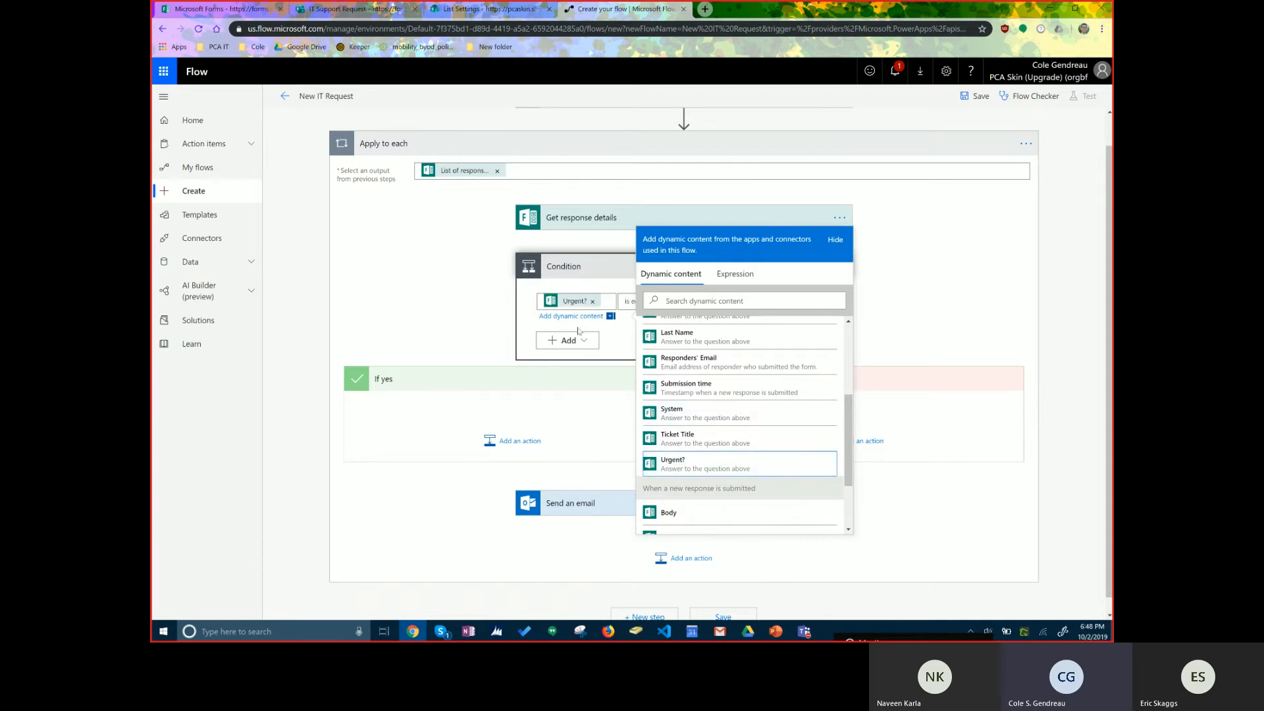
left_click(617, 345)
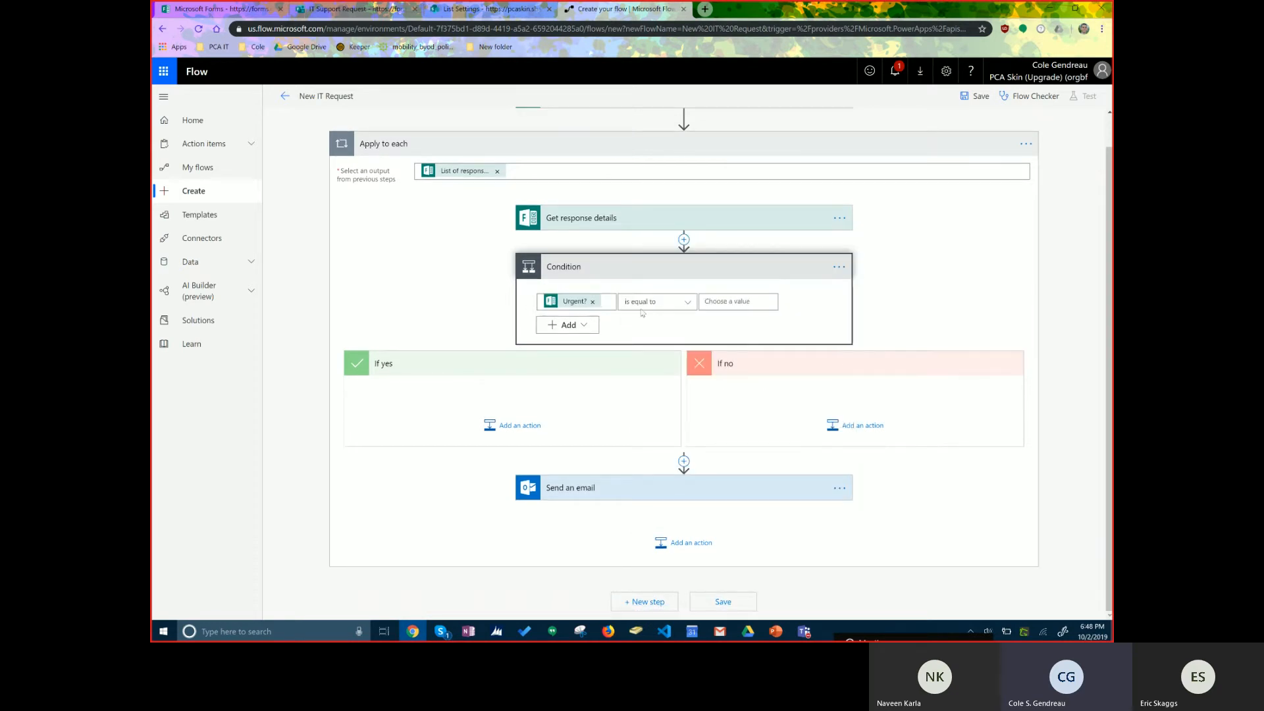
left_click(721, 302)
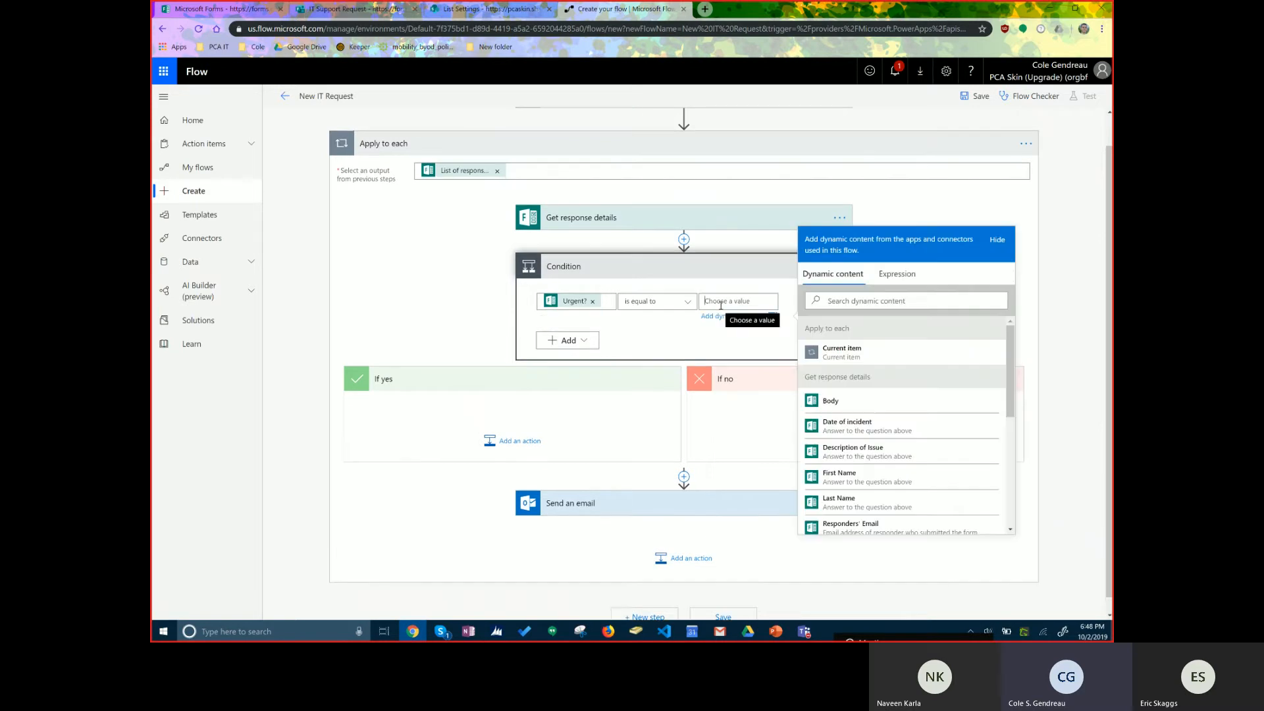
type("Yes")
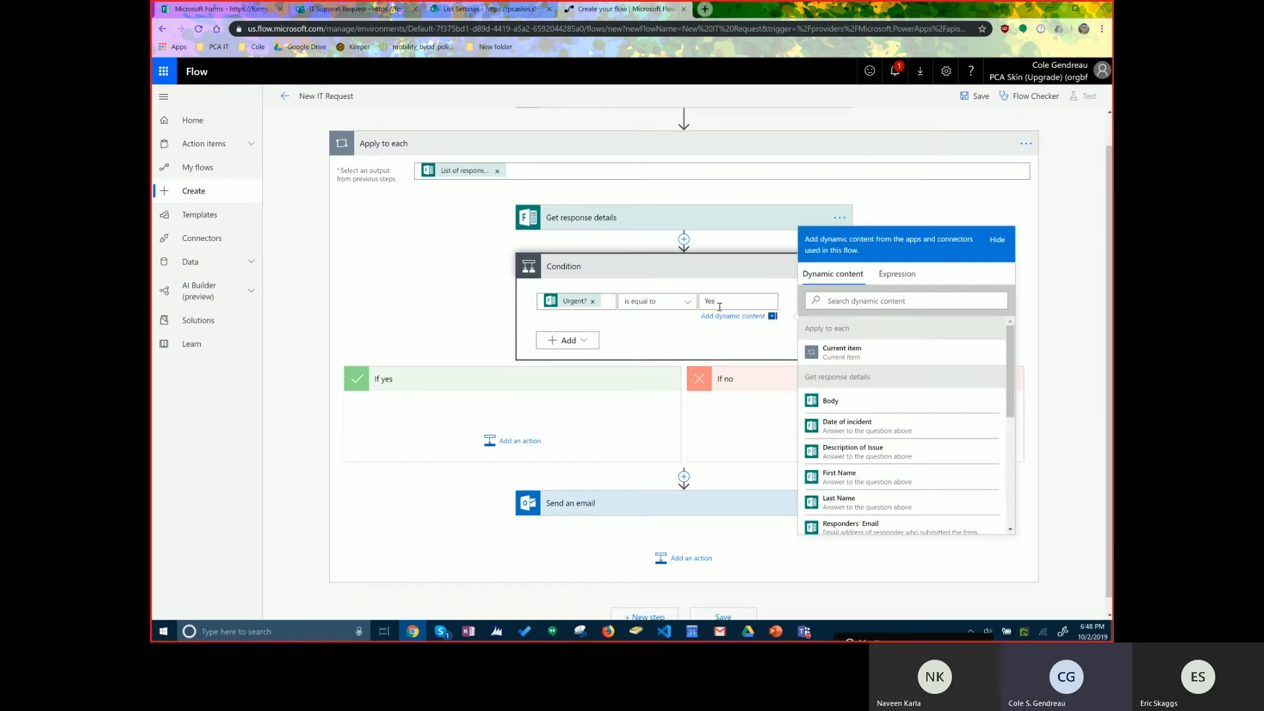
left_click(694, 344)
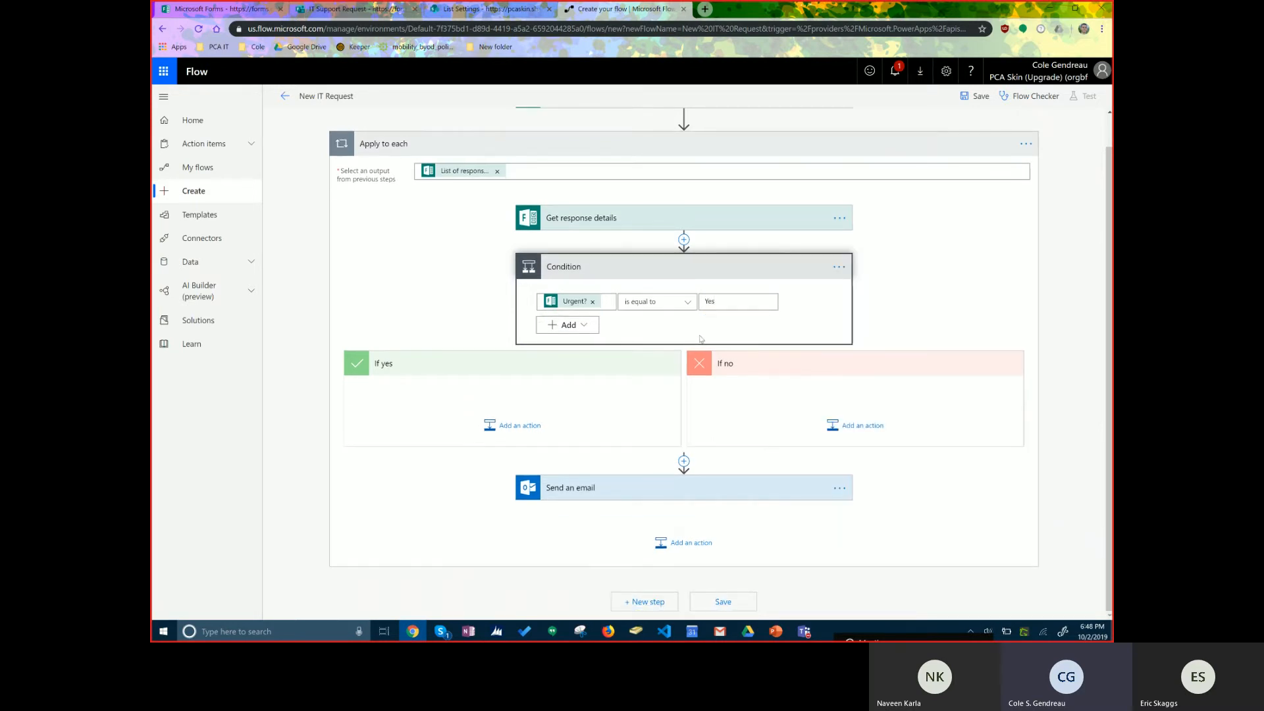
- Add an Office 365 Outlook Send an email action to the If yes branch, addressed to the suggested contact
left_click(507, 425)
type("send")
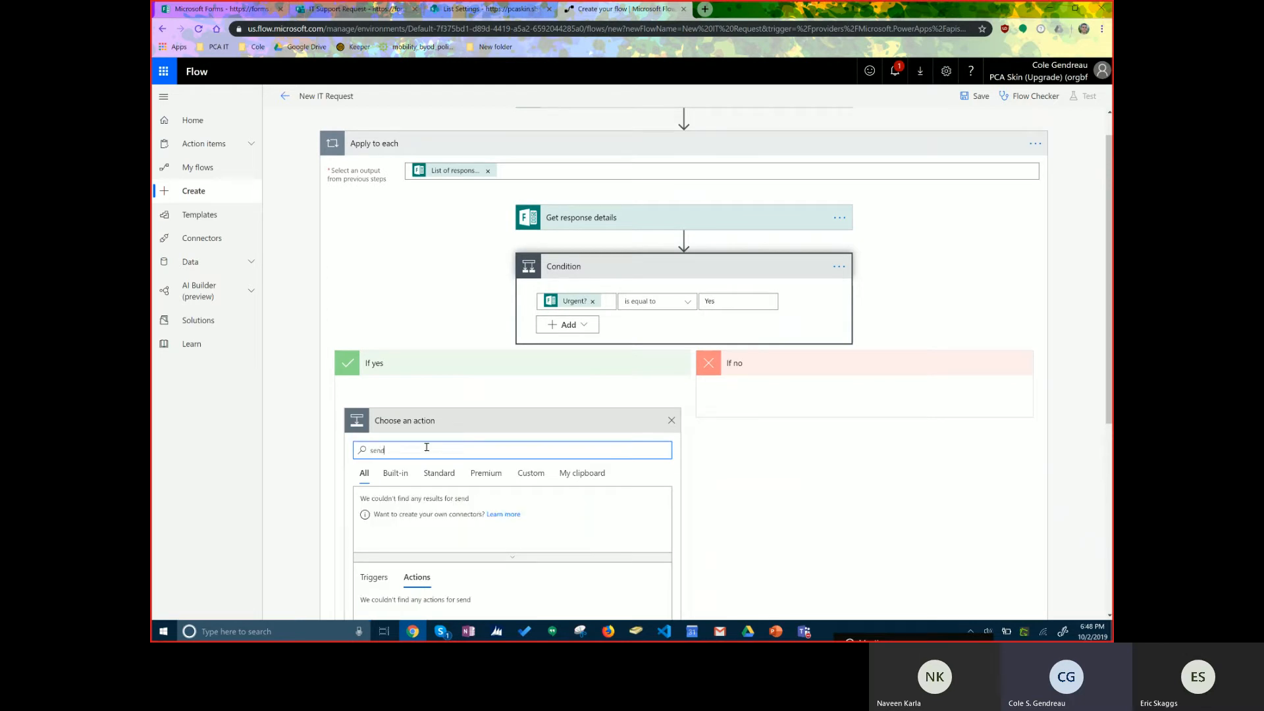
type(" em")
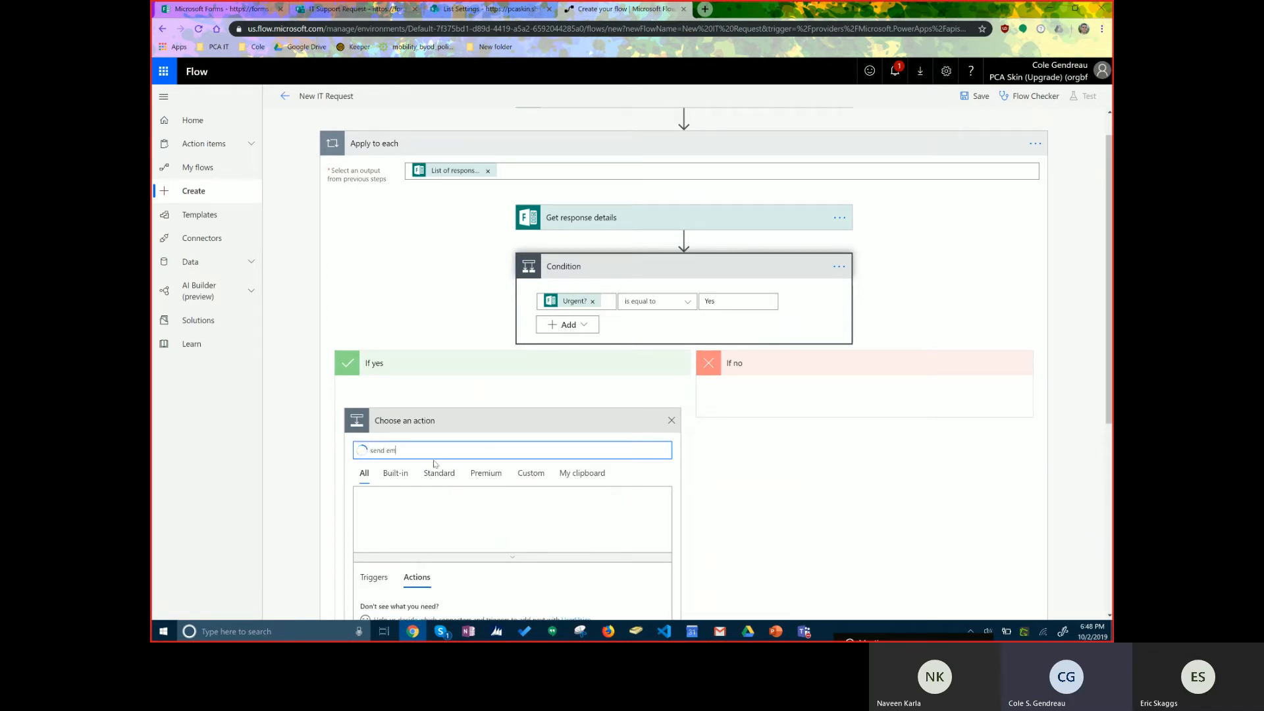
scroll(471, 456, "down", 3)
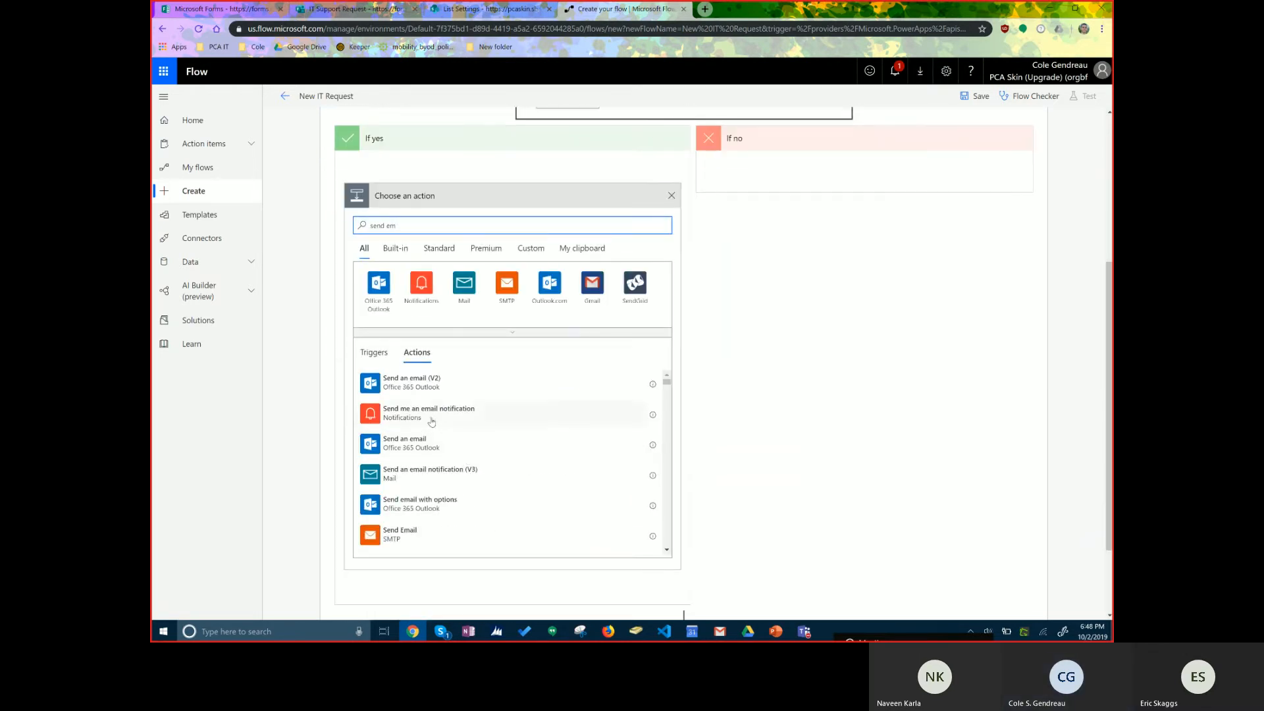
left_click(423, 438)
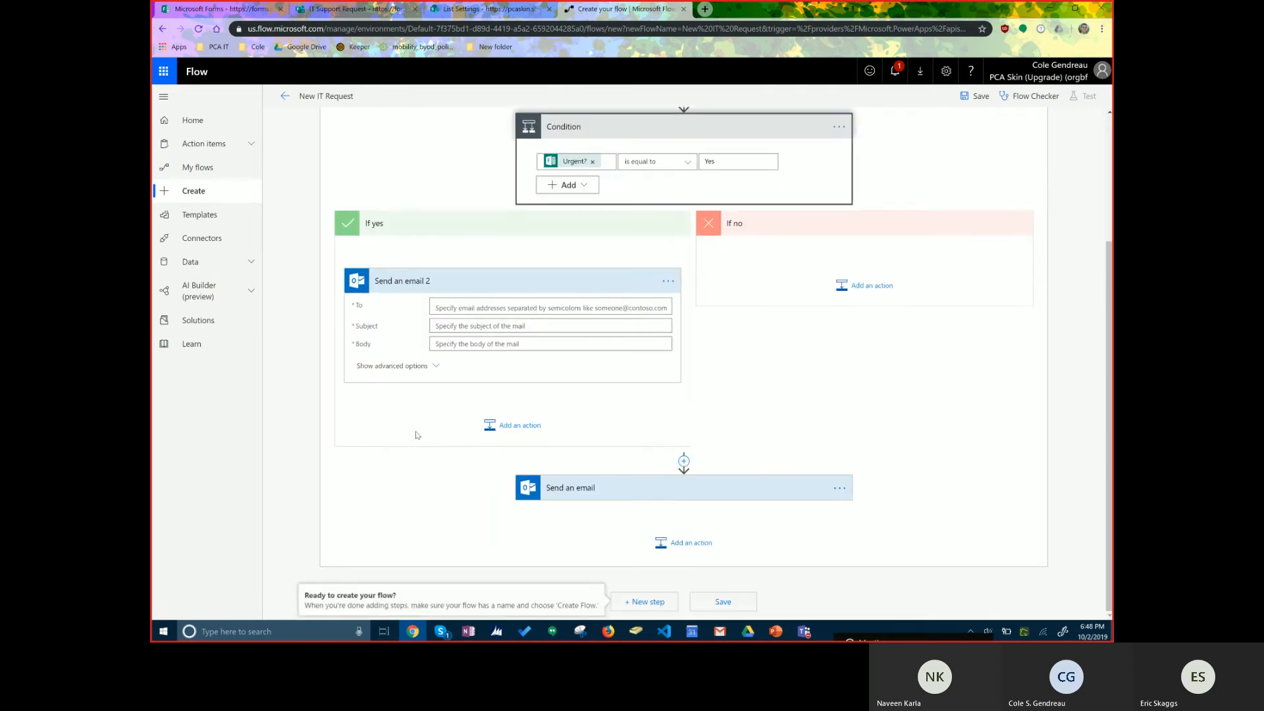
left_click(455, 307)
type("cgen")
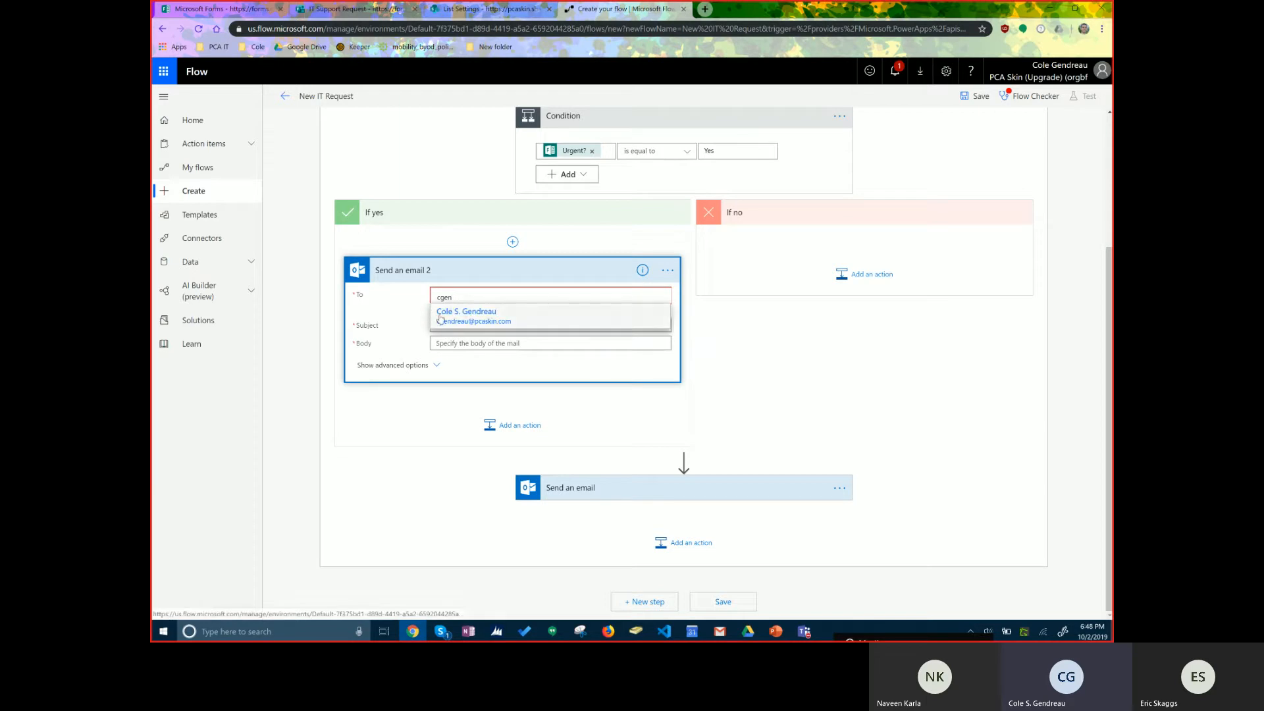
left_click(447, 321)
- Set the email subject to 'URGENT', removing the First Name token
left_click(448, 325)
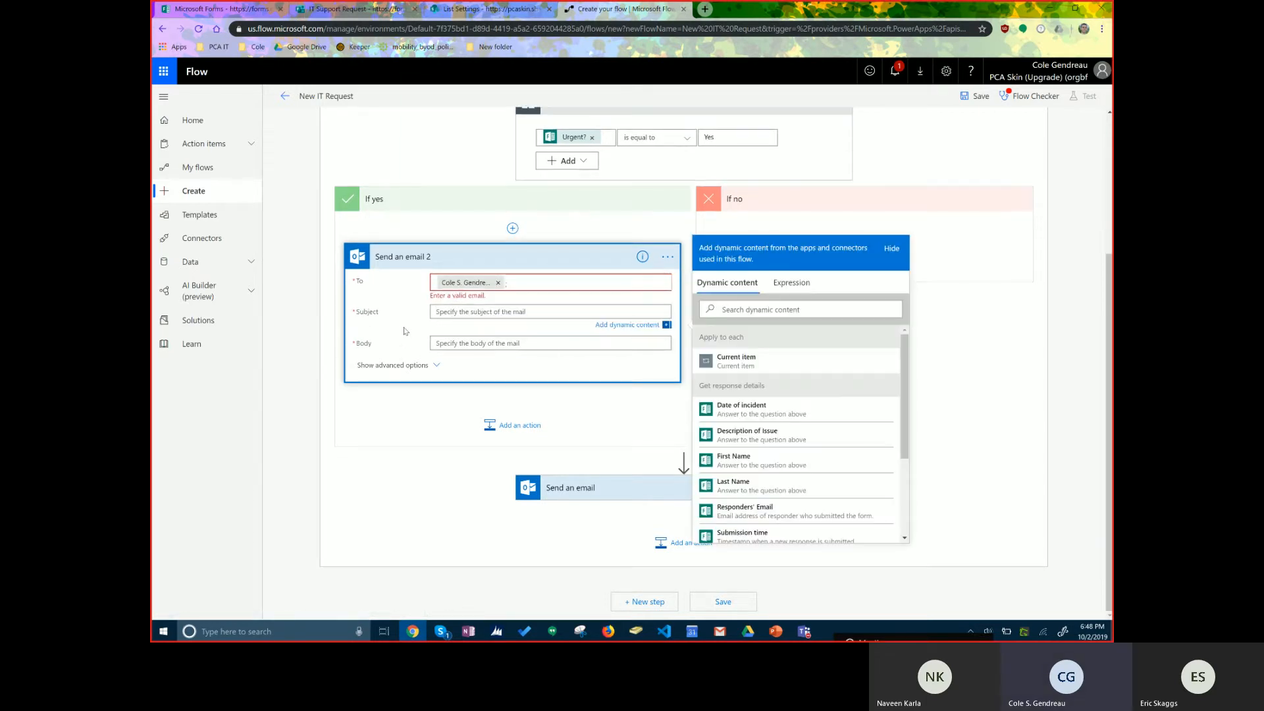
type("URGENT First Name")
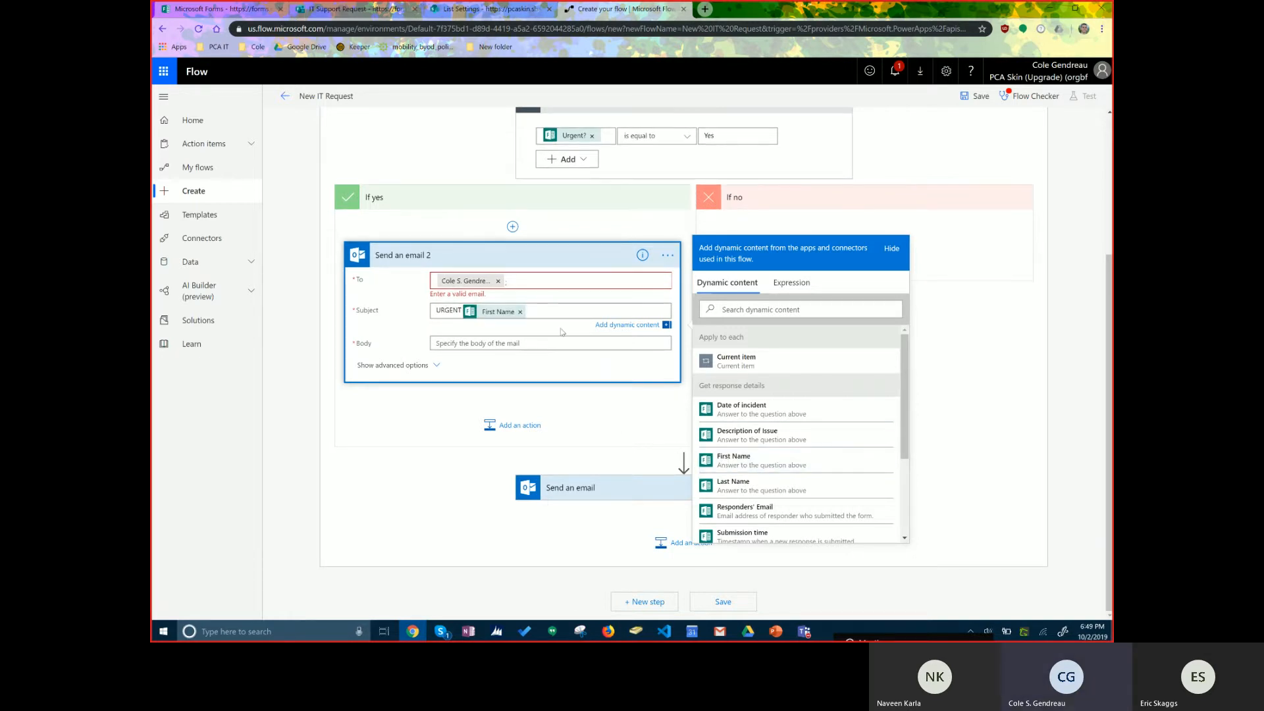
double_click(526, 318)
left_click(520, 311)
scroll(574, 264, "up", 3)
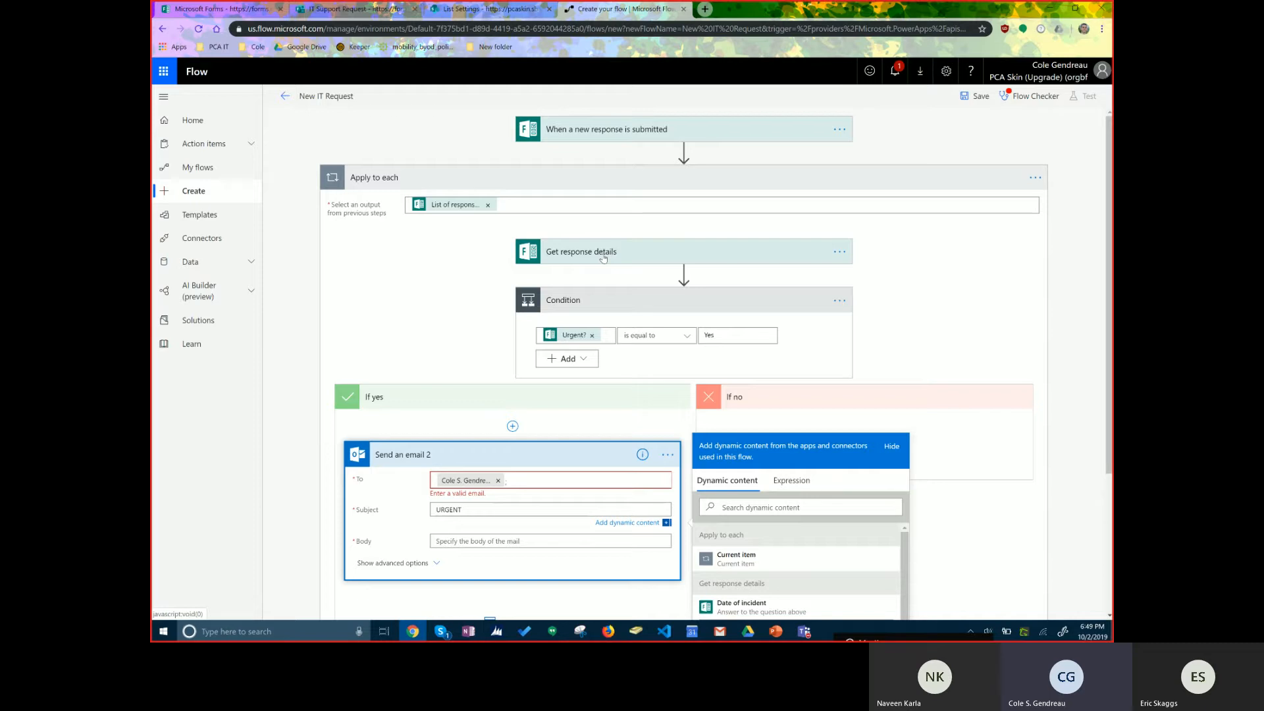
scroll(474, 354, "down", 3)
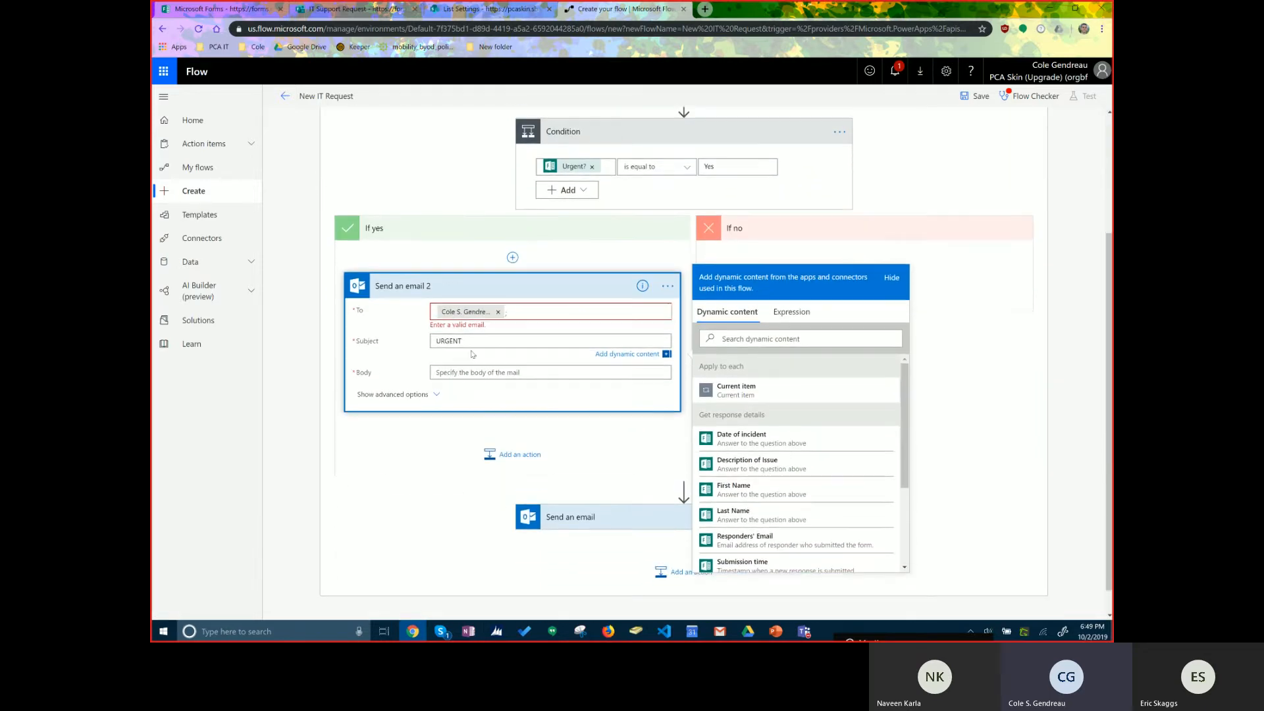
- Start the body with First Name and Last Name followed by 'has submitted an urgent case.'
left_click(460, 377)
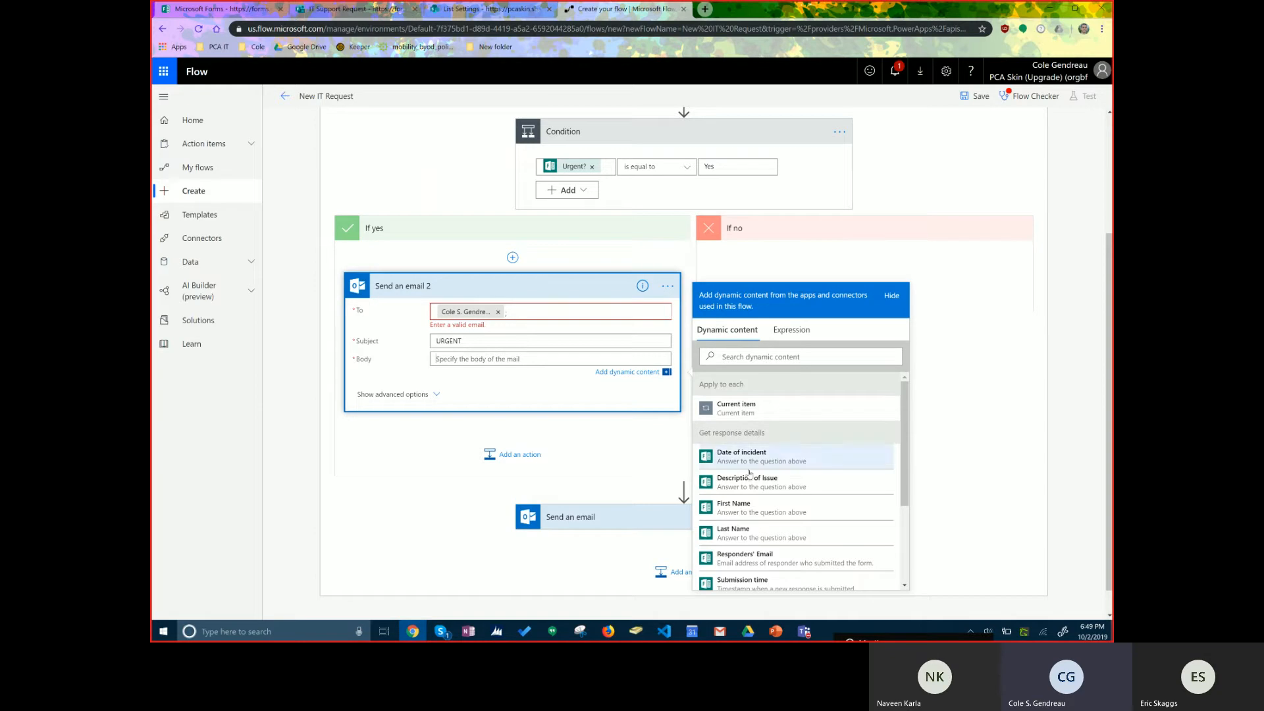
scroll(764, 471, "down", 2)
scroll(765, 478, "up", 2)
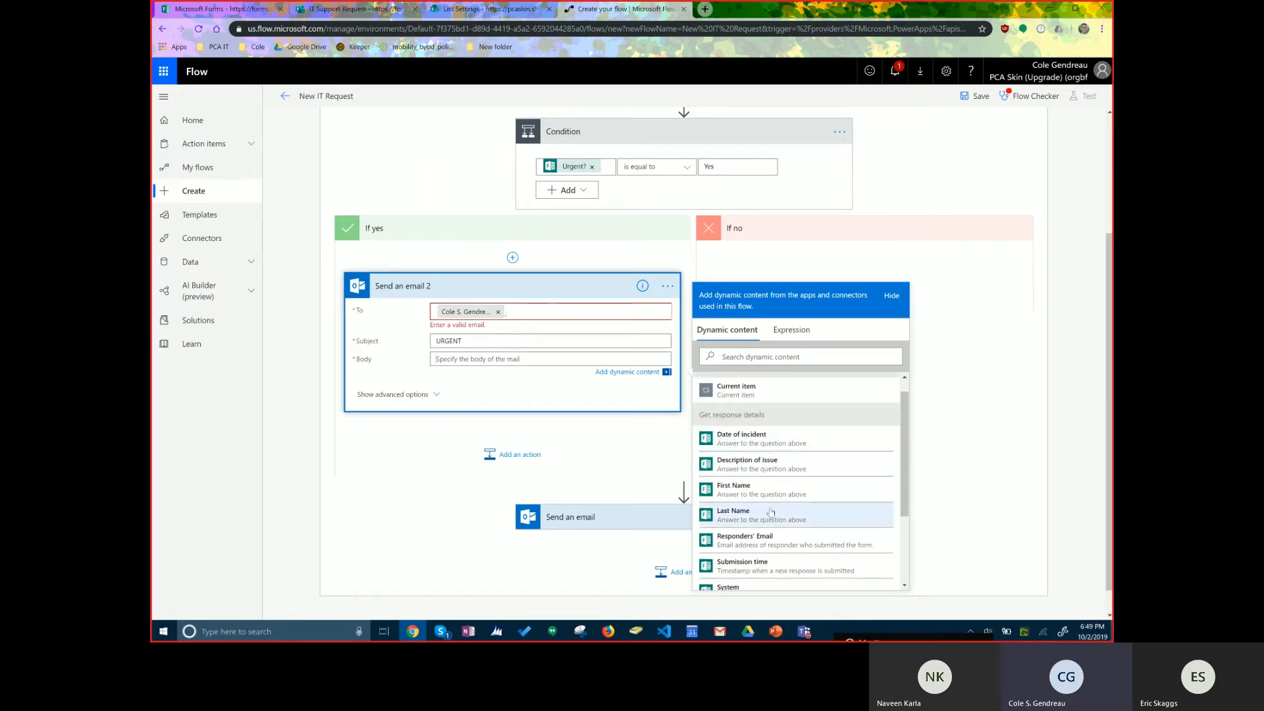
left_click(755, 494)
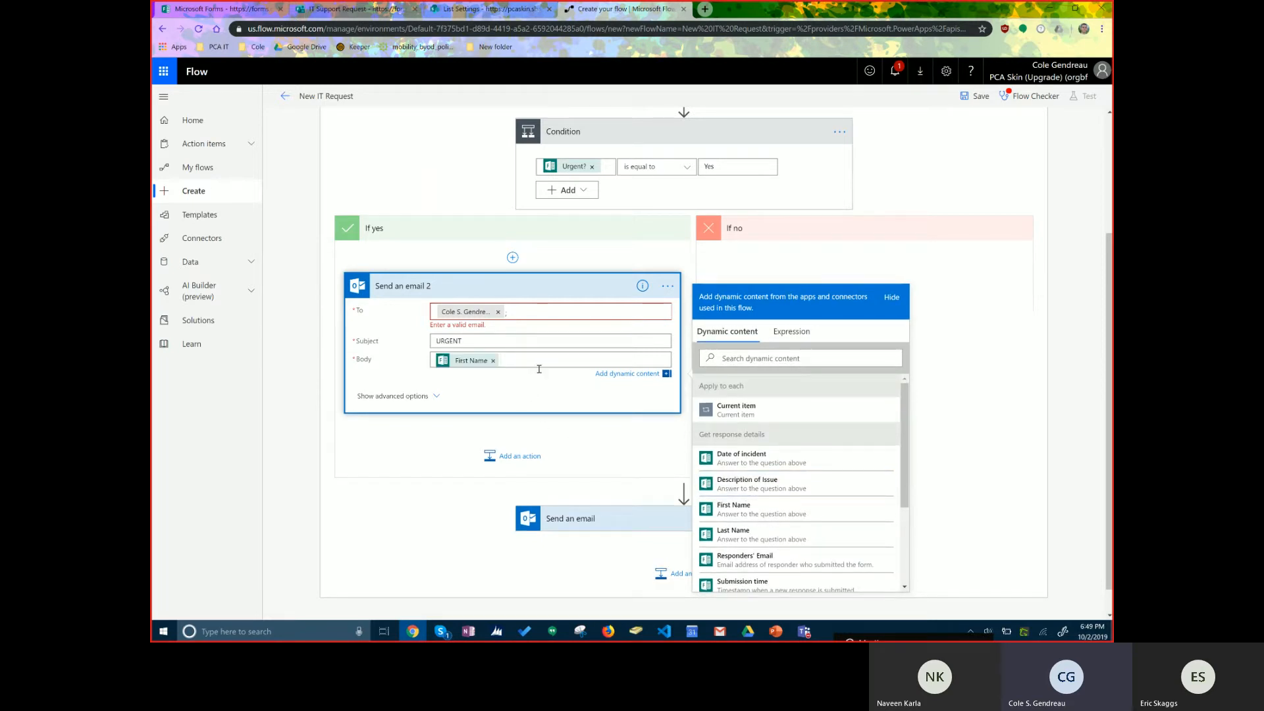
left_click(732, 531)
type("has submitted an URurgent")
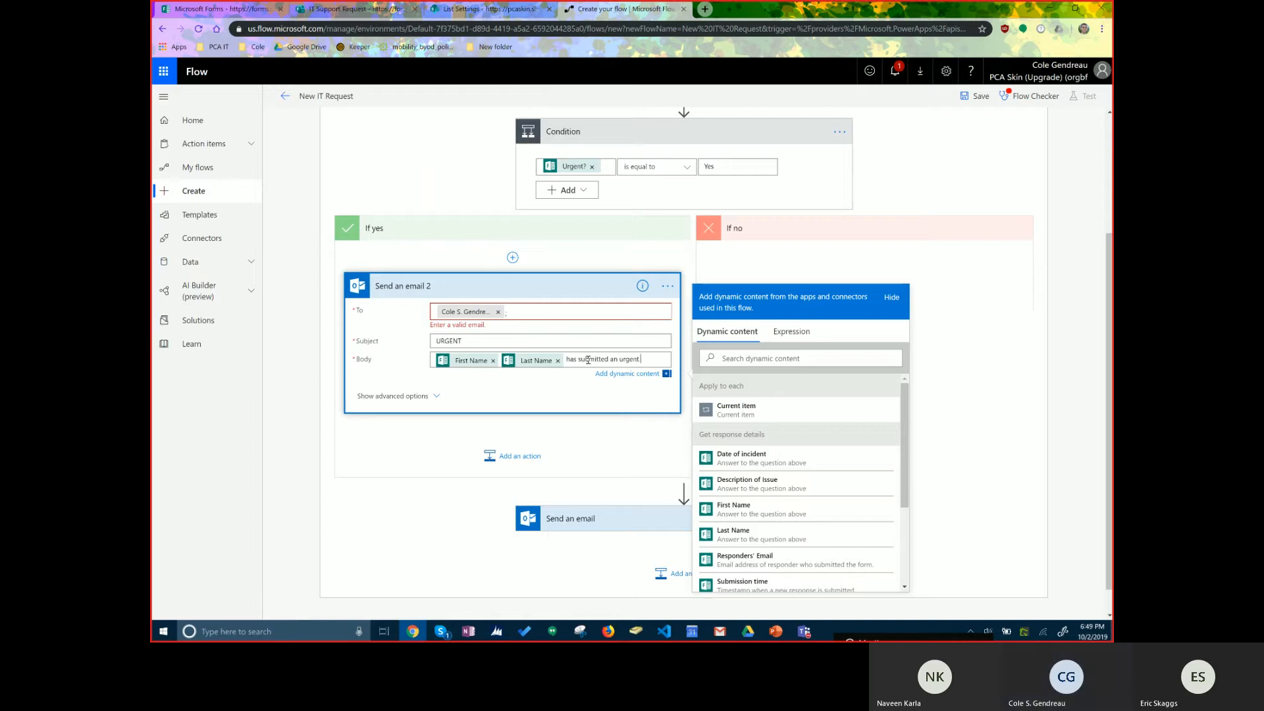
type(" case.")
key("Return")
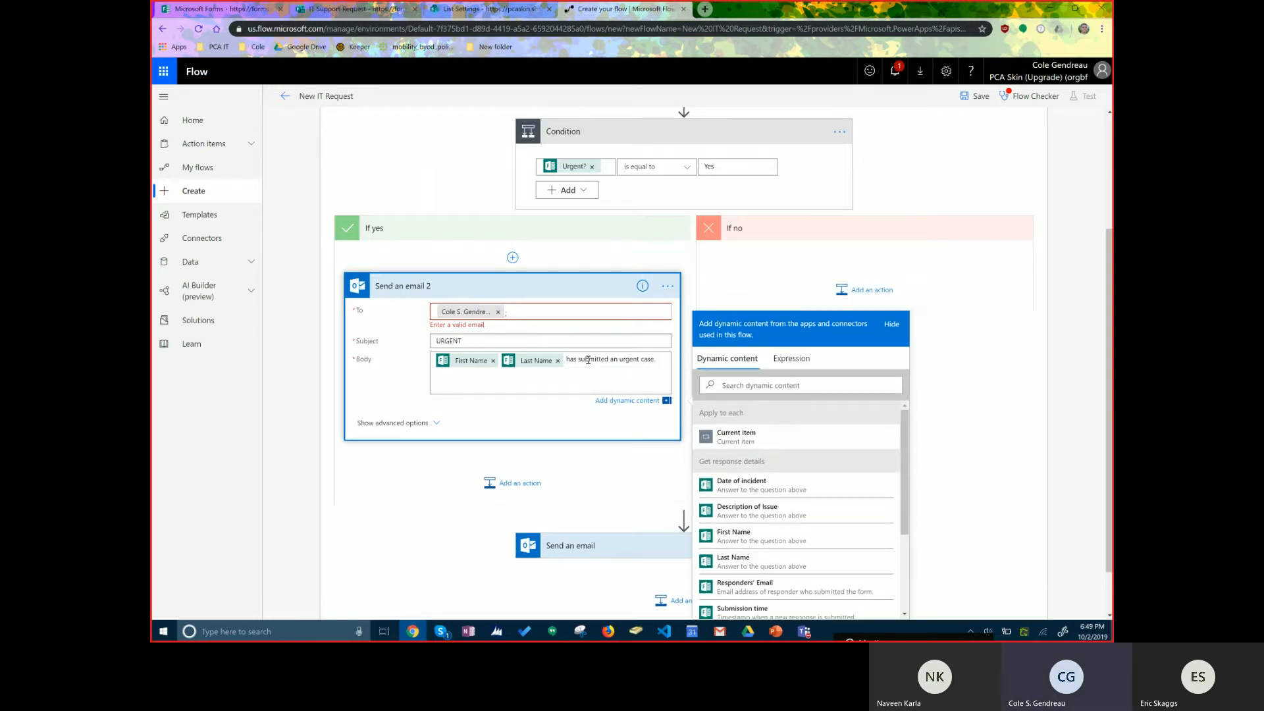
- Add 'Subject:' with Ticket Title, then Description of Issue on its own line
scroll(724, 520, "down", 3)
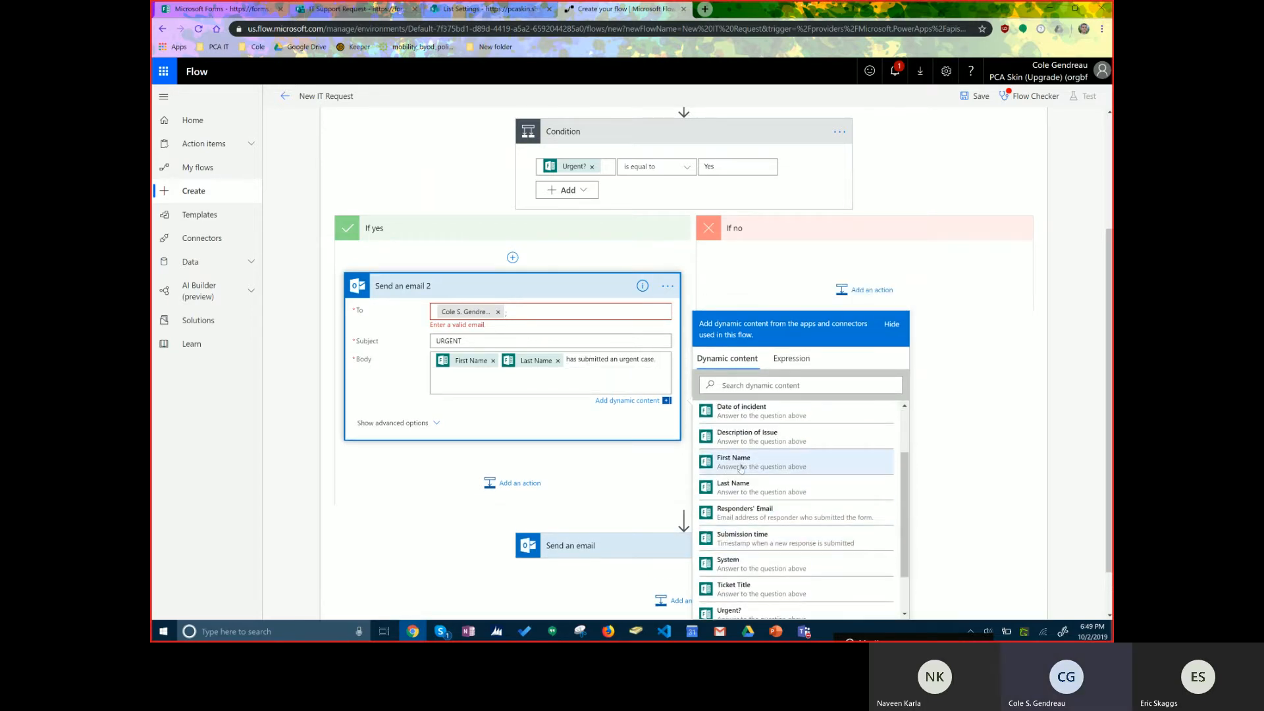
scroll(750, 553, "down", 2)
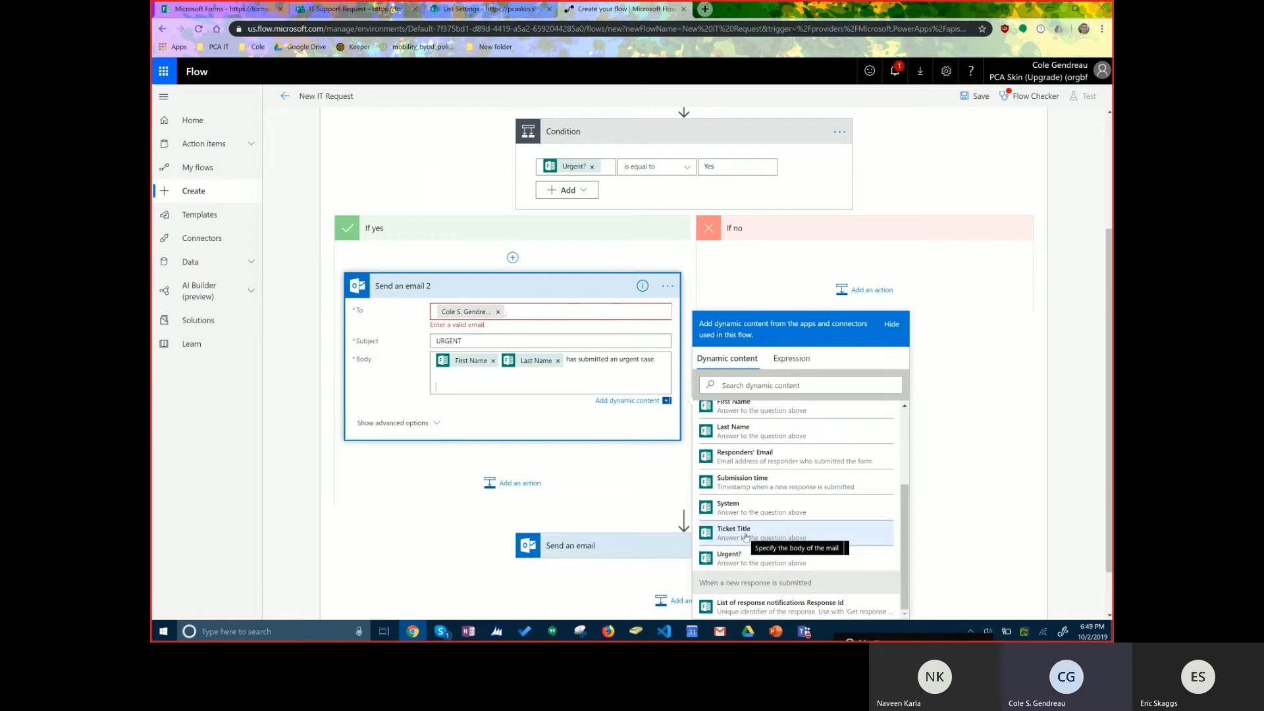
type("Subjet")
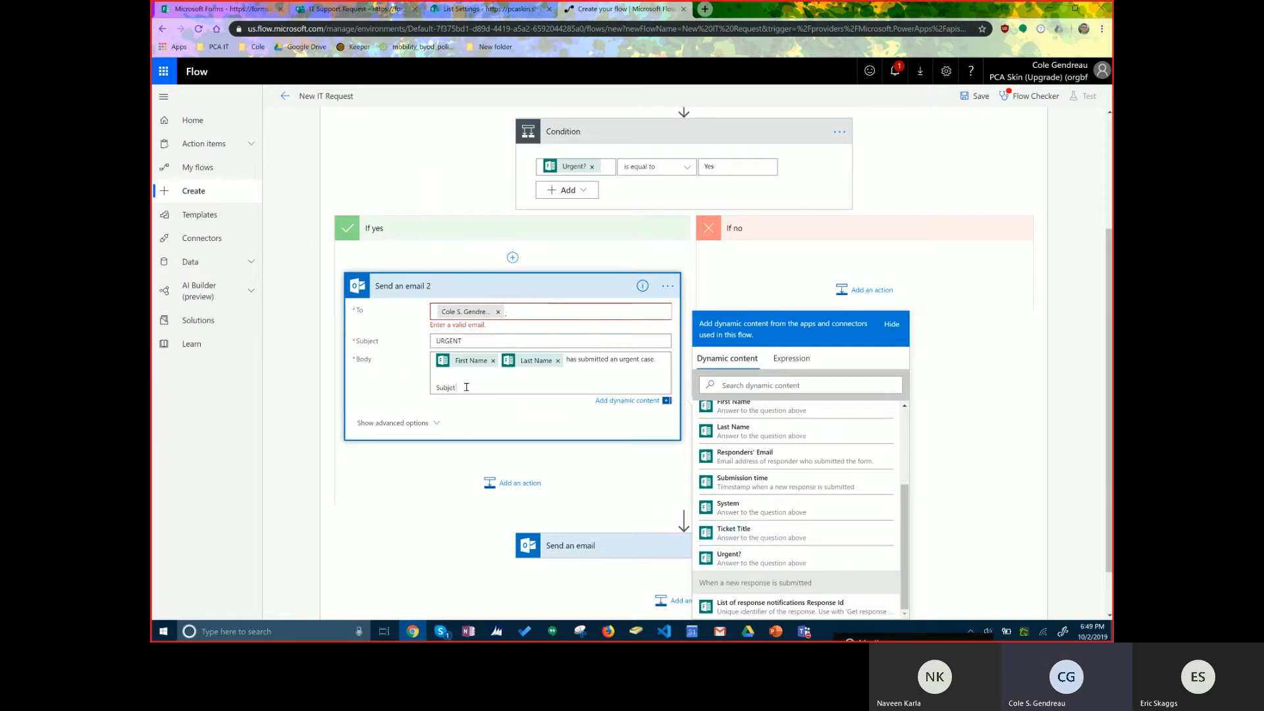
type(":")
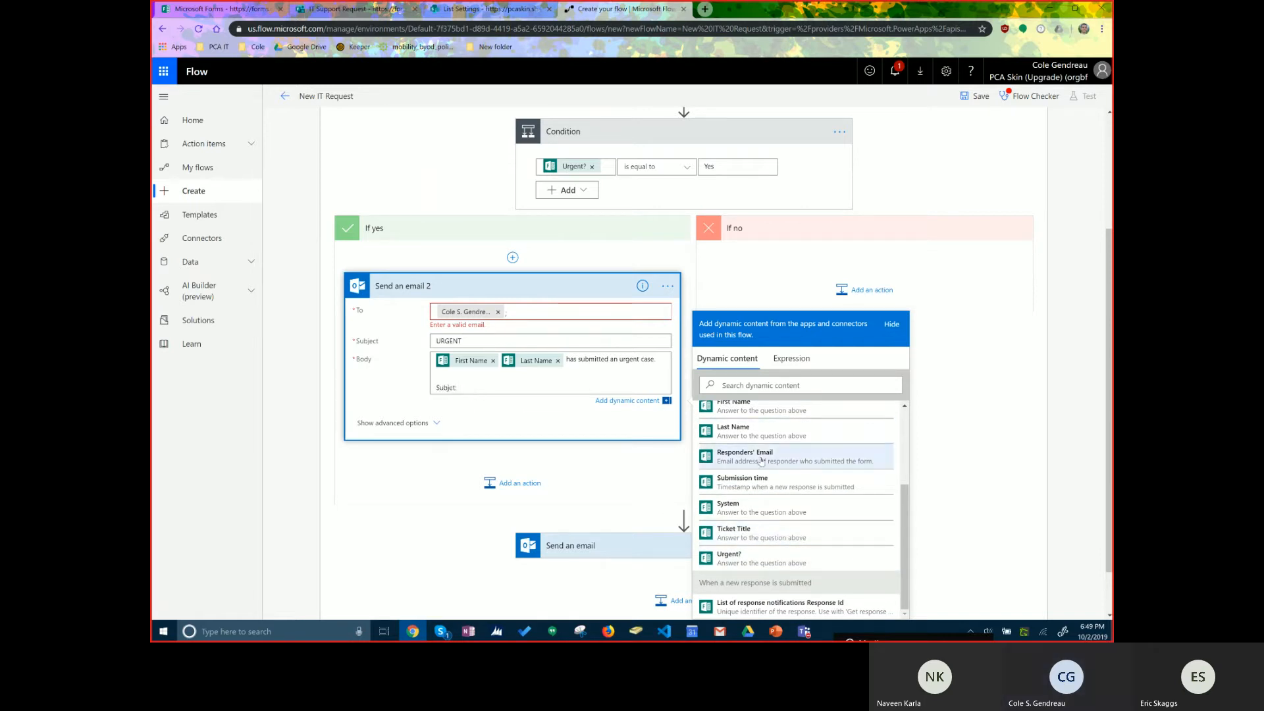
left_click(733, 531)
key("Return")
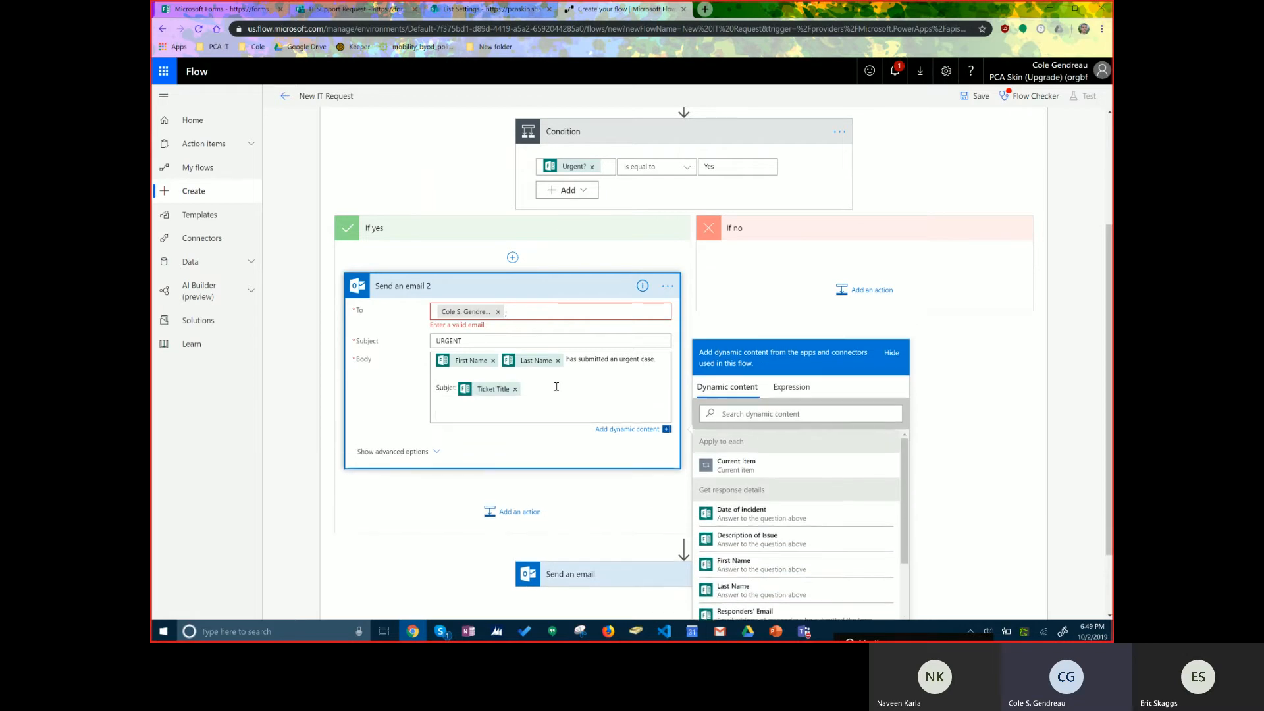
scroll(731, 505, "down", 2)
left_click(738, 484)
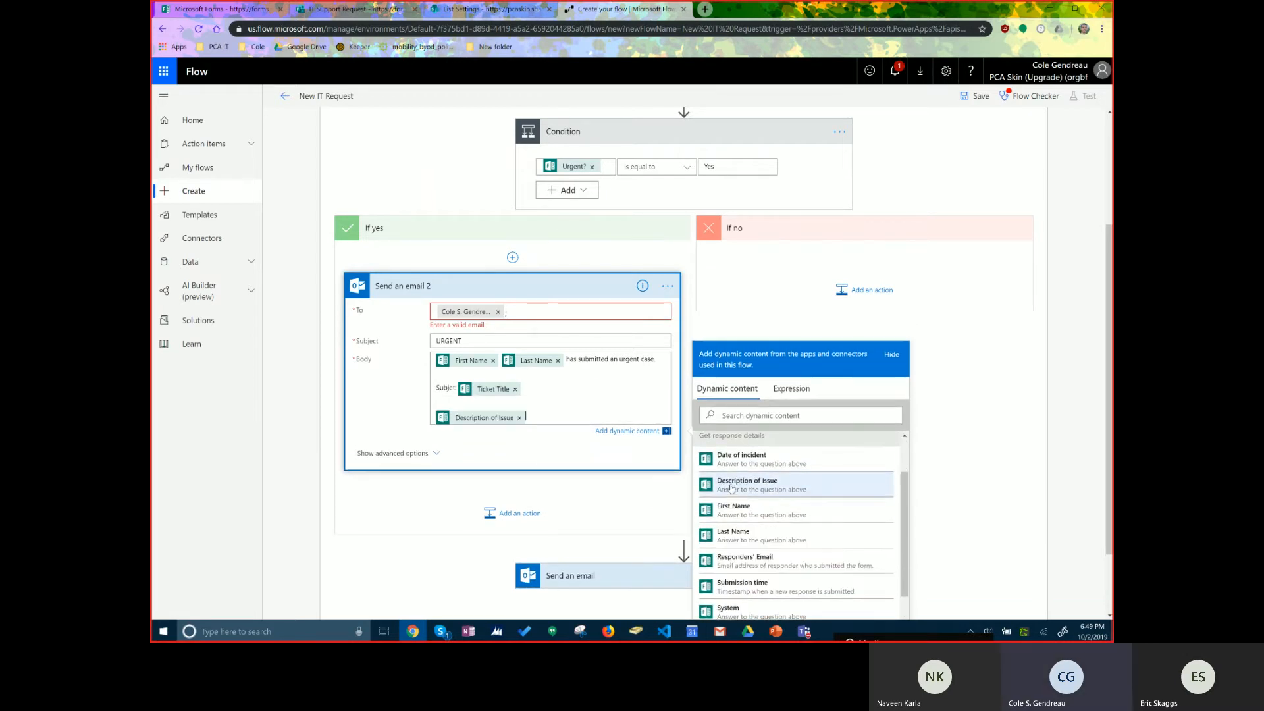
left_click(570, 486)
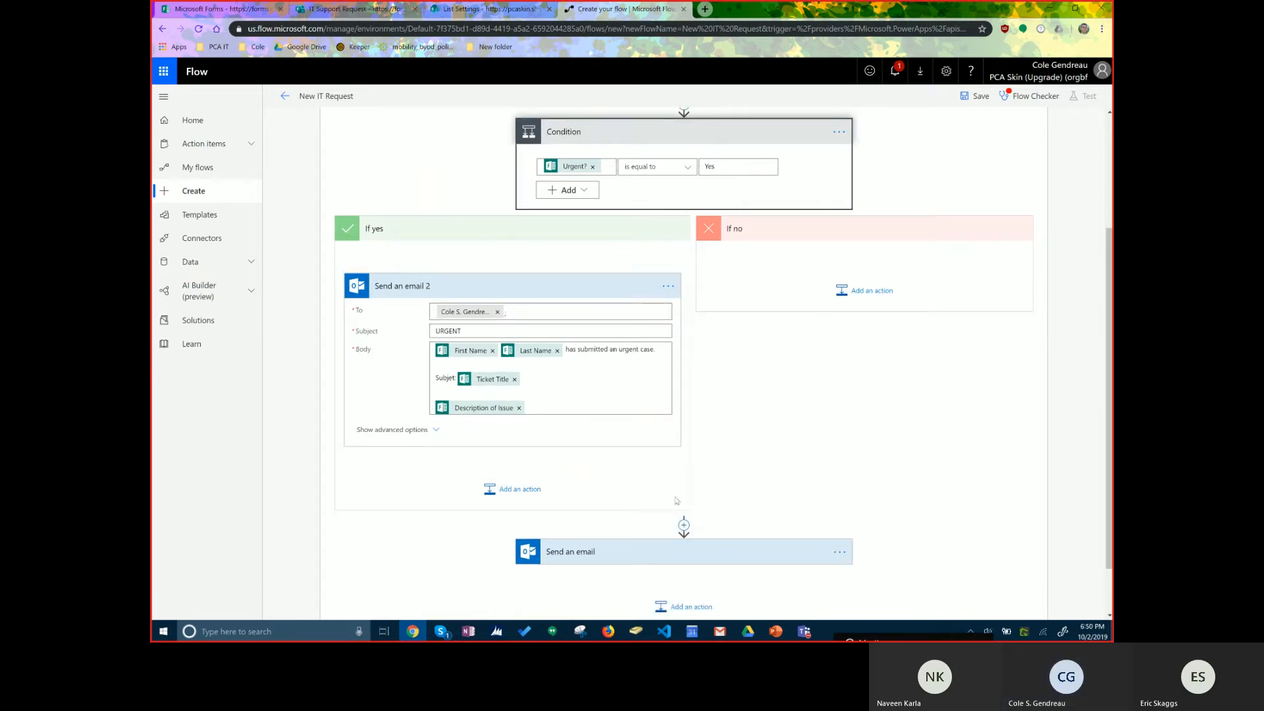
- Delete the empty Send an email step and add a new action after the Condition
scroll(676, 503, "down", 1)
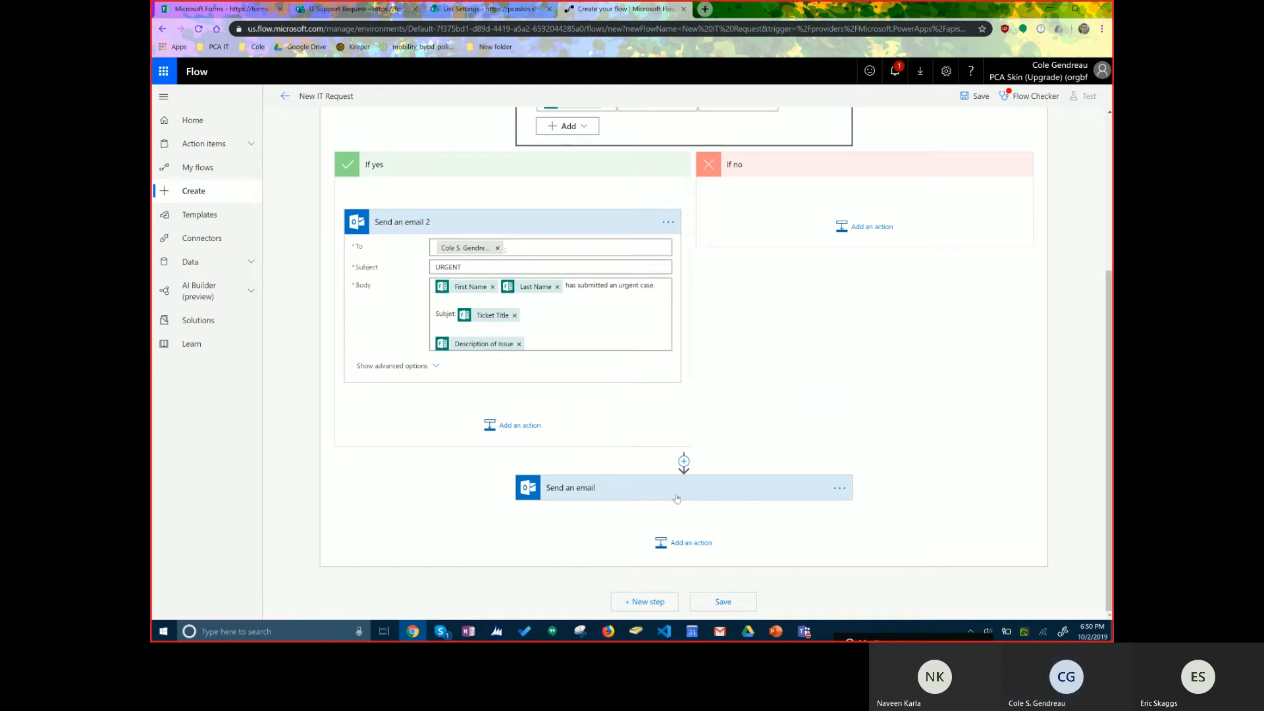
left_click(748, 481)
left_click(839, 487)
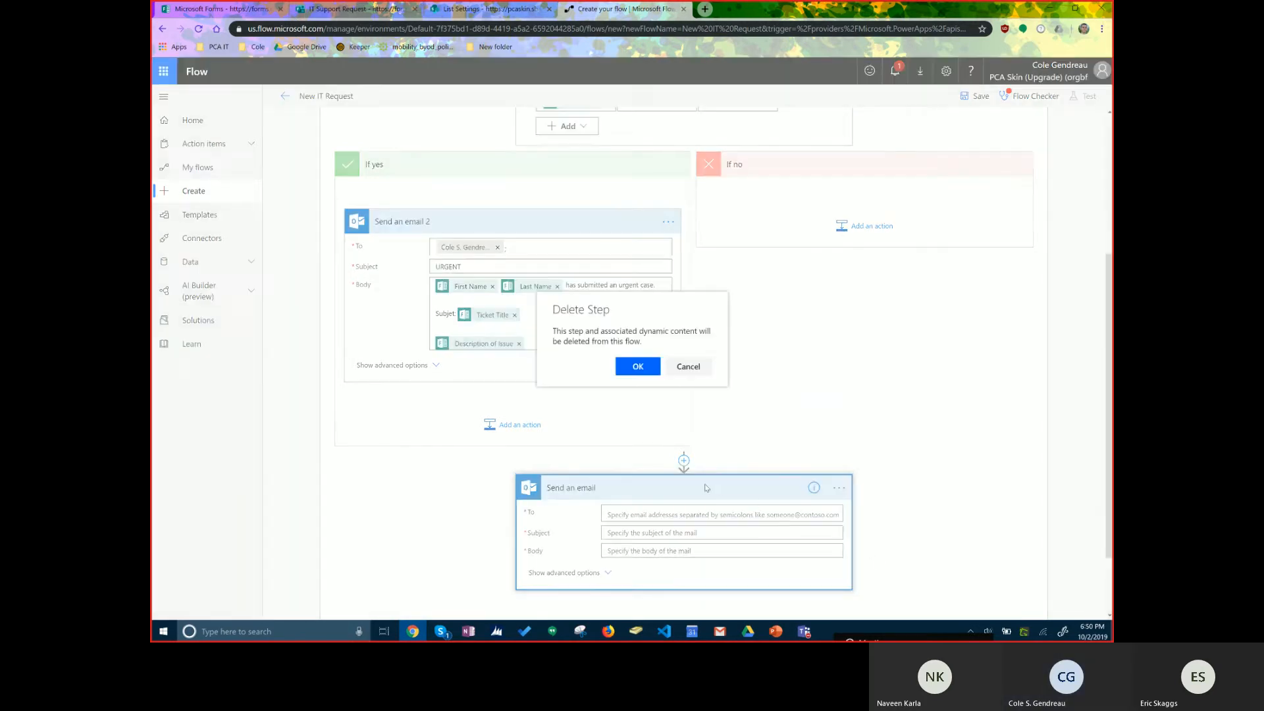
left_click(642, 369)
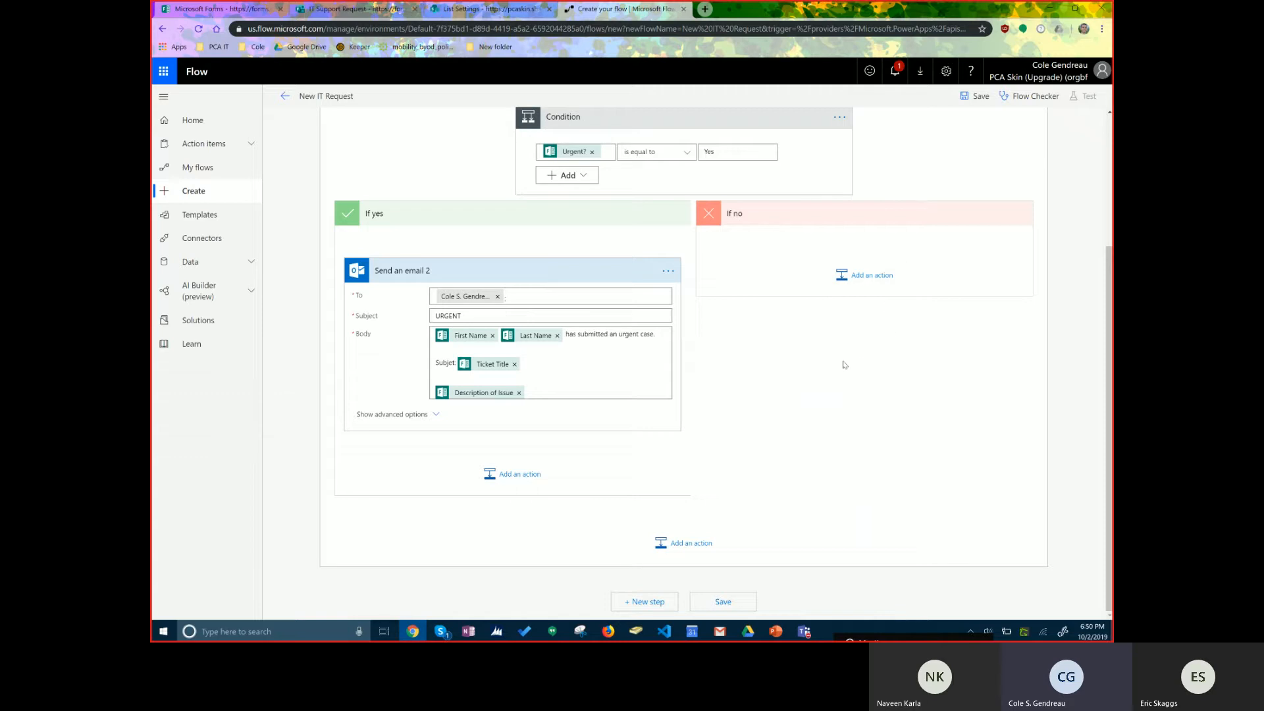
left_click(696, 554)
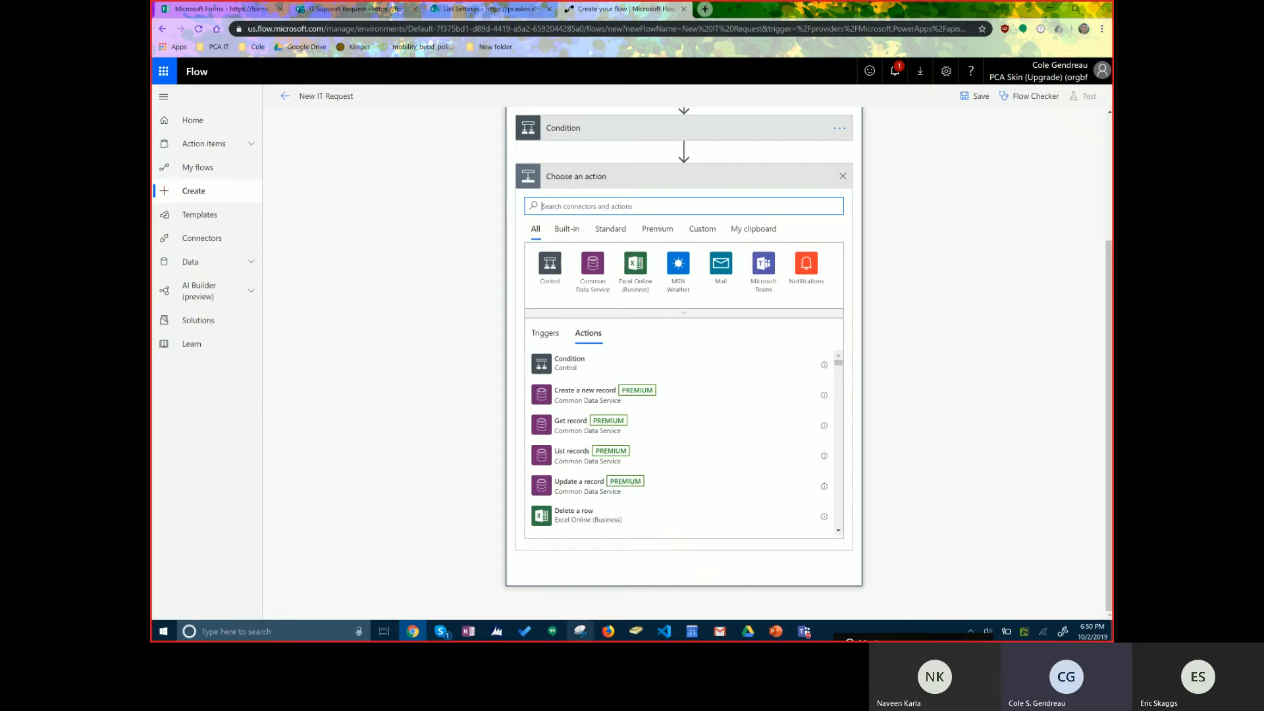
- Search for 'sharepoint' and add the SharePoint connector's Create item action after the Condition
scroll(622, 486, "up", 2)
scroll(622, 486, "up", 2)
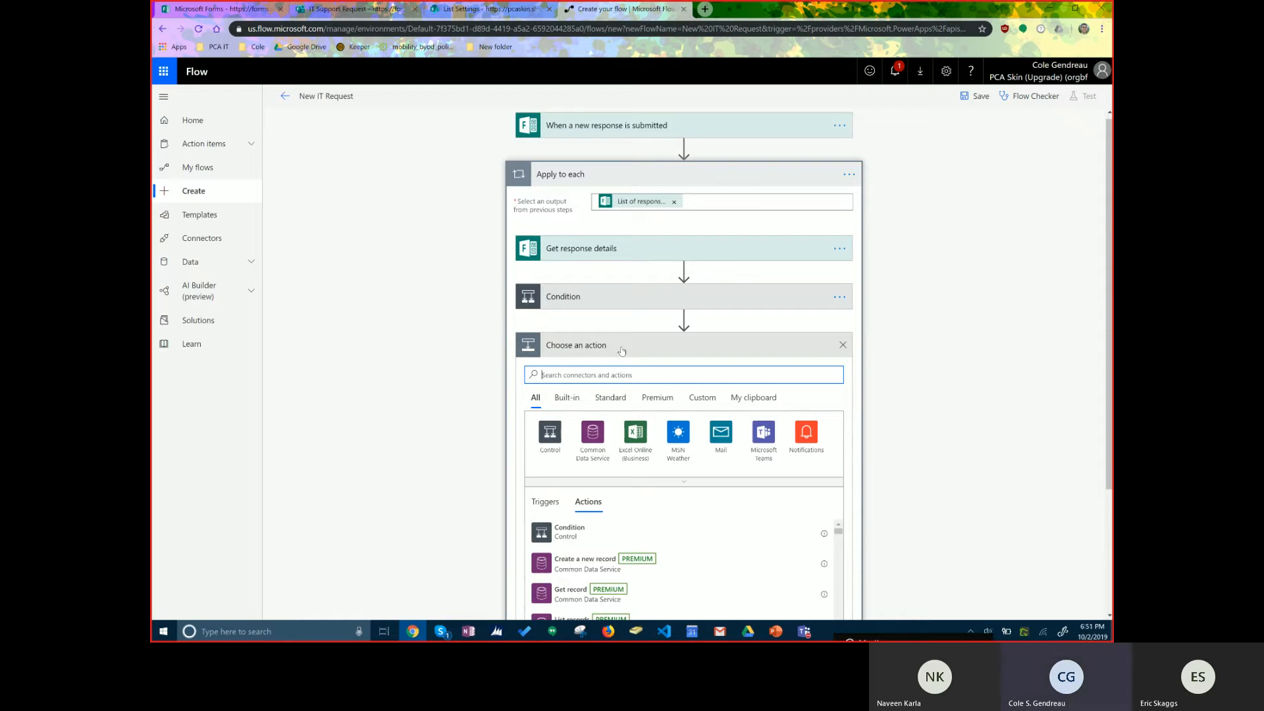
type("sharepoin")
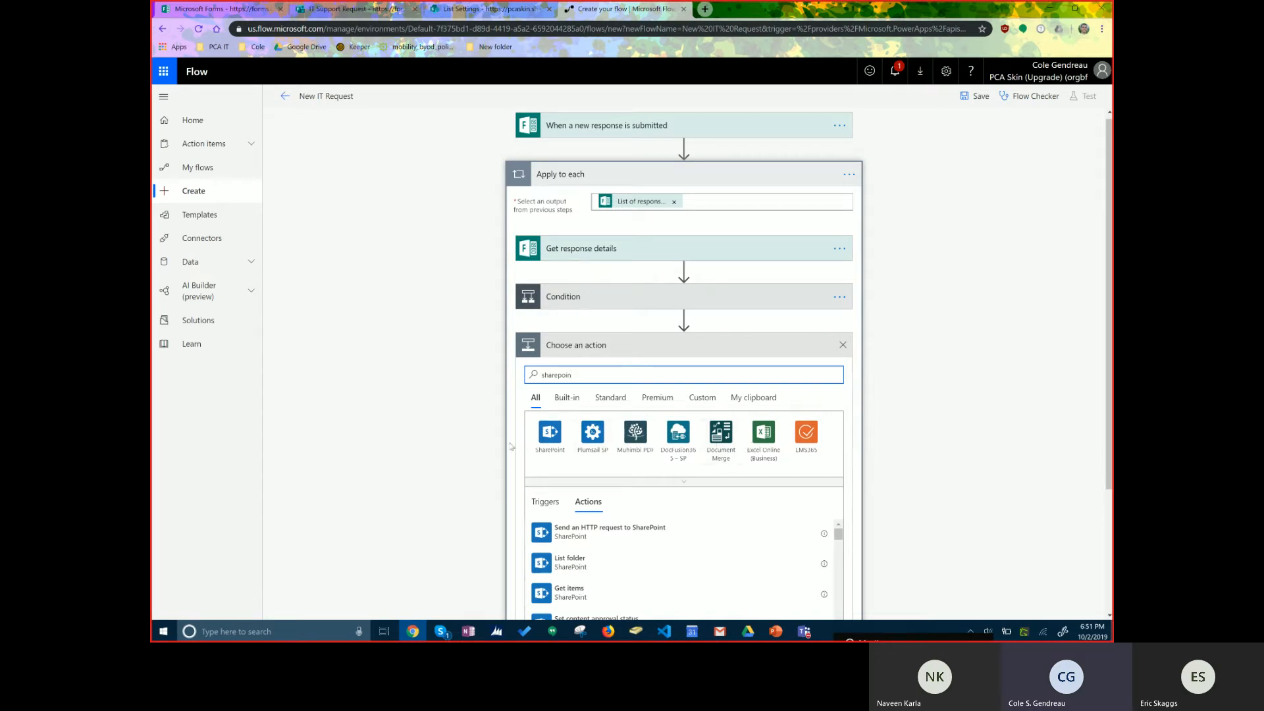
left_click(554, 443)
scroll(561, 475, "down", 2)
scroll(560, 475, "up", 2)
scroll(460, 457, "down", 3)
scroll(668, 407, "up", 1)
scroll(666, 407, "up", 1)
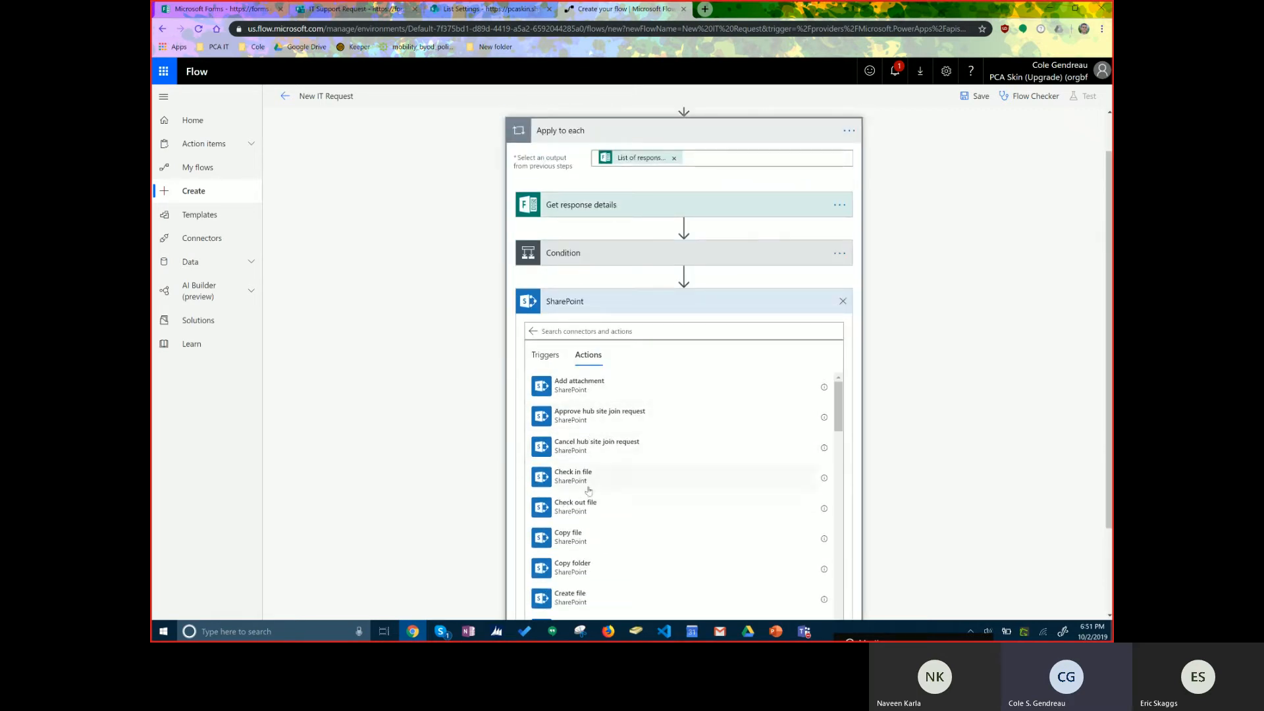
scroll(609, 474, "down", 1)
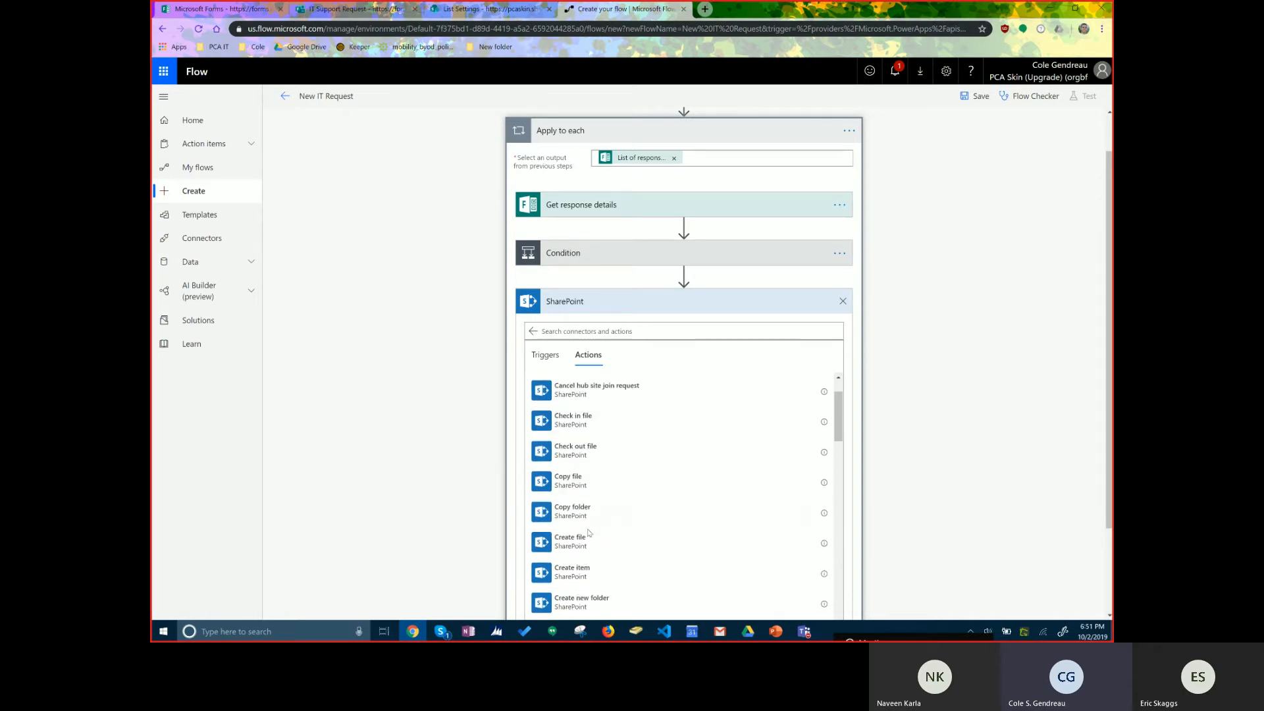
left_click(564, 327)
type("cfreate")
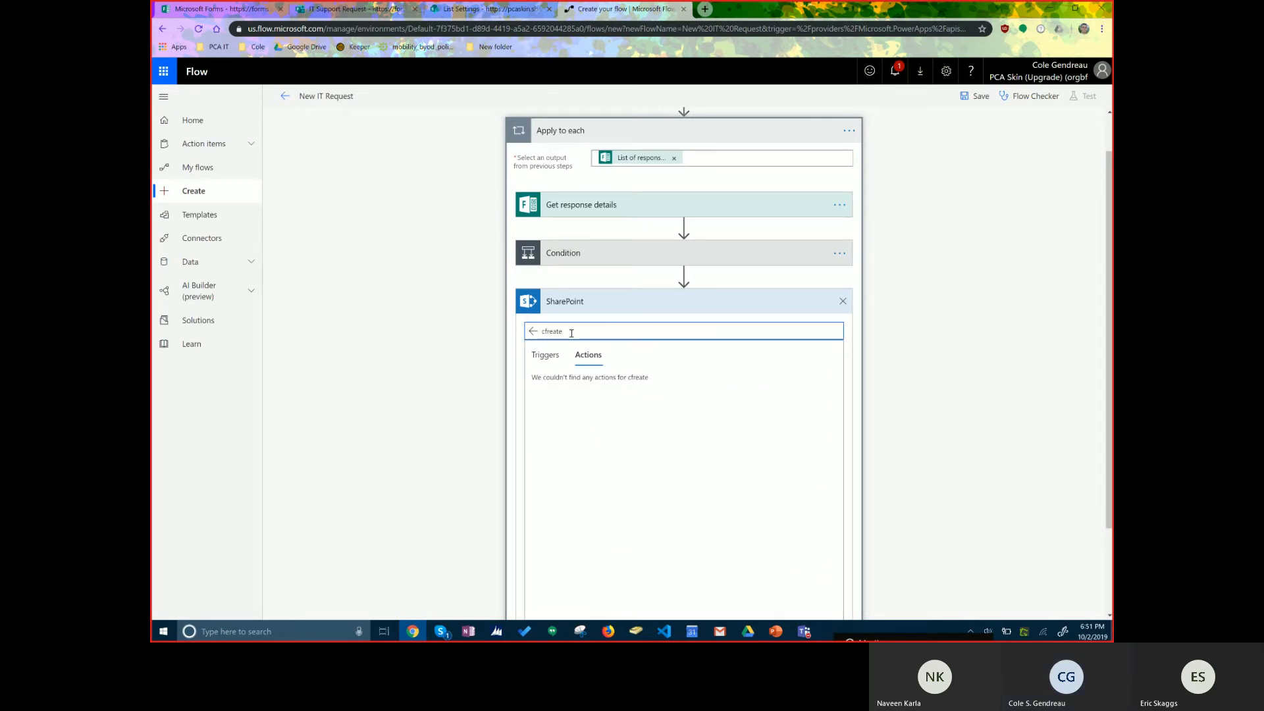
type("ate")
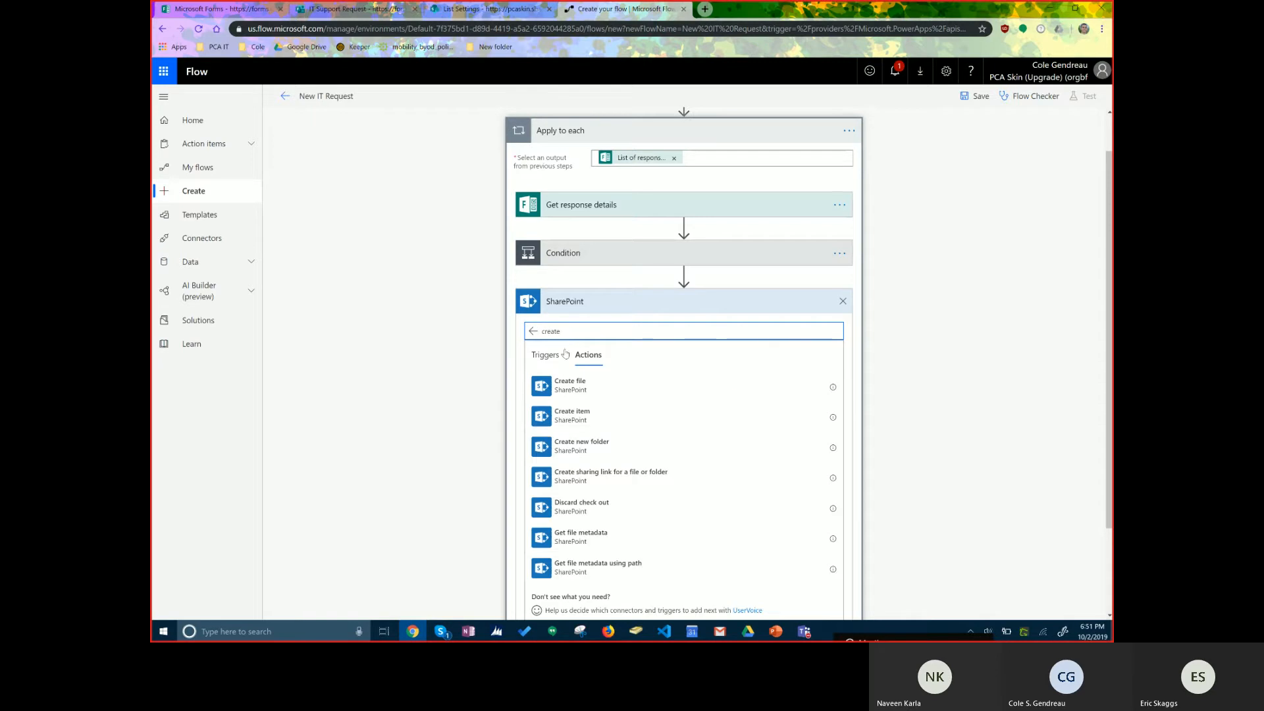
left_click(589, 422)
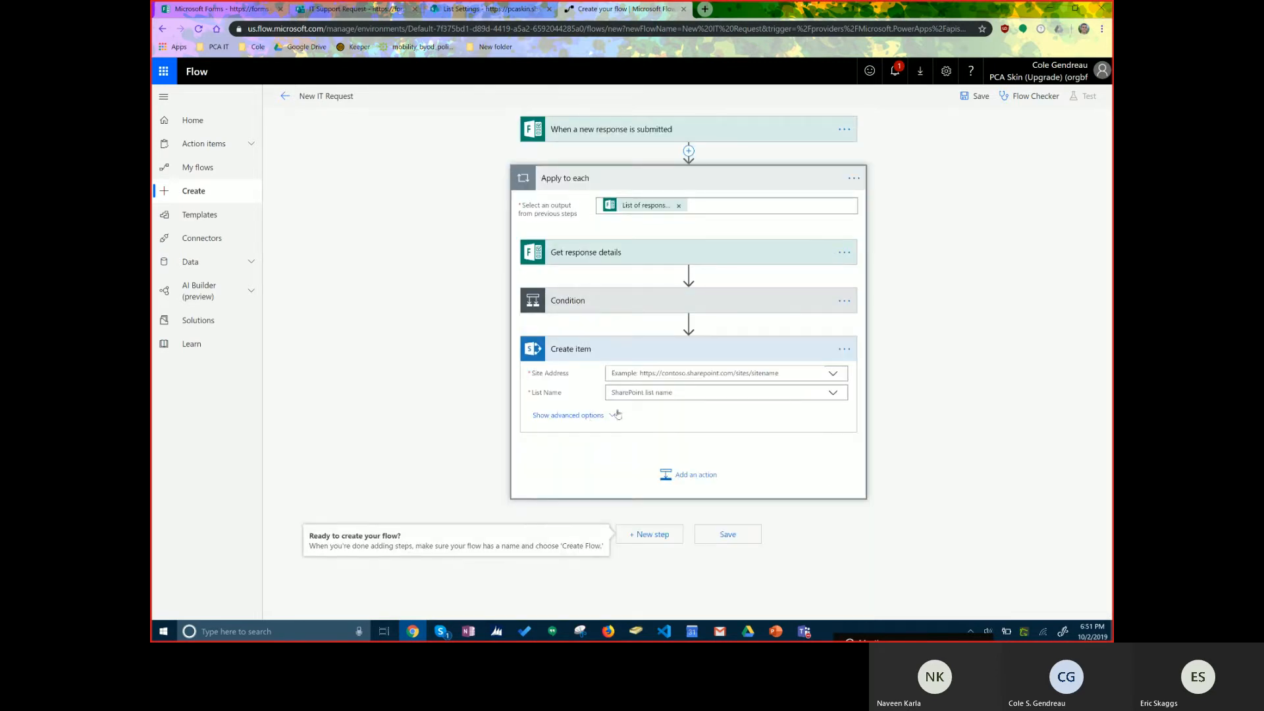
- Set Create item's Site Address to the IT site and List Name to IT Support Requests
left_click(833, 374)
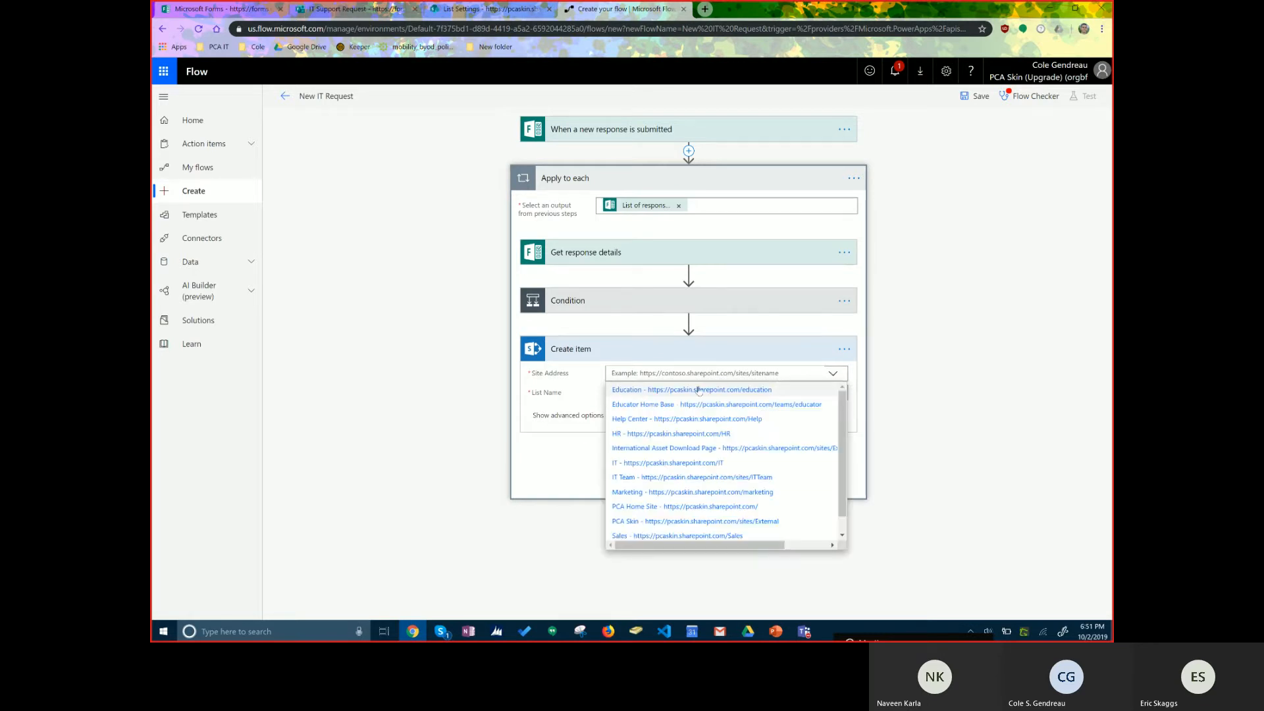
left_click(629, 464)
left_click(832, 393)
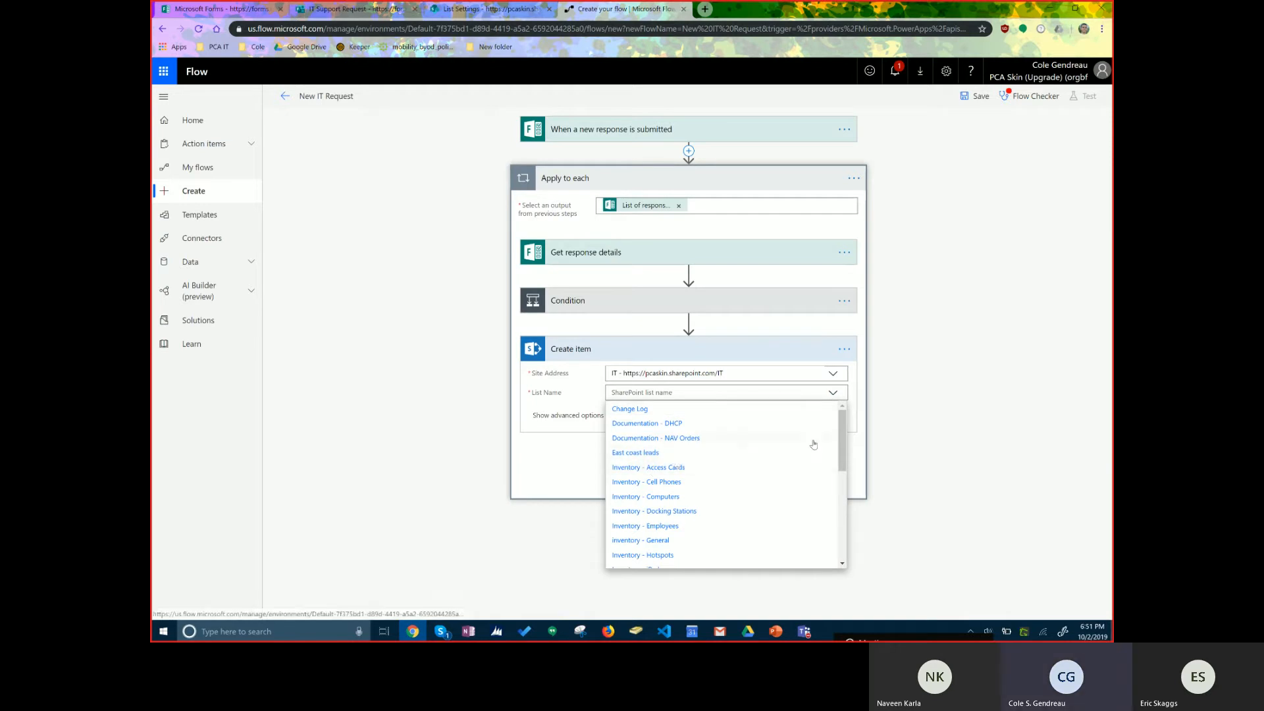
scroll(839, 465, "down", 3)
scroll(839, 465, "down", 4)
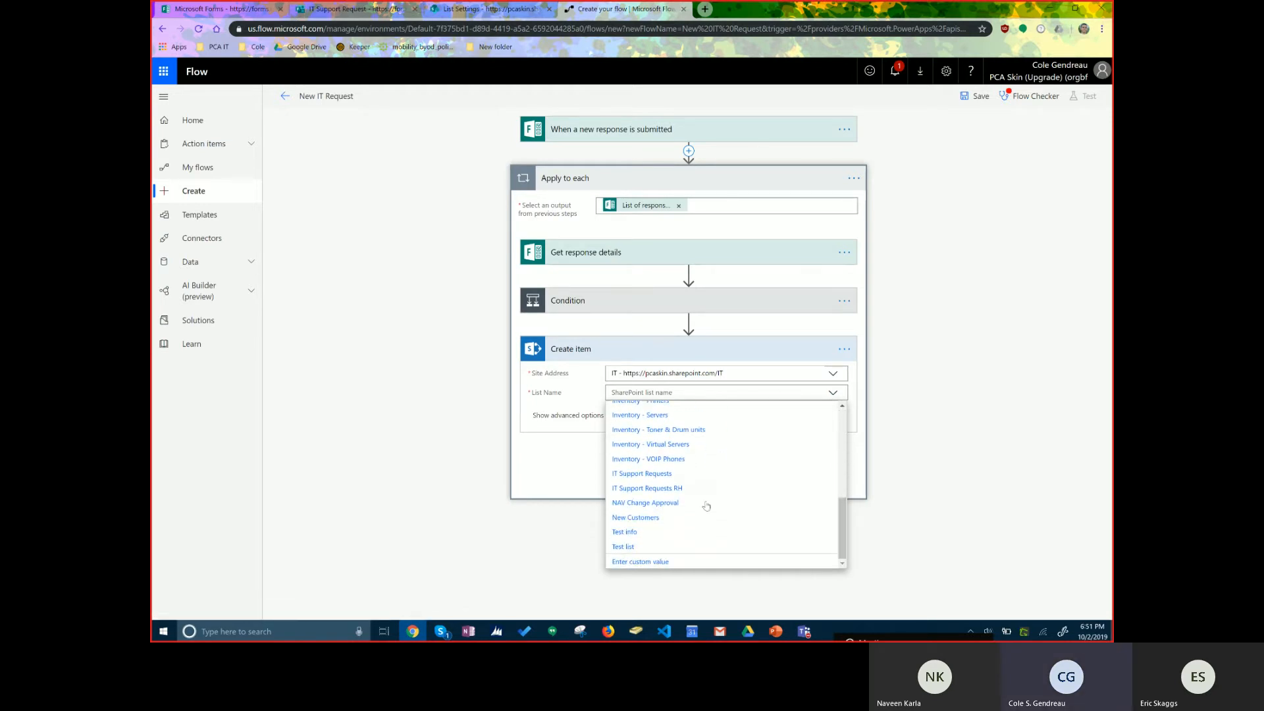
left_click(649, 476)
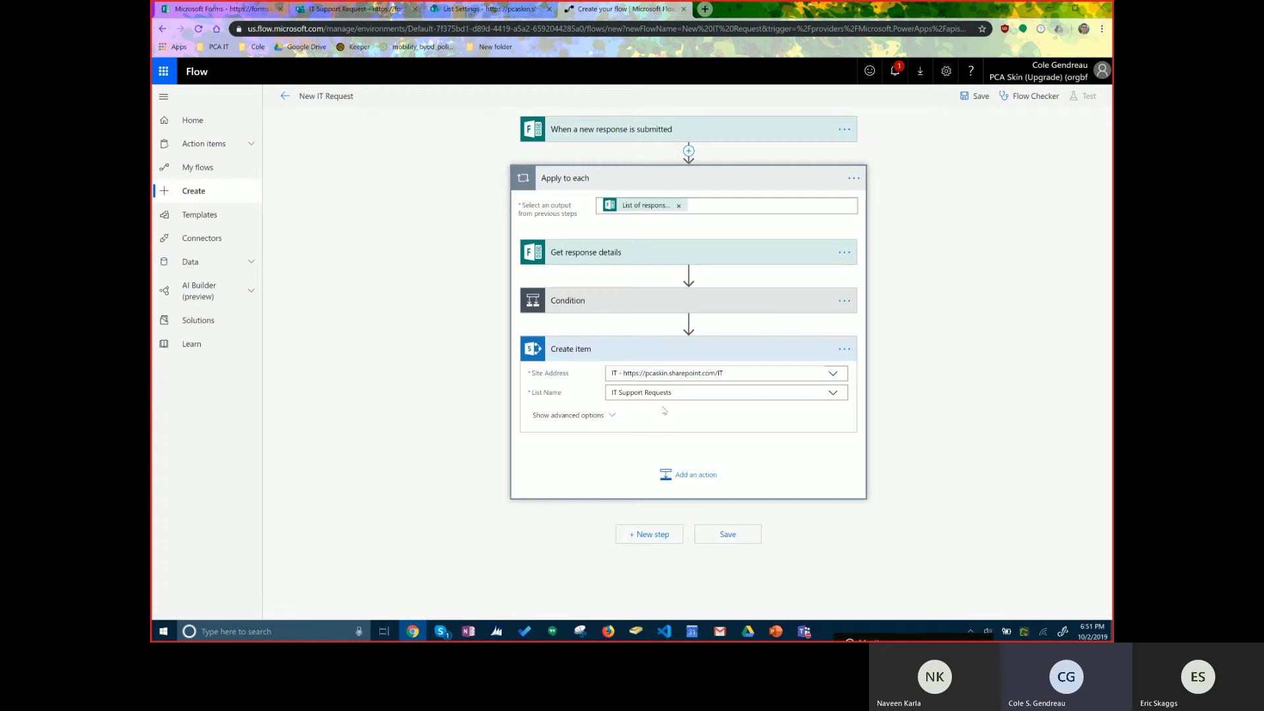
scroll(634, 470, "down", 3)
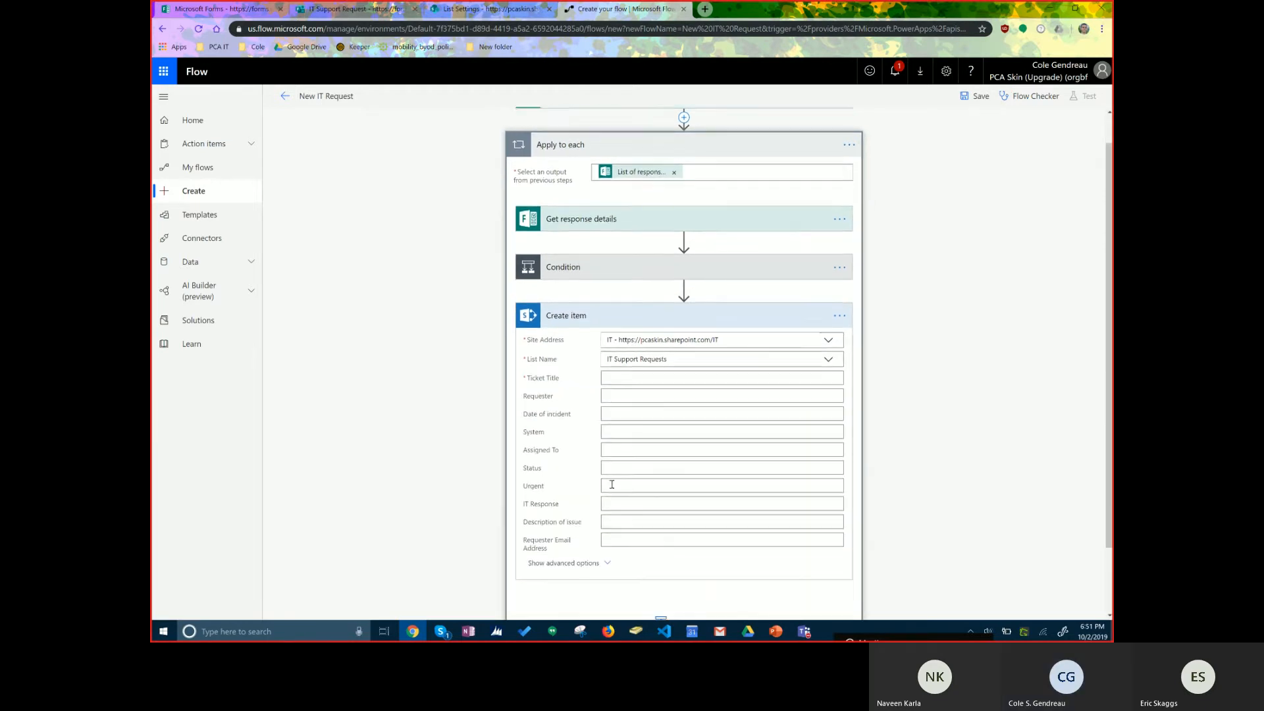
scroll(613, 425, "up", 3)
- Fill the Ticket Title column with the form's Ticket Title answer
left_click(620, 412)
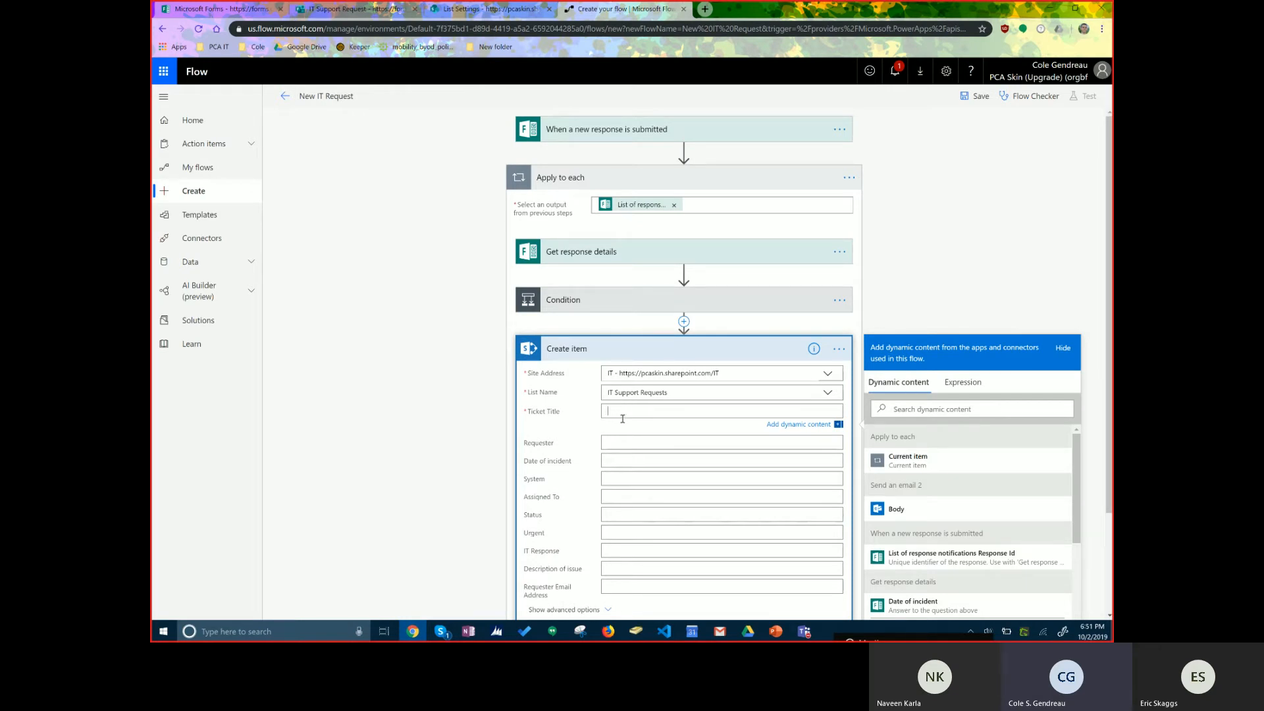
scroll(923, 479, "down", 3)
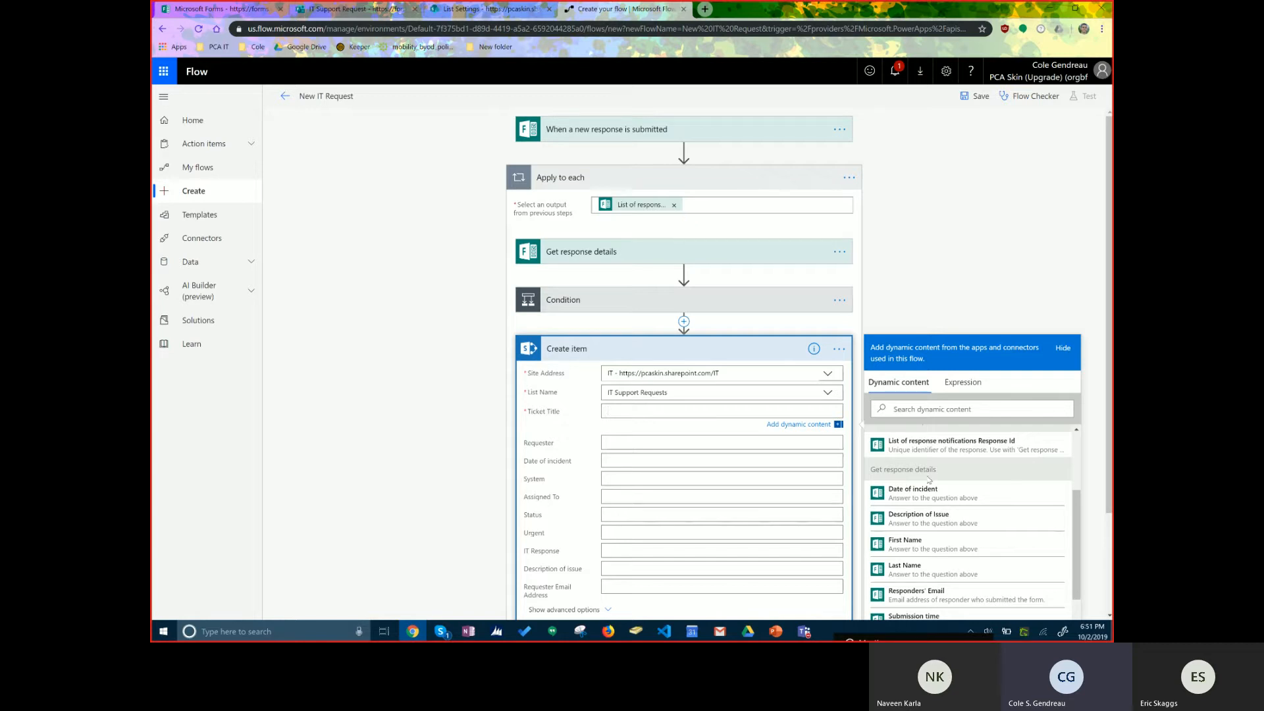
scroll(935, 559, "down", 2)
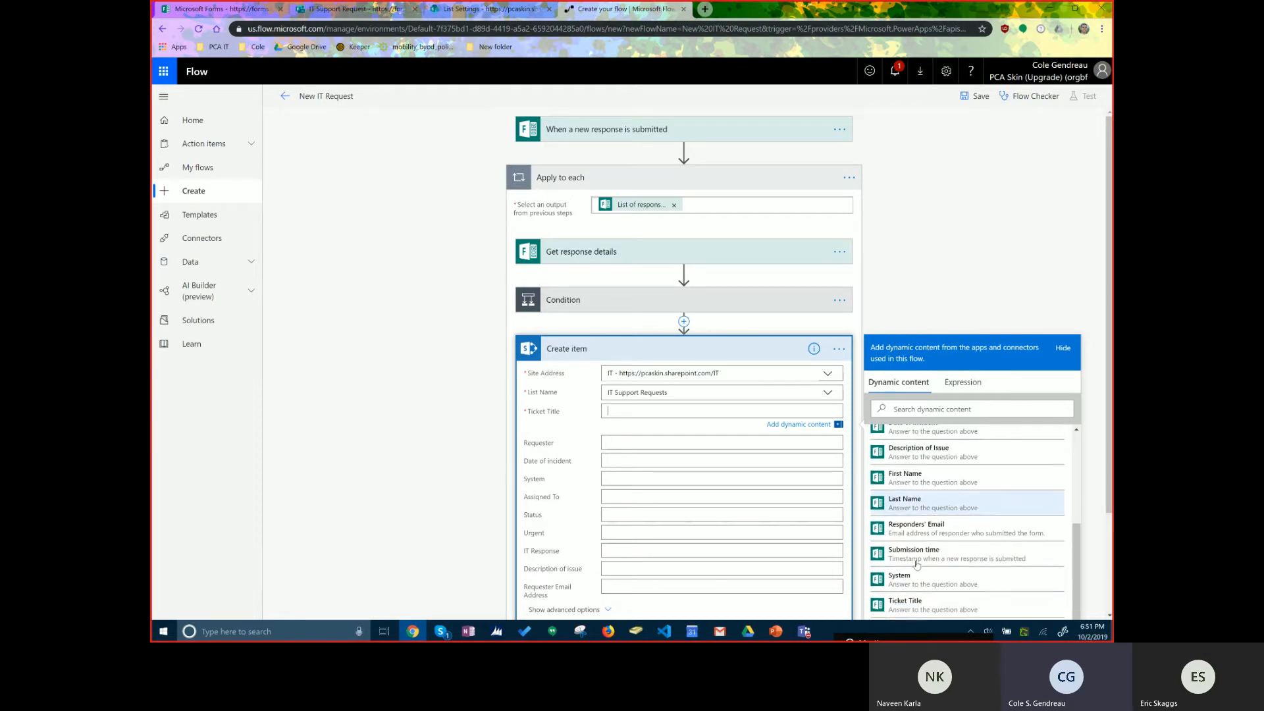
scroll(945, 575, "down", 1)
left_click(921, 546)
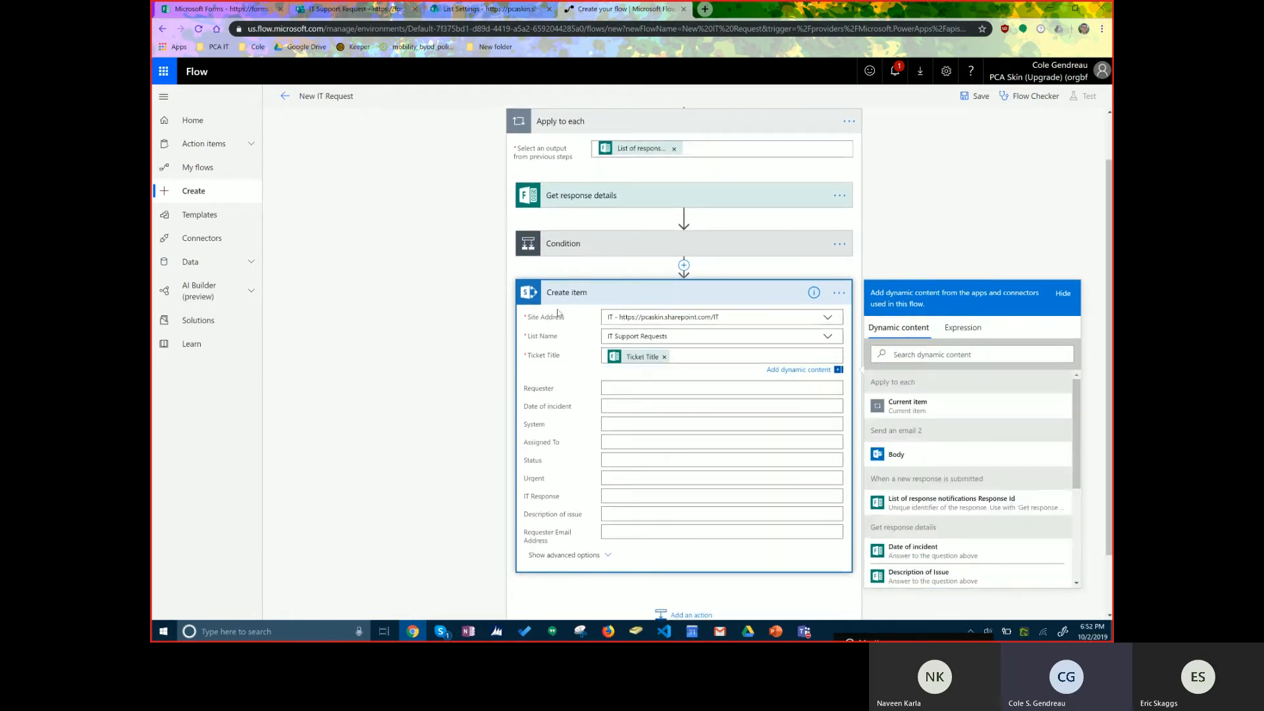
- Fill Requester with First Name and Last Name, and Date of incident with Submission time
left_click(617, 389)
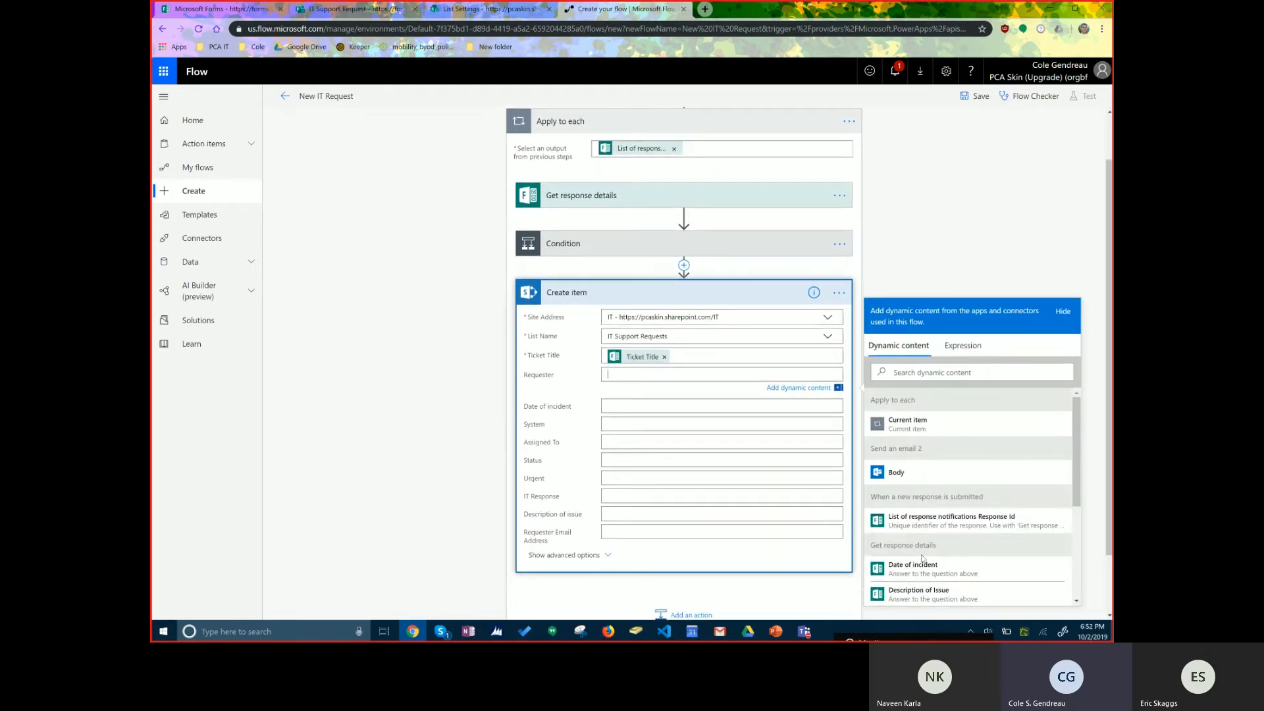
scroll(922, 556, "down", 3)
left_click(907, 510)
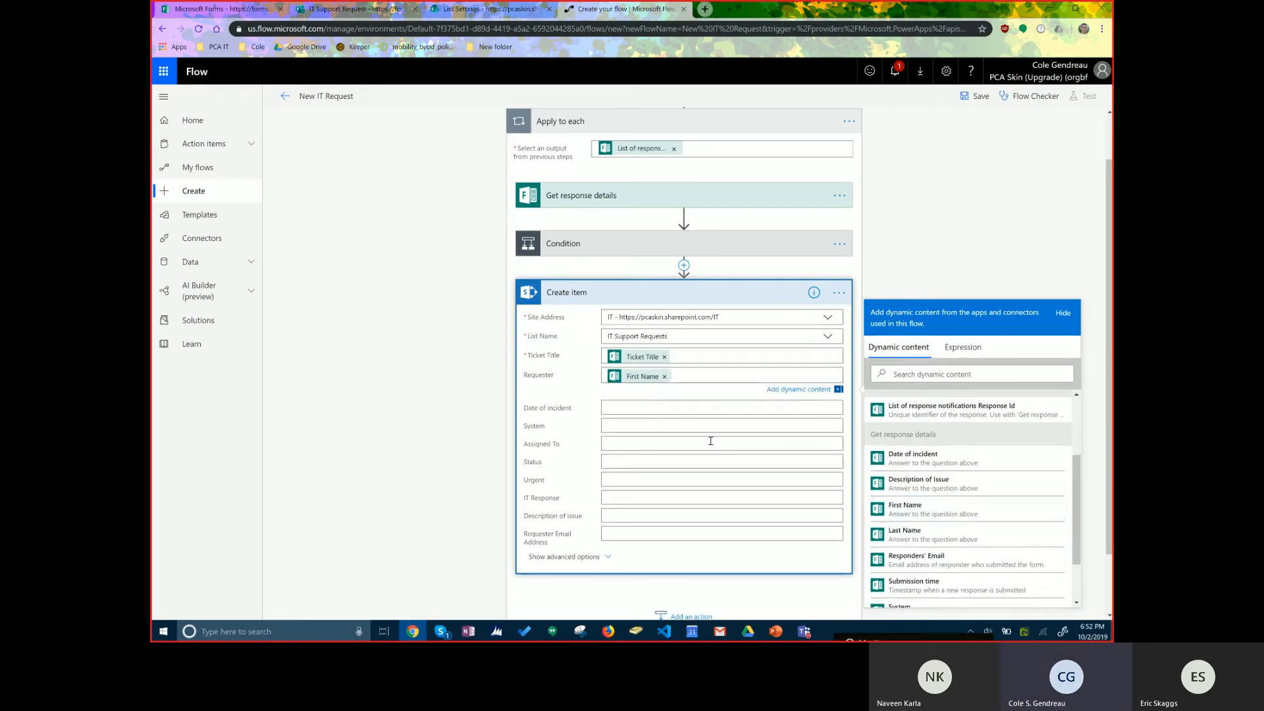
scroll(938, 502, "down", 3)
left_click(907, 533)
left_click(658, 408)
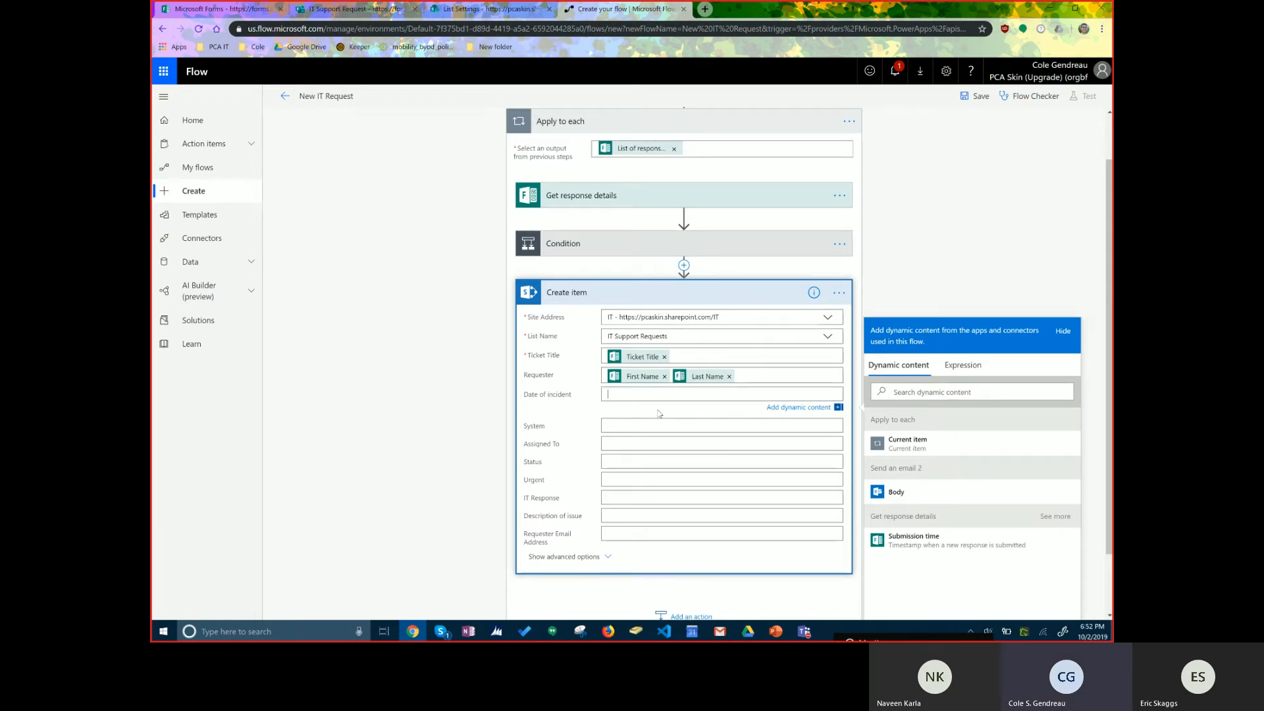
left_click(760, 374)
type("blah")
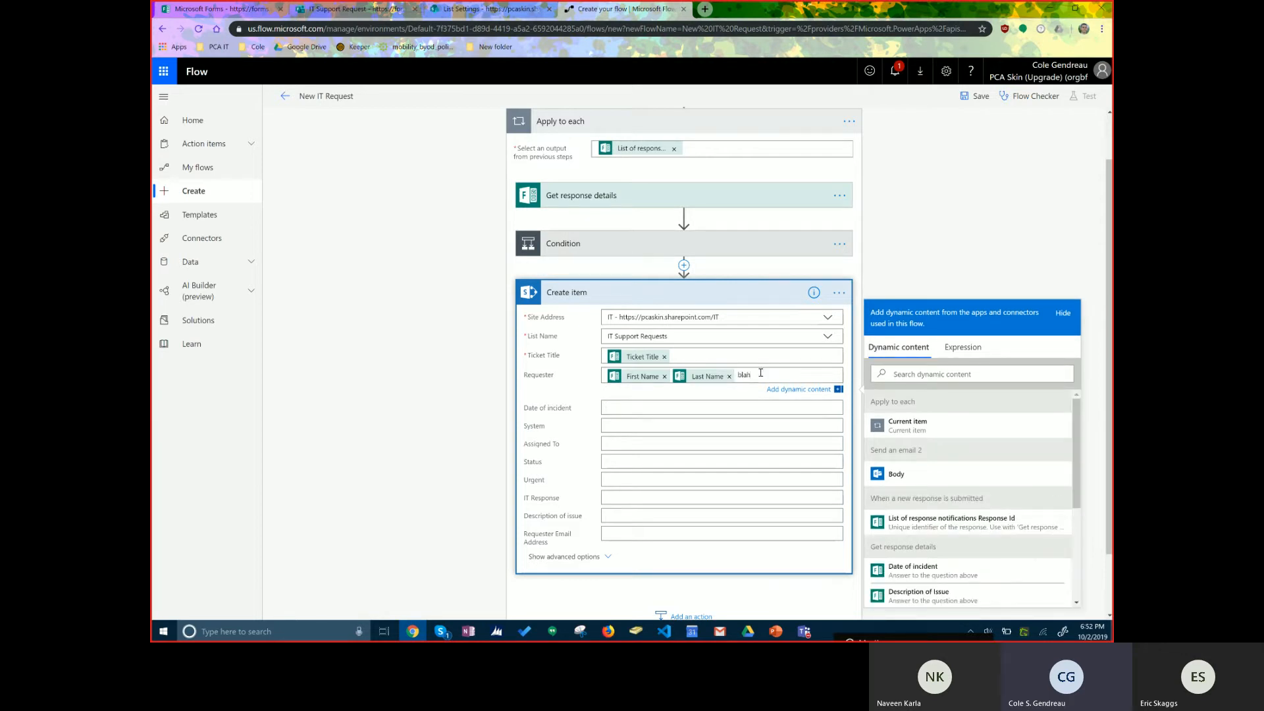
key("BackSpace")
key("BackSpace")
key("BackSpace")
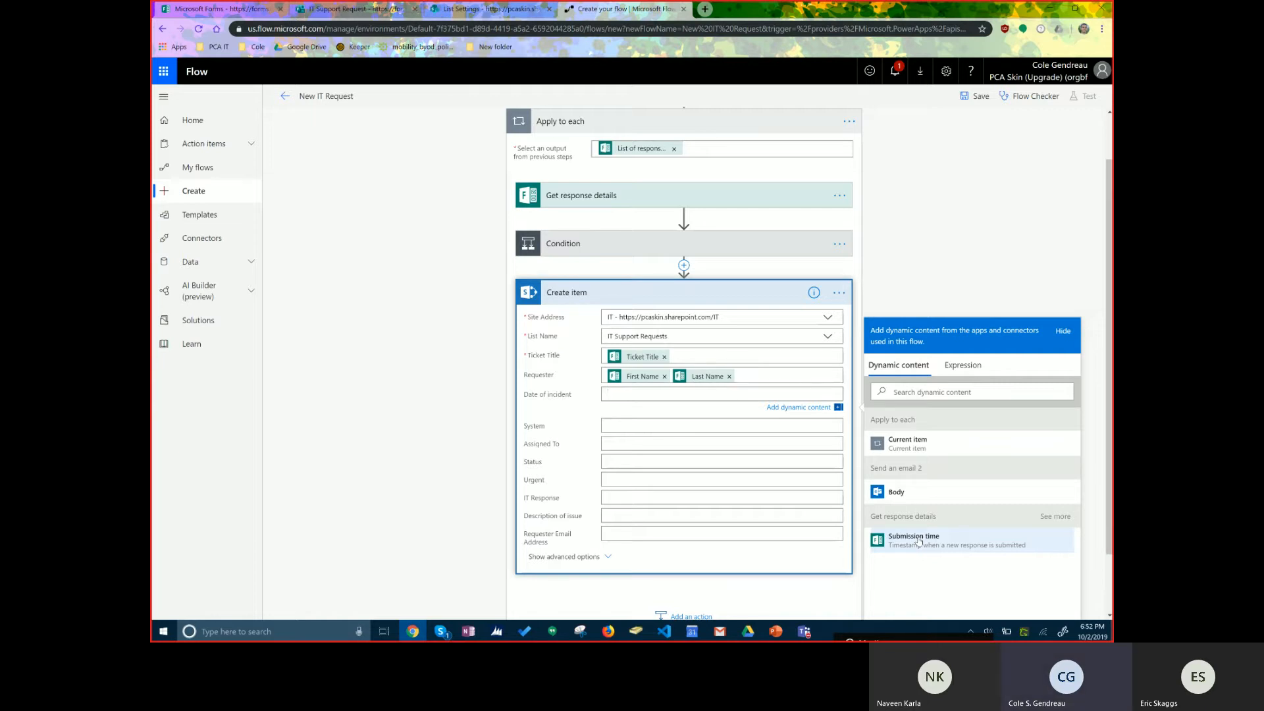
left_click(918, 542)
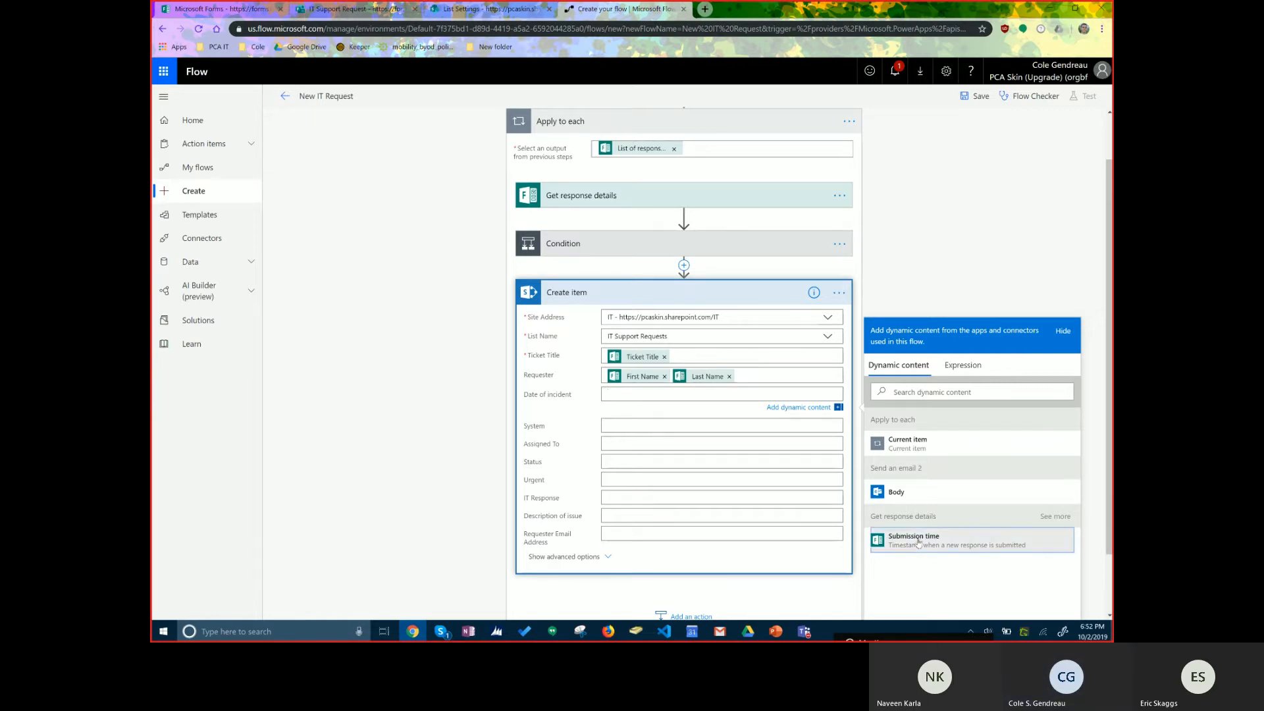
left_click(619, 429)
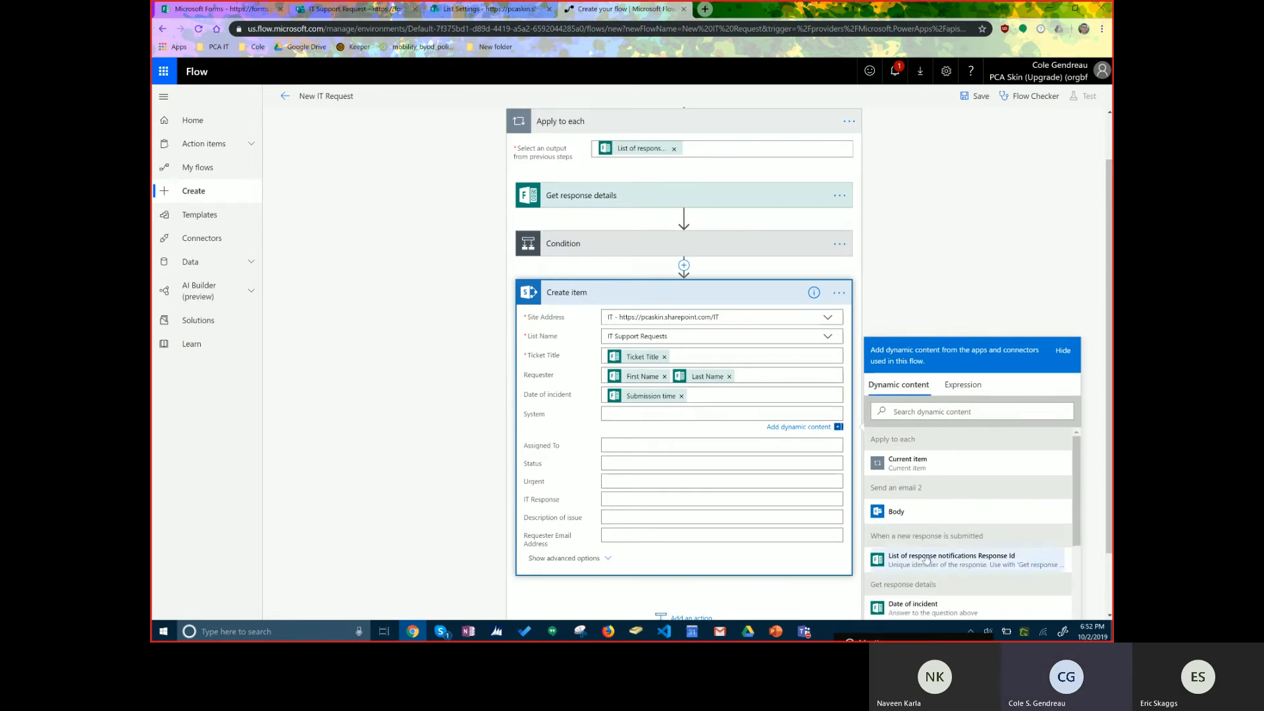
- Map the System field to the form's System answer and set Status to 'New'
scroll(920, 579, "down", 2)
scroll(808, 566, "down", 1)
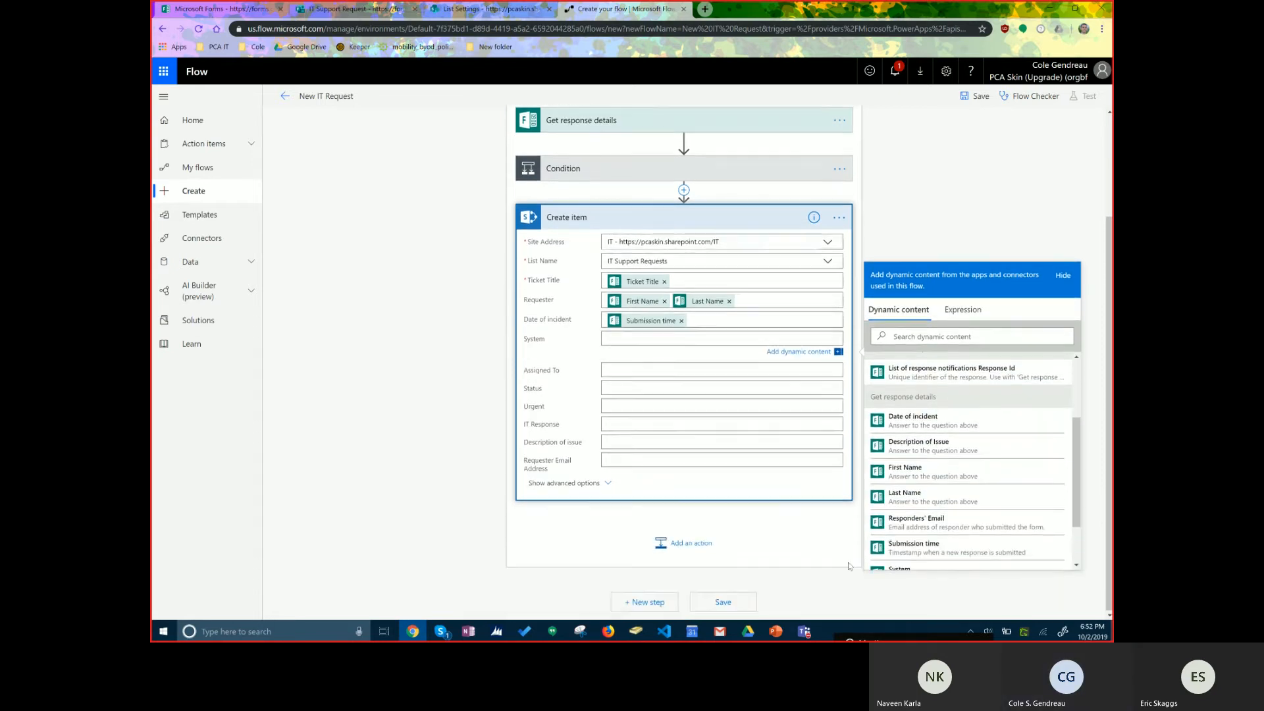
left_click(922, 337)
type("sy")
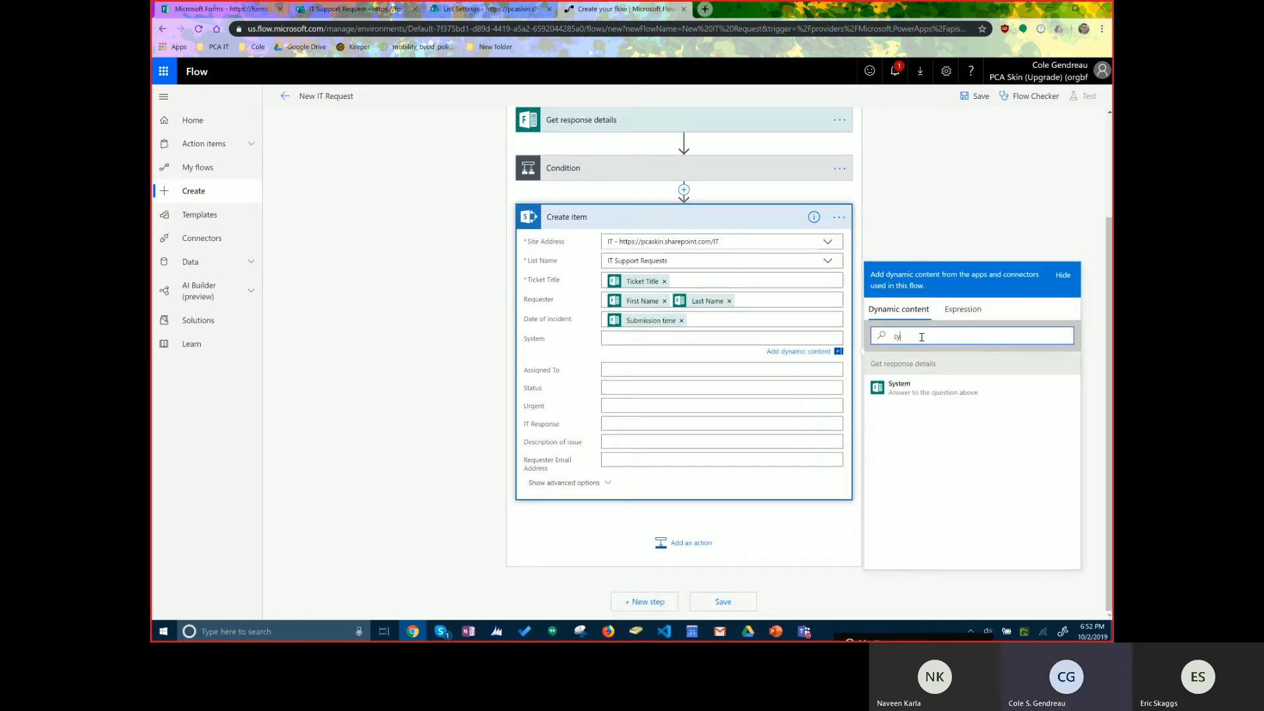
left_click(903, 386)
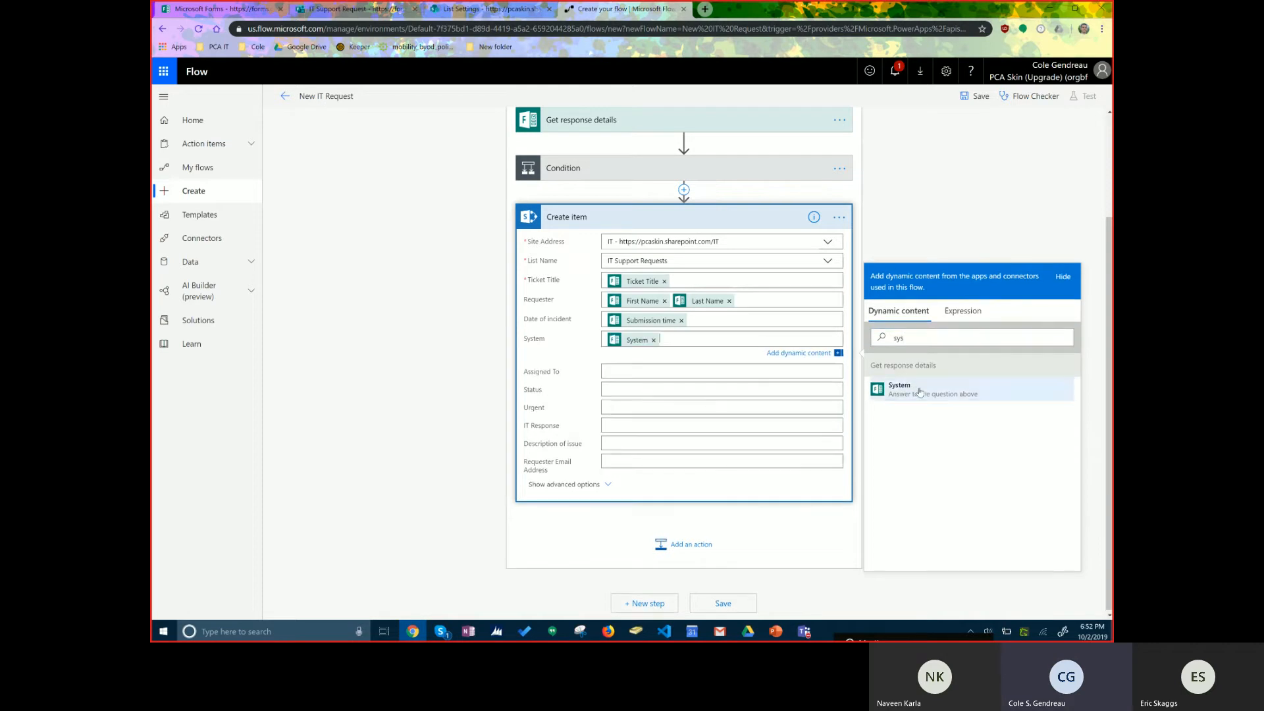
left_click(626, 372)
left_click(617, 386)
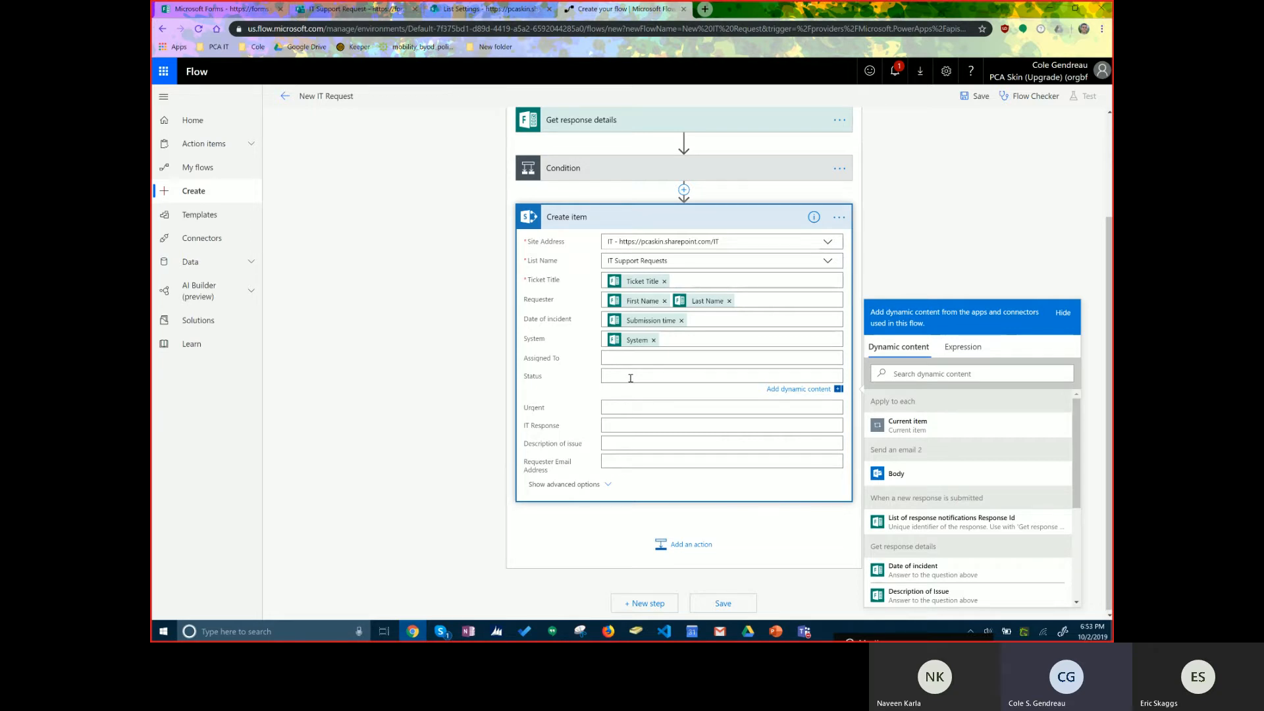
scroll(630, 378, "up", 2)
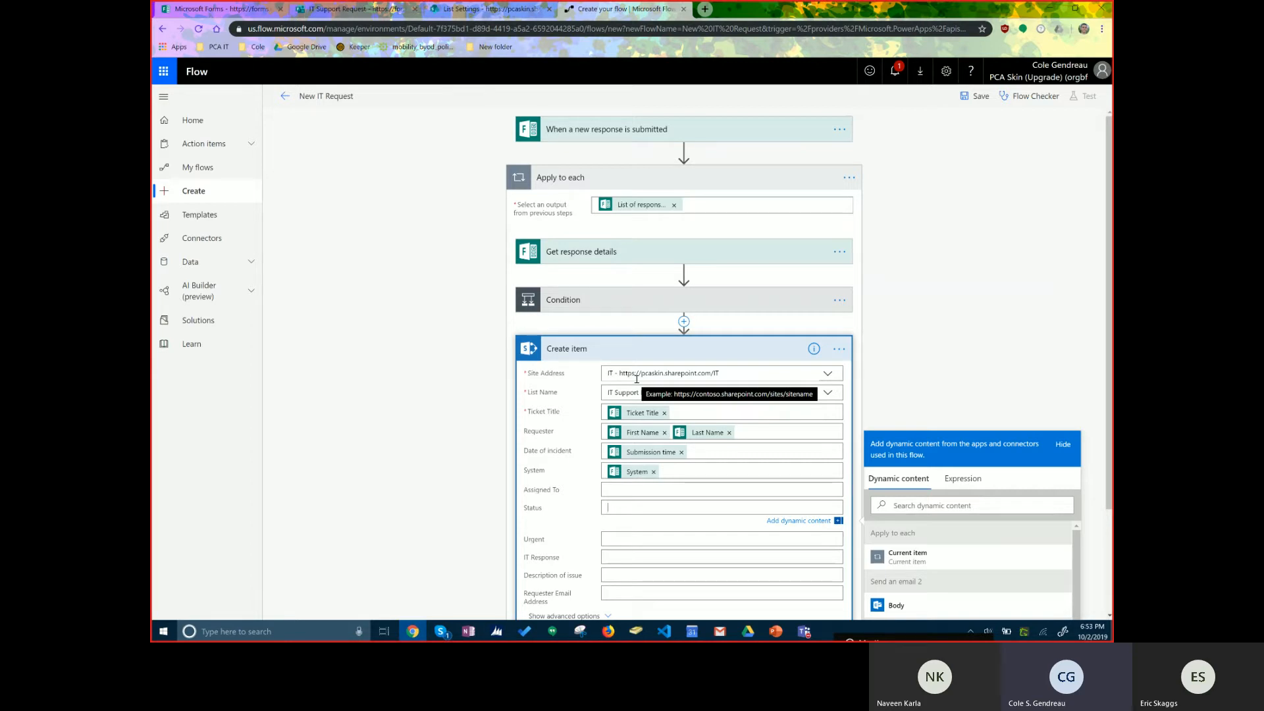
scroll(509, 500, "down", 2)
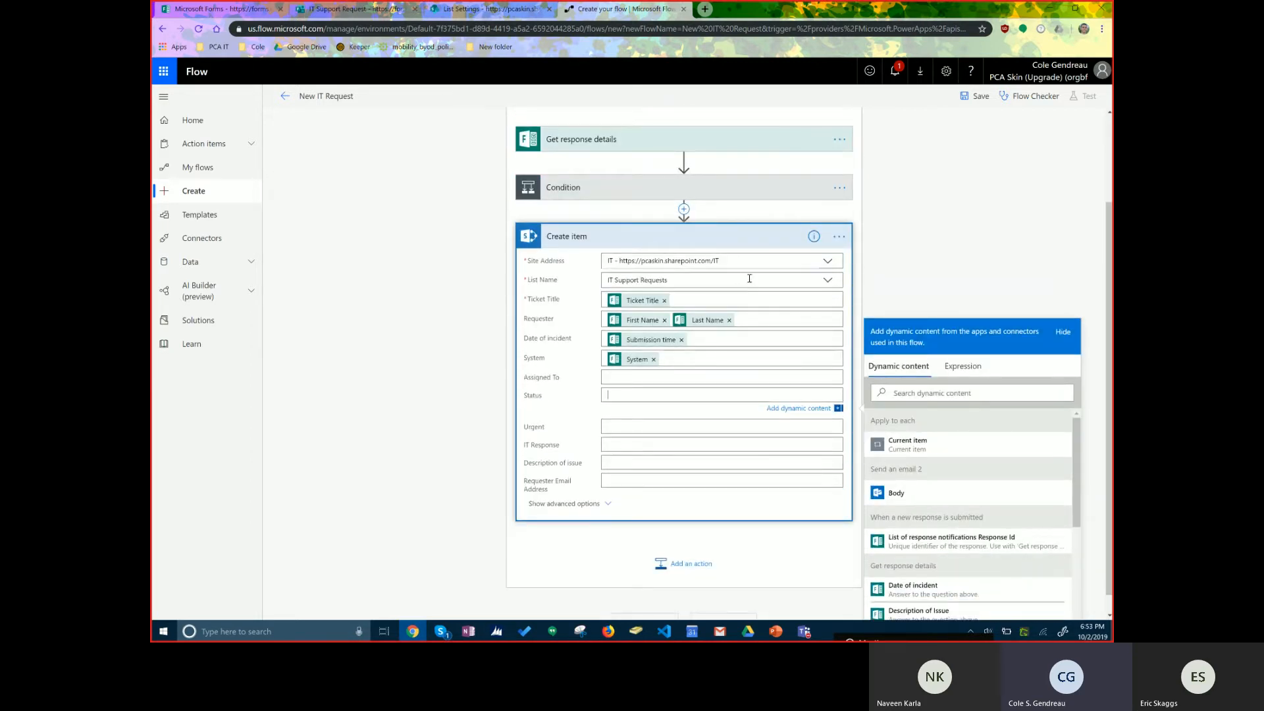
type("New")
- Fill the Urgent field with the form's Urgent? answer
left_click(673, 427)
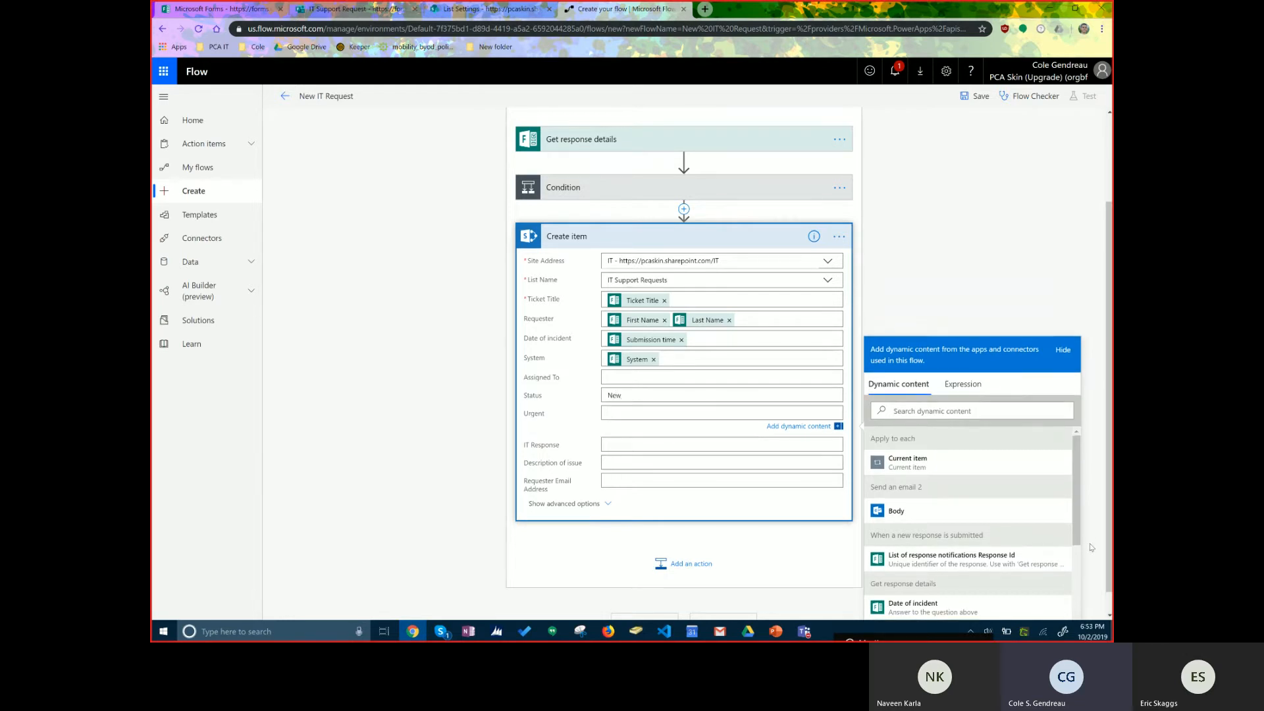
scroll(974, 513, "down", 5)
left_click(919, 387)
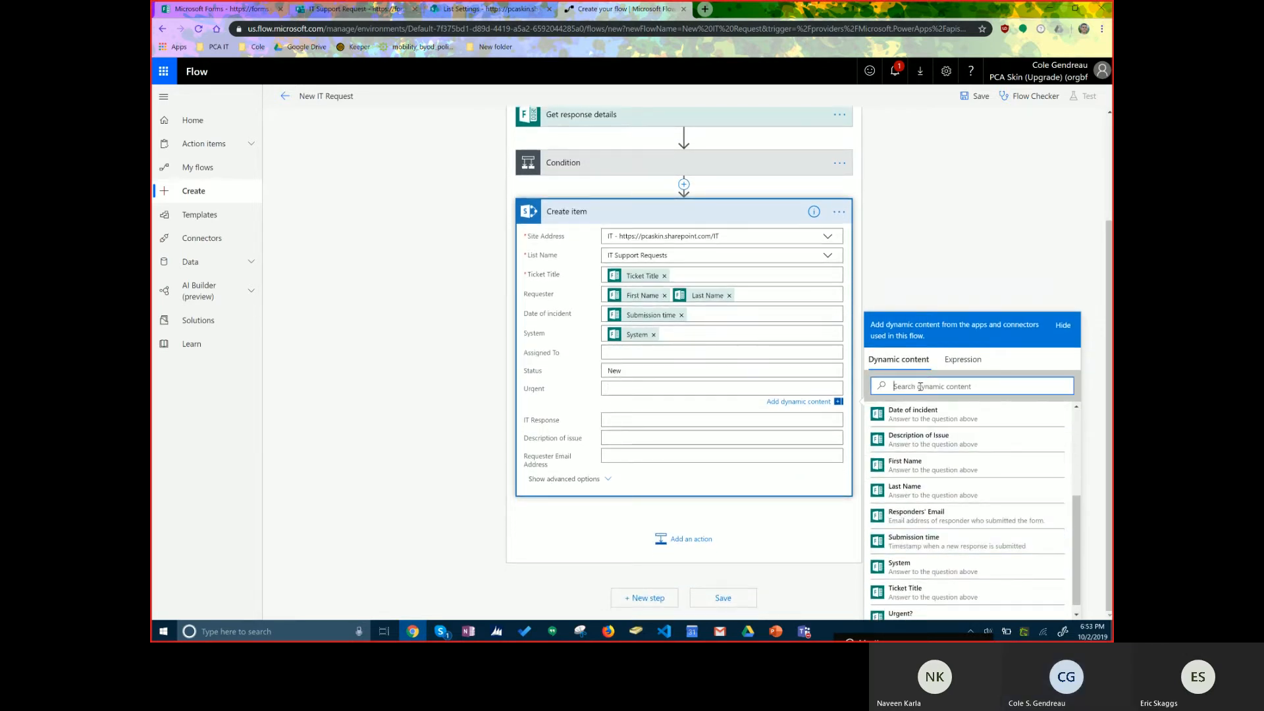
type("urgen")
left_click(908, 436)
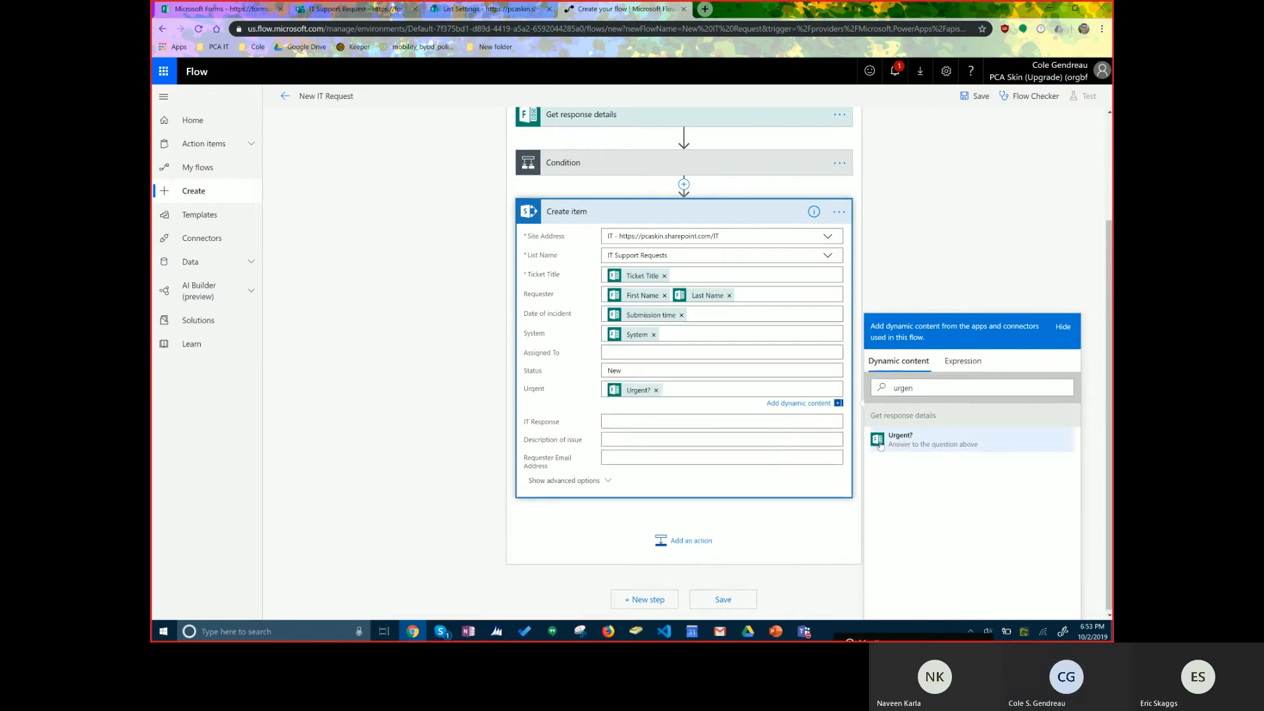
left_click(642, 411)
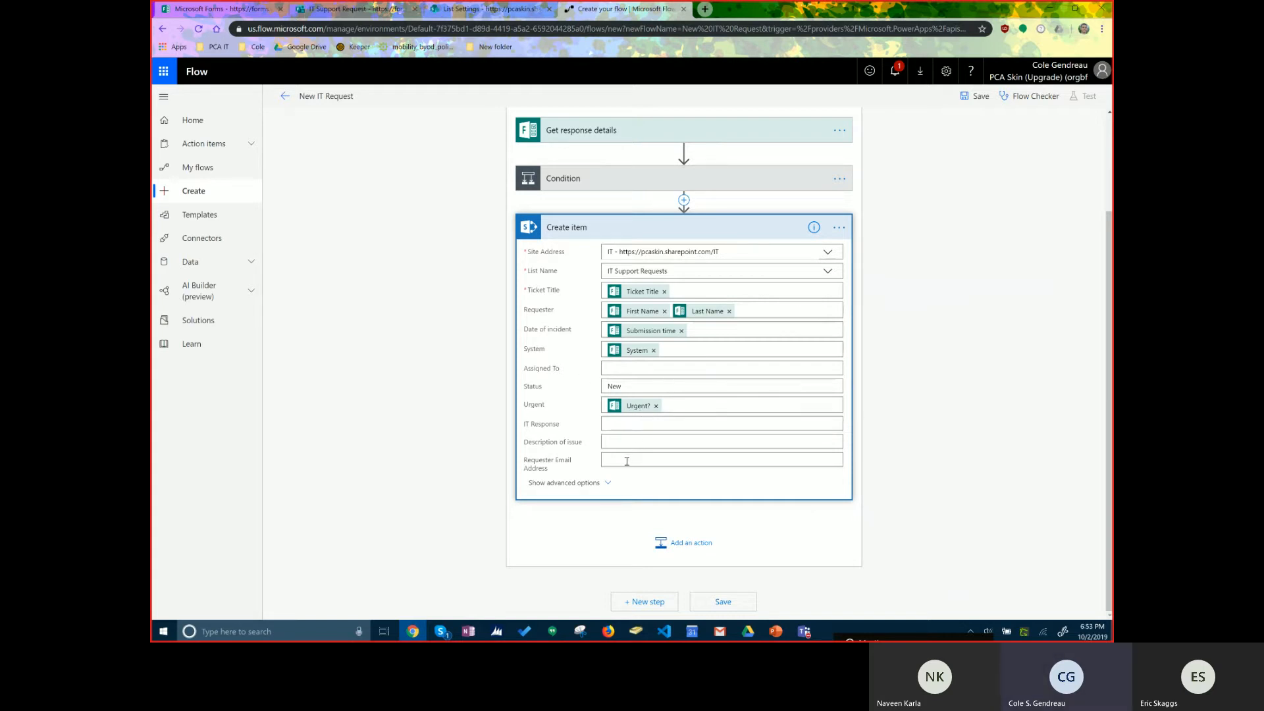
left_click(639, 370)
left_click(548, 376)
- Fill Description of issue with the form's Description of Issue answer
left_click(632, 442)
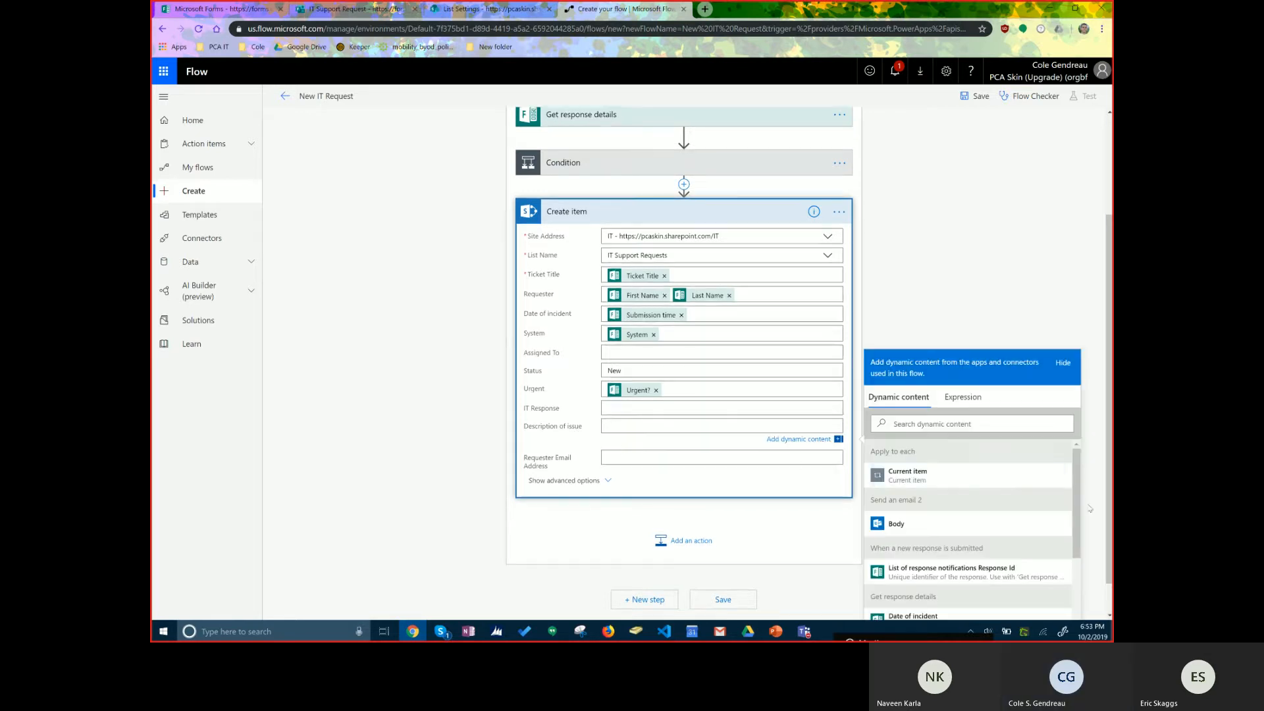
type("de")
left_click(941, 427)
type("des")
left_click(922, 480)
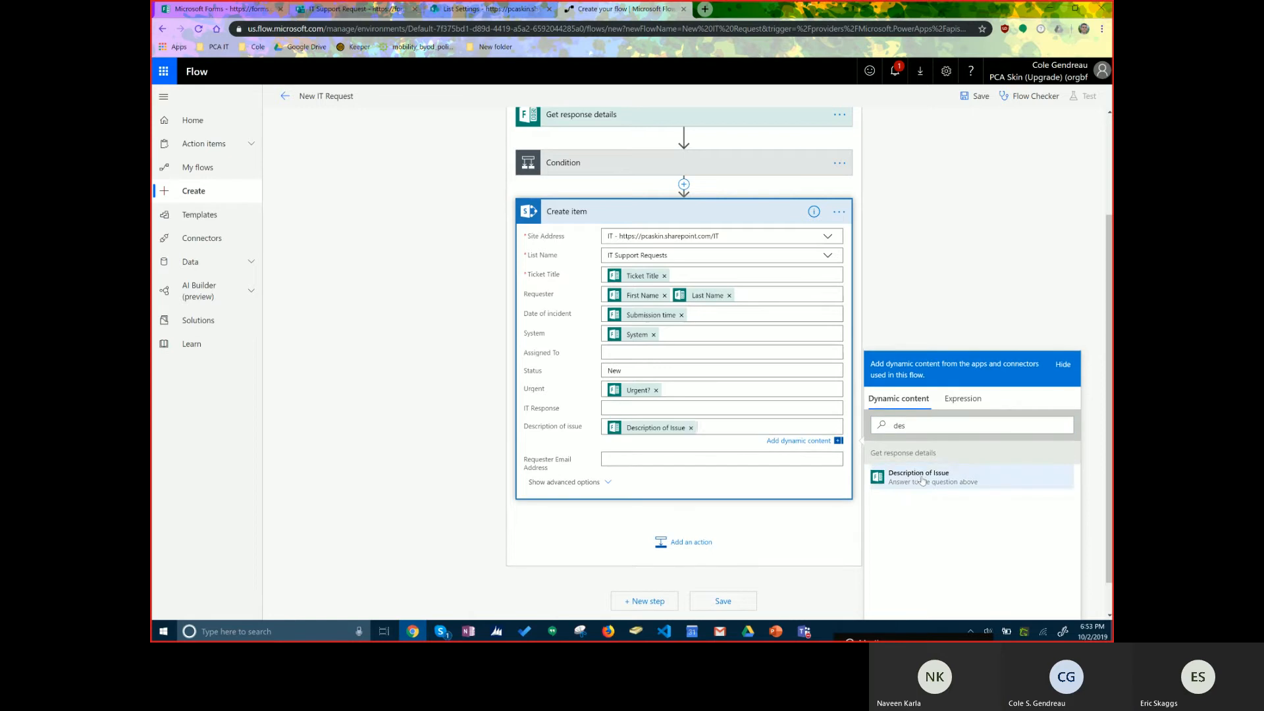
- Set Requester Email Address to Responders' Email and collapse the Create item step
left_click(620, 459)
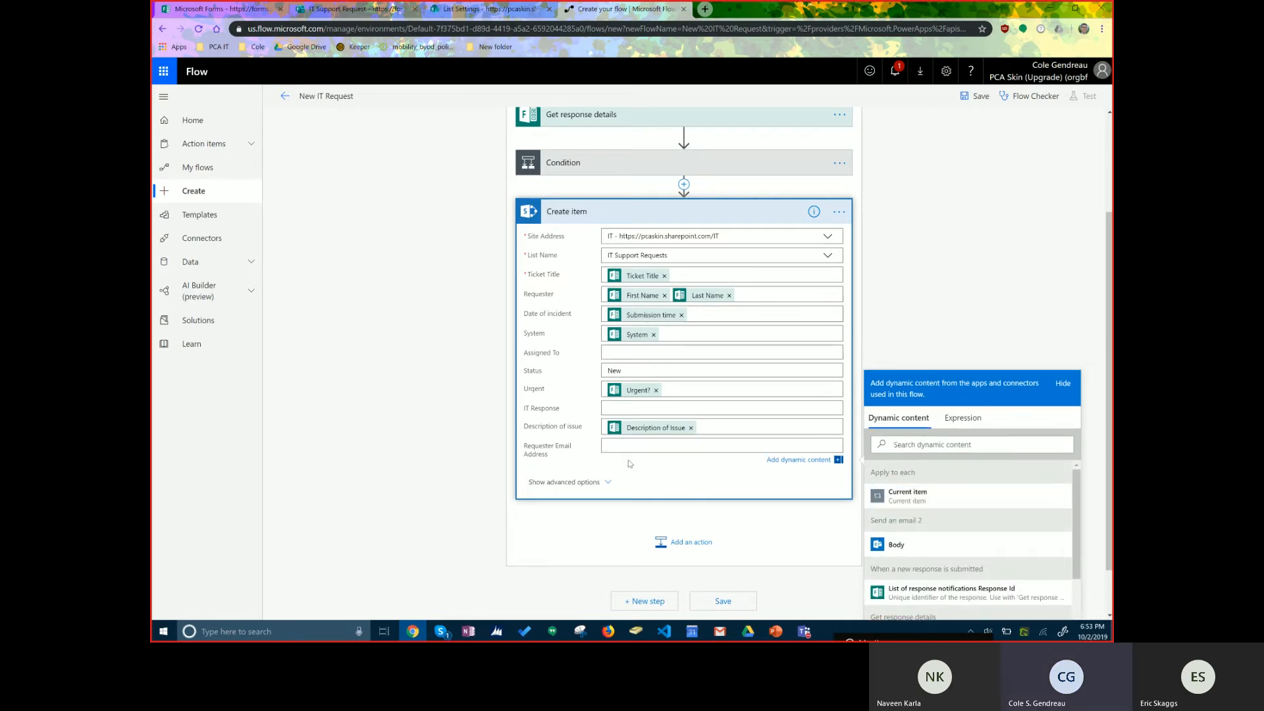
scroll(960, 497, "down", 3)
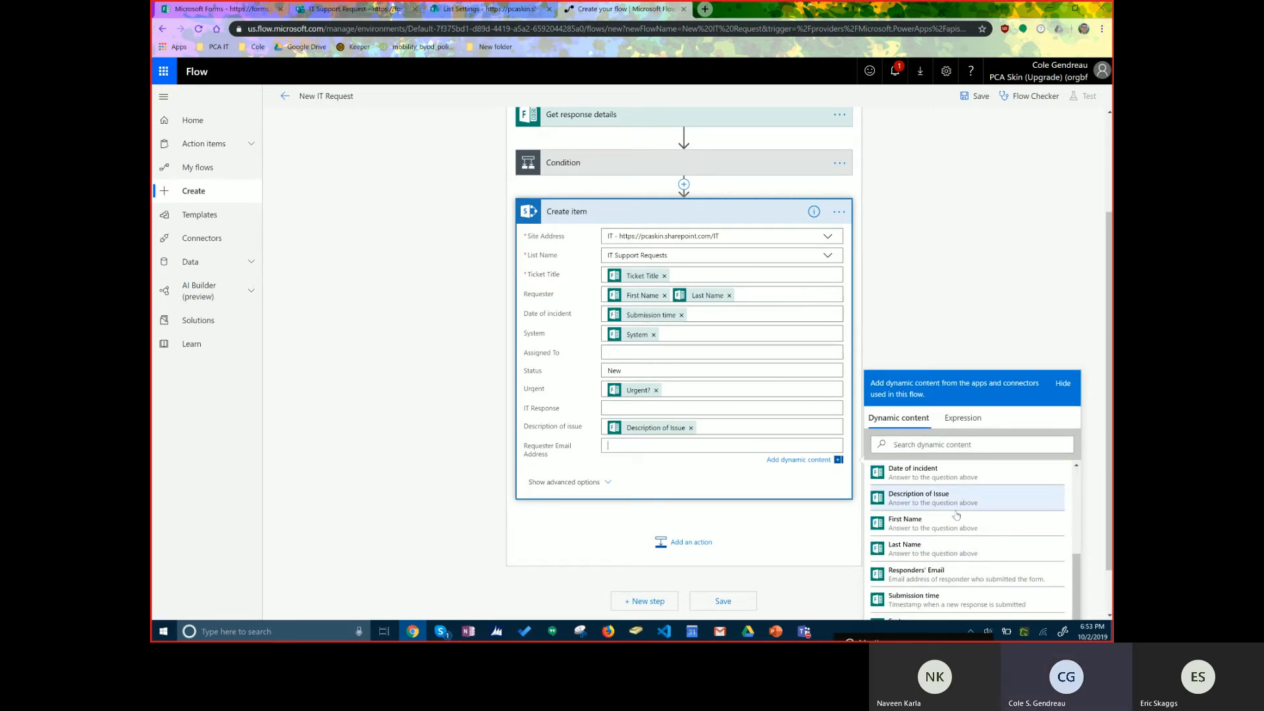
scroll(959, 510, "up", 3)
scroll(723, 475, "down", 1)
scroll(722, 474, "down", 1)
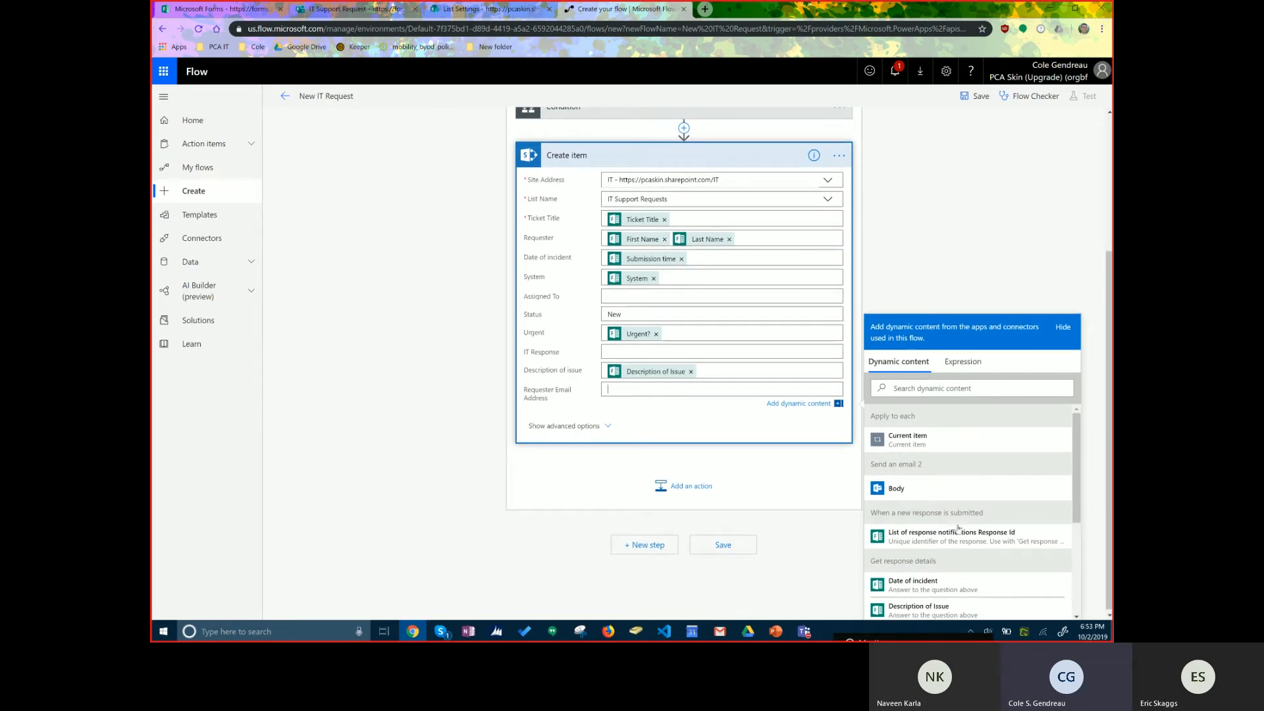
scroll(955, 525, "down", 3)
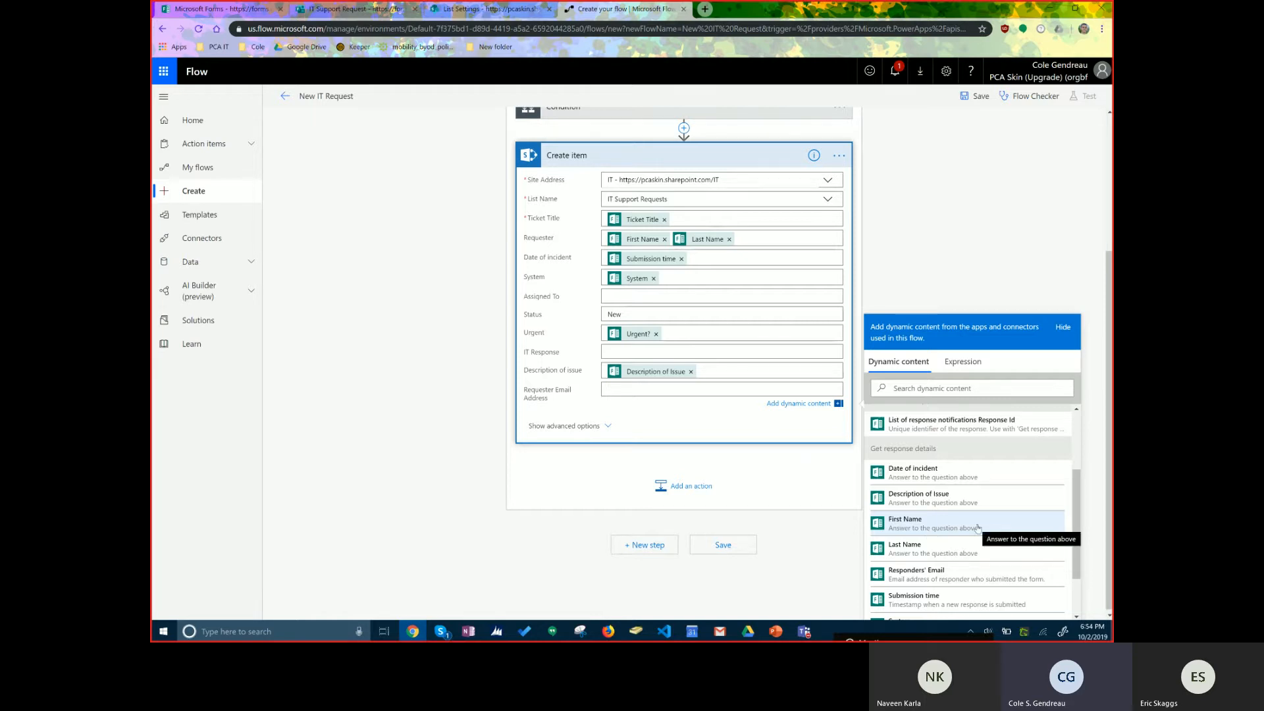
scroll(974, 533, "down", 2)
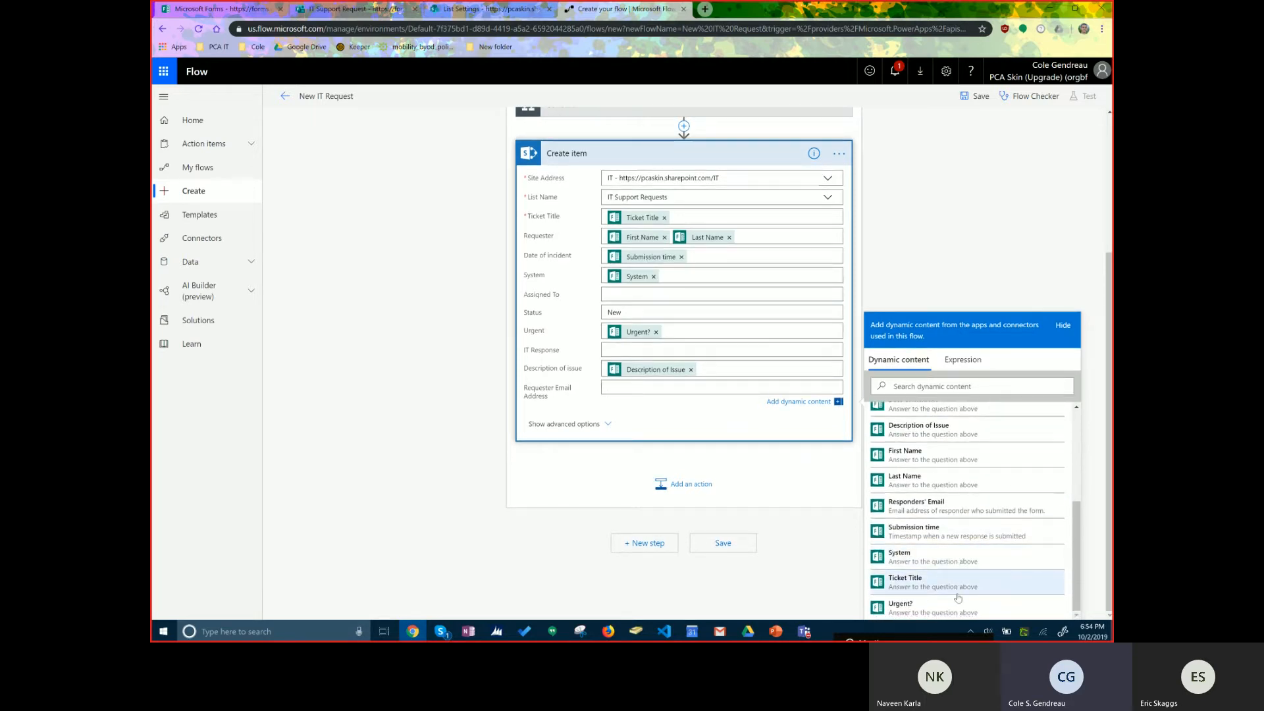
left_click(942, 509)
left_click(706, 423)
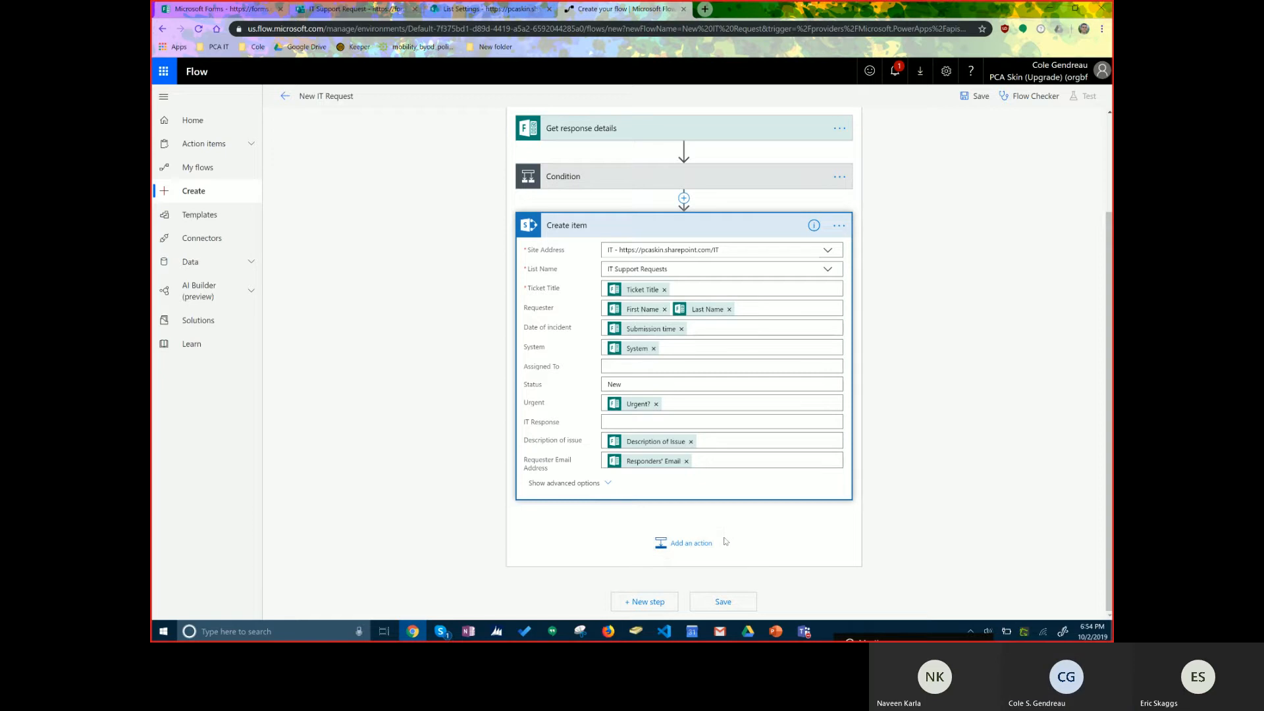
left_click(689, 237)
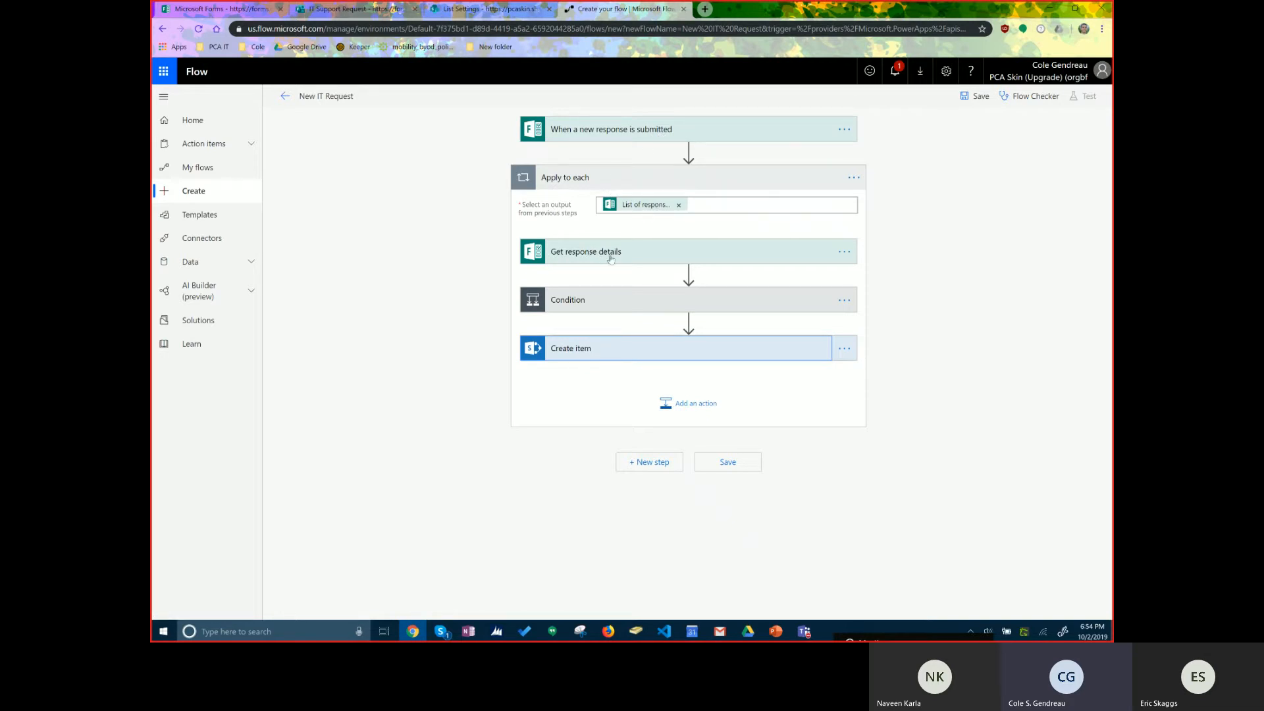
left_click(602, 305)
left_click(602, 305)
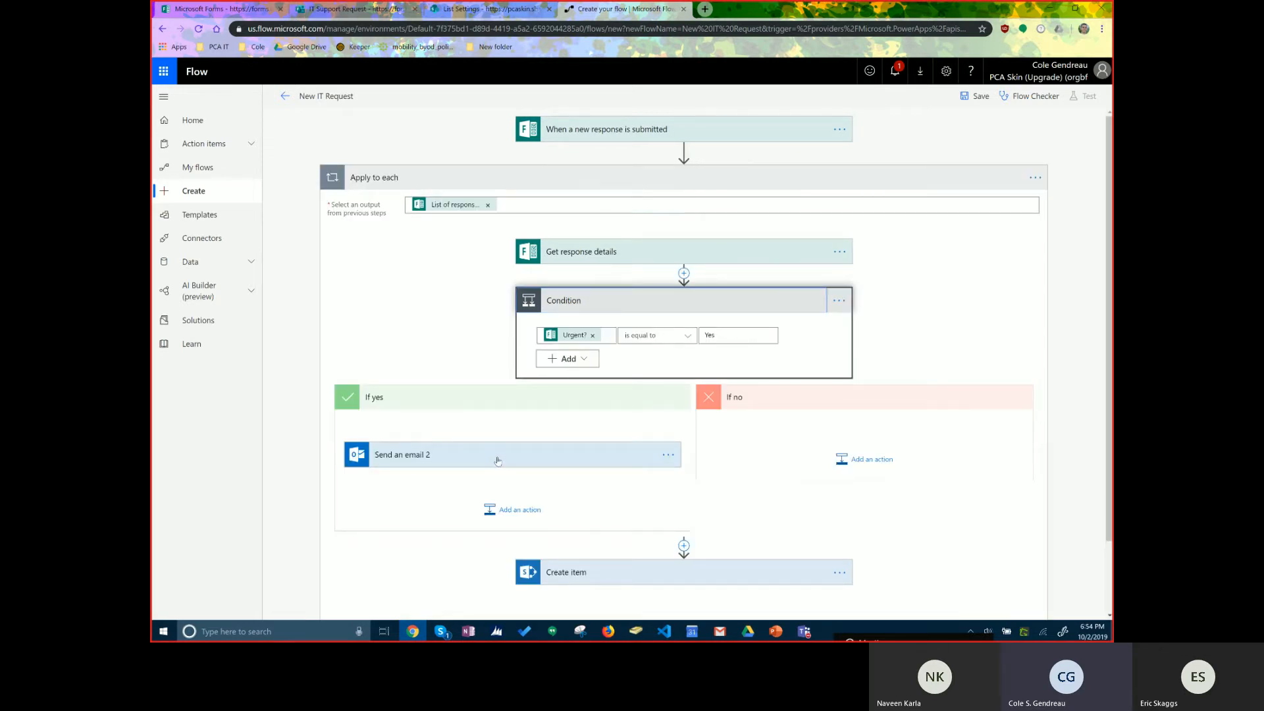
left_click(648, 260)
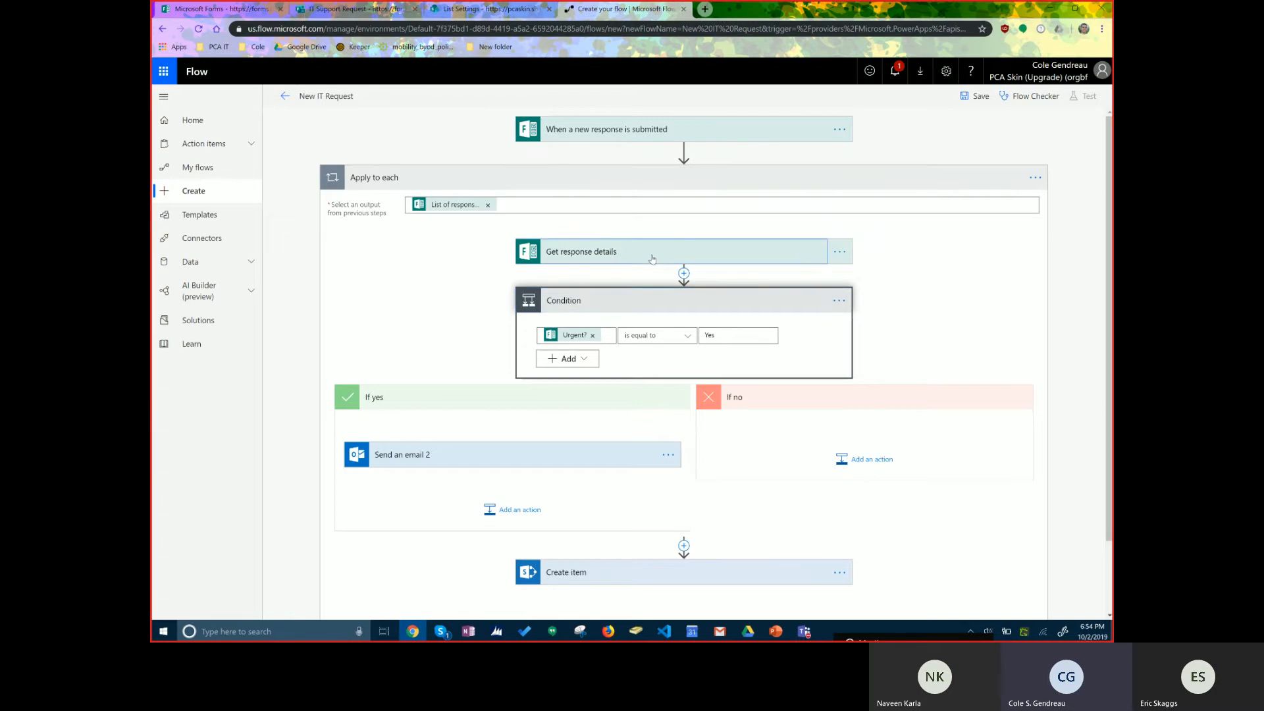
left_click(632, 179)
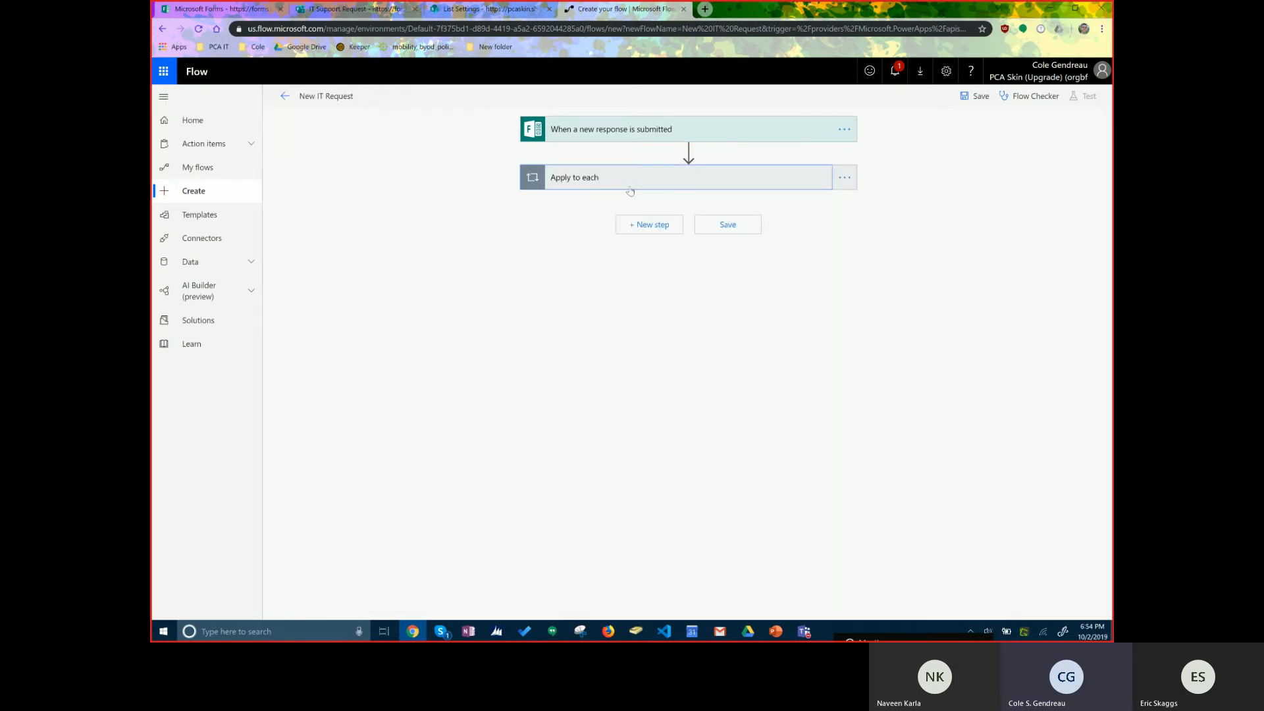
left_click(674, 185)
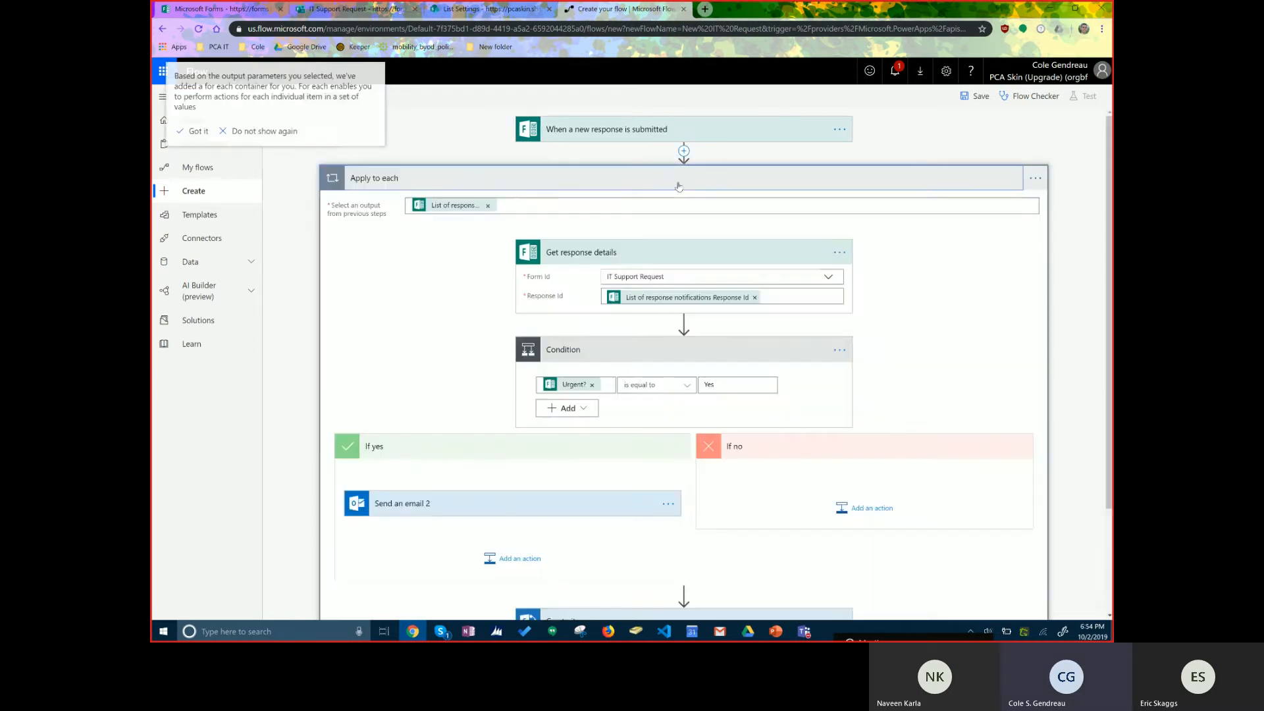
left_click(622, 259)
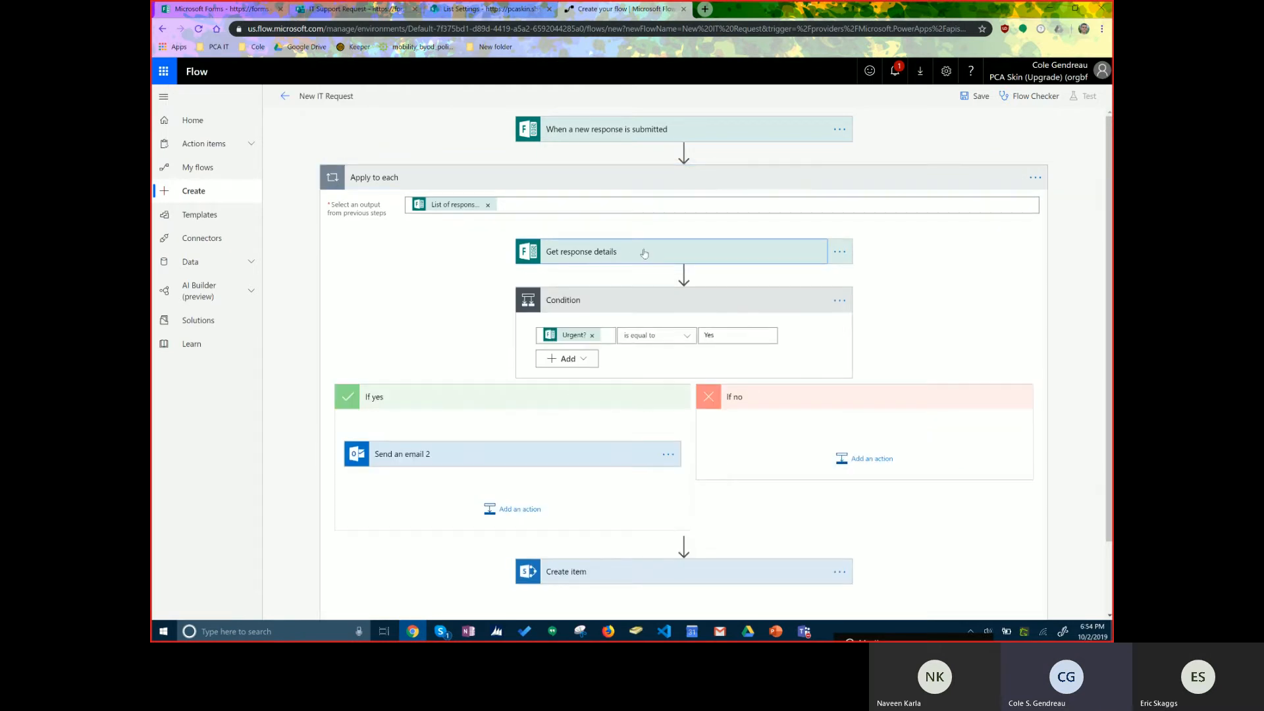
left_click(633, 253)
left_click(669, 351)
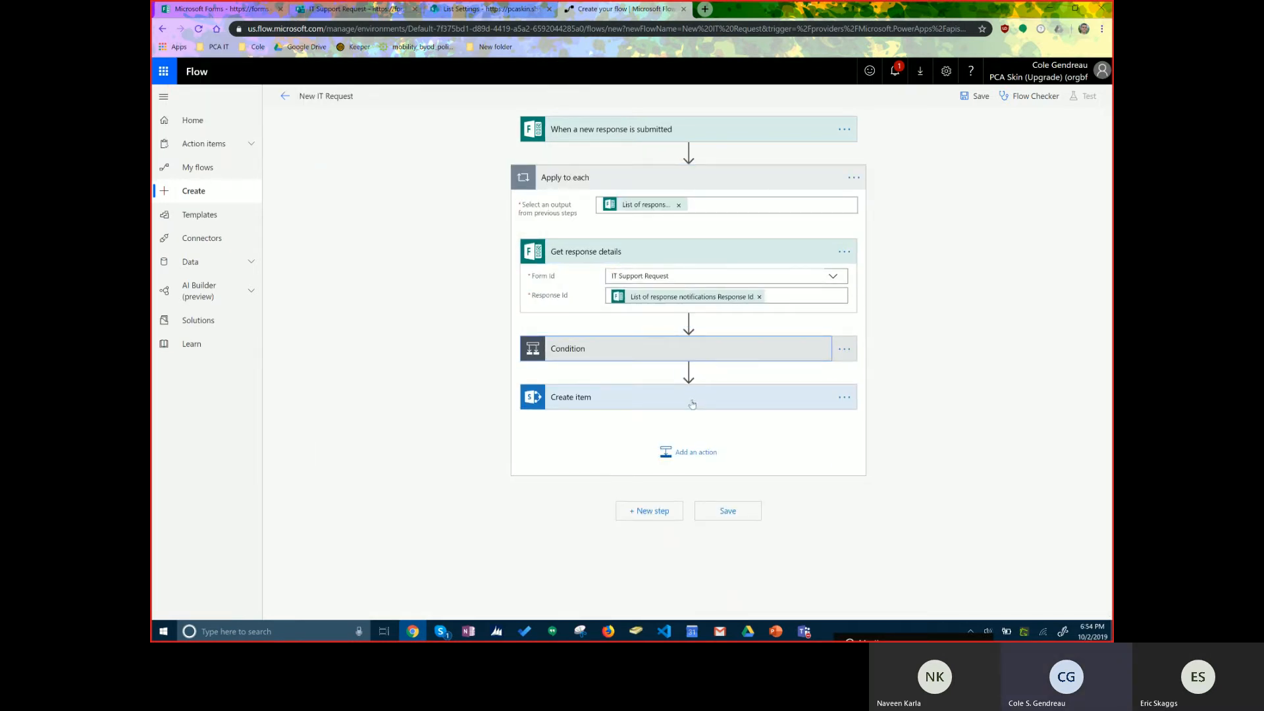
- Add an Office 365 Outlook Send an email step after Create item, addressed to Responders' Email
left_click(702, 455)
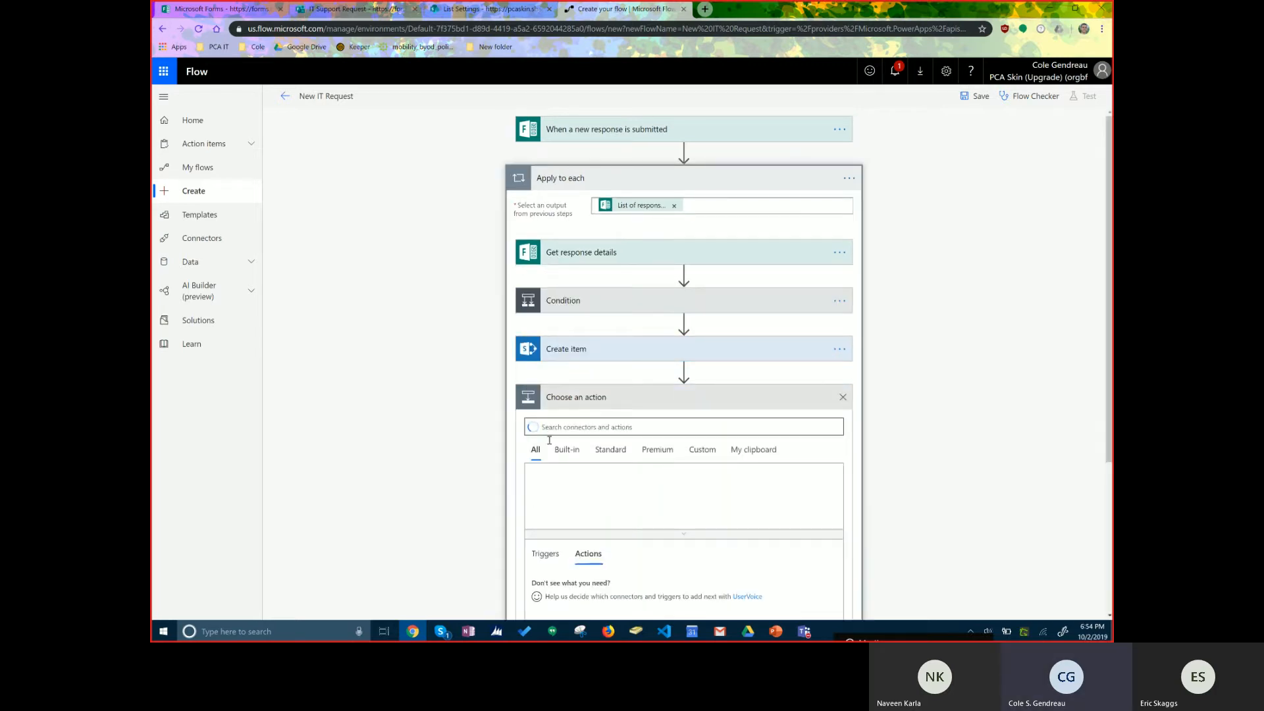
type("email")
scroll(576, 518, "down", 2)
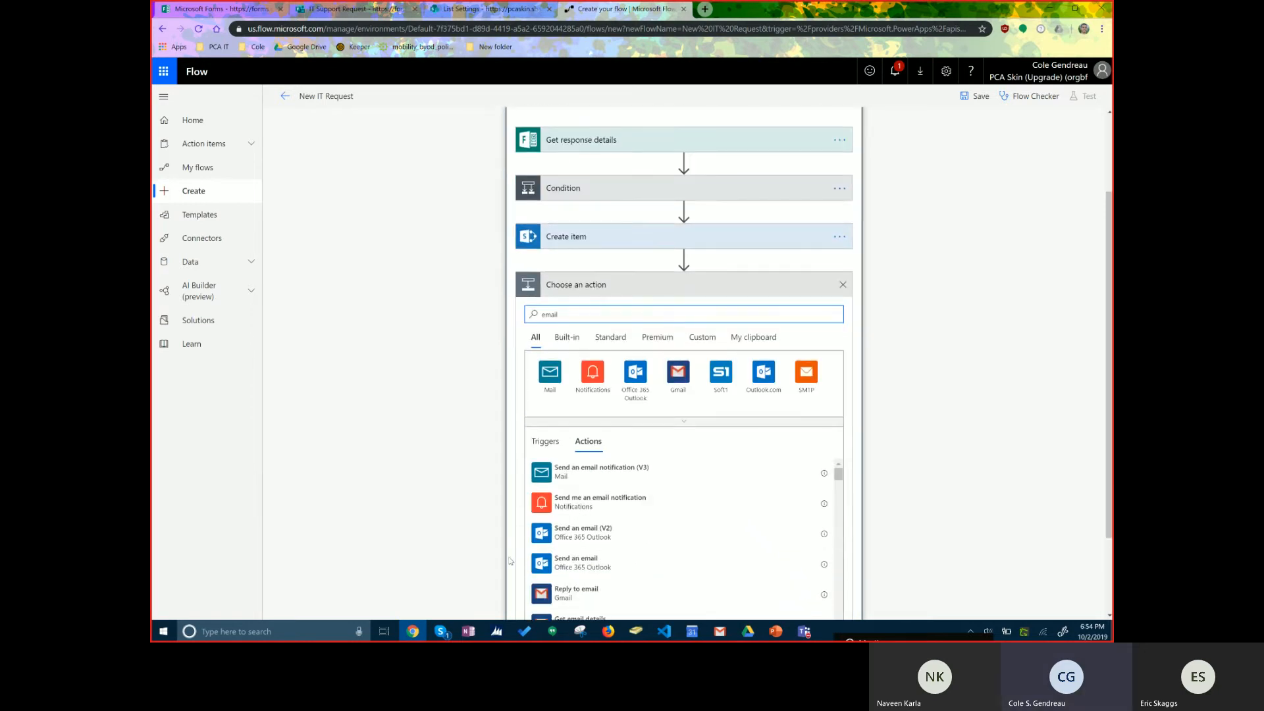
left_click(580, 559)
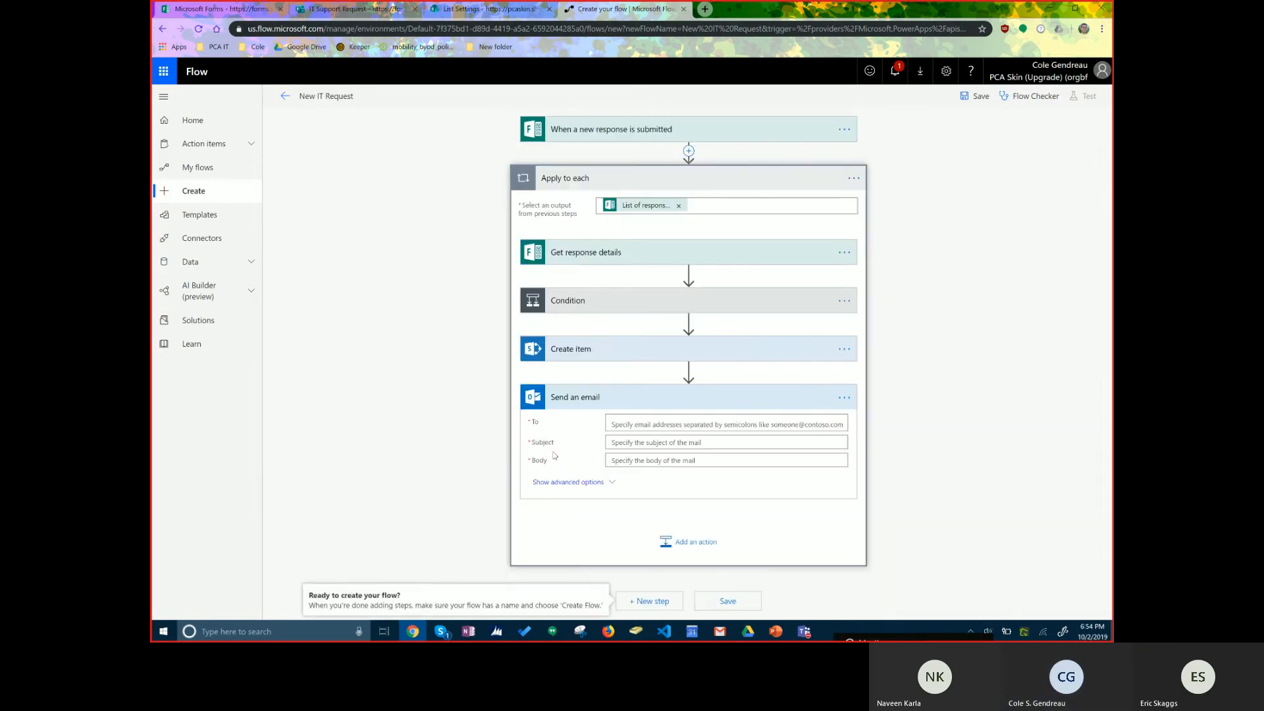
left_click(622, 424)
scroll(906, 554, "down", 3)
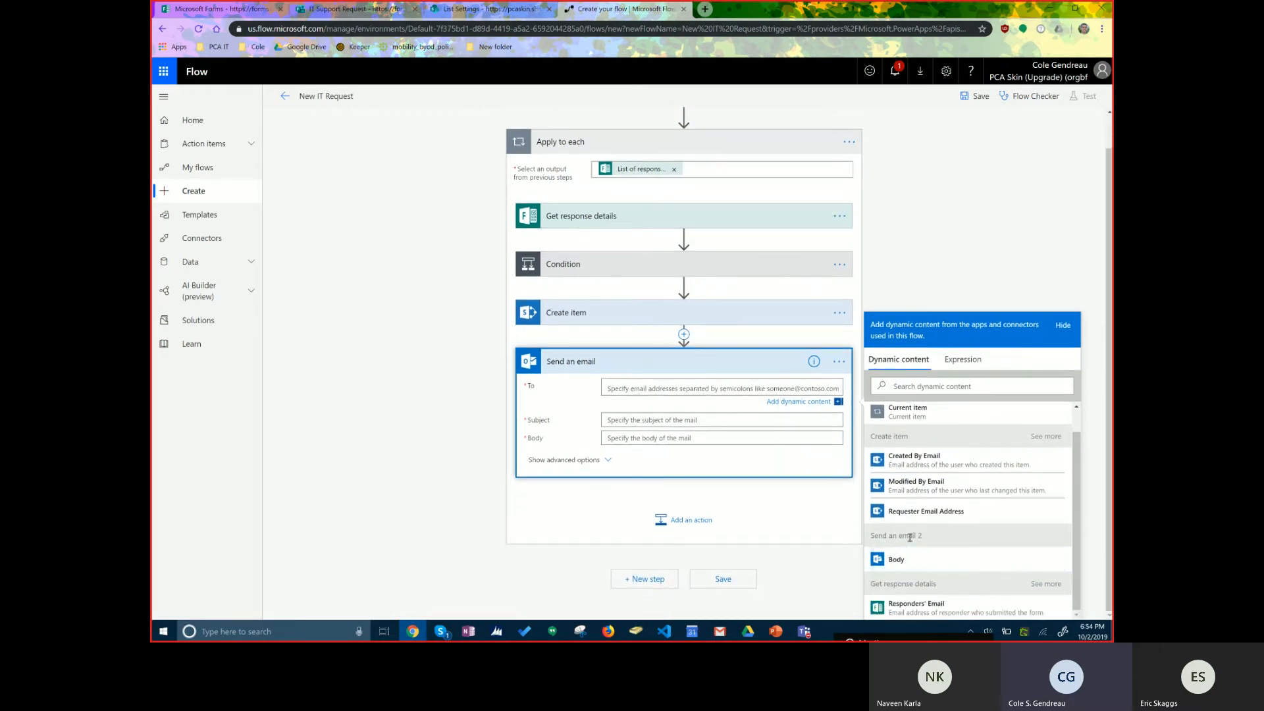
scroll(908, 513, "up", 1)
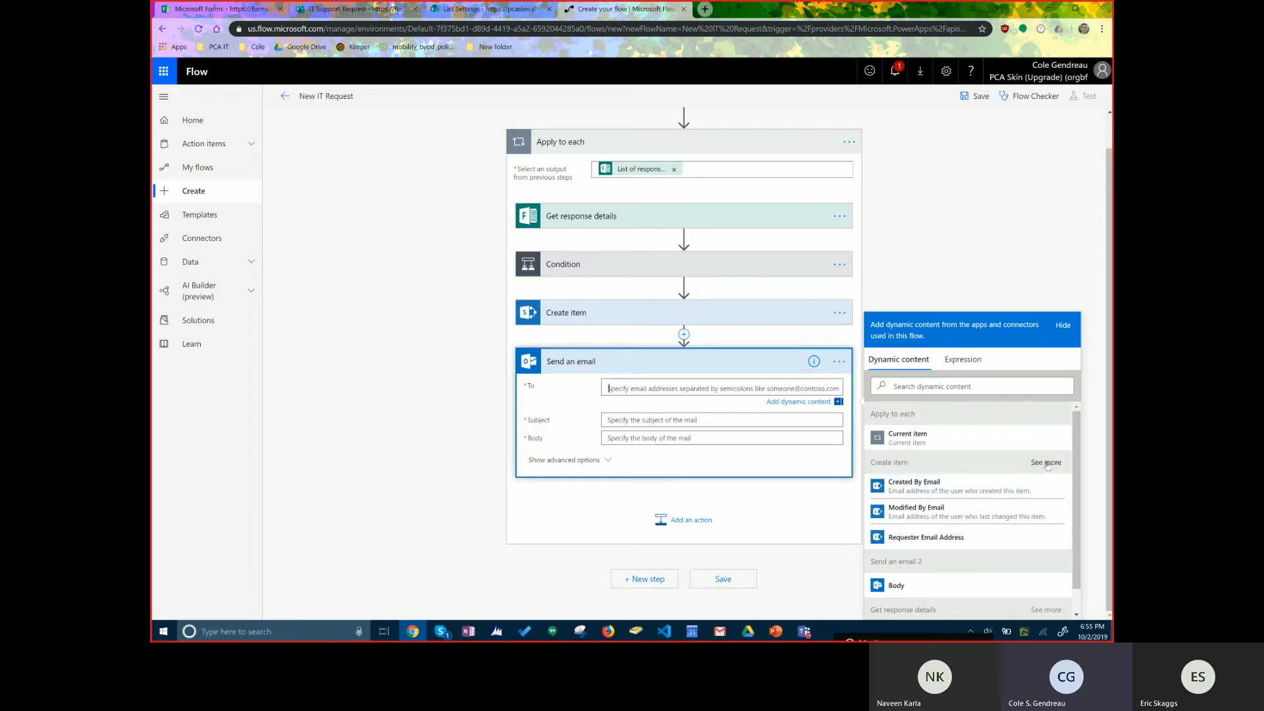
scroll(955, 514, "down", 1)
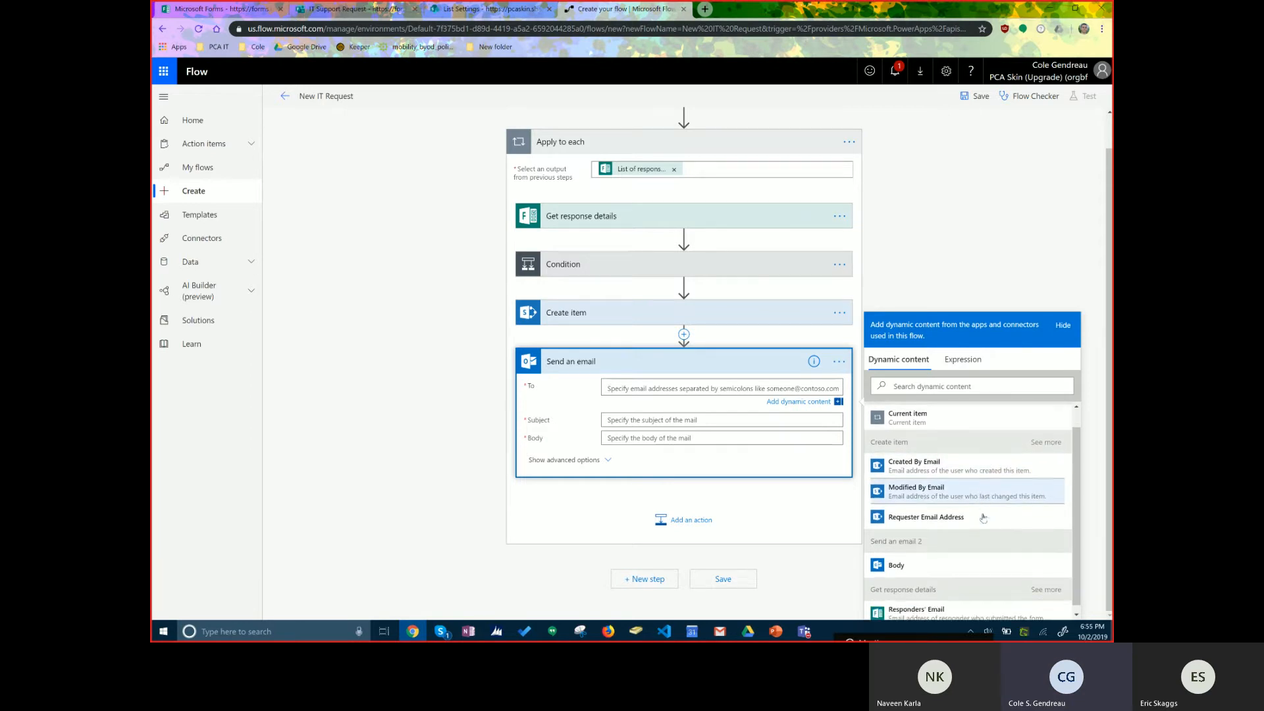
left_click(923, 606)
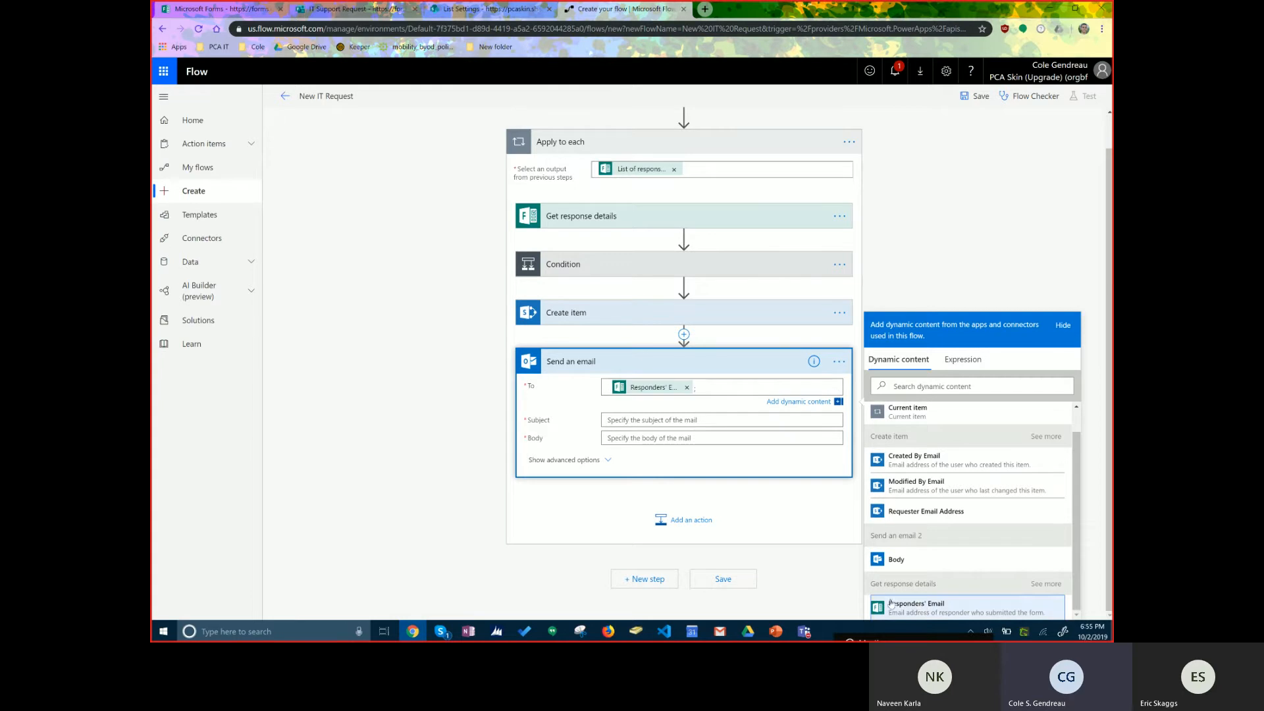
- Give the email subject 'Ticket recieved' and body 'Thank you for the ticket!', then save the flow
left_click(622, 421)
type("Ticket recieved")
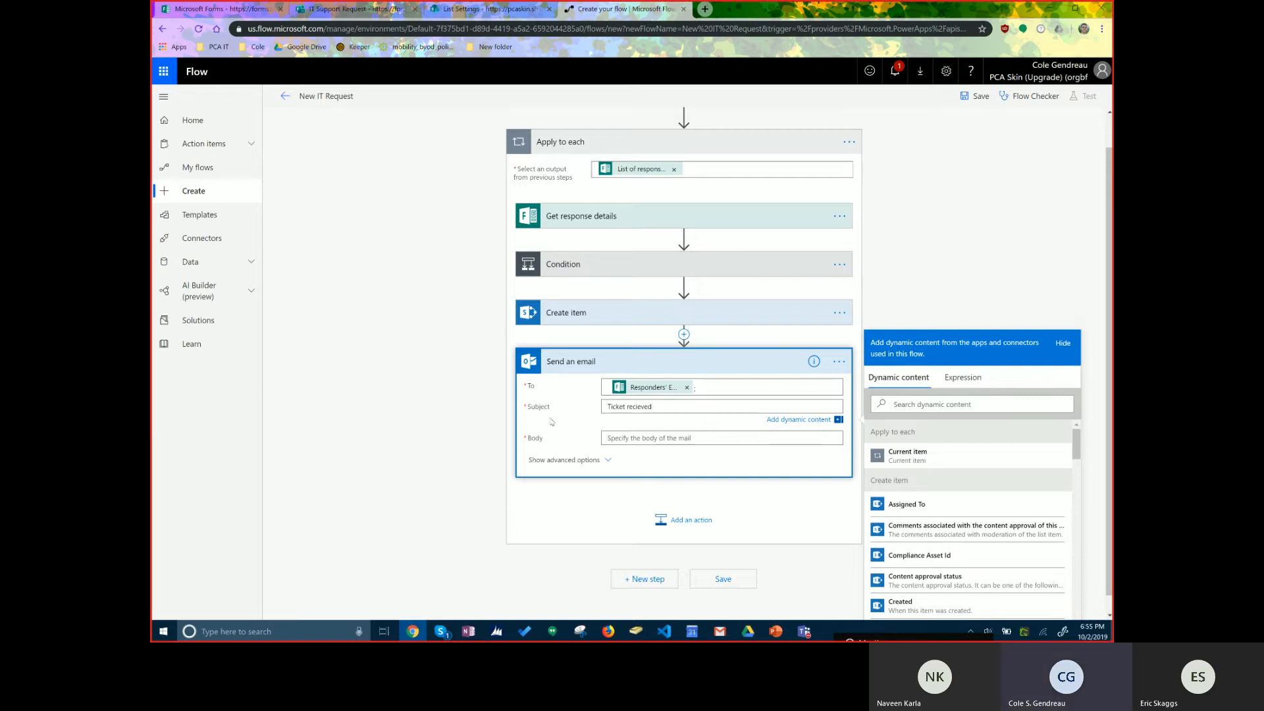
left_click(635, 436)
scroll(922, 569, "down", 2)
scroll(925, 561, "up", 2)
scroll(942, 549, "down", 3)
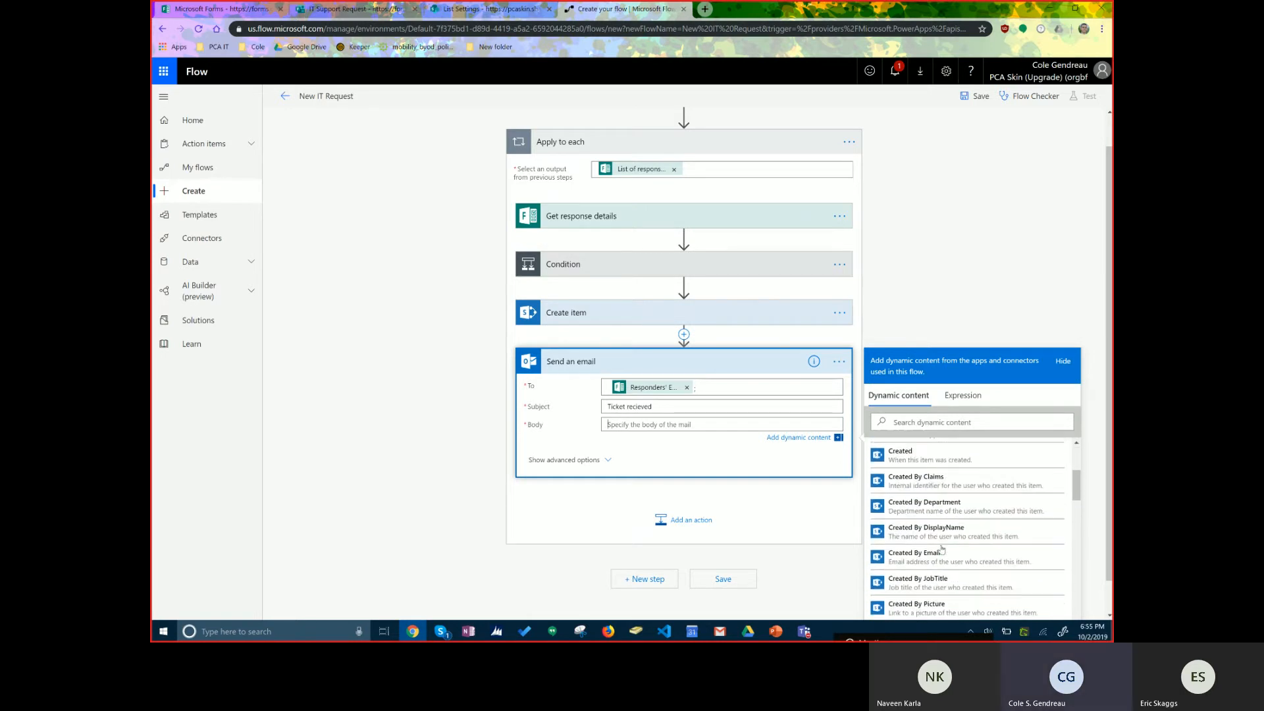
type("Thank you for the ticke")
left_click(770, 525)
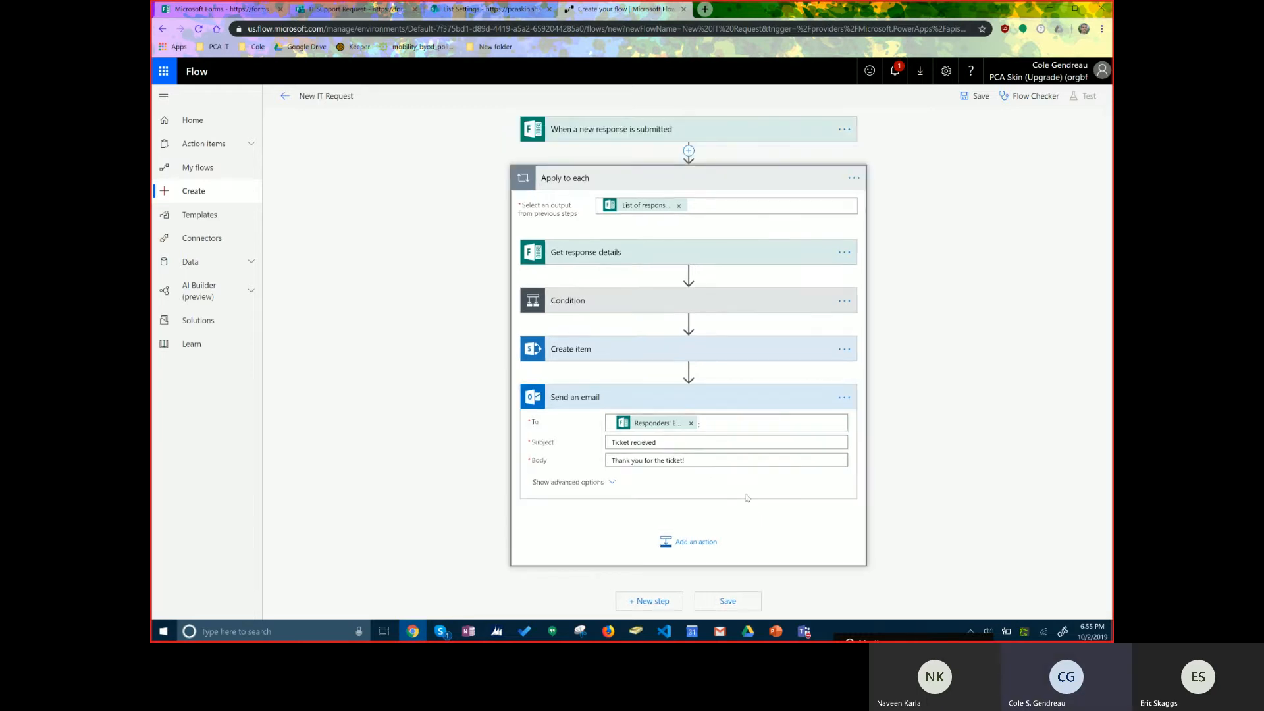
left_click(720, 400)
left_click(715, 398)
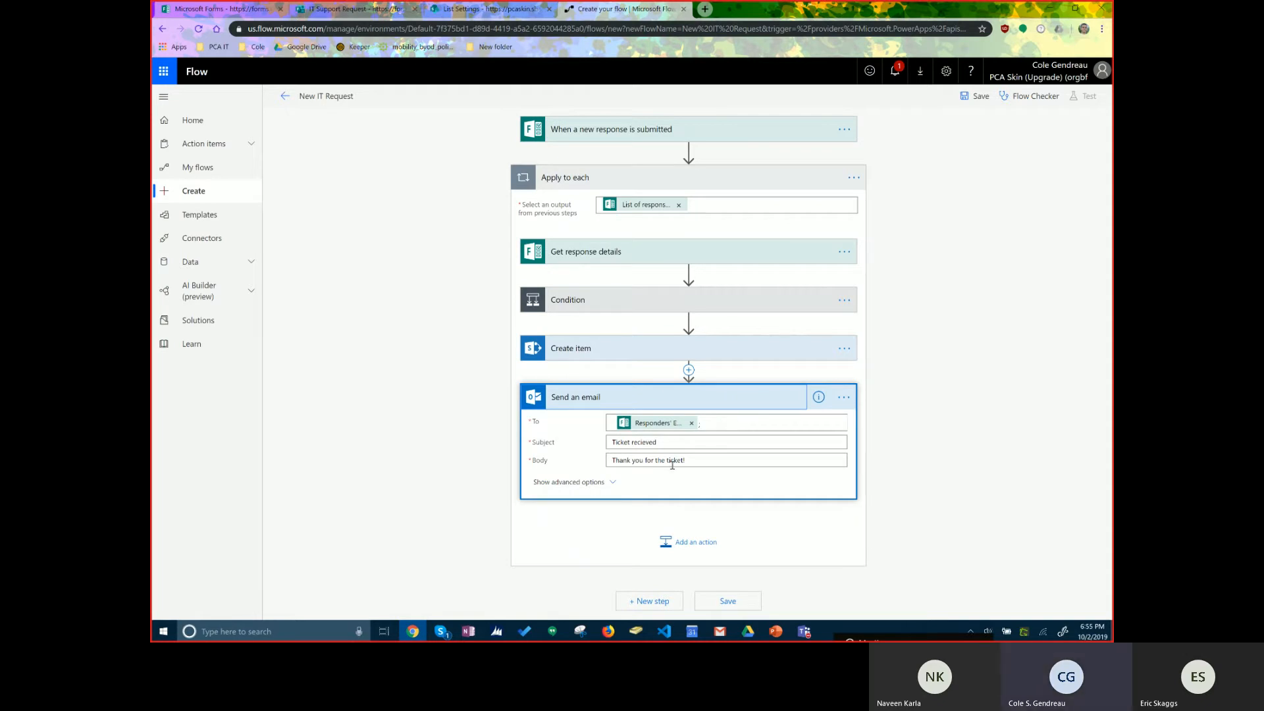
left_click(741, 609)
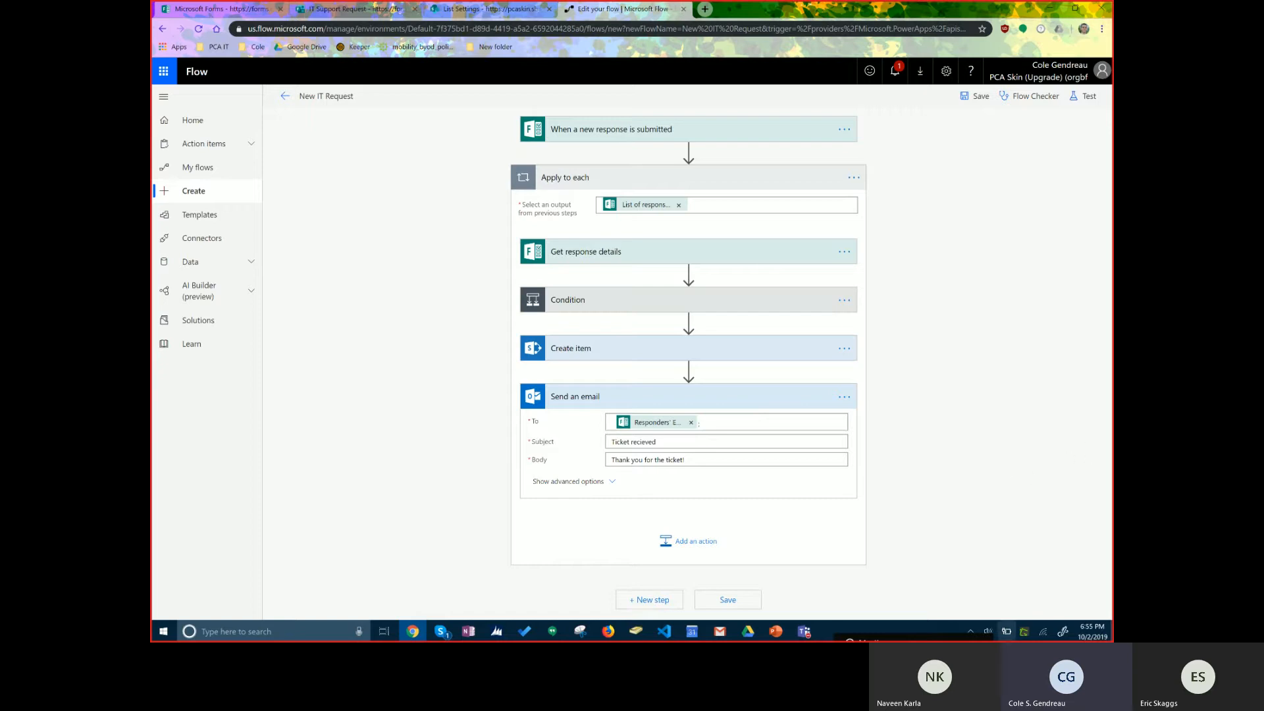
- Save the flow again and exit the editor to the New IT Request details page
left_click(728, 599)
left_click(285, 97)
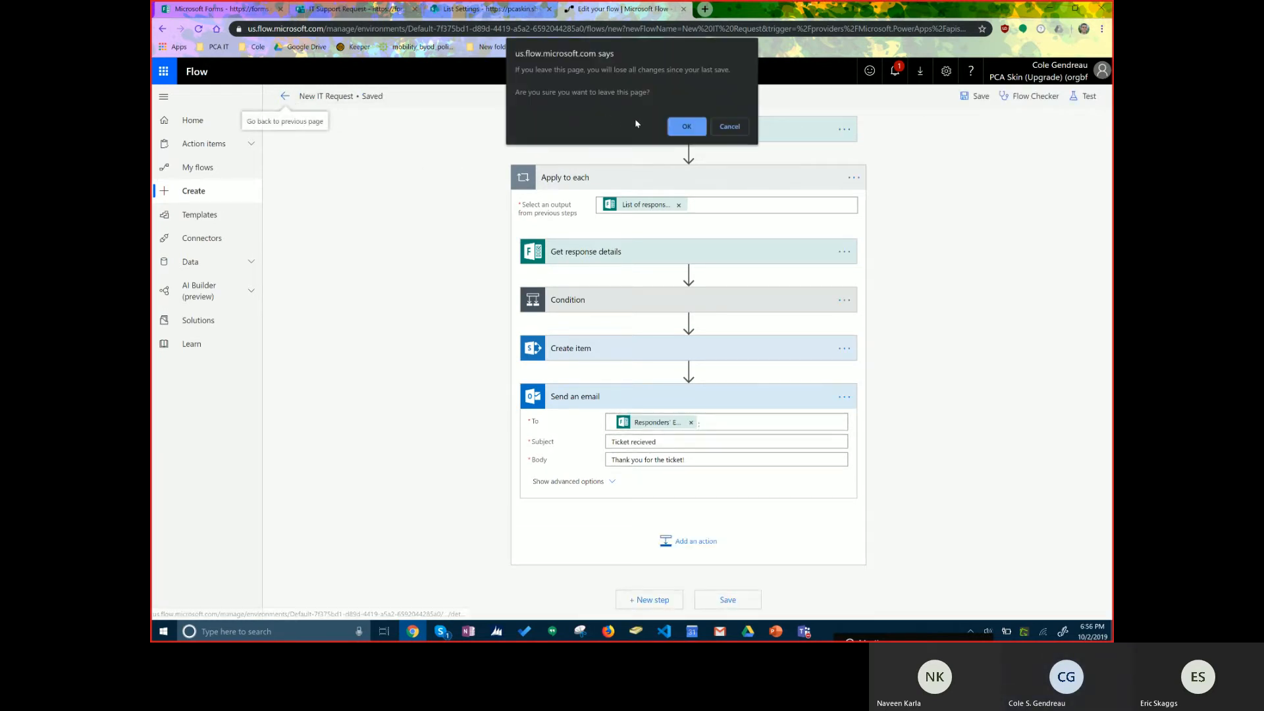
left_click(687, 126)
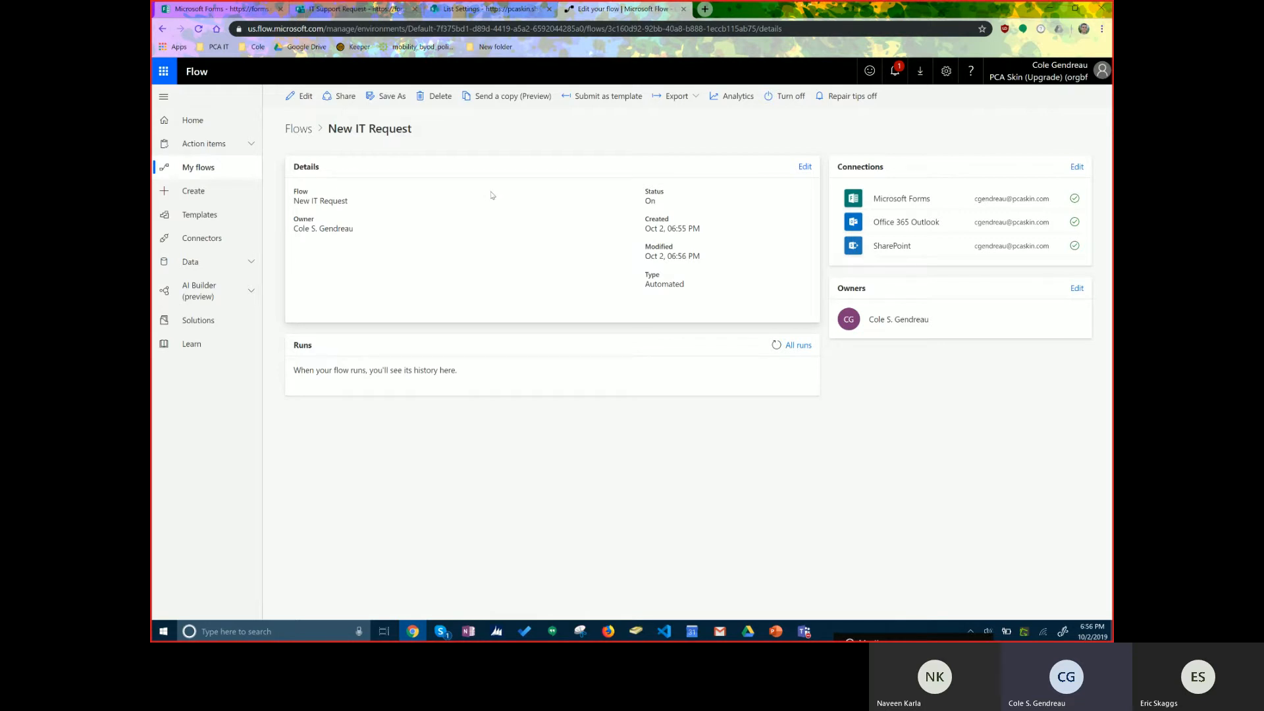
- Refresh the run history, then go to My flows and bring up the new-flow options
left_click(777, 346)
left_click(192, 169)
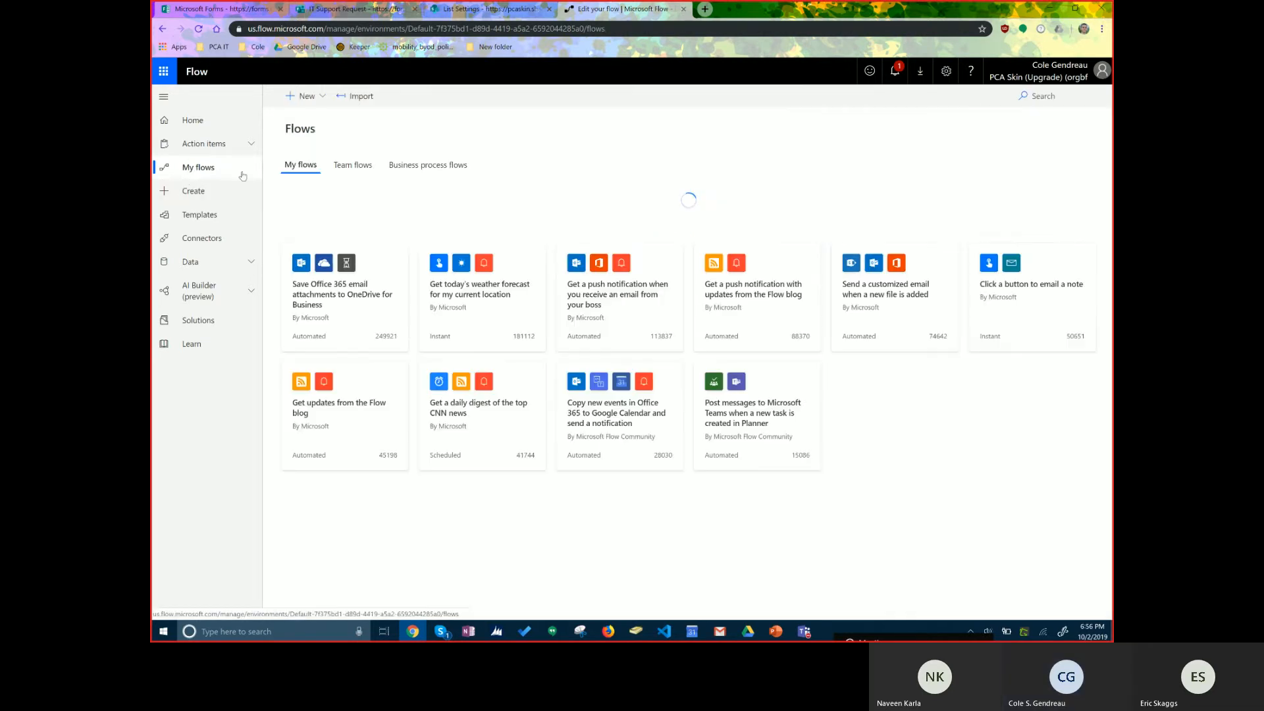
left_click(304, 97)
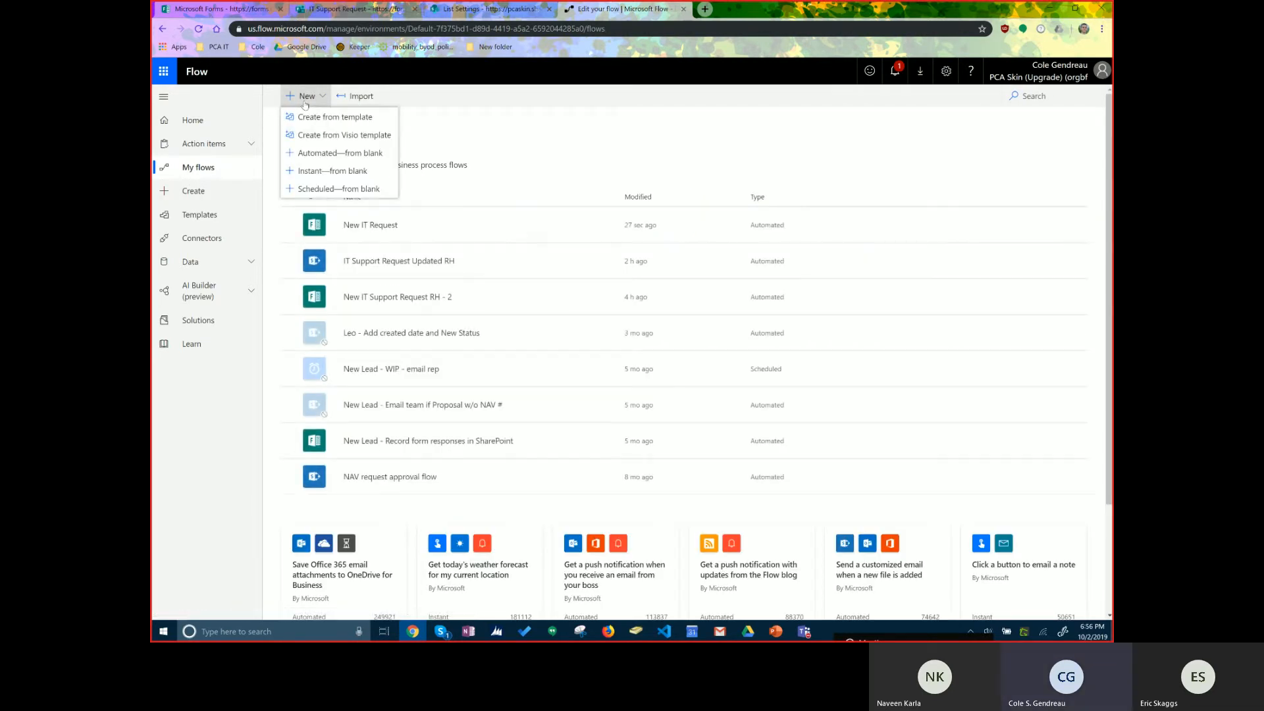
left_click(532, 143)
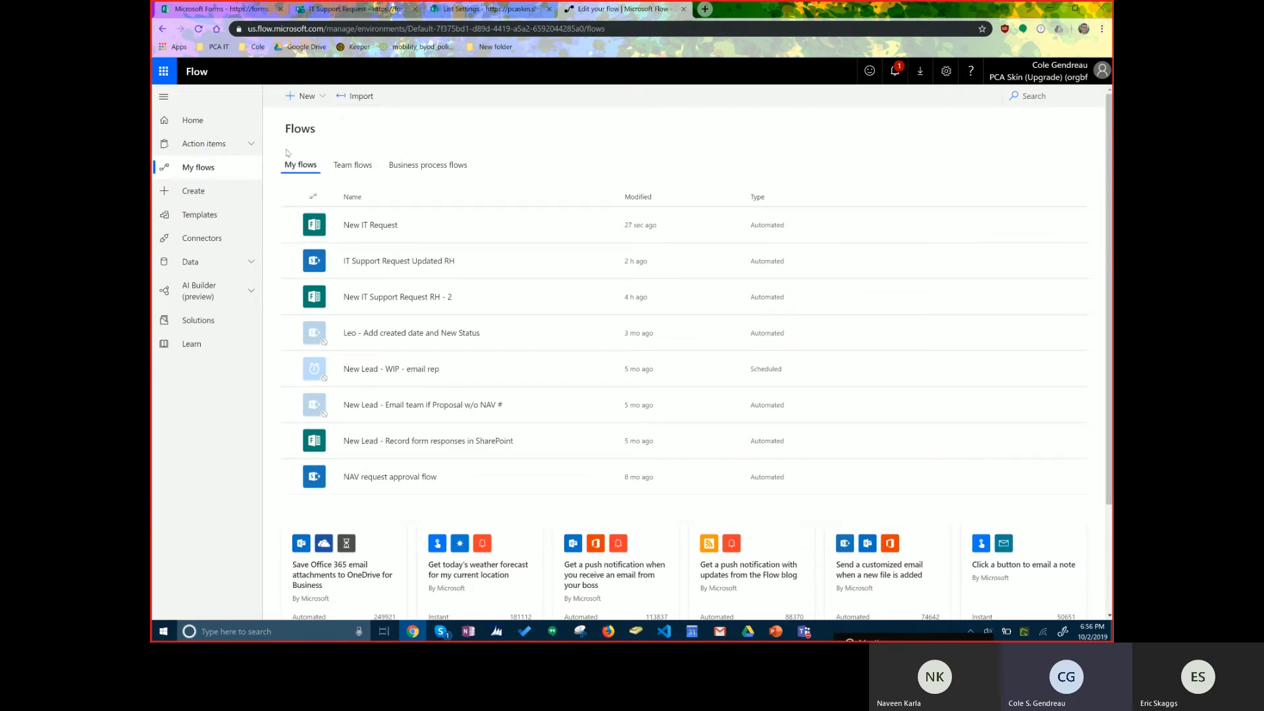
left_click(297, 100)
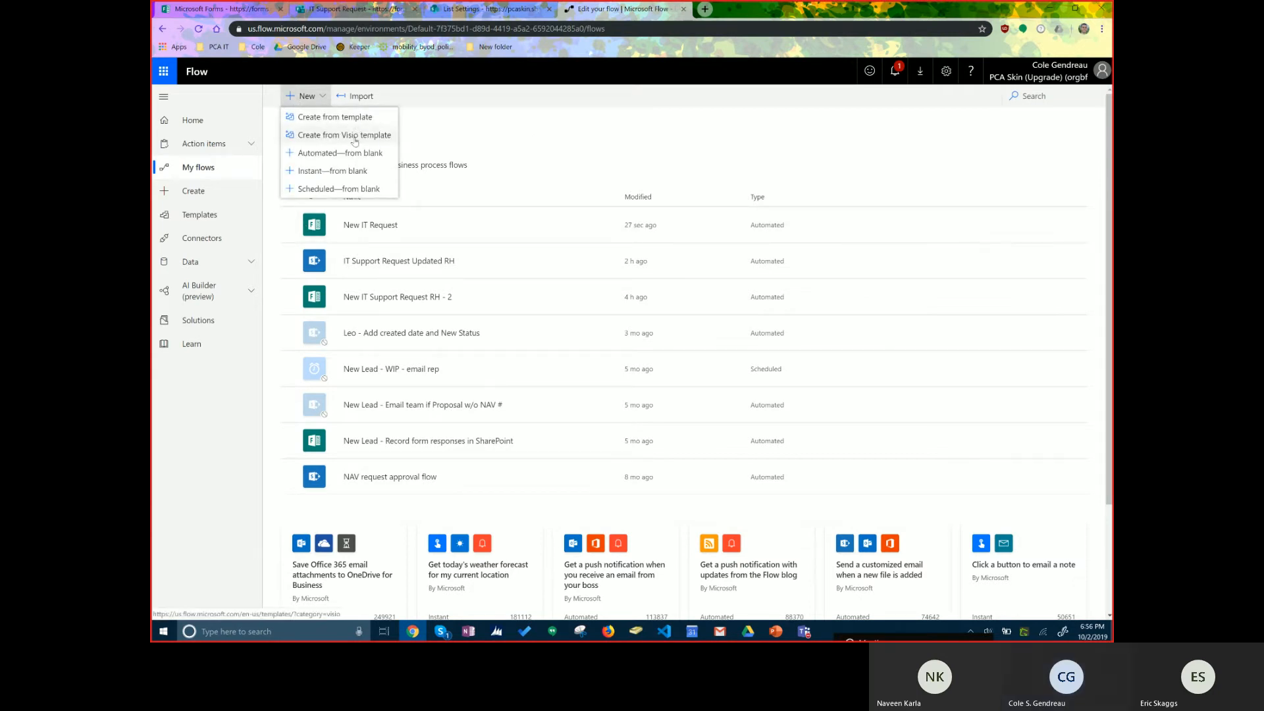
- Start an automated blank flow named 'Update Ticket', then cancel it
left_click(318, 152)
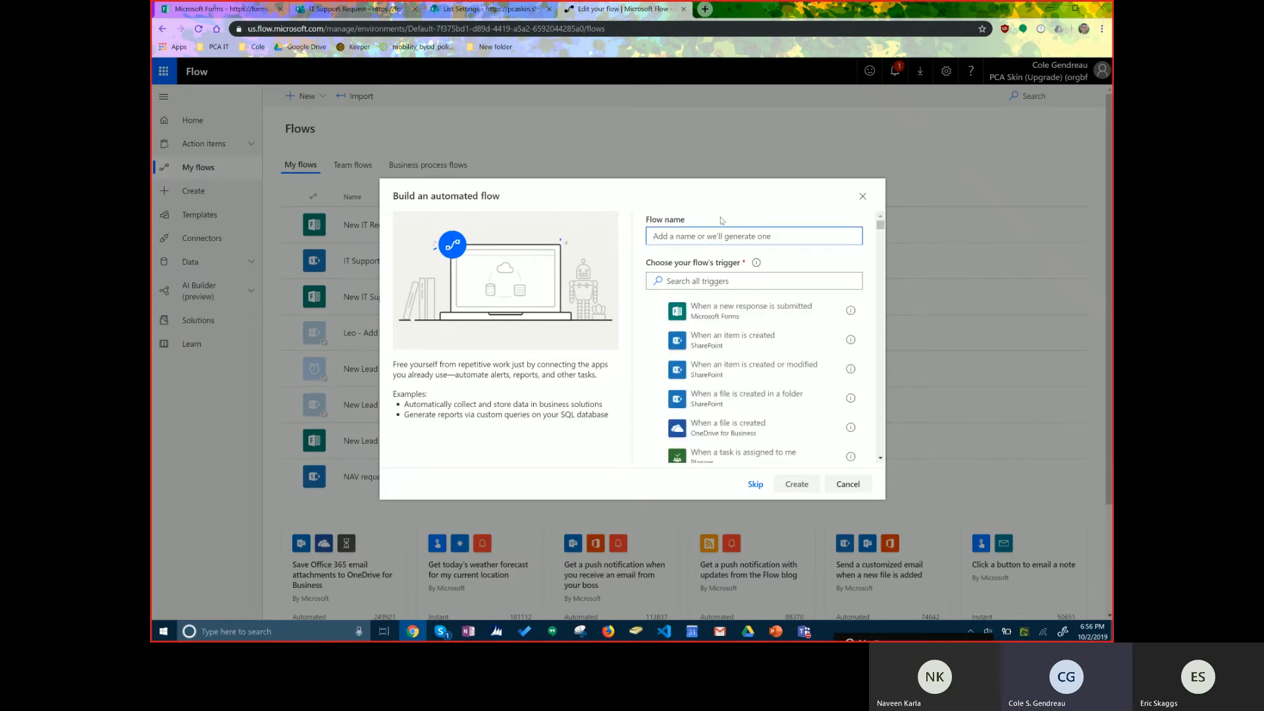
type("Update Ticket")
left_click(713, 197)
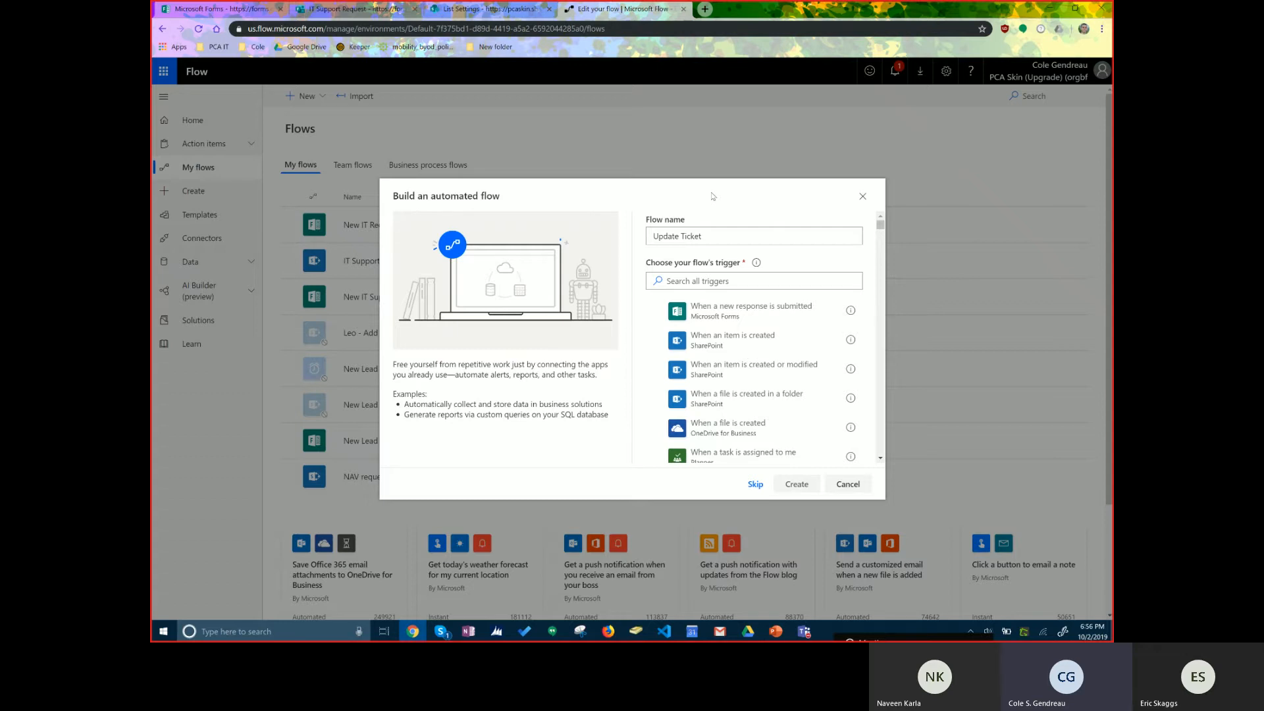
left_click(864, 197)
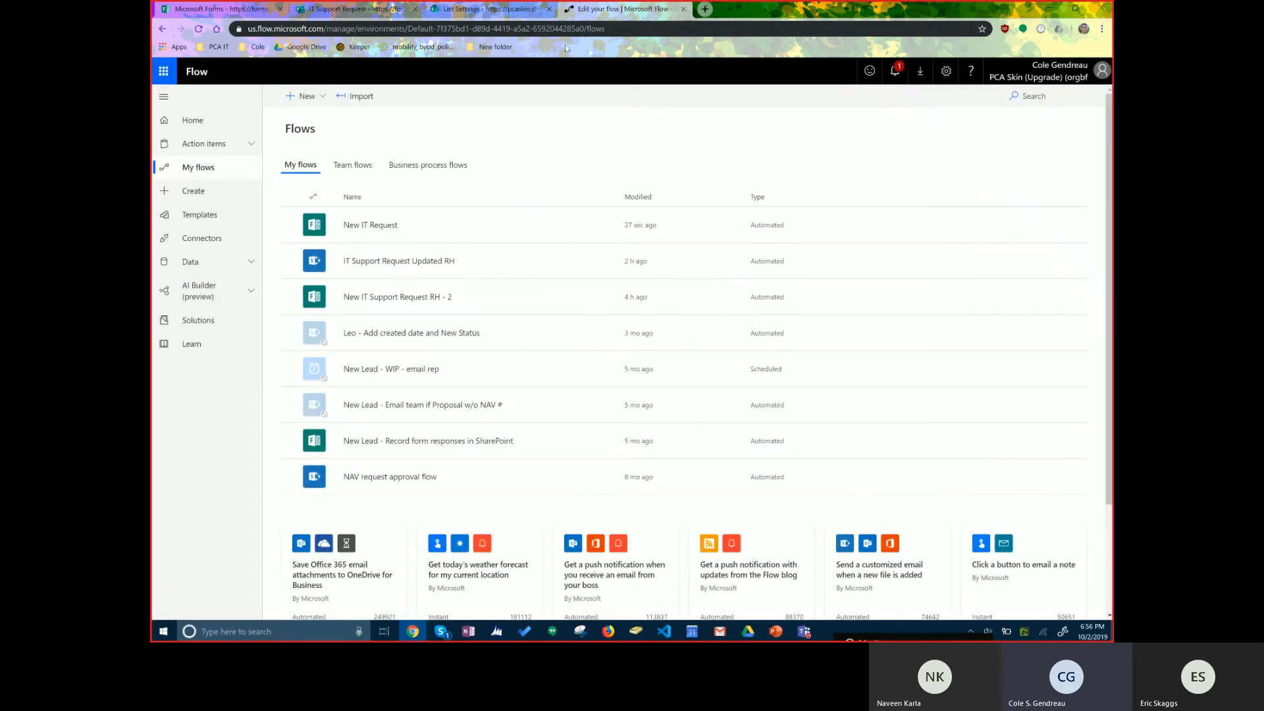
left_click(491, 9)
- On the live IT Support Request form, enter the test requester's first name and last name
left_click(352, 8)
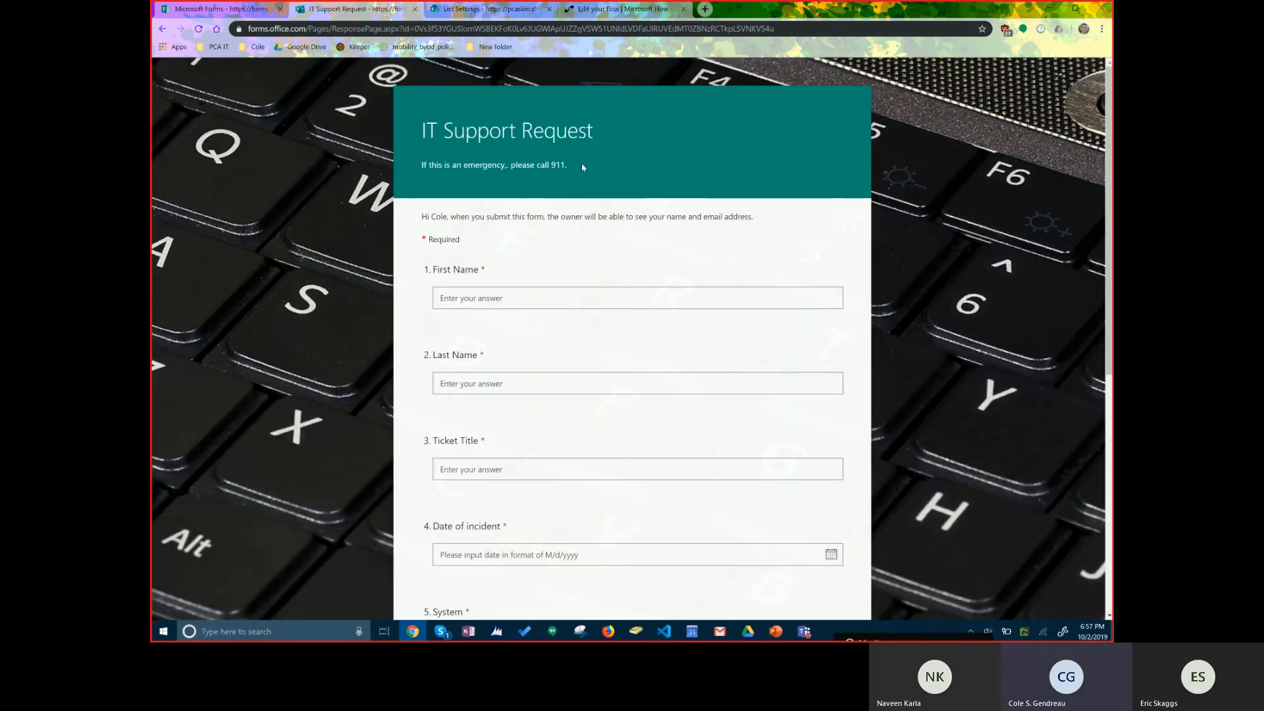
type("S")
key("BackSpace")
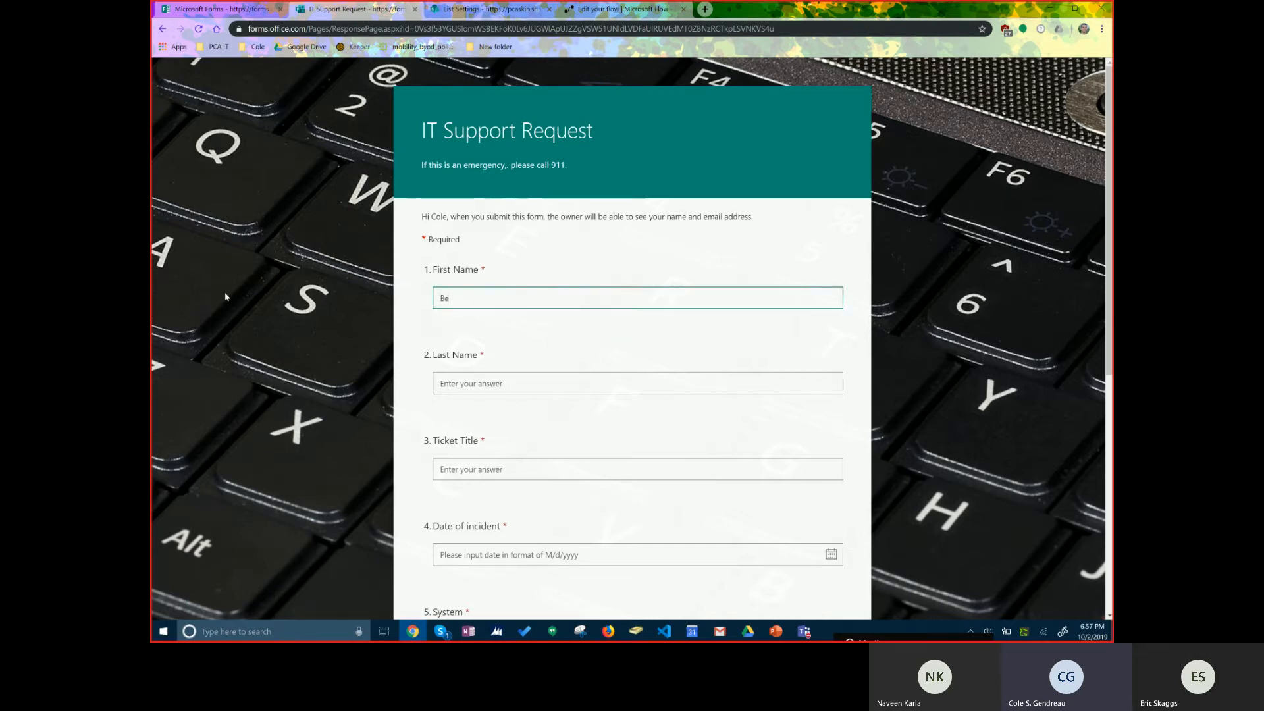
key("Tab")
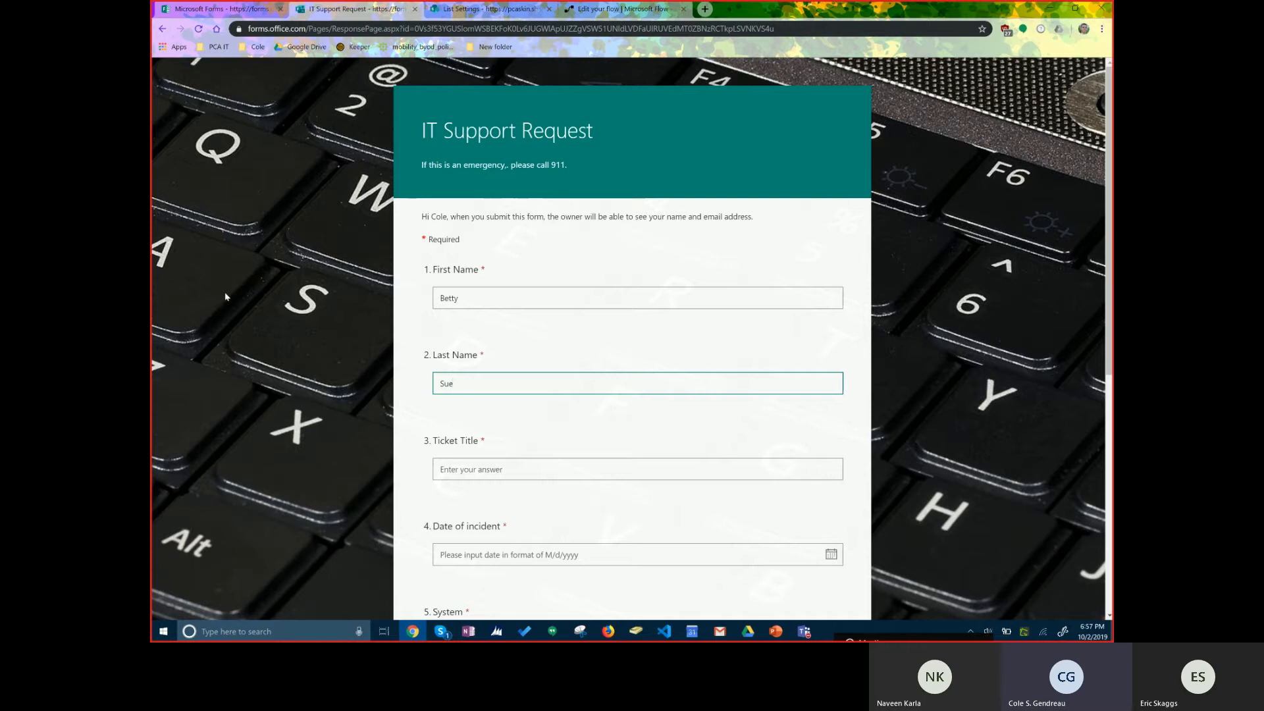
scroll(503, 382, "down", 1)
left_click(499, 406)
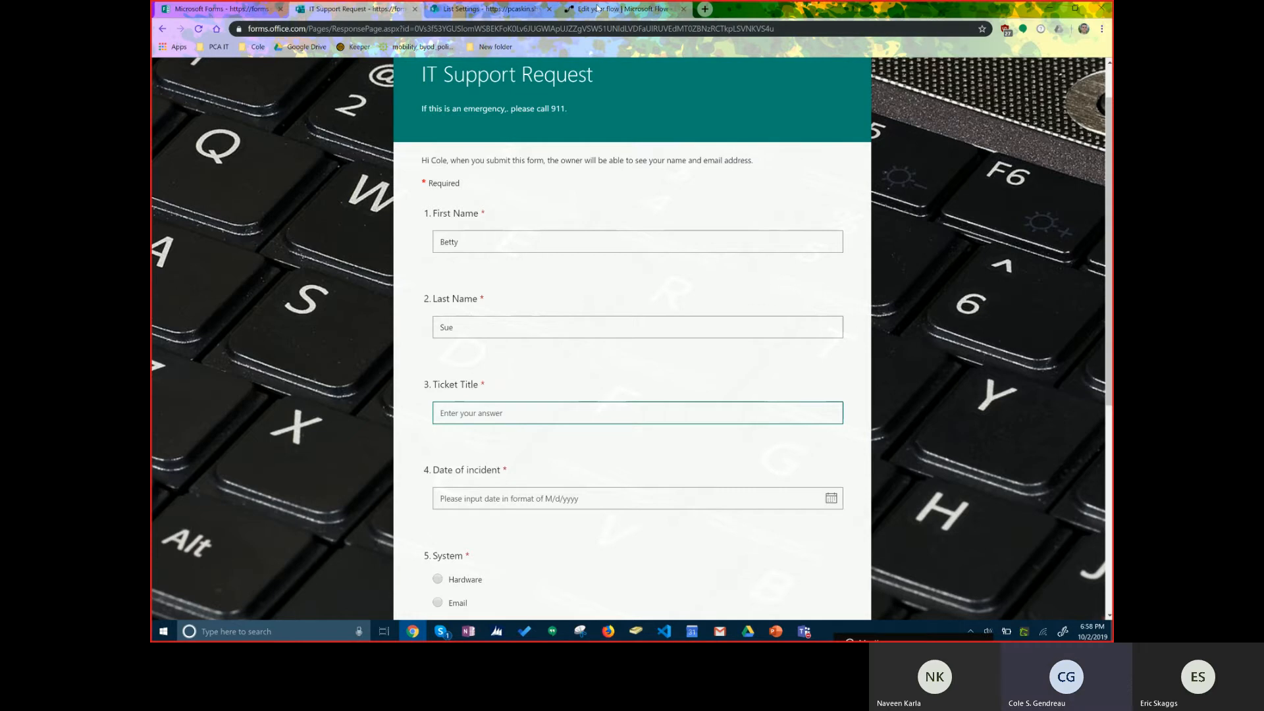
- Glance at the SharePoint list settings and flows tabs, then return to the support request form
left_click(622, 8)
left_click(490, 9)
left_click(334, 7)
left_click(493, 10)
left_click(625, 10)
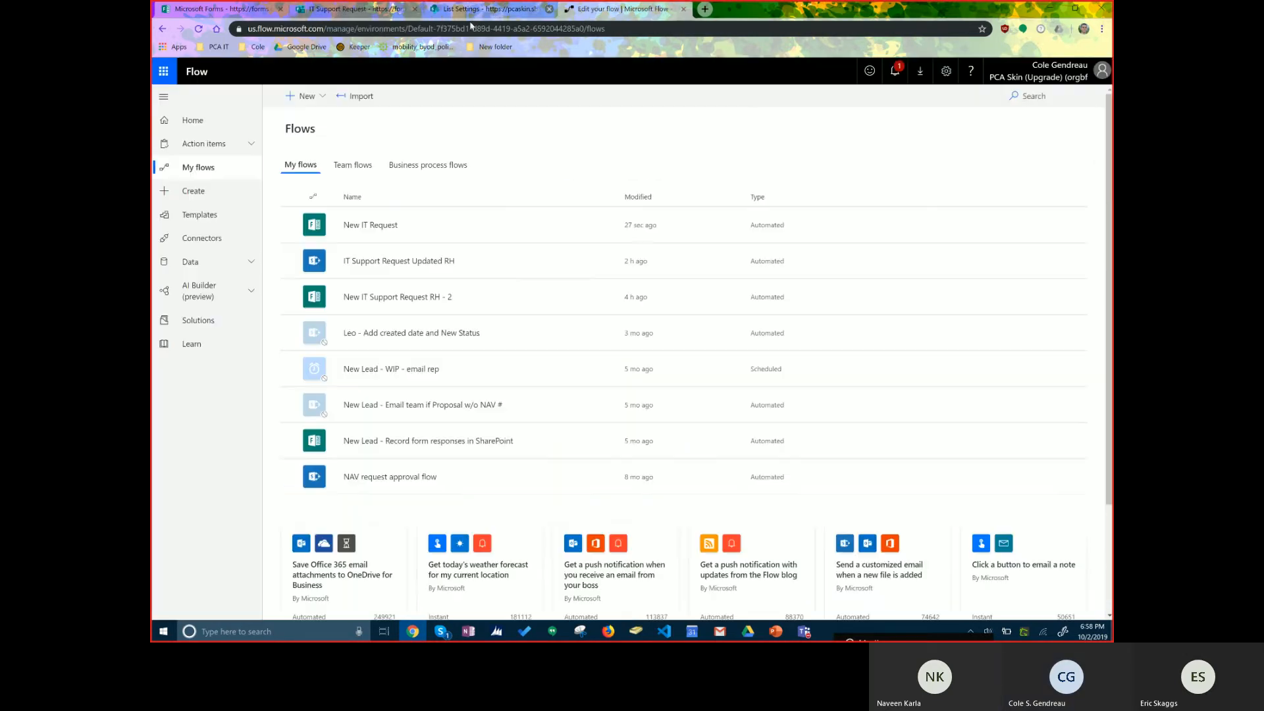
left_click(366, 10)
left_click(445, 10)
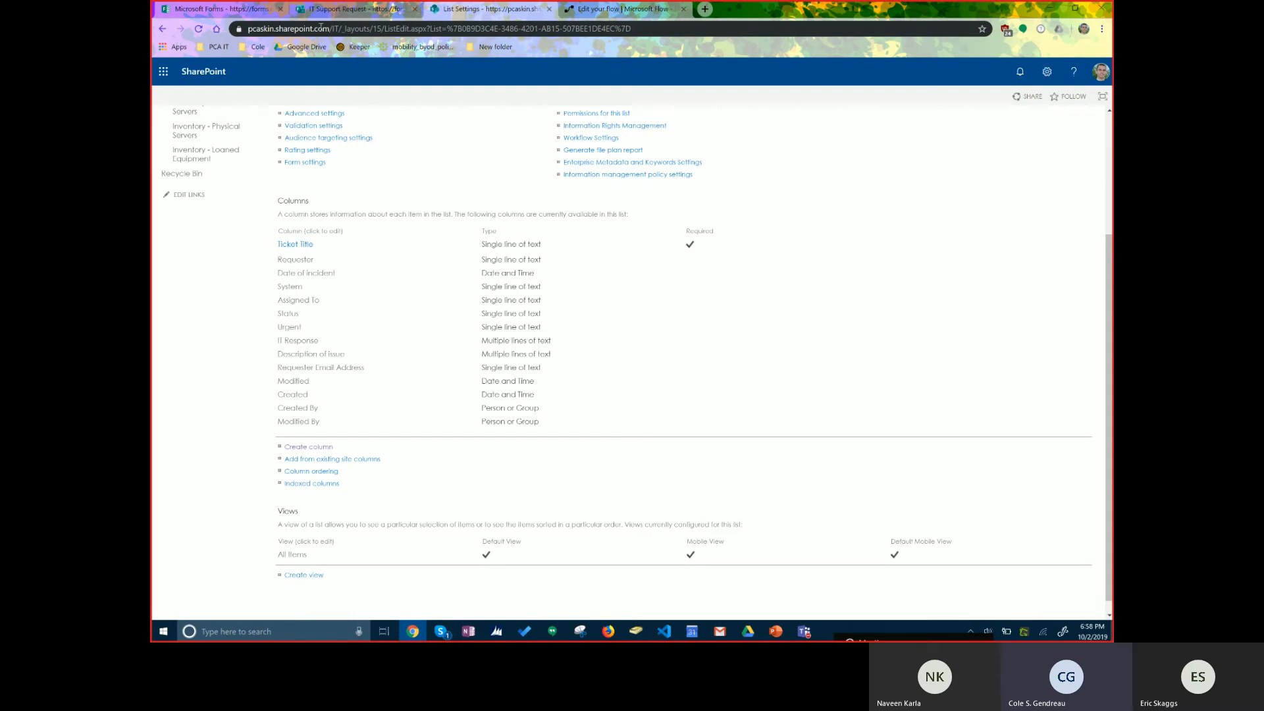
left_click(342, 10)
scroll(450, 264, "down", 2)
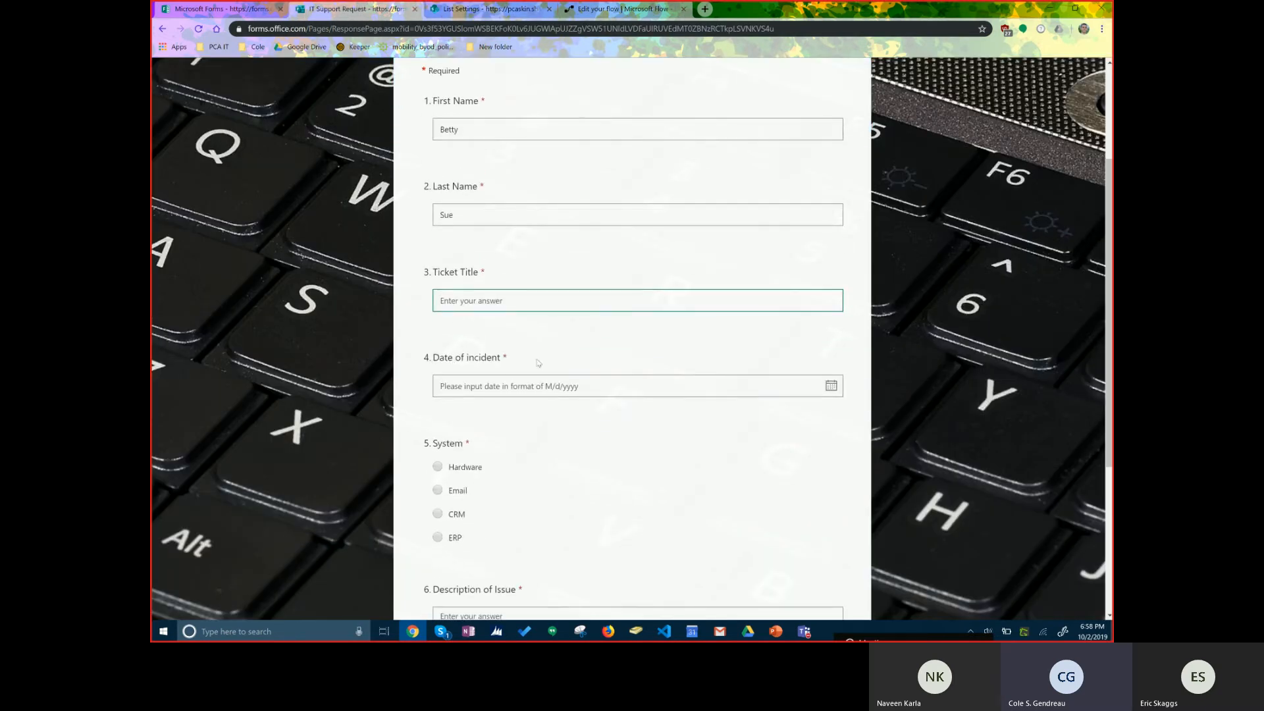
- Title the ticket 'Email is broken', date it 10/2/2019, and choose Email as the system
type("Email is broken")
key("Tab")
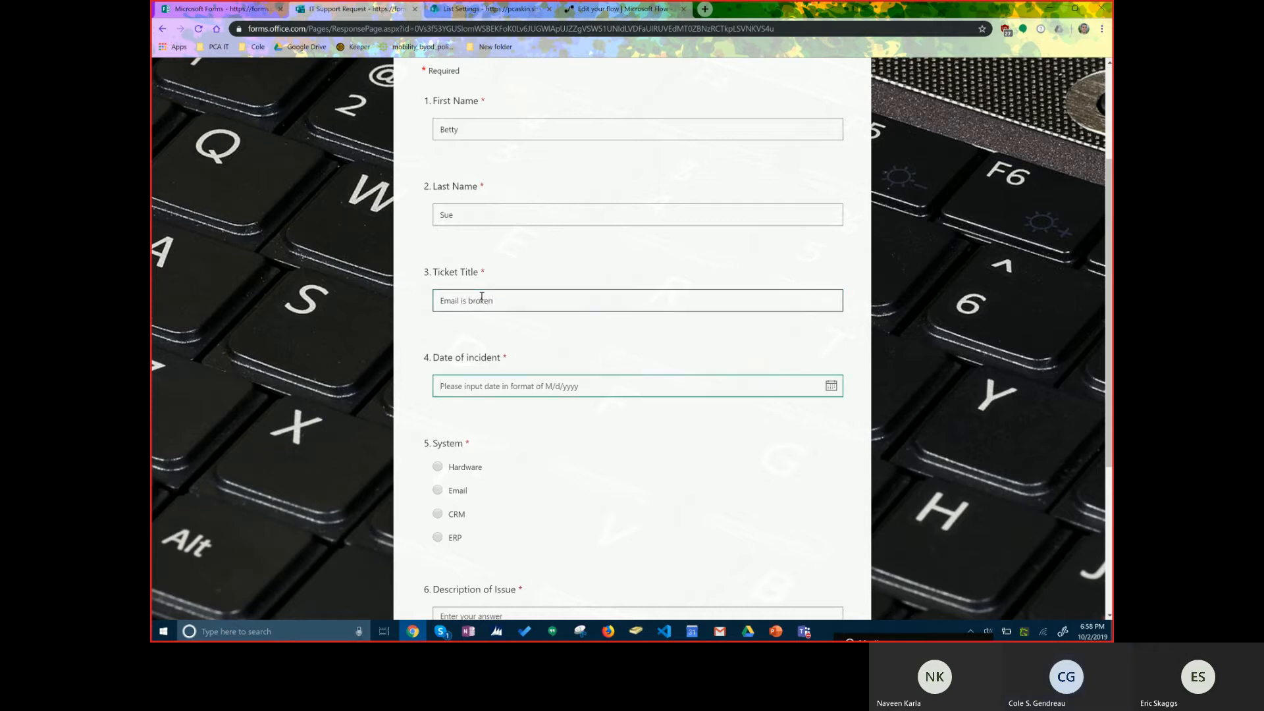
left_click(831, 386)
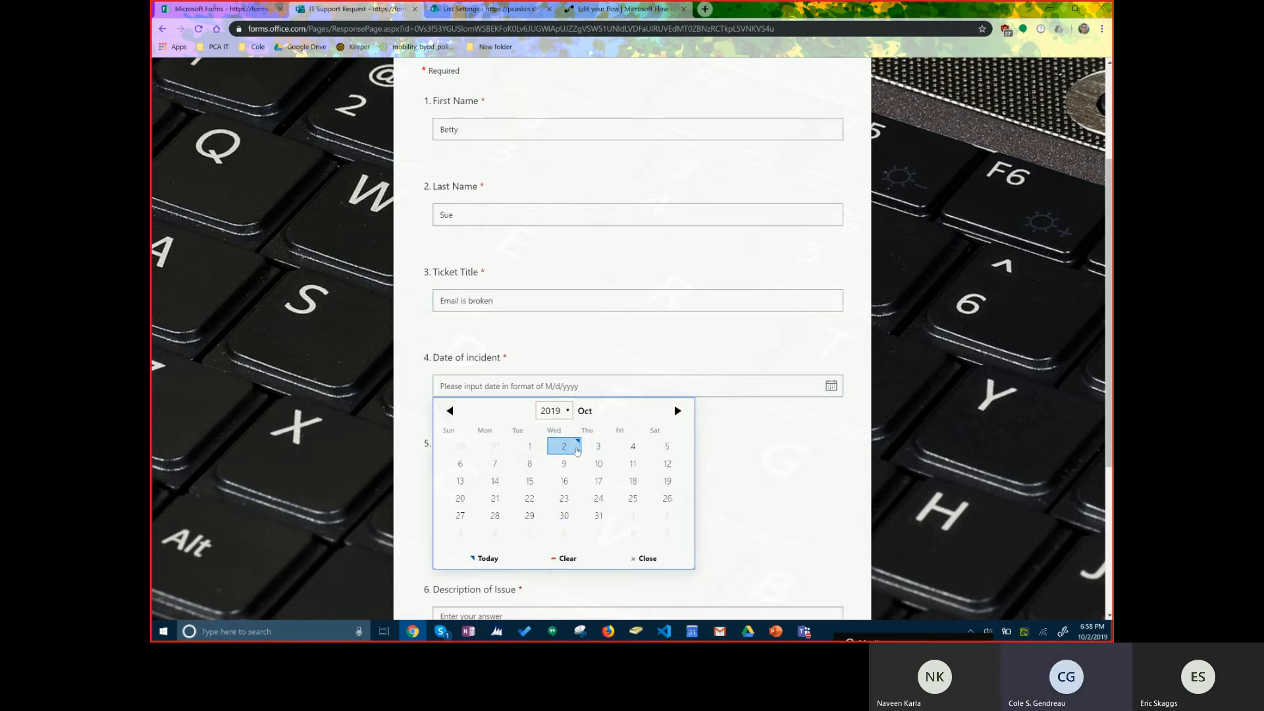
left_click(565, 445)
scroll(527, 460, "down", 2)
left_click(438, 378)
- Describe being unable to send a funny cat video and set Urgent to Yes
left_click(526, 508)
scroll(526, 508, "down", 1)
type("Cant send")
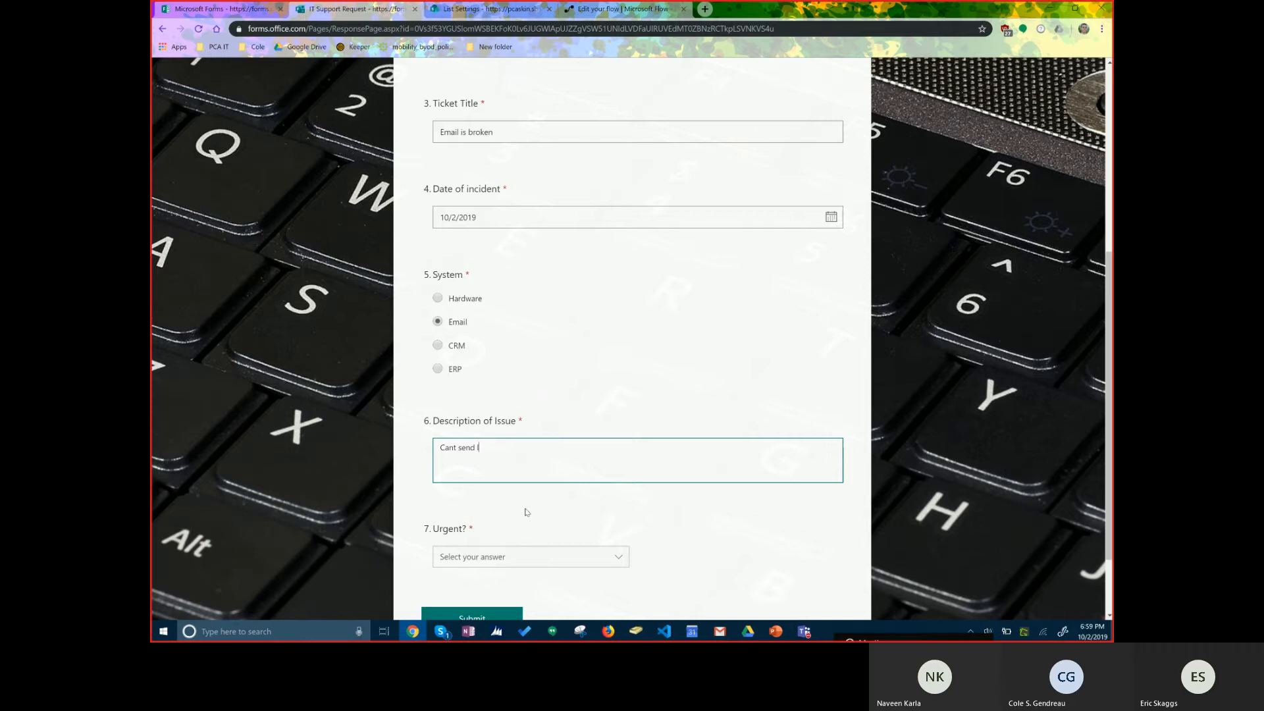
type("funny cat video")
scroll(527, 512, "down", 2)
left_click(520, 463)
left_click(458, 486)
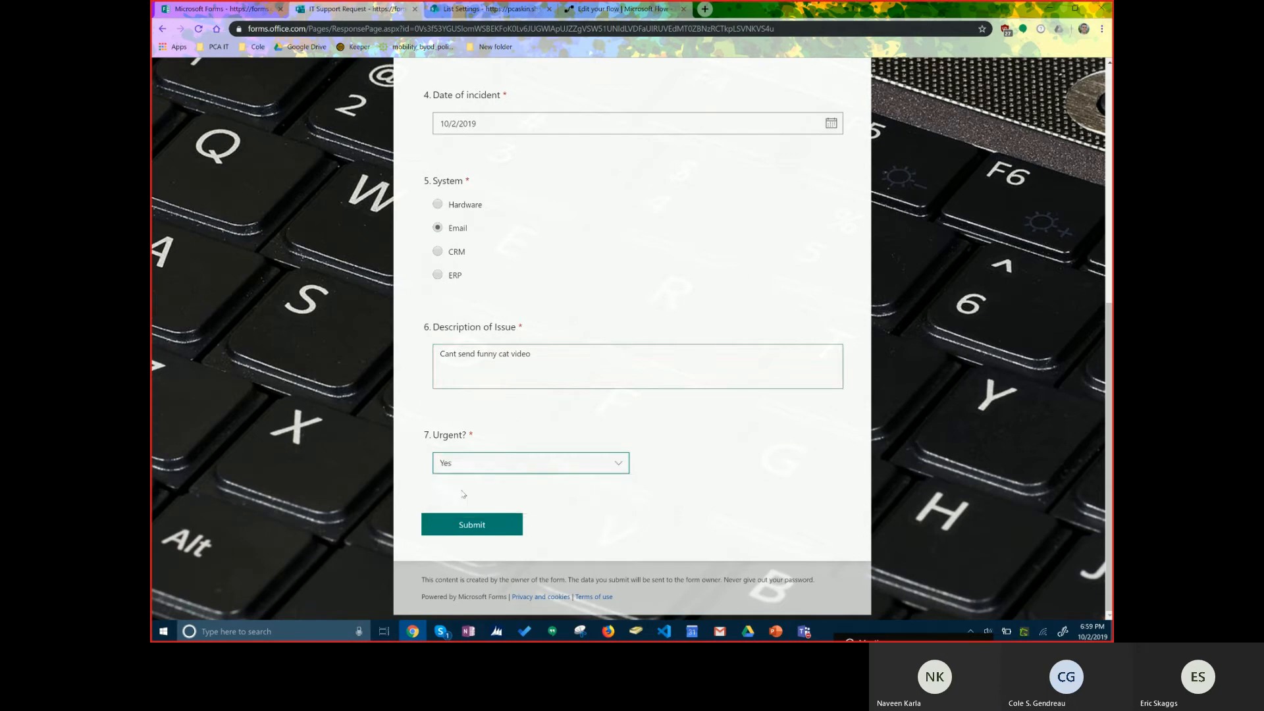
- Submit the IT support ticket, then go to the Office home page and launch Outlook
left_click(507, 526)
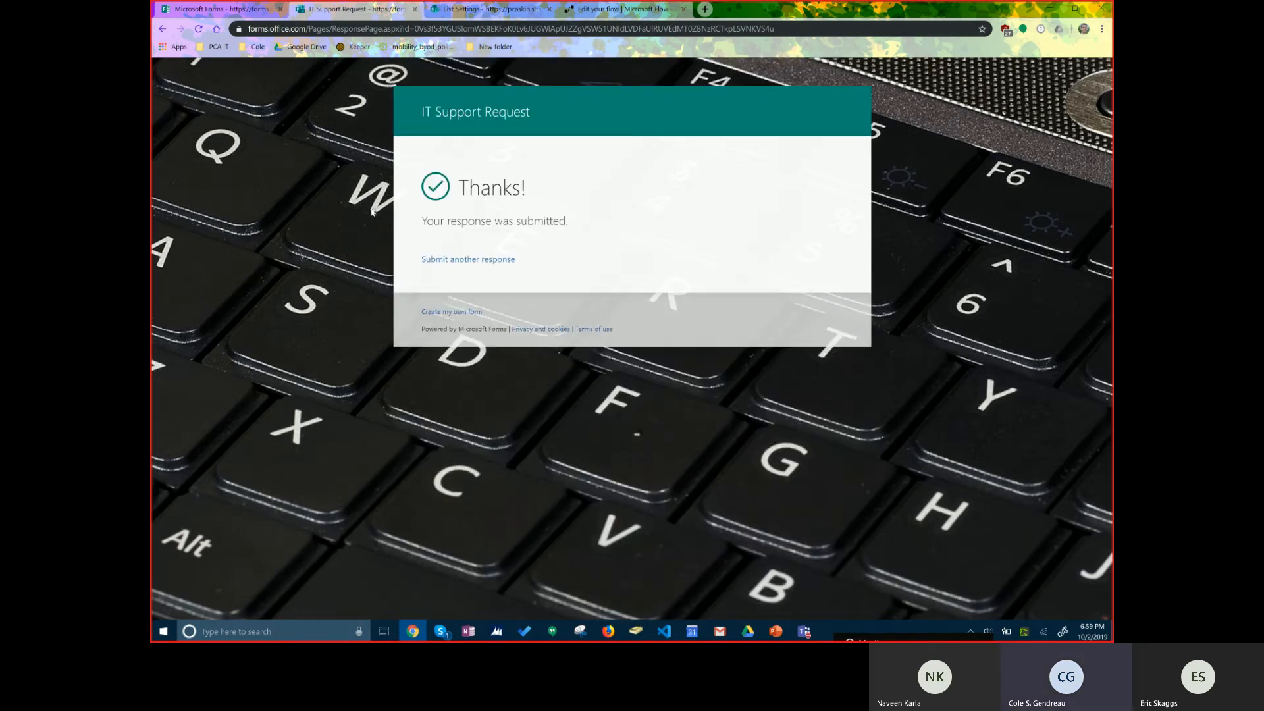
left_click(705, 9)
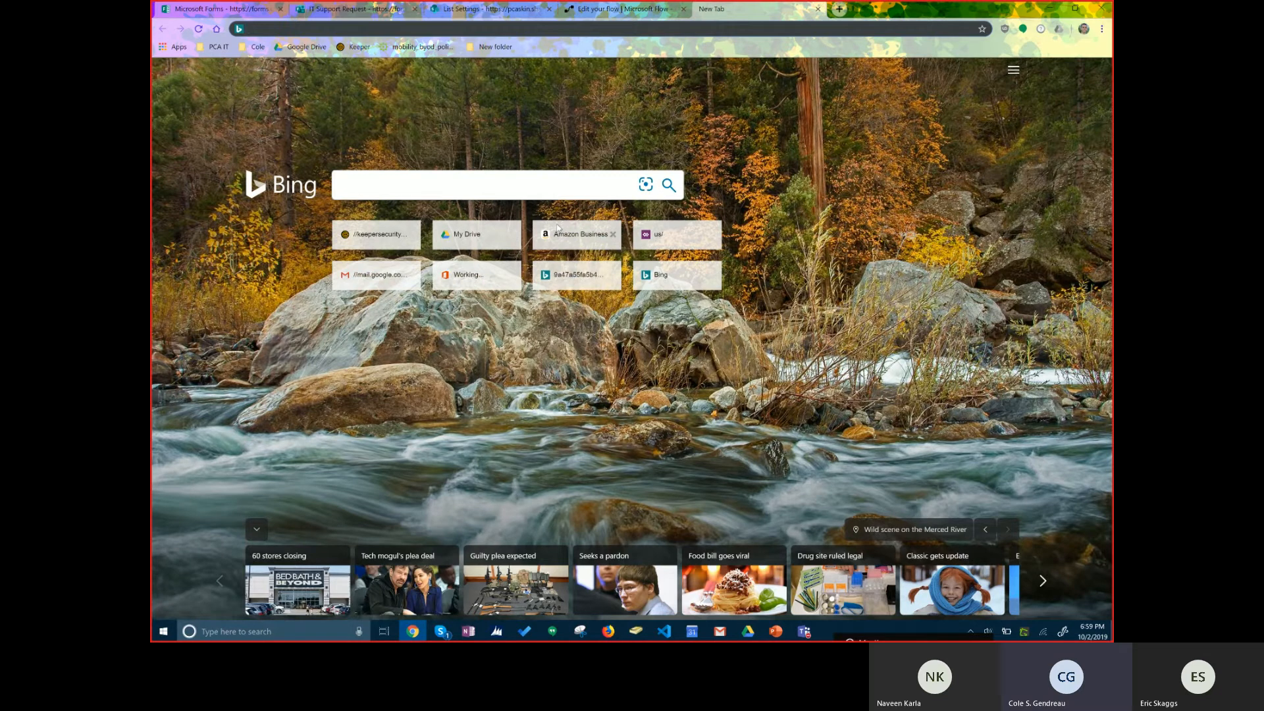
type("o")
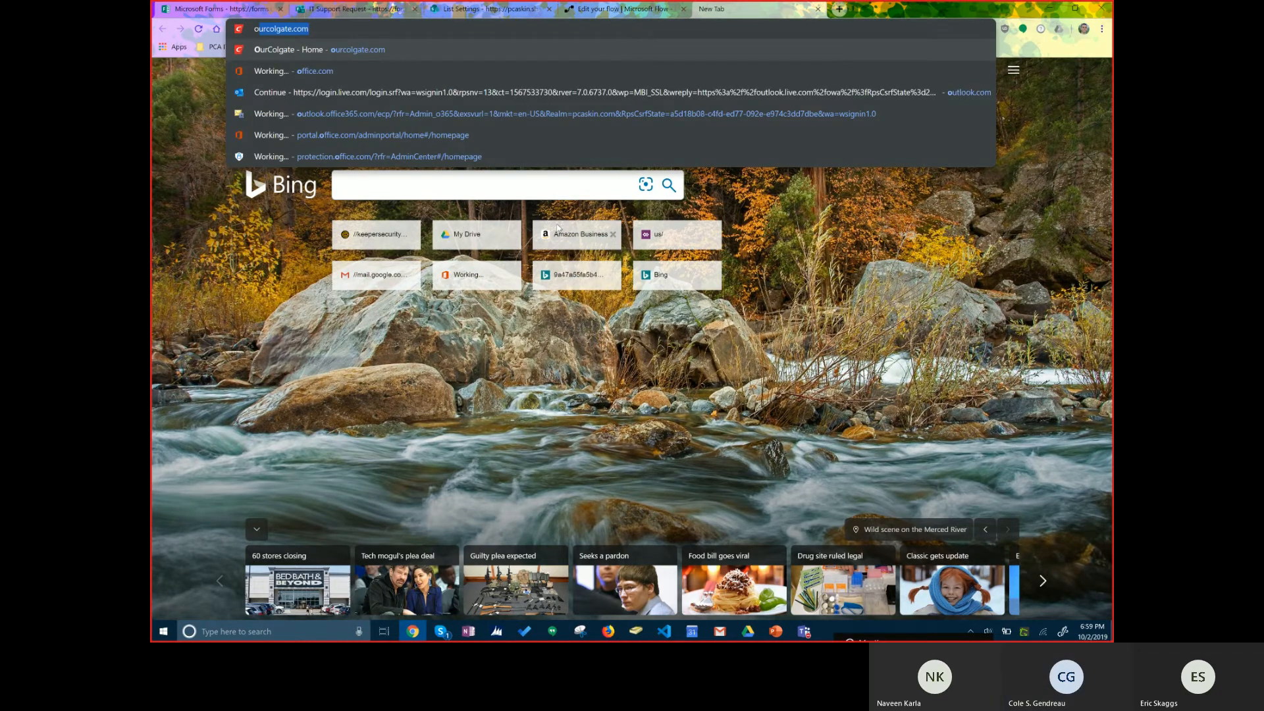
key("BackSpace")
key("BackSpace")
left_click(623, 10)
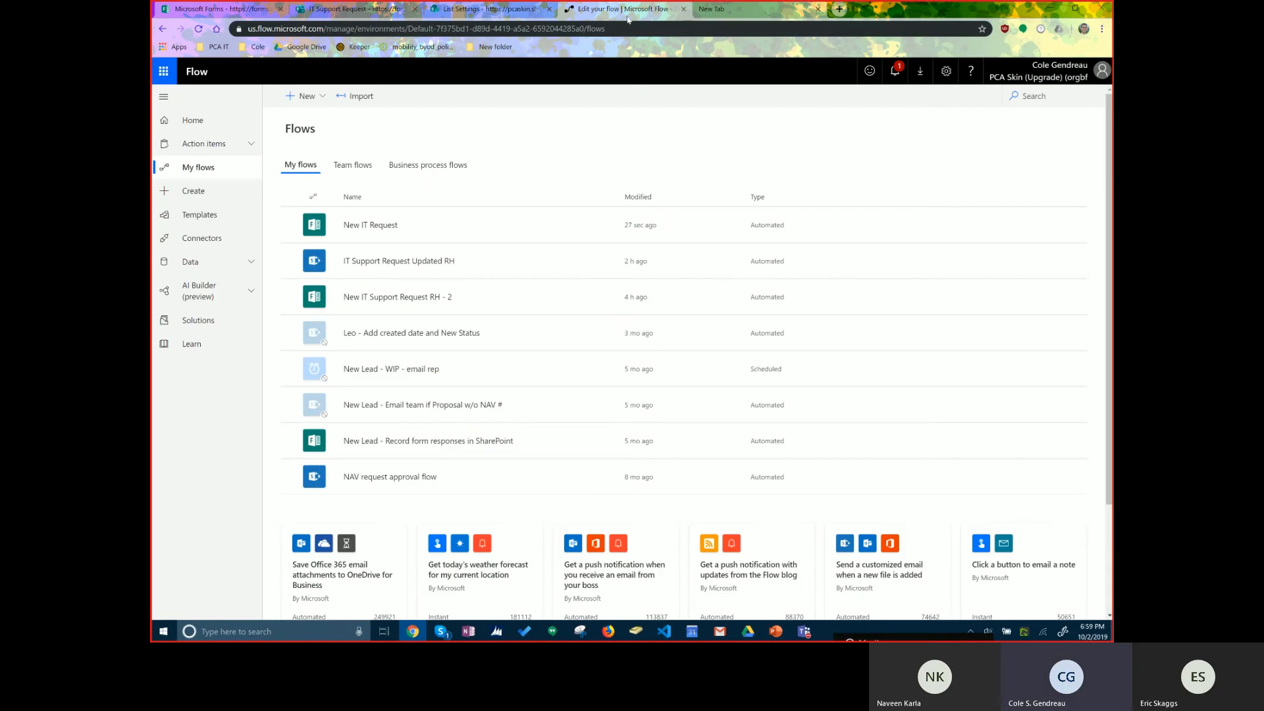
left_click(166, 72)
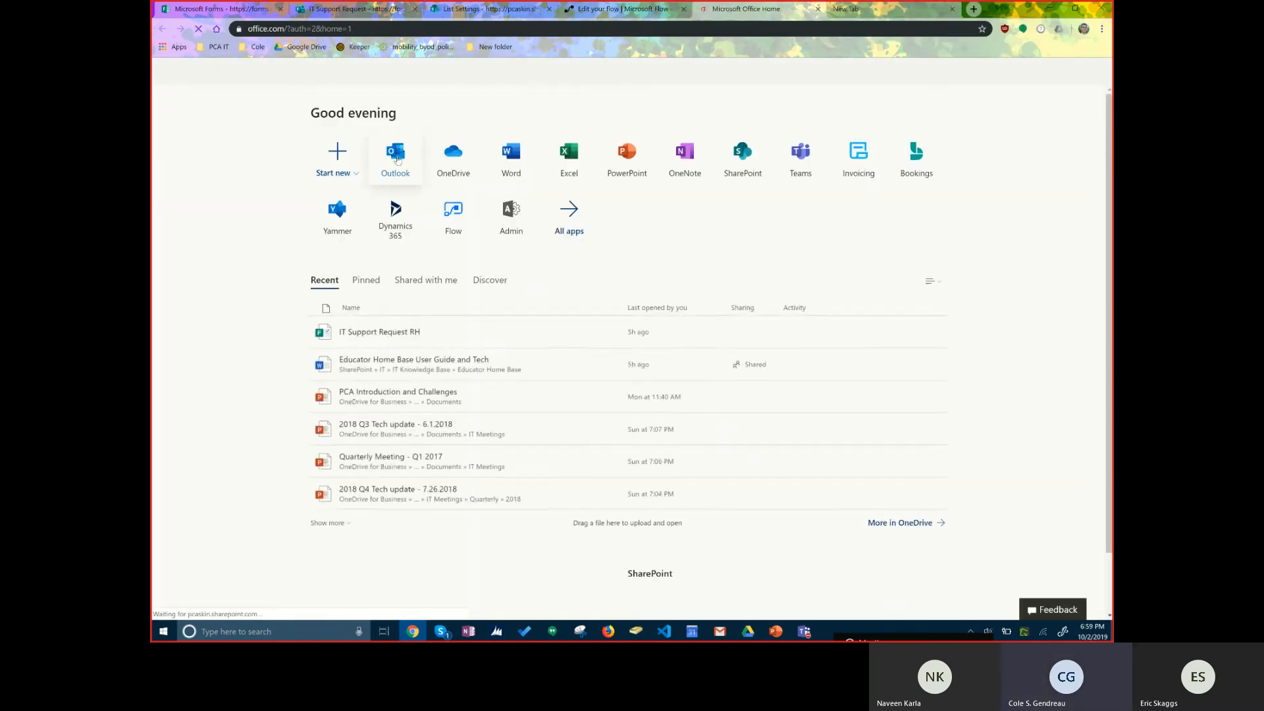
left_click(395, 153)
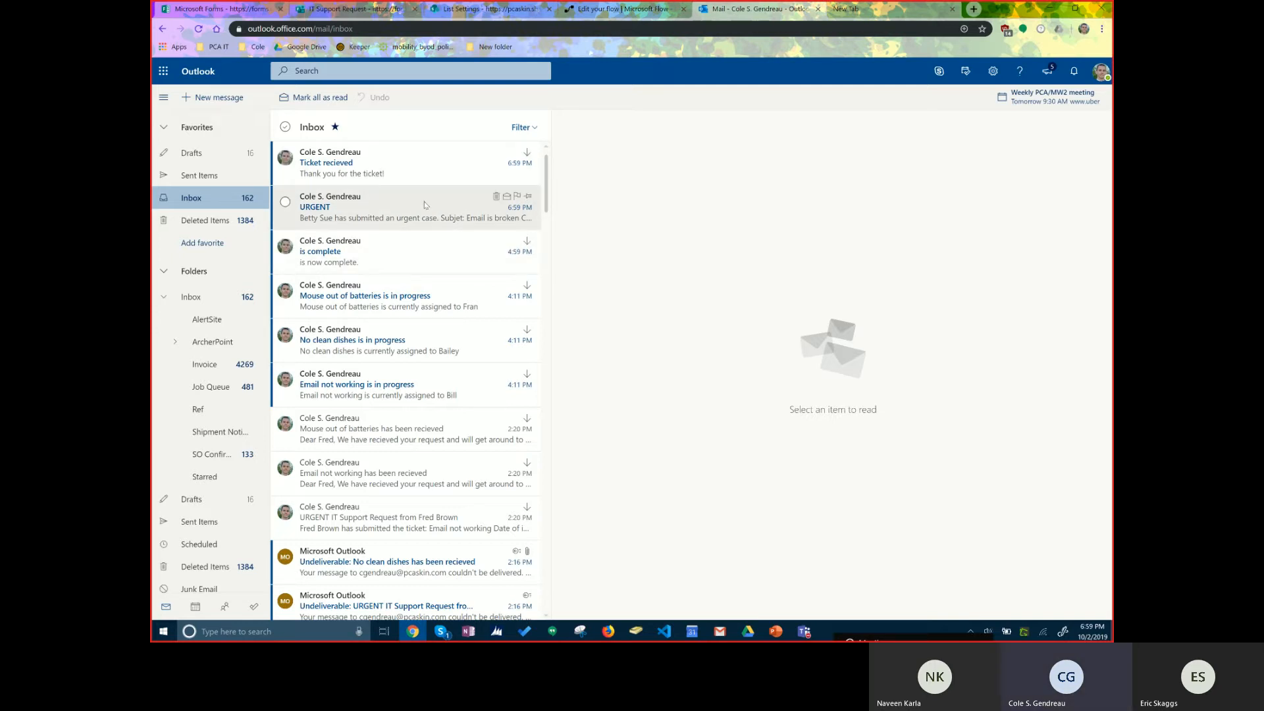
- Read the URGENT alert for 'Email is broken', then the 'Ticket recieved' confirmation email
left_click(375, 208)
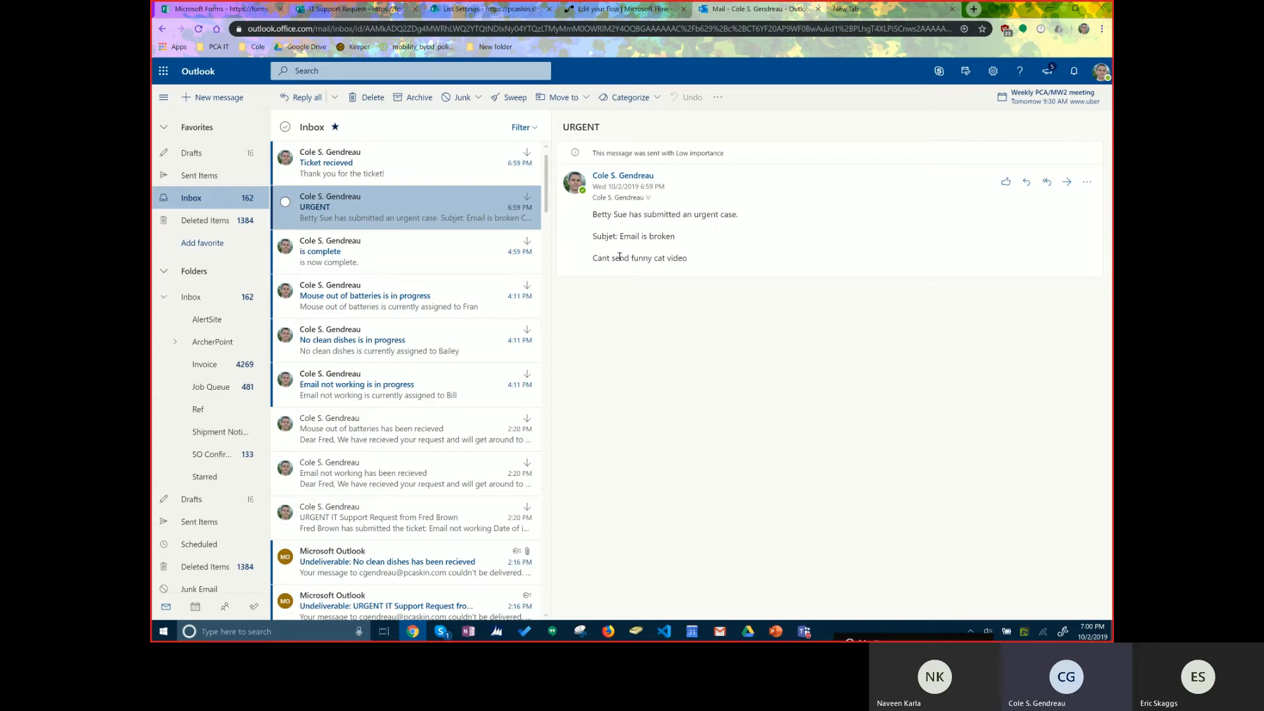
left_click_drag(620, 236, 676, 237)
left_click(391, 168)
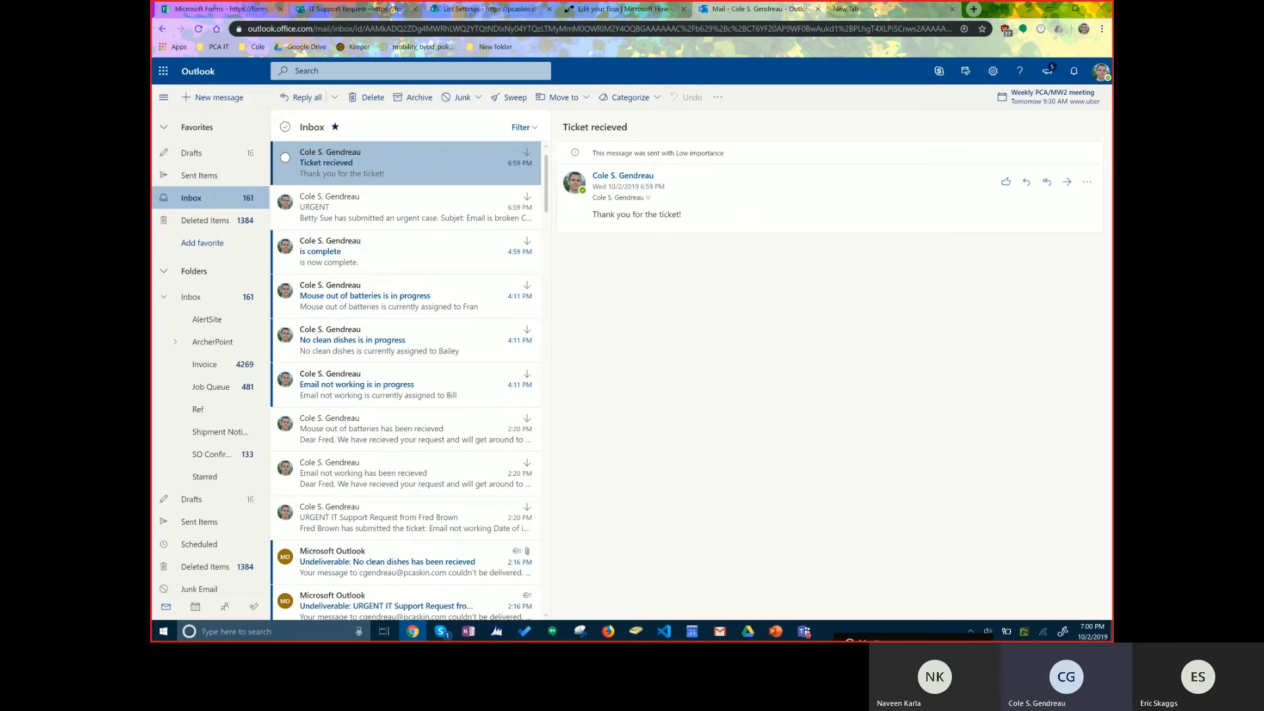
- View the IT Support Requests list items to confirm the new ticket, then return to My flows
left_click(470, 11)
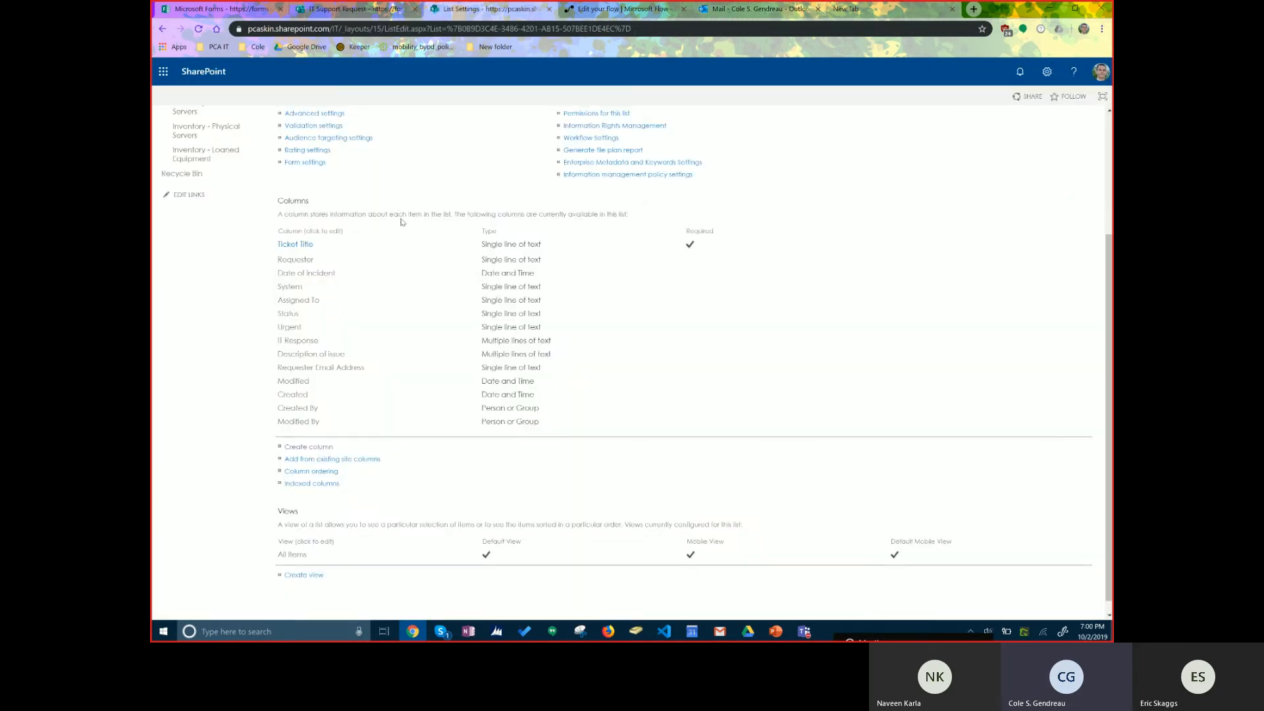
scroll(399, 221, "up", 3)
left_click(399, 144)
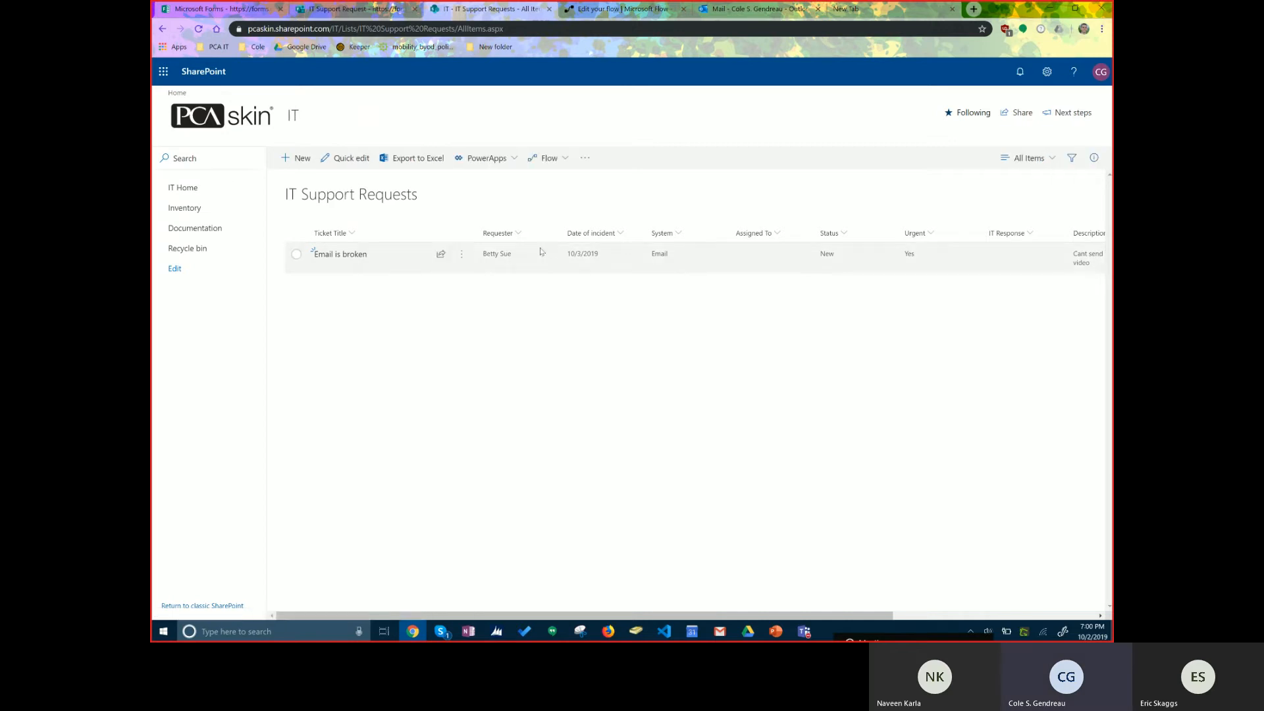
left_click(623, 8)
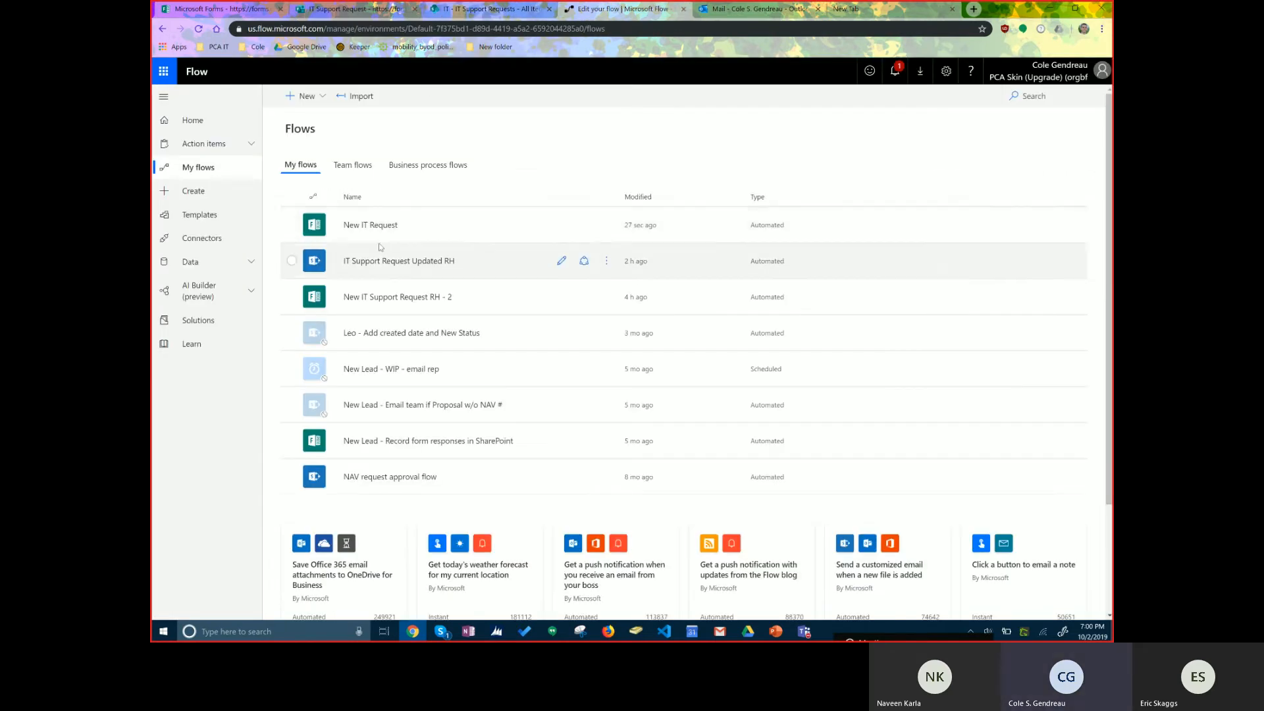
- Create an automated flow 'Update IT Request' triggered when a SharePoint item is created or modified
left_click(304, 96)
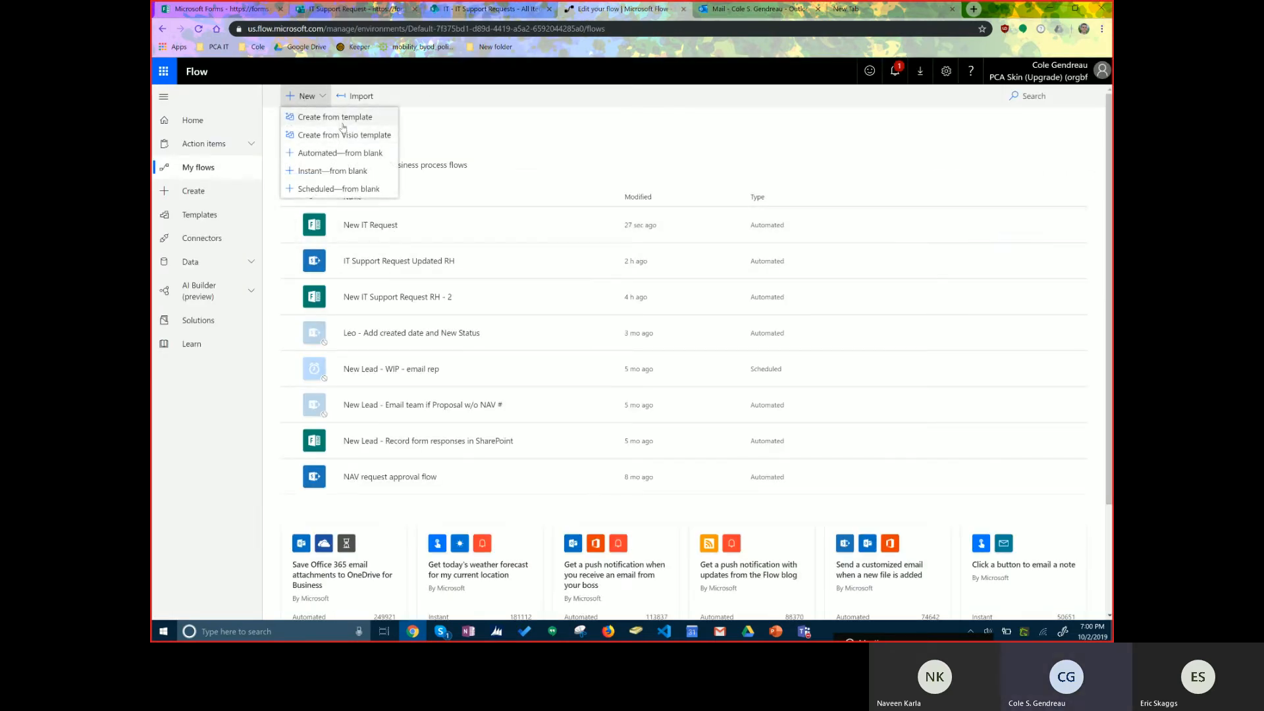
left_click(346, 154)
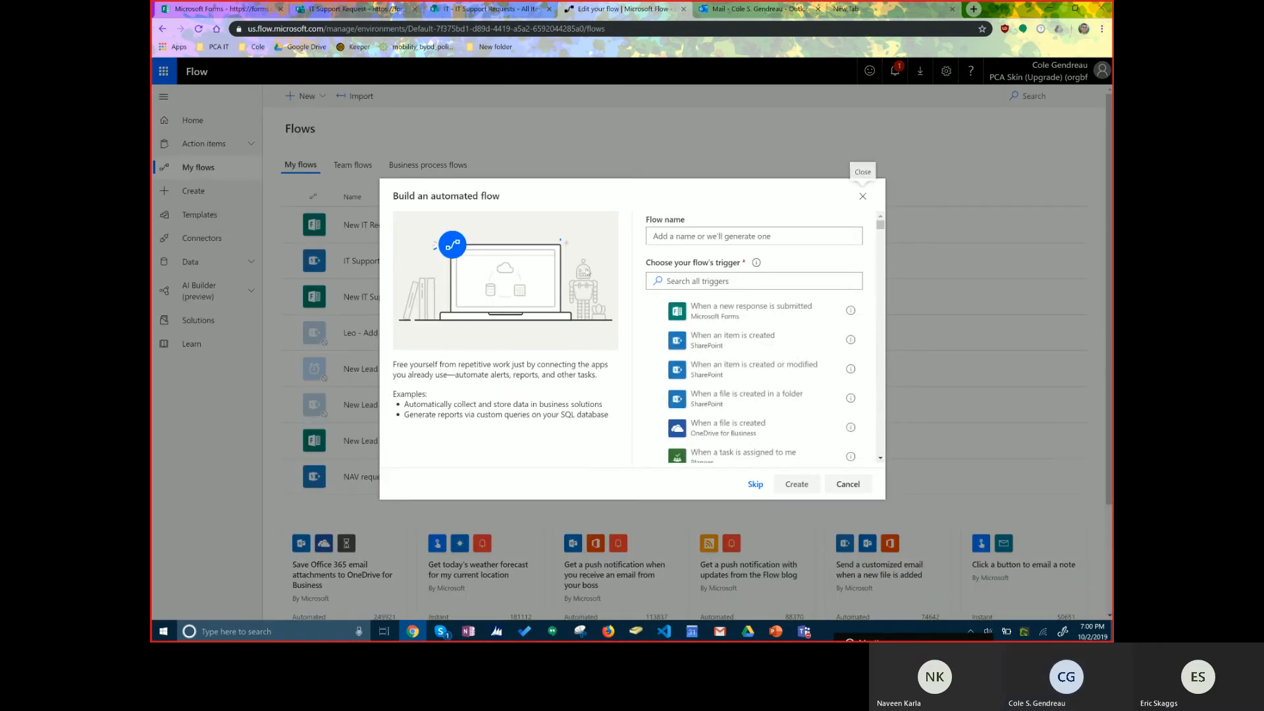
left_click(725, 238)
type("Update")
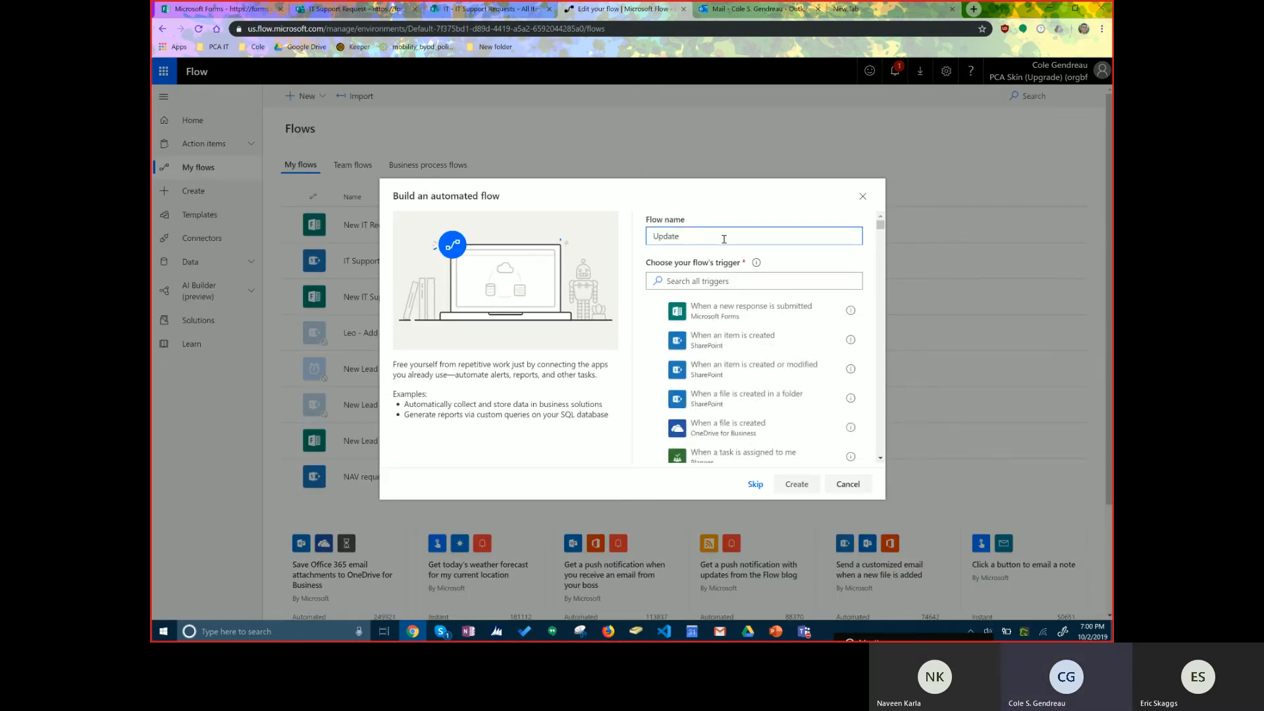
type(" IT Request")
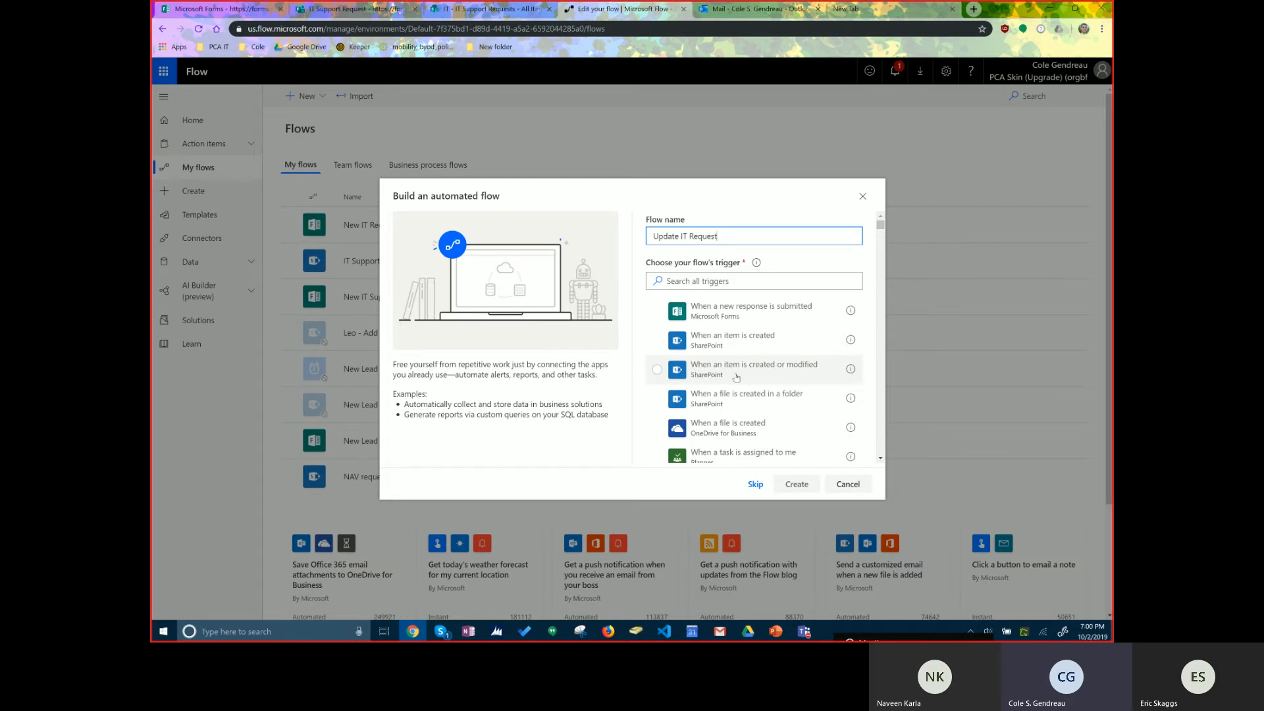
left_click(800, 373)
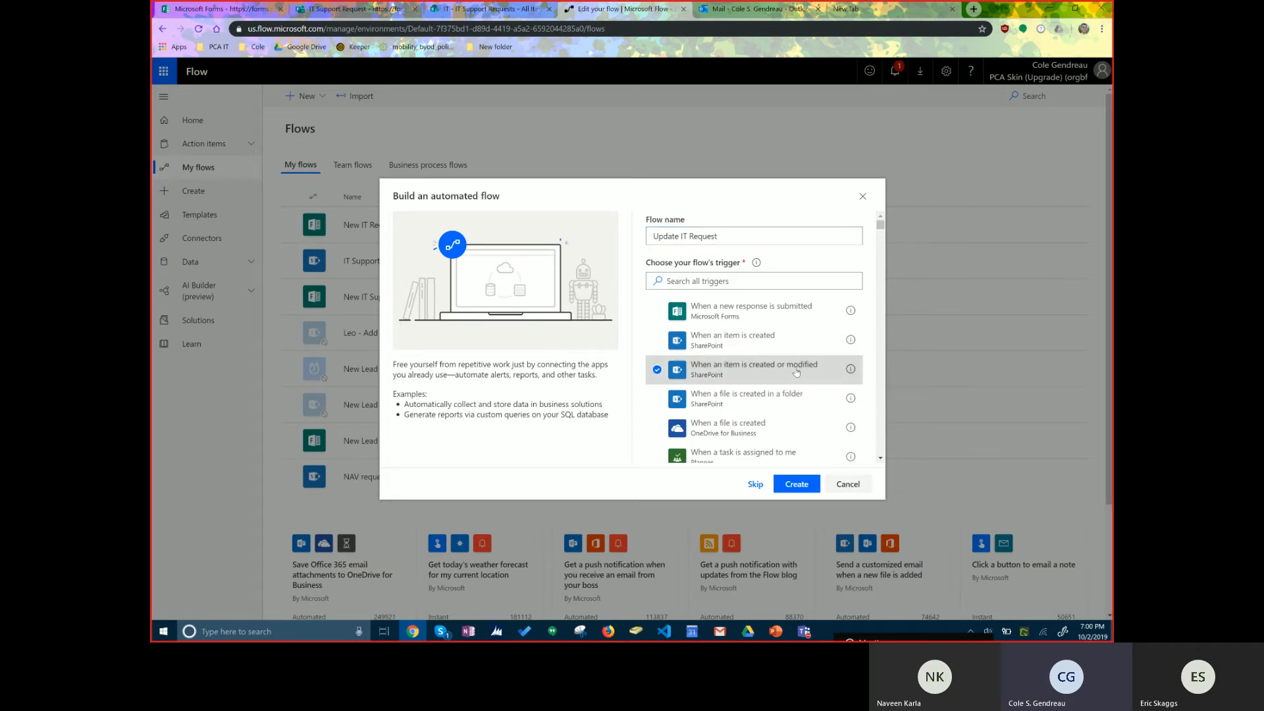
left_click(797, 484)
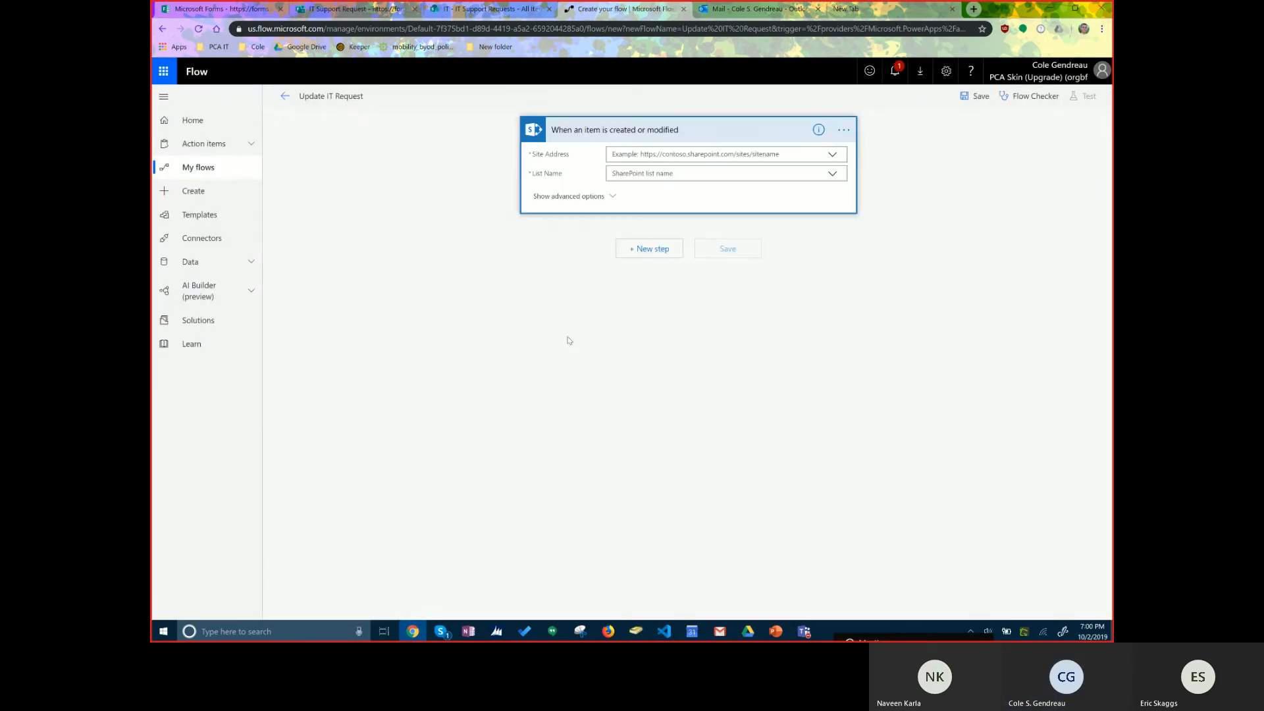
- Set the trigger's site to IT, browse its lists, then choose Delete on the trigger card
left_click(667, 159)
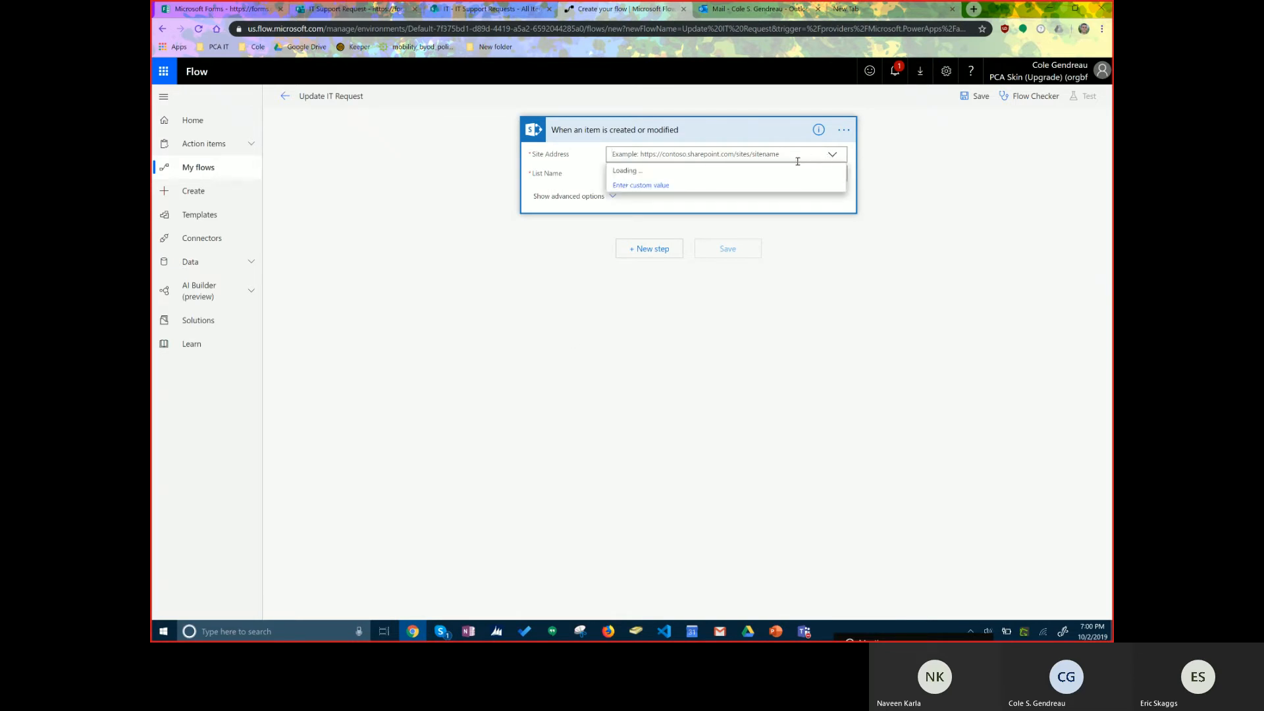
left_click(672, 244)
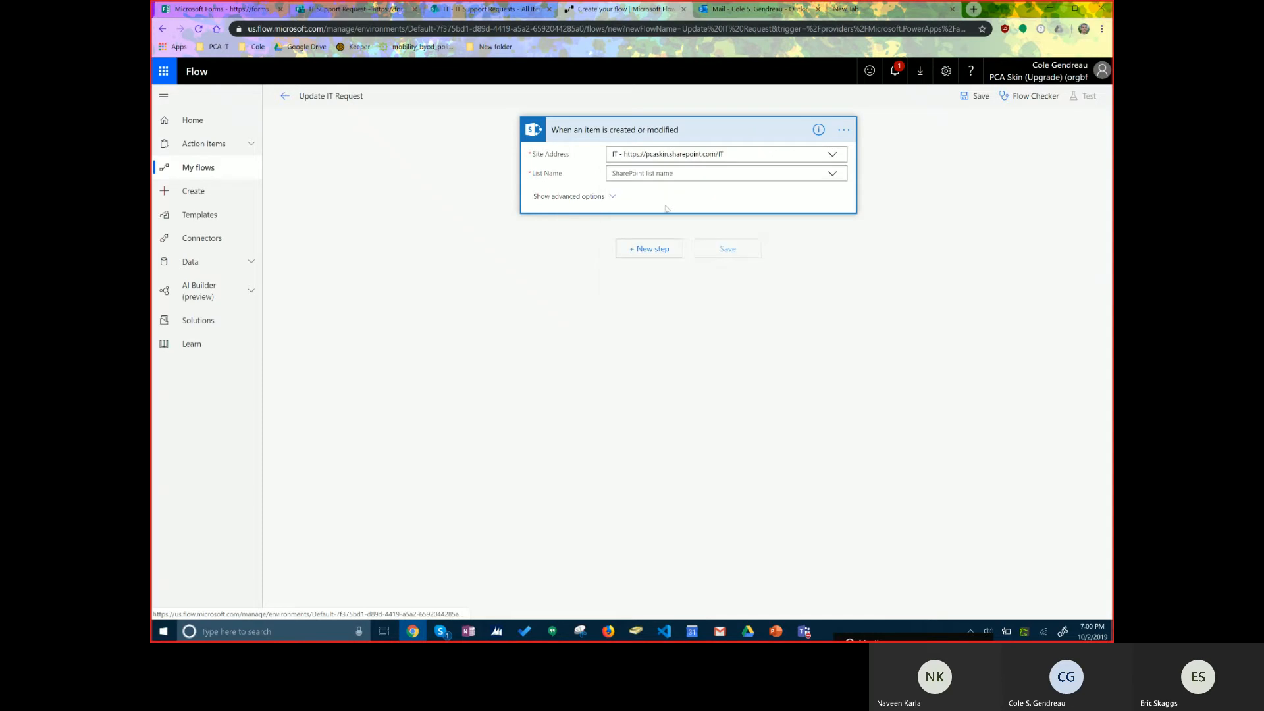
left_click(833, 176)
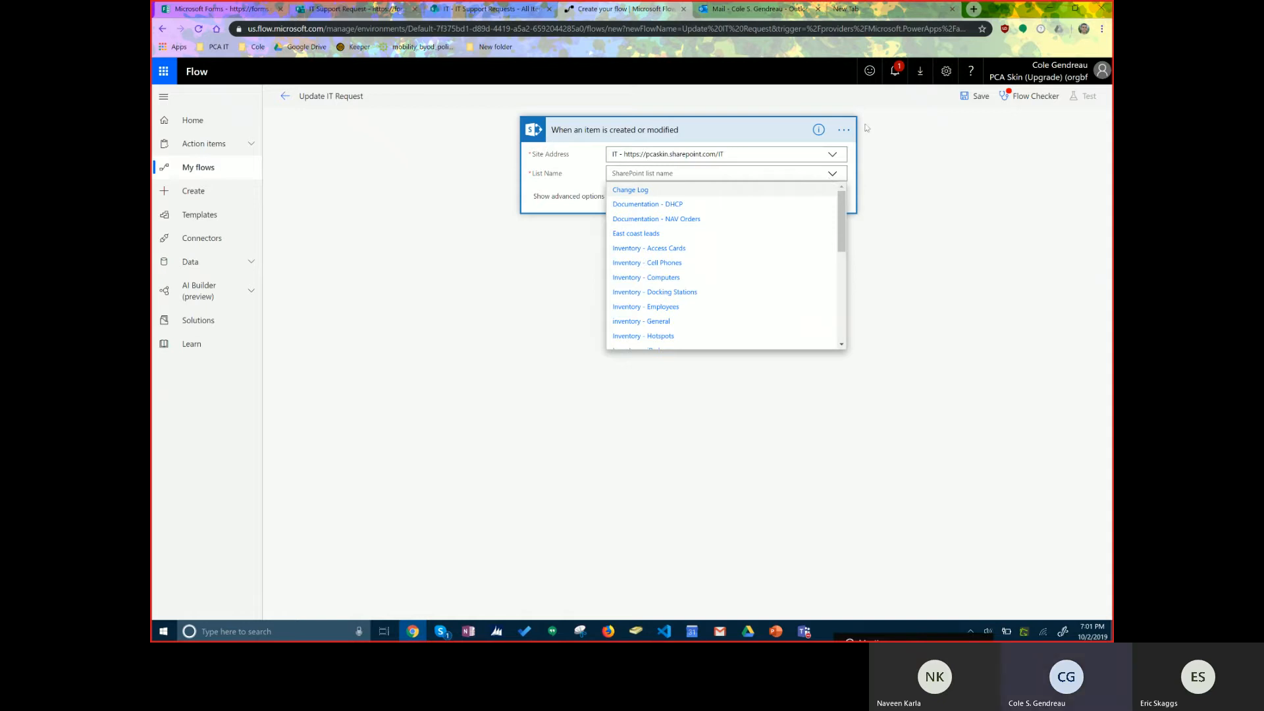
left_click(844, 129)
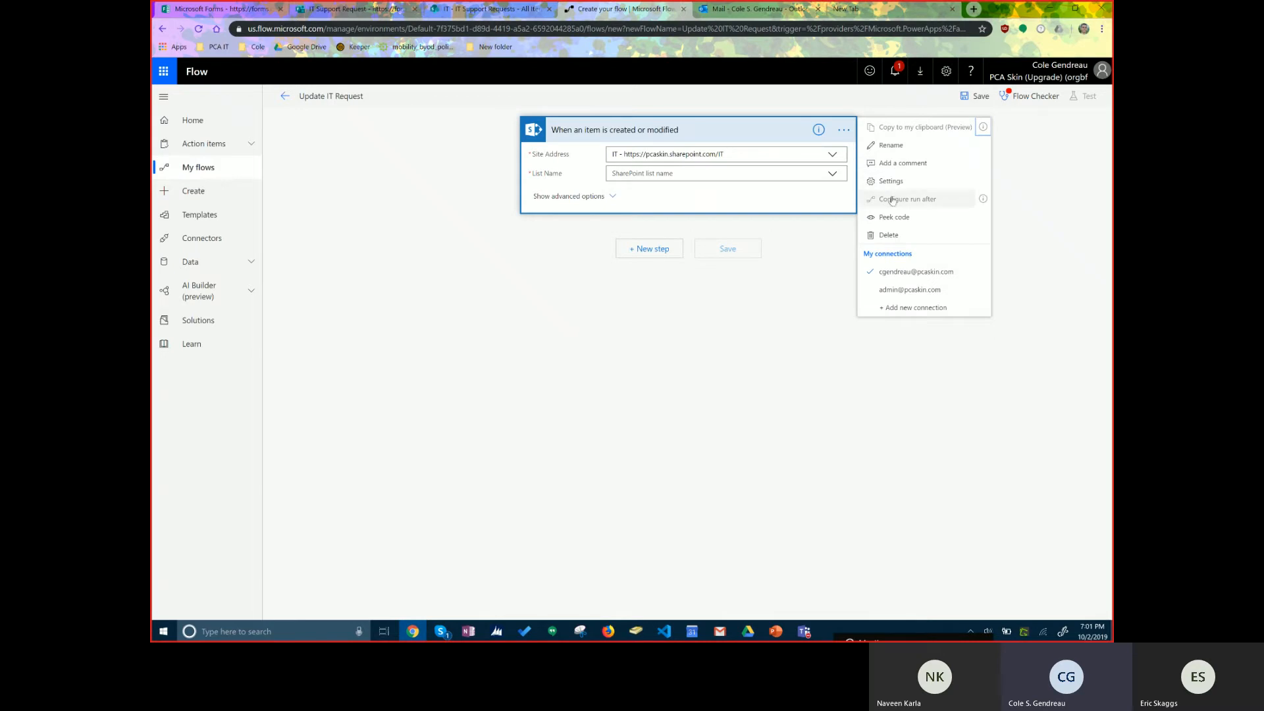
left_click(888, 236)
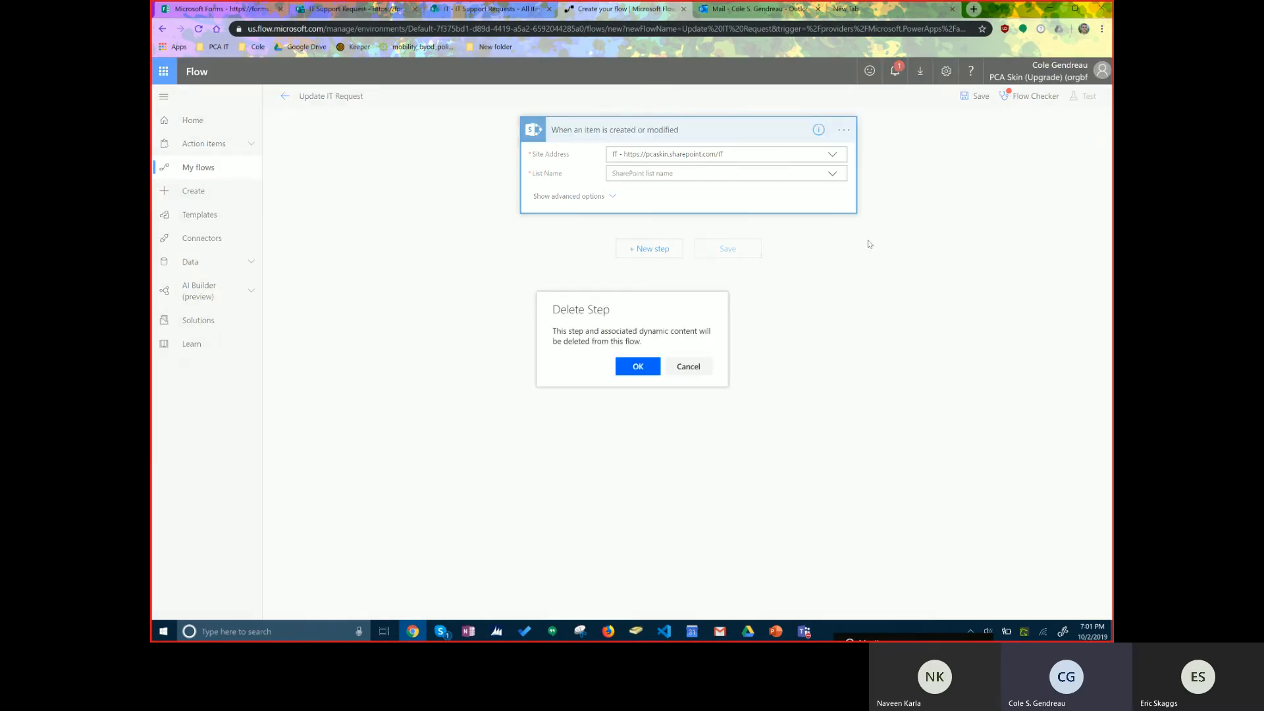
- Confirm deletion, search 'modified', and add SharePoint's 'When an item is created or modified' trigger
left_click(638, 366)
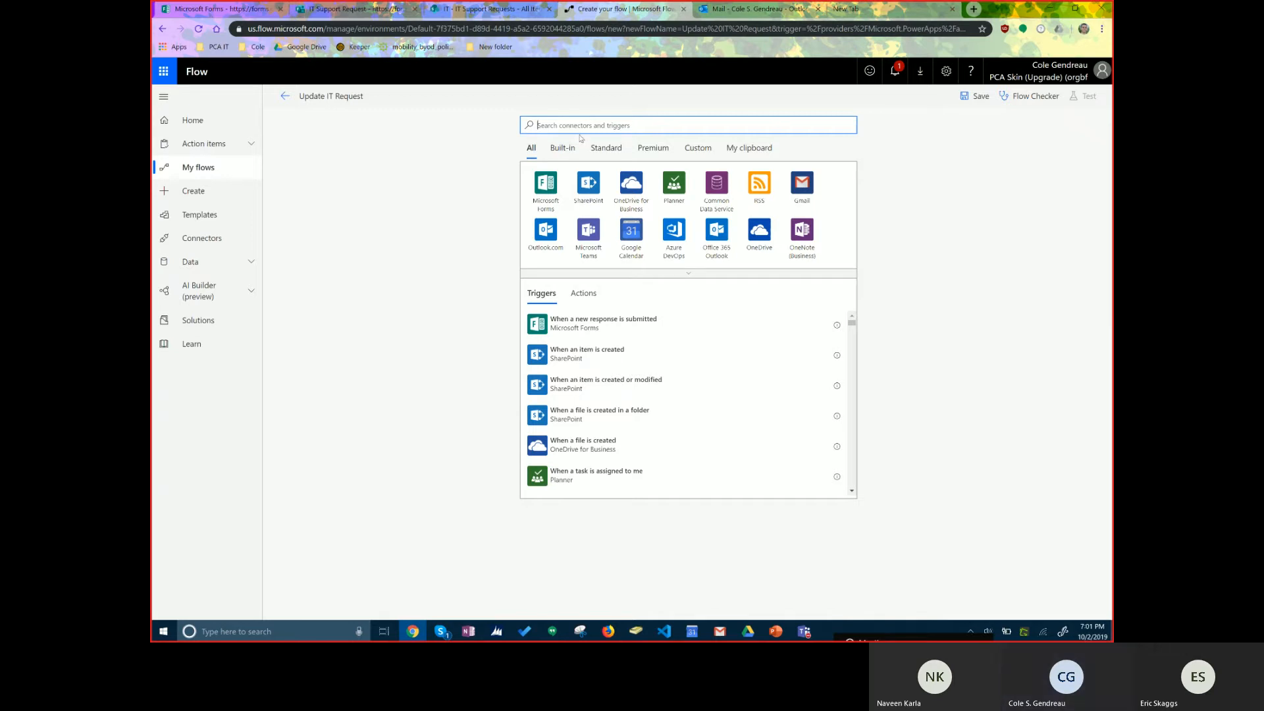
type("modified")
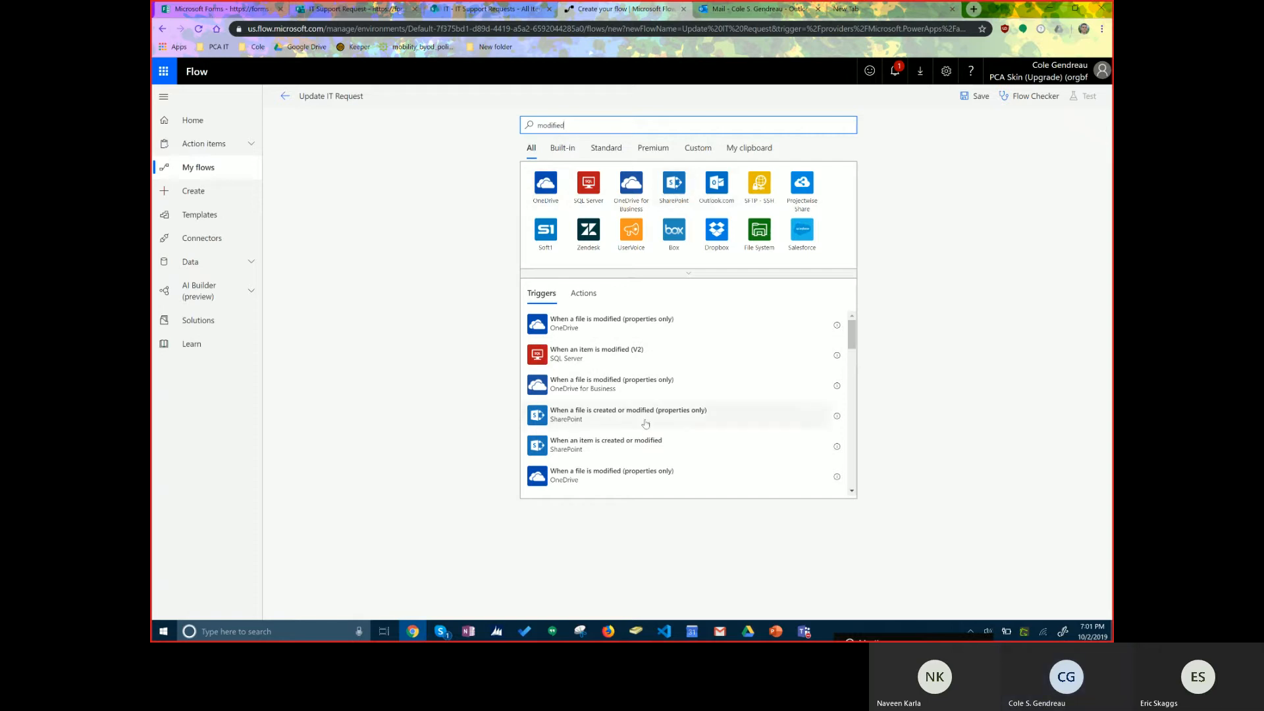
left_click(676, 190)
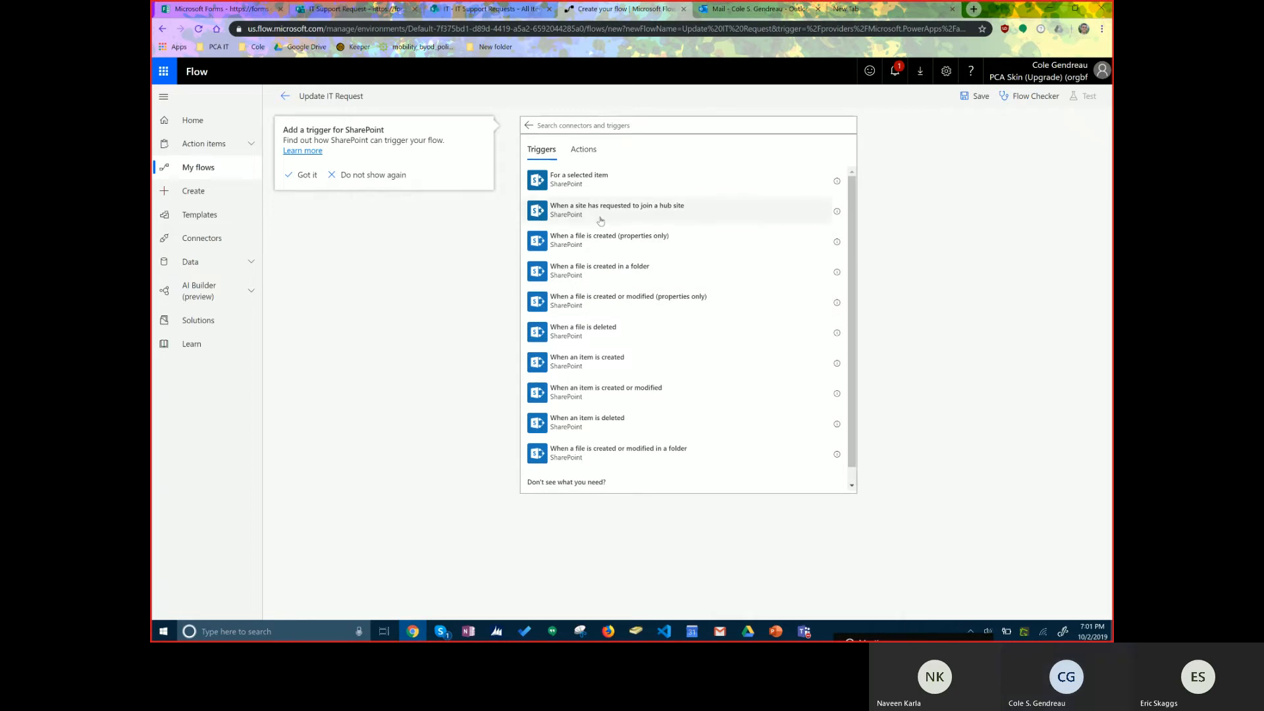
left_click(622, 393)
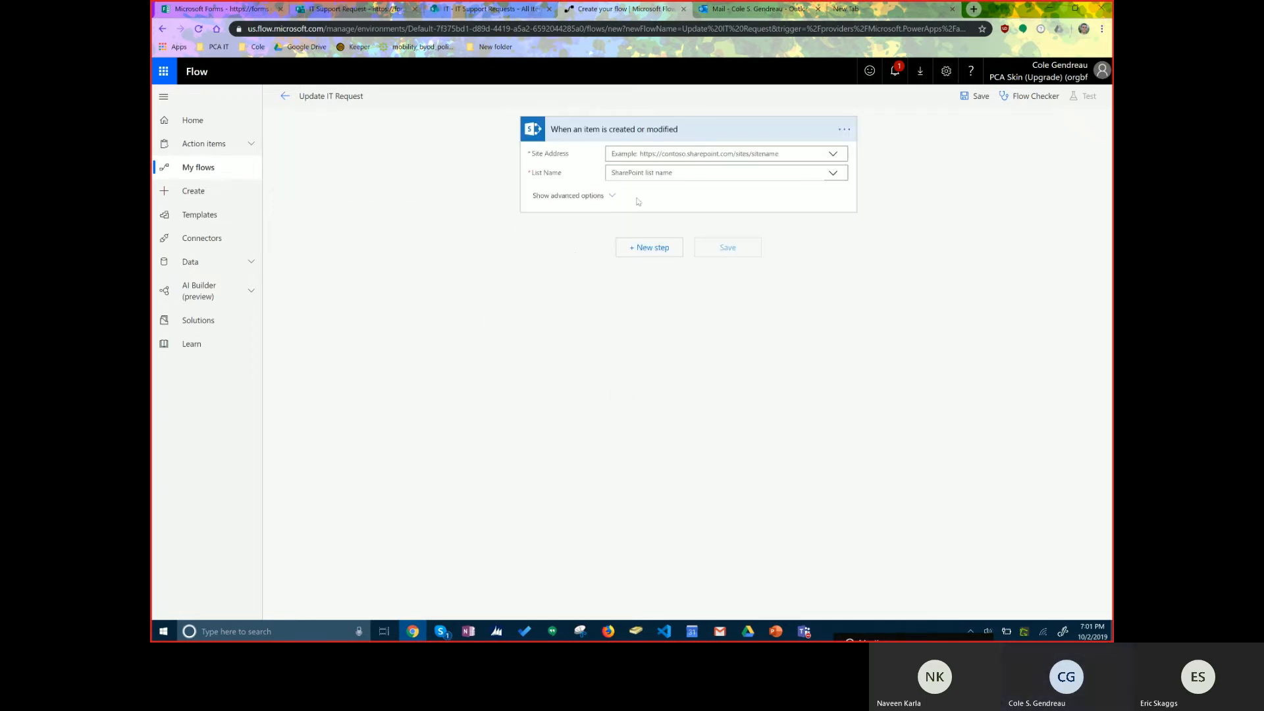
- Point the trigger at the IT site's IT Support Requests list and collapse the card
left_click(833, 155)
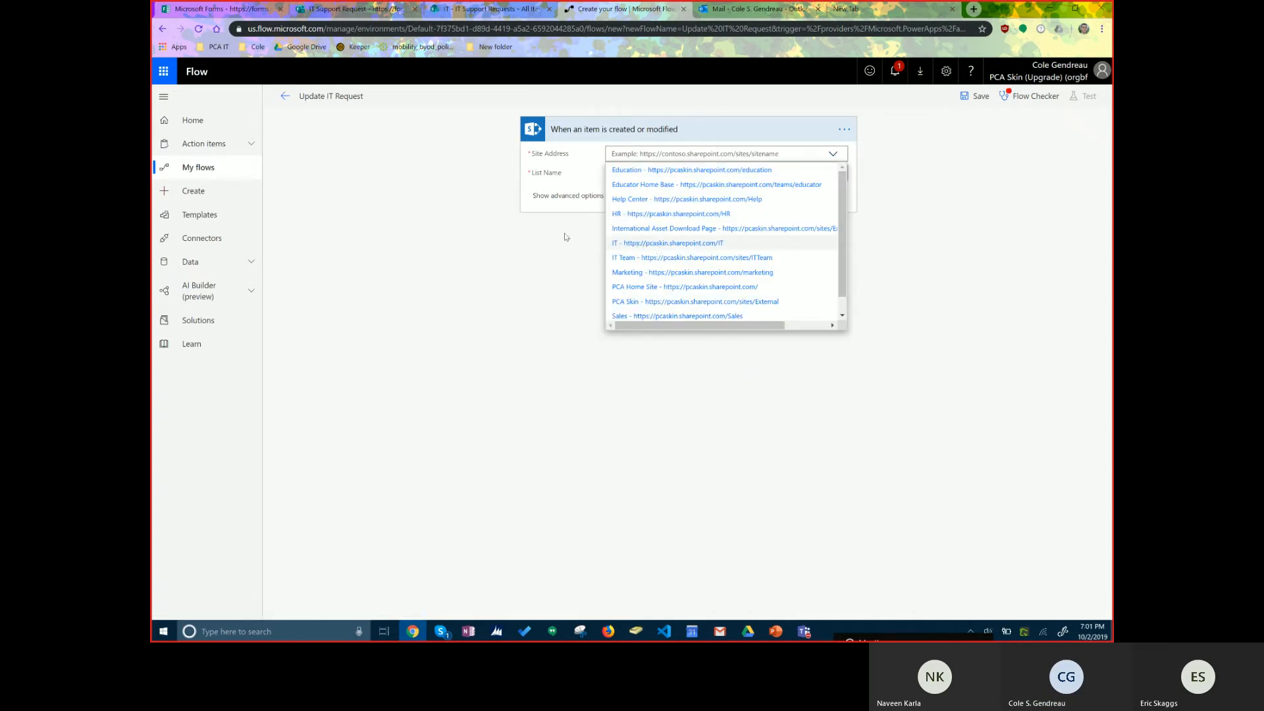
left_click(642, 245)
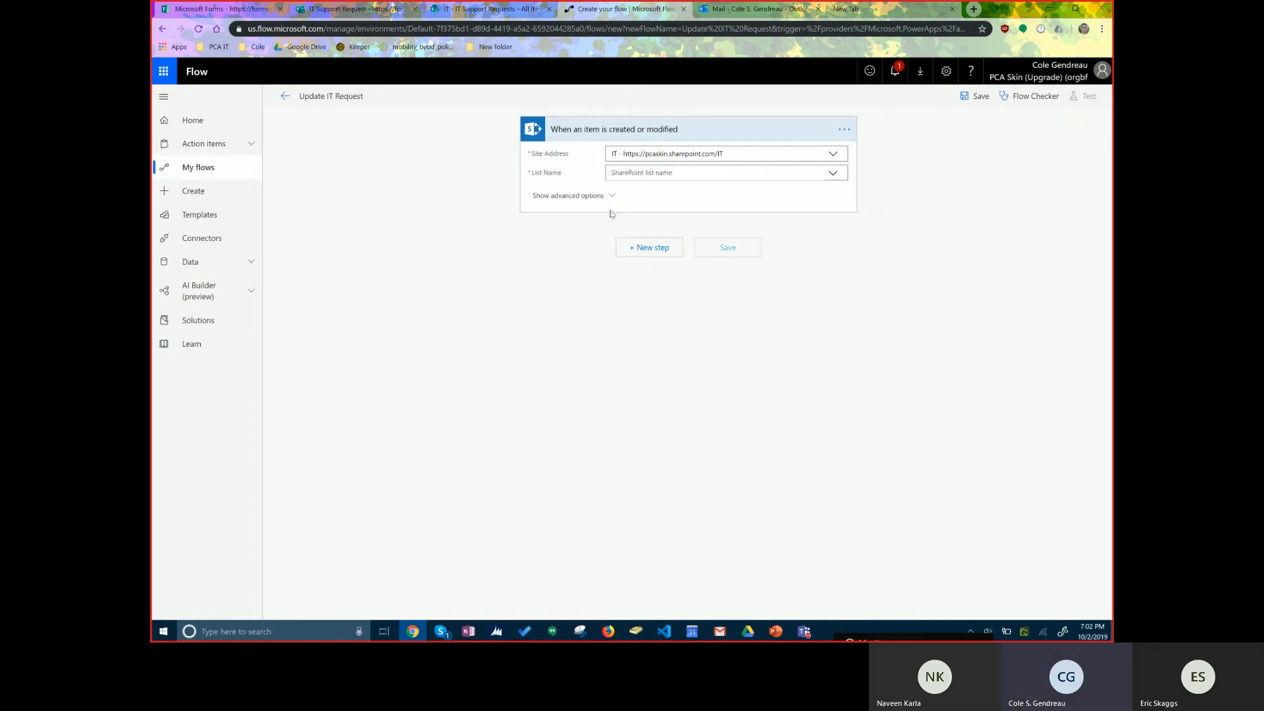
left_click(822, 171)
scroll(670, 316, "down", 5)
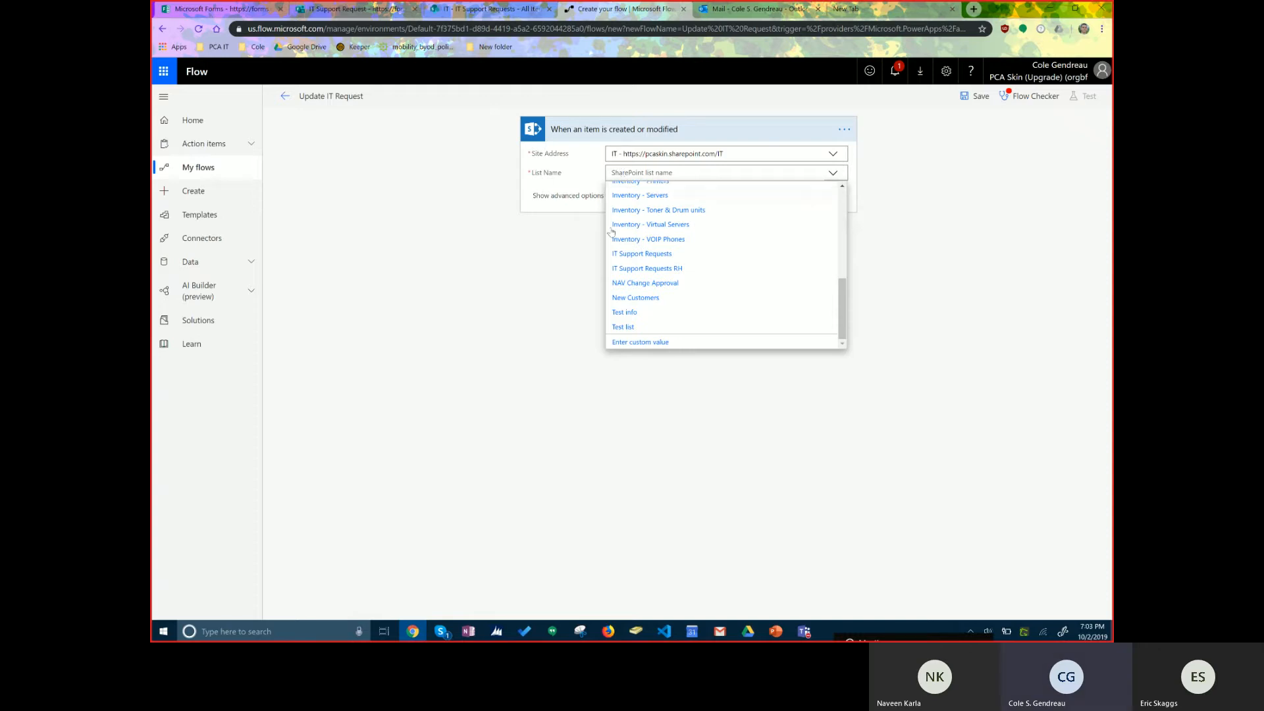
left_click(659, 254)
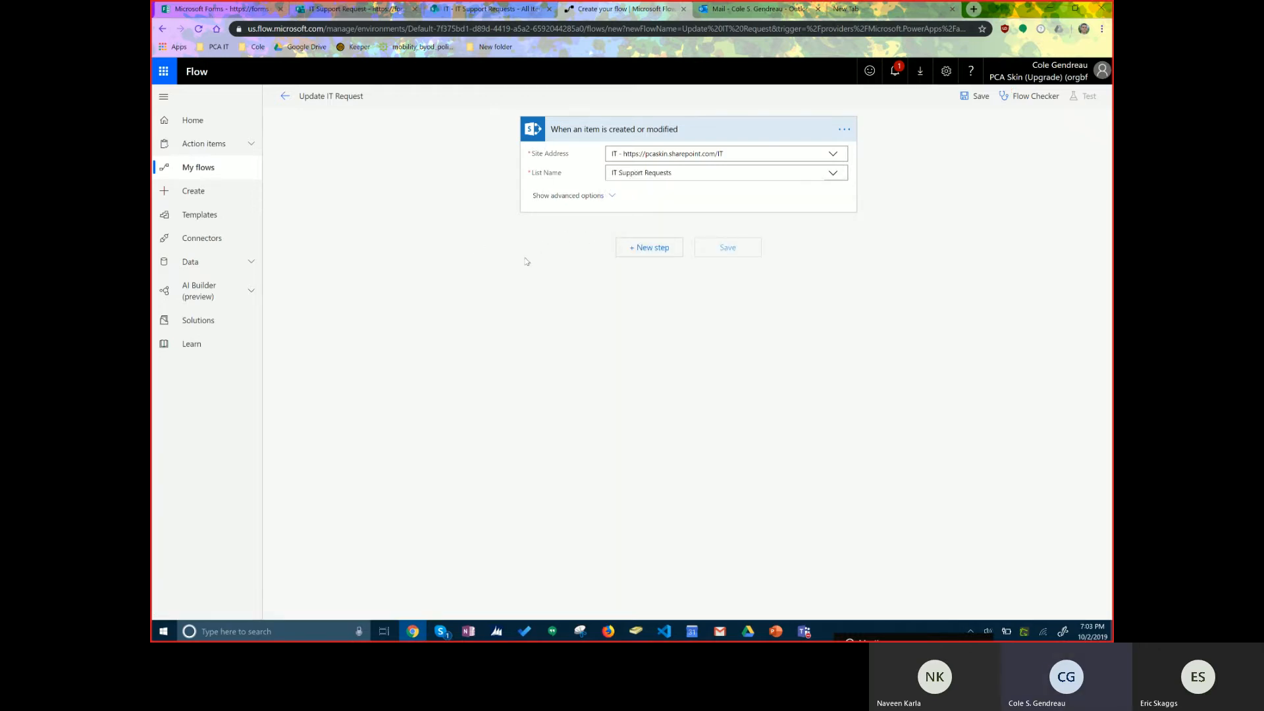
left_click(601, 137)
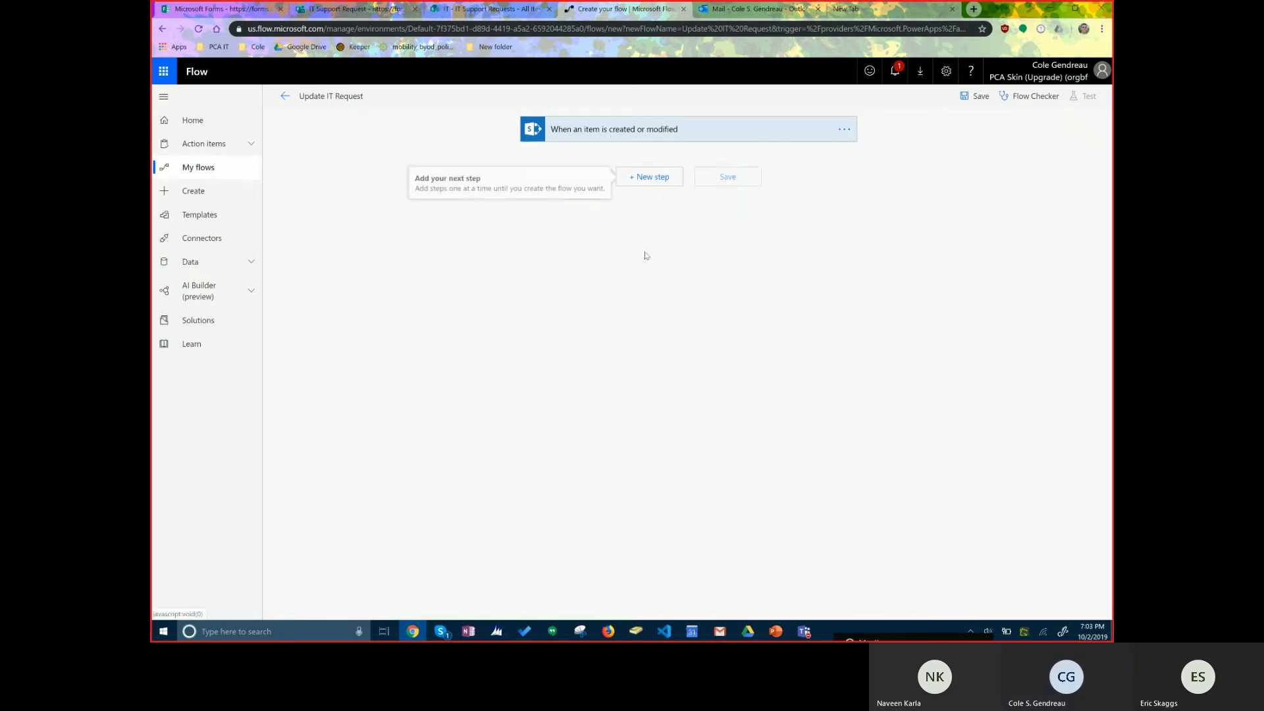
- Search 'get item' and add a SharePoint Get items action under the trigger, then open its menu
left_click(659, 175)
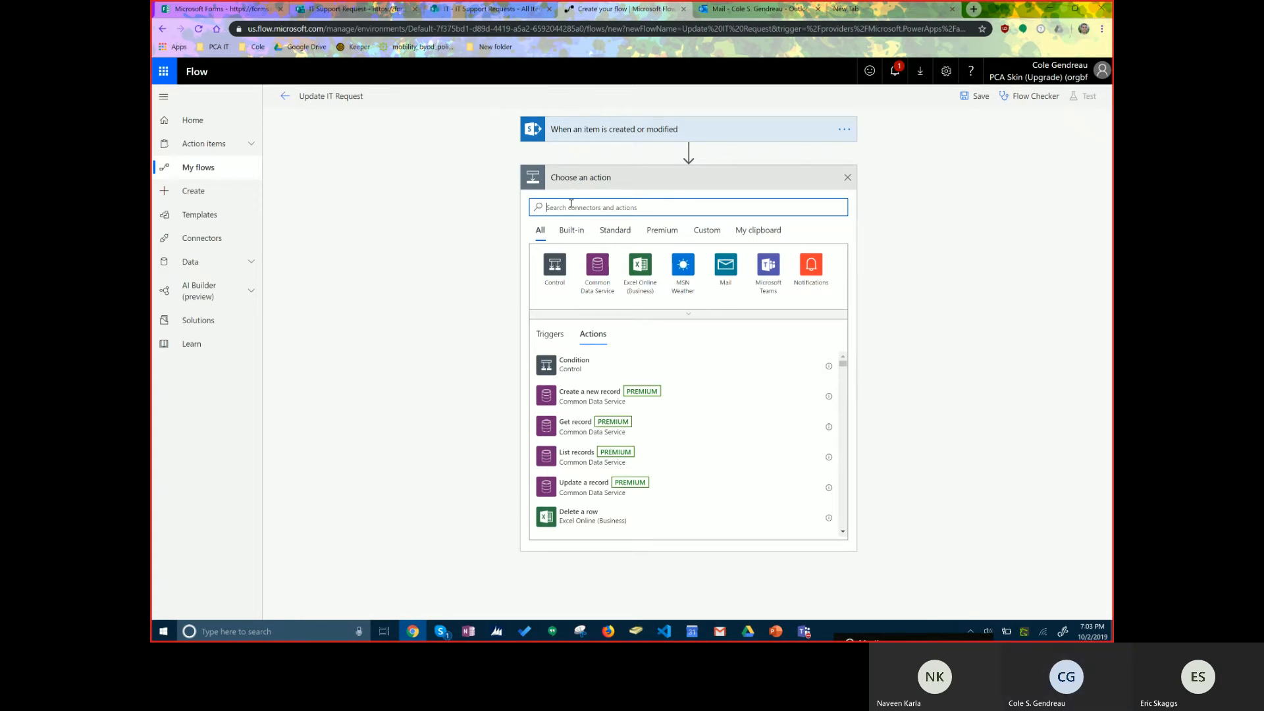
type("ge")
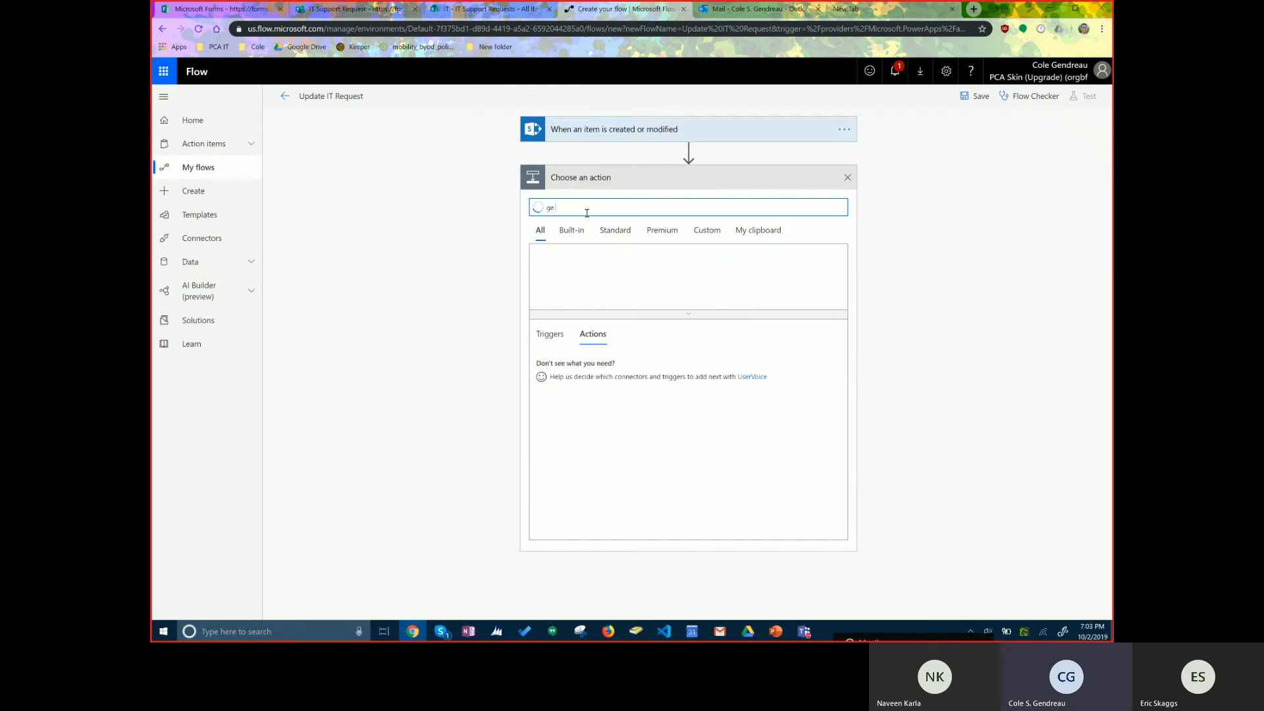
type("t item")
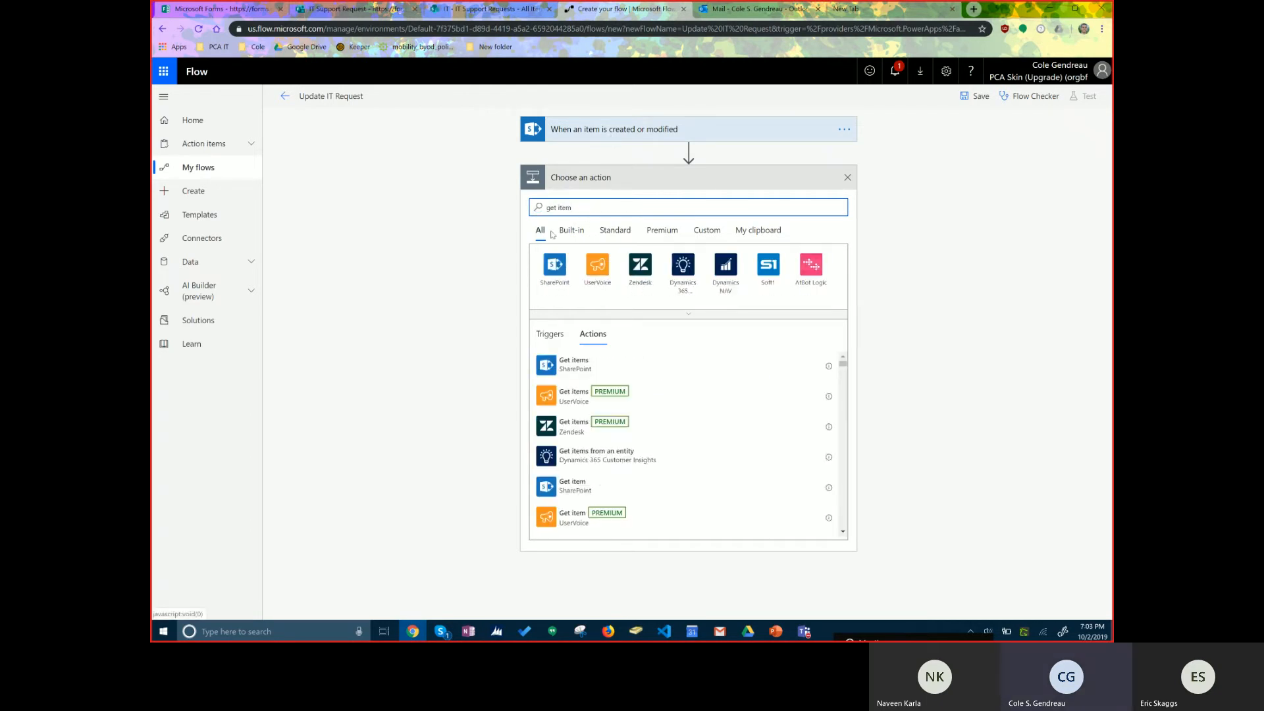
left_click(564, 364)
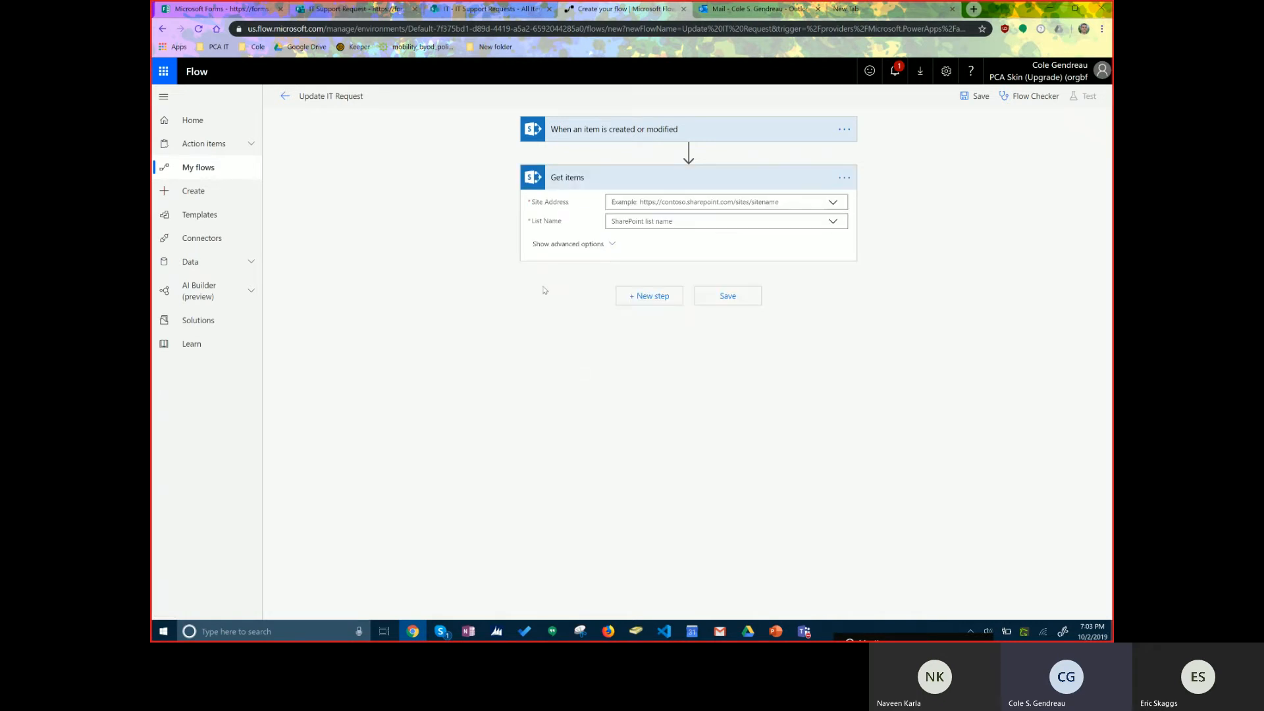
left_click(830, 178)
left_click(844, 178)
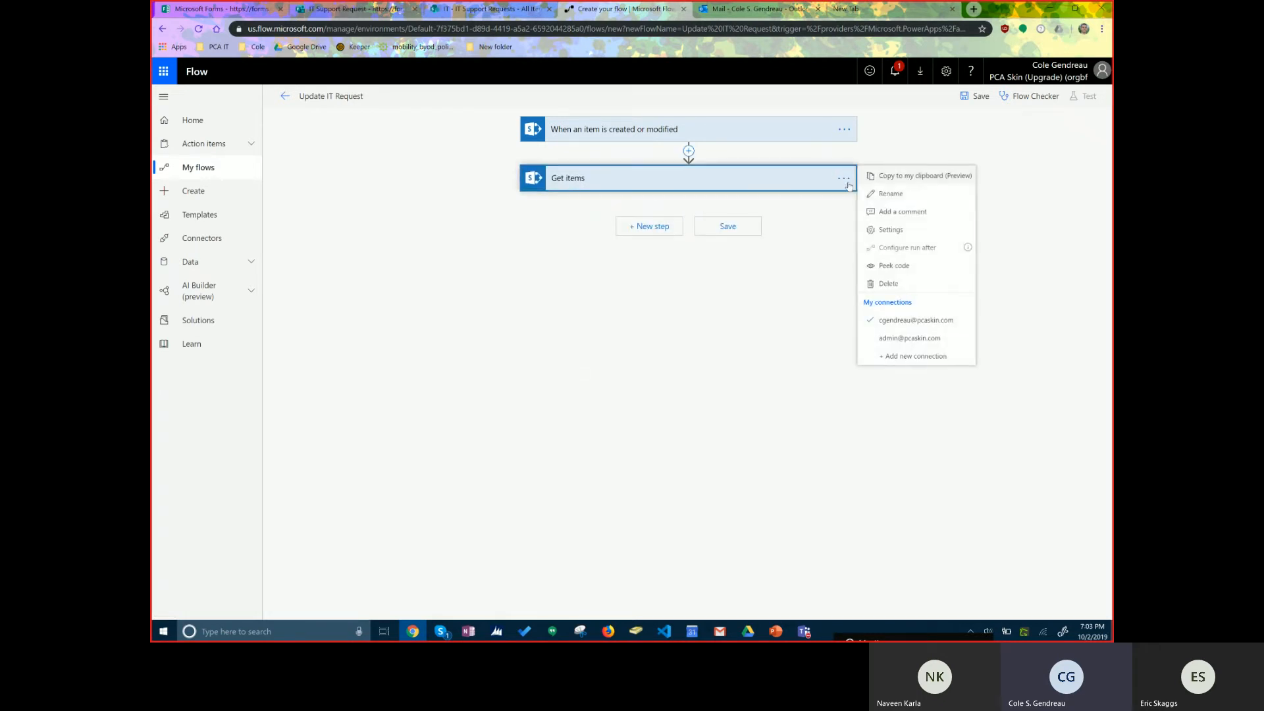
- Delete the Get items step and add a SharePoint Get item action in its place
left_click(888, 283)
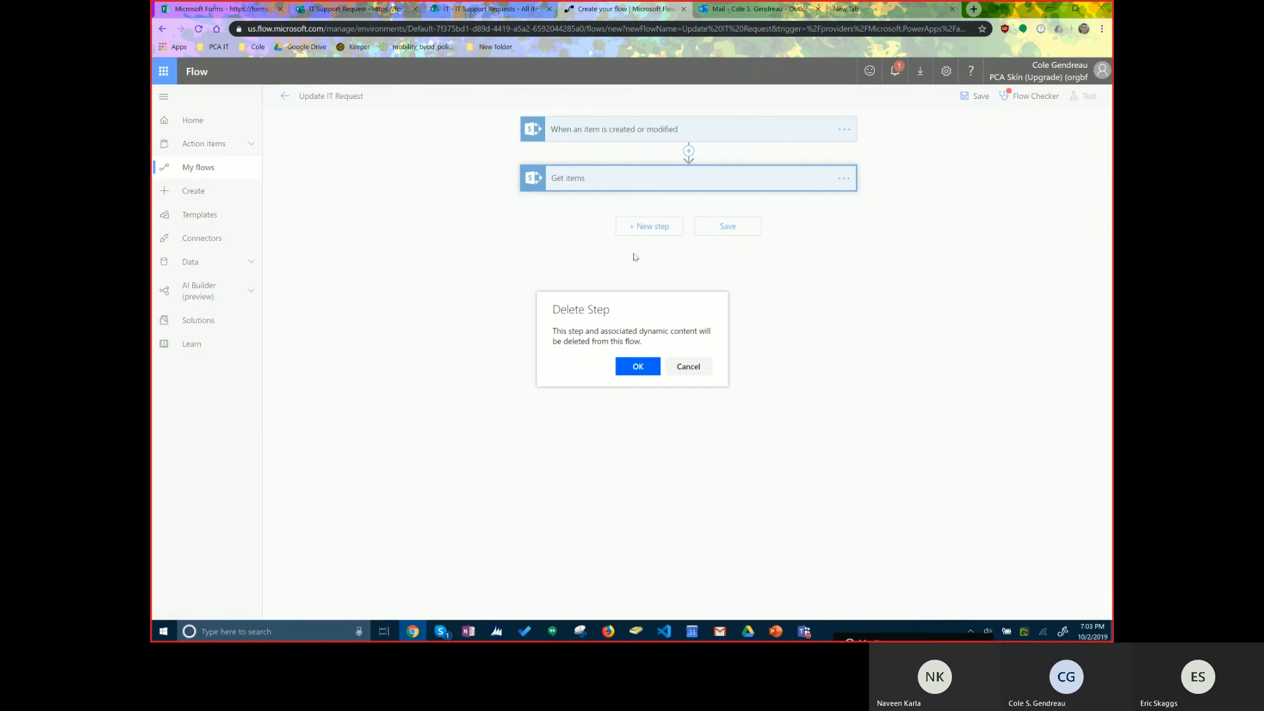
left_click(638, 367)
left_click(649, 175)
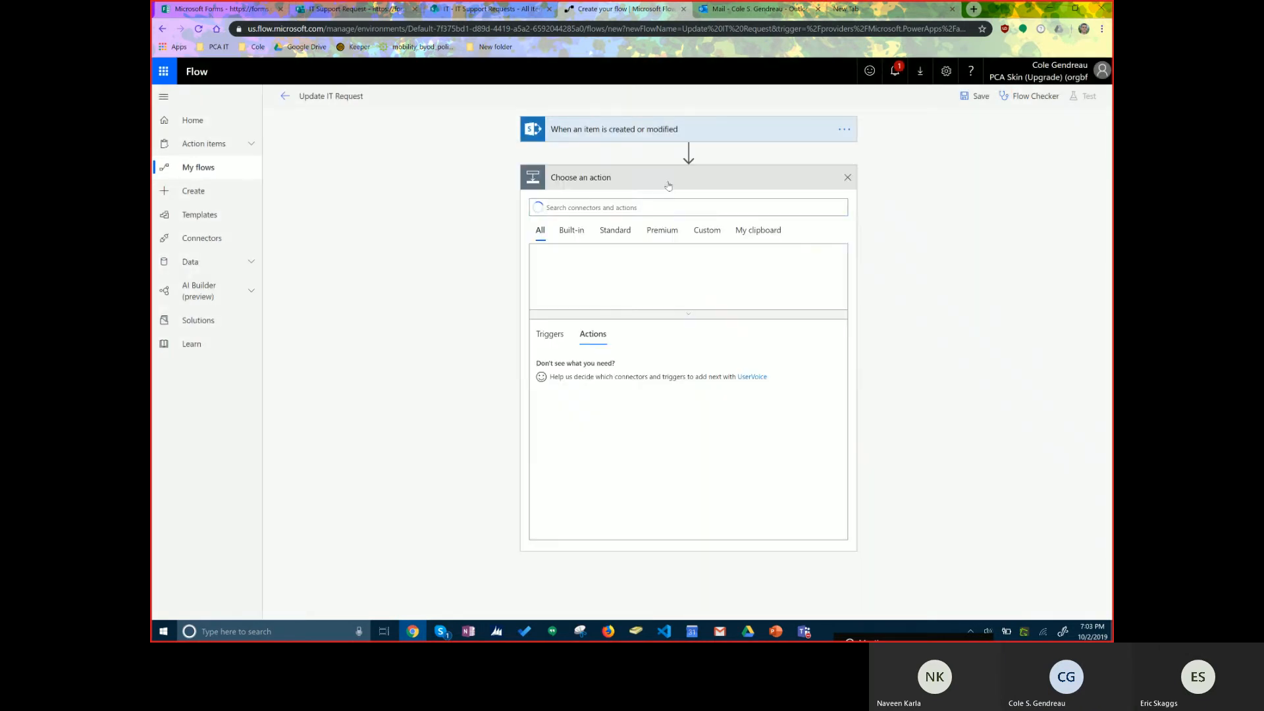
type("get item")
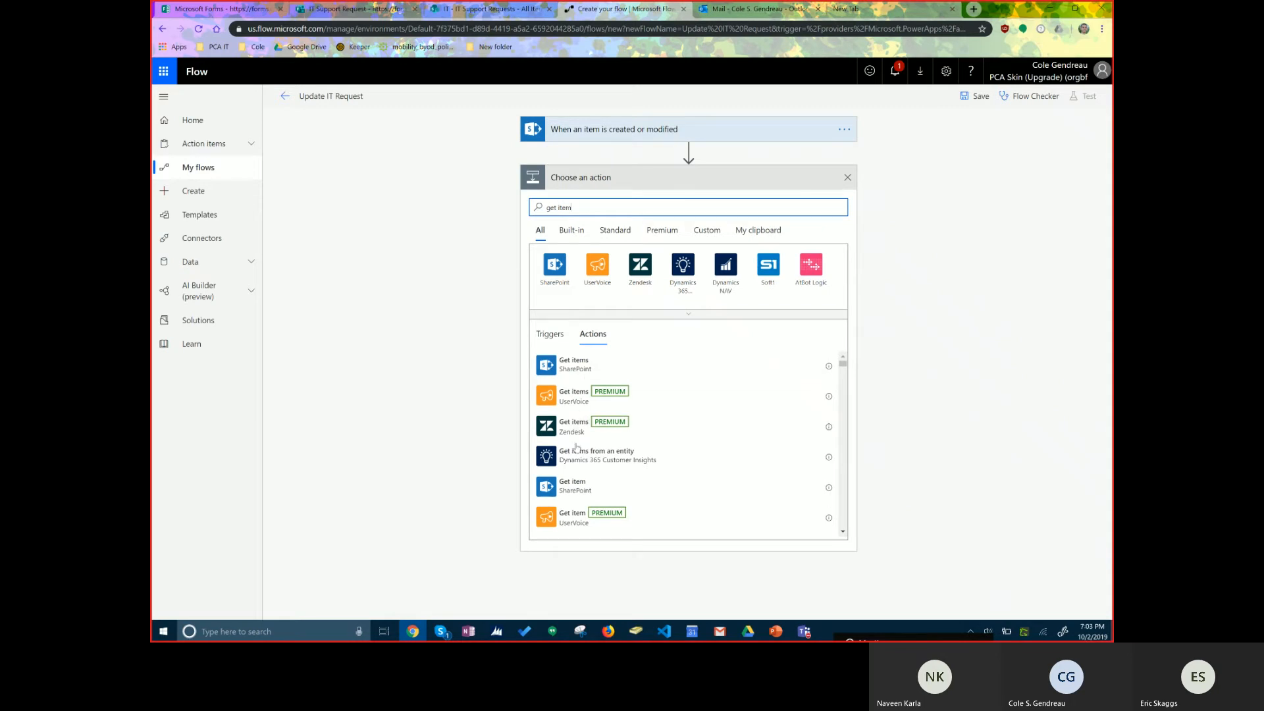
left_click(574, 488)
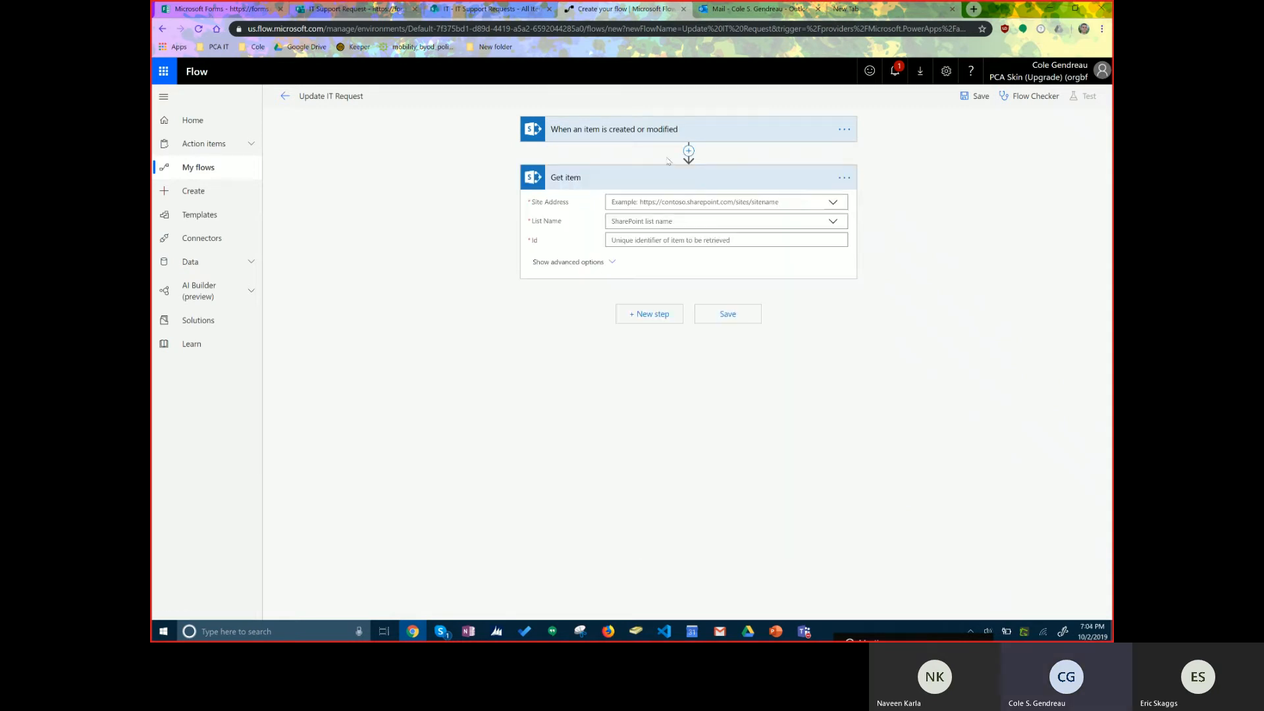
- Set Get item to the IT site's IT Support Requests list with the trigger's ID as Id
left_click(636, 202)
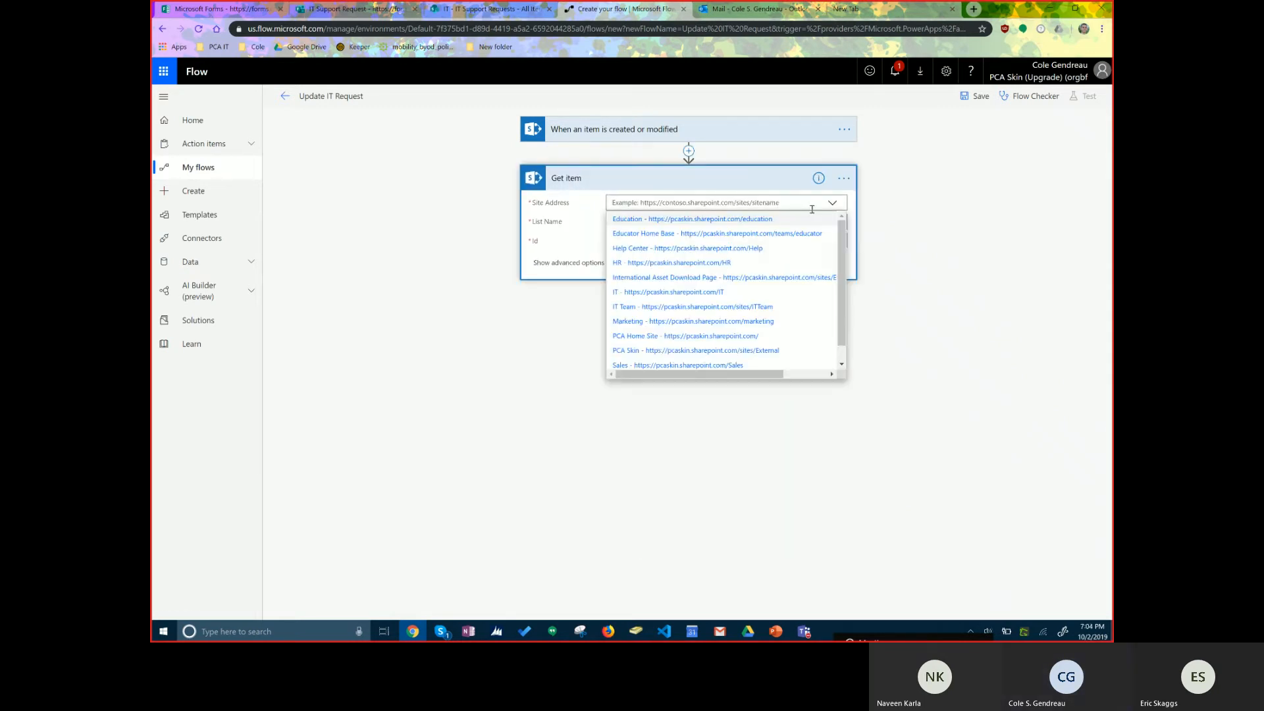
left_click(641, 293)
left_click(647, 222)
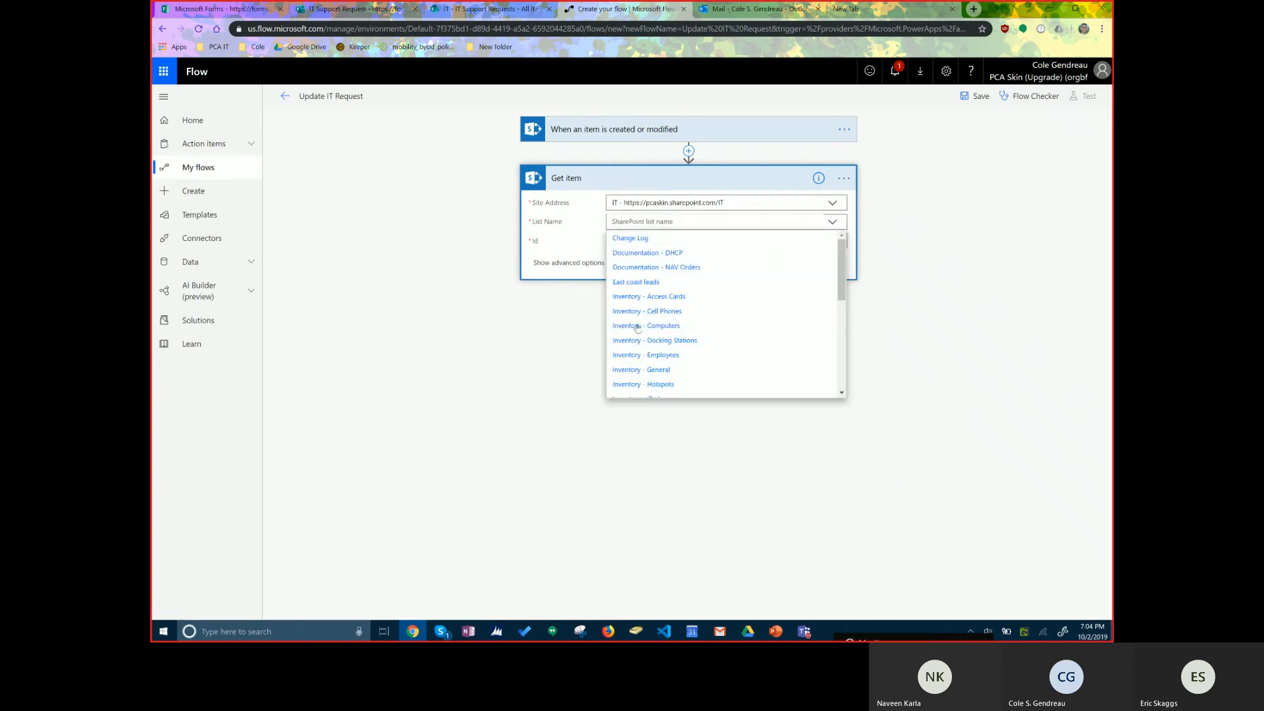
scroll(639, 333, "down", 5)
left_click(649, 303)
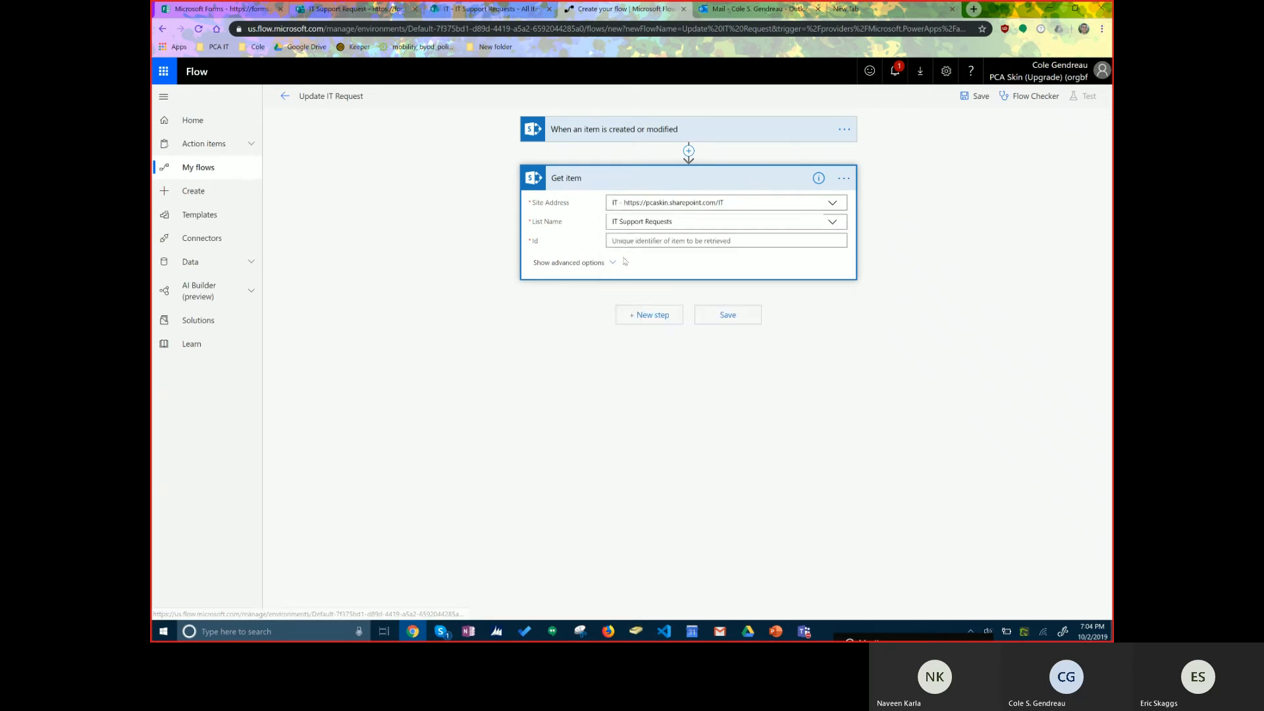
left_click(652, 241)
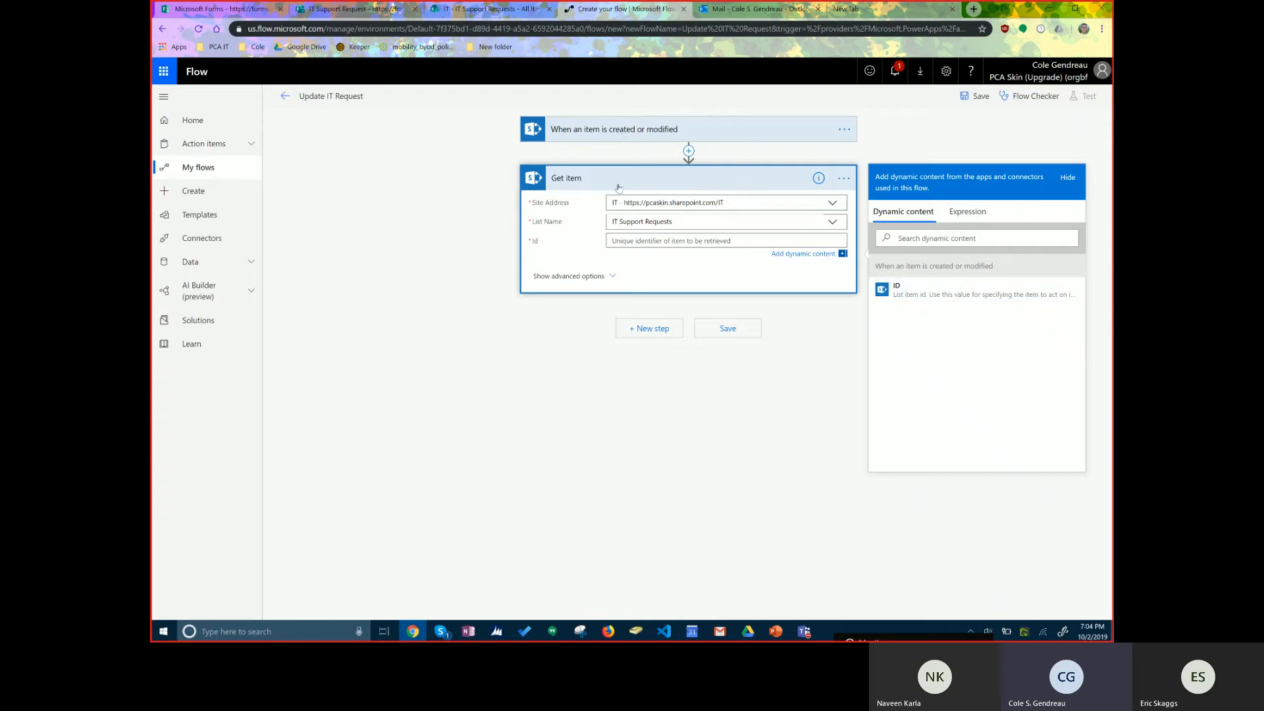
left_click(905, 296)
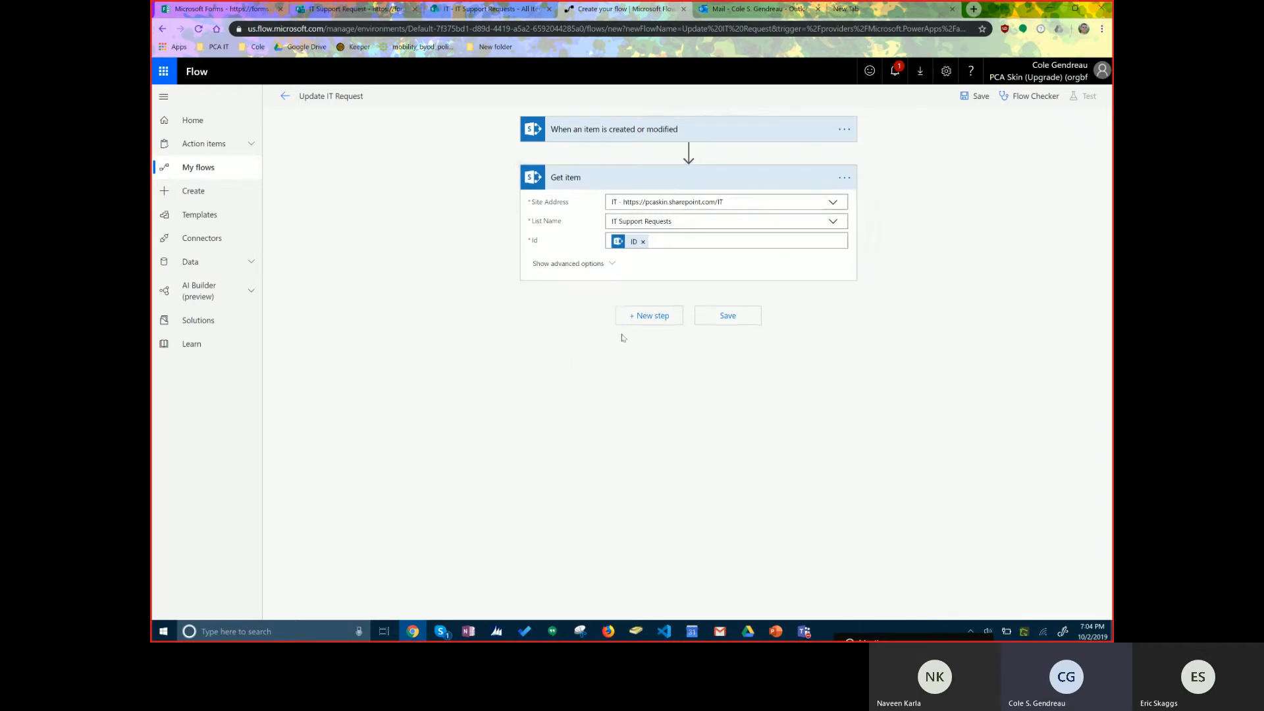
left_click(649, 330)
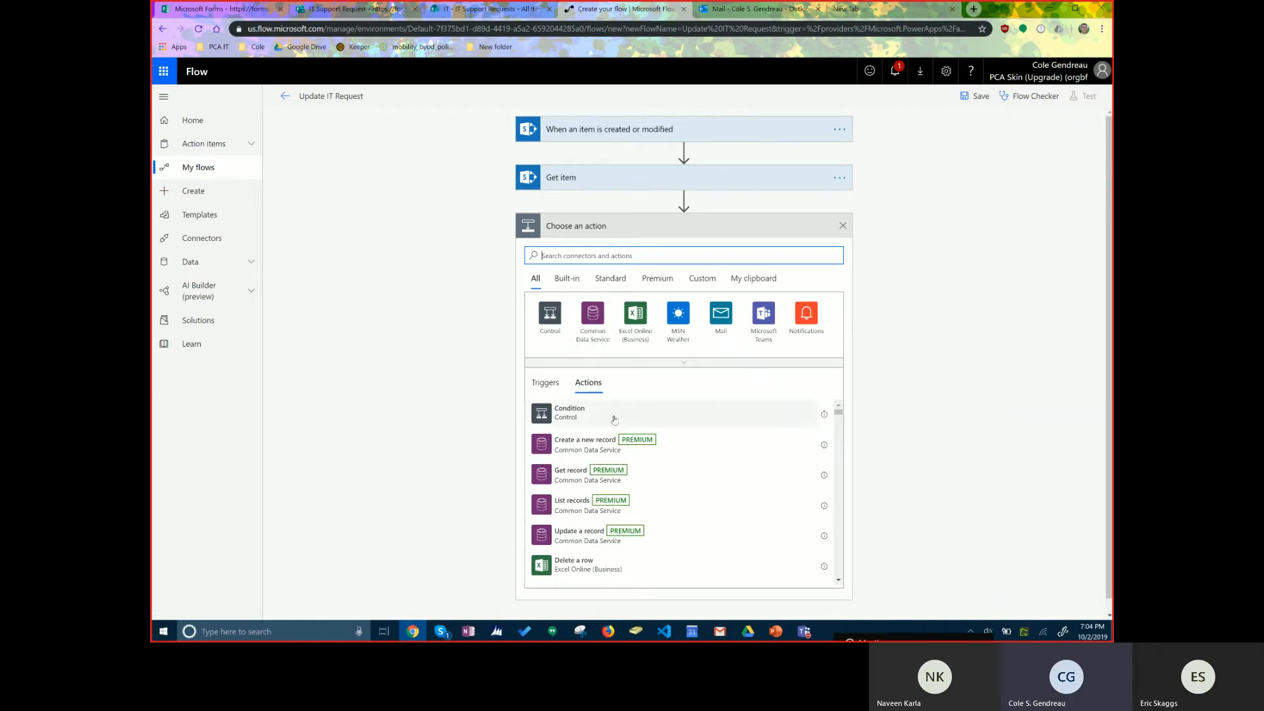
- Add a Condition step and use the Assigned To field as its first value
scroll(685, 400, "down", 1)
scroll(685, 400, "down", 1)
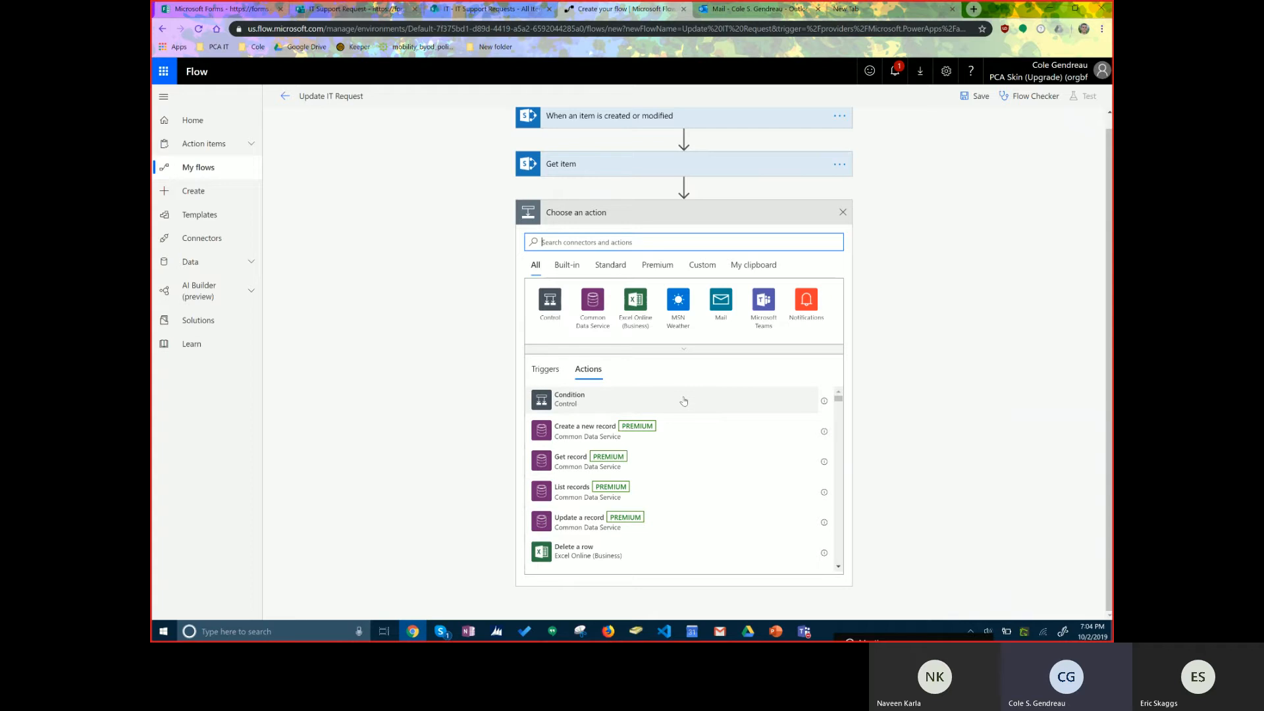
left_click(551, 301)
left_click(567, 310)
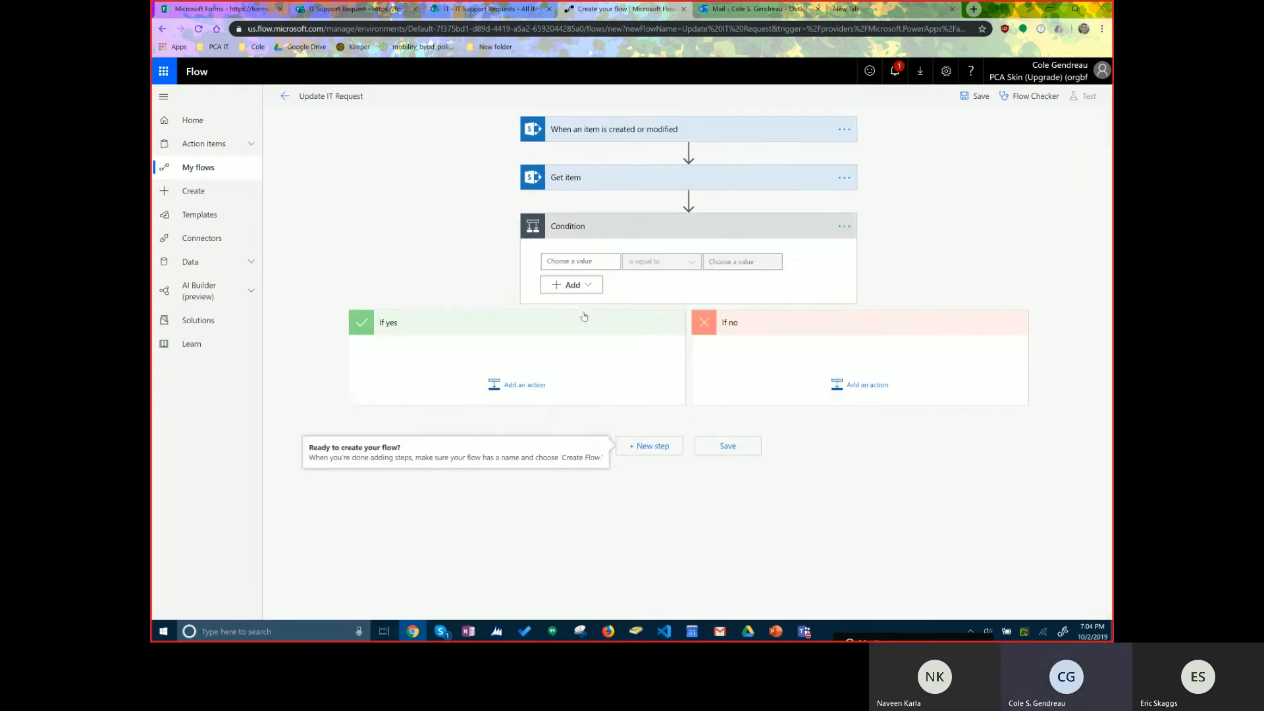
left_click(585, 261)
type("A")
key("BackSpace")
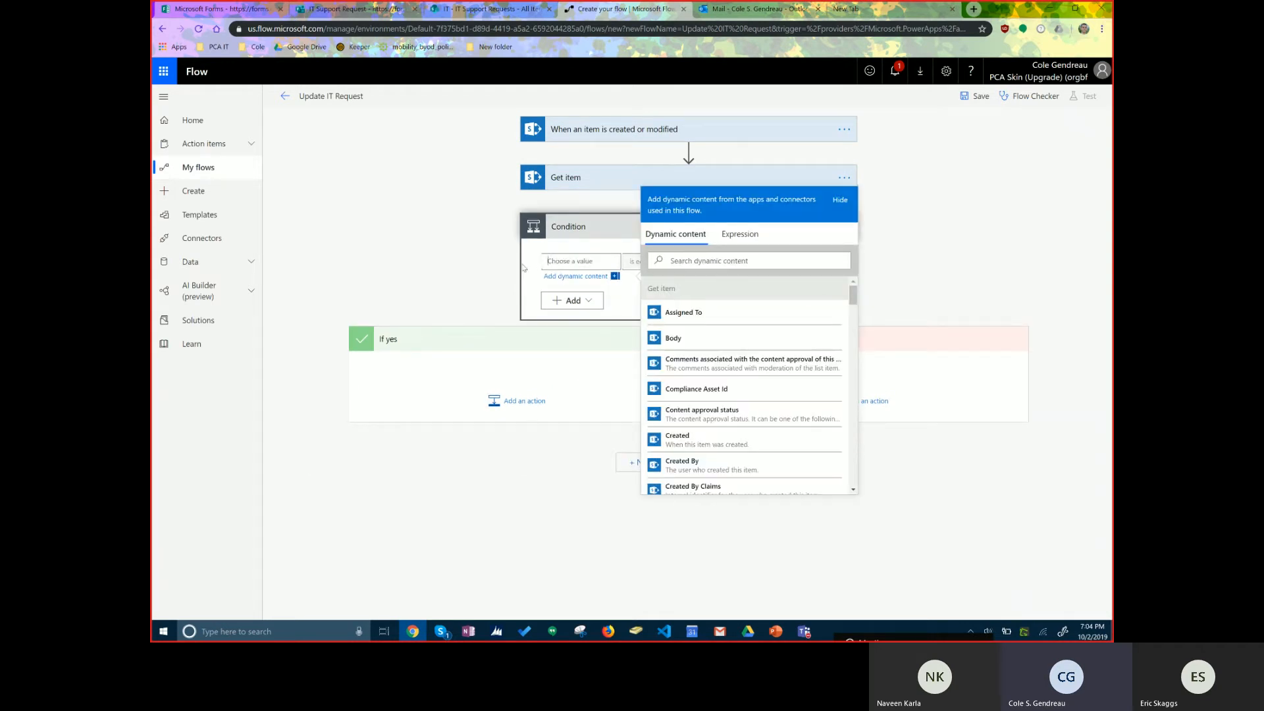
left_click(672, 315)
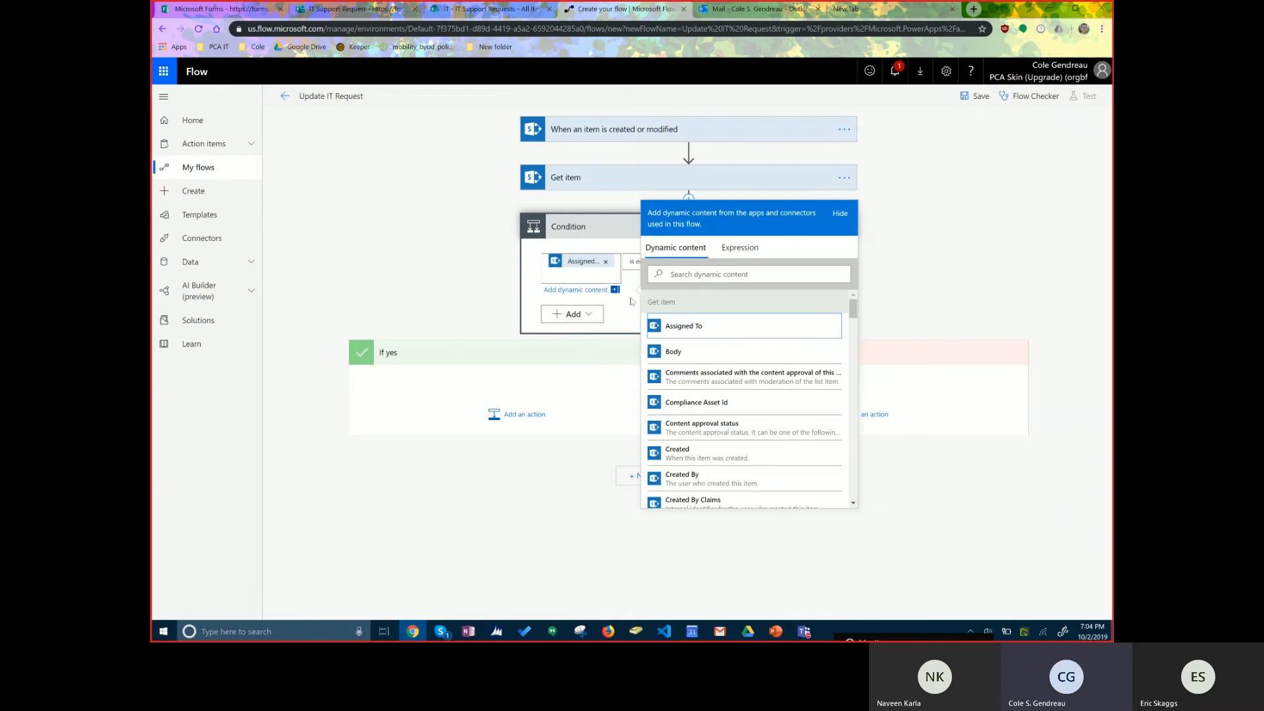
left_click(629, 291)
- Set the condition's comparison to 'is not equal to' the expression null
left_click(655, 267)
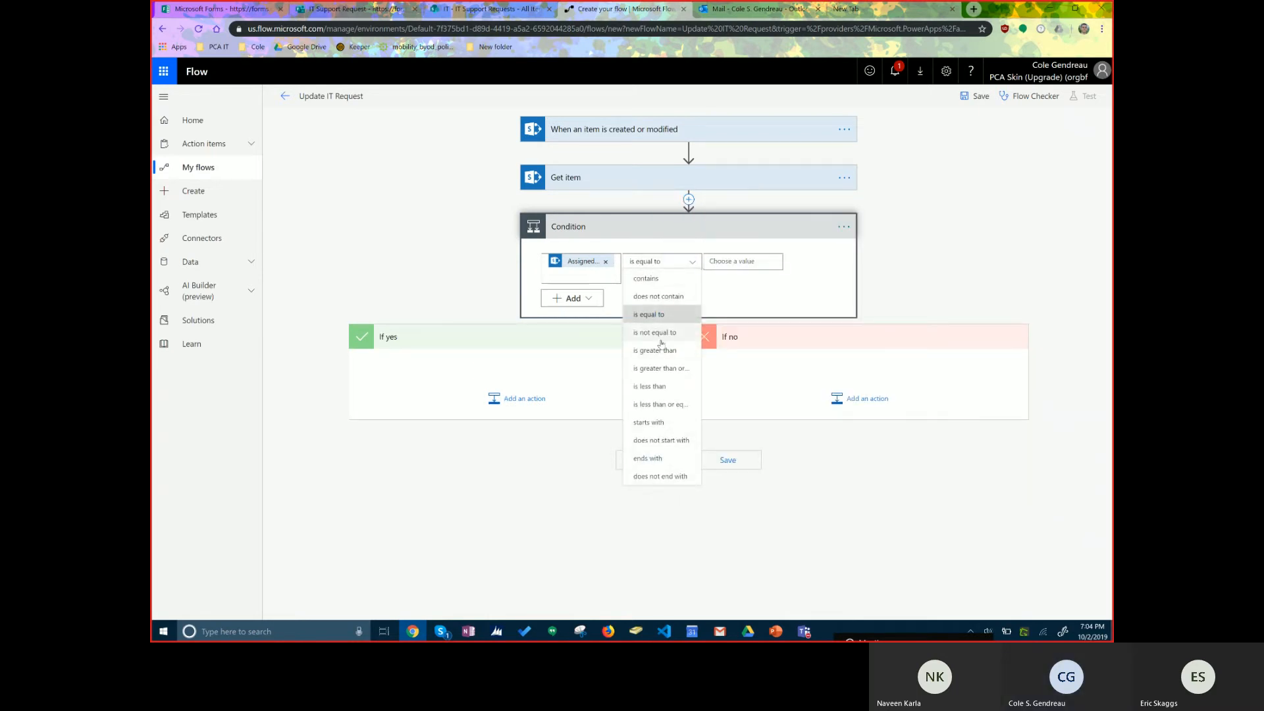
left_click(658, 333)
left_click(718, 267)
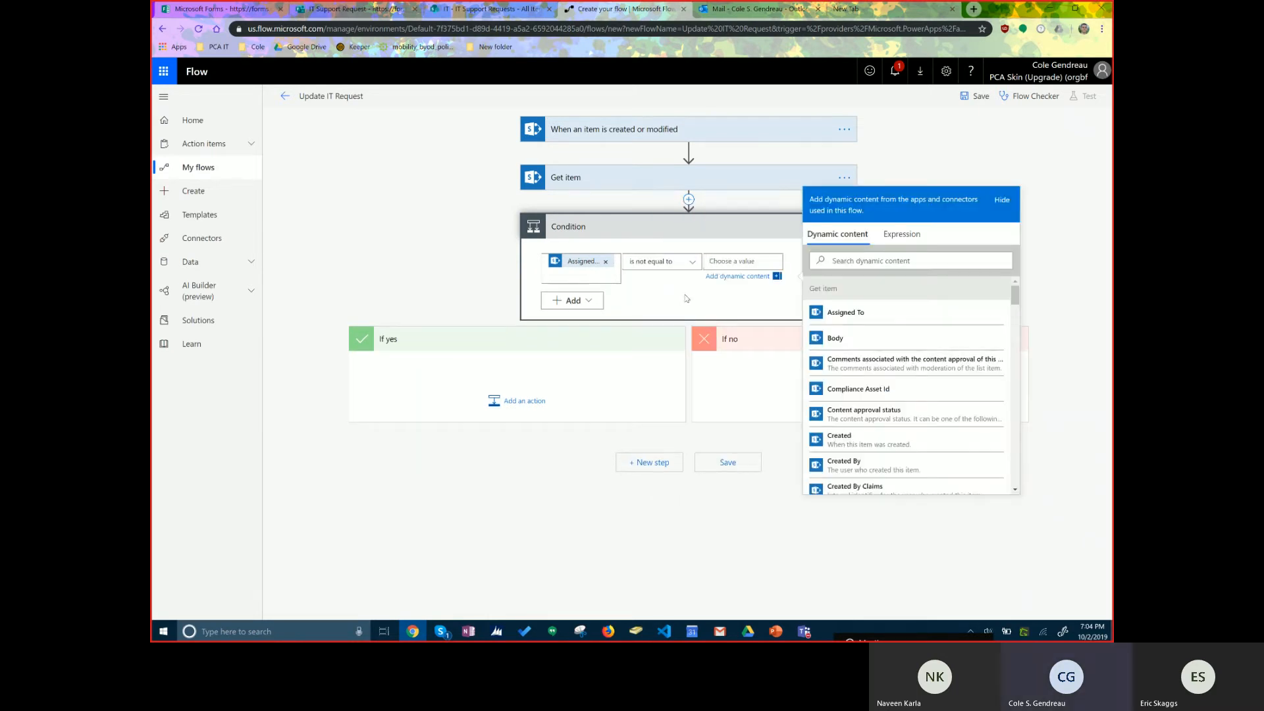
left_click(912, 247)
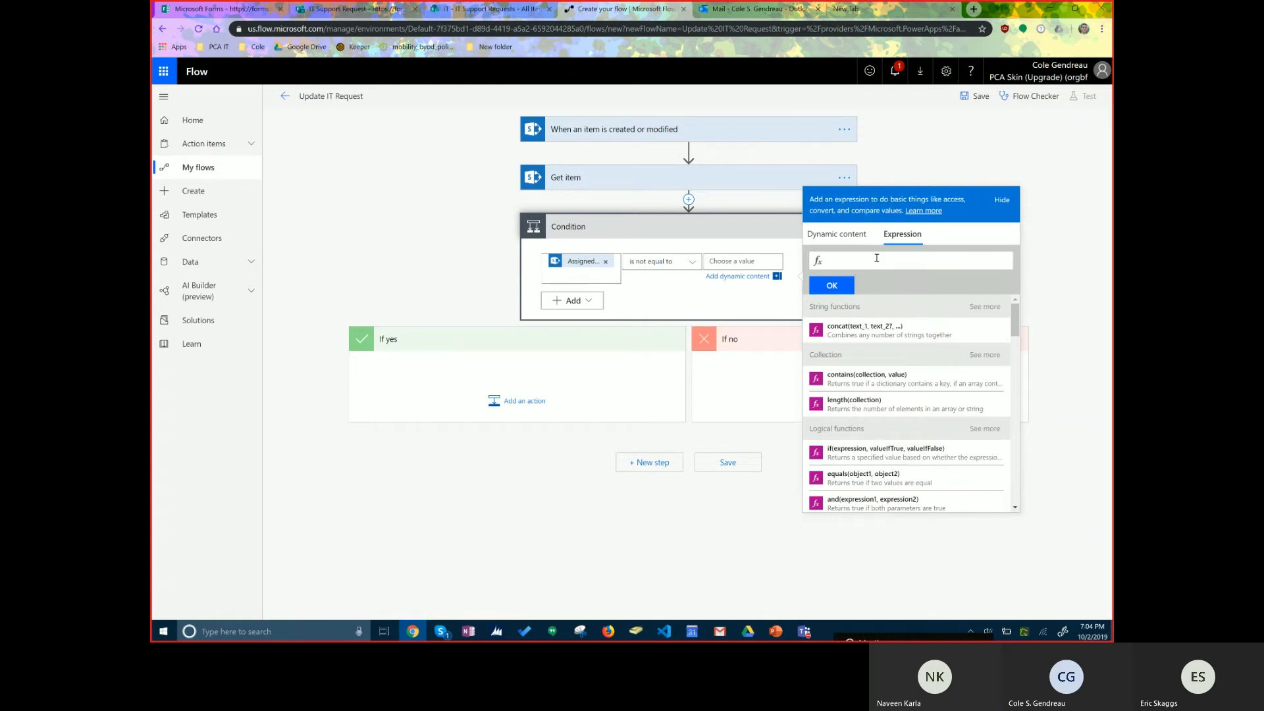
type("null")
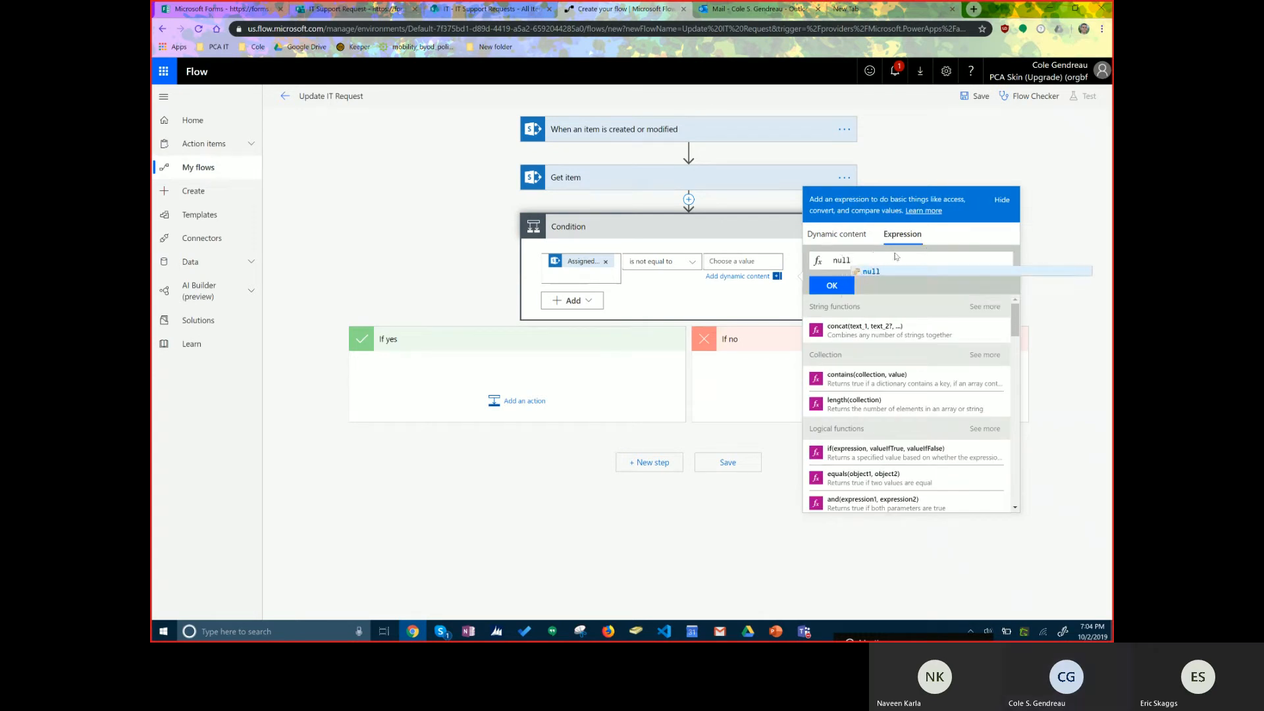
left_click(858, 272)
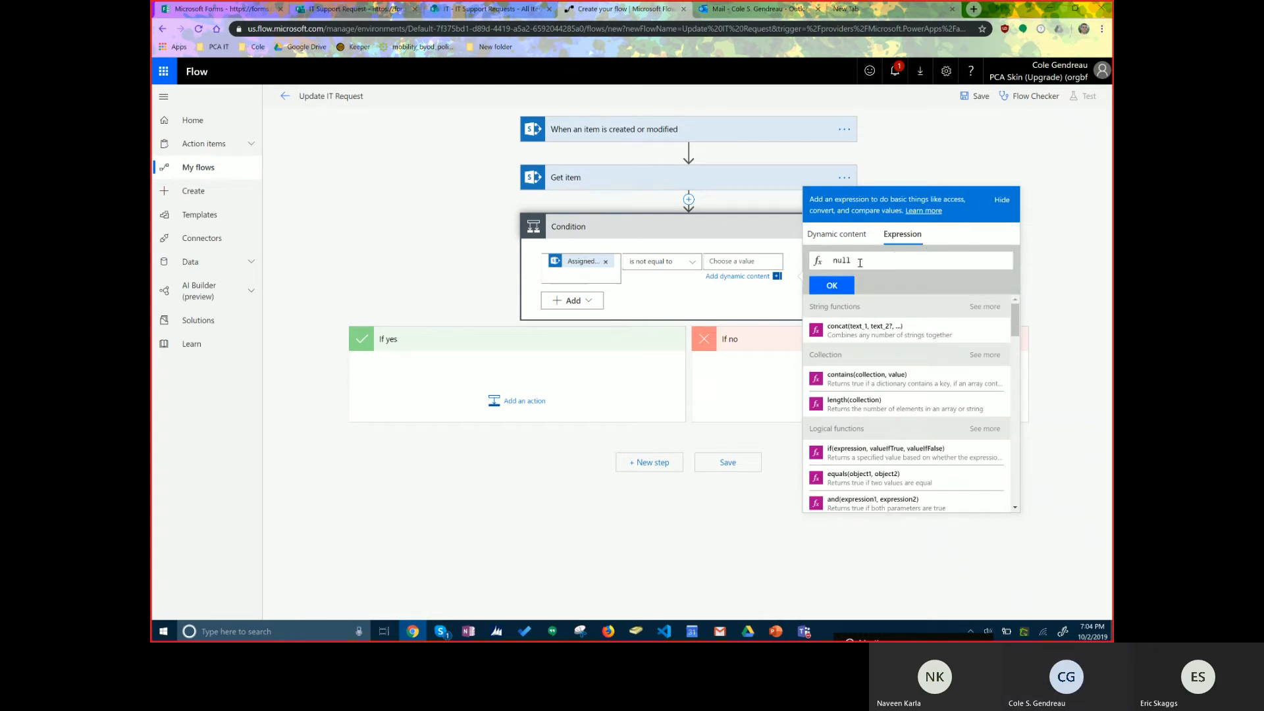
key("BackSpace")
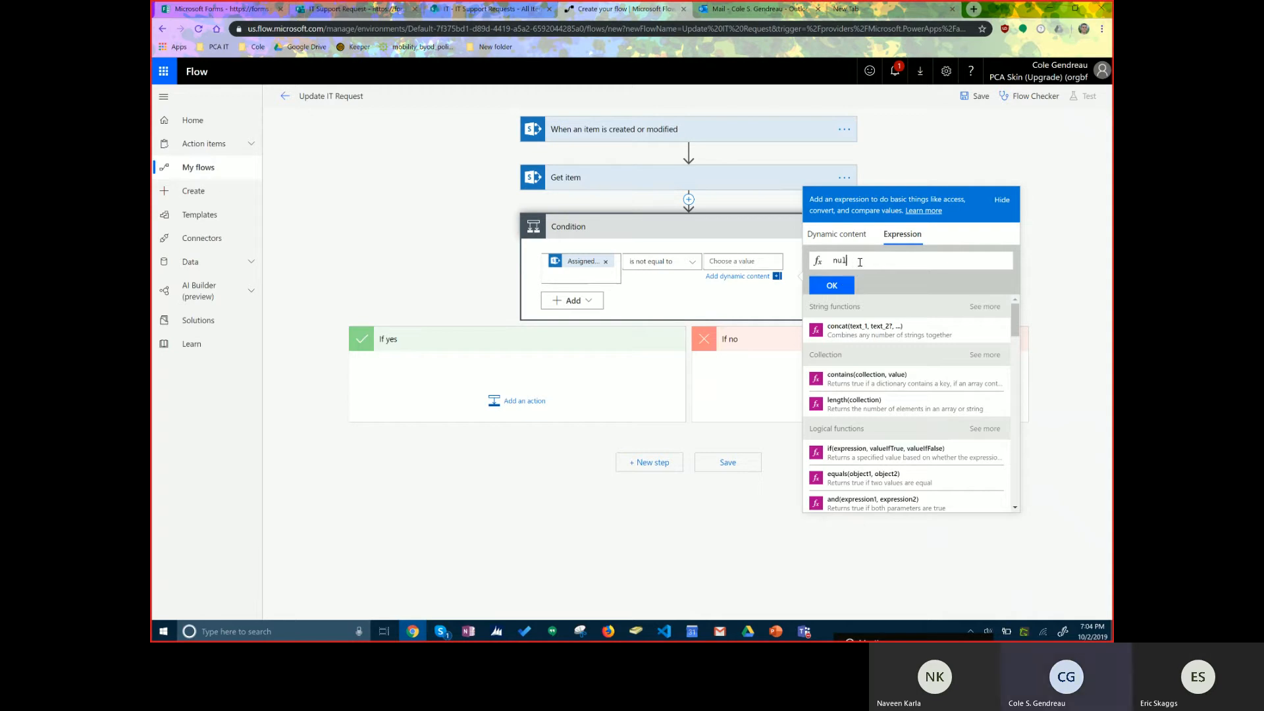
type("l")
left_click(855, 273)
left_click(832, 285)
left_click(685, 300)
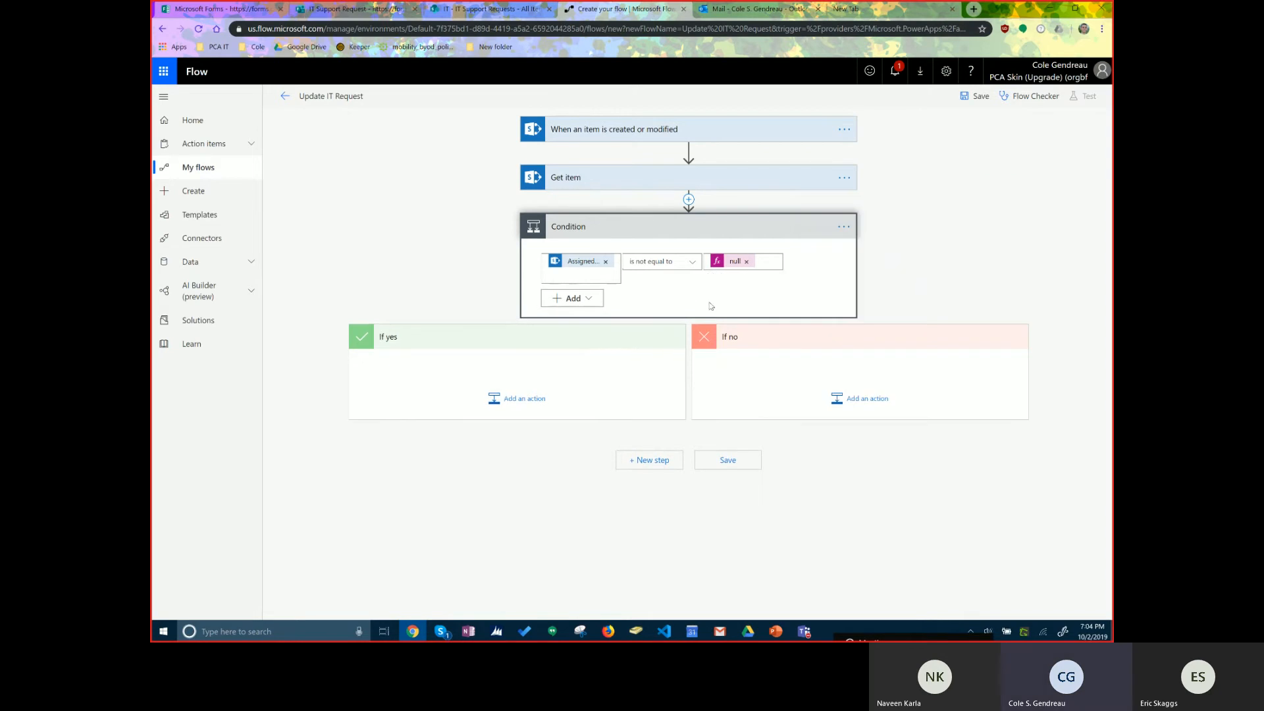
- Add a Switch control to the If yes branch
left_click(520, 400)
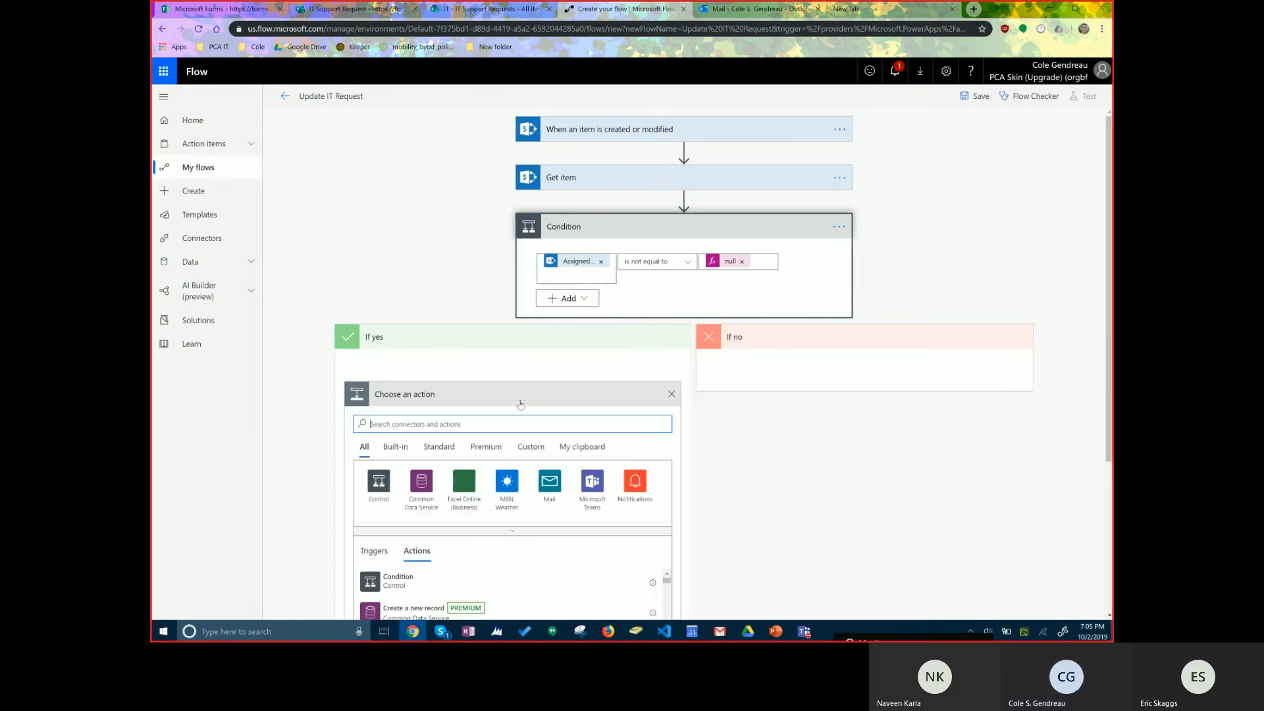
left_click(379, 434)
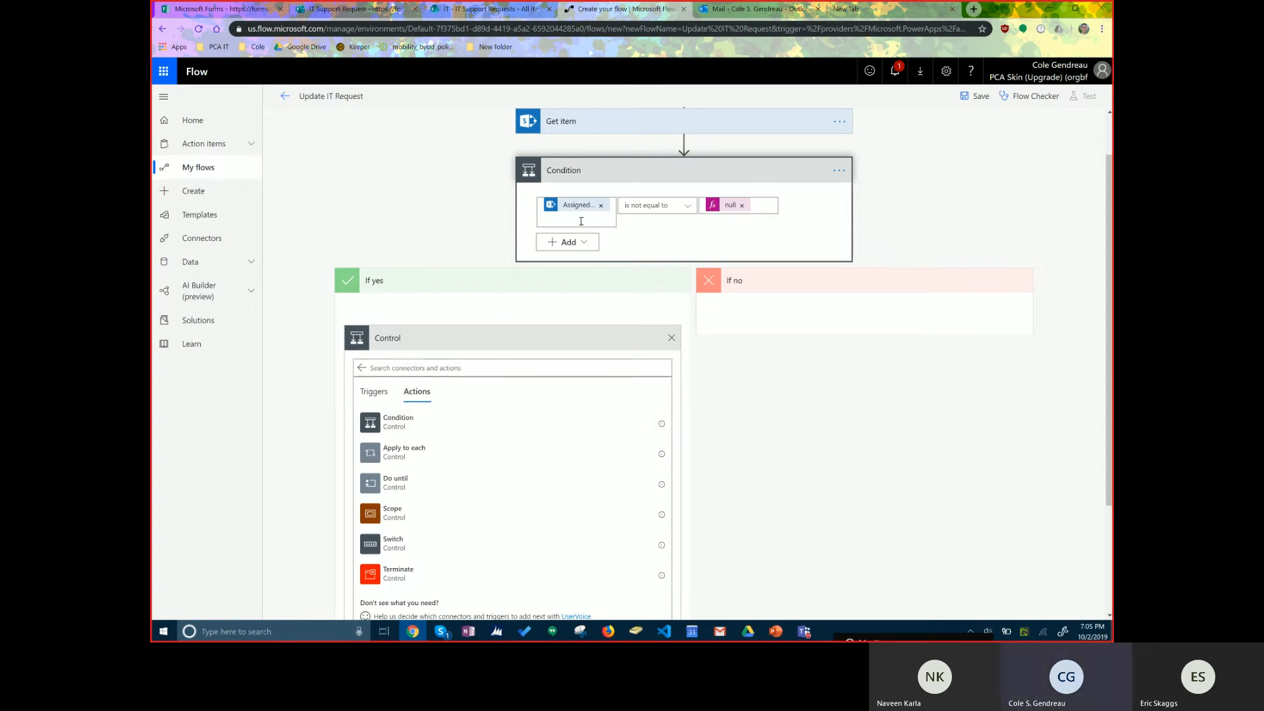
left_click(682, 208)
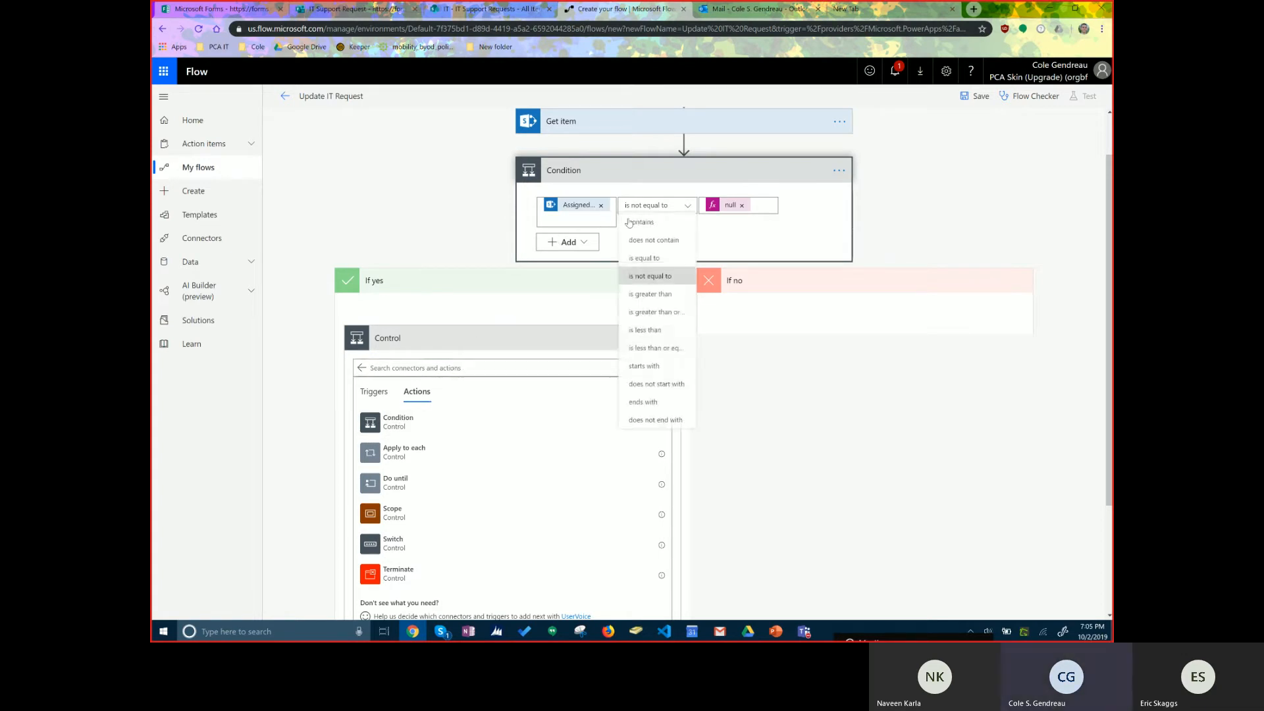
left_click(642, 257)
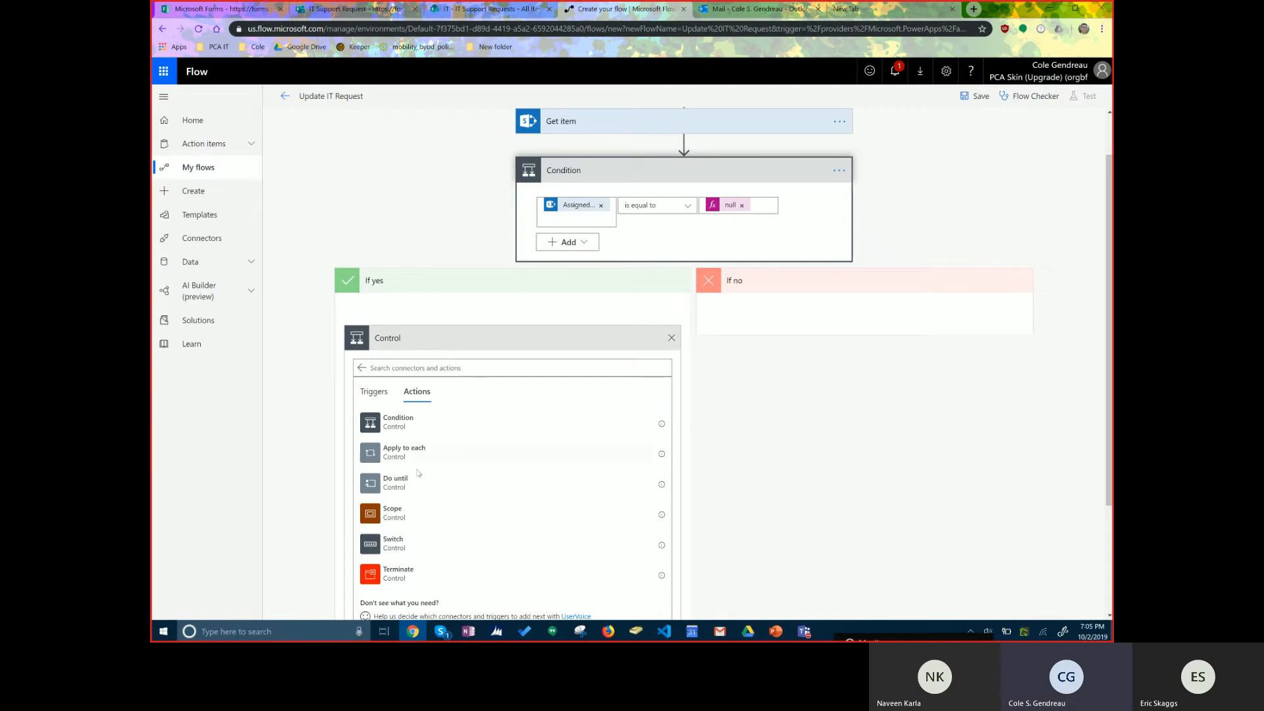
left_click(394, 542)
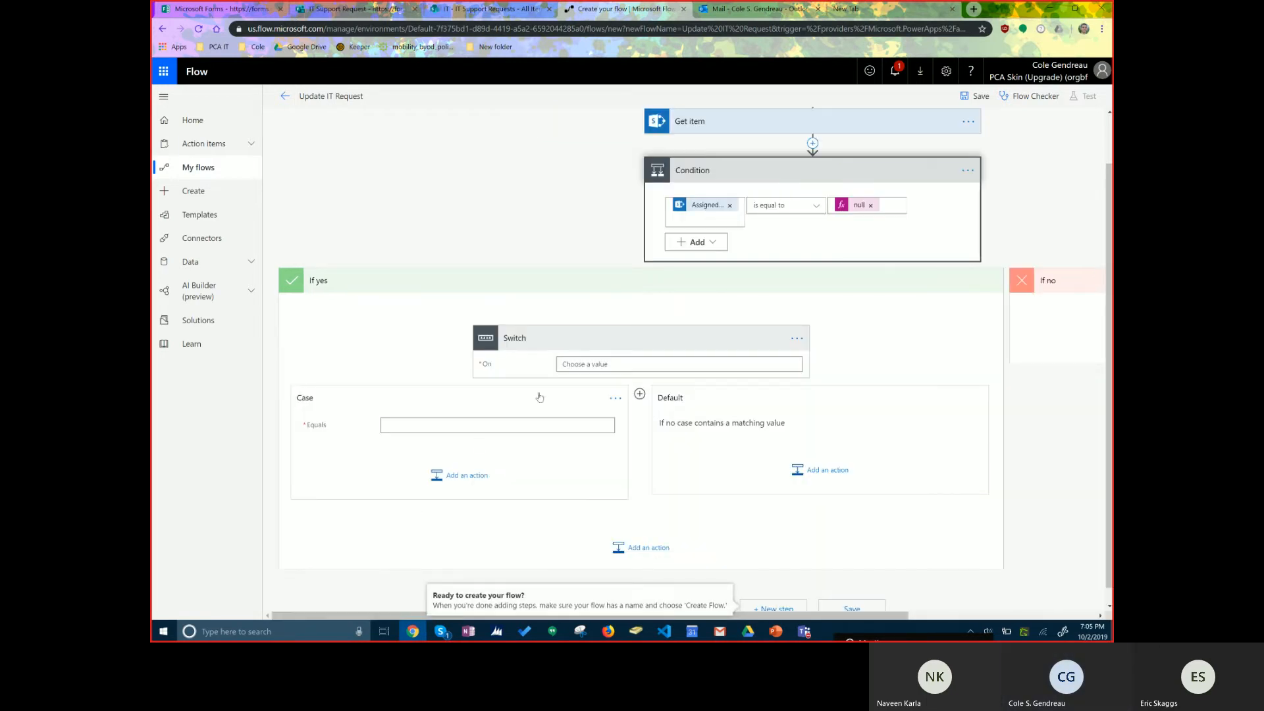
- Make the Switch branch on the item's Status field
left_click(586, 365)
type("cat")
key("BackSpace")
key("BackSpace")
key("BackSpace")
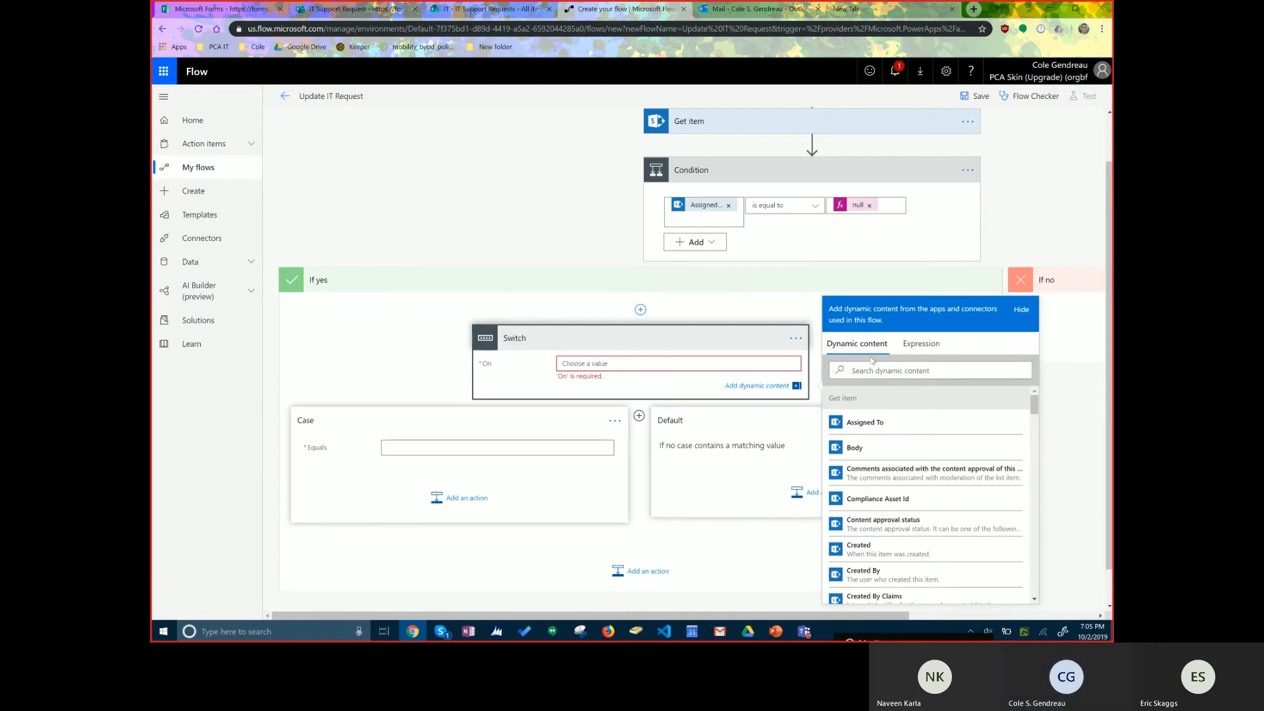
left_click(934, 365)
type("stat")
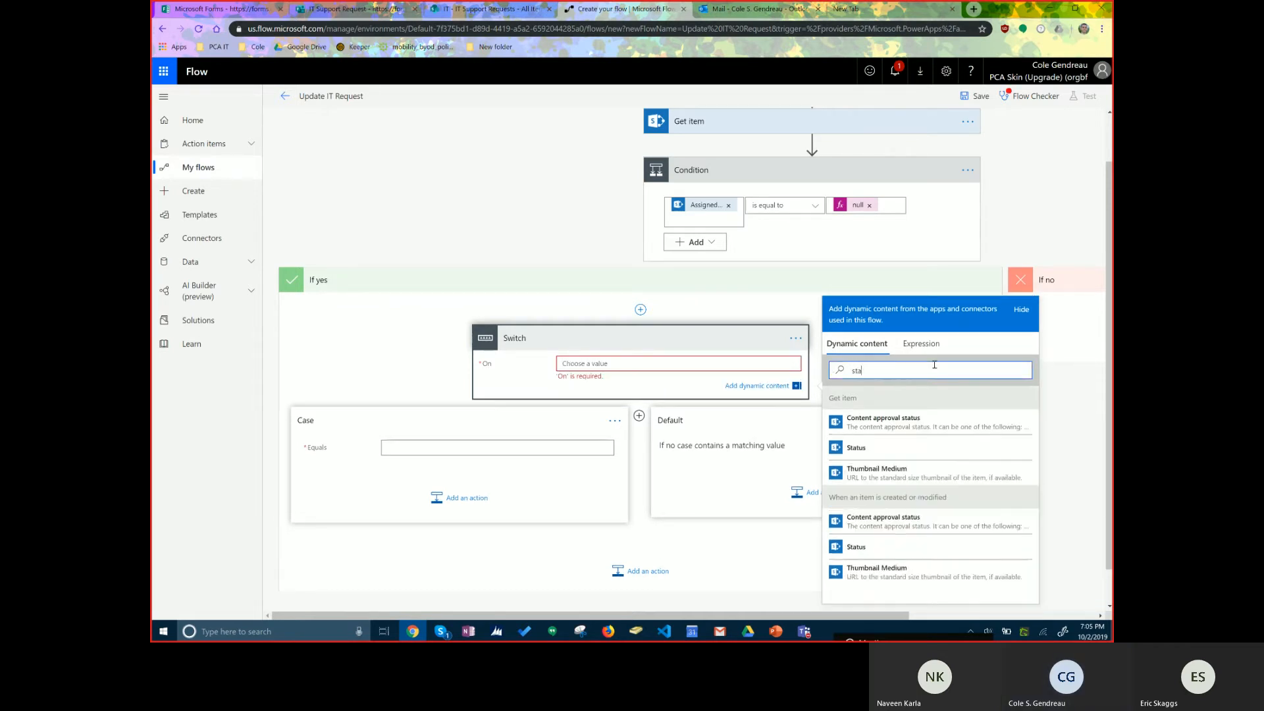
left_click(863, 453)
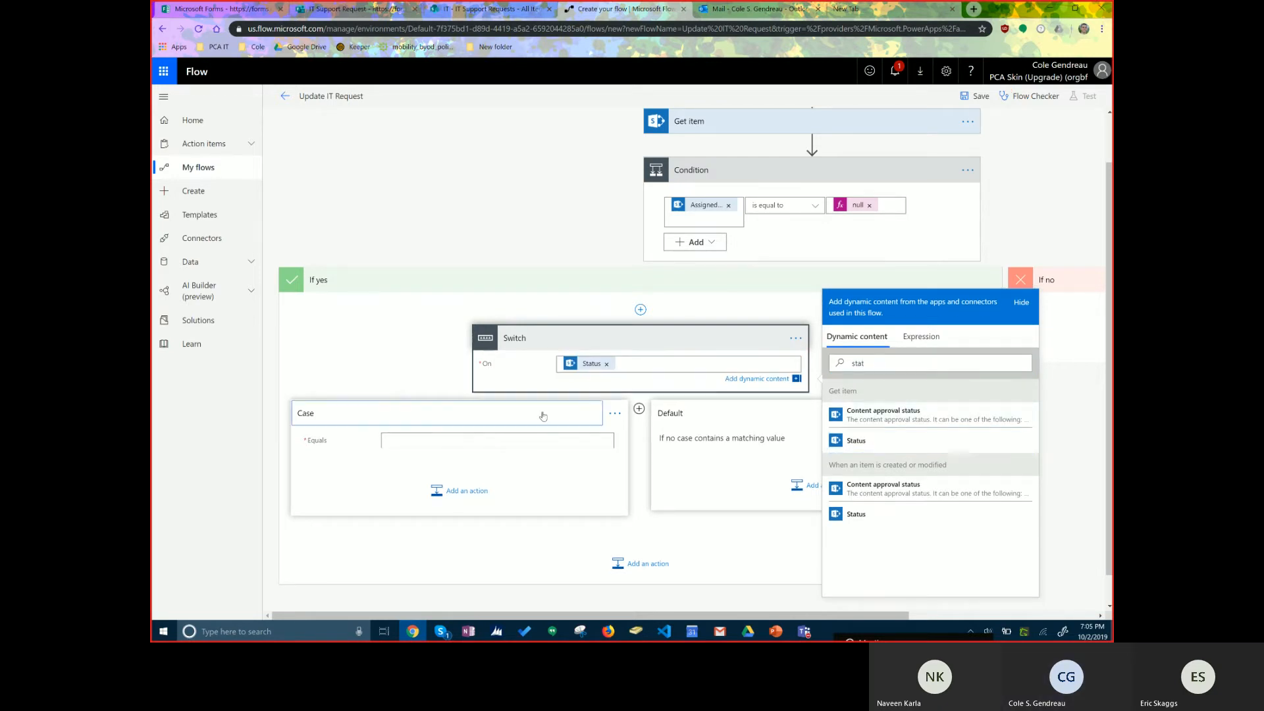
left_click(487, 414)
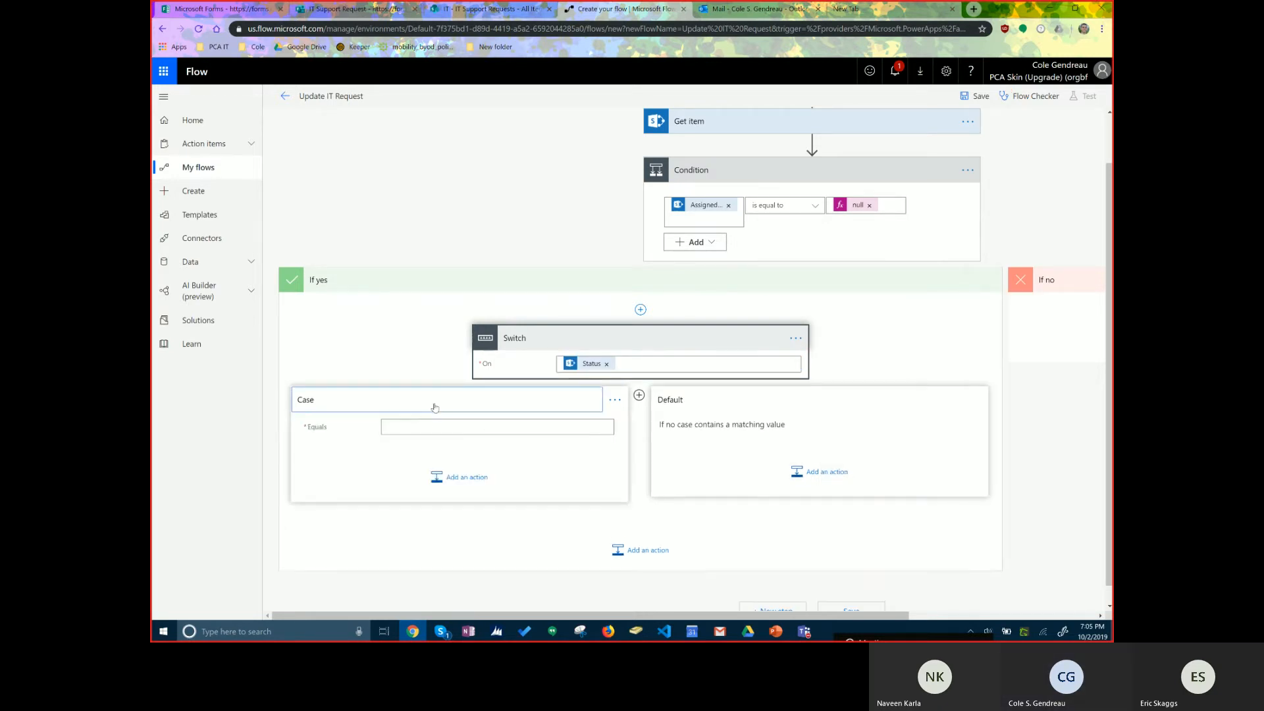
- Return the condition to 'is not equal to' and set the first case to New
left_click(405, 431)
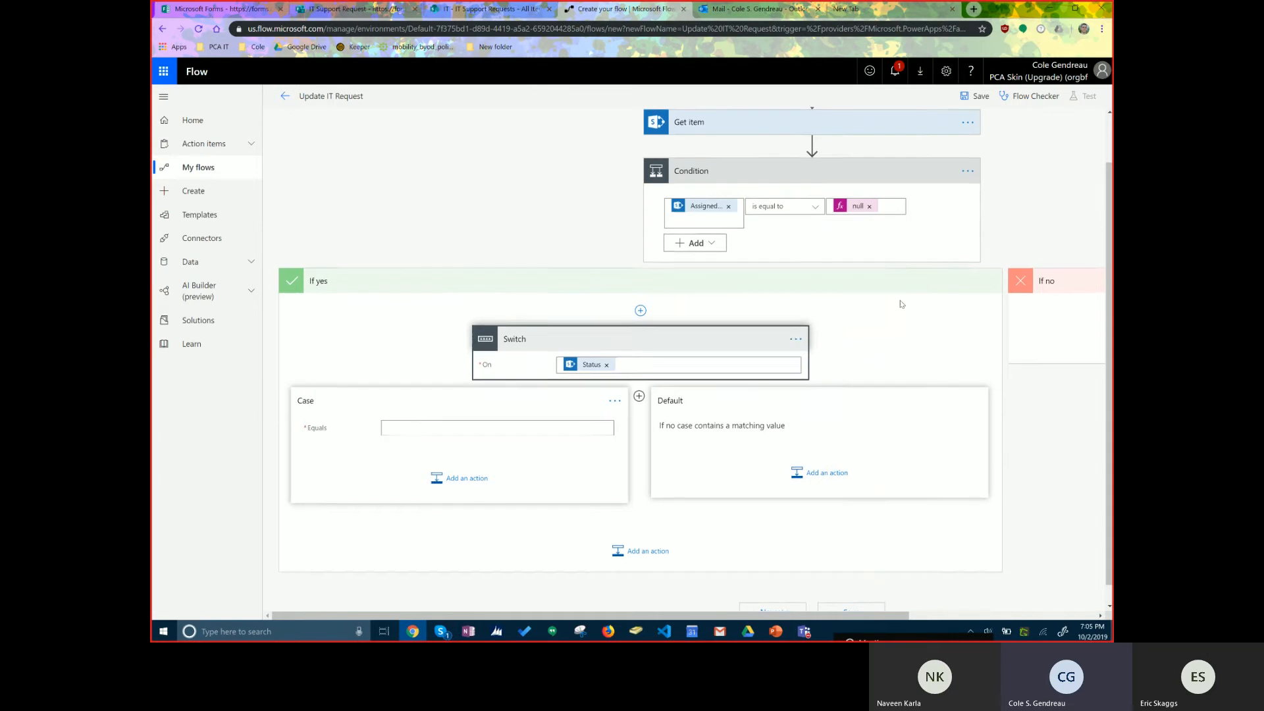
scroll(922, 299, "up", 1)
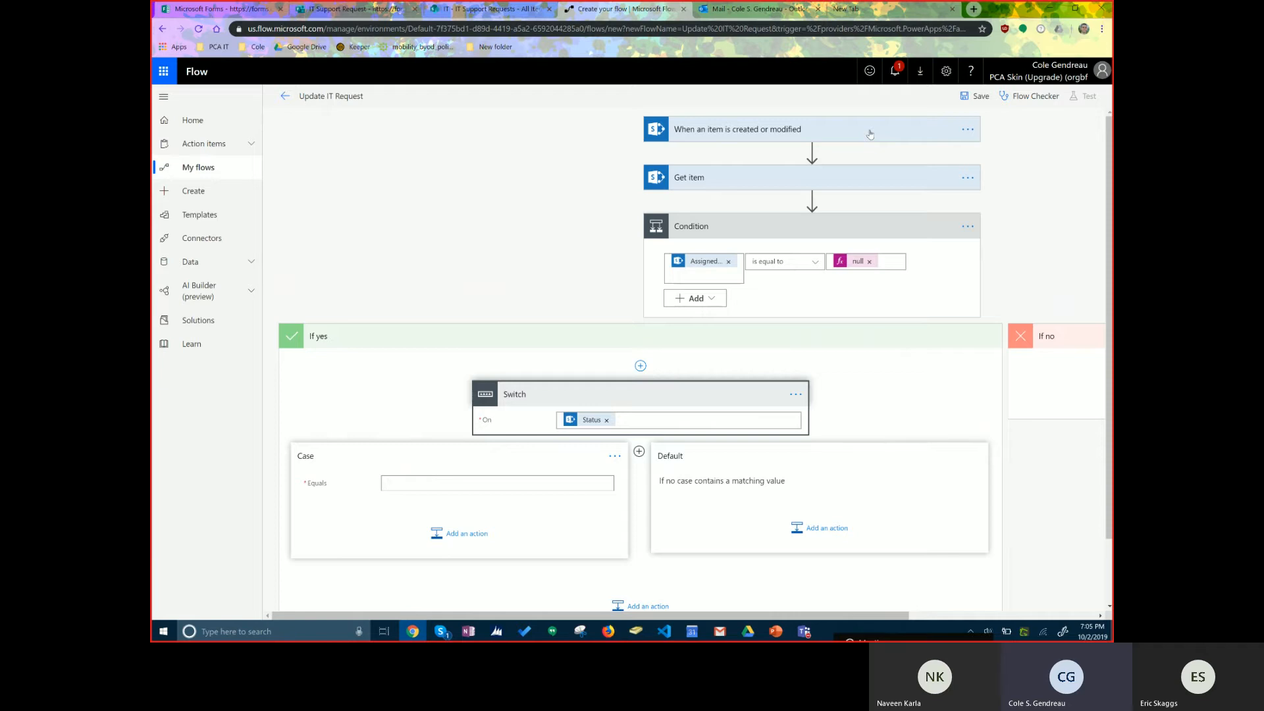
scroll(850, 293, "down", 1)
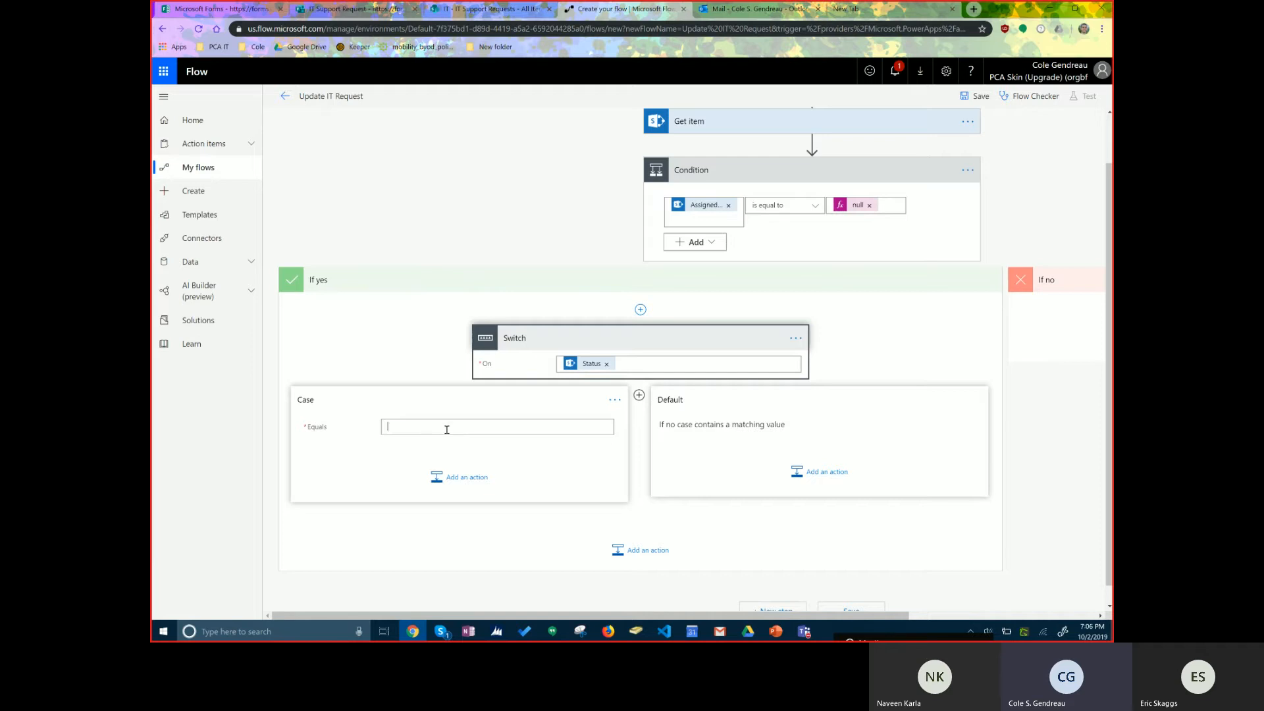
left_click(816, 206)
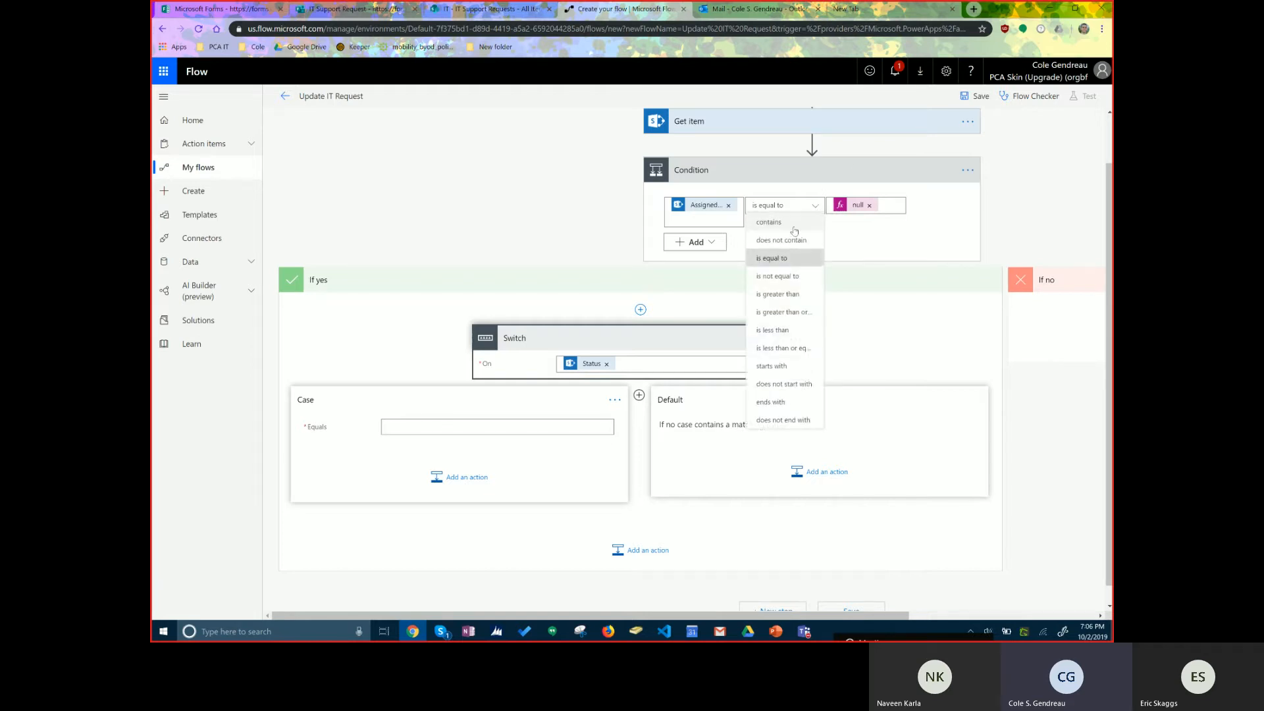
left_click(783, 276)
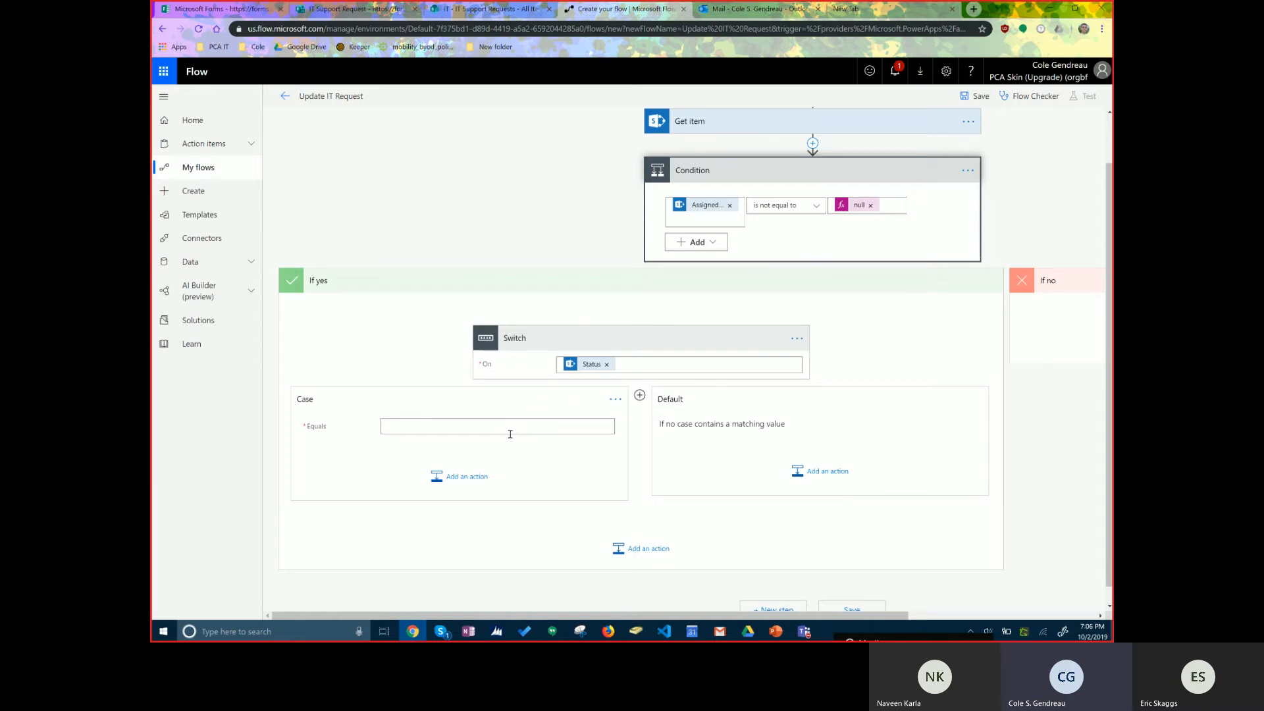
left_click(467, 427)
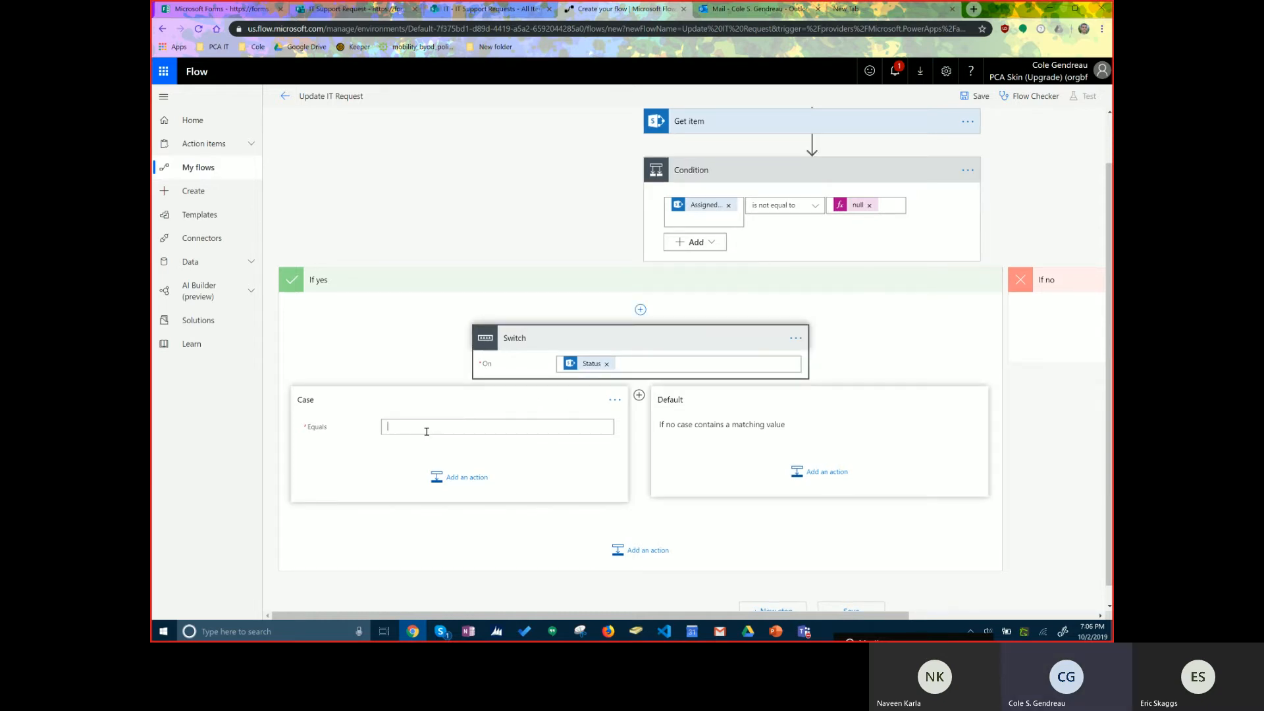
type("New")
scroll(359, 499, "down", 1)
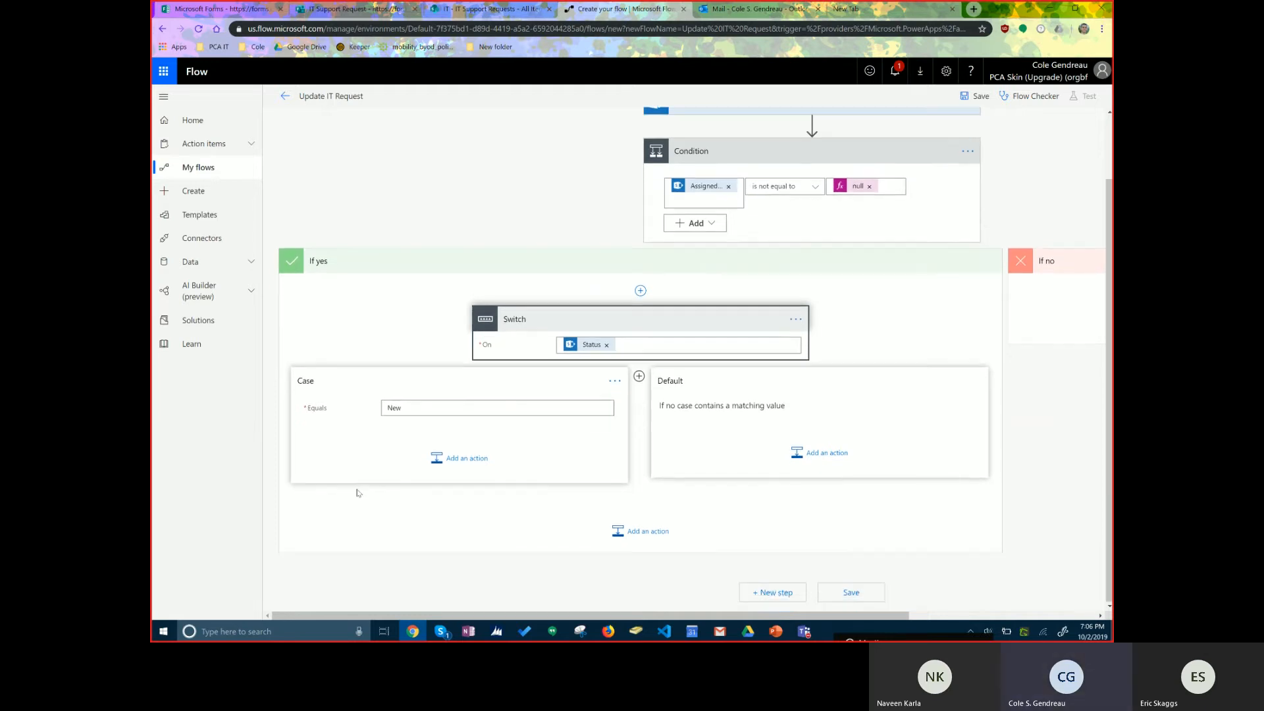
- Add a SharePoint Update item action to the New case
left_click(468, 459)
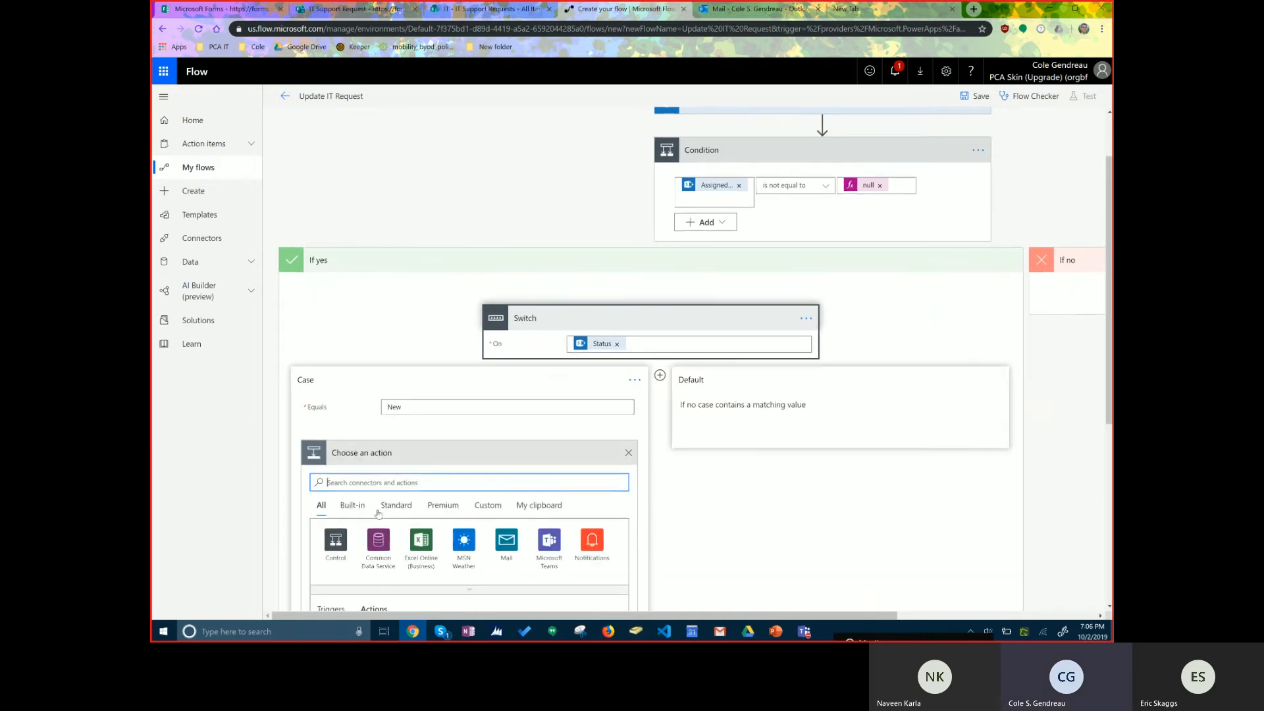
type("update item")
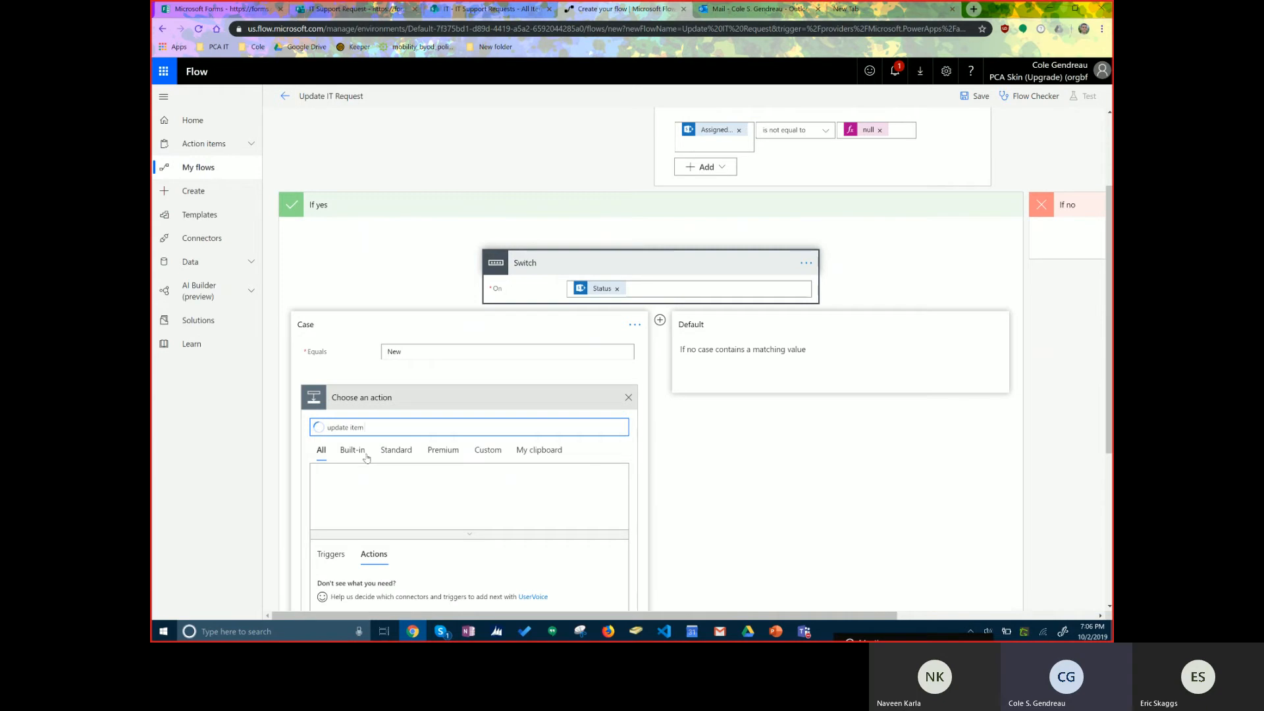
scroll(371, 469, "down", 2)
scroll(383, 502, "down", 2)
scroll(381, 495, "up", 2)
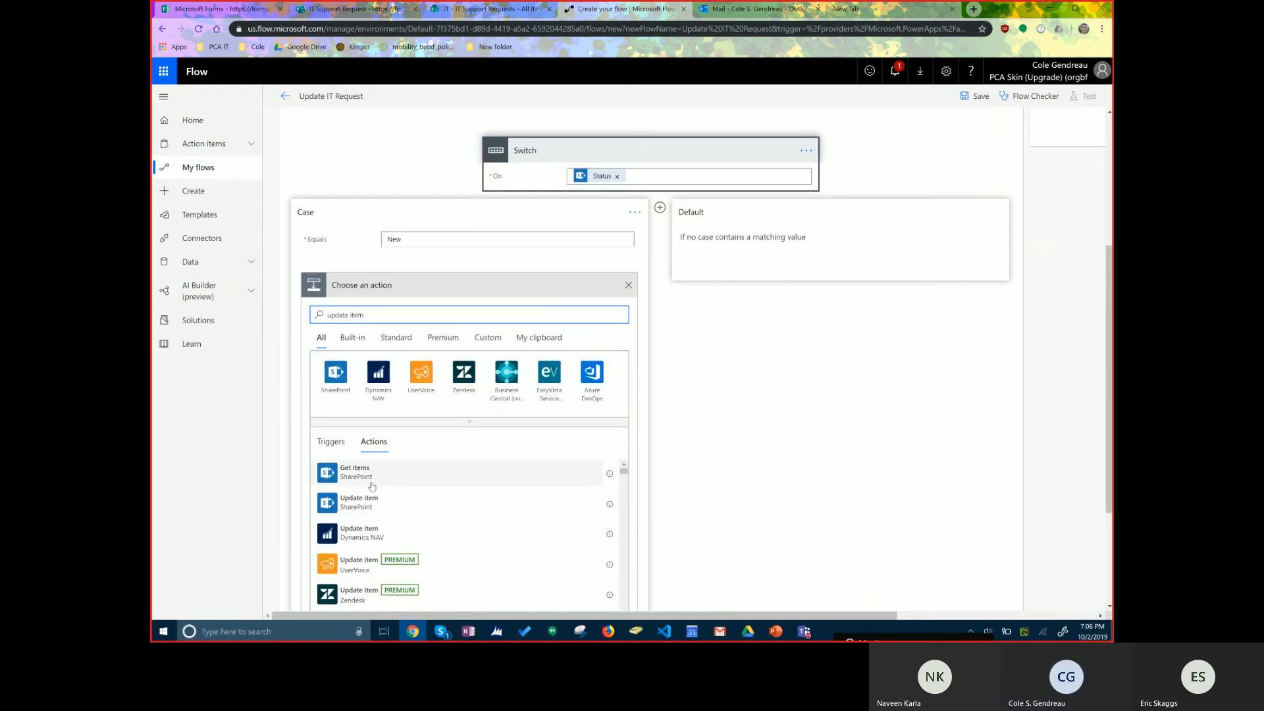
left_click(372, 501)
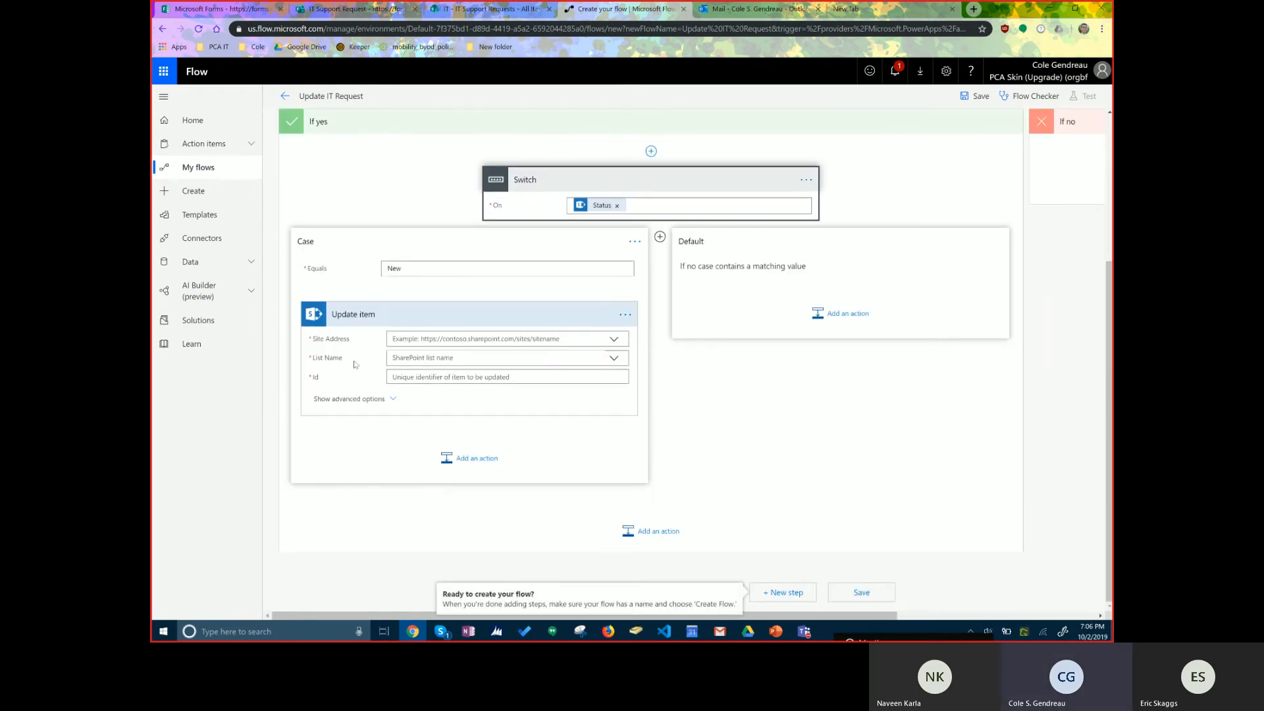
- Point the Update item at the IT site and the IT Support Requests list
left_click(607, 339)
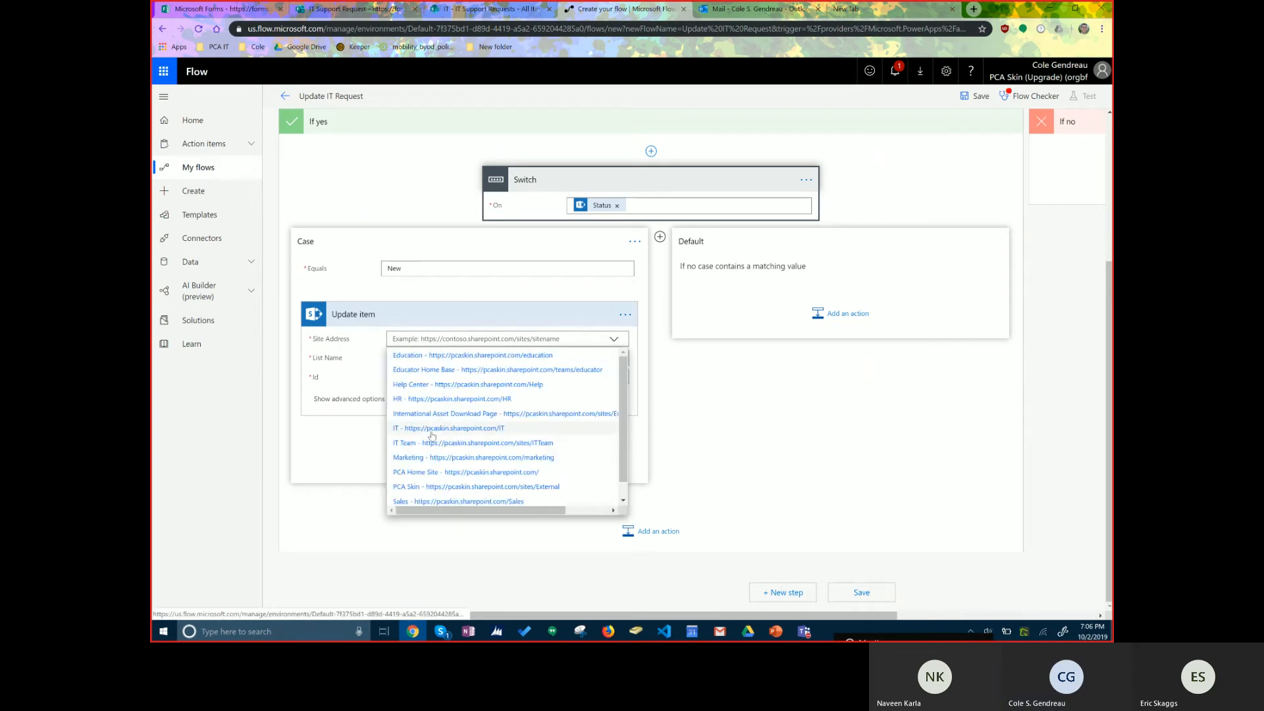
left_click(423, 369)
left_click(520, 358)
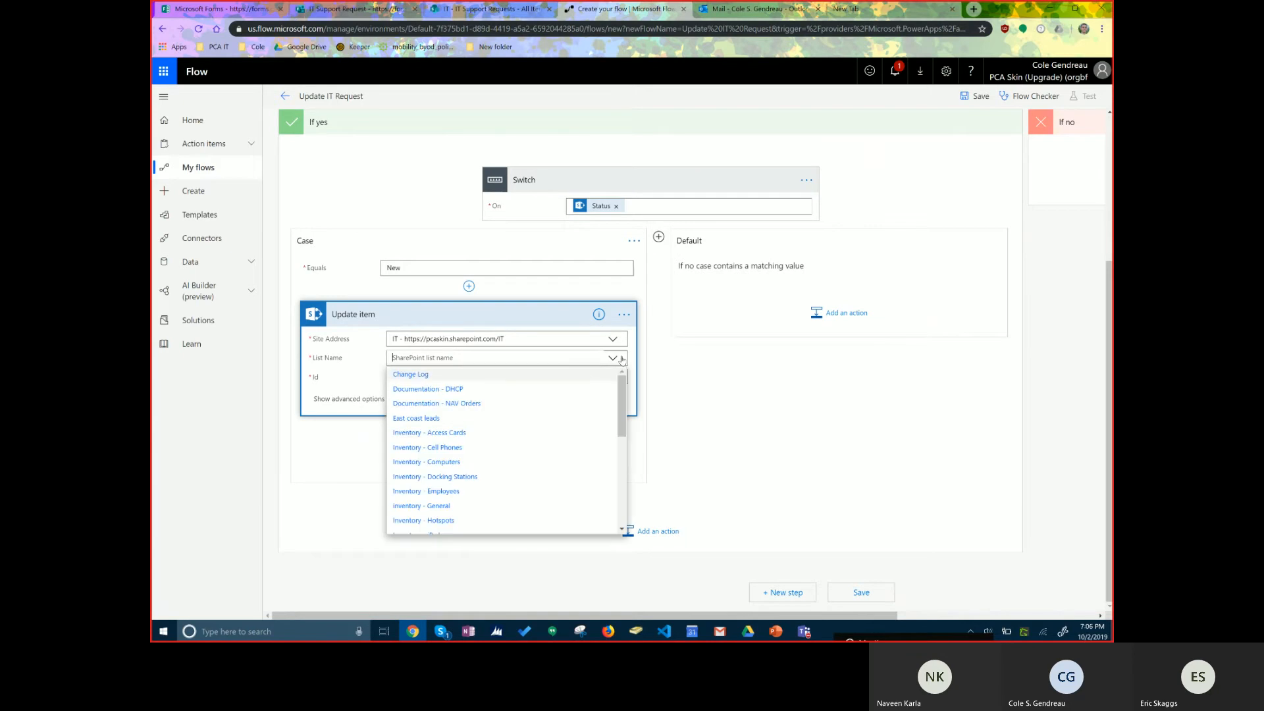
scroll(464, 440, "down", 5)
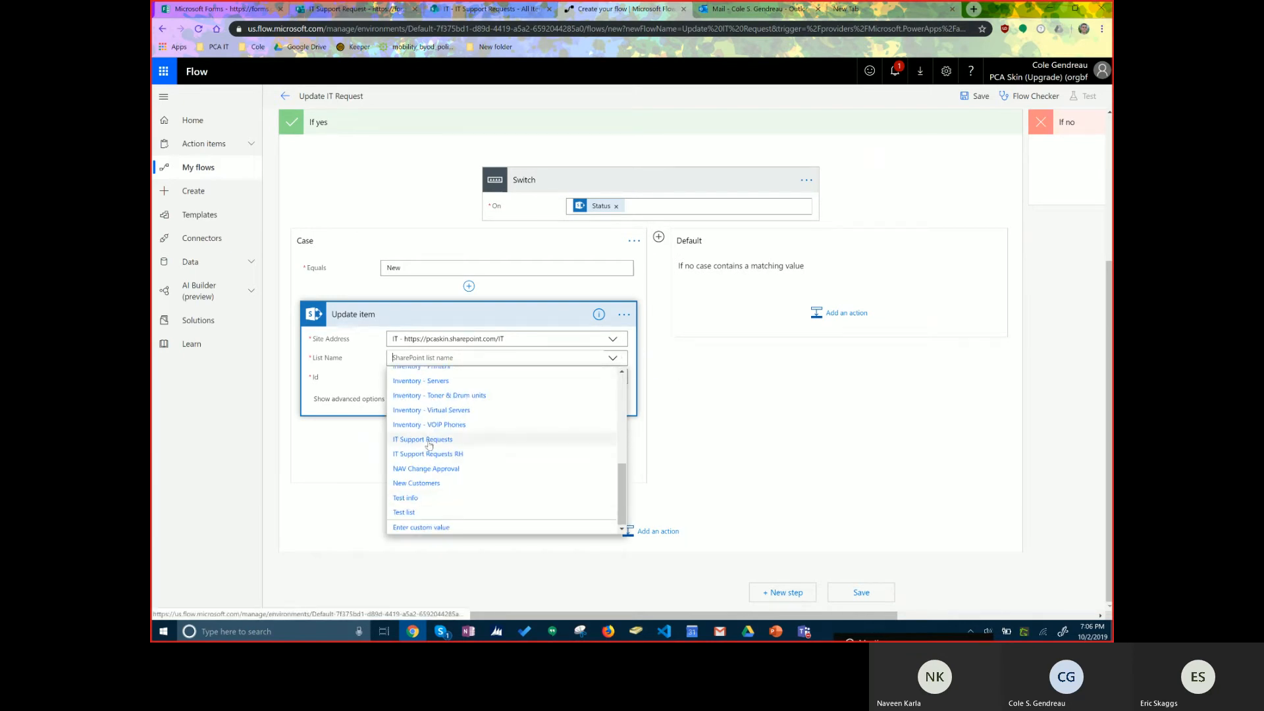
left_click(432, 448)
- Fill Id and Ticket Title with the item's ID and Ticket Title
left_click(507, 376)
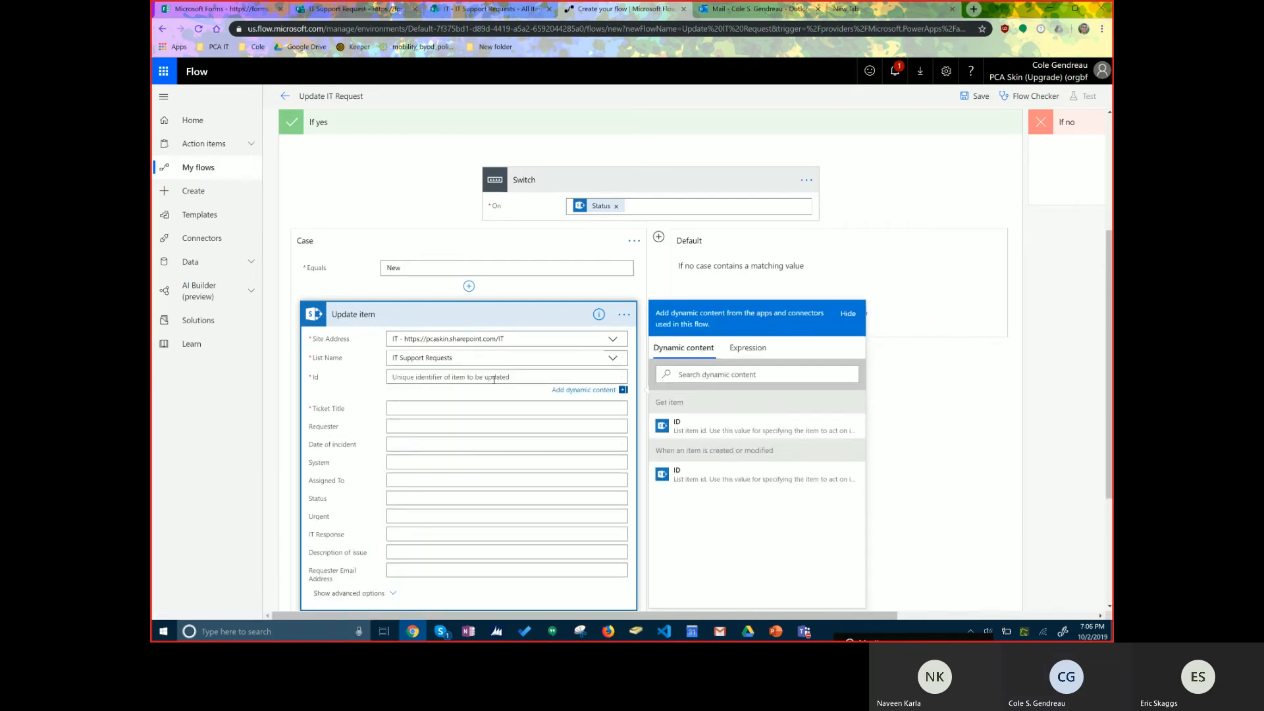
left_click(686, 421)
left_click(407, 406)
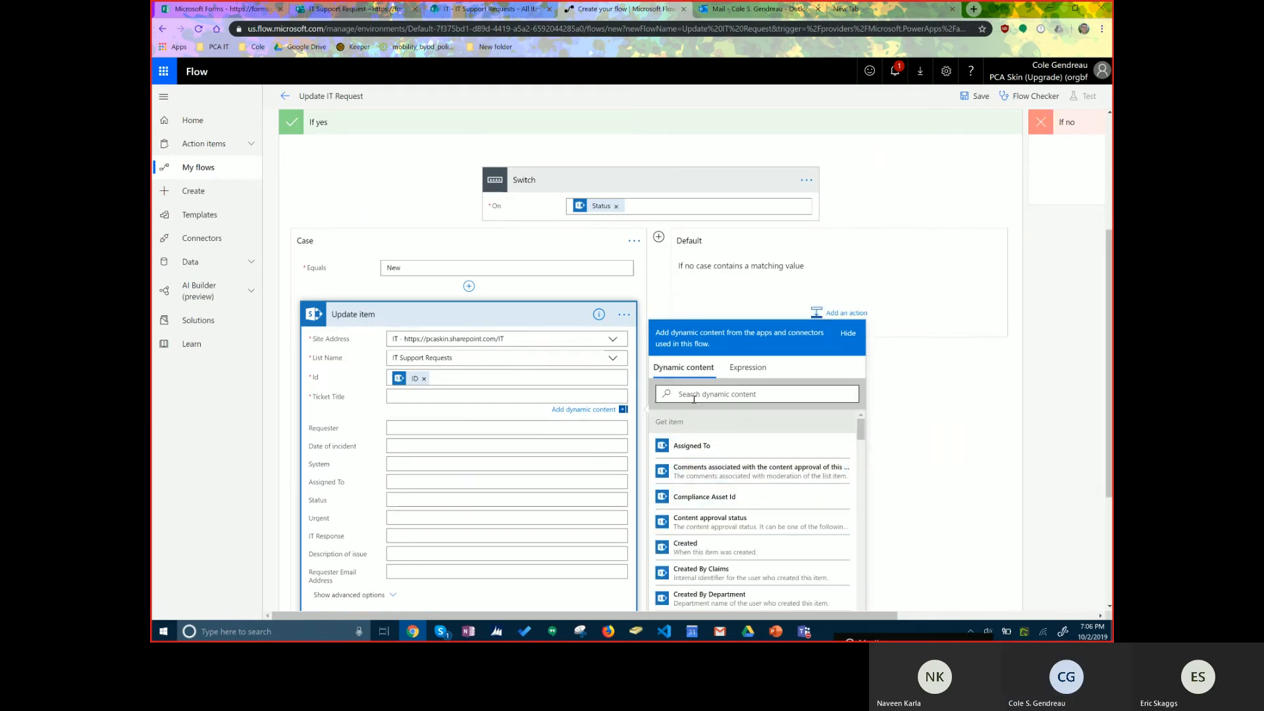
type("ti")
left_click(694, 395)
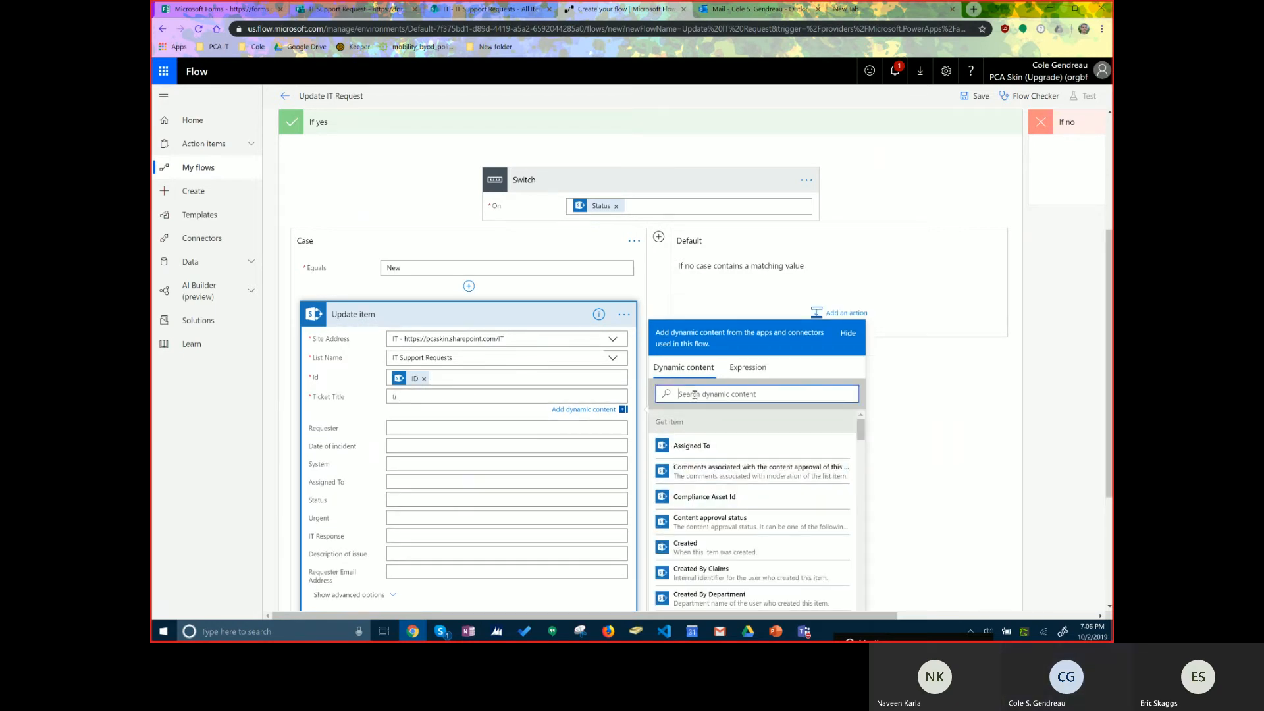
left_click(422, 399)
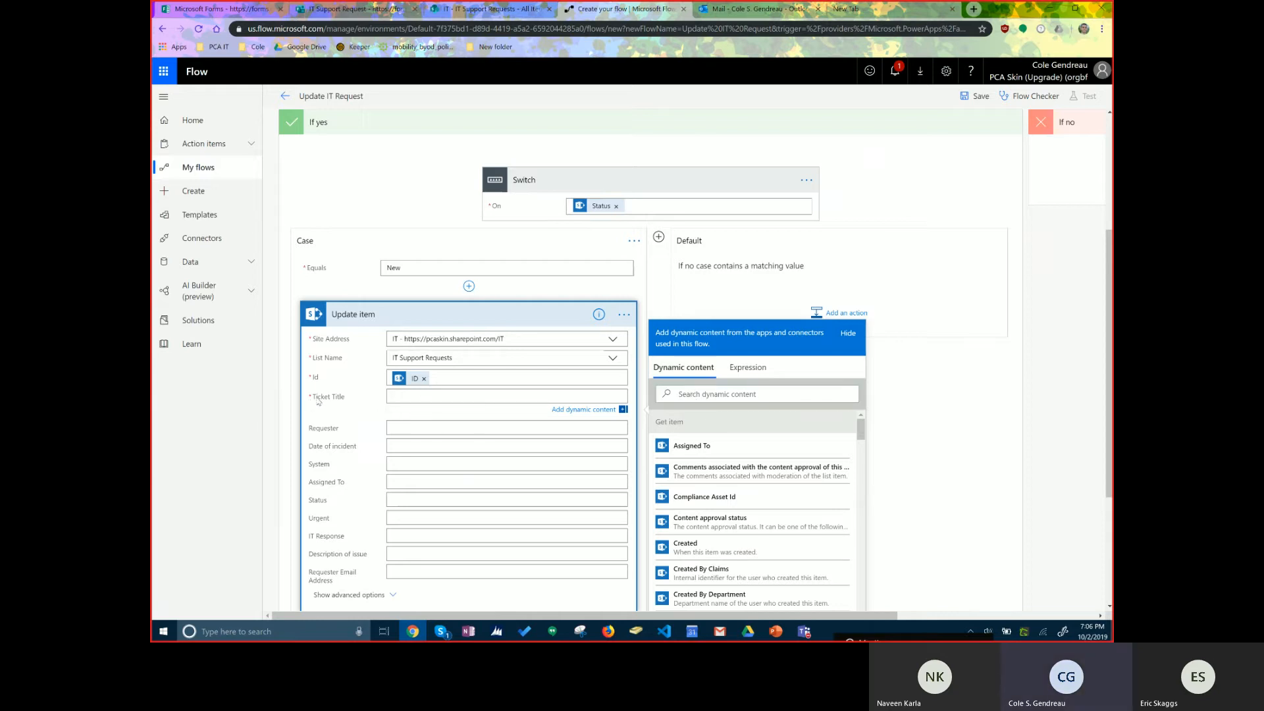
left_click(722, 395)
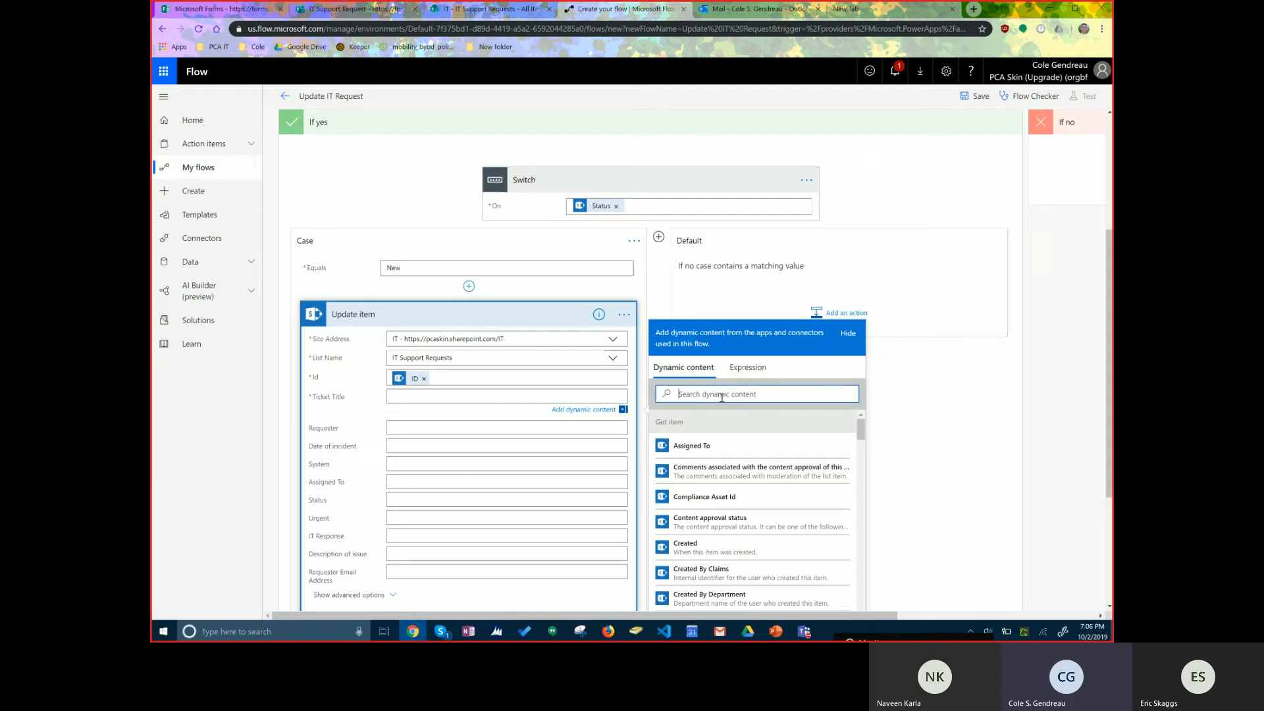
type("tick")
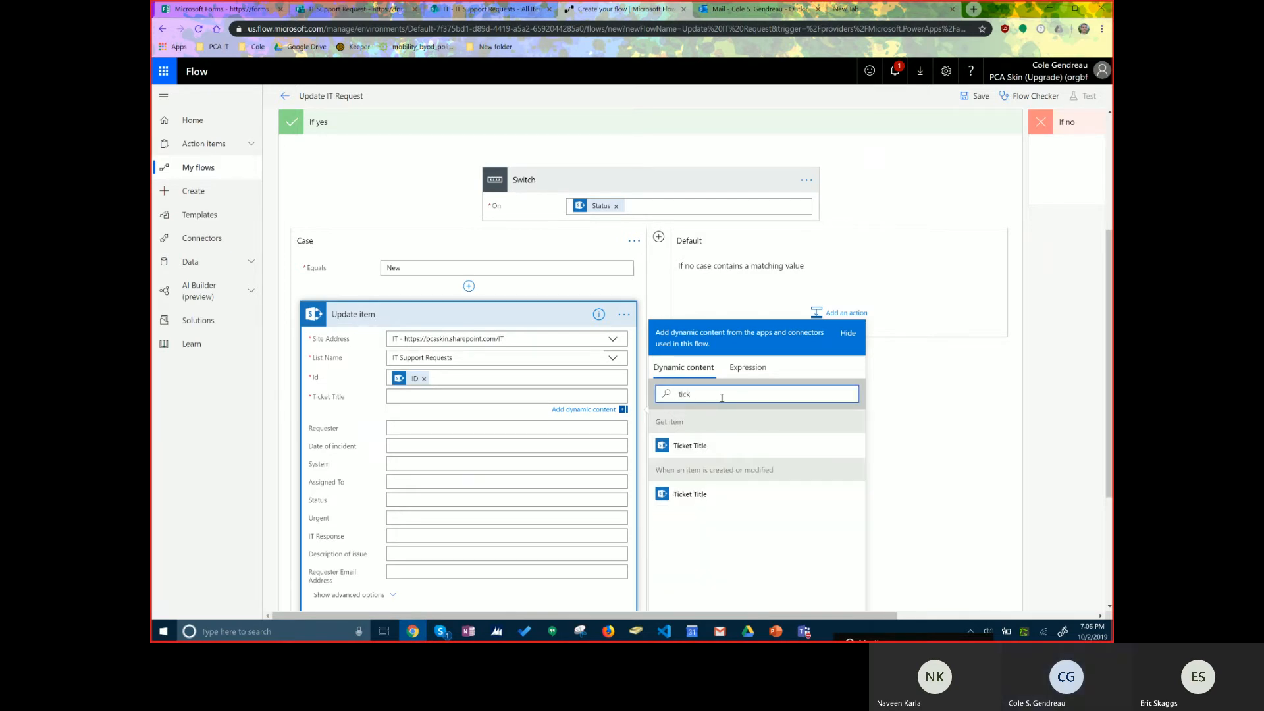
left_click(660, 447)
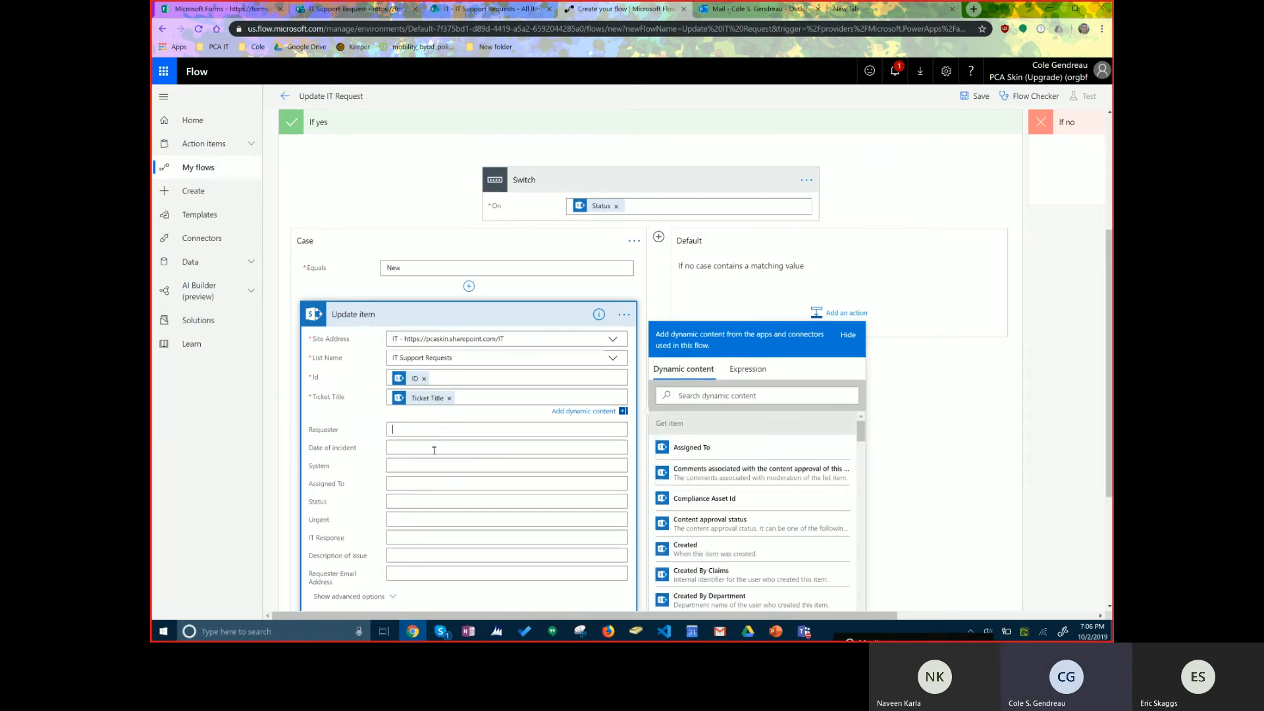
- Set the item's Status field to In-Progress
left_click(432, 428)
scroll(434, 453, "down", 1)
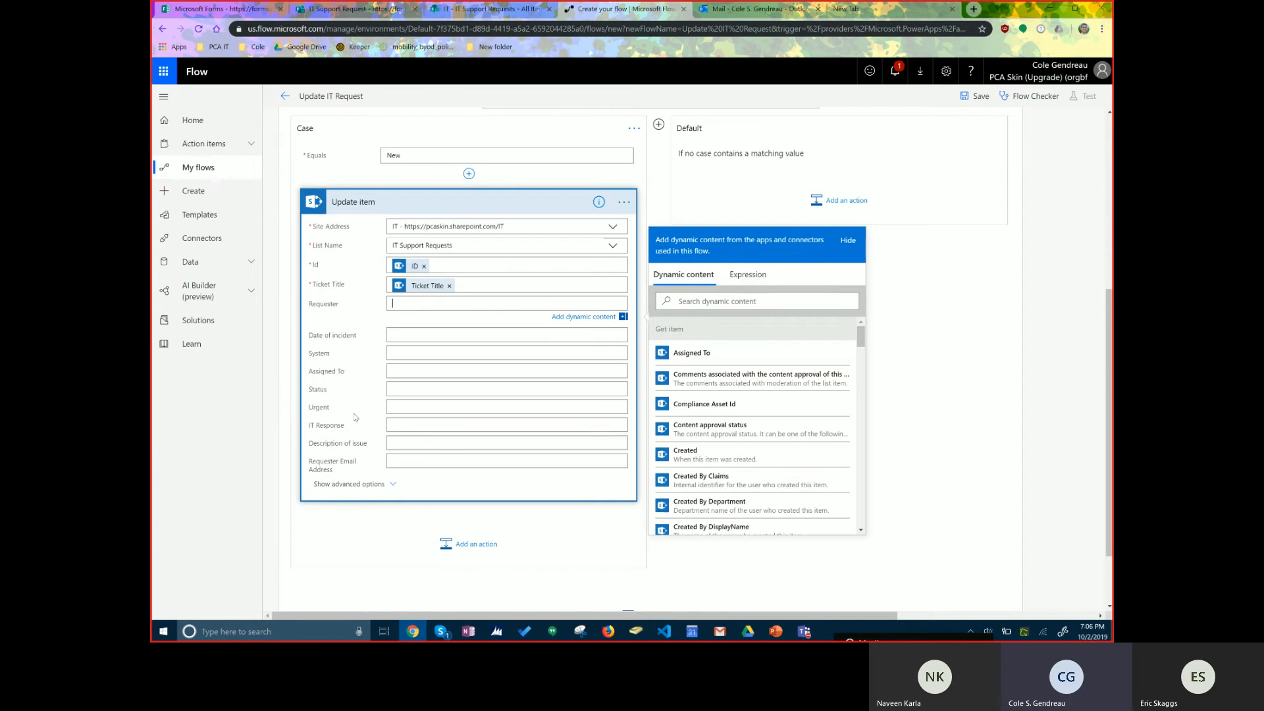
left_click(389, 390)
type("IN")
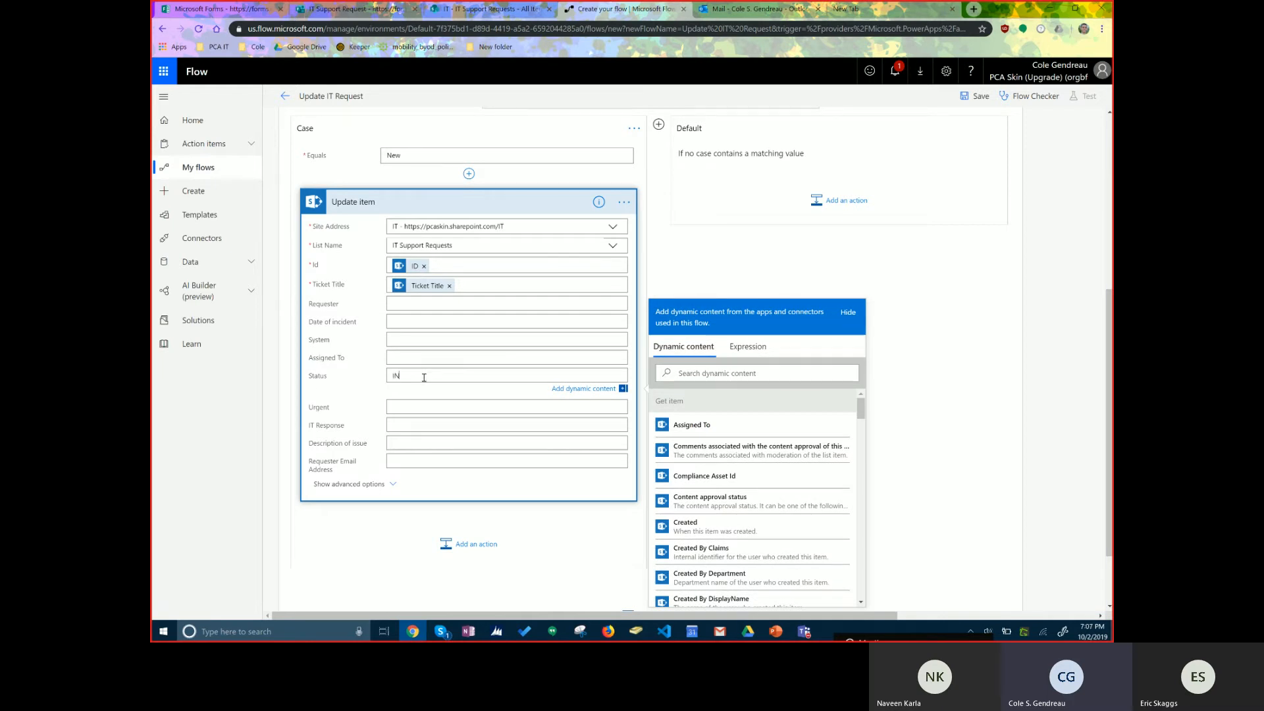
type("-P")
key("BackSpace")
key("BackSpace")
key("BackSpace")
type("n-Prog")
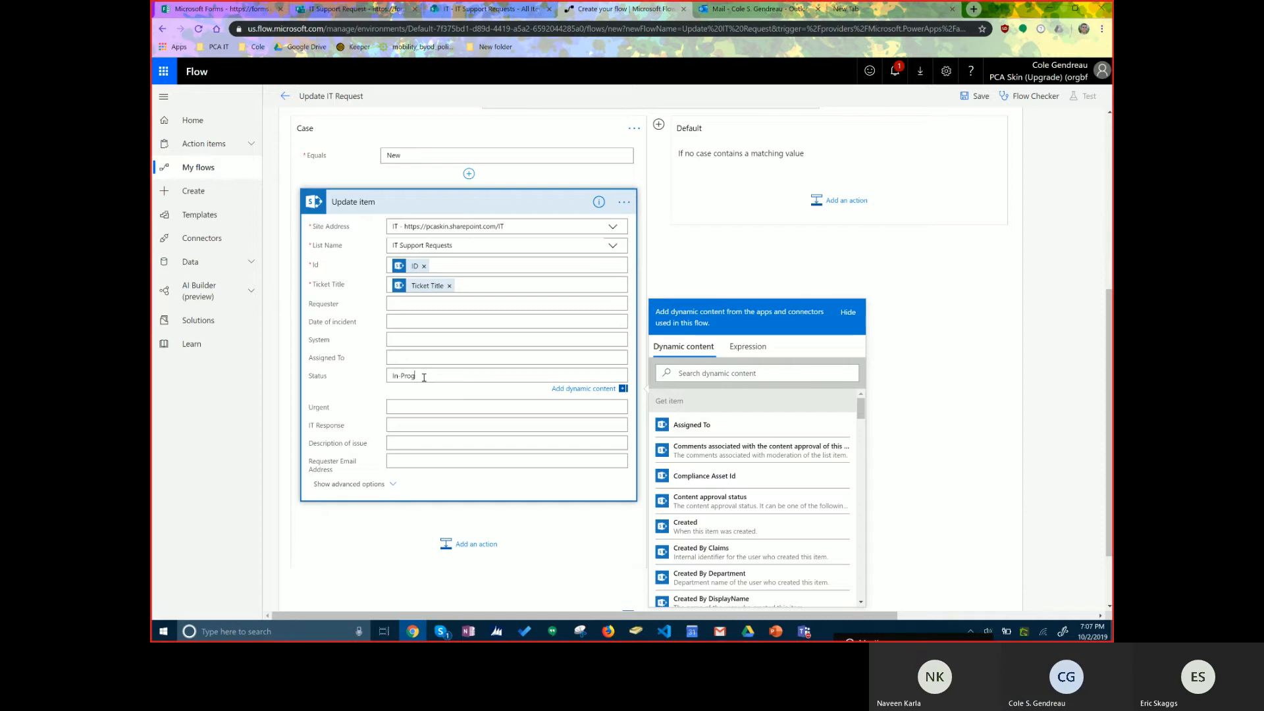
type("ress")
scroll(789, 277, "up", 1)
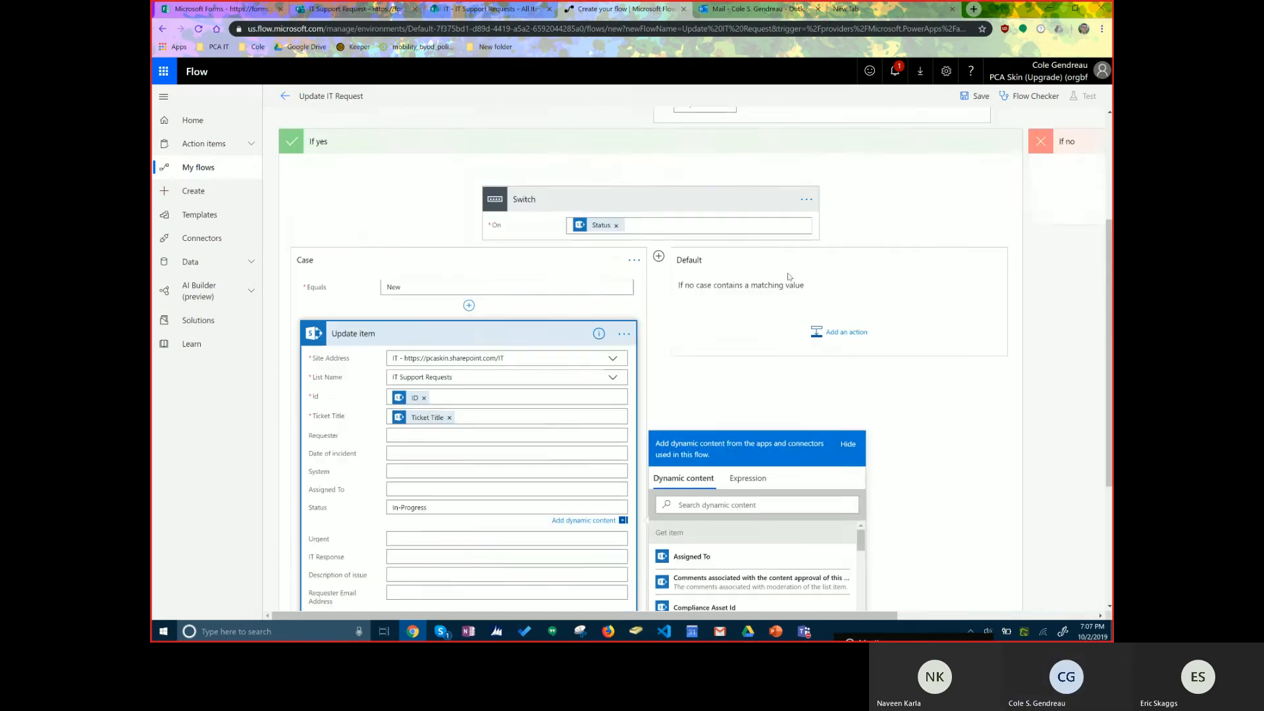
scroll(790, 277, "up", 5)
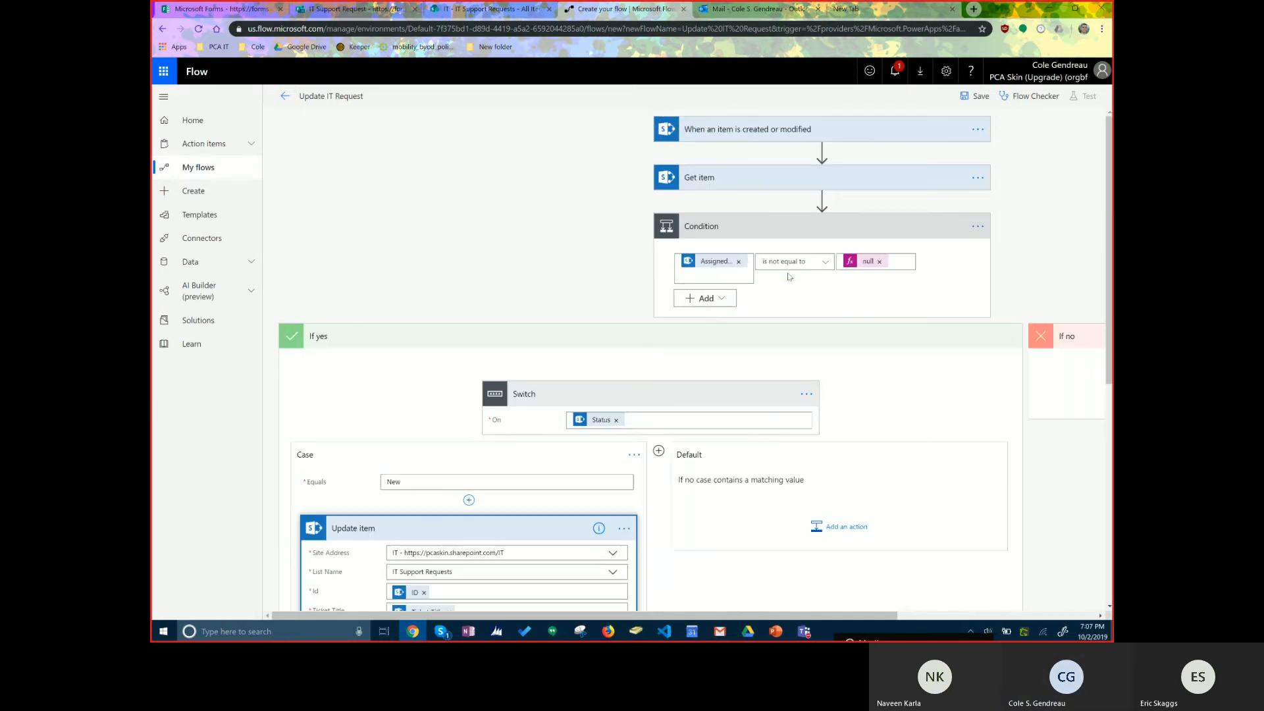
left_click(885, 137)
left_click(977, 130)
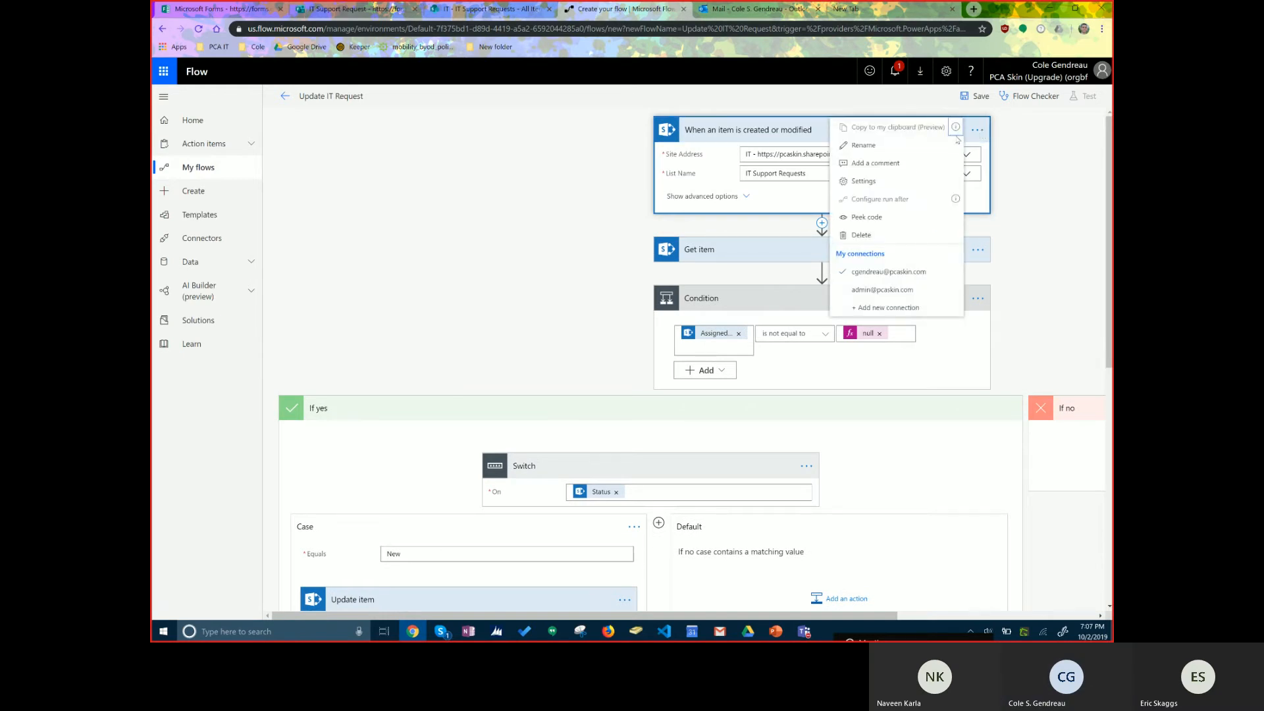
left_click(878, 181)
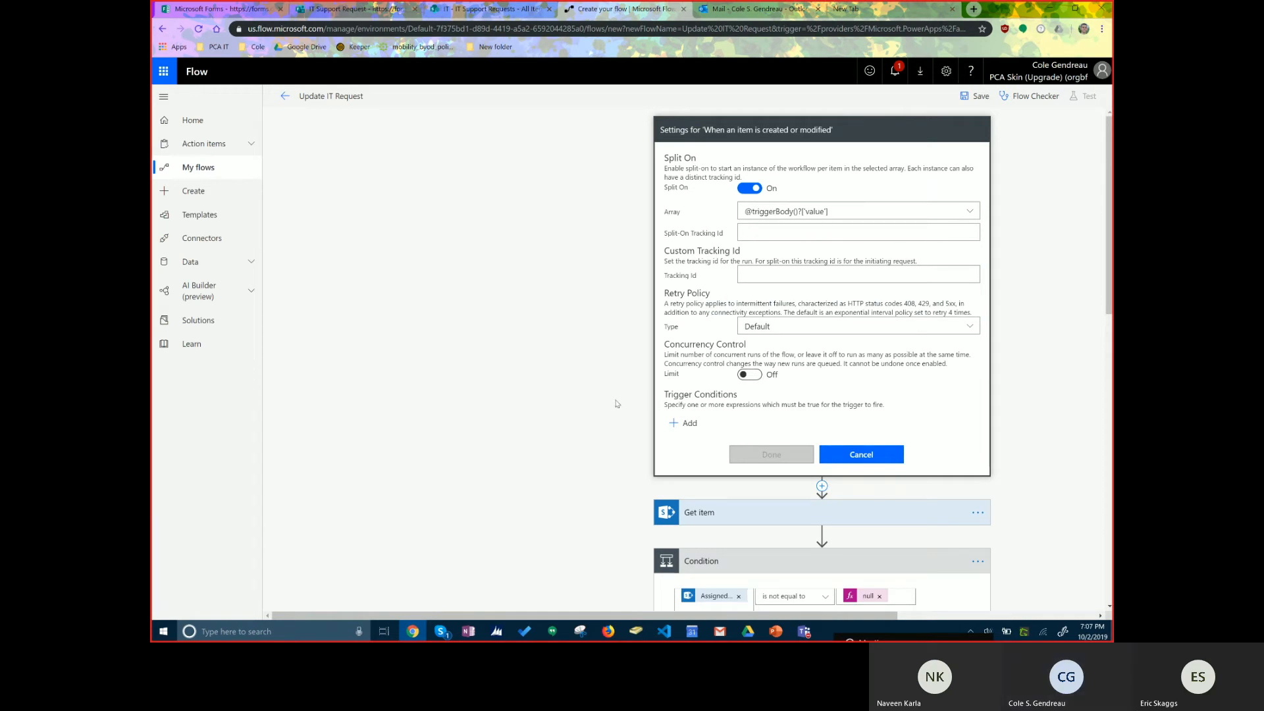
left_click(685, 424)
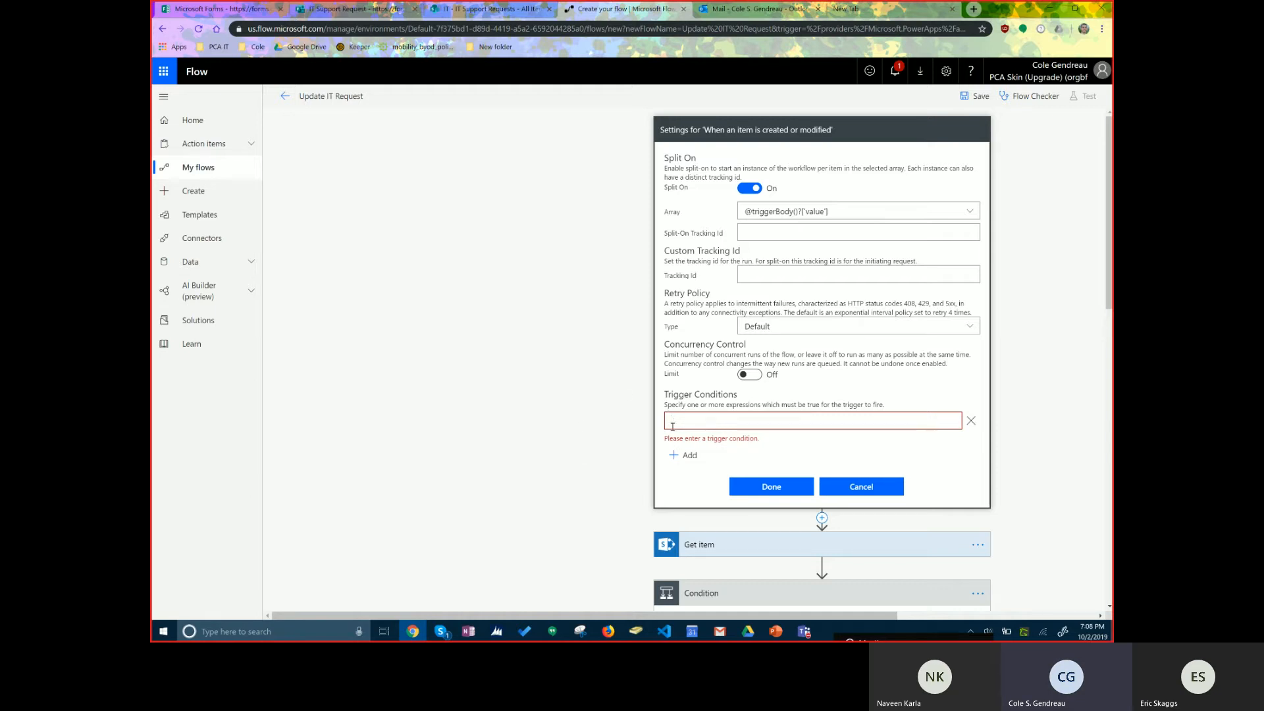
left_click(972, 420)
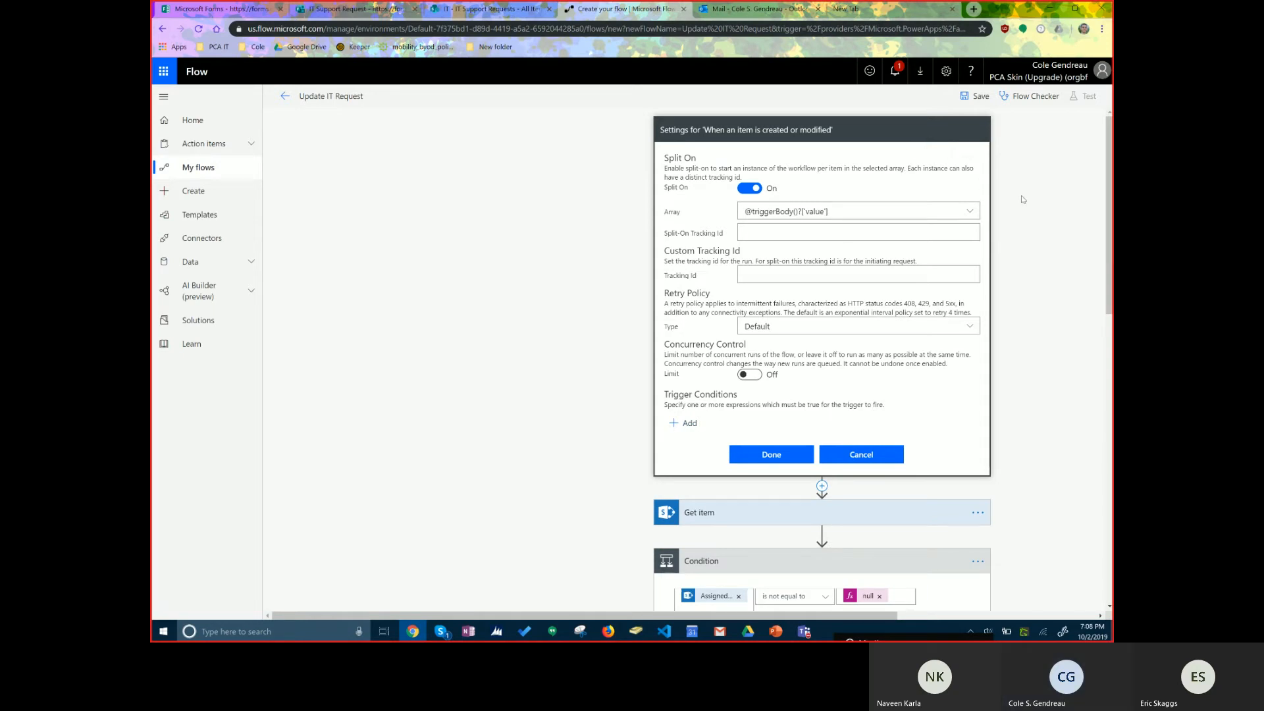
left_click(868, 455)
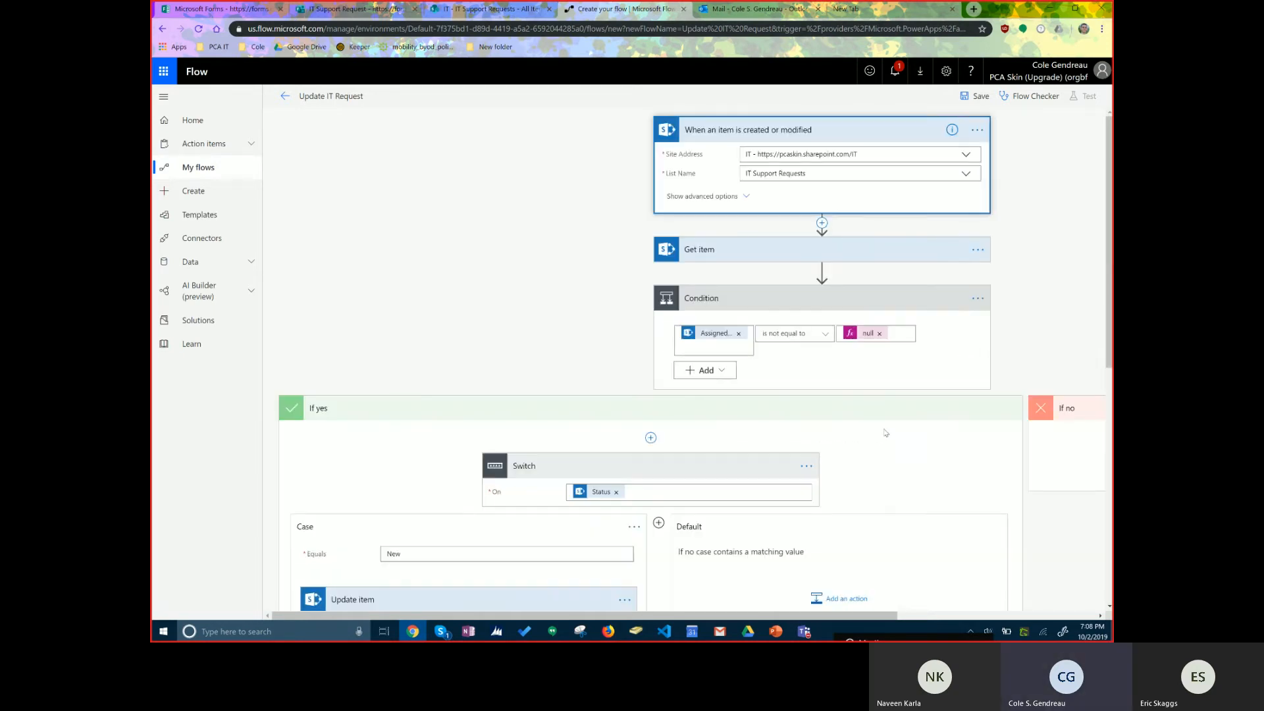
- Add a second Switch case matching In-Progress
scroll(883, 422, "down", 7)
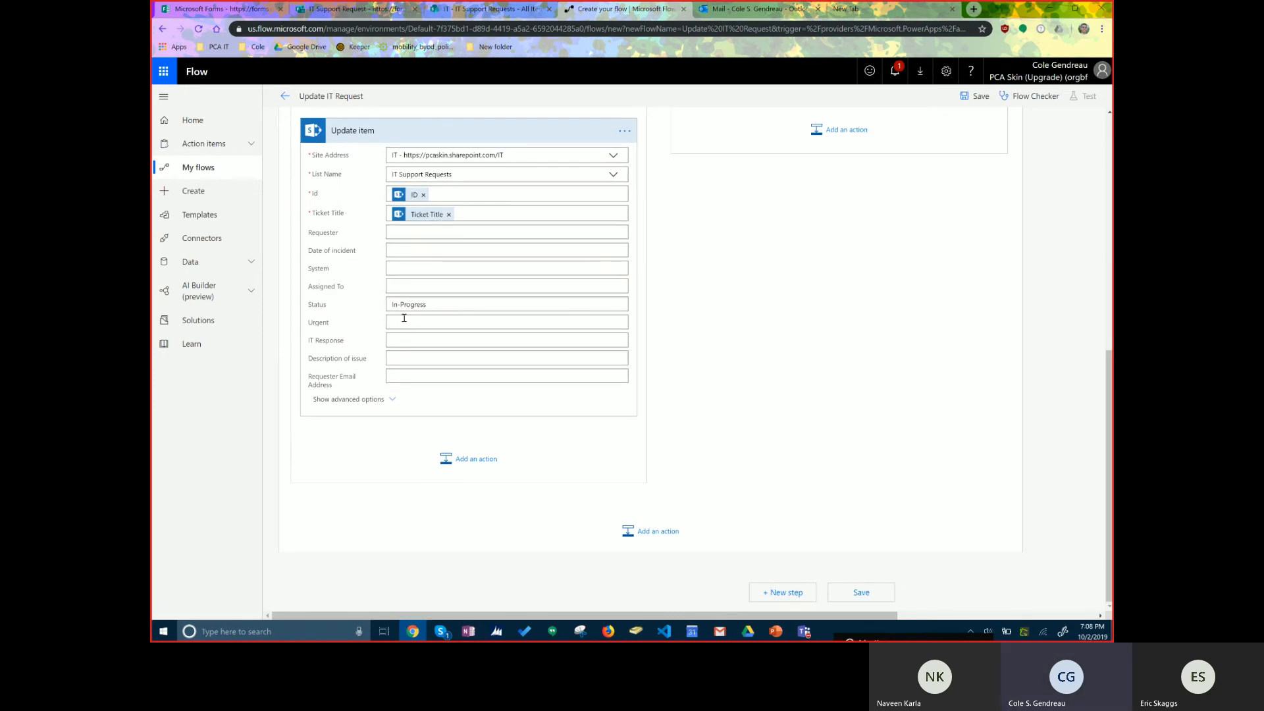
scroll(422, 290, "up", 5)
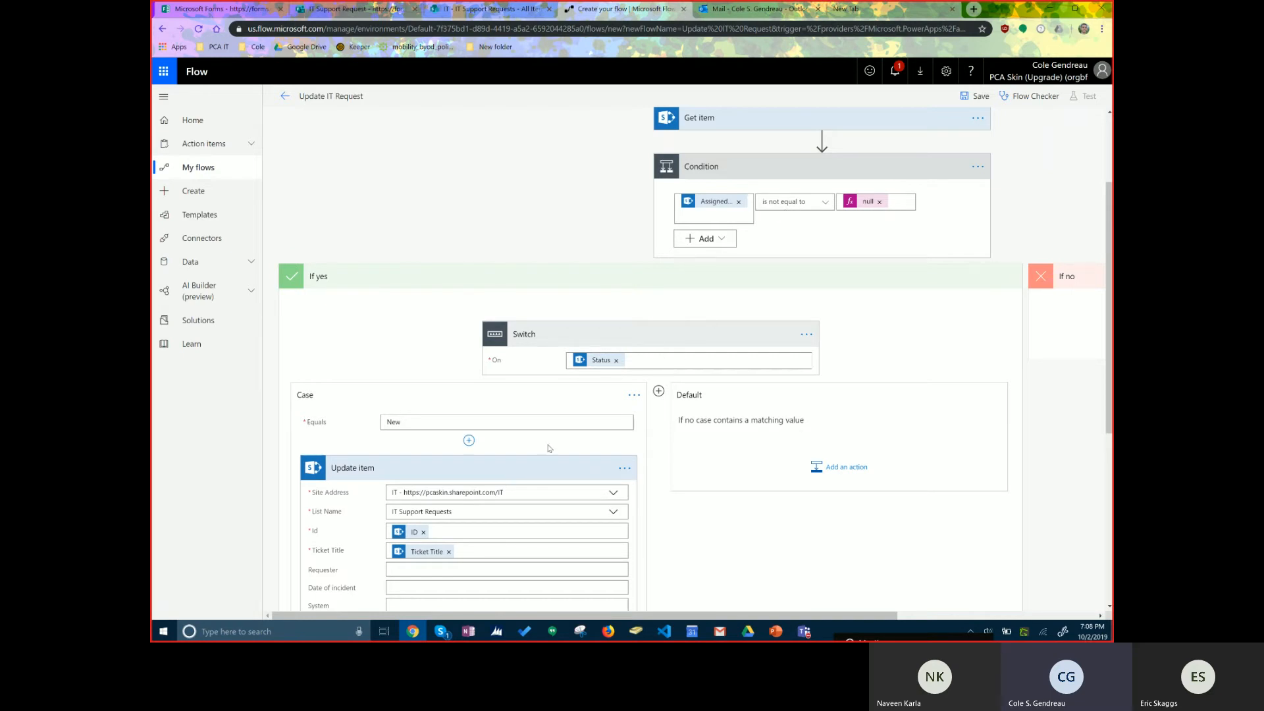
scroll(552, 445, "down", 2)
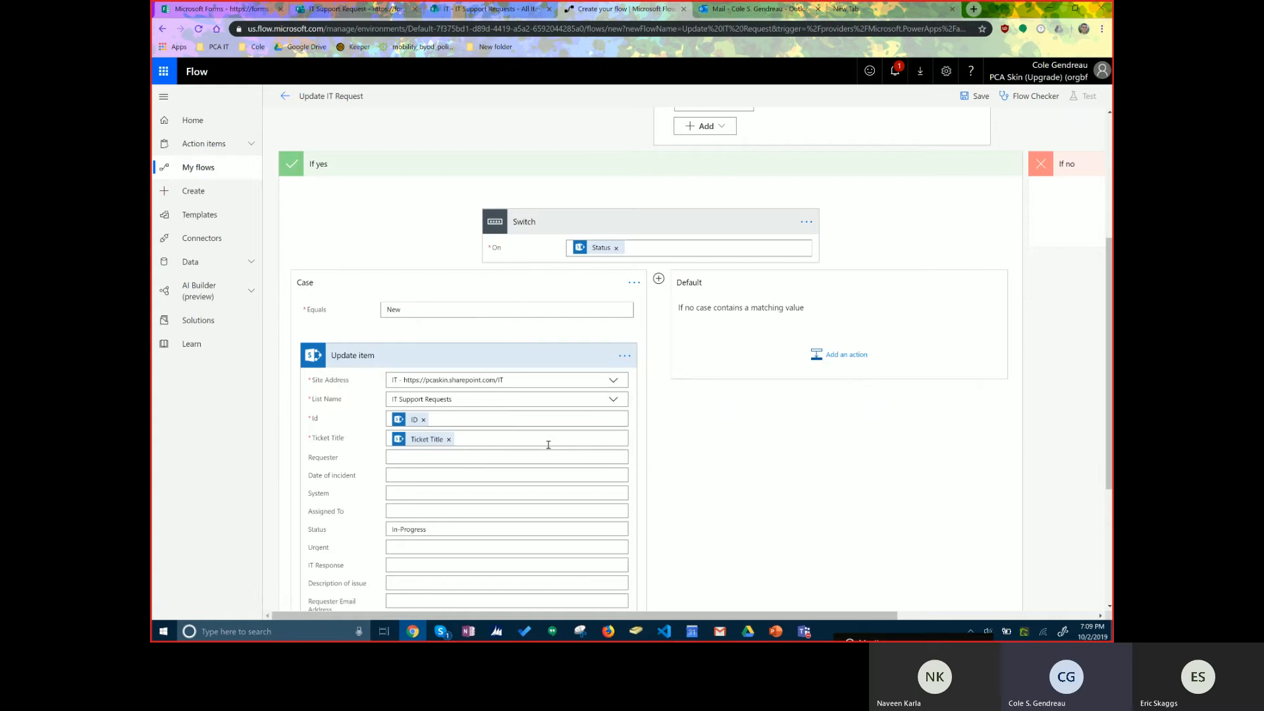
left_click(660, 282)
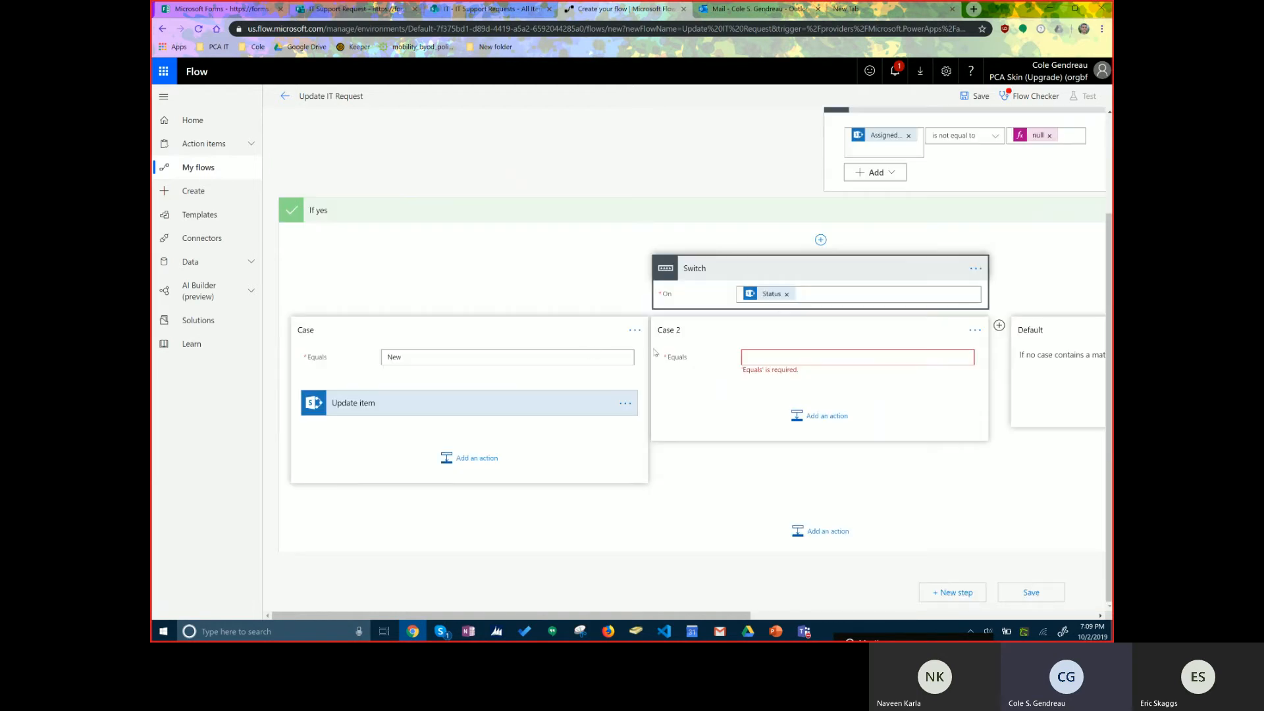
left_click(764, 357)
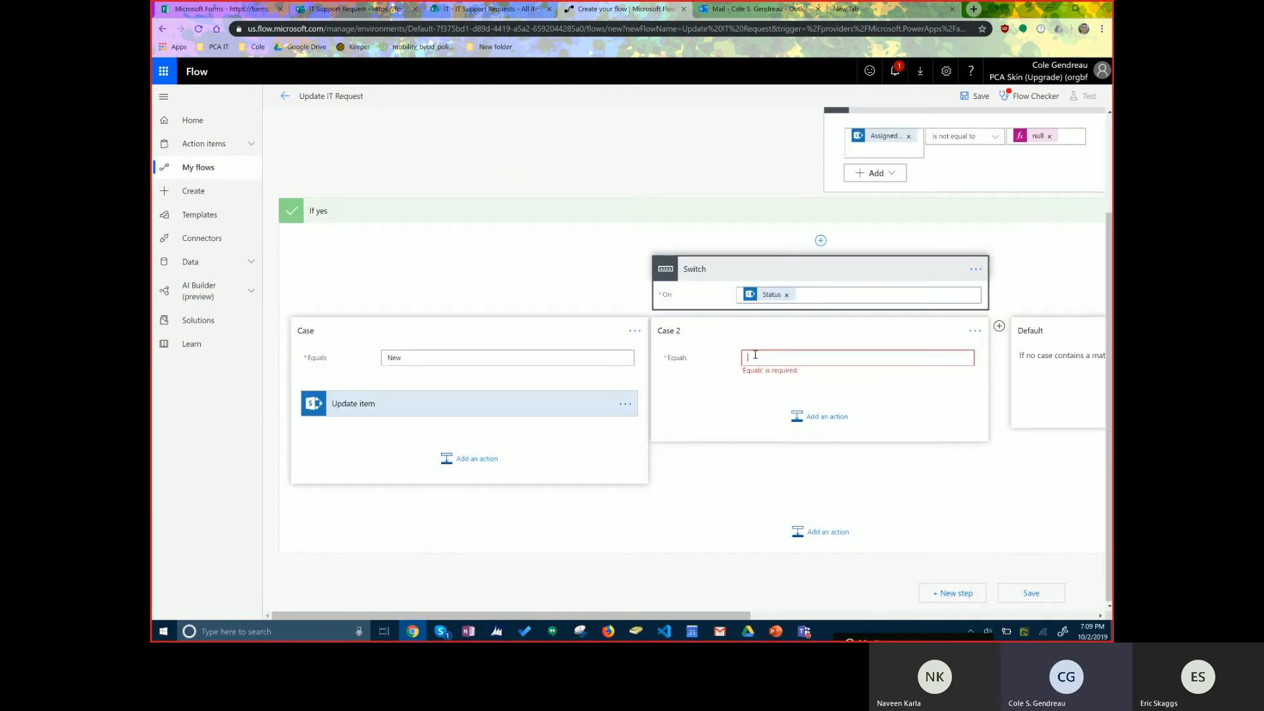
type("lin-P")
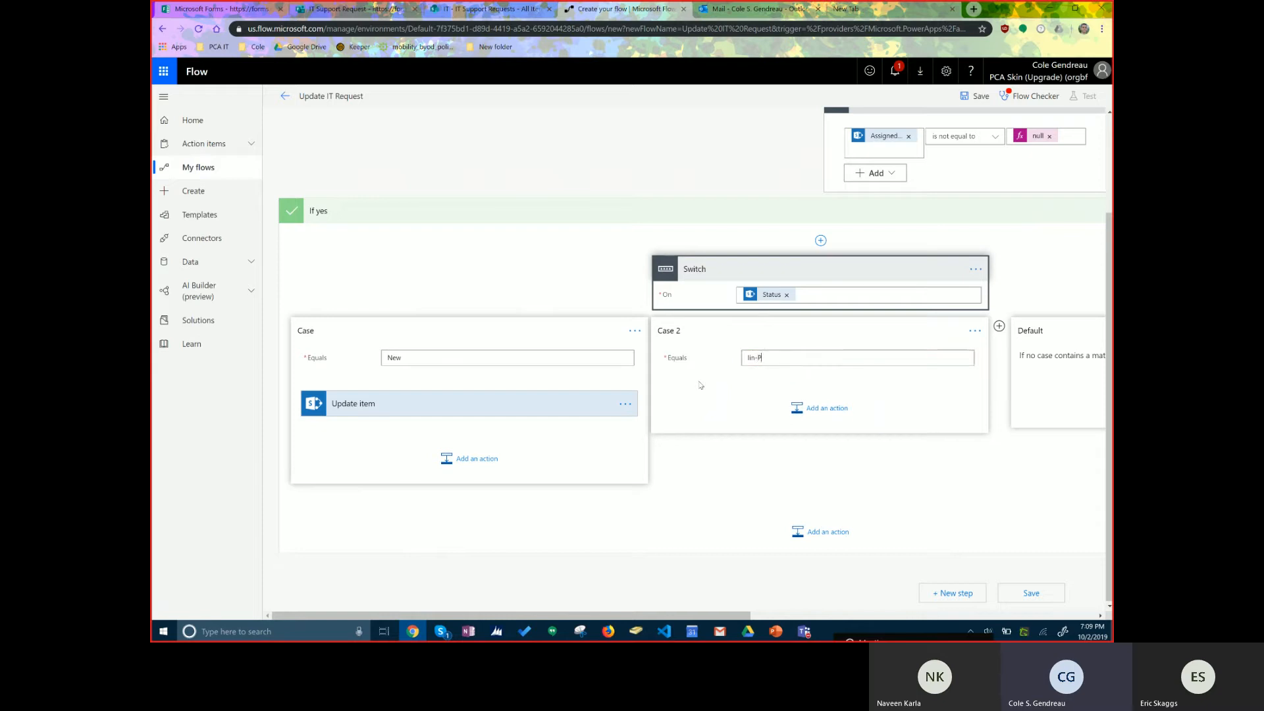
type("rogress")
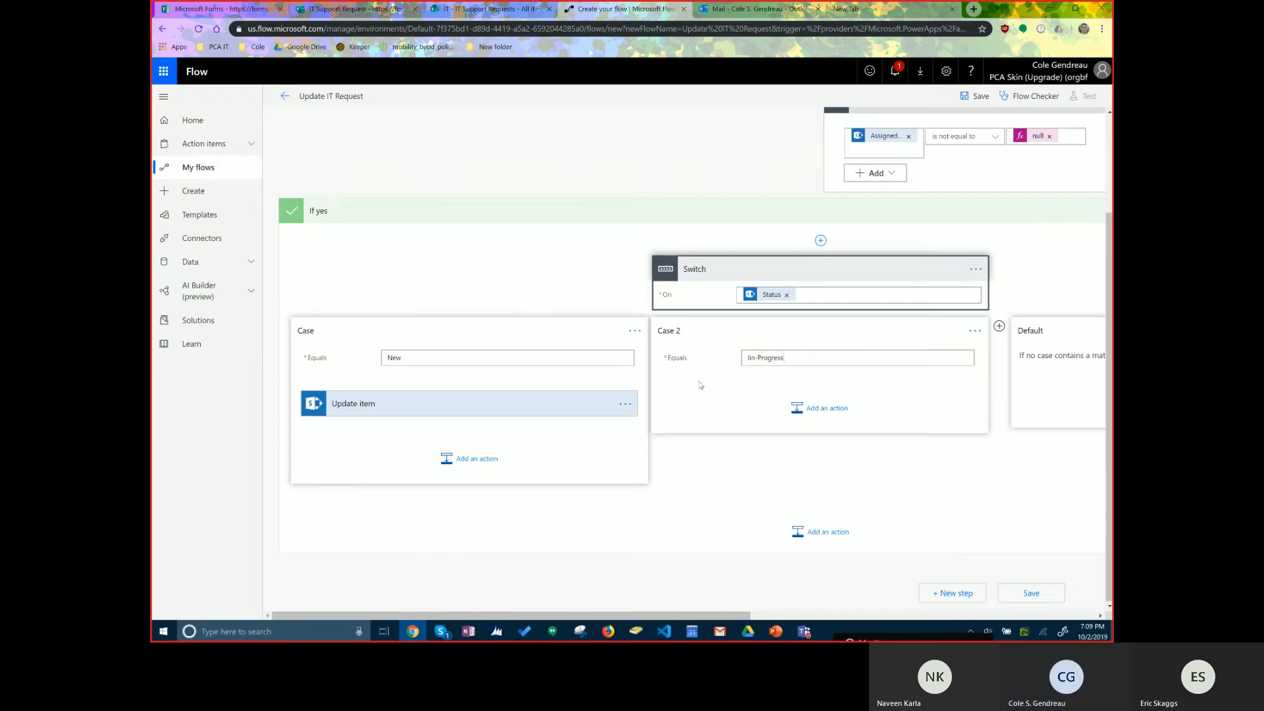
- Add an Office 365 Outlook Send an email action to the In-Progress case
left_click(820, 409)
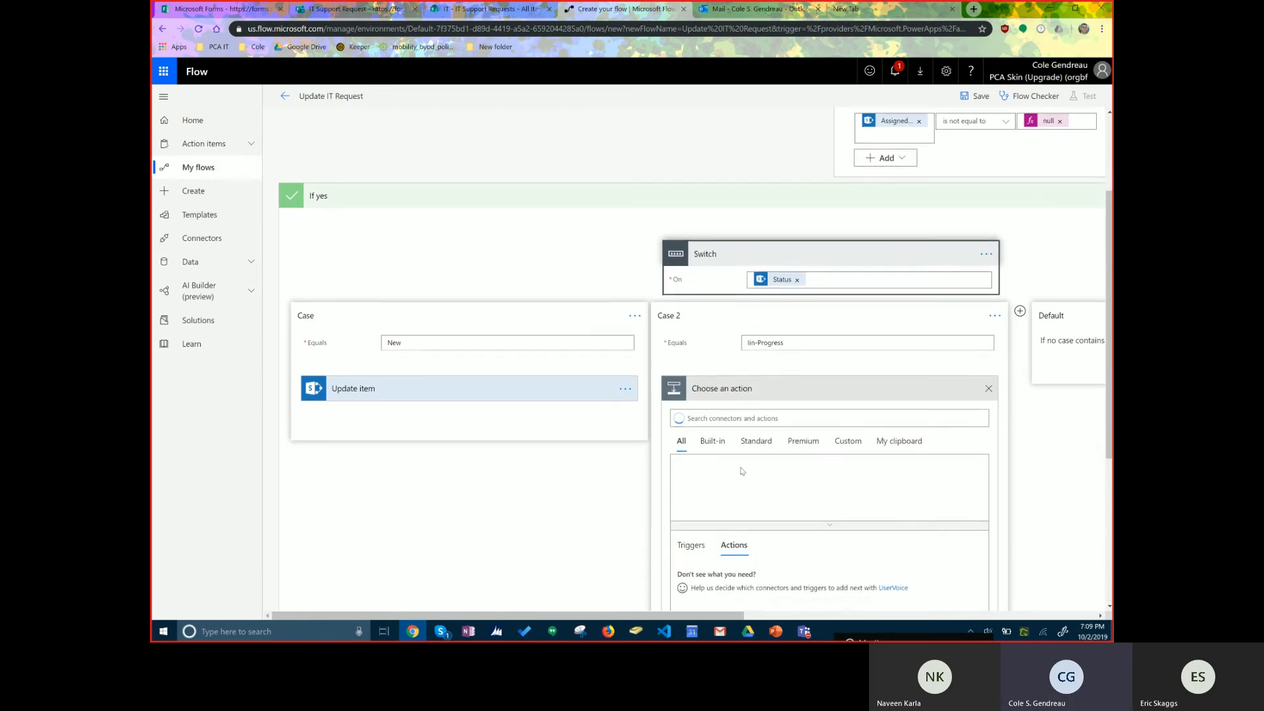
type("email")
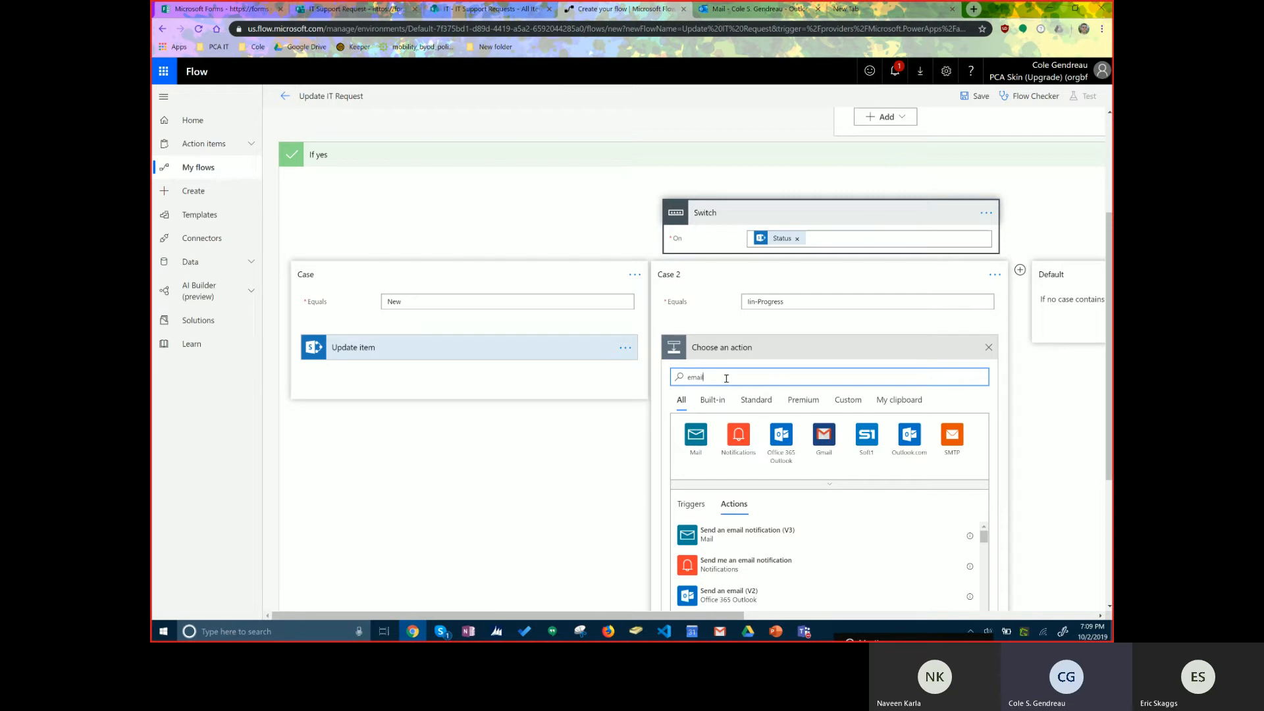
scroll(731, 535, "down", 3)
scroll(734, 530, "up", 3)
scroll(734, 568, "down", 2)
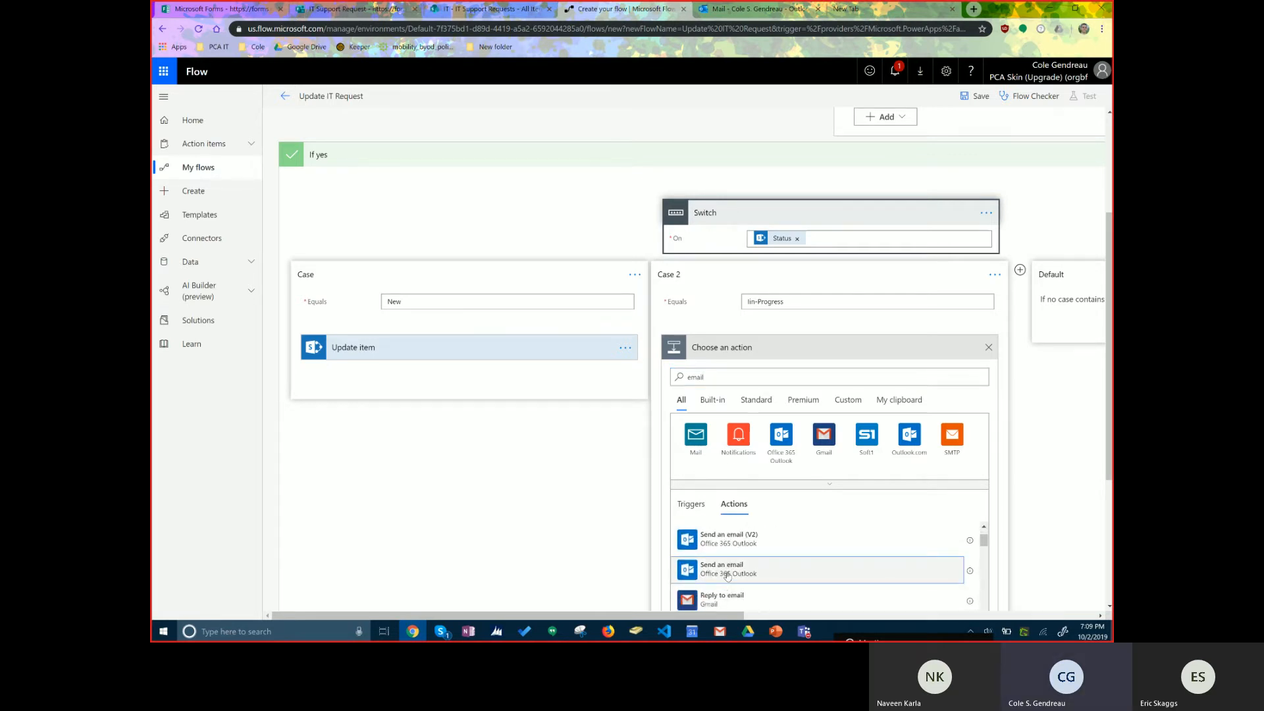
left_click(724, 569)
- Address the email to Requester Email with subject Ticket Title plus 'update'
left_click(773, 377)
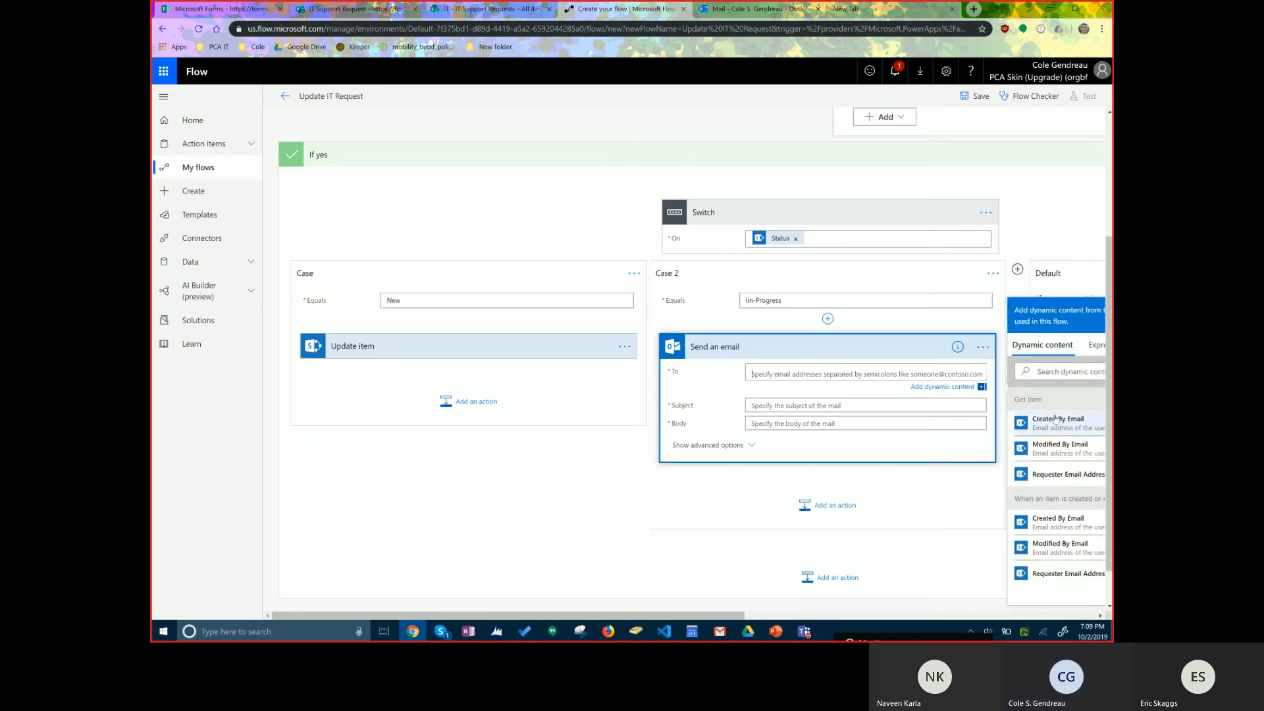
left_click_drag(712, 615, 823, 615)
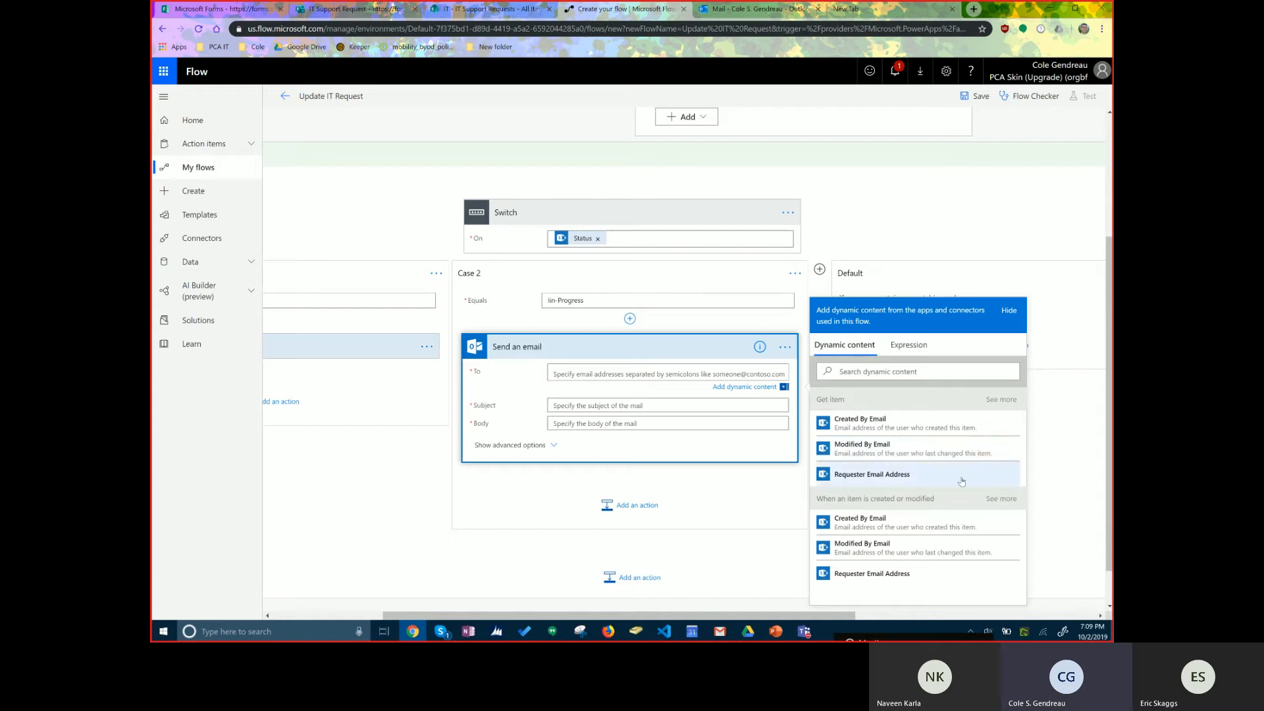
left_click(898, 480)
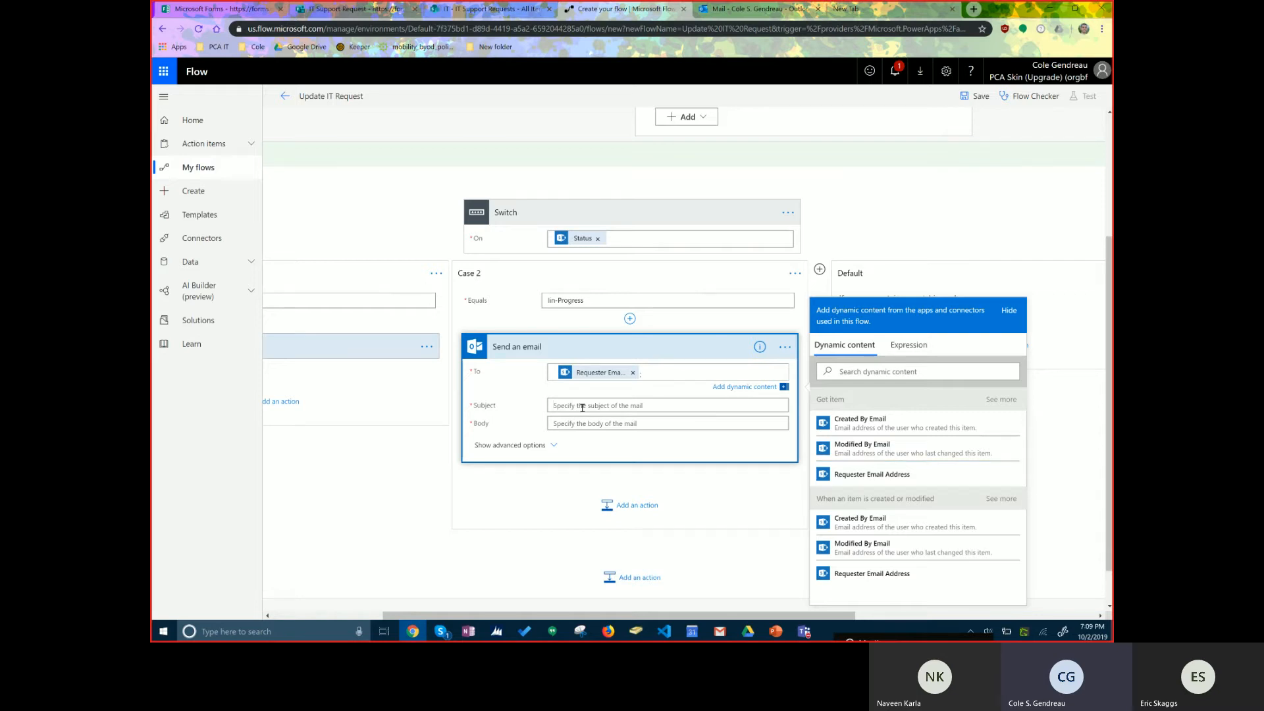
left_click(582, 407)
scroll(915, 540, "down", 2)
left_click(881, 389)
type("tciket")
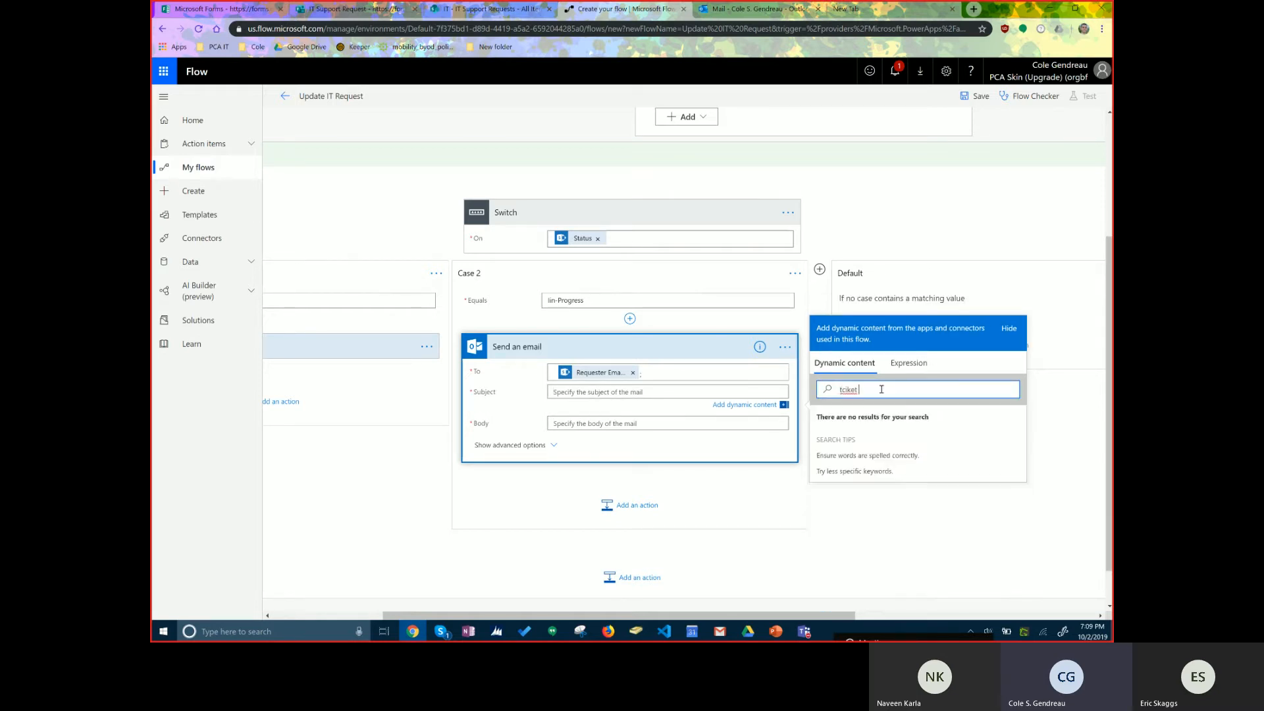
key("BackSpace")
key("BackSpace")
key("BackSpace")
type("ticket")
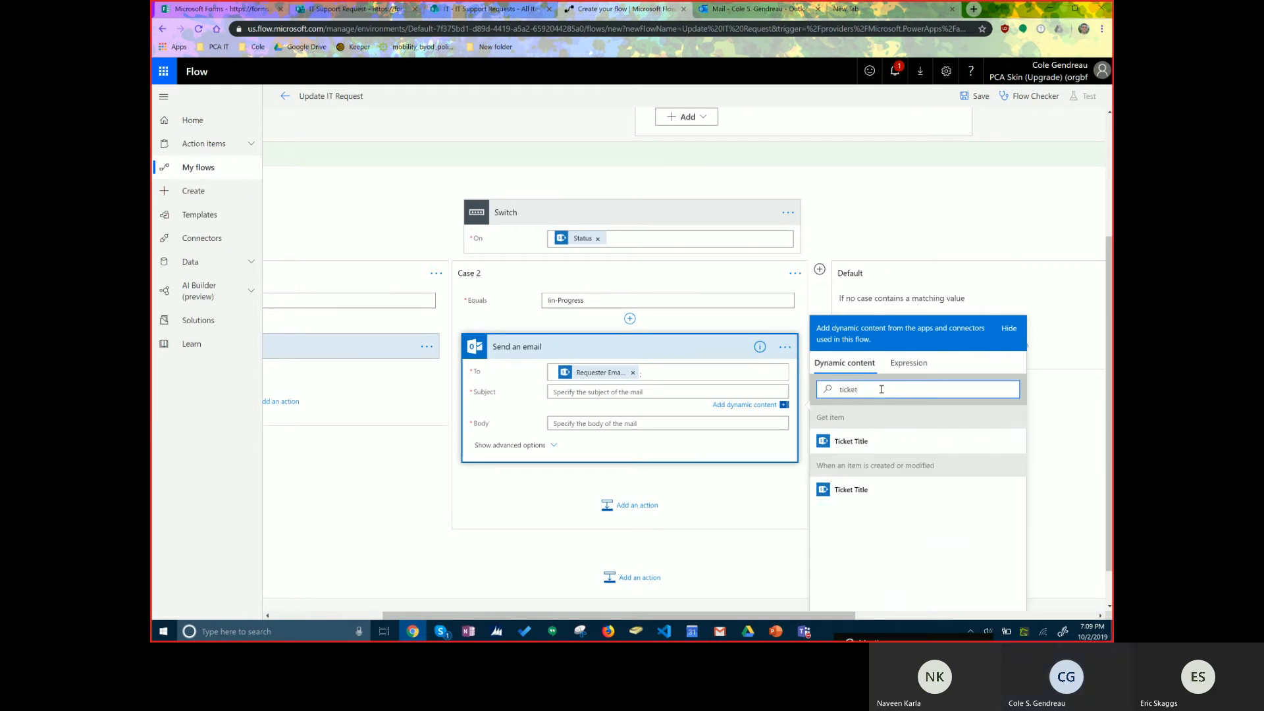
left_click(848, 442)
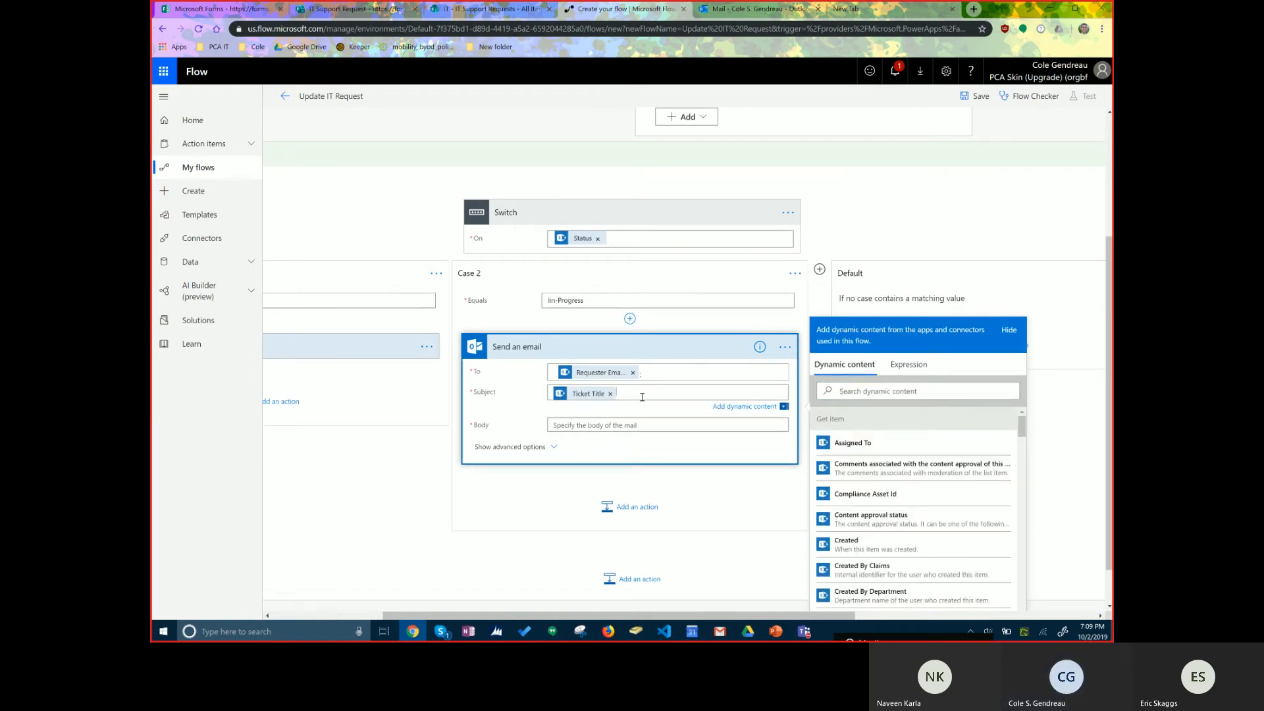
type("update")
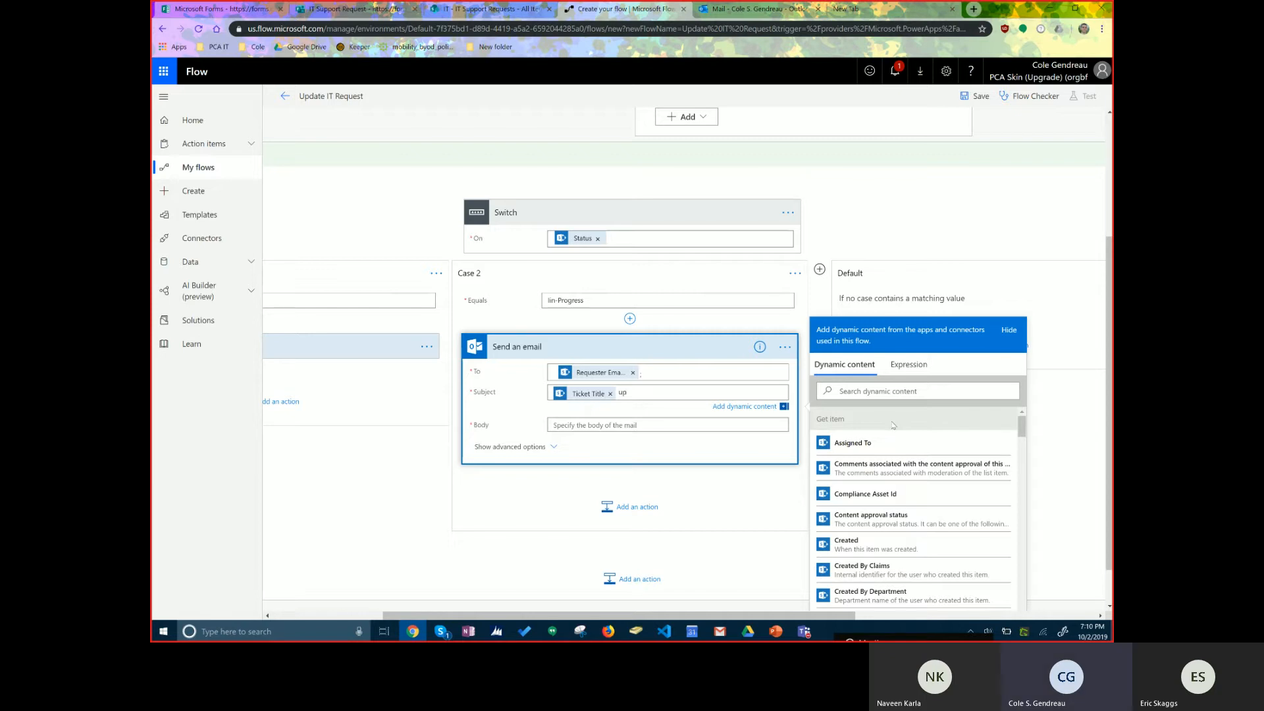
- Put the IT Response field into the email body
left_click(702, 424)
scroll(901, 542, "down", 3)
scroll(900, 542, "down", 1)
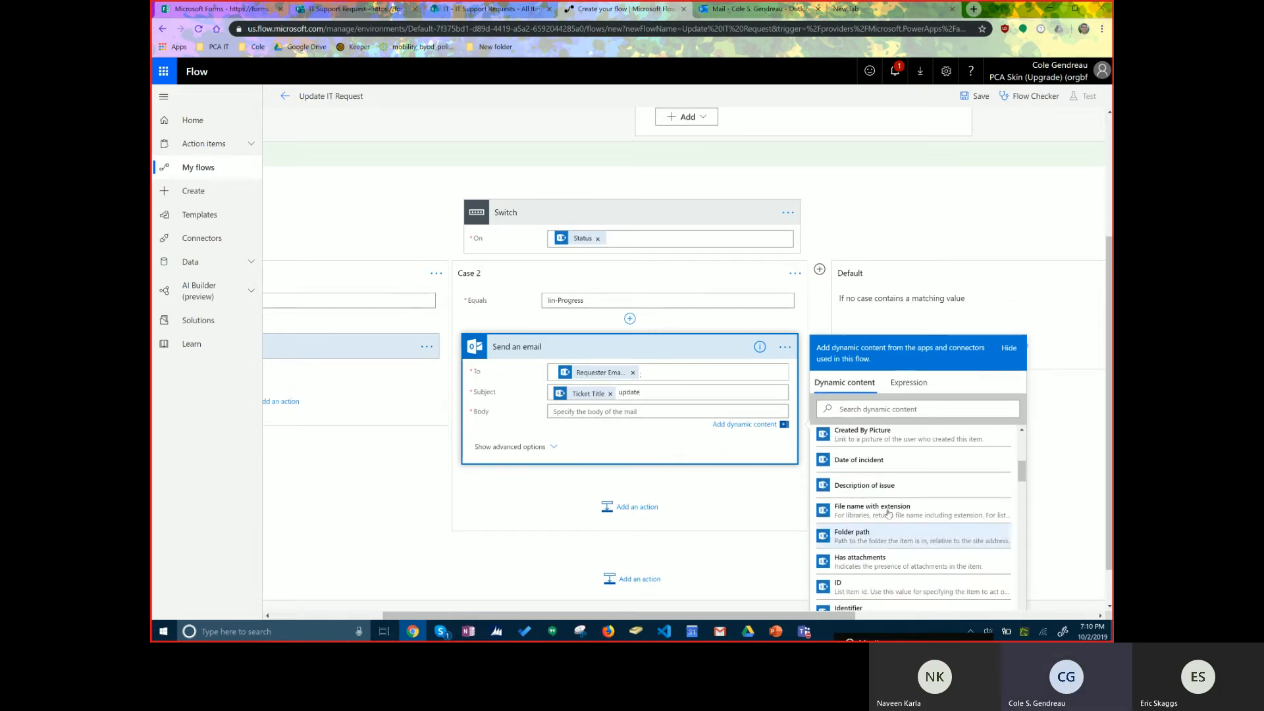
left_click(881, 408)
type("it re")
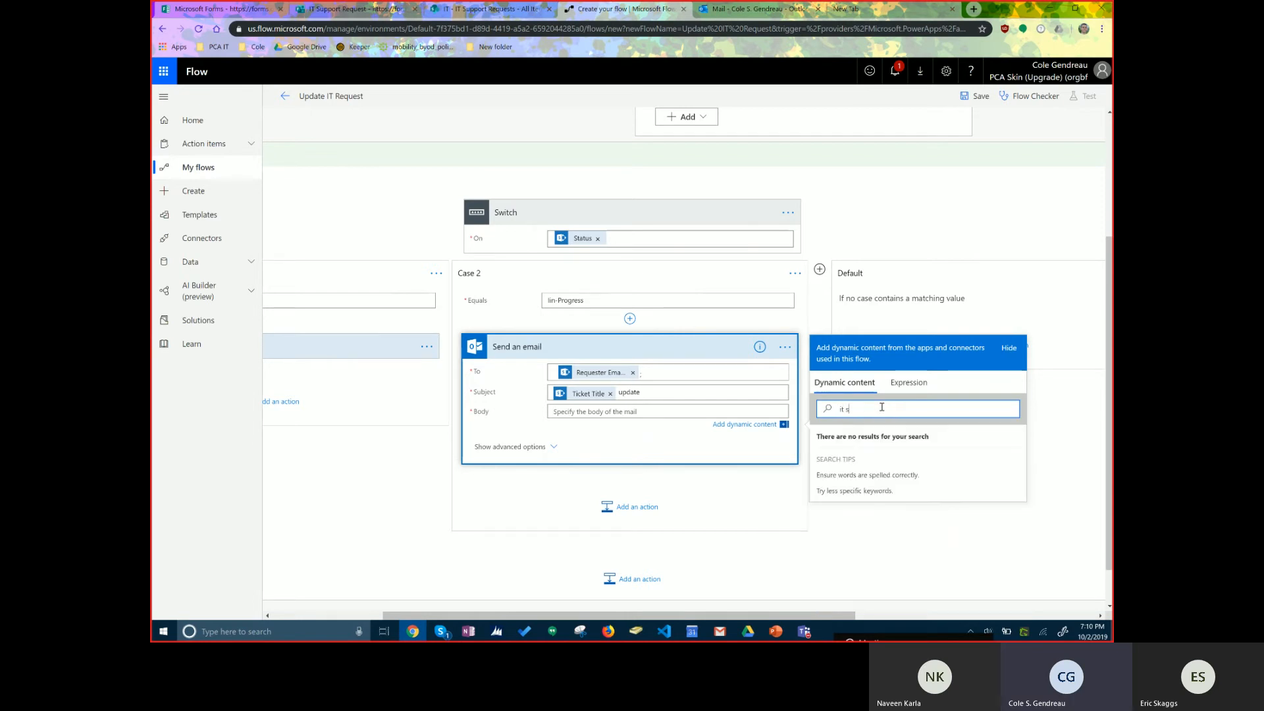
left_click(863, 462)
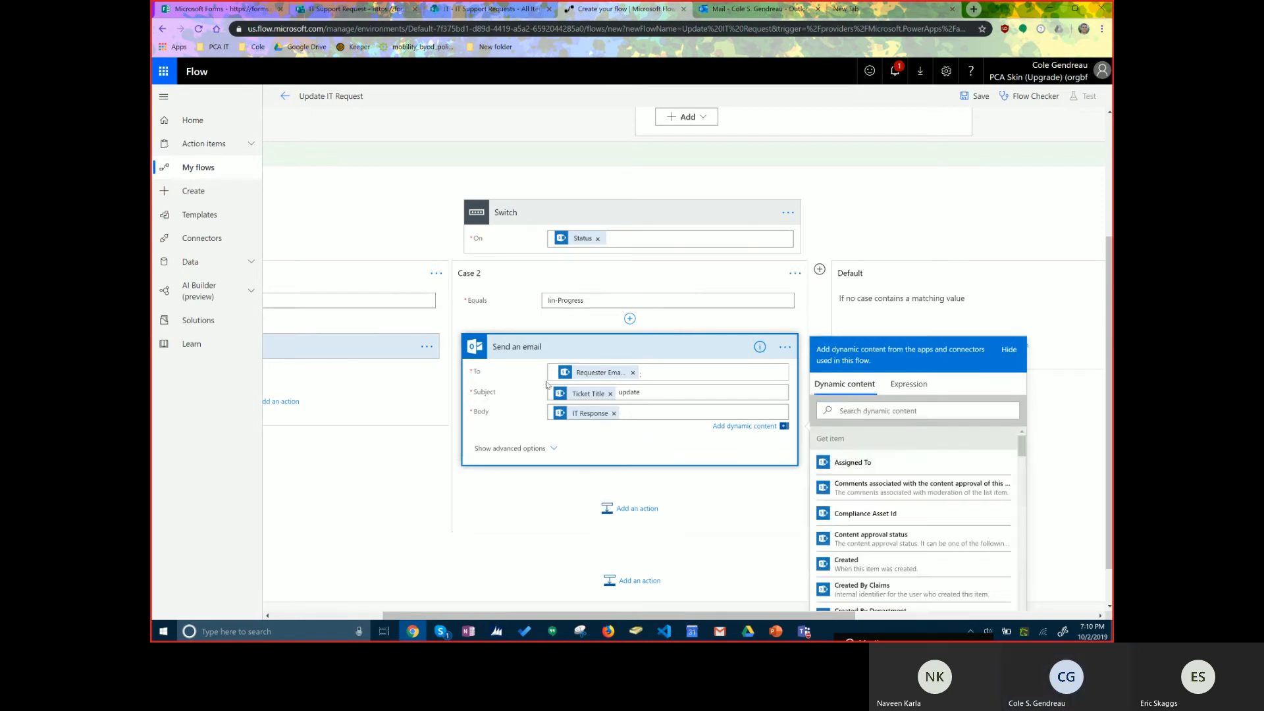
left_click(619, 440)
scroll(626, 451, "up", 3)
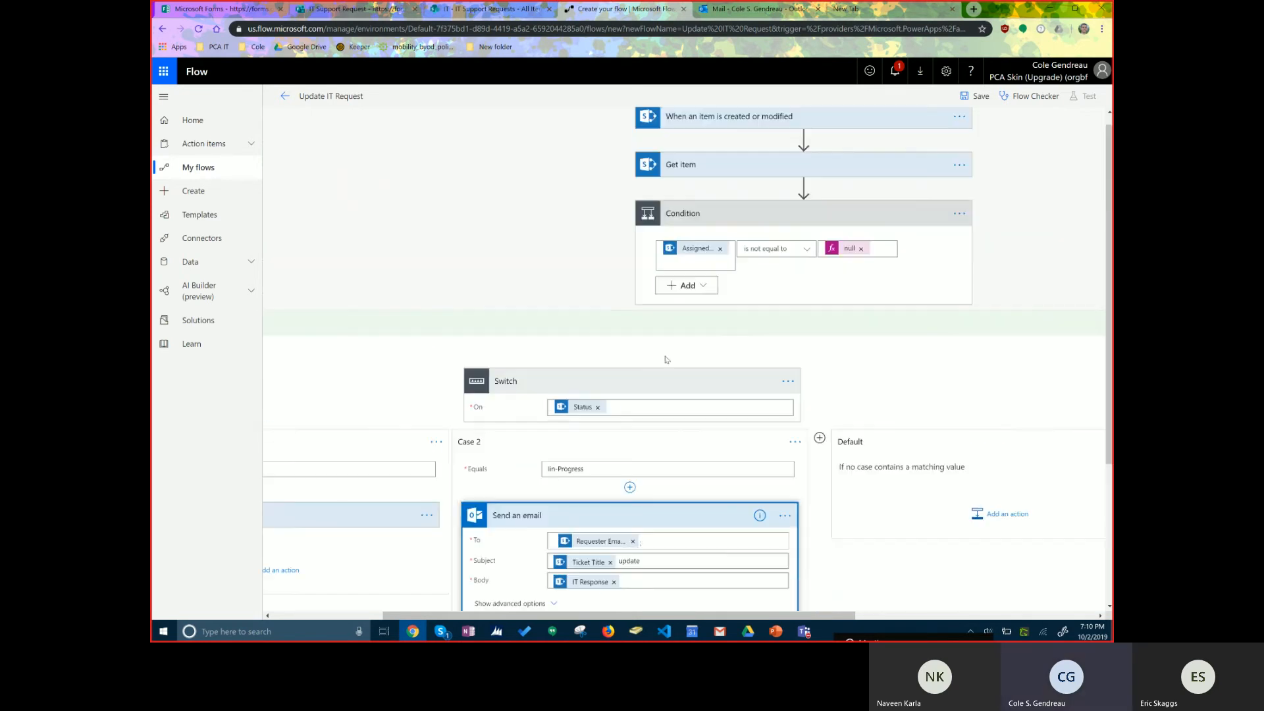
scroll(636, 457, "down", 2)
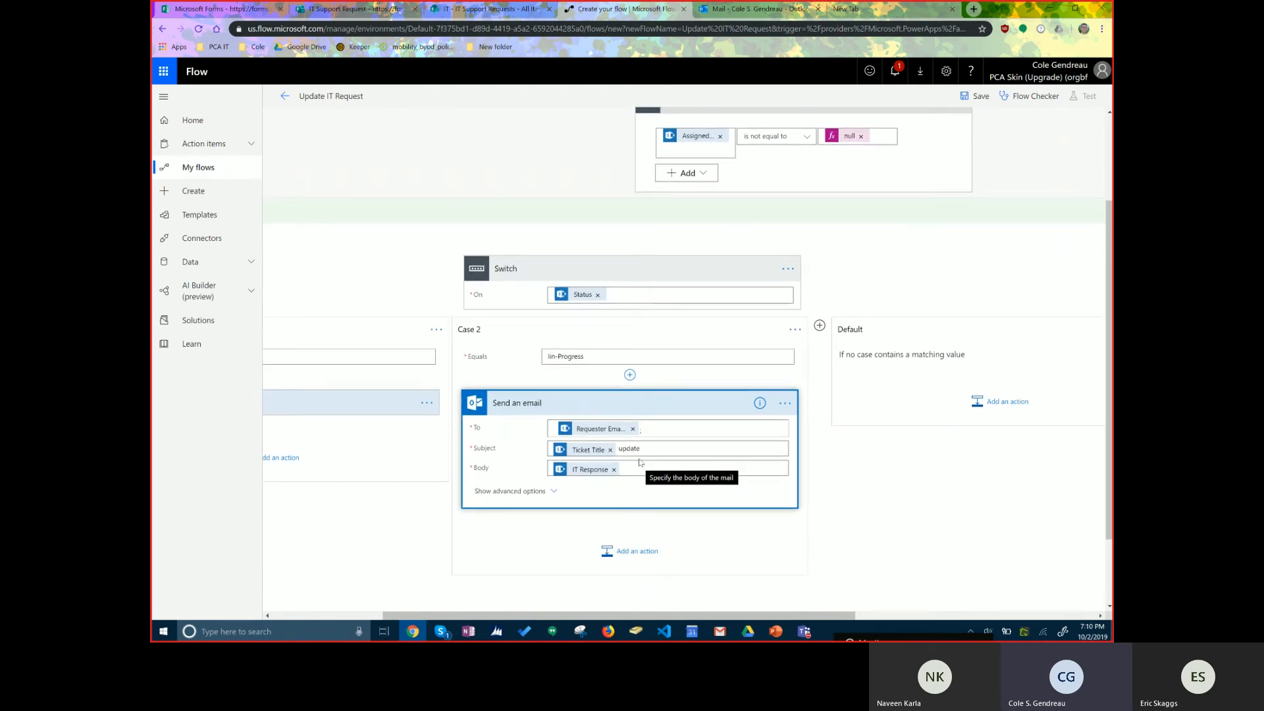
scroll(640, 461, "down", 2)
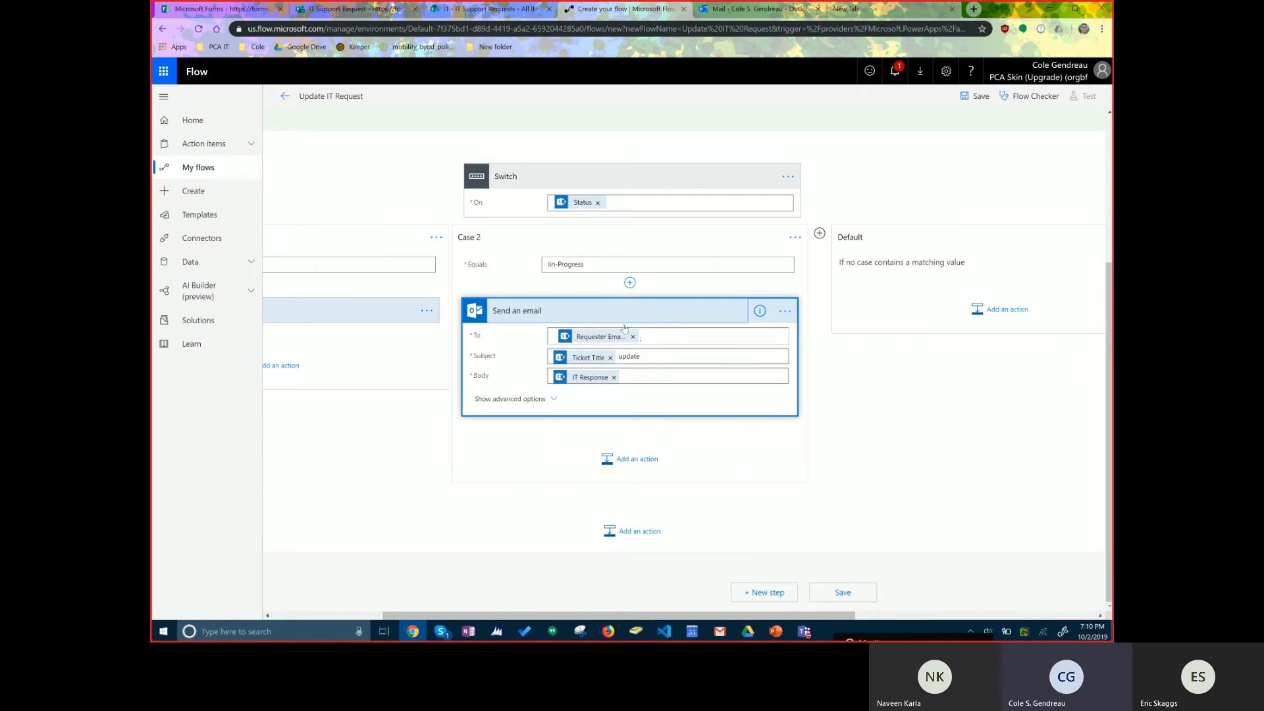
scroll(629, 395, "up", 2)
scroll(598, 412, "down", 2)
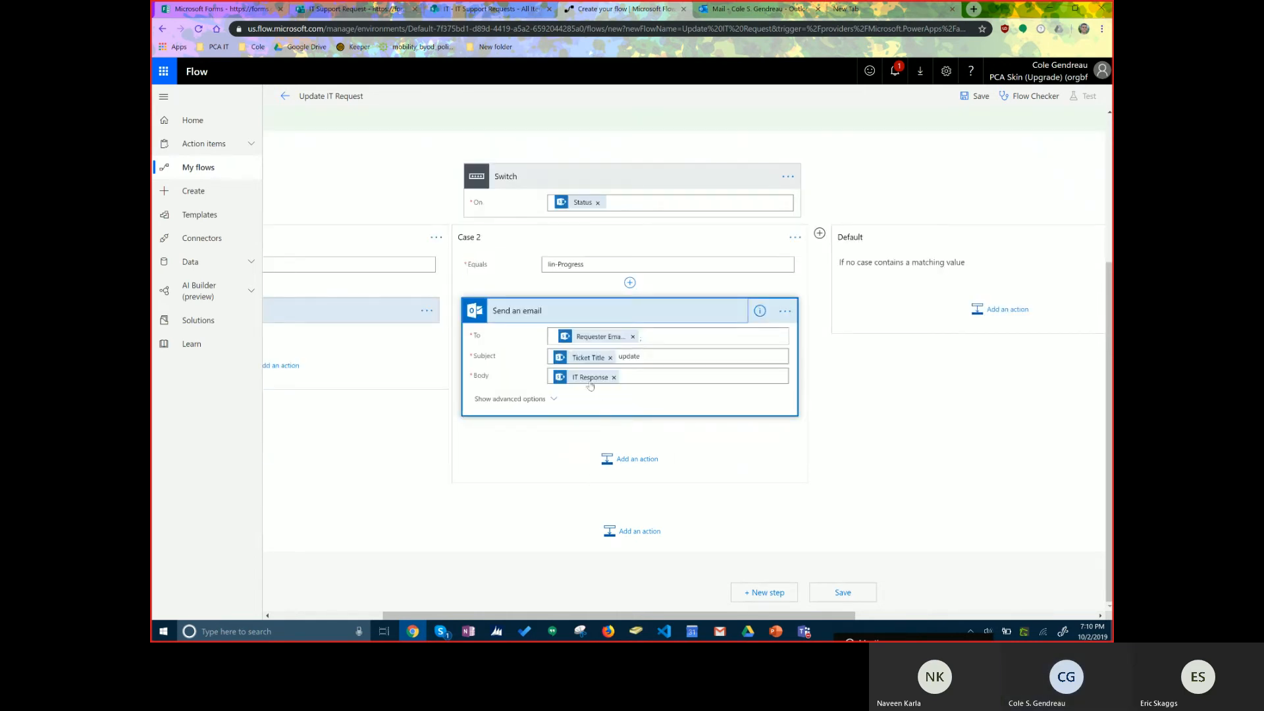
left_click(642, 377)
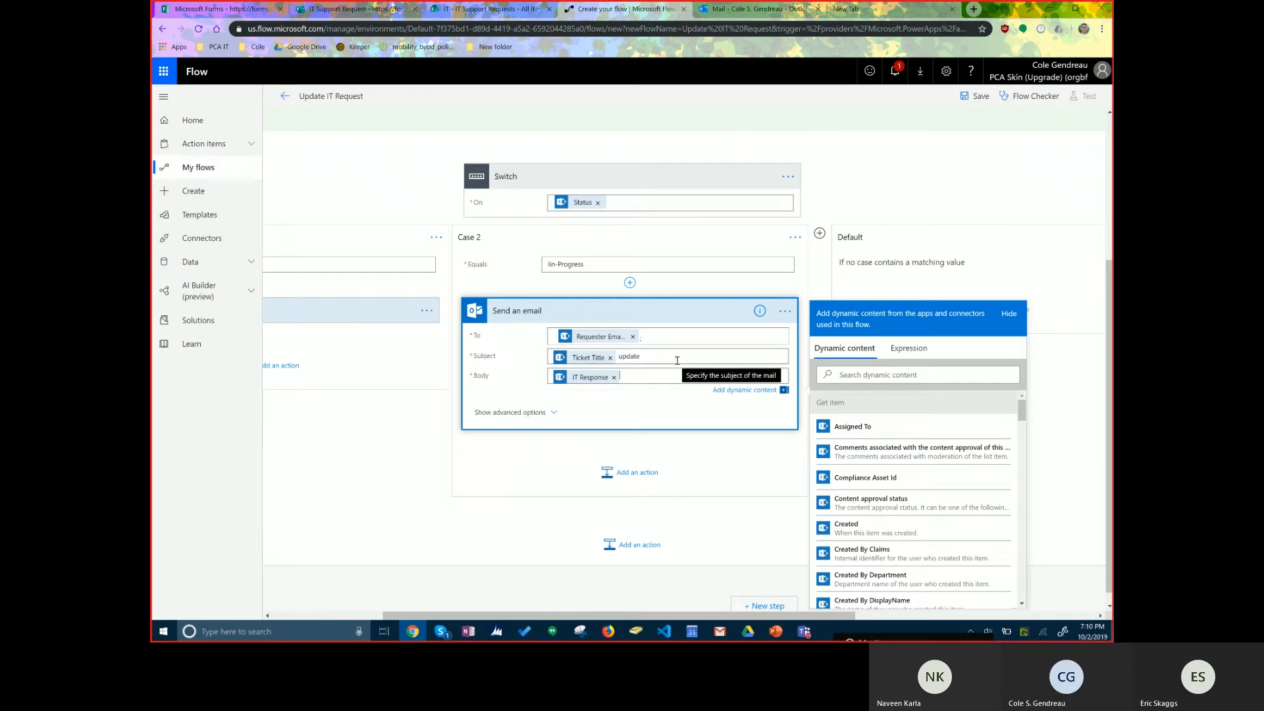
left_click(552, 265)
key("BackSpace")
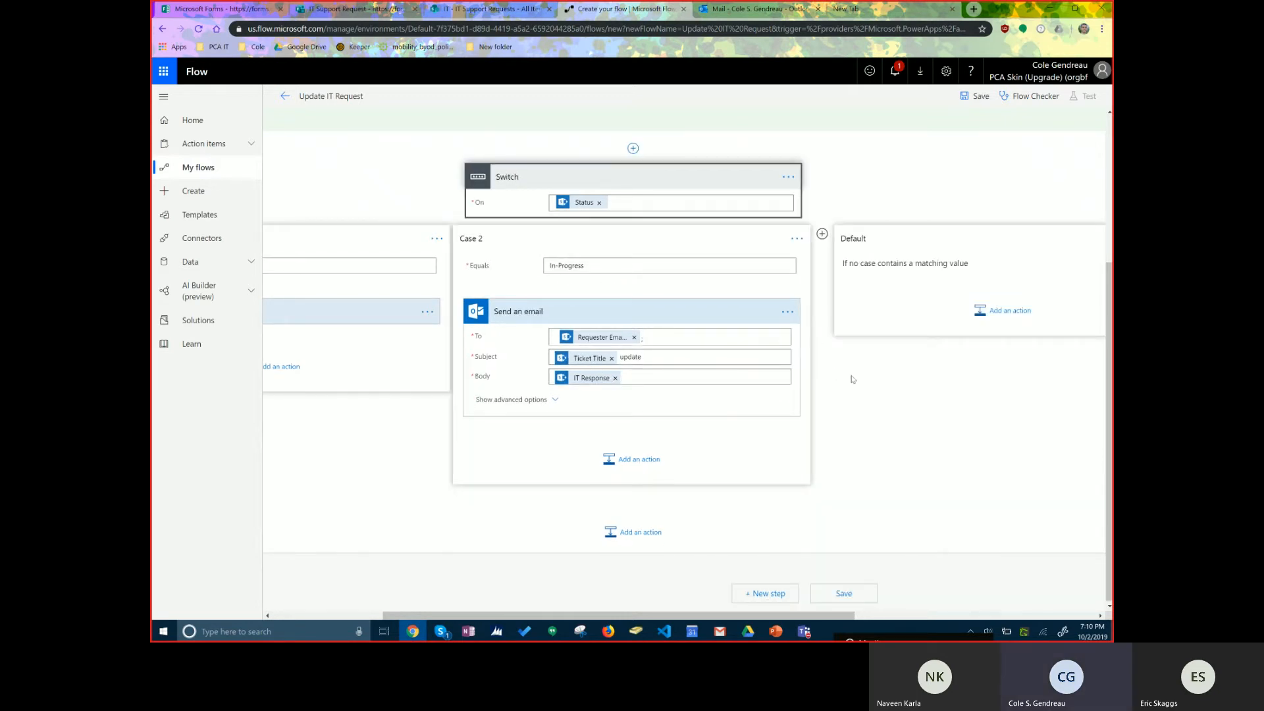
- Add a third Switch case matching Complete
left_click(822, 234)
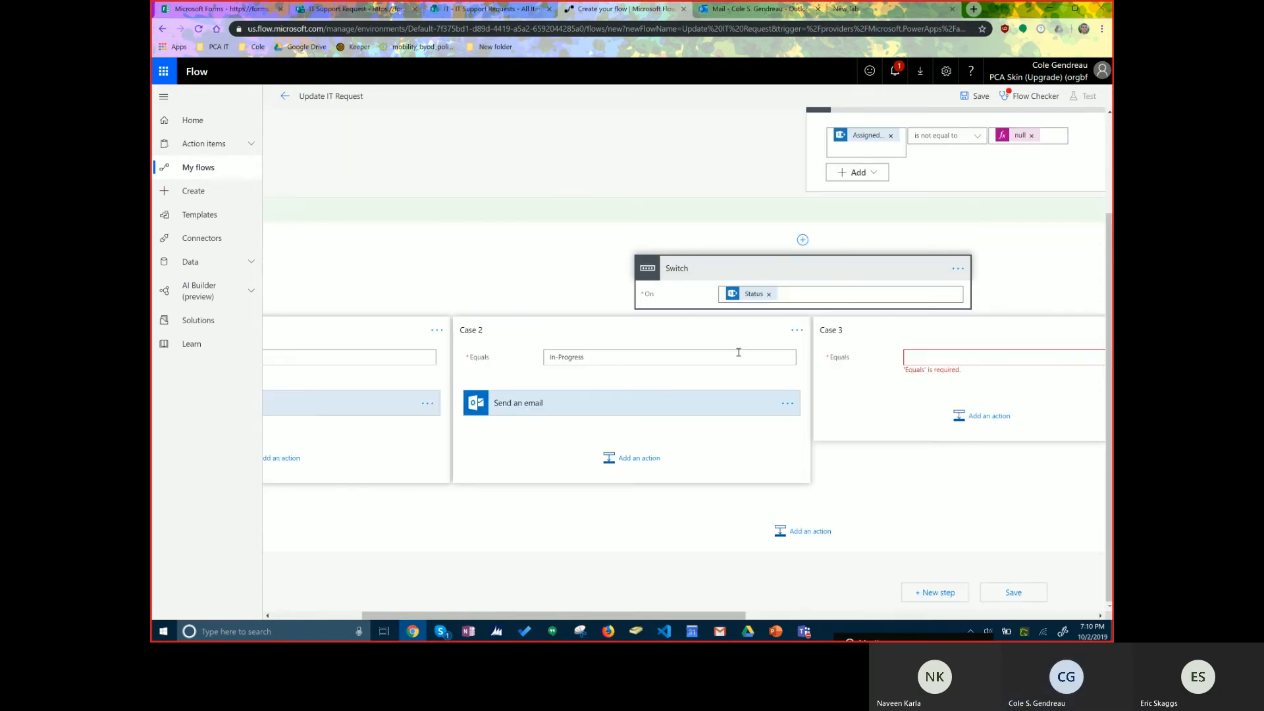
left_click(948, 356)
type("Complete")
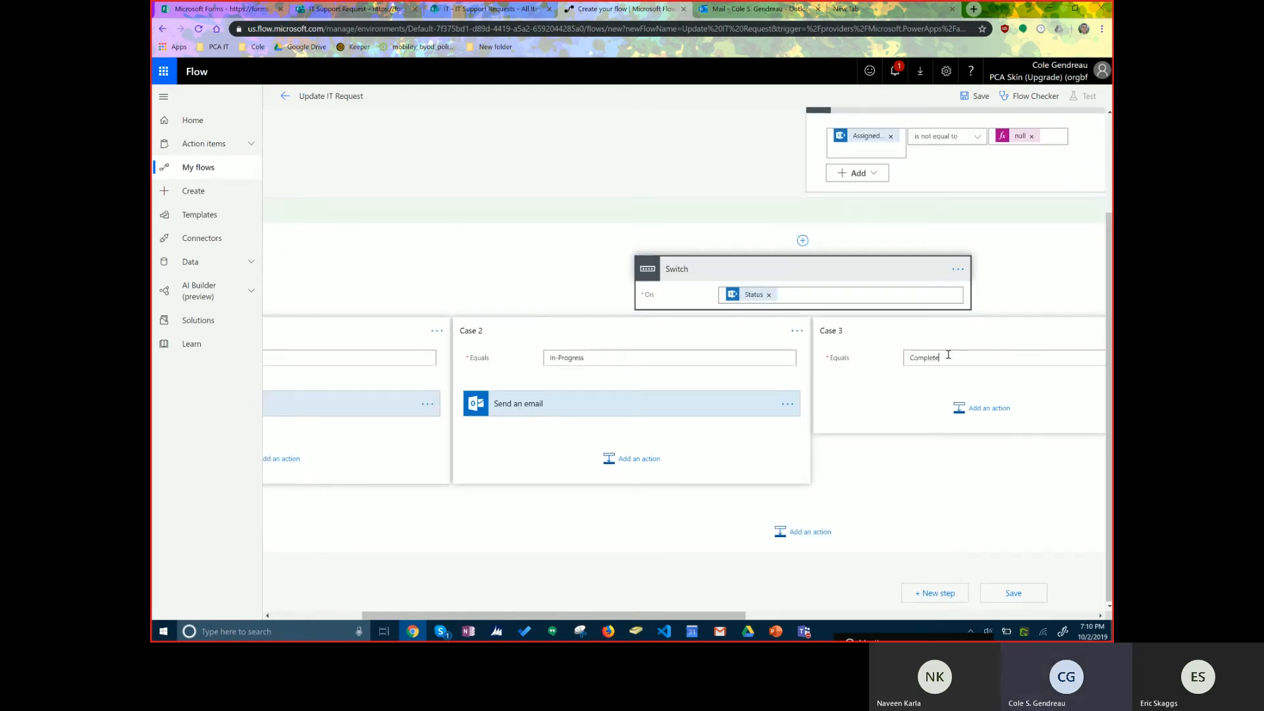
- Add a Send an email to Requester Email with subject and body 'Complete'
left_click(964, 411)
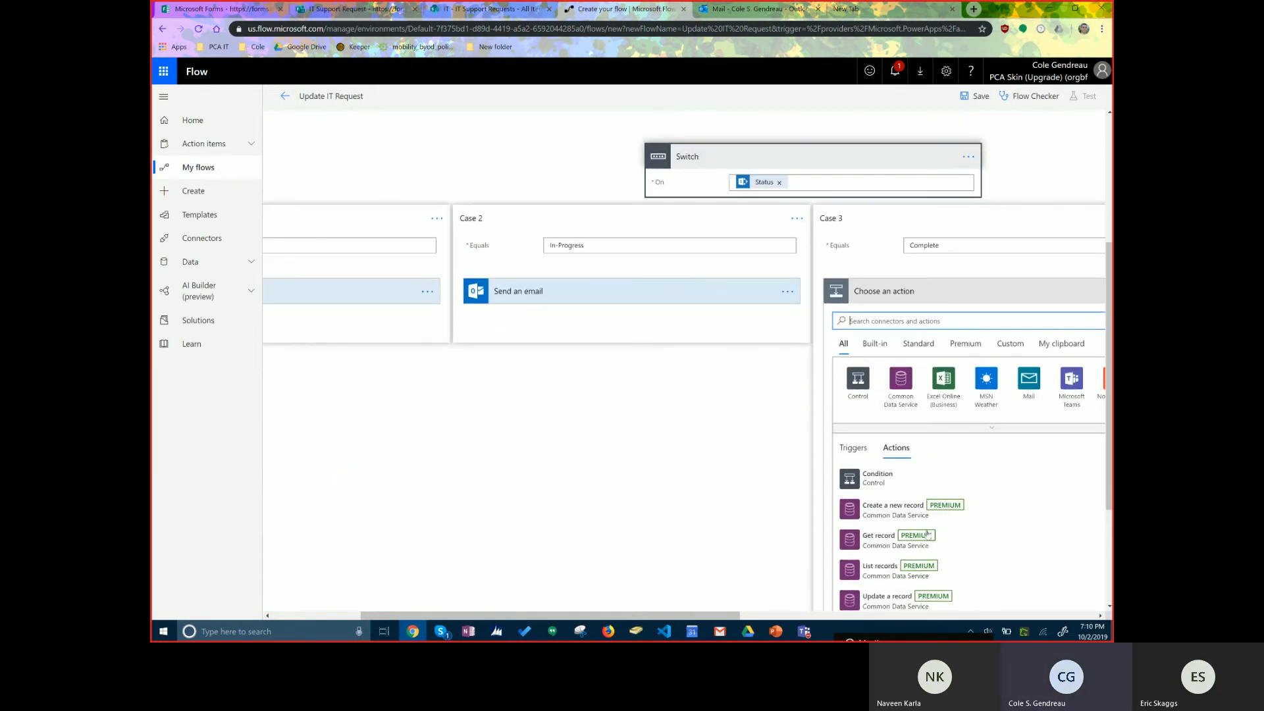
type("email")
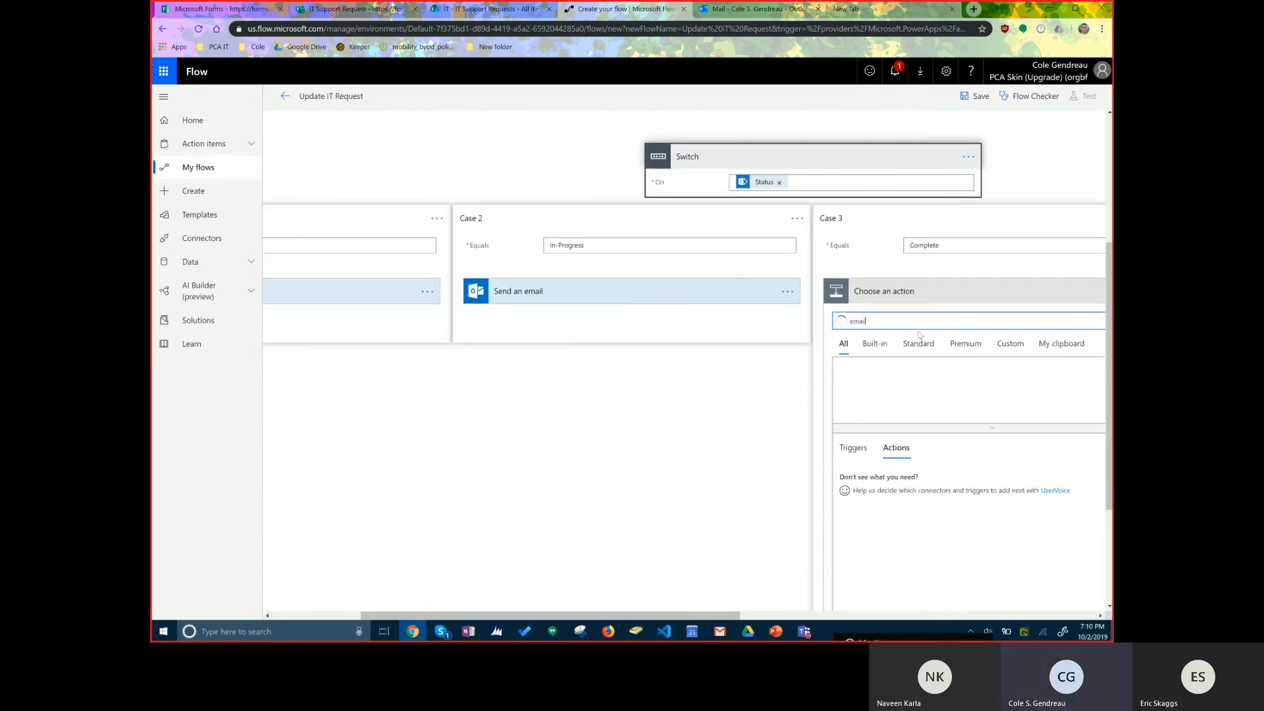
left_click(882, 568)
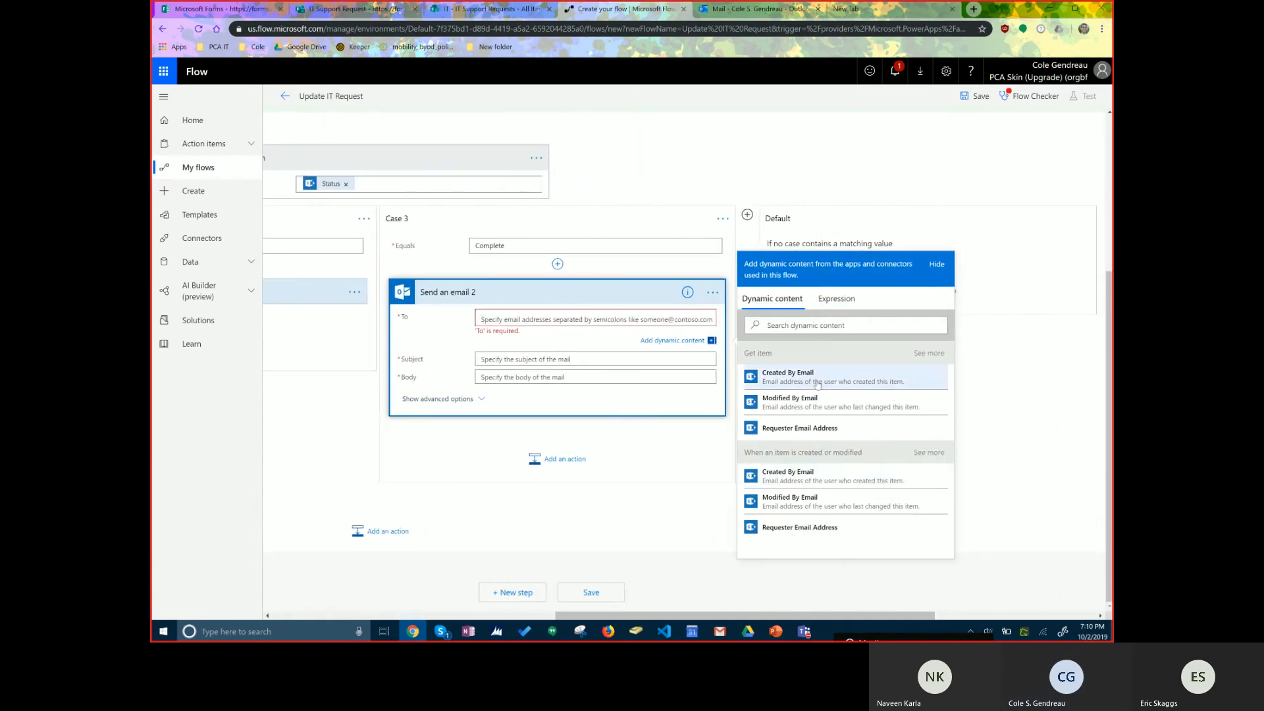
left_click(761, 425)
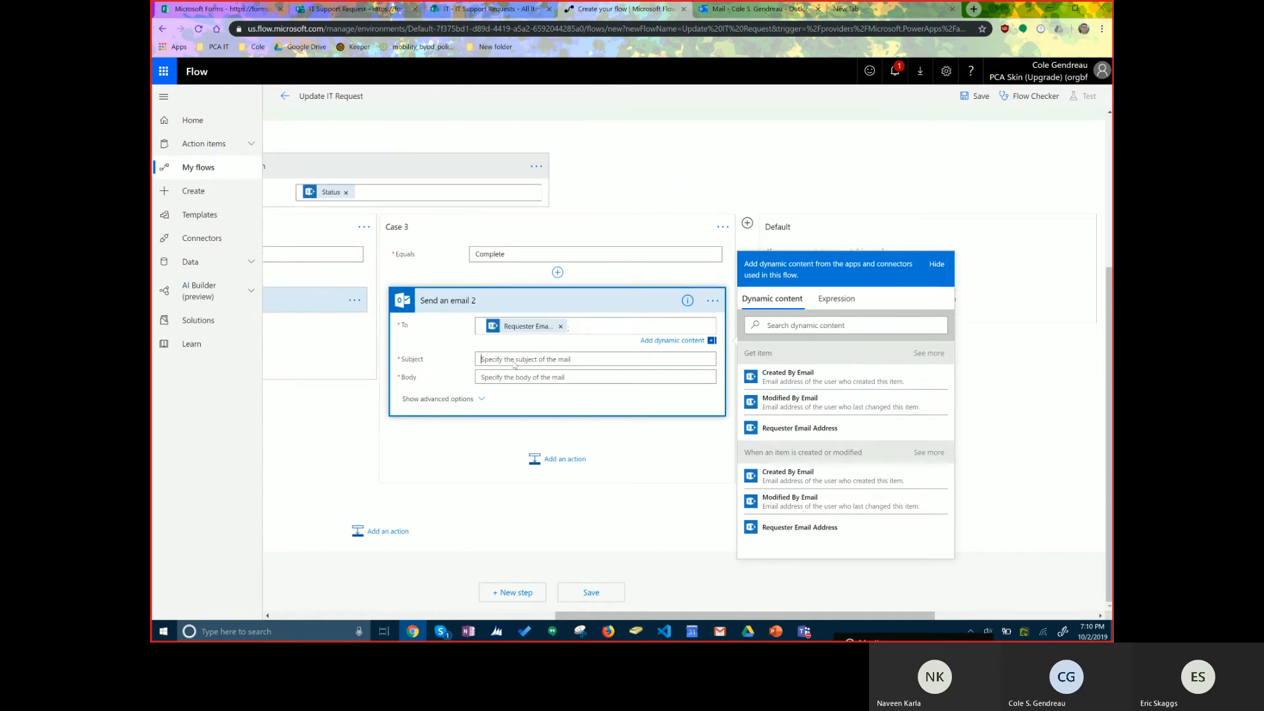
left_click(524, 346)
type("Coimple")
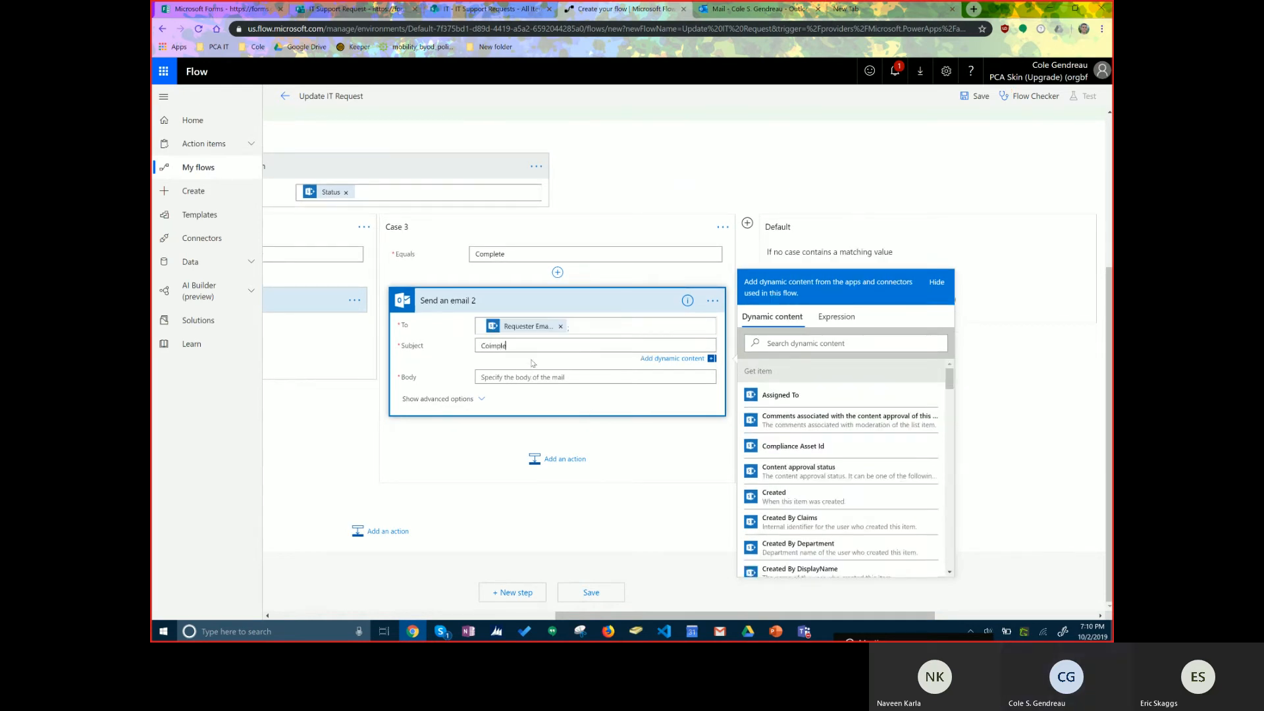
type("te")
type("Com")
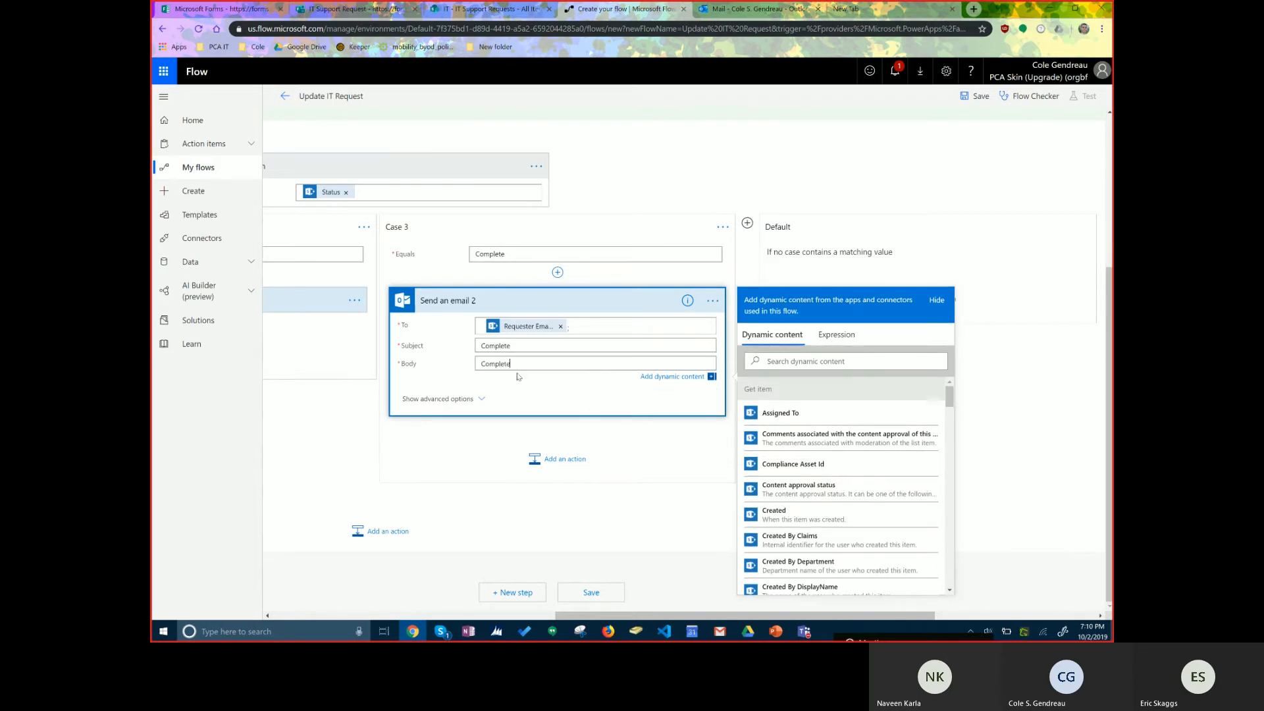
left_click(447, 427)
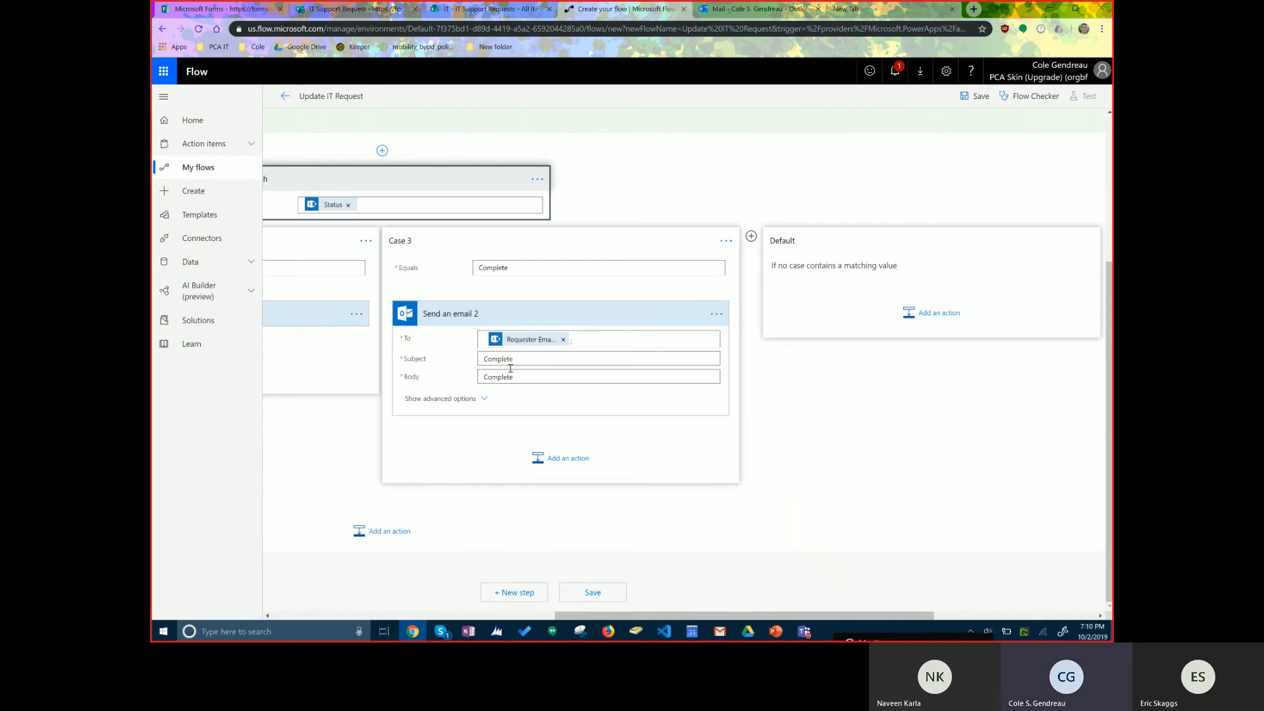
- Collapse the Case 3 card and save the Update IT Request flow
left_click_drag(604, 614, 447, 618)
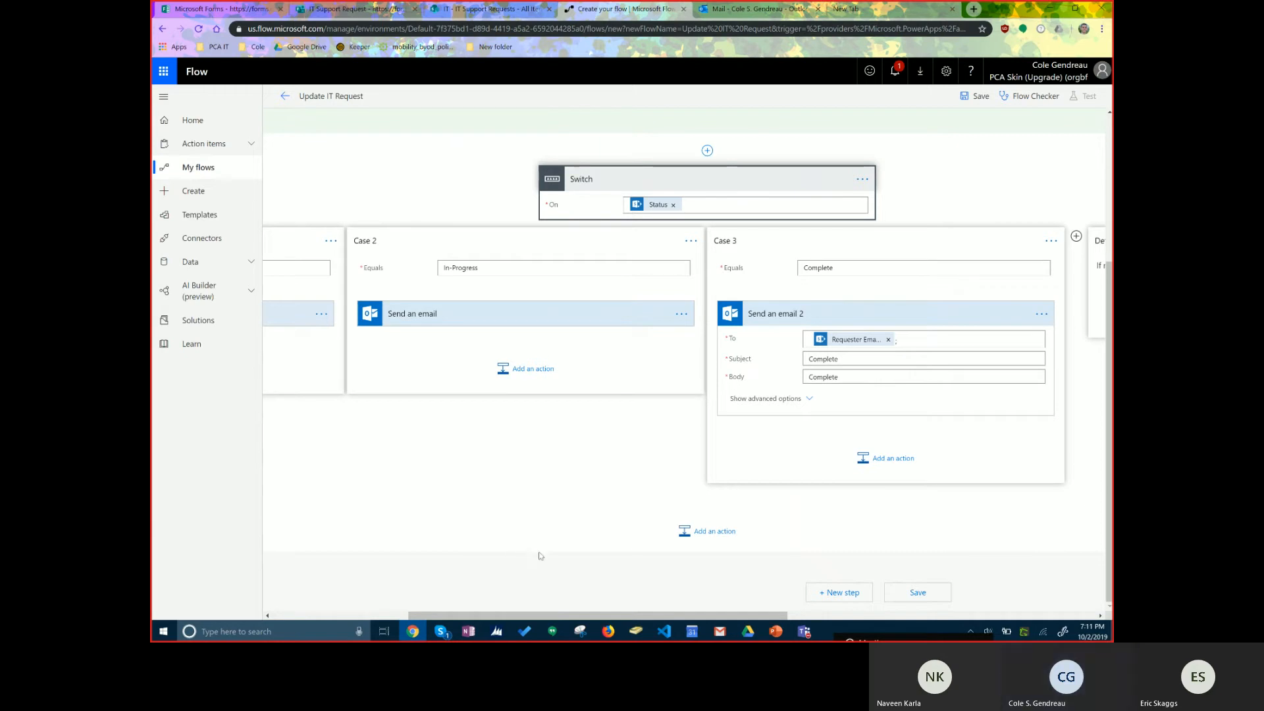
left_click_drag(588, 616, 639, 616)
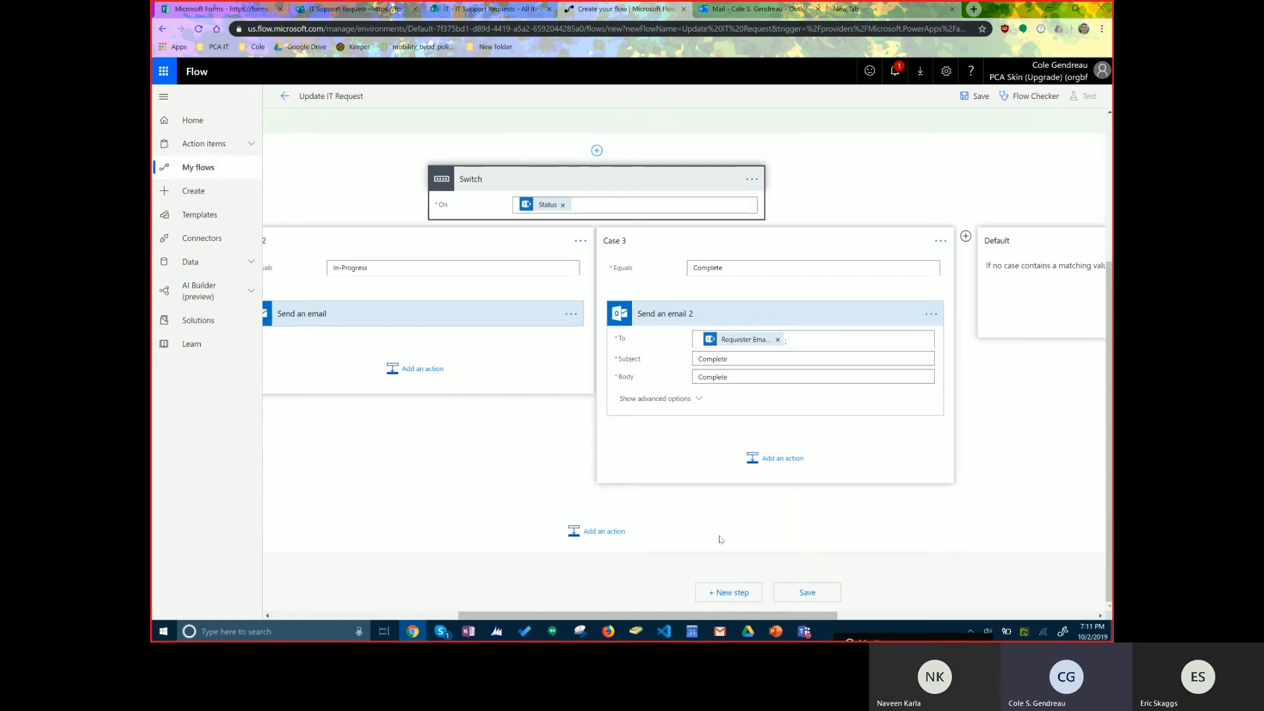
left_click_drag(606, 615, 446, 612)
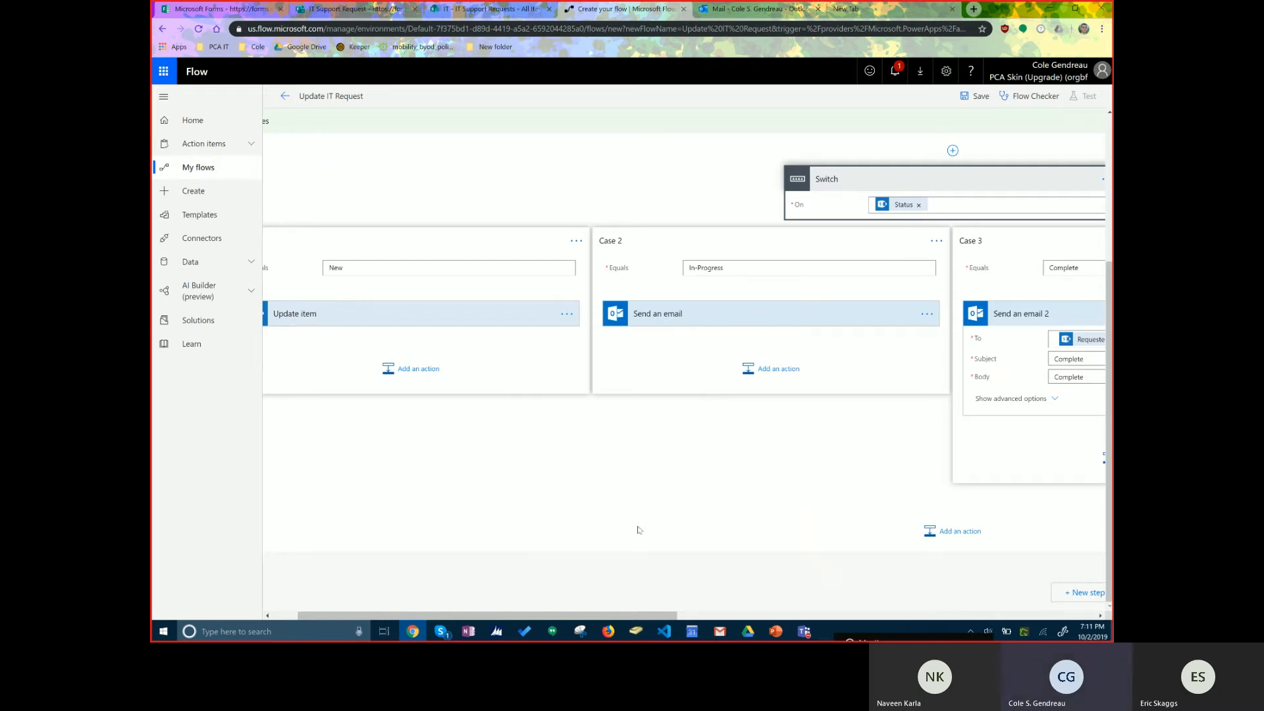
left_click_drag(389, 617, 593, 618)
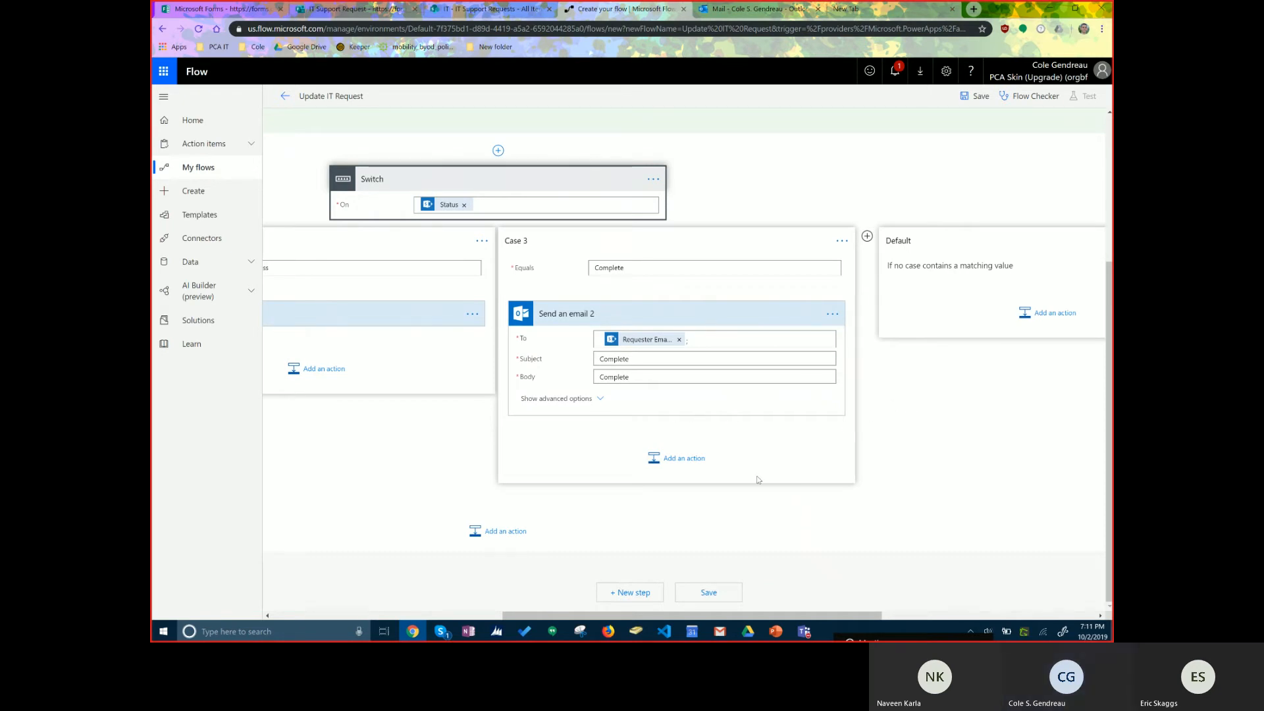
left_click(613, 243)
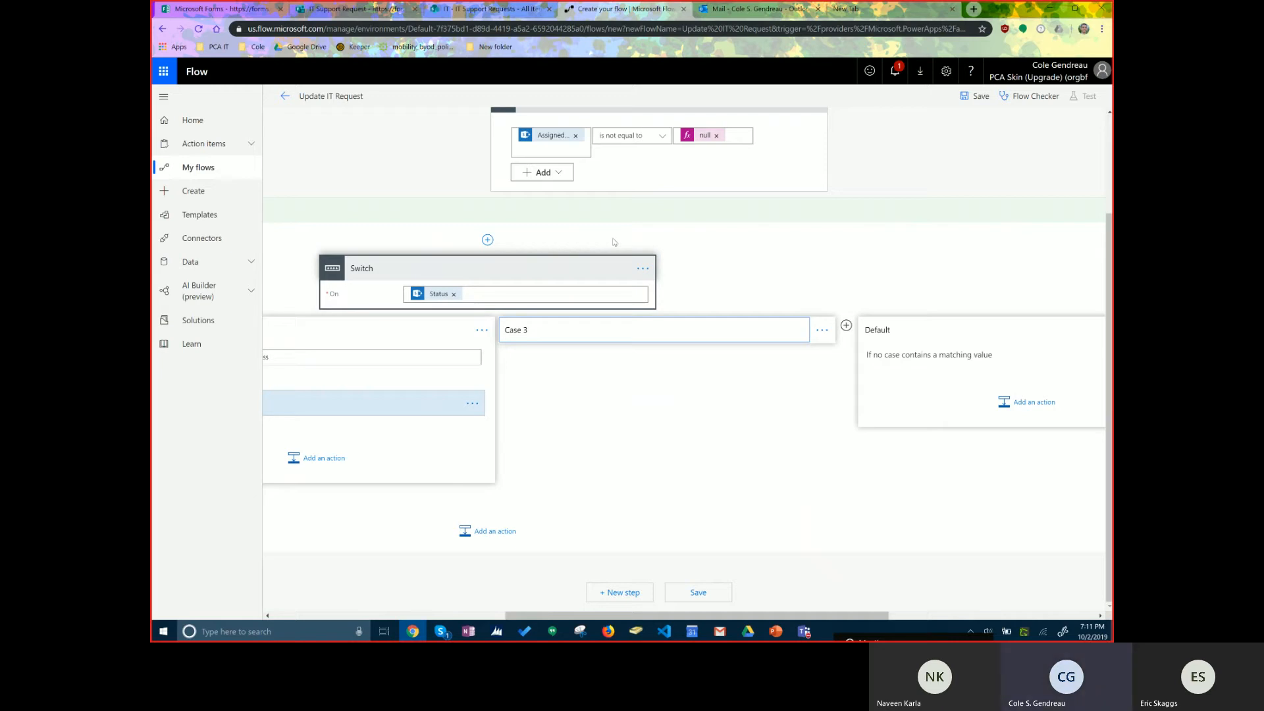
left_click(974, 97)
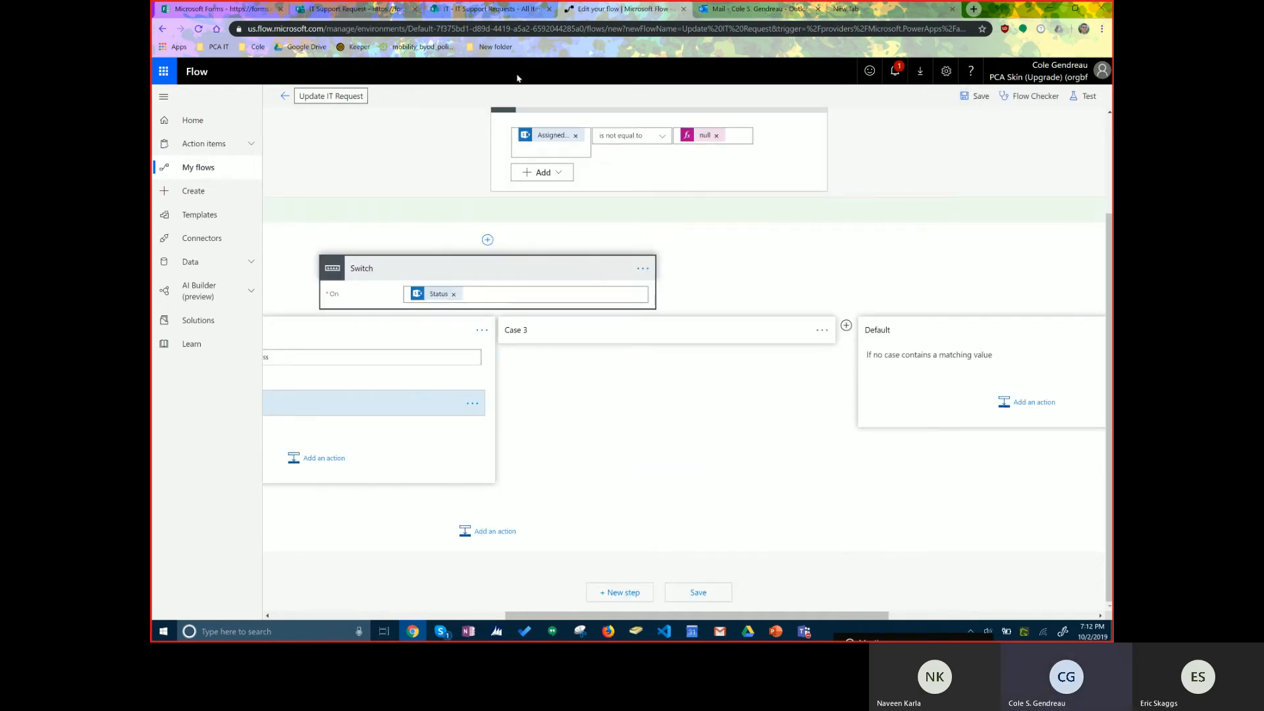
- Switch browser tabs to the IT Support Requests list
left_click(859, 10)
left_click(757, 9)
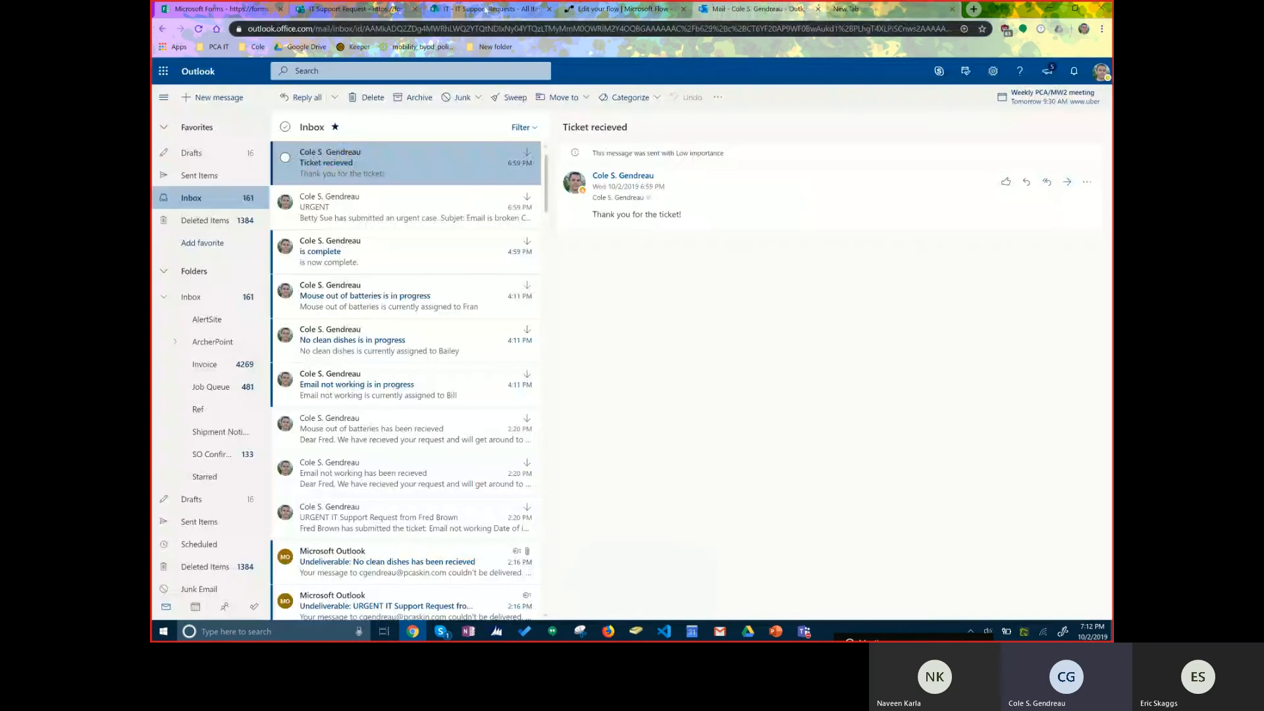
left_click(487, 9)
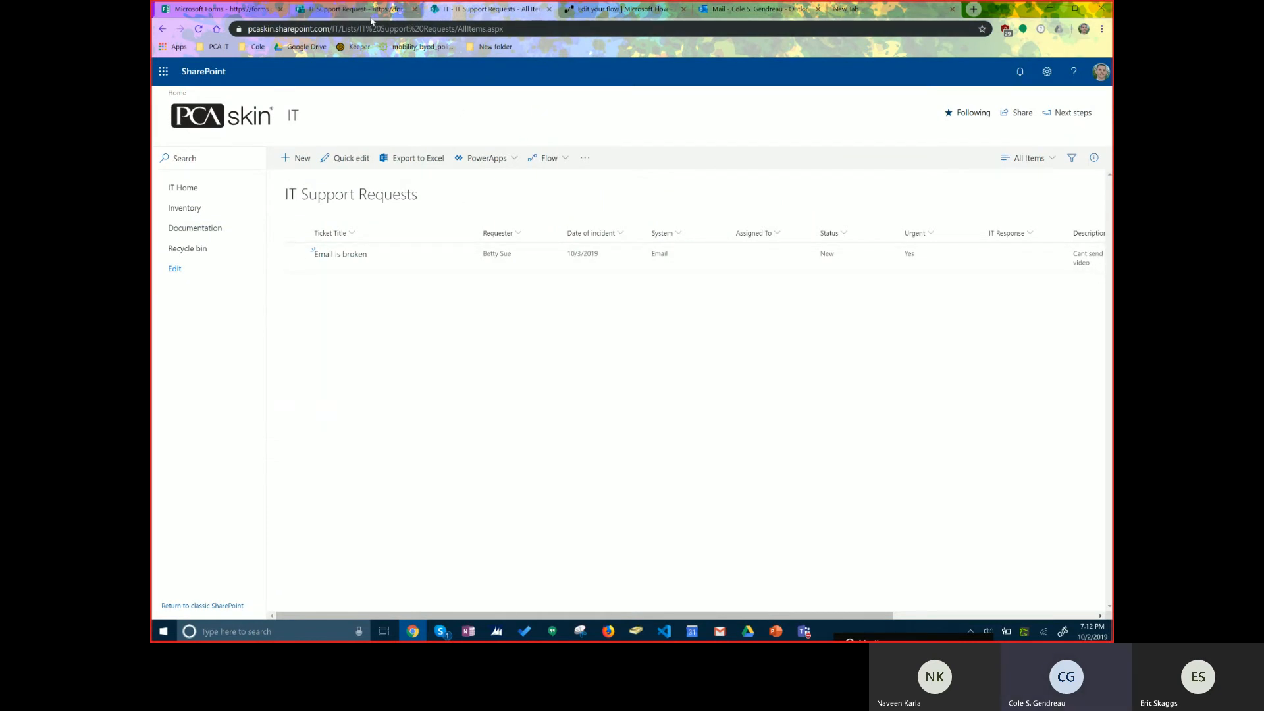
- Start a new form response with the requester's name and the ticket title 'Neeed help'
left_click(312, 6)
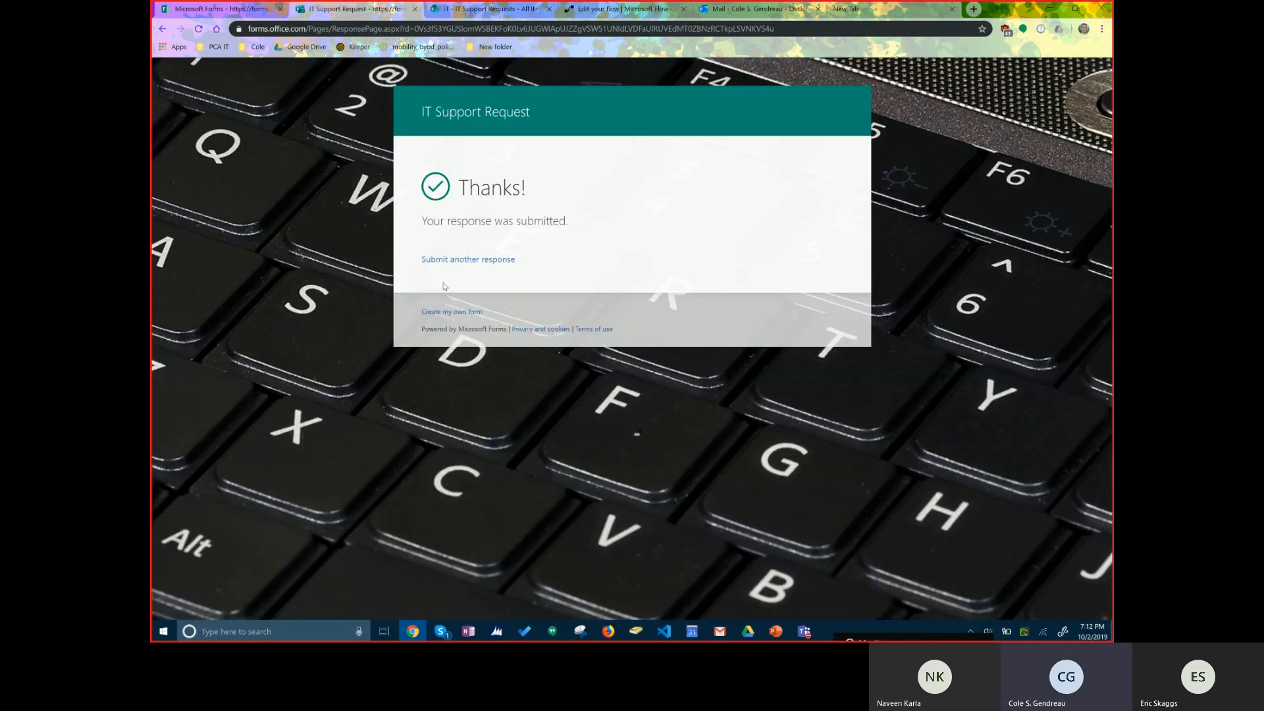
left_click(467, 263)
left_click(485, 295)
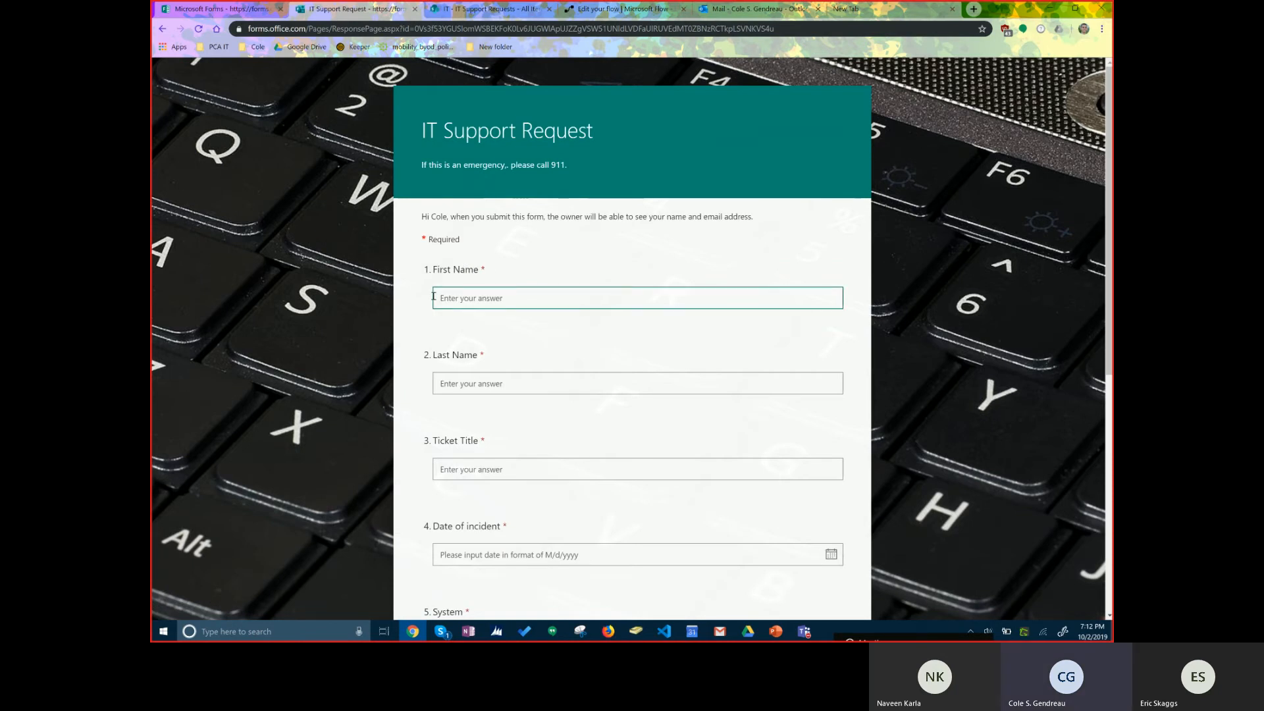
key("Tab")
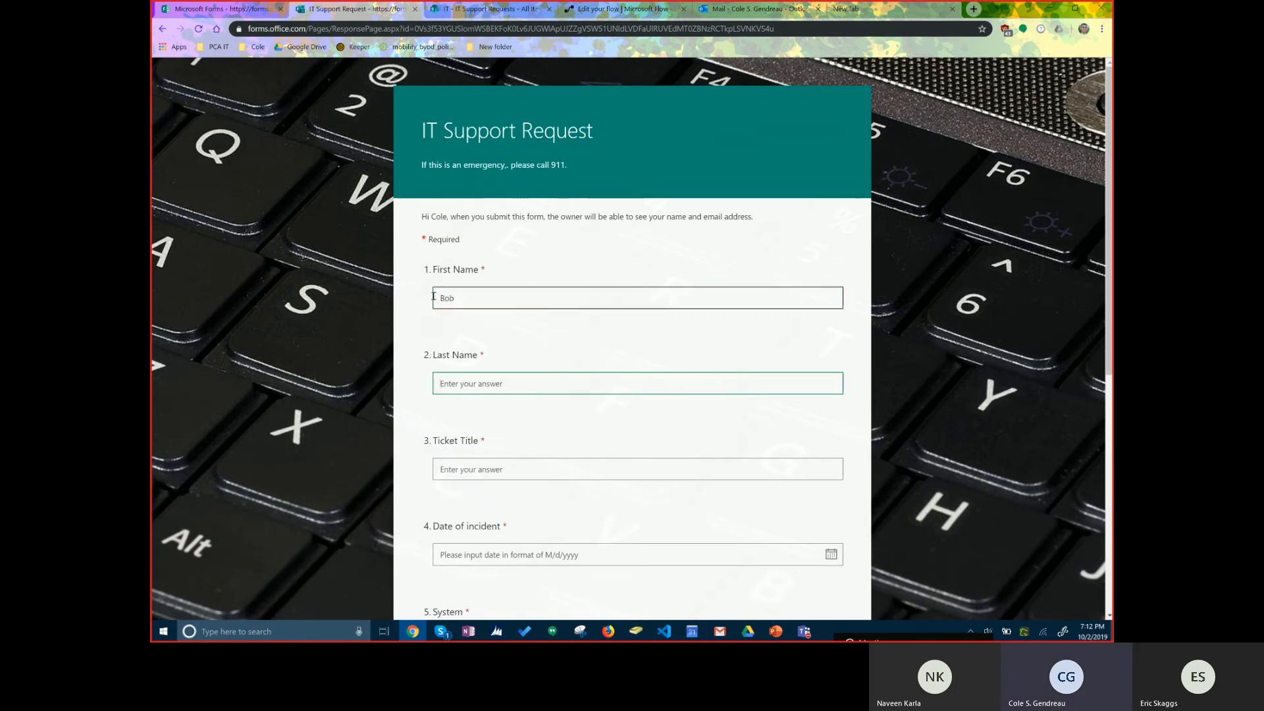
left_click(507, 463)
type("Neeed help")
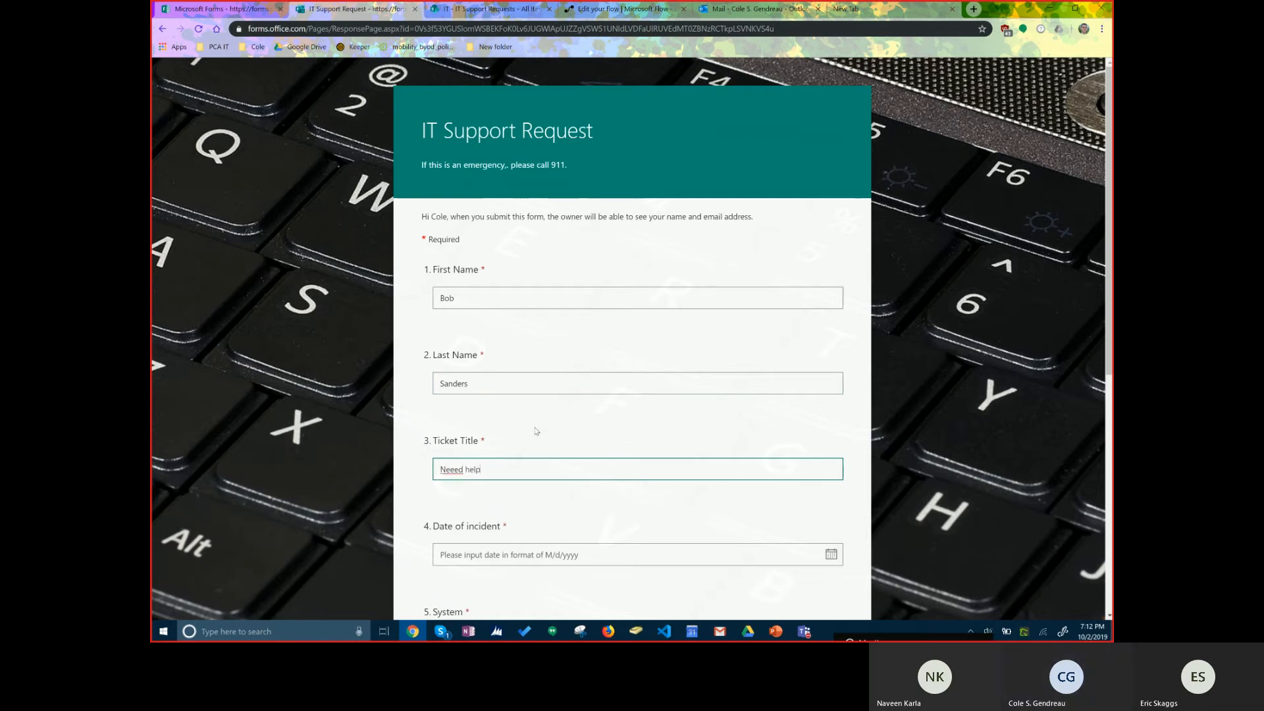
scroll(536, 431, "down", 4)
- Set incident date 10/7/2019, system CRM, description 'I need help', answer urgency, and submit
left_click(498, 274)
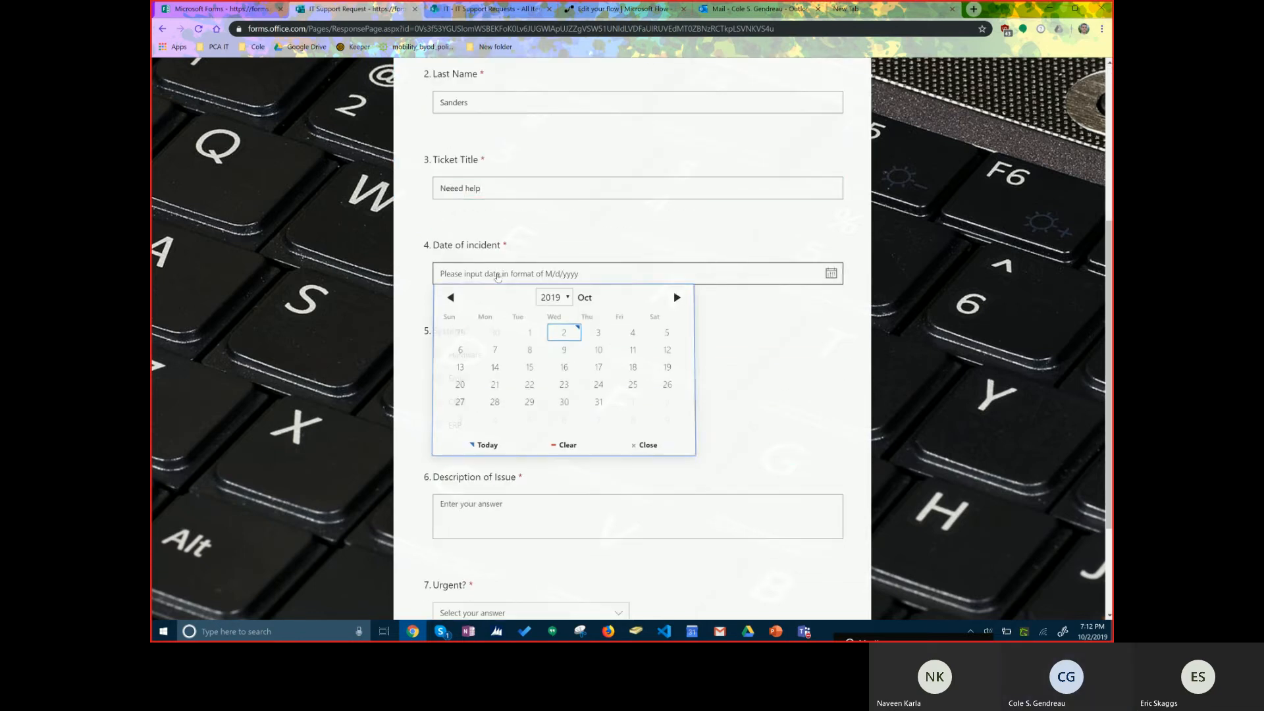
left_click(494, 357)
left_click(453, 406)
left_click(480, 503)
scroll(601, 418, "down", 2)
type("I need help")
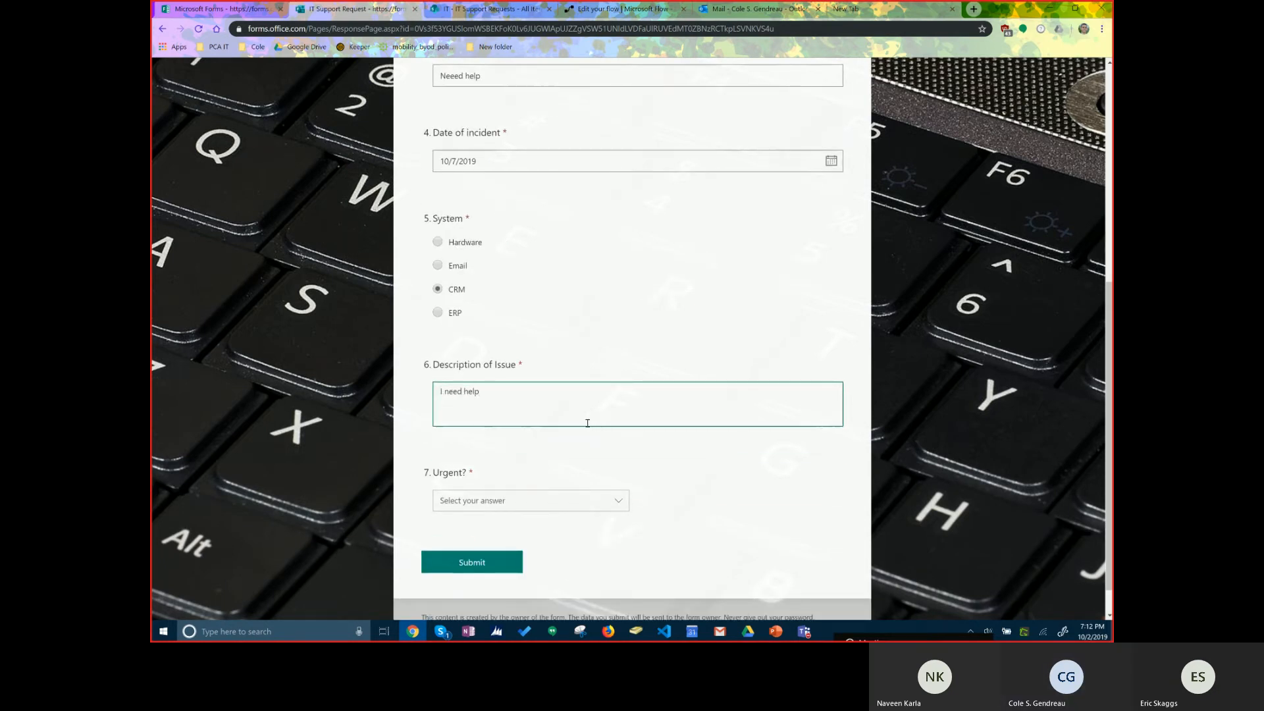
left_click(533, 501)
left_click(468, 542)
left_click(454, 563)
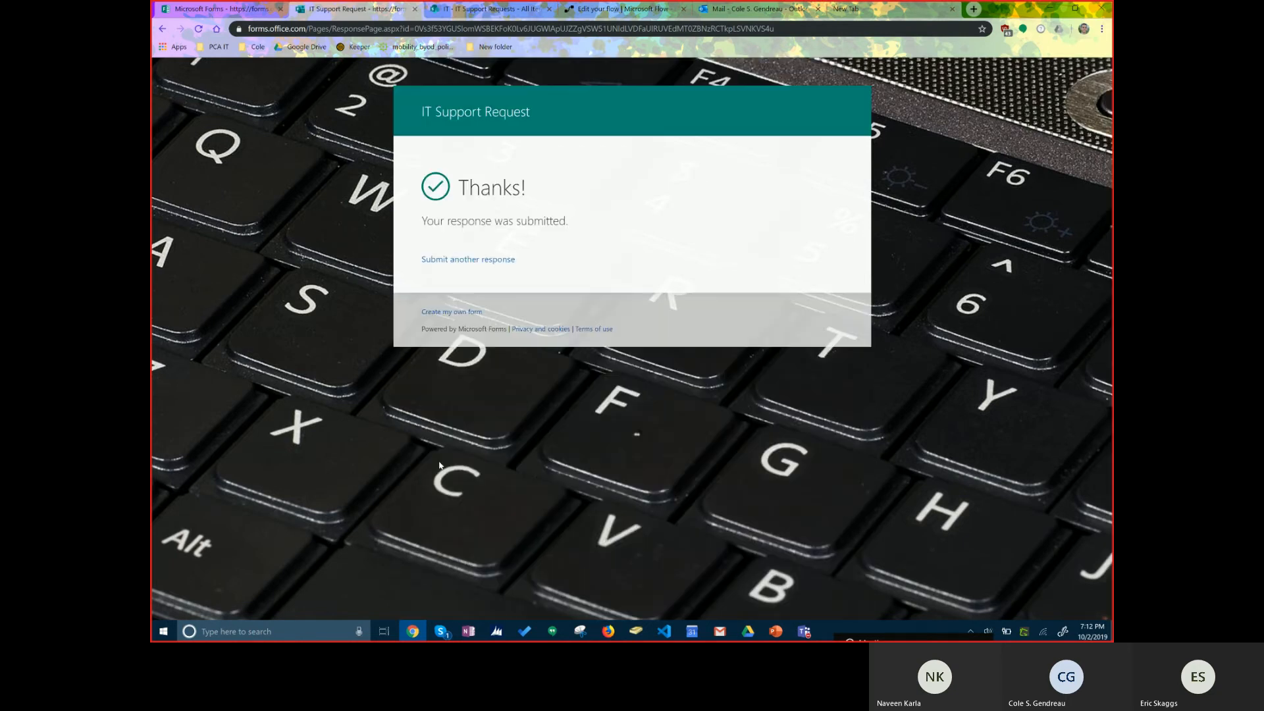
- Begin another response with a second requester's name and the ticket title 'Printer'
left_click(444, 264)
left_click(510, 298)
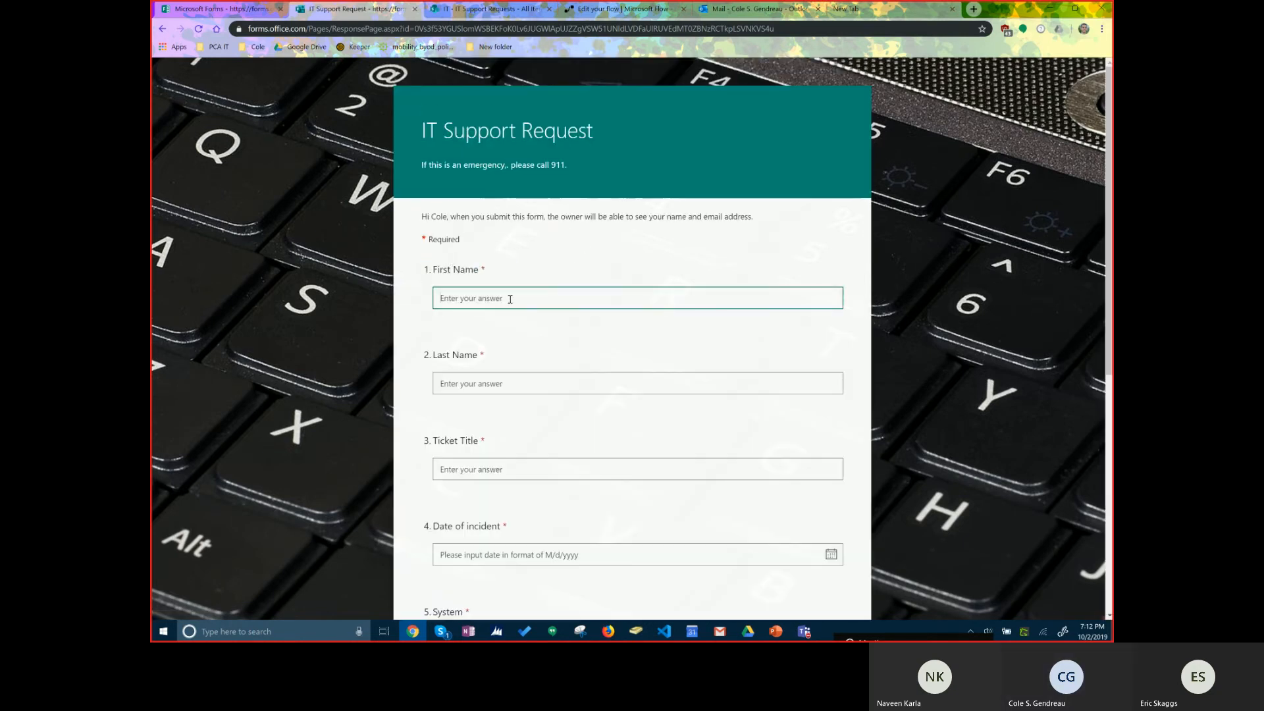
key("Tab")
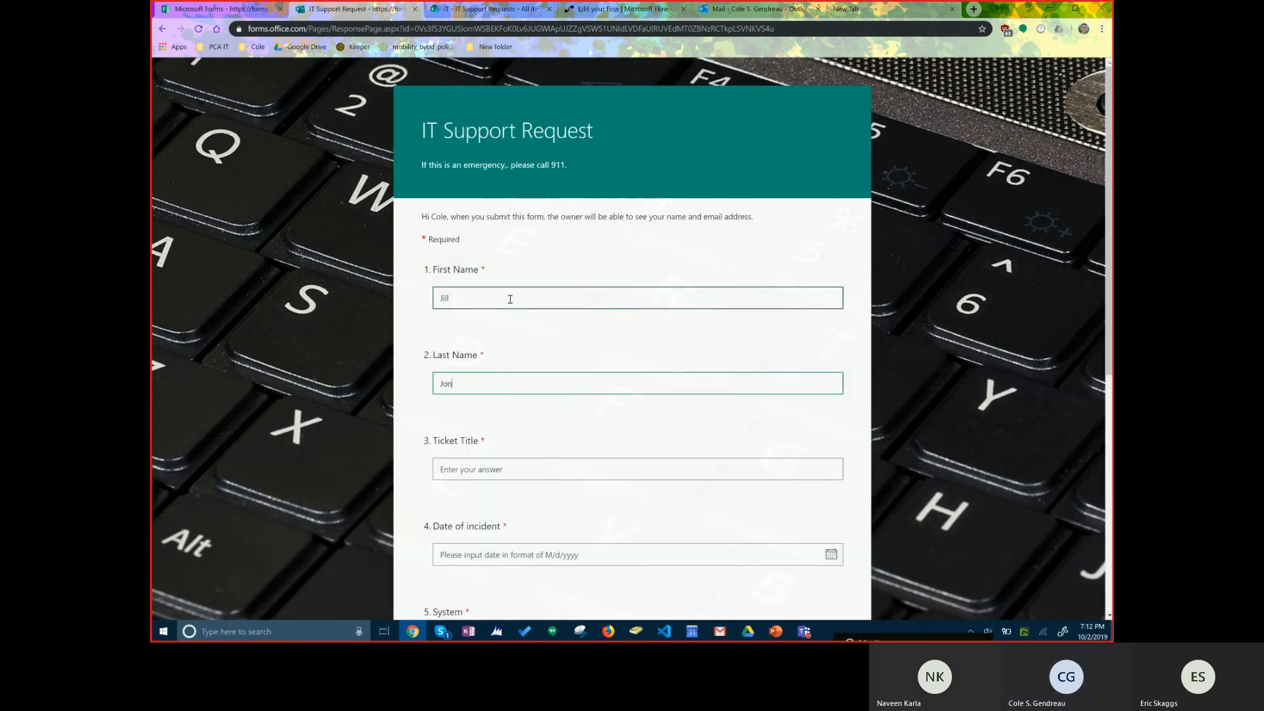
key("Tab")
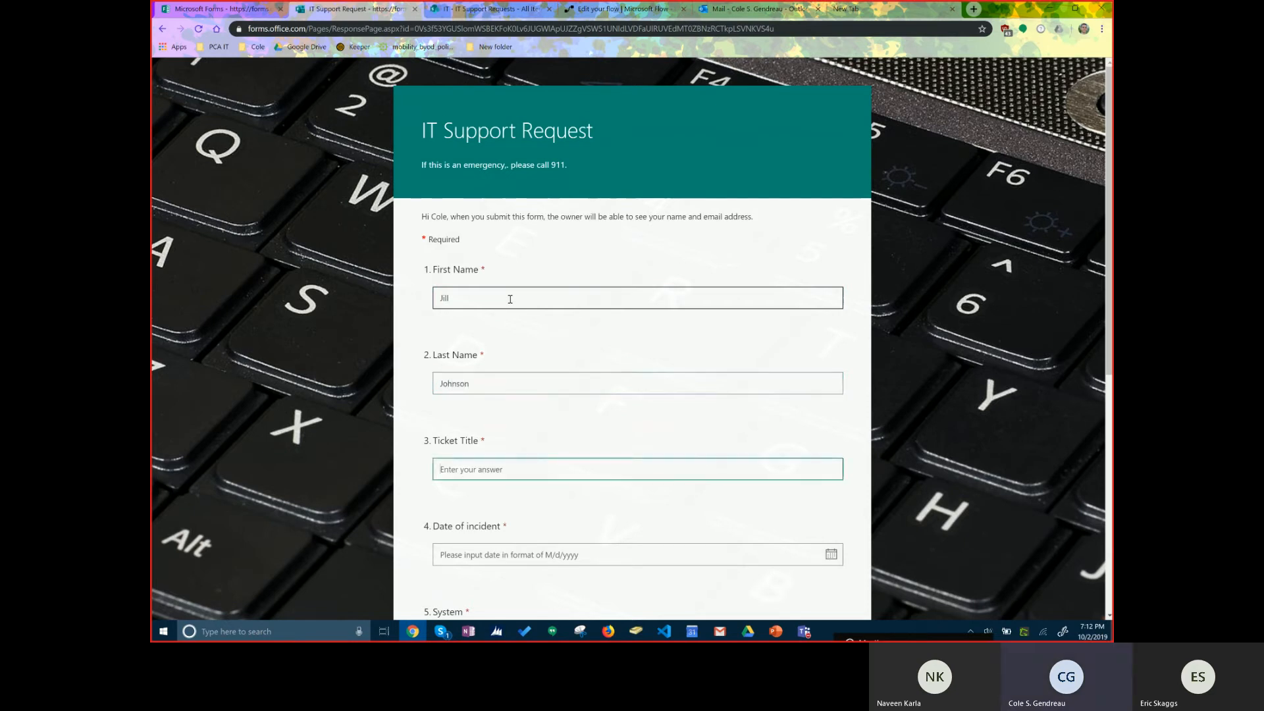
scroll(557, 315, "down", 2)
type("Help me")
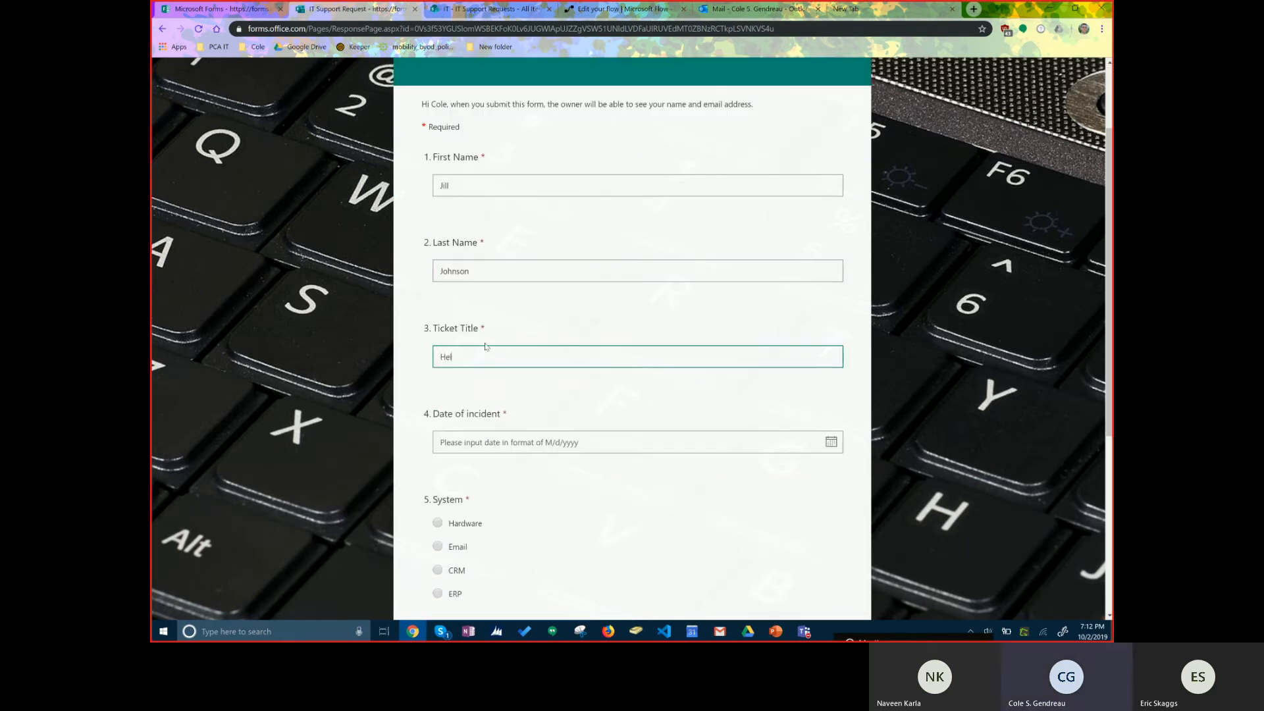
key("BackSpace")
key("BackSpace")
key("BackSpace")
key("BackSpace")
key("BackSpace")
key("BackSpace")
key("BackSpace")
type("Printer")
- Set date 10/2/2019, system Hardware, an out-of-toner description, not urgent, and submit
left_click(452, 439)
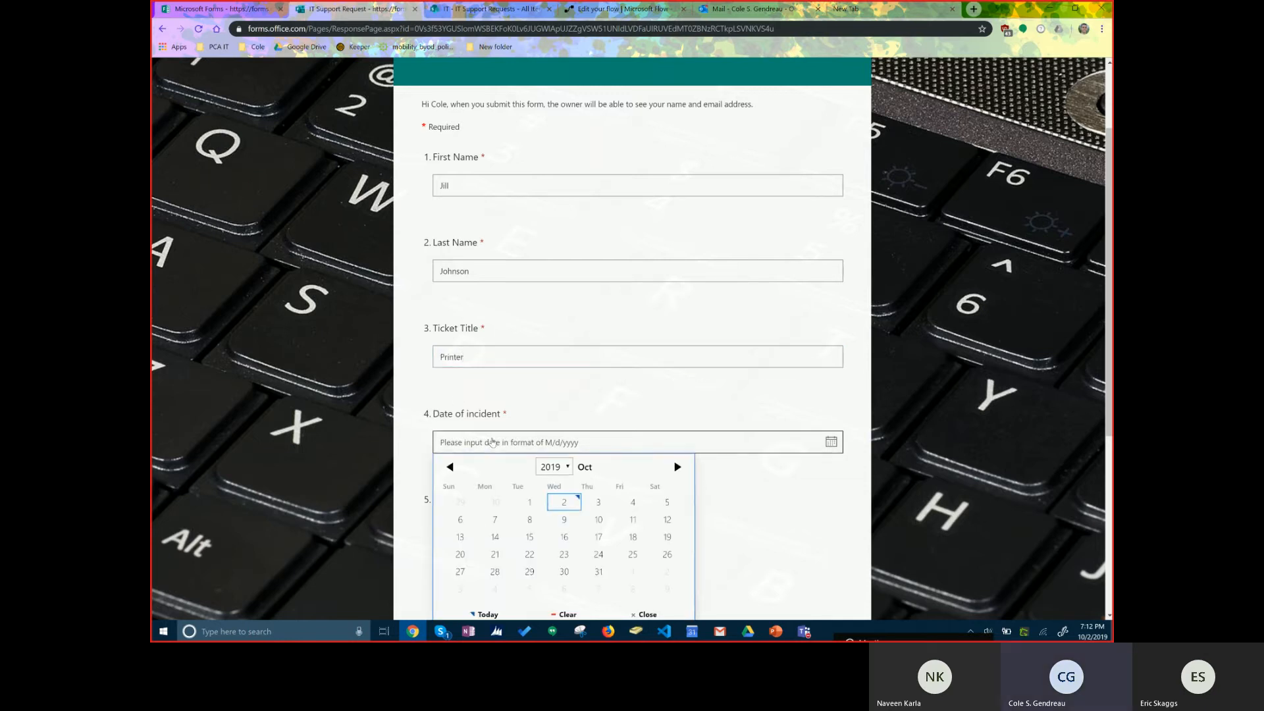
left_click(563, 501)
scroll(563, 498, "down", 2)
scroll(563, 498, "down", 1)
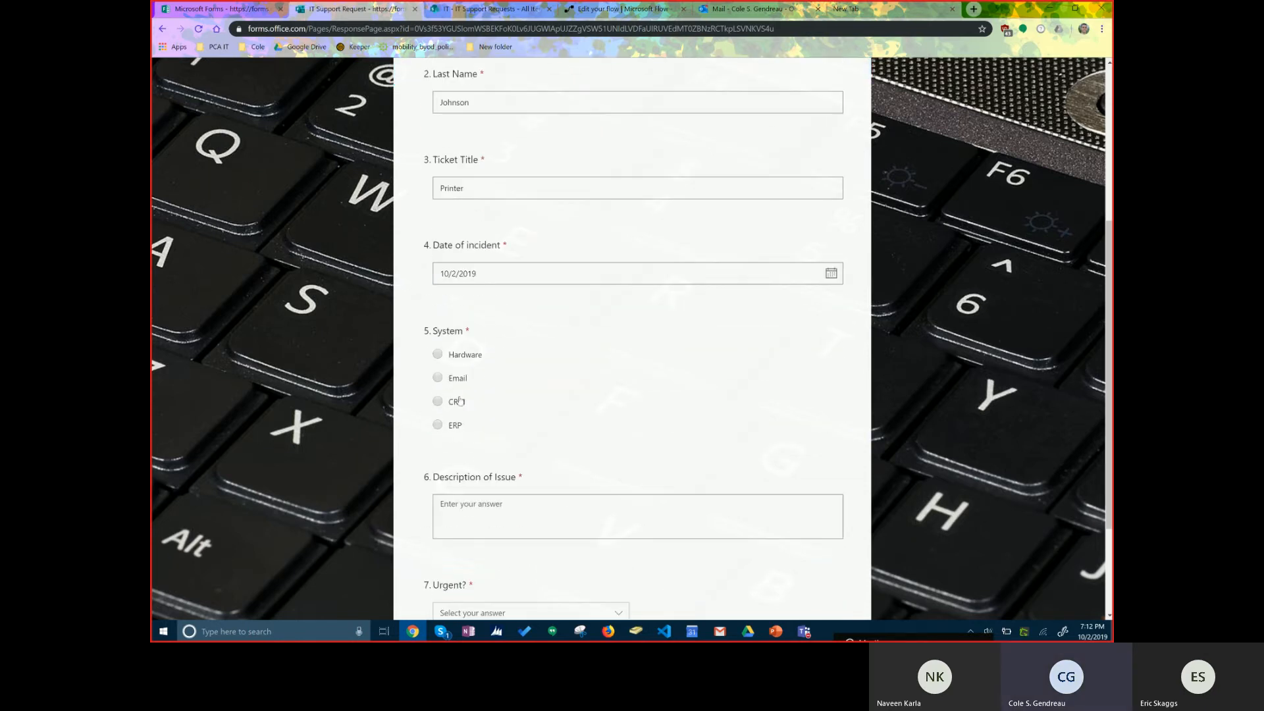
left_click(465, 359)
left_click(484, 522)
type("OPrinter is out of toner")
scroll(523, 493, "down", 2)
left_click(469, 501)
left_click(449, 545)
left_click(453, 560)
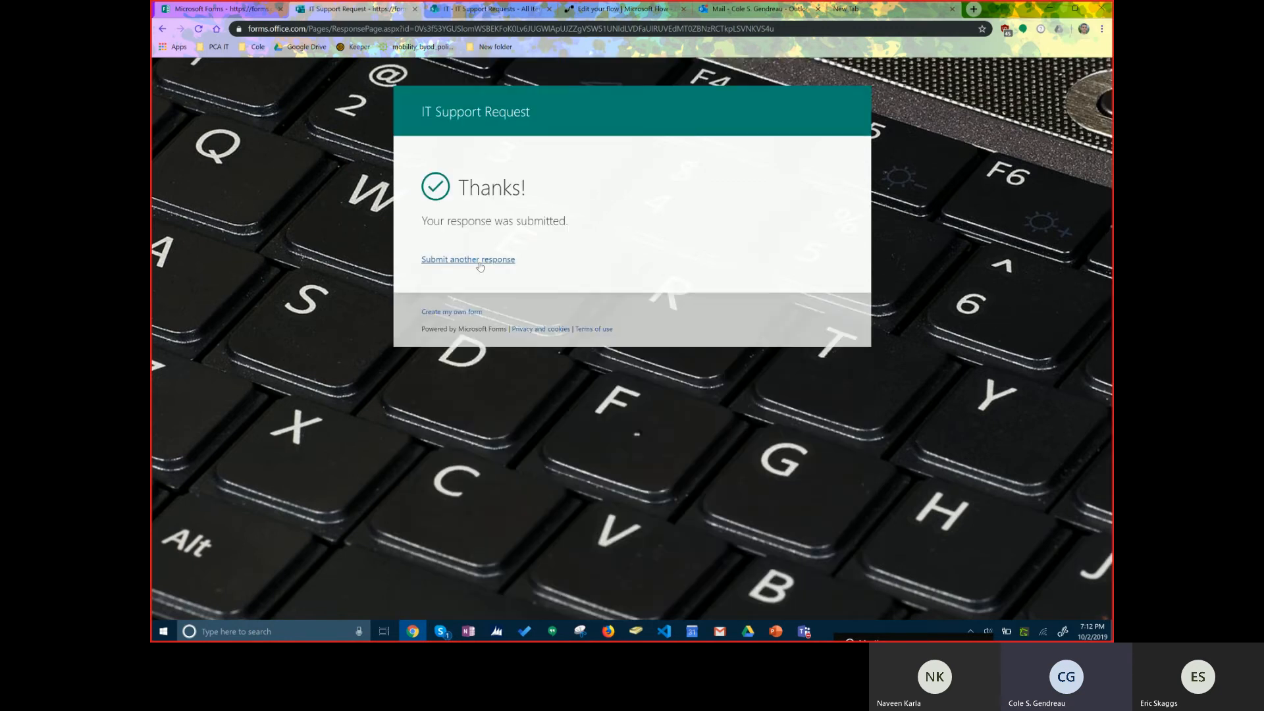
- Start another response with the requester's name and the ticket title 'Scanners'
left_click(485, 262)
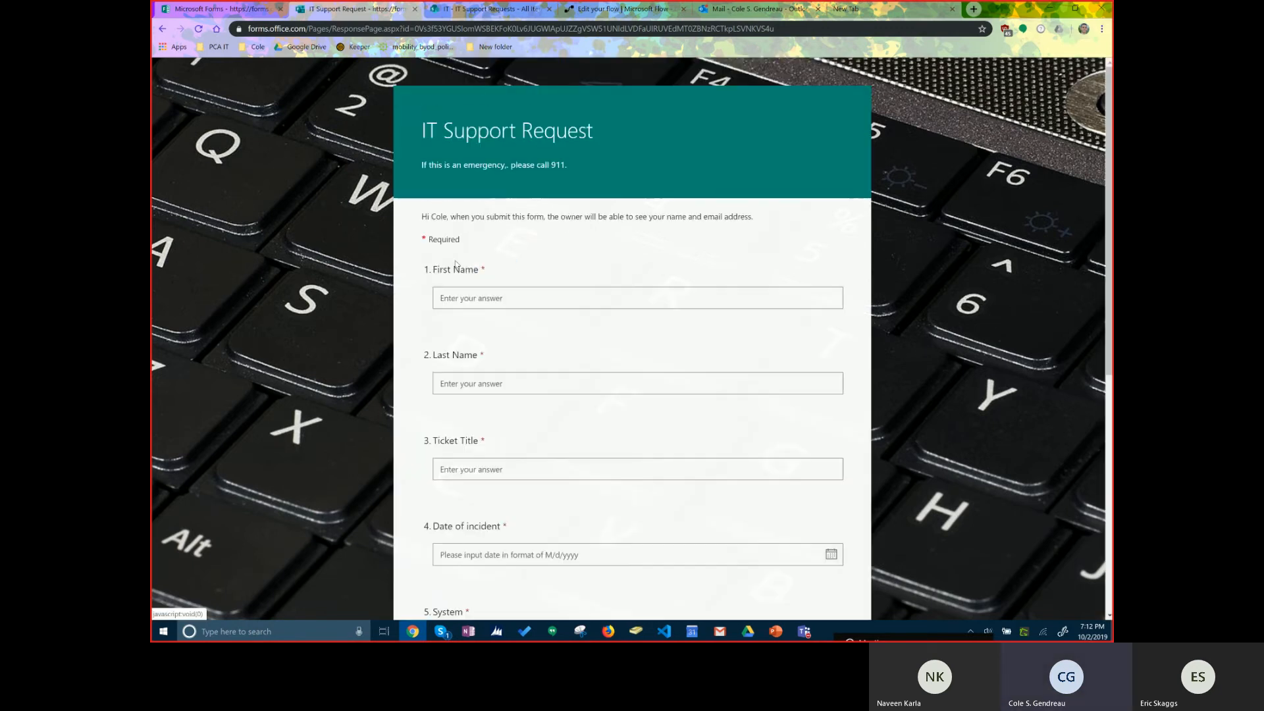
left_click(488, 296)
key("Tab")
key("Tab")
scroll(490, 461, "down", 3)
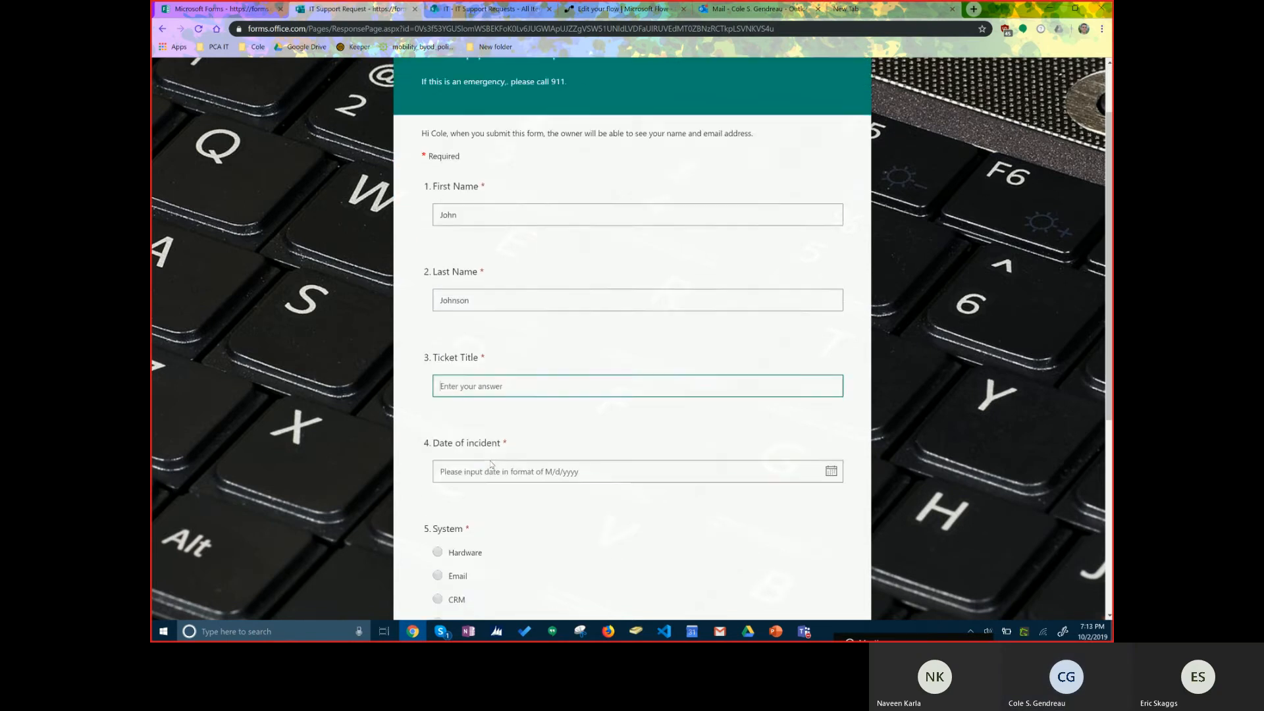
type("Scanners")
key("Tab")
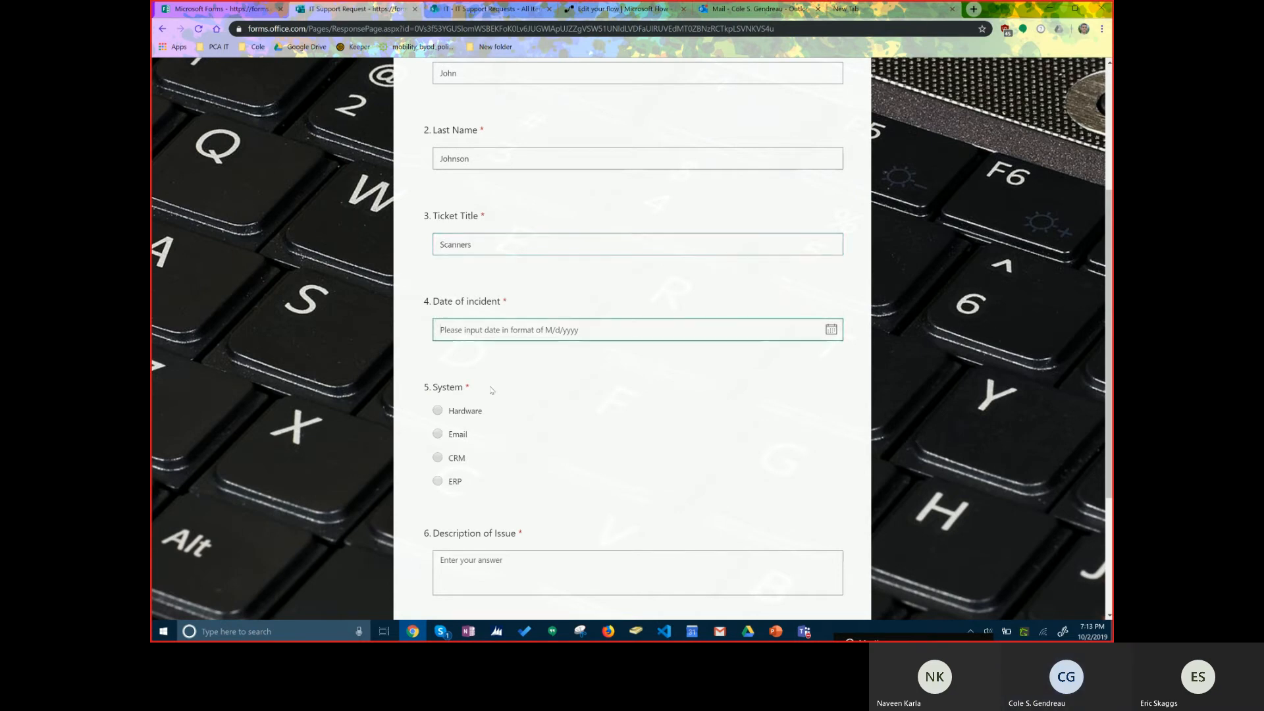
- Set date 10/2/2019, system ERP, description 'Scanners are down', answer urgency, and submit
left_click(587, 337)
left_click(565, 393)
left_click(452, 482)
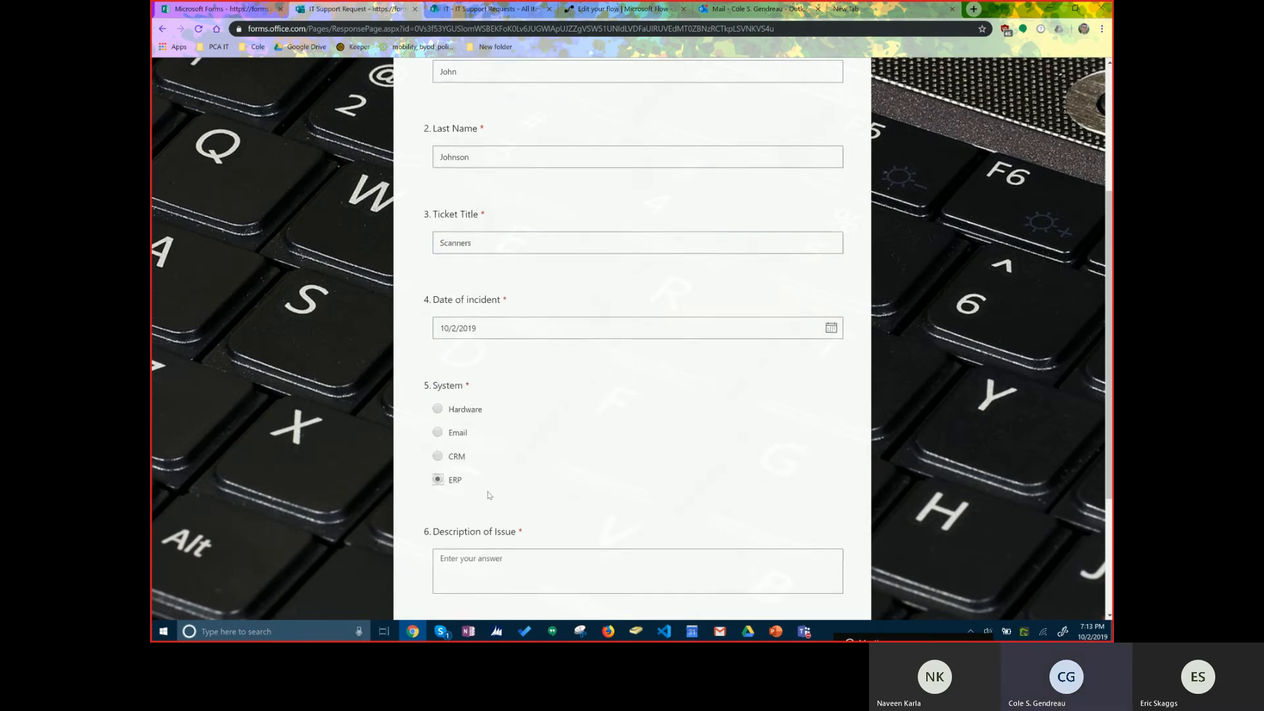
scroll(491, 490, "down", 2)
left_click(506, 402)
type("Scan")
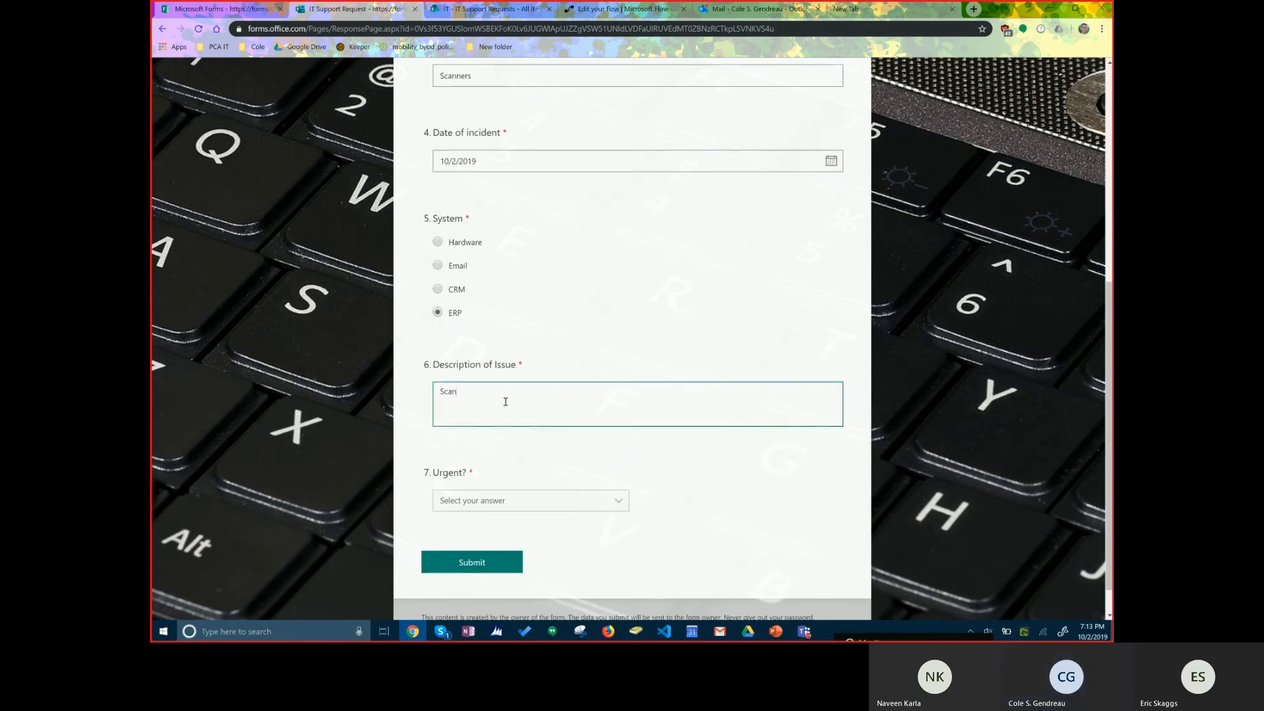
type("ners are down")
left_click(494, 499)
left_click(459, 547)
left_click(474, 502)
left_click(461, 561)
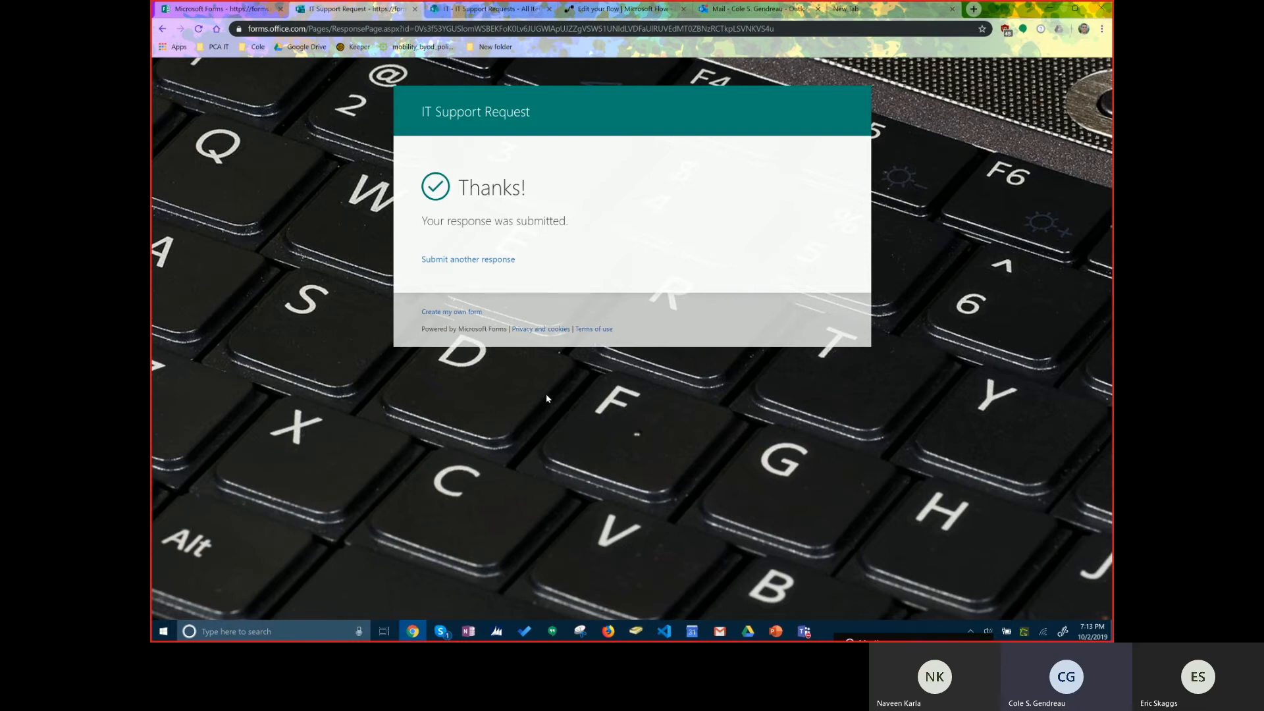
- Switch to the SharePoint IT Support Requests list and open it in Quick edit
left_click(507, 9)
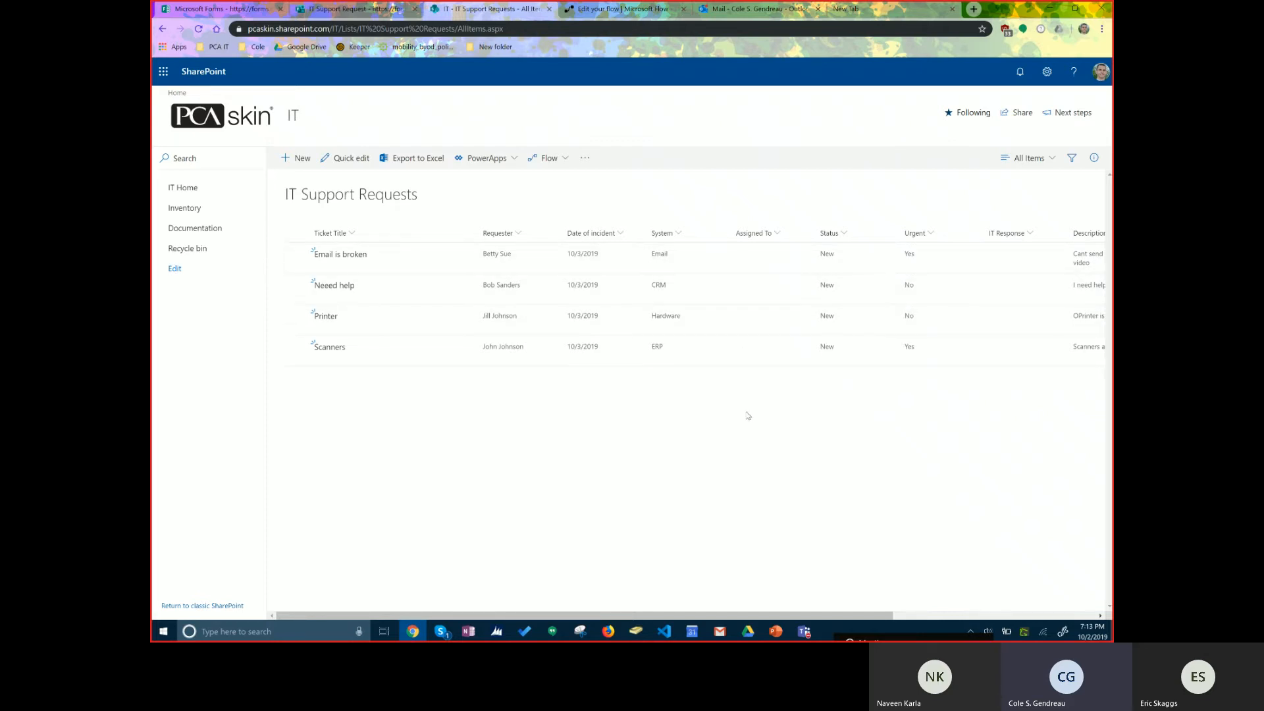
left_click(341, 163)
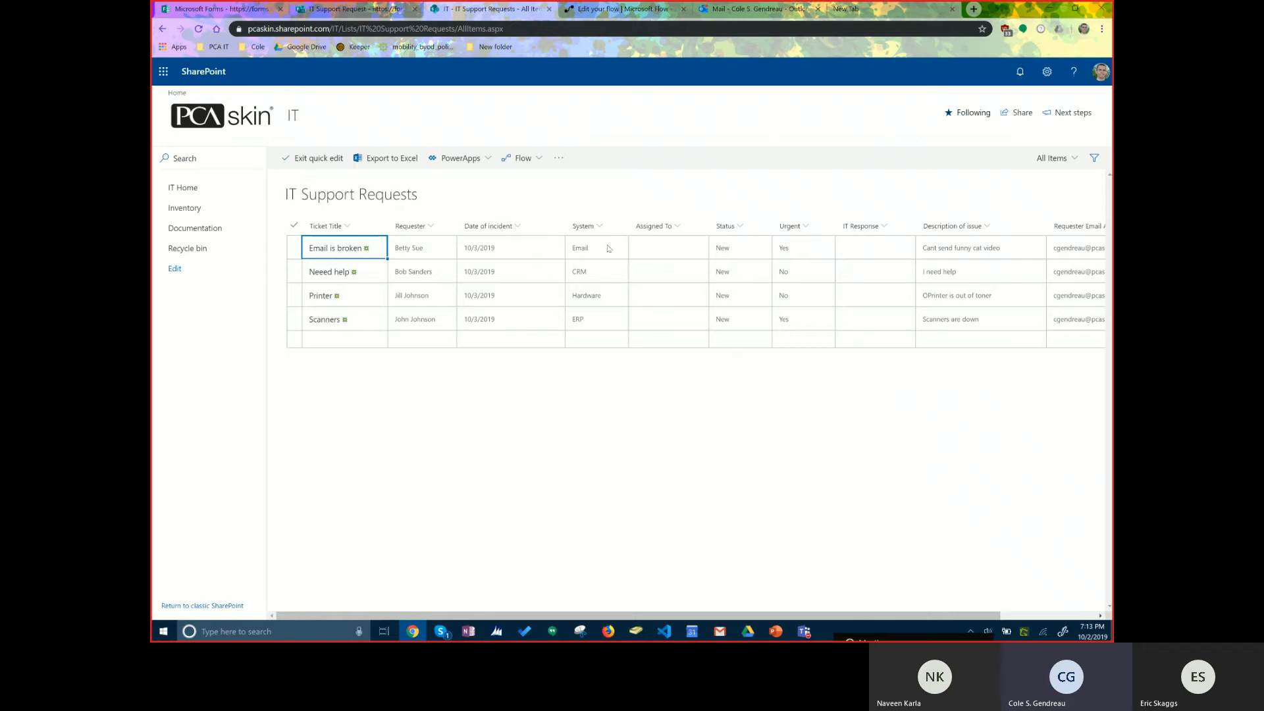
- Exit Quick edit to the standard list view and show the PowerApps dropdown on the command bar
left_click(665, 248)
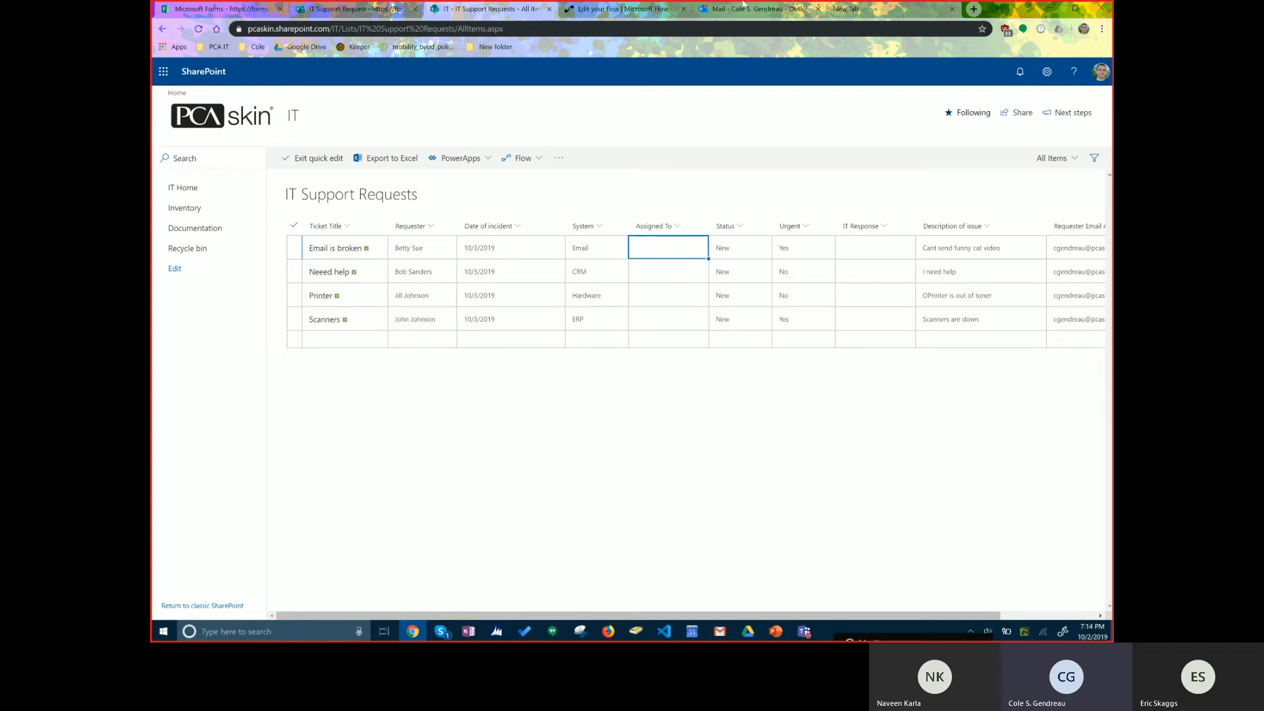
left_click(618, 9)
left_click(494, 9)
left_click(313, 158)
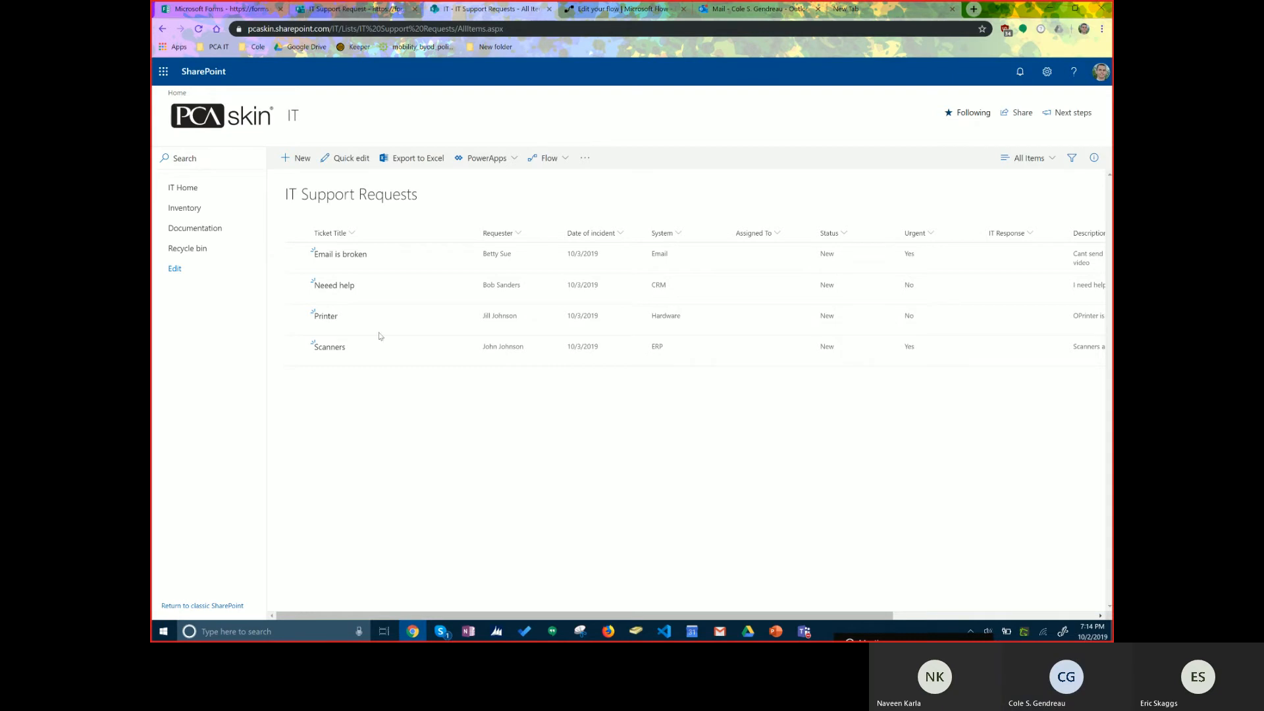
left_click(484, 159)
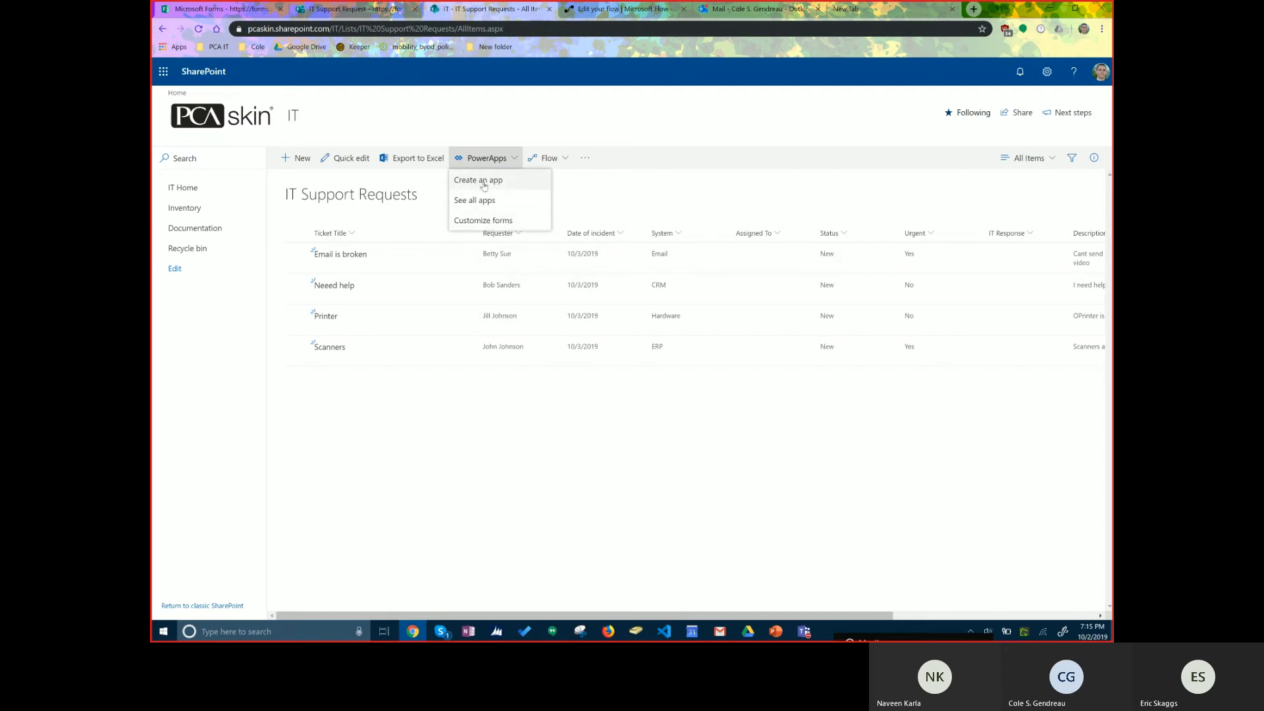
left_click(484, 186)
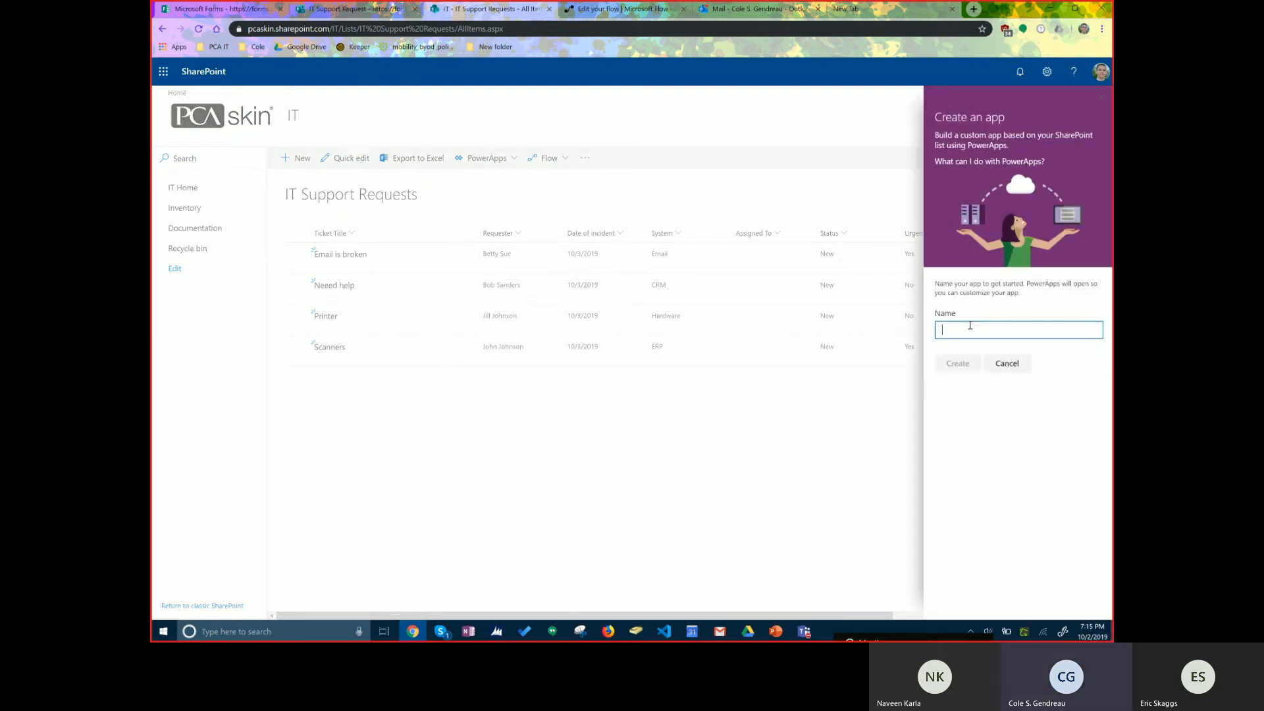
type("IT Support Request")
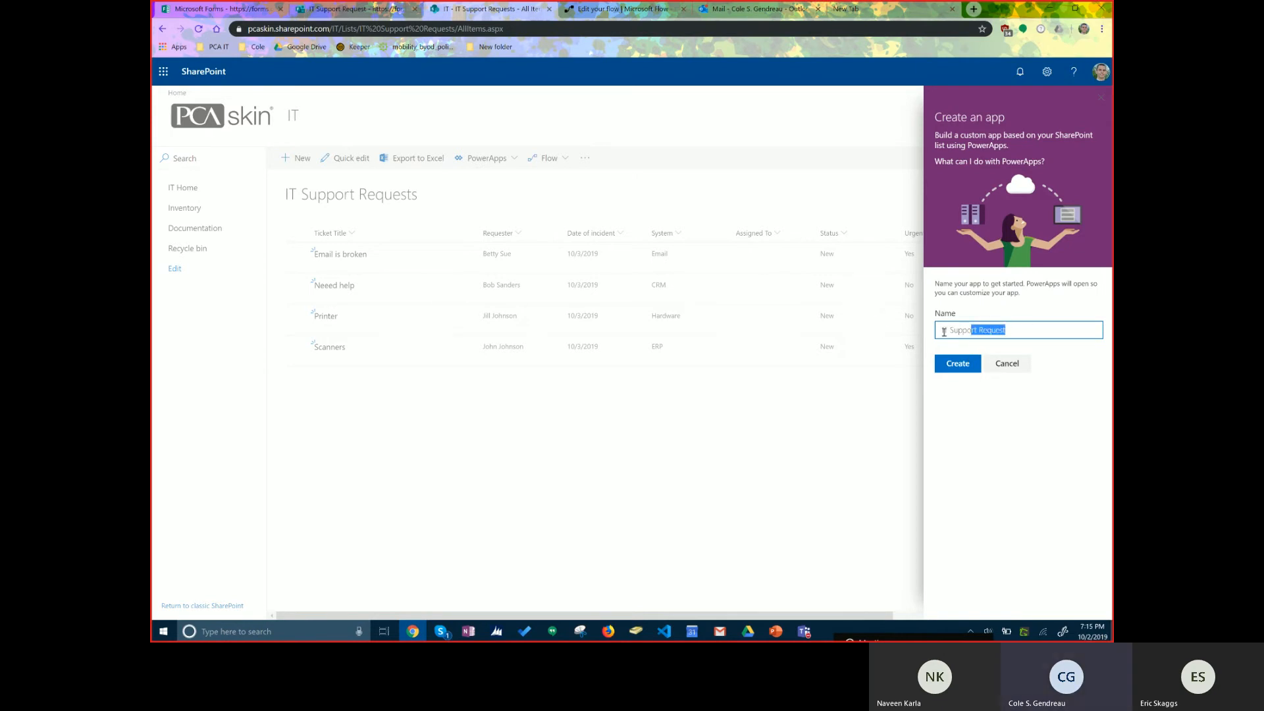
left_click(922, 336)
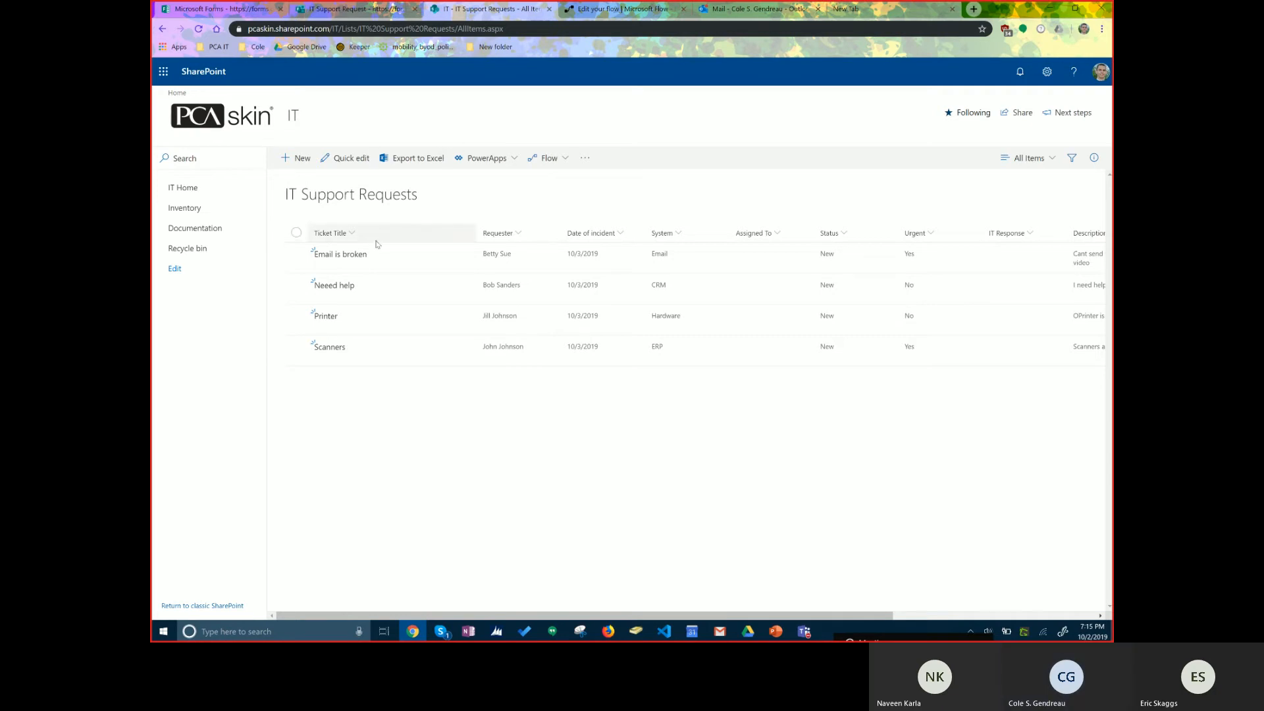
- Create a PowerApps app named 'IT Support Request' from the IT Support Requests list
left_click(487, 163)
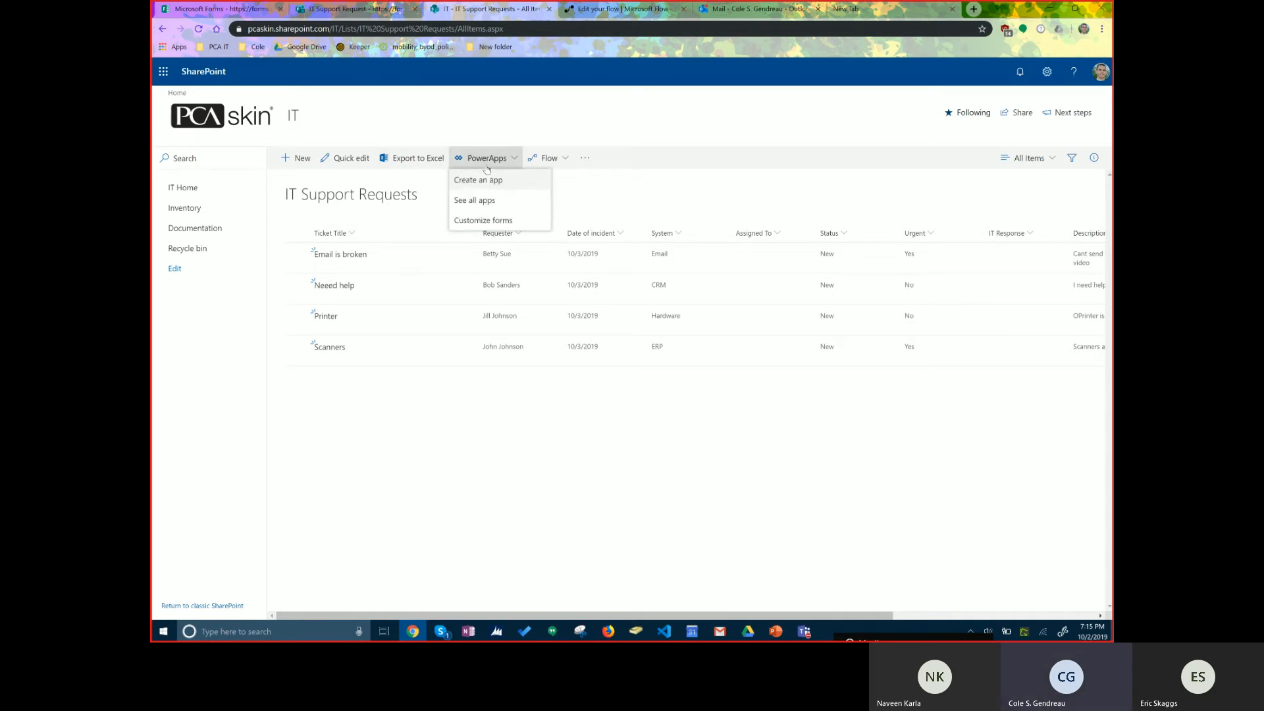
left_click(526, 185)
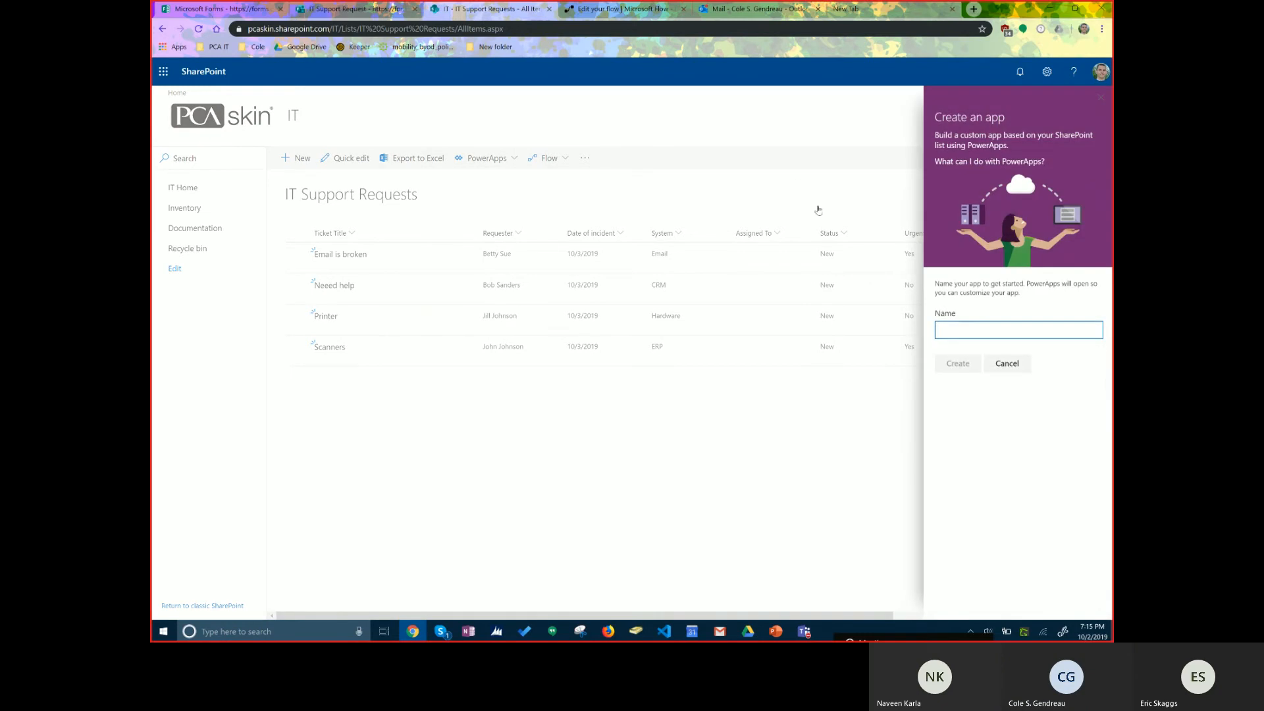
type("IT Support Request")
left_click(958, 364)
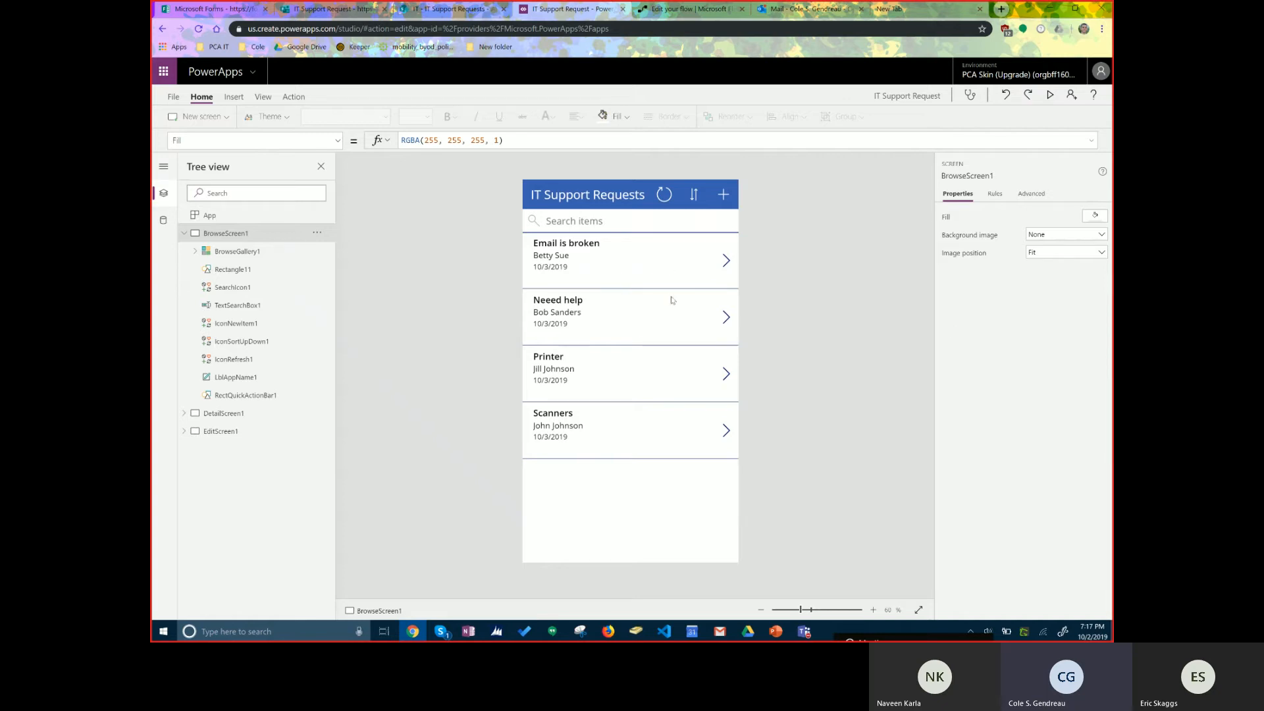
- Select BrowseGallery1 and expand its Tree view node to show its child controls
left_click(662, 266)
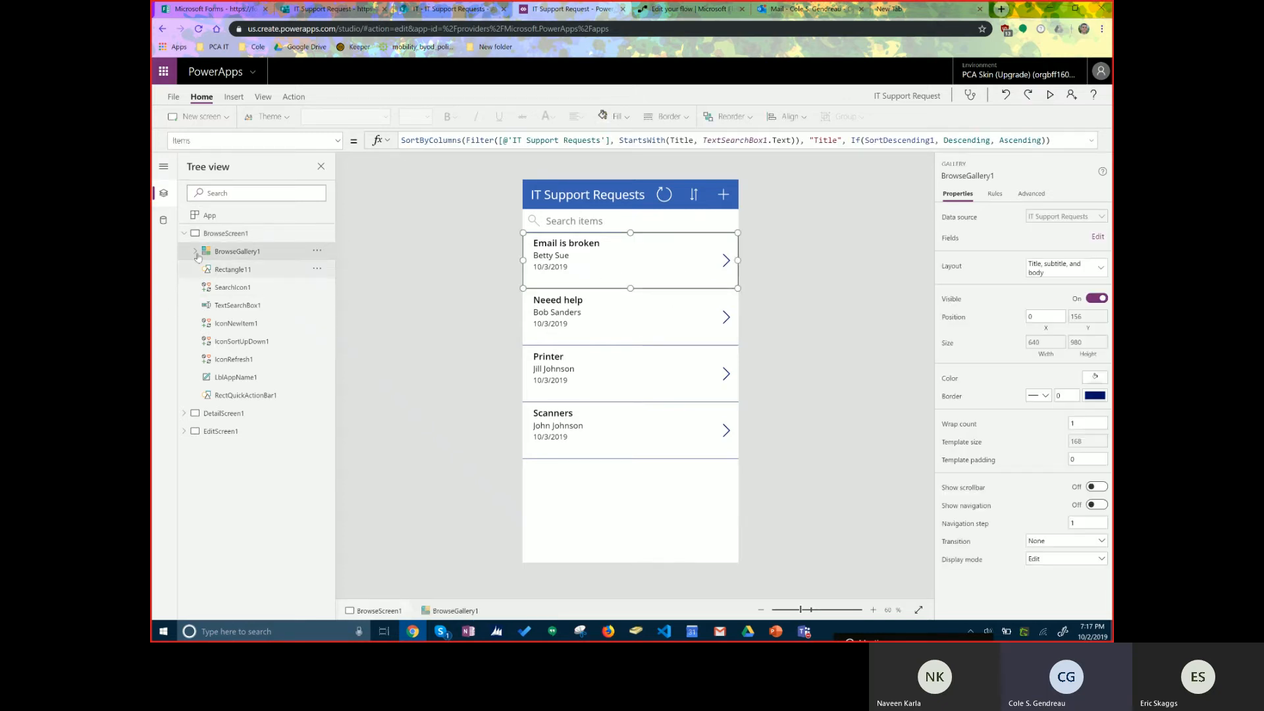
left_click(195, 251)
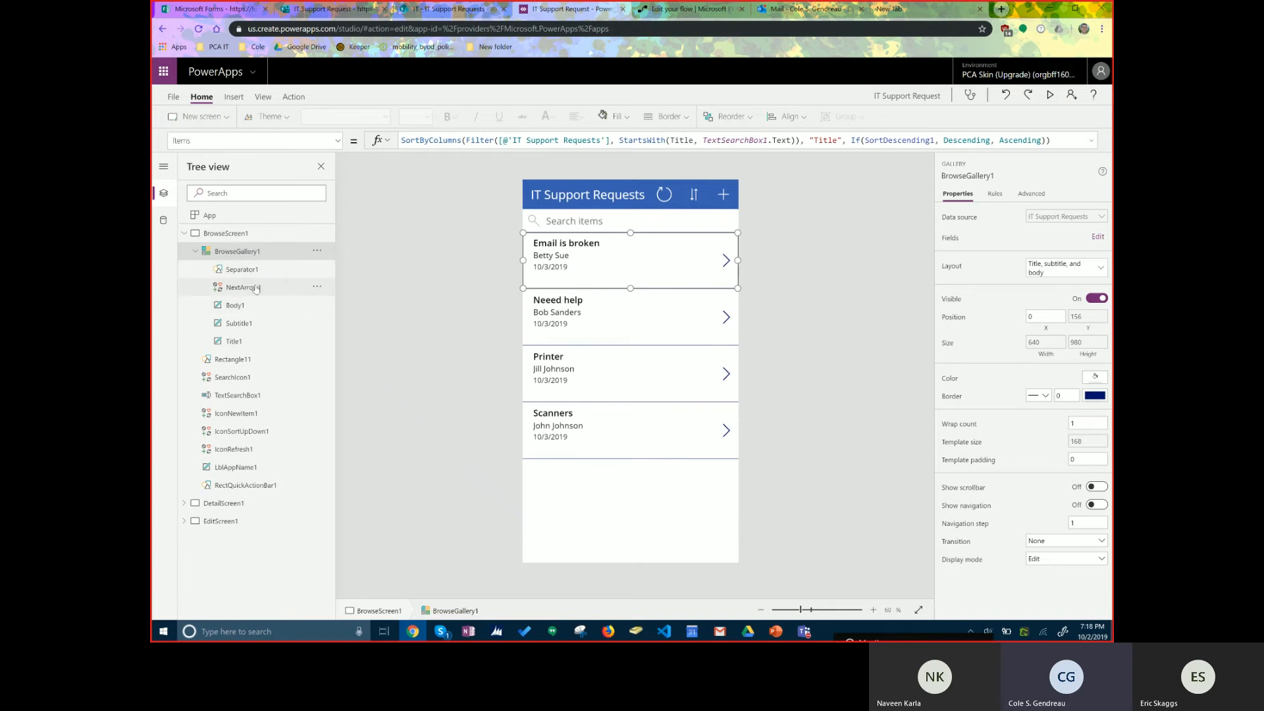
left_click(245, 258)
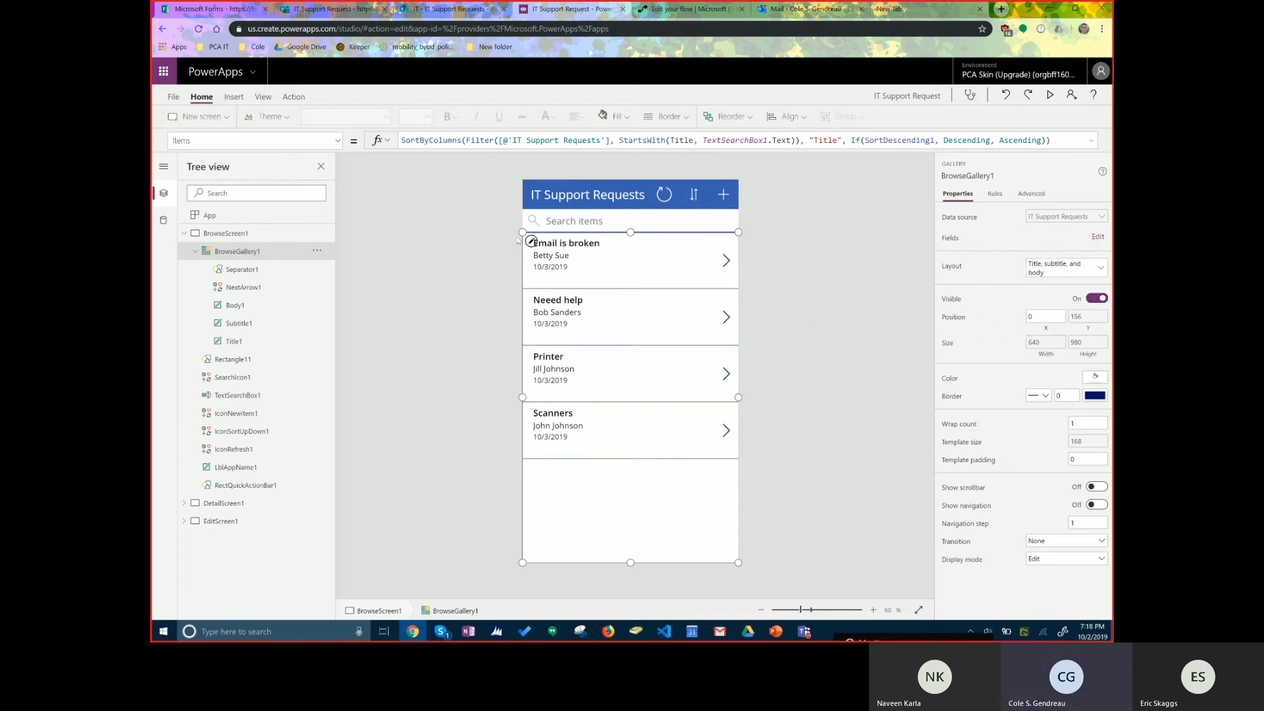
- Switch the gallery to its Visible property and toggle it Off, then back On
left_click(338, 141)
scroll(245, 285, "up", 2)
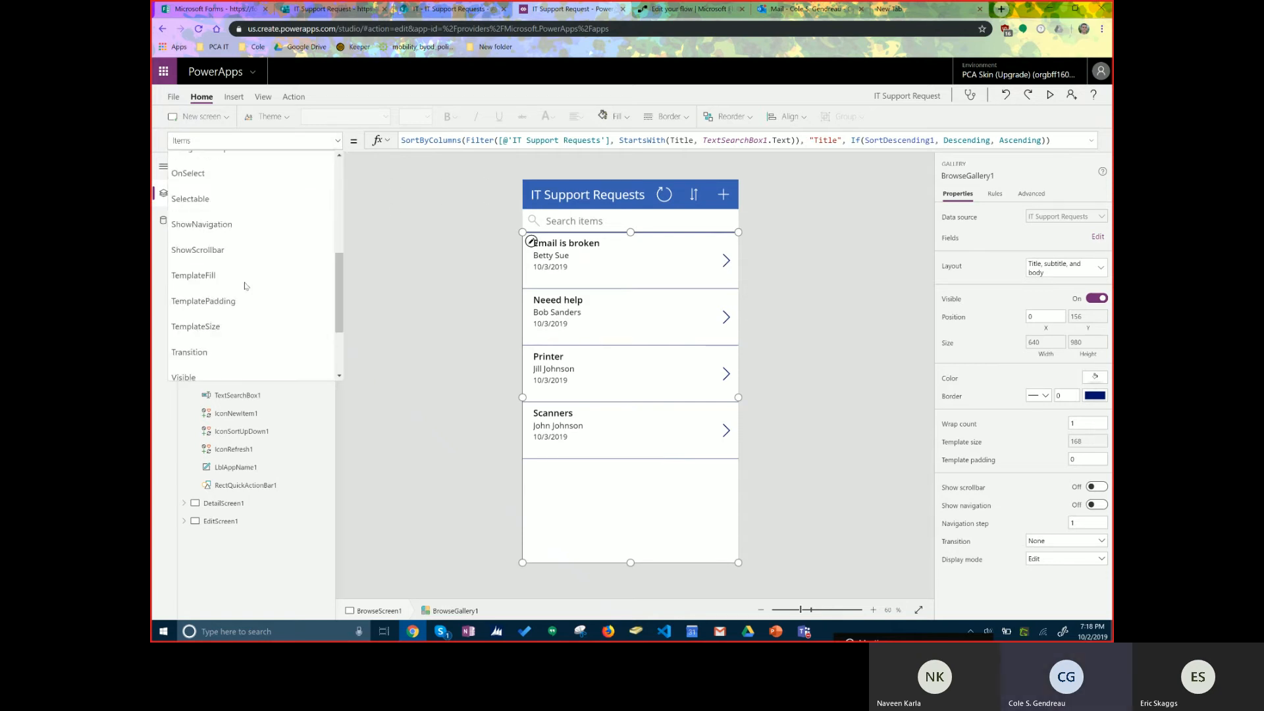
left_click(250, 141)
key("BackSpace")
key("BackSpace")
key("BackSpace")
key("BackSpace")
key("BackSpace")
type("Vis")
left_click(278, 143)
key("Return")
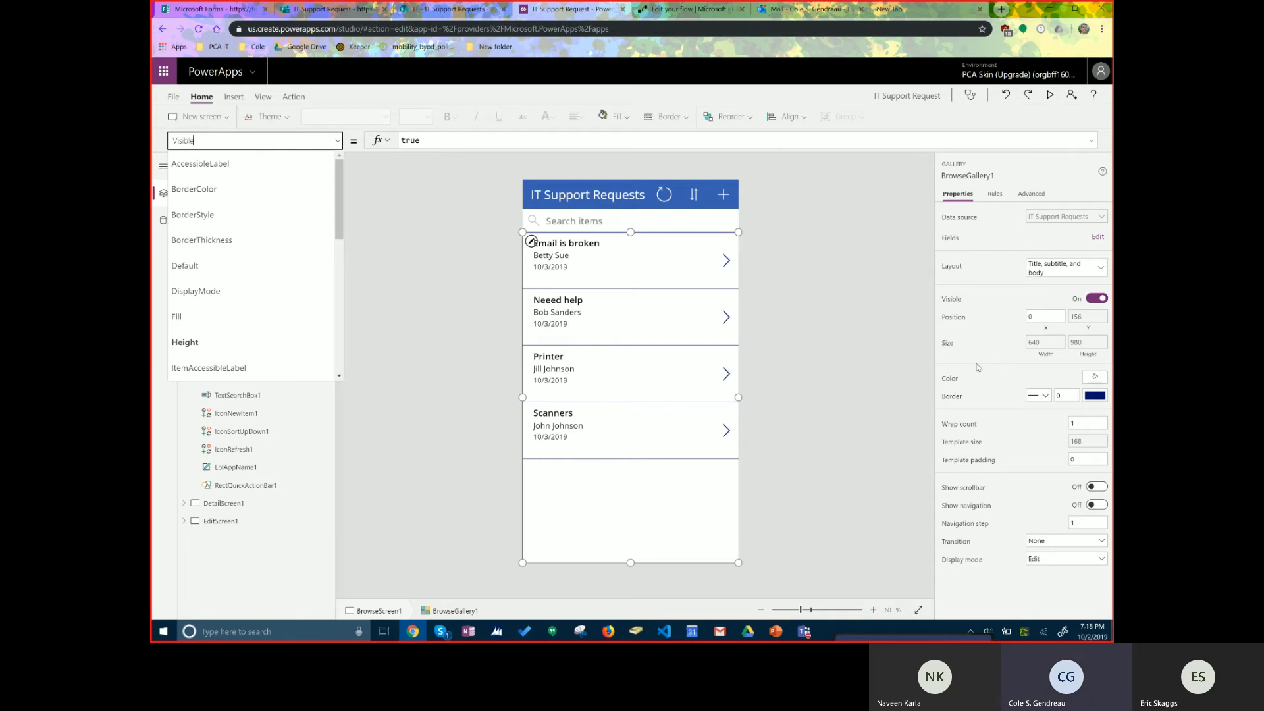
left_click(1097, 300)
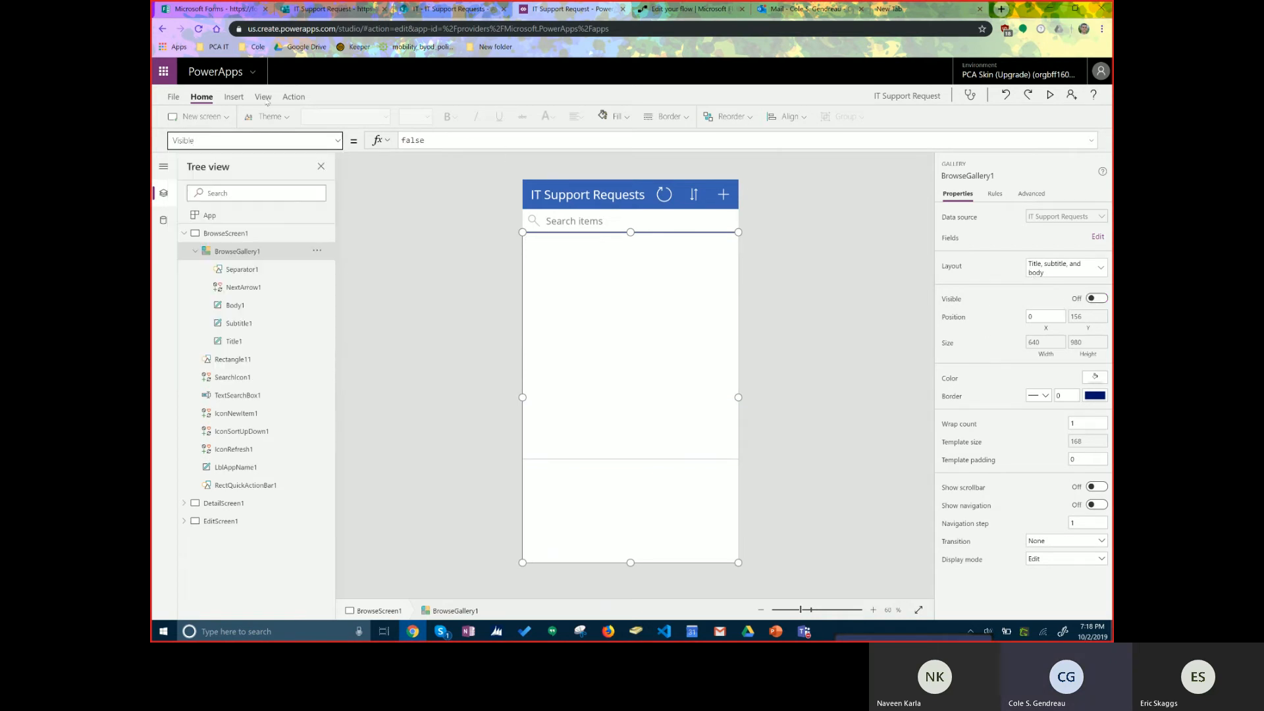
left_click(1097, 298)
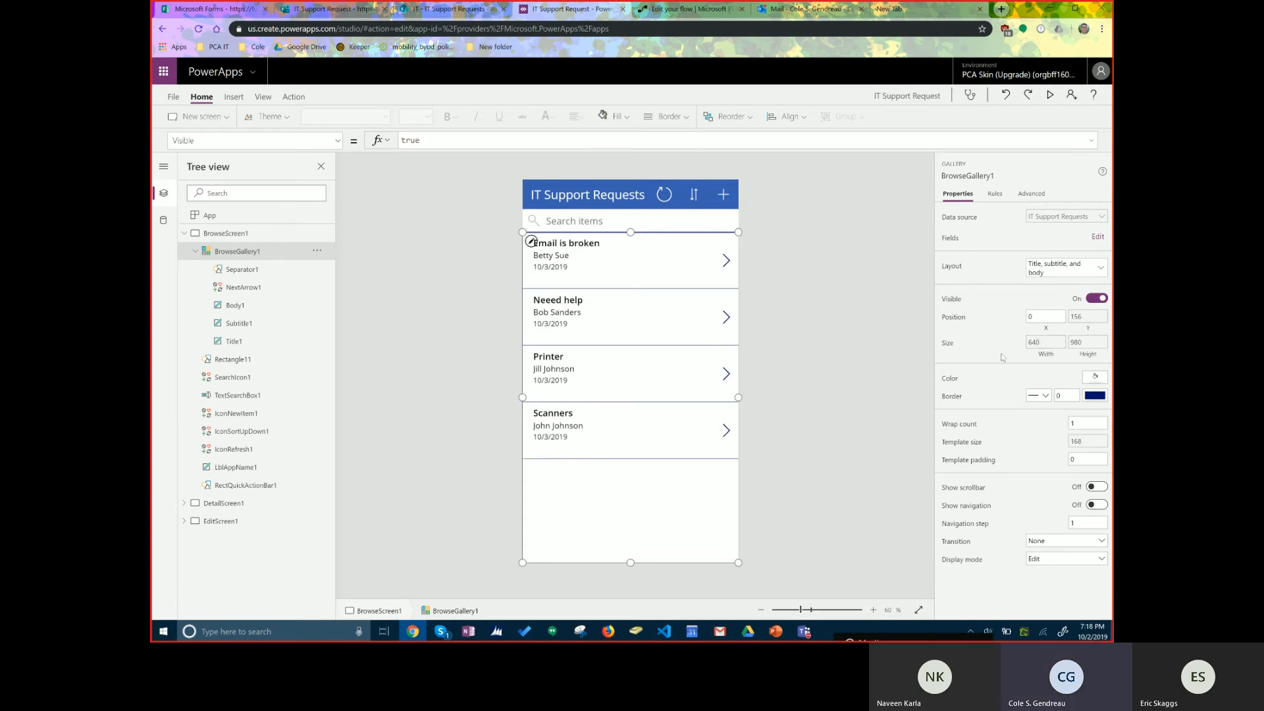
- Select IconRefresh1, then the screen, and bring up the Insert ribbon
left_click(337, 140)
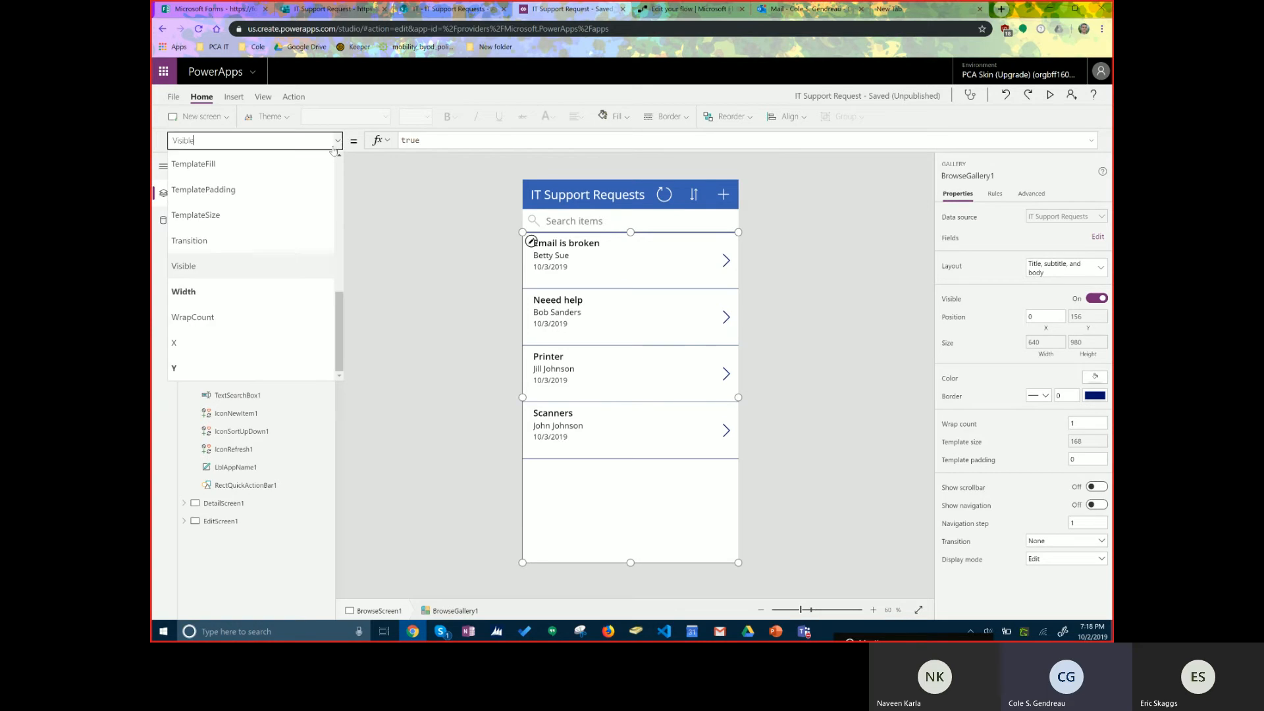
left_click(481, 250)
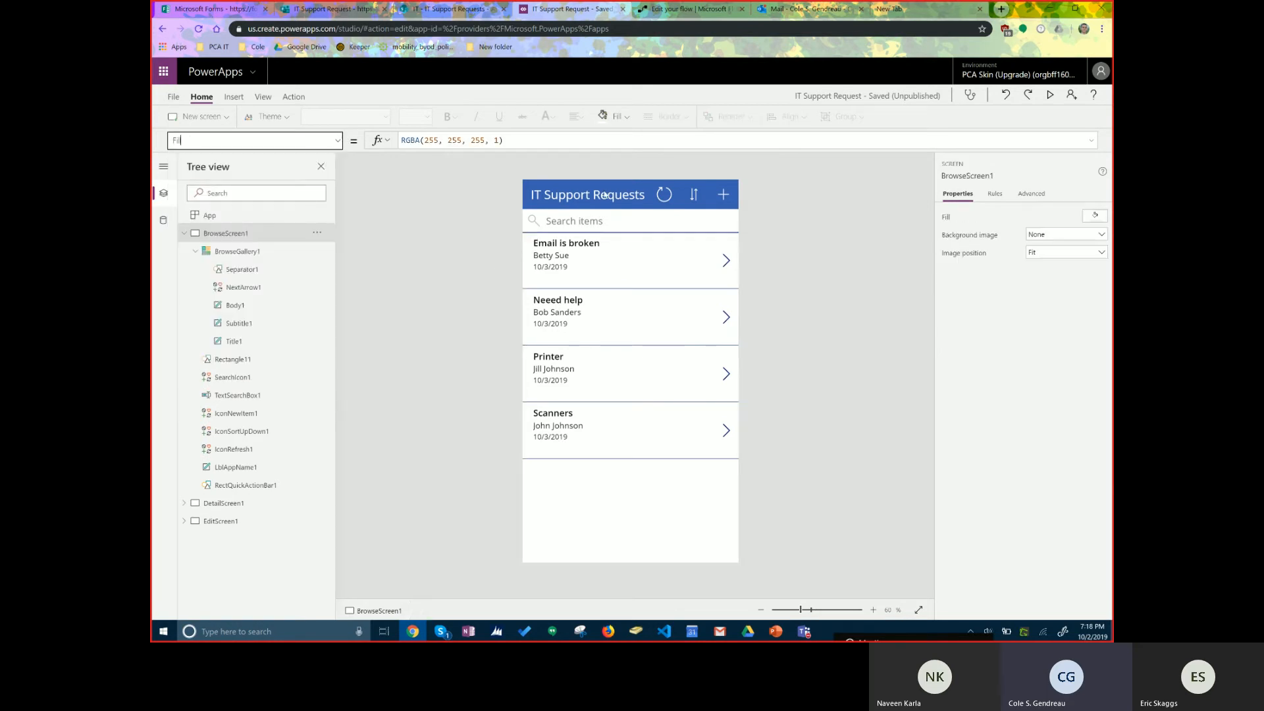
left_click(663, 196)
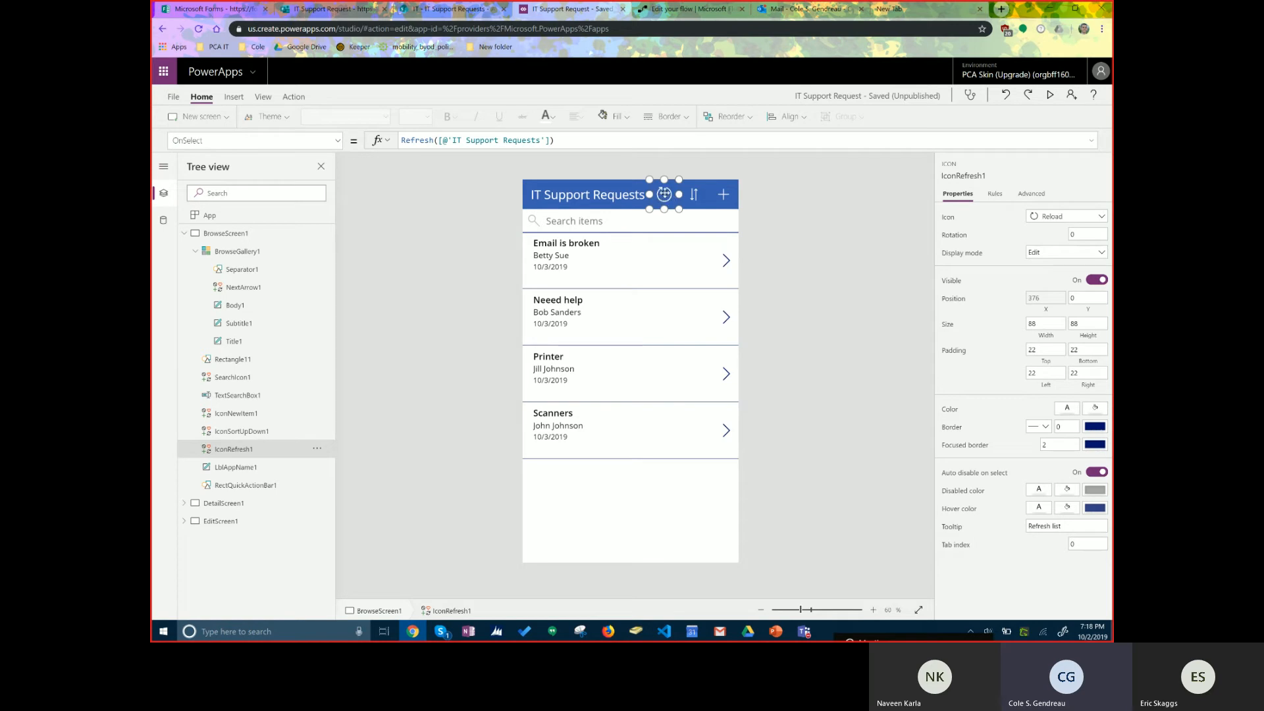
left_click(433, 233)
left_click(233, 96)
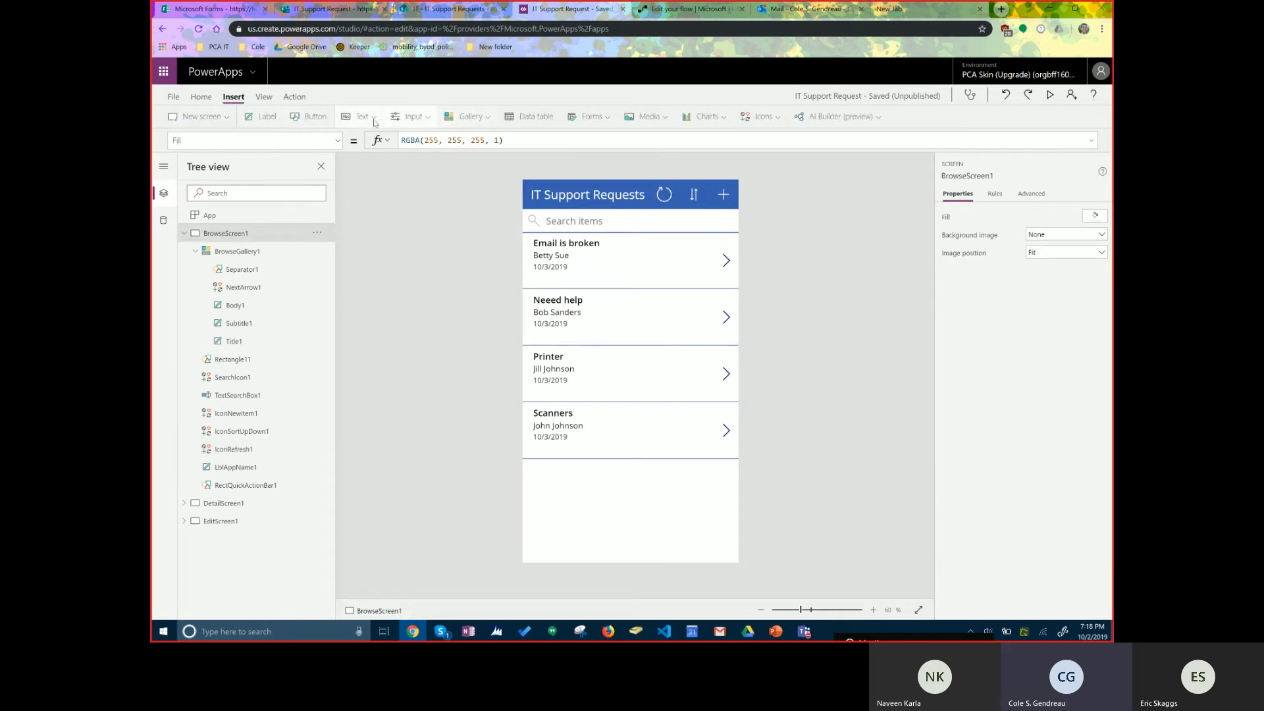
- Insert a check icon below the gallery and set its Color to Red
left_click(640, 121)
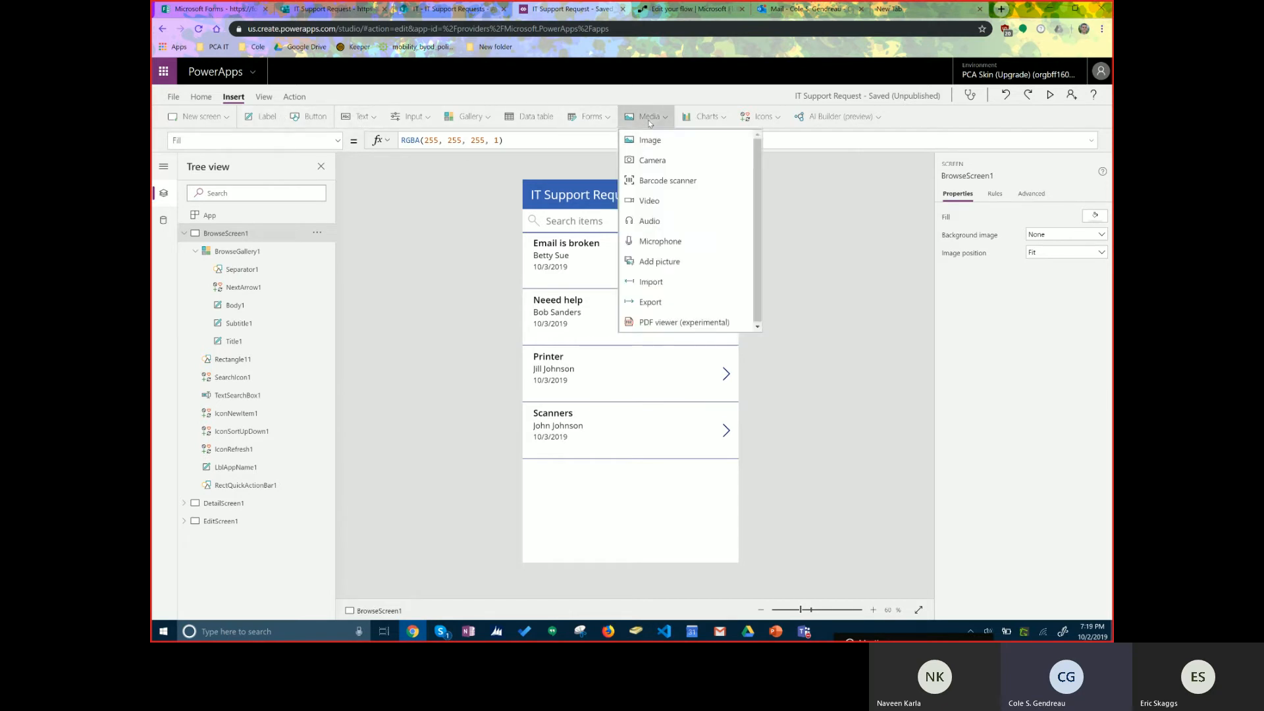
left_click(757, 118)
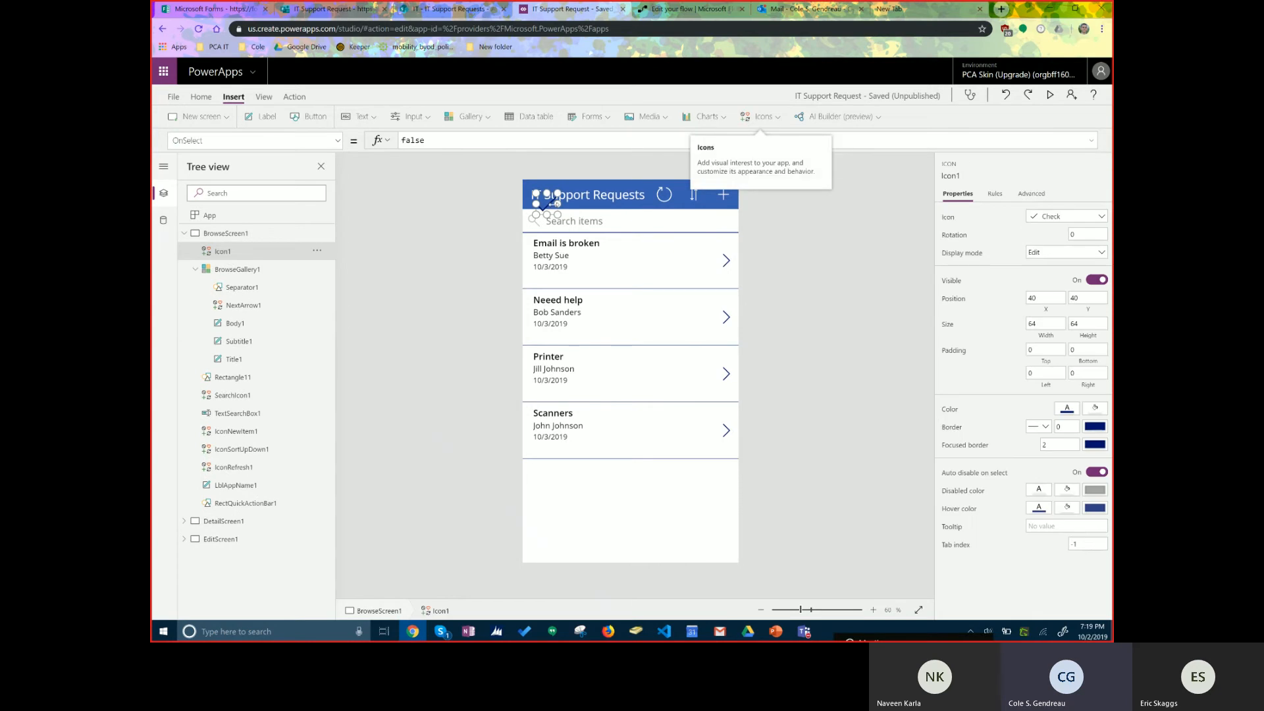
left_click_drag(545, 203, 628, 508)
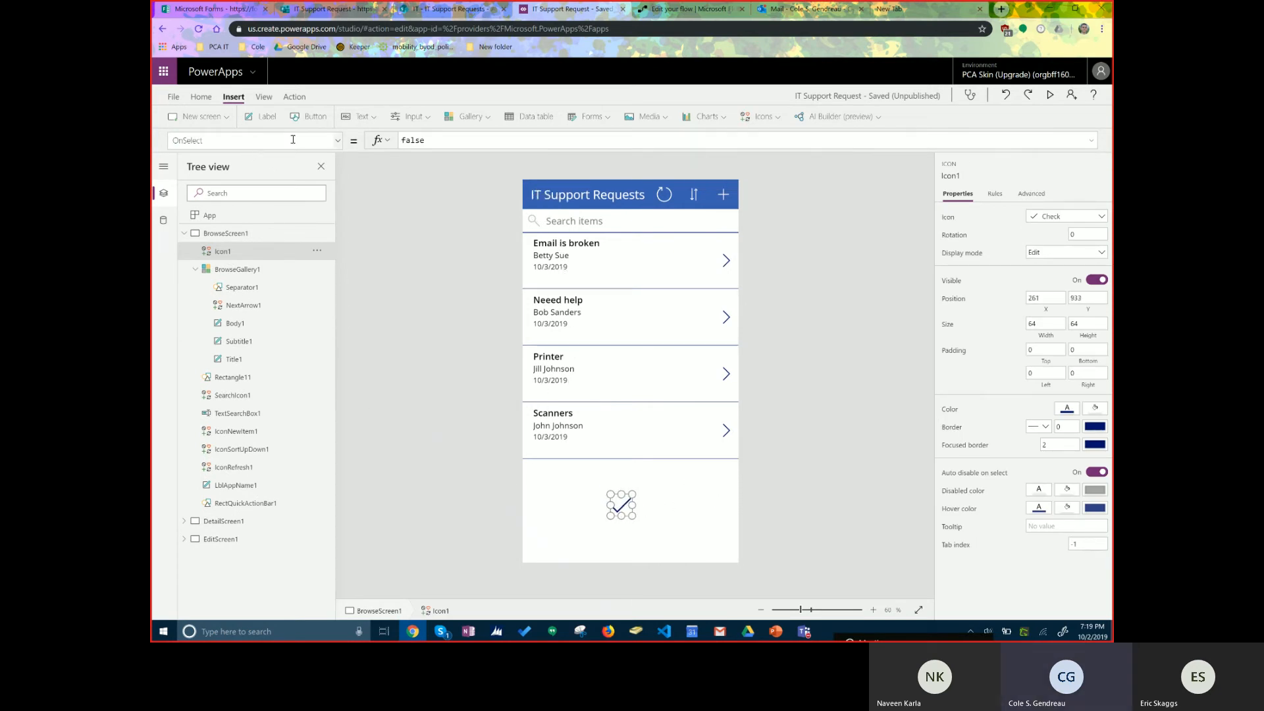
left_click(337, 140)
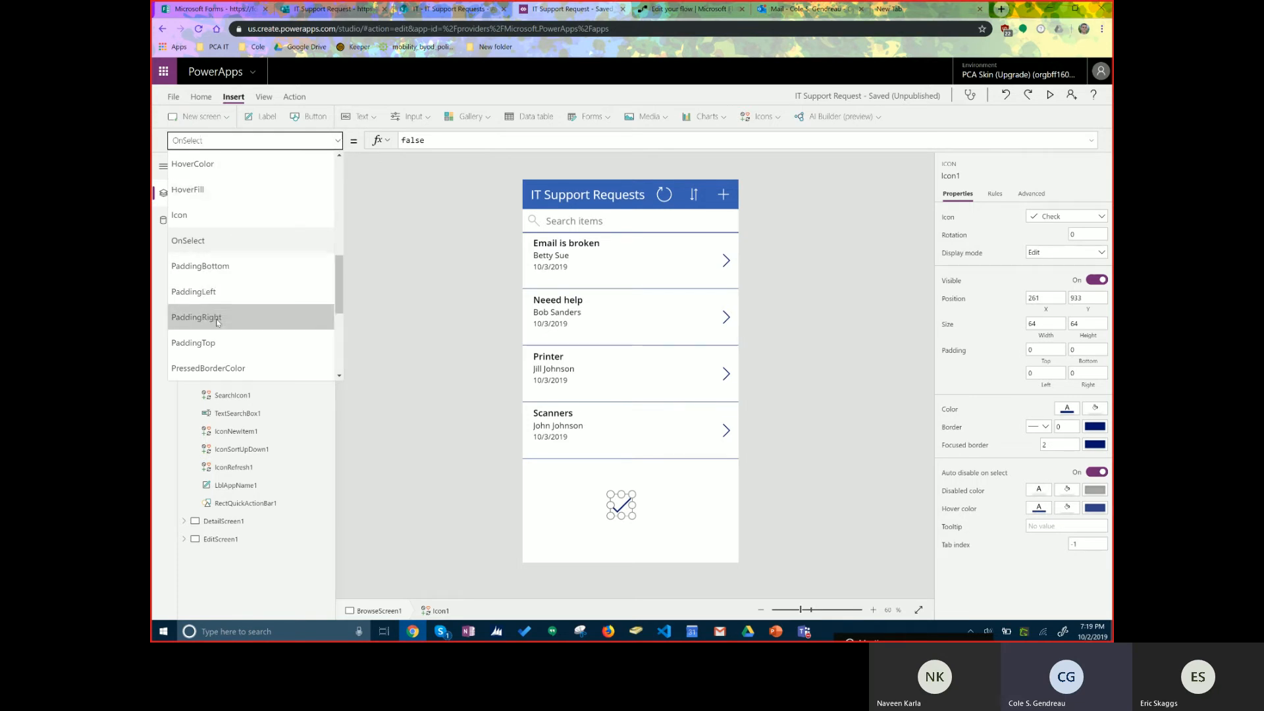
scroll(224, 288, "down", 2)
scroll(212, 279, "up", 3)
scroll(213, 279, "up", 3)
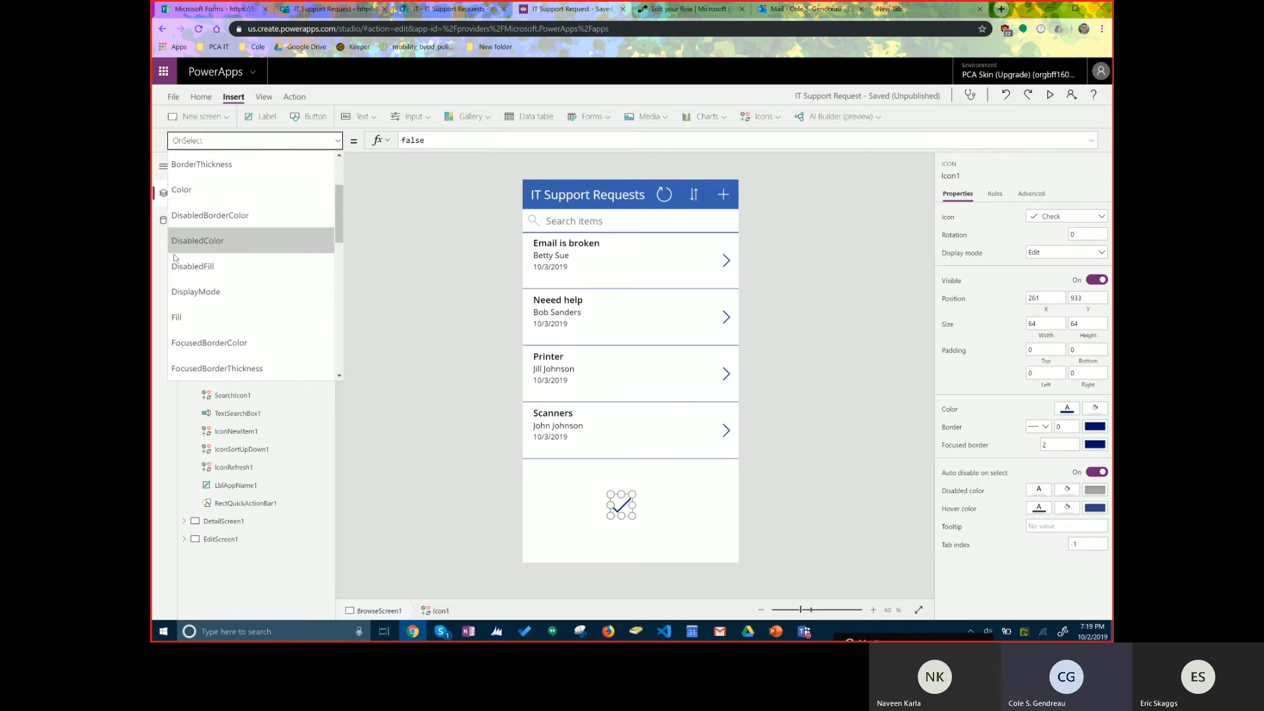
left_click(212, 196)
left_click_drag(504, 141, 353, 144)
type("Red")
left_click(404, 262)
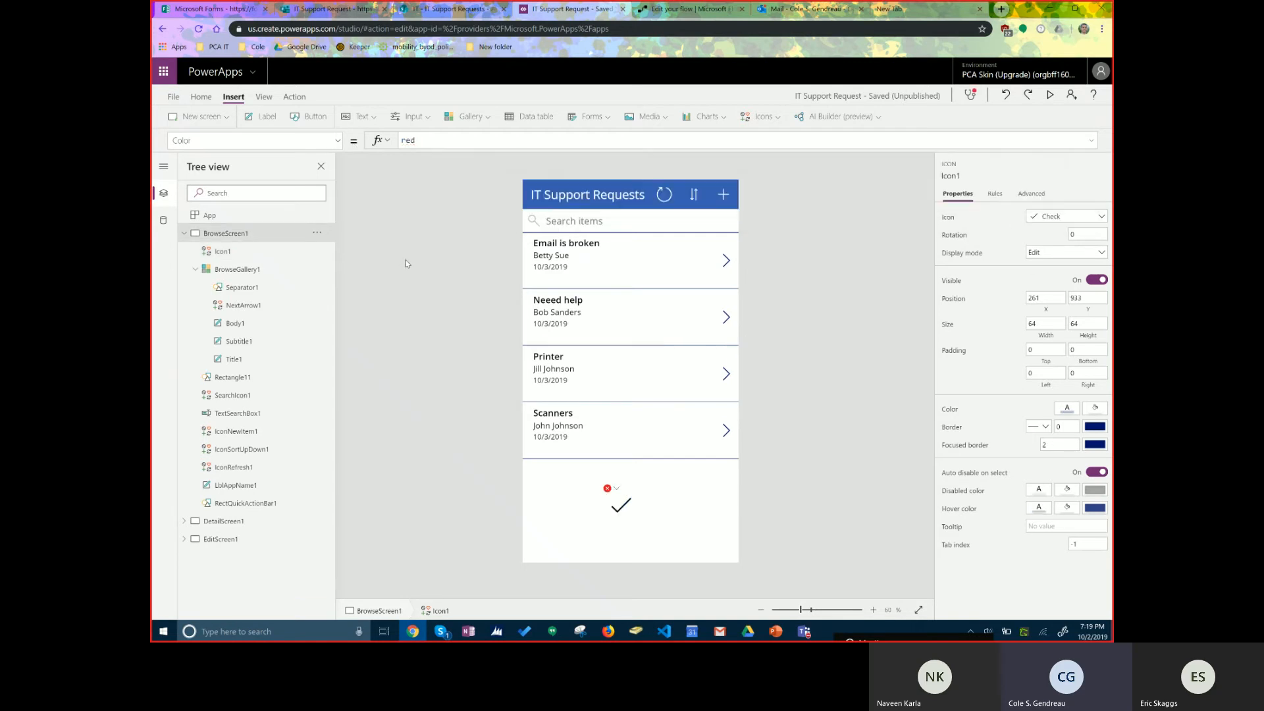
left_click(620, 505)
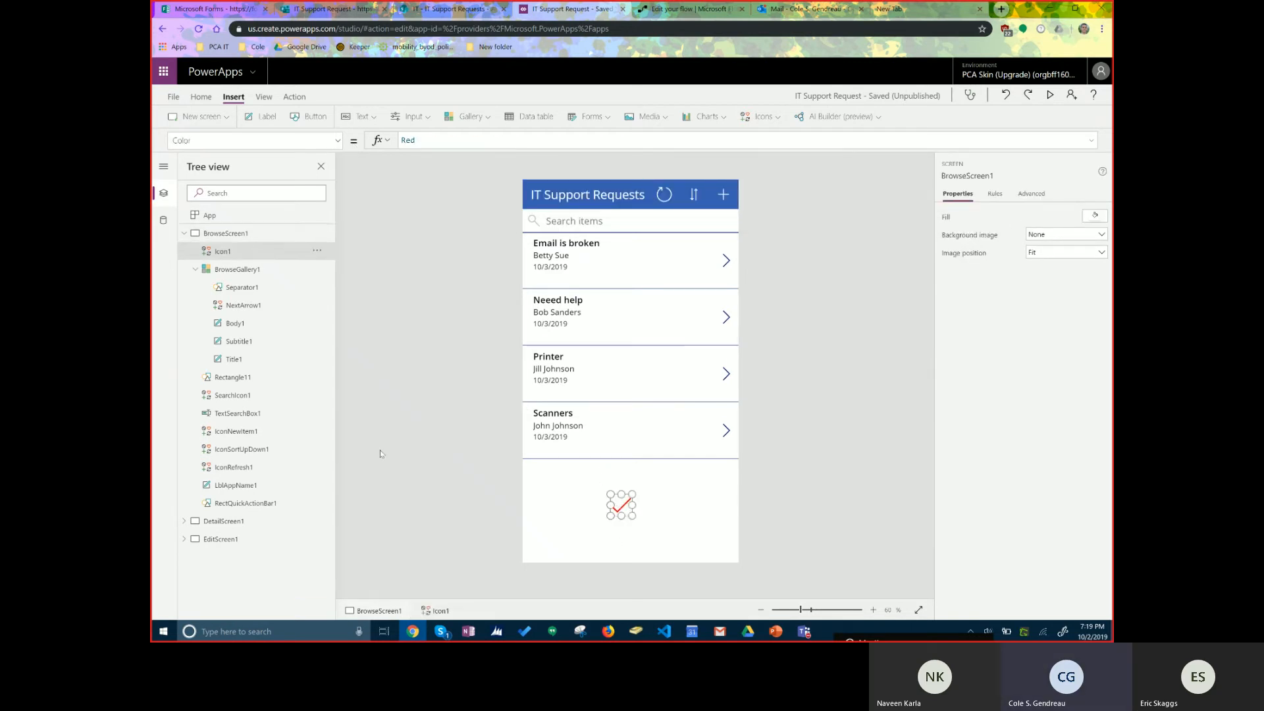
- Try a Filter formula on IT Support Requests in the icon's OnSelect, then clear it
left_click(336, 140)
scroll(241, 294, "down", 3)
scroll(240, 295, "down", 1)
left_click(241, 296)
left_click(437, 143)
left_click_drag(436, 142, 381, 143)
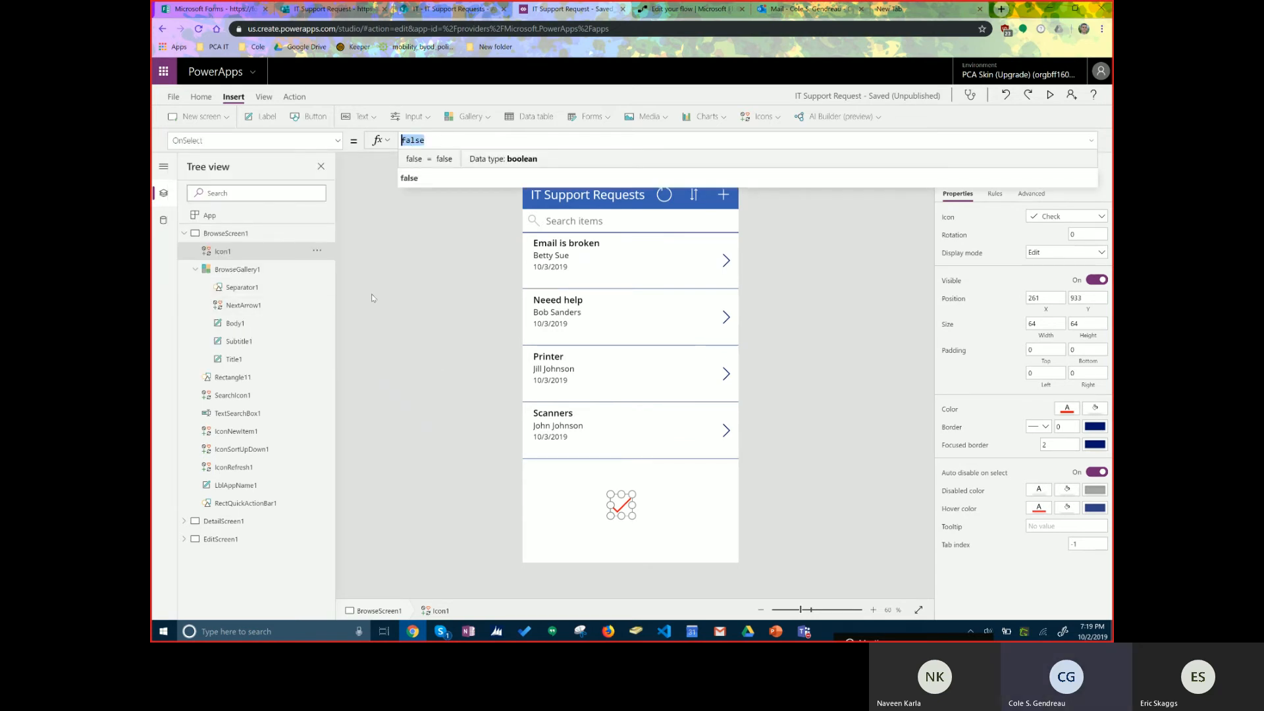
type("[@Filter]")
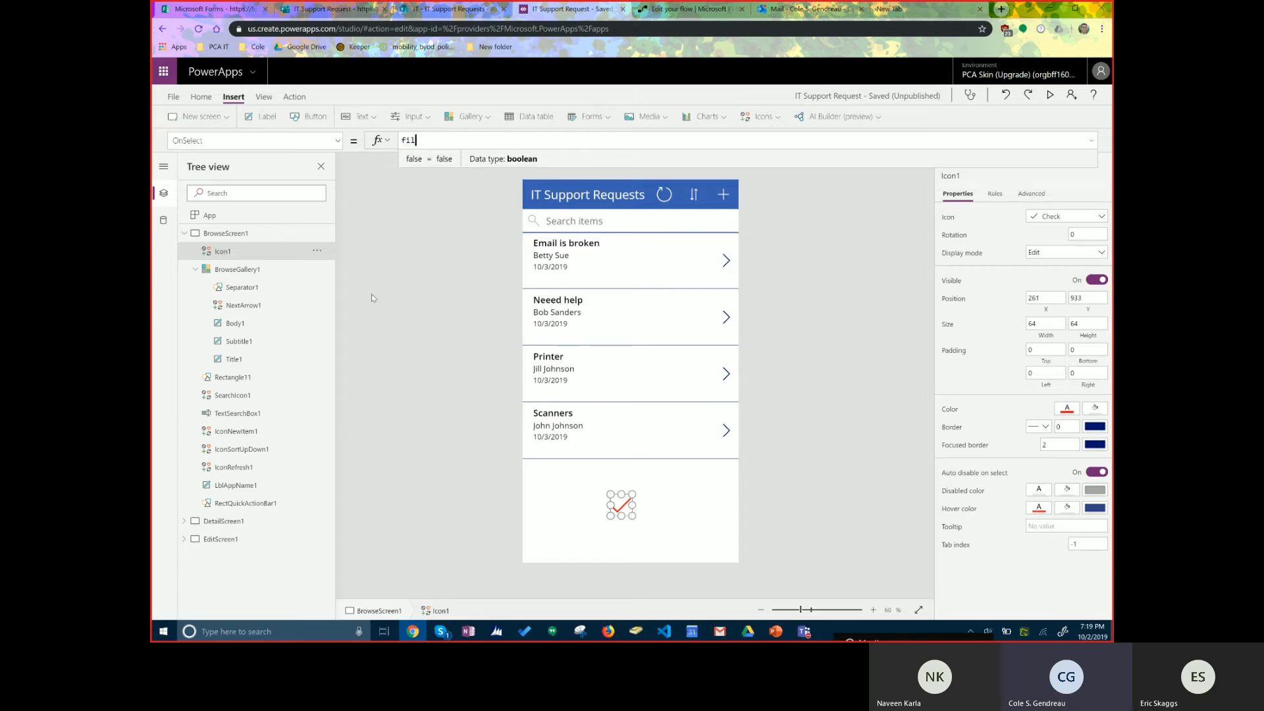
key("BackSpace")
key("BackSpace")
key("BackSpace")
key("BackSpace")
key("BackSpace")
key("BackSpace")
key("BackSpace")
key("BackSpace")
key("BackSpace")
type("fil")
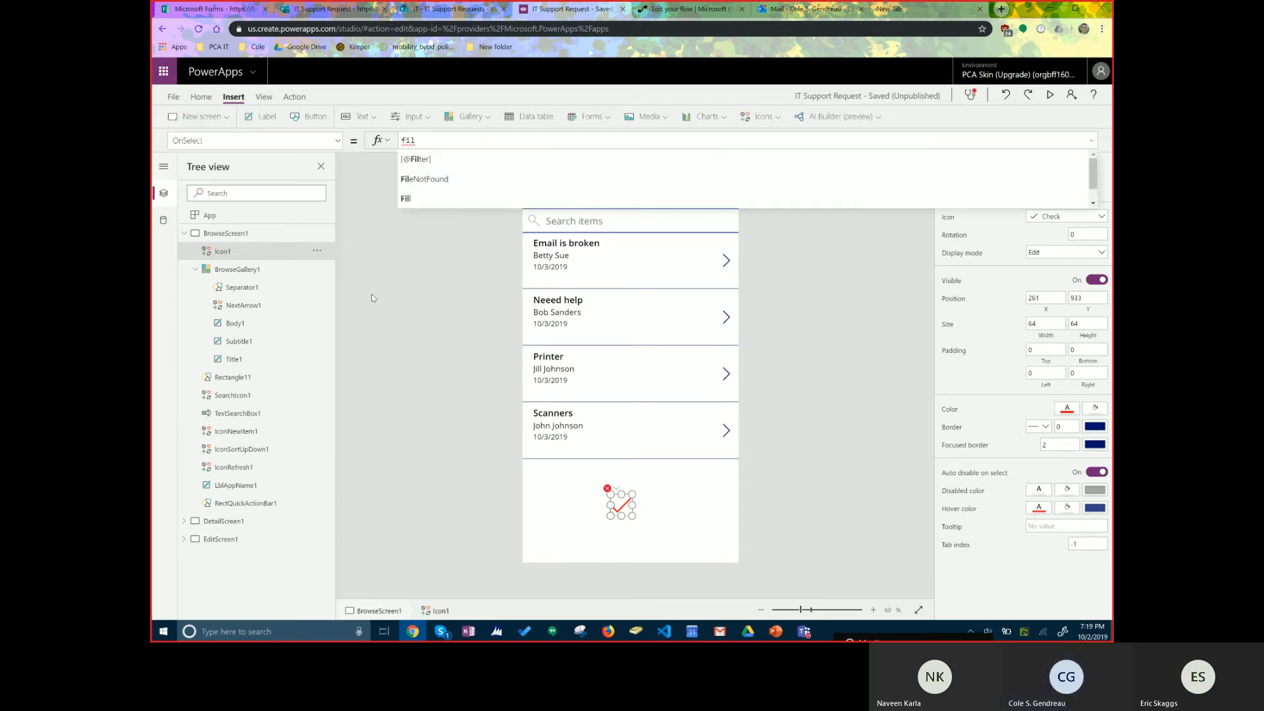
type("ter")
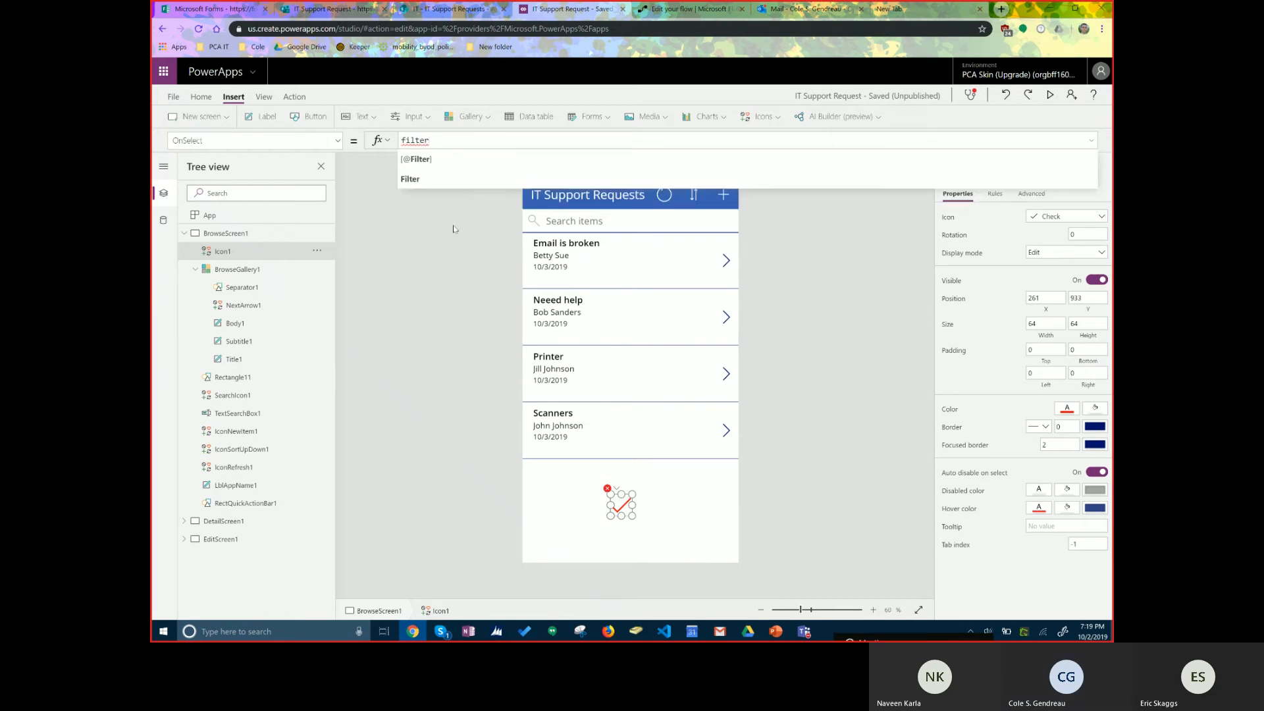
type("(")
left_click(435, 182)
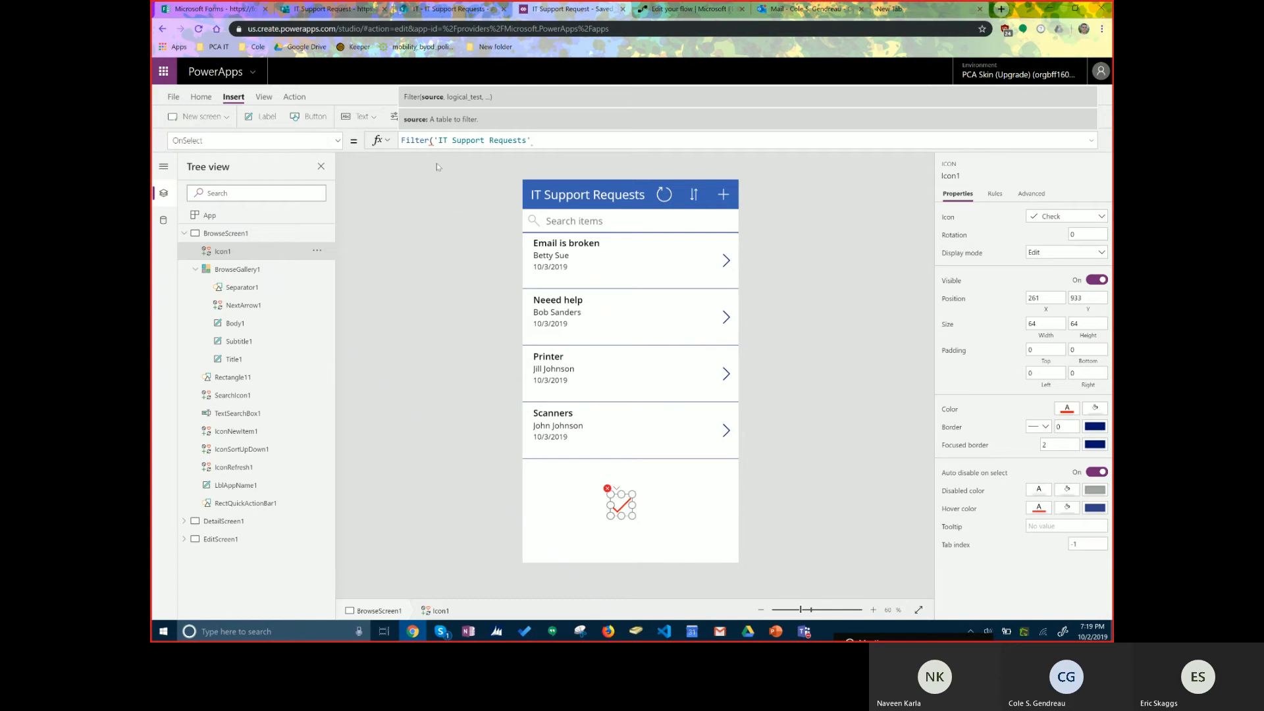
key("ctrl+a")
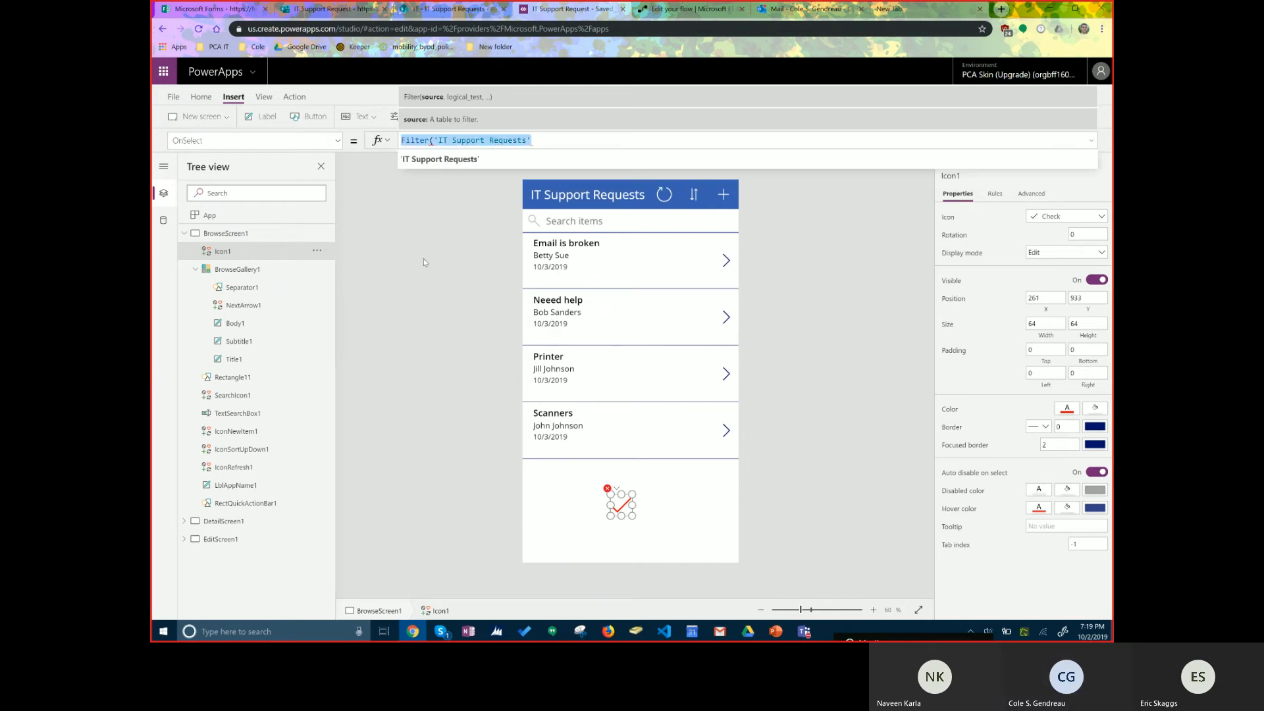
key("BackSpace")
- Delete the check-mark icon, collapse BrowseScreen1, and go back to the SharePoint list
left_click(491, 240)
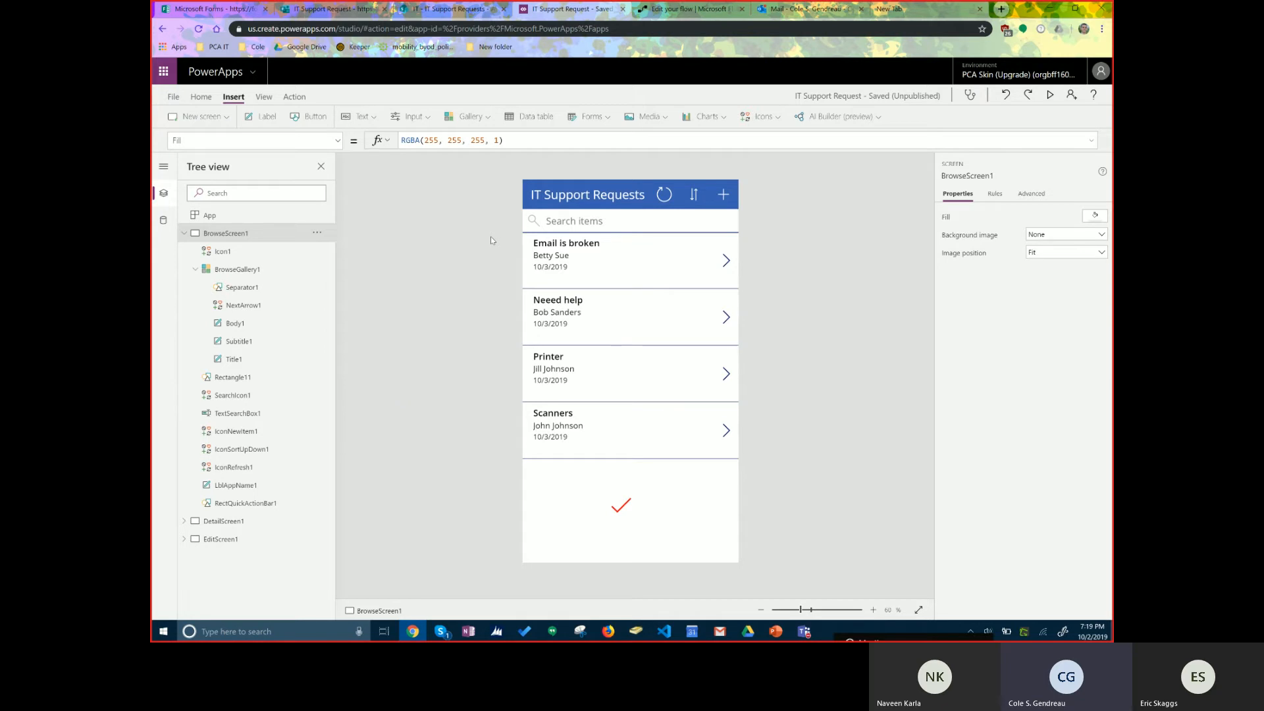
left_click(626, 512)
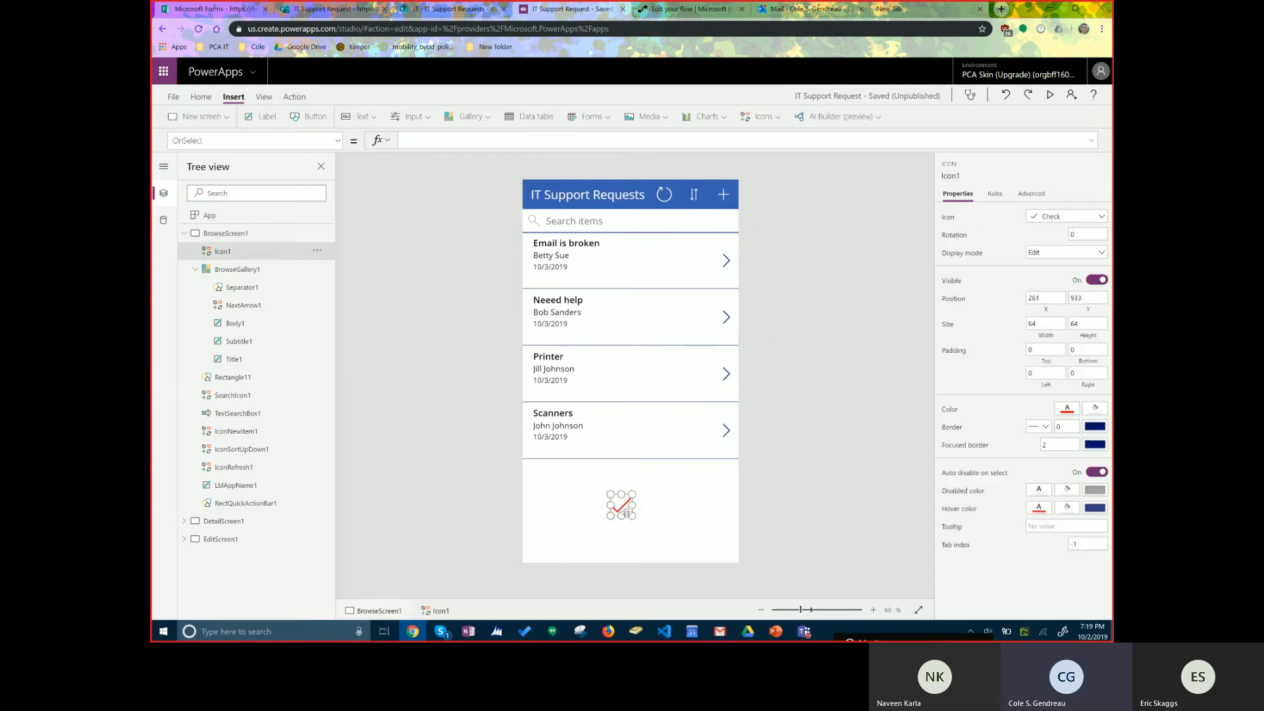
key("Delete")
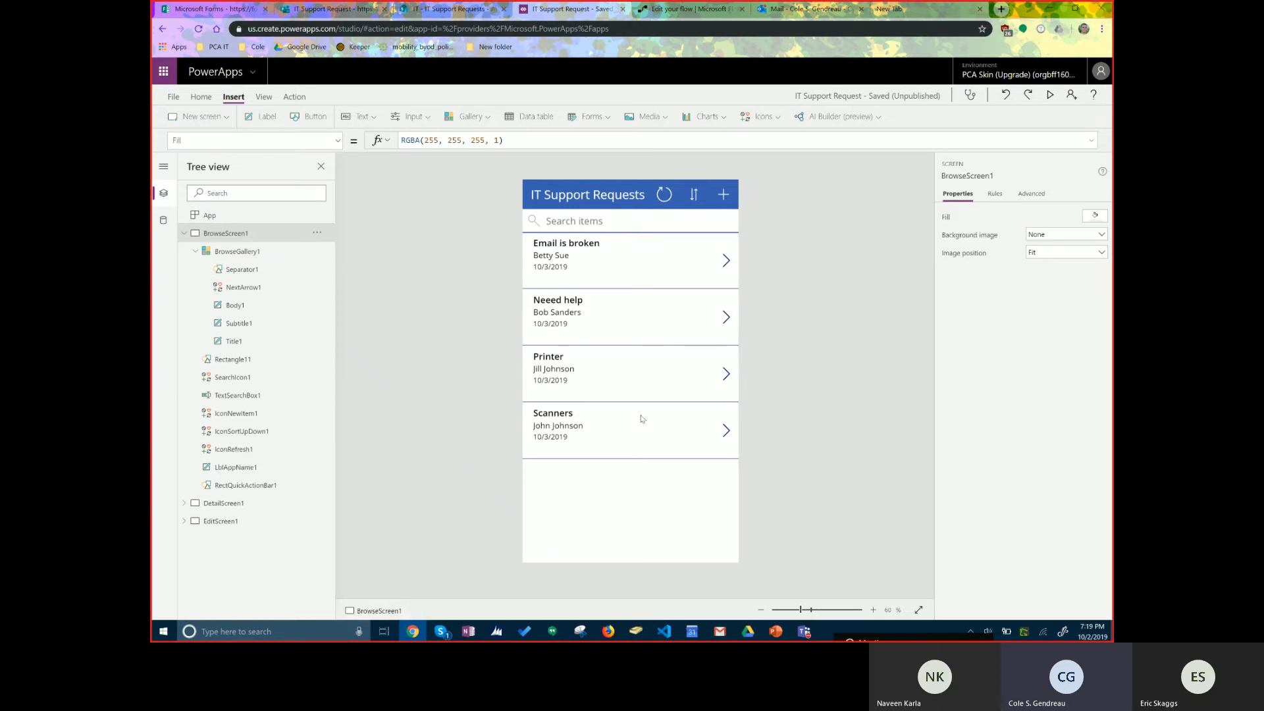
left_click(245, 252)
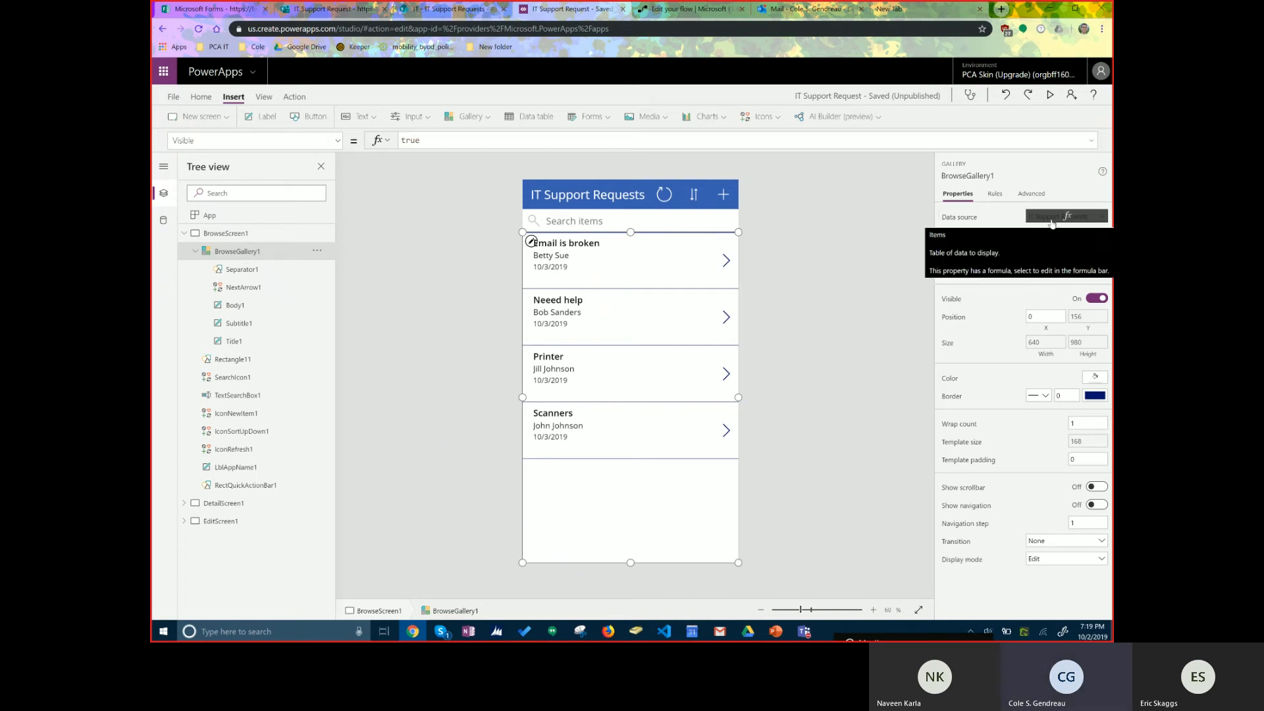
left_click(337, 140)
left_click_drag(342, 321, 348, 201)
left_click(389, 263)
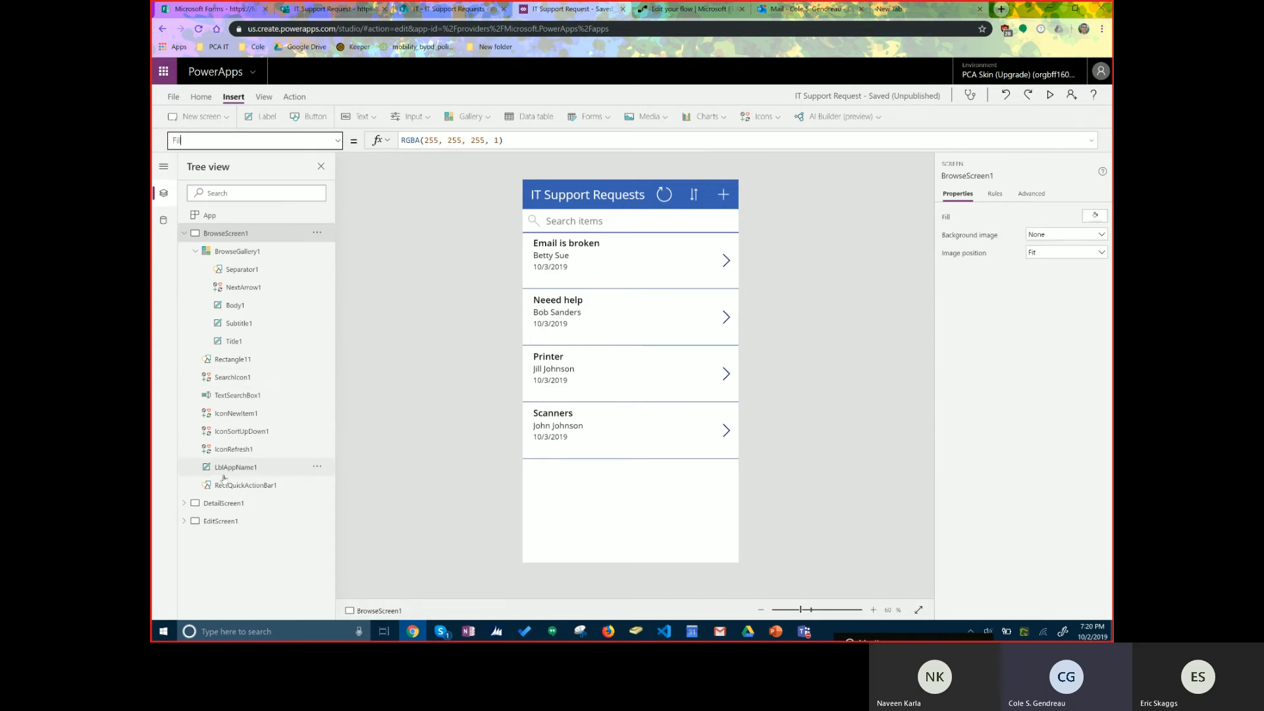
left_click(187, 234)
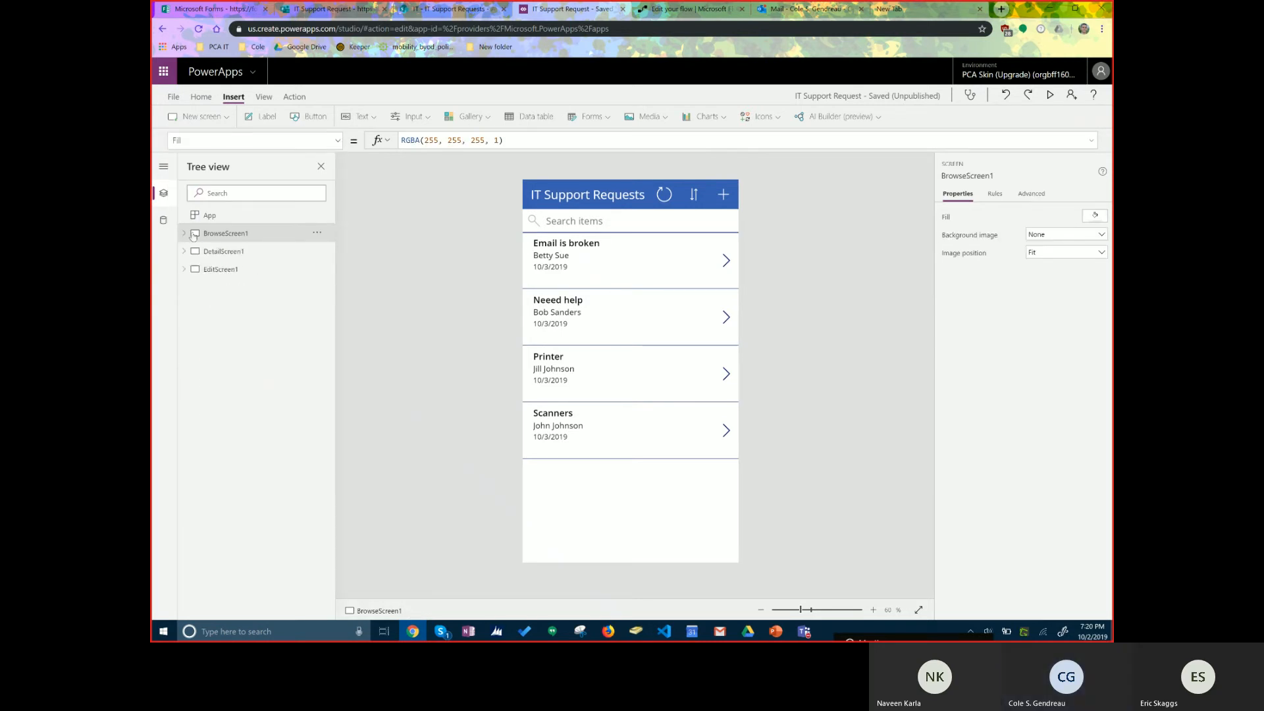
left_click(428, 9)
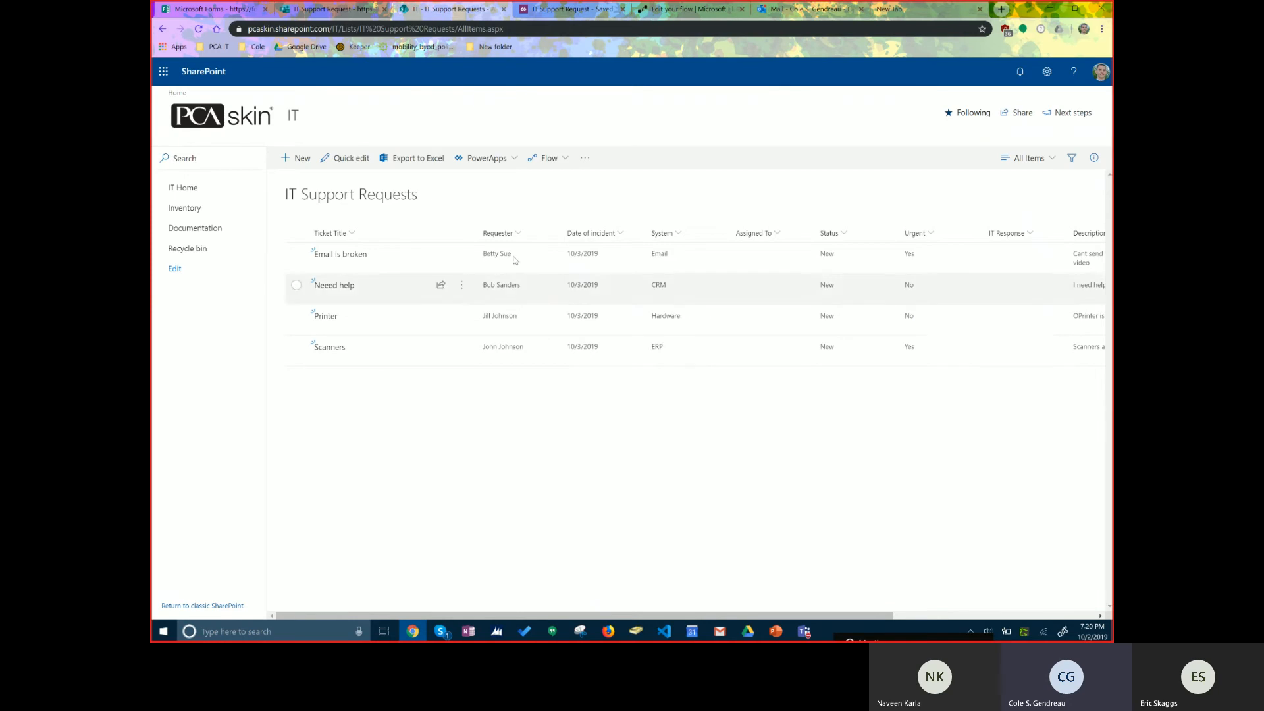
- Review the list's PowerApps options (Create an app, See all apps, Customize forms), then return to the studio
left_click(505, 160)
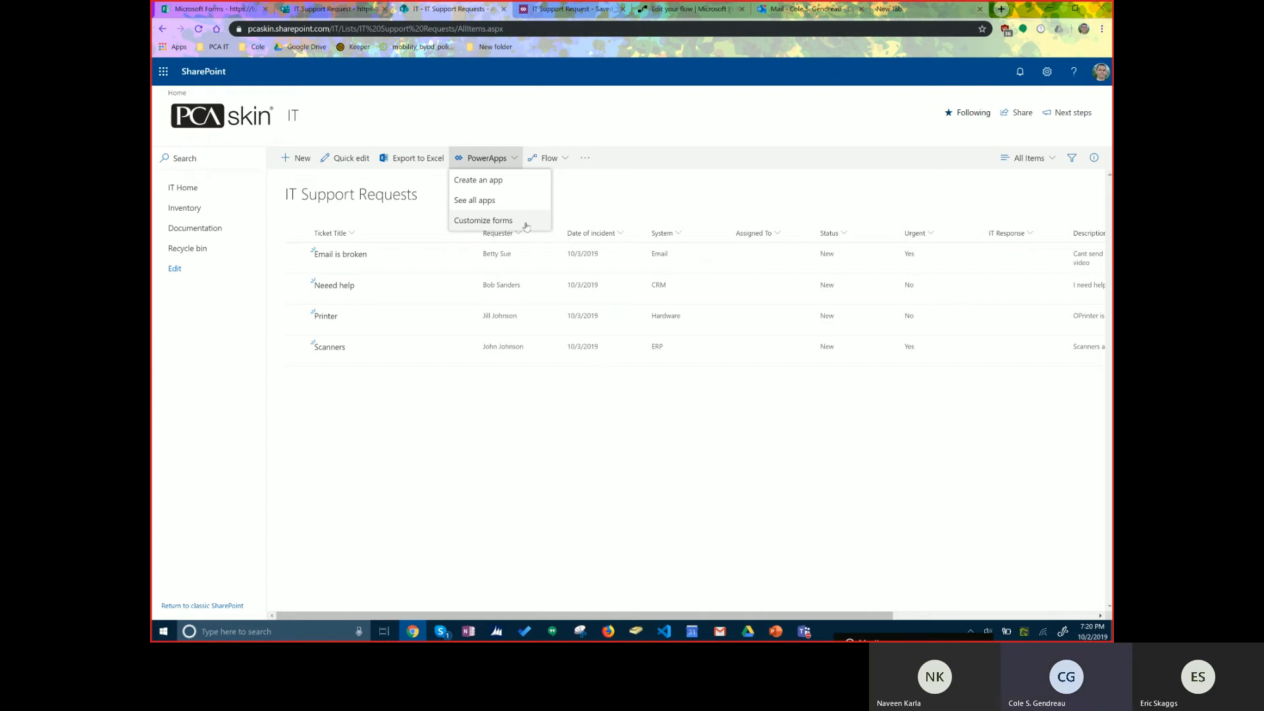
left_click(582, 192)
left_click(486, 158)
left_click(573, 9)
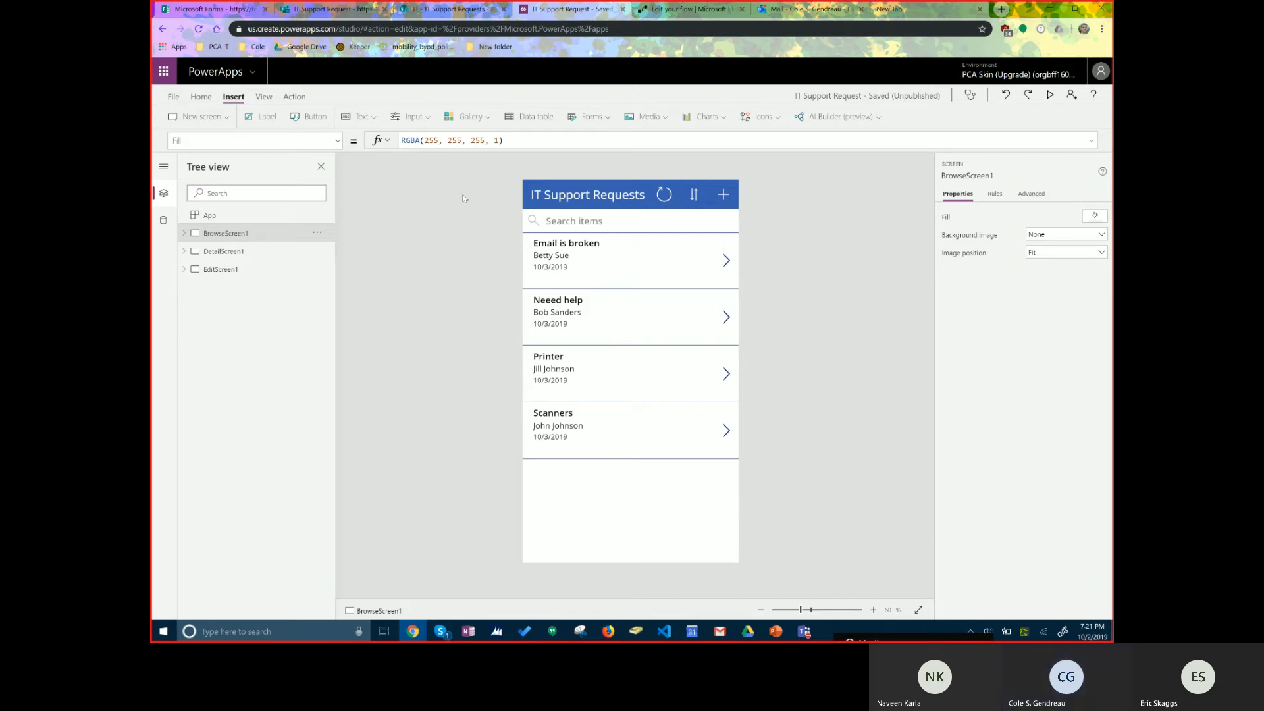
key("alt+Tab")
key("alt+Tab")
key("alt+Tab")
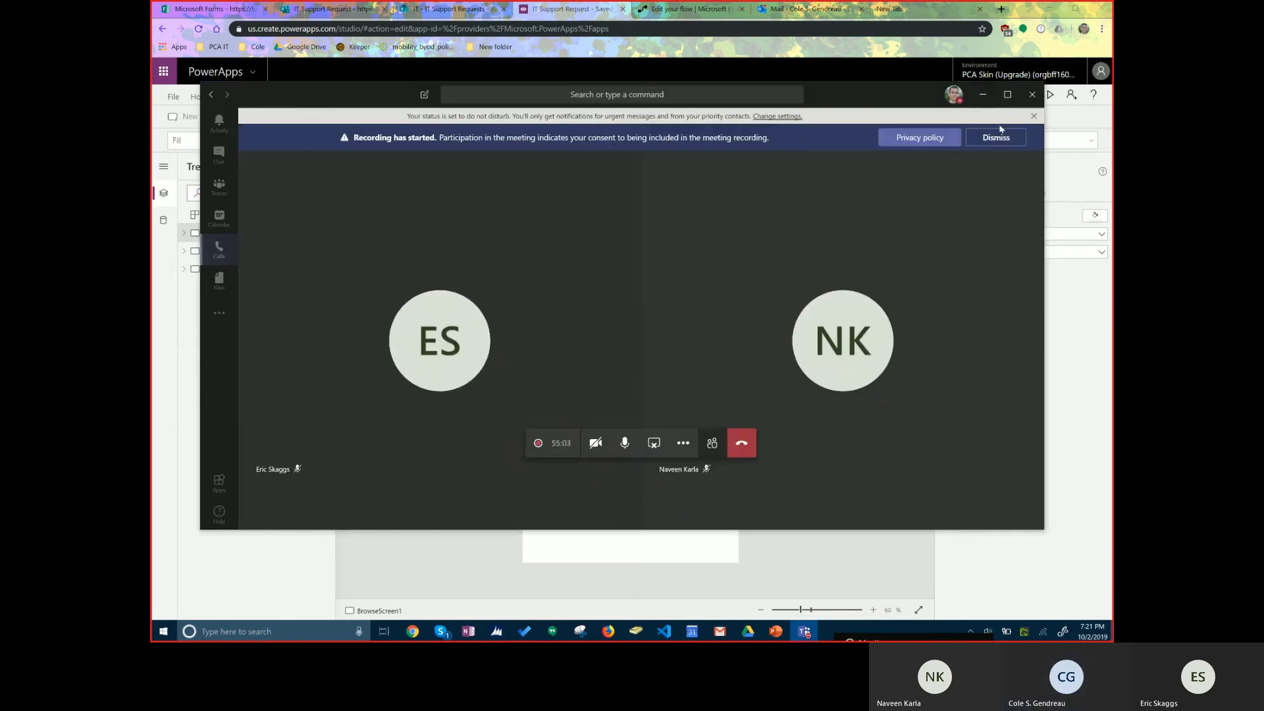
- Maximize the Teams meeting window to view the shared SharePoint Toys list
left_click(1007, 96)
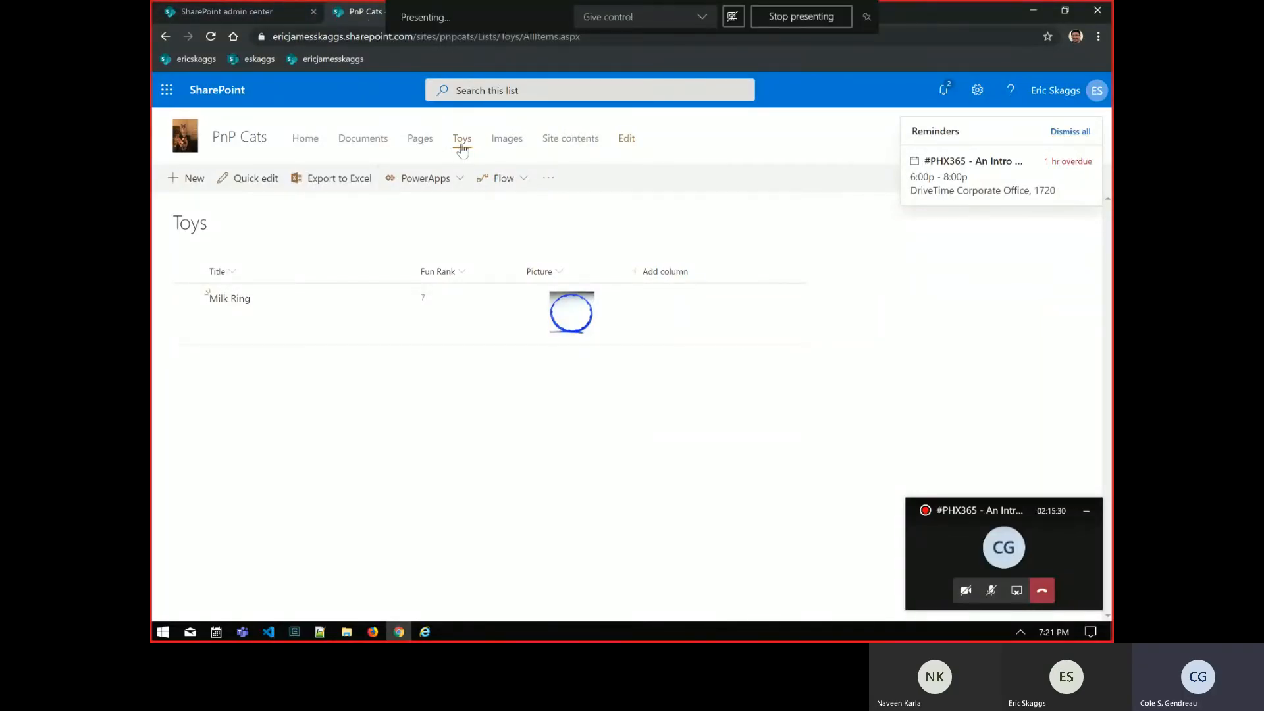
left_click(261, 142)
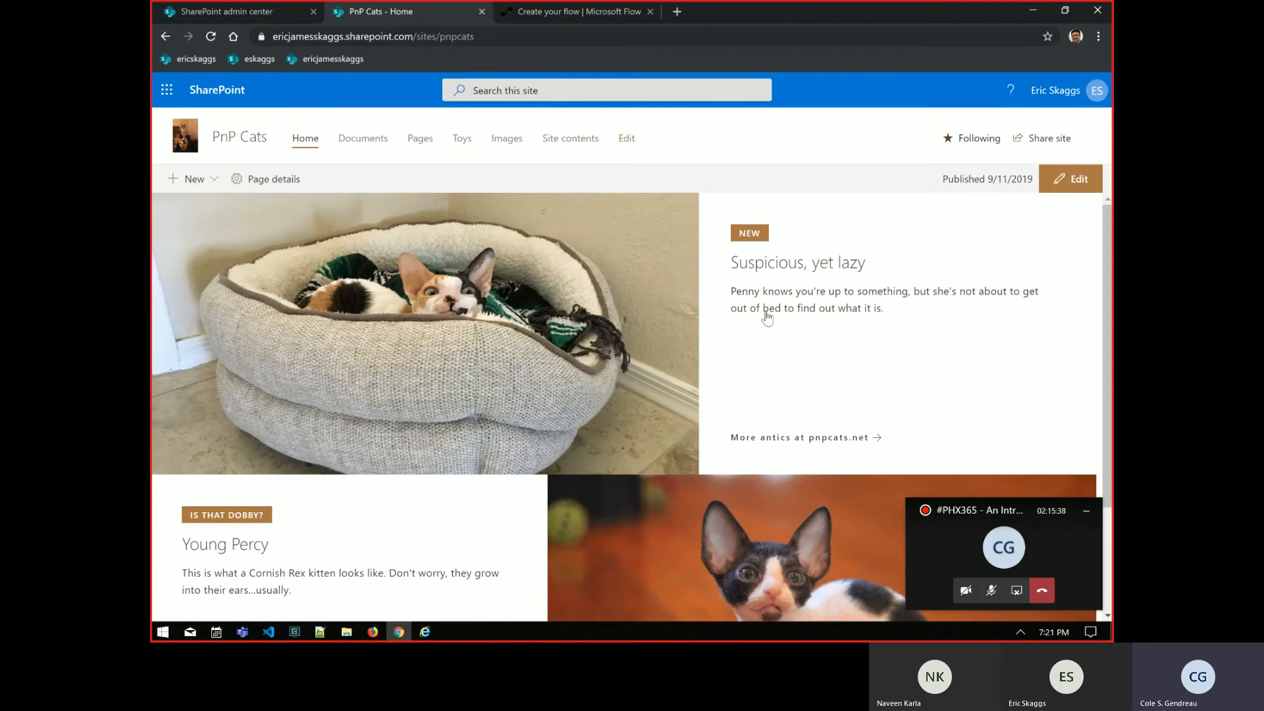
scroll(767, 330, "down", 2)
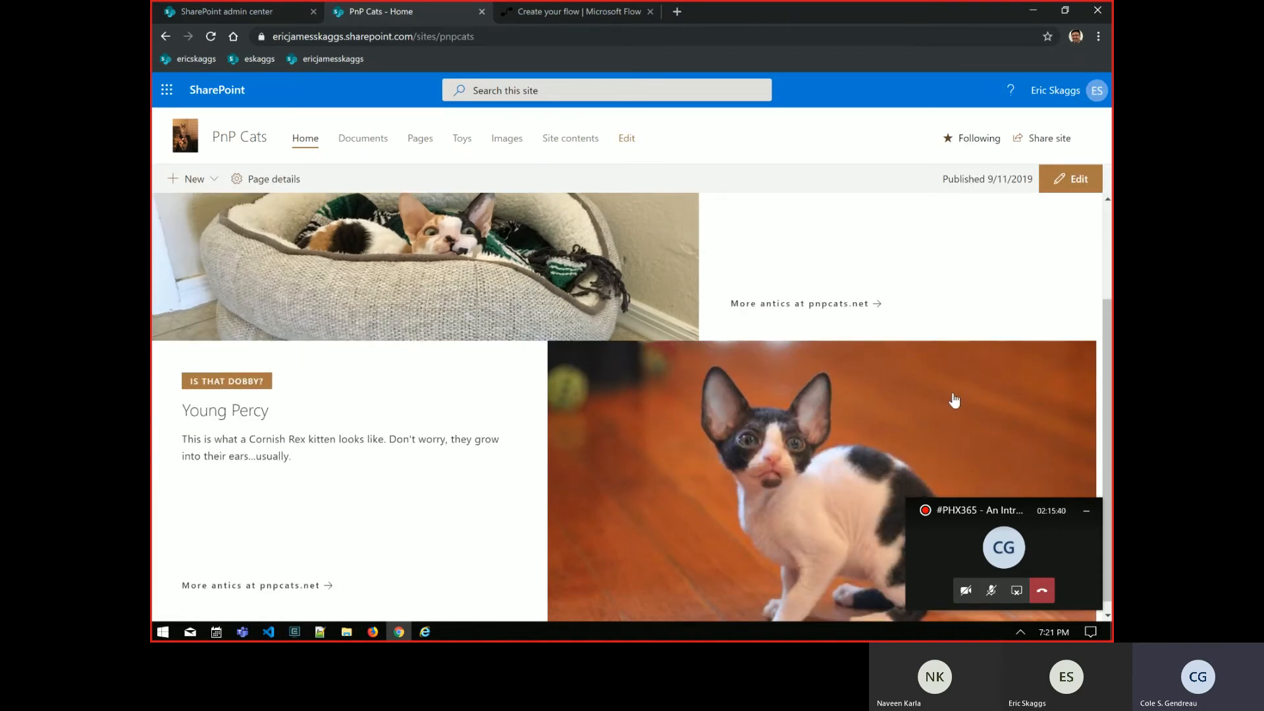
left_click(1088, 516)
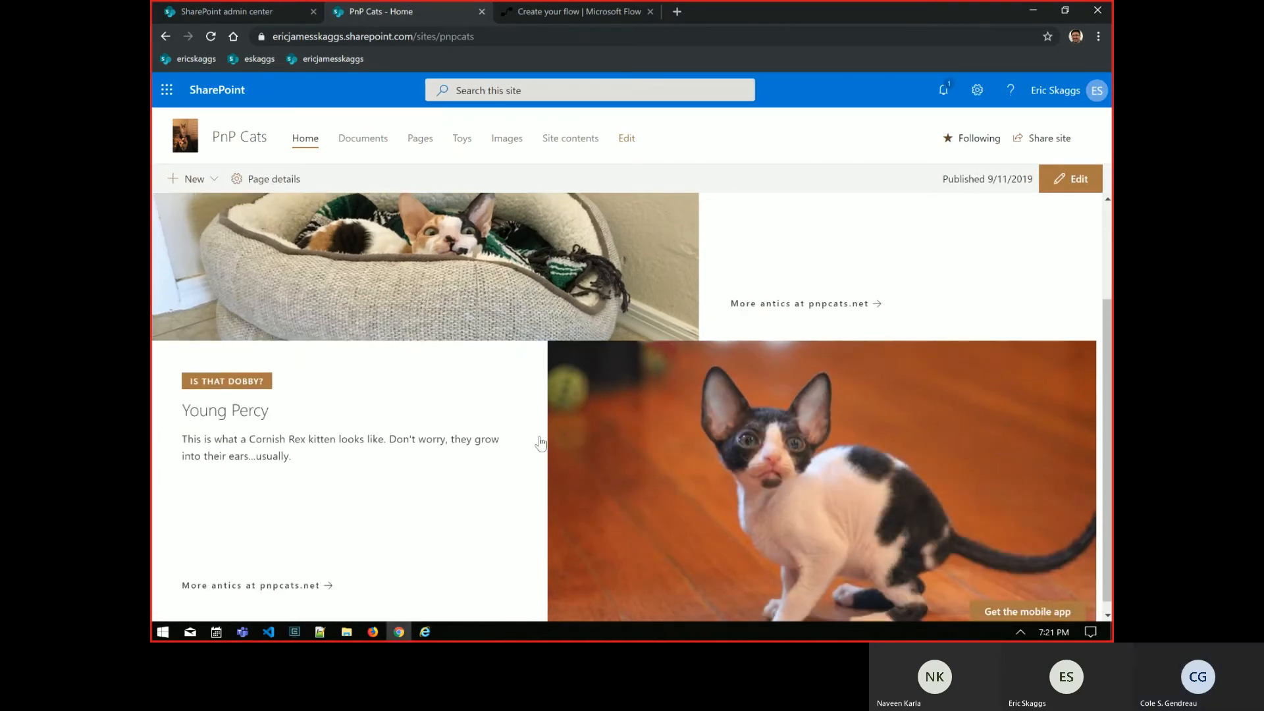
scroll(516, 415, "up", 2)
left_click(466, 137)
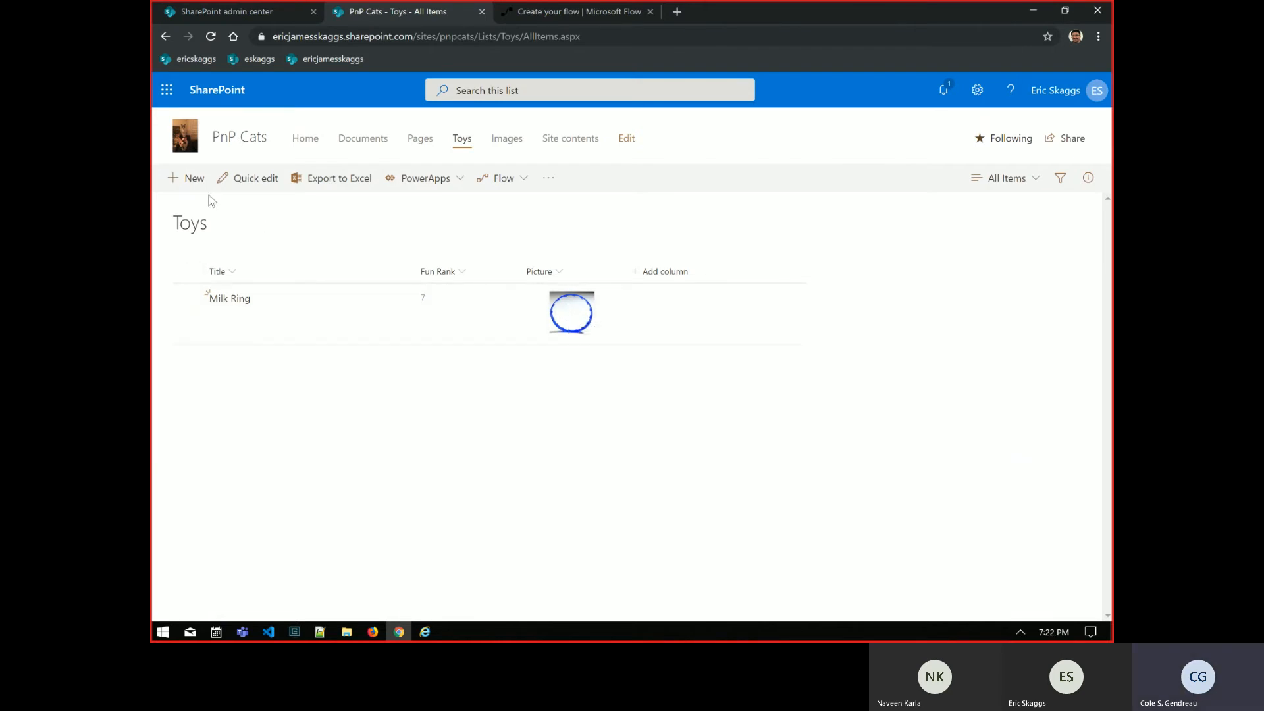
- Preview and discard a new Toys item (Fun Rank default 5), then launch PowerApps Customize forms
left_click(195, 181)
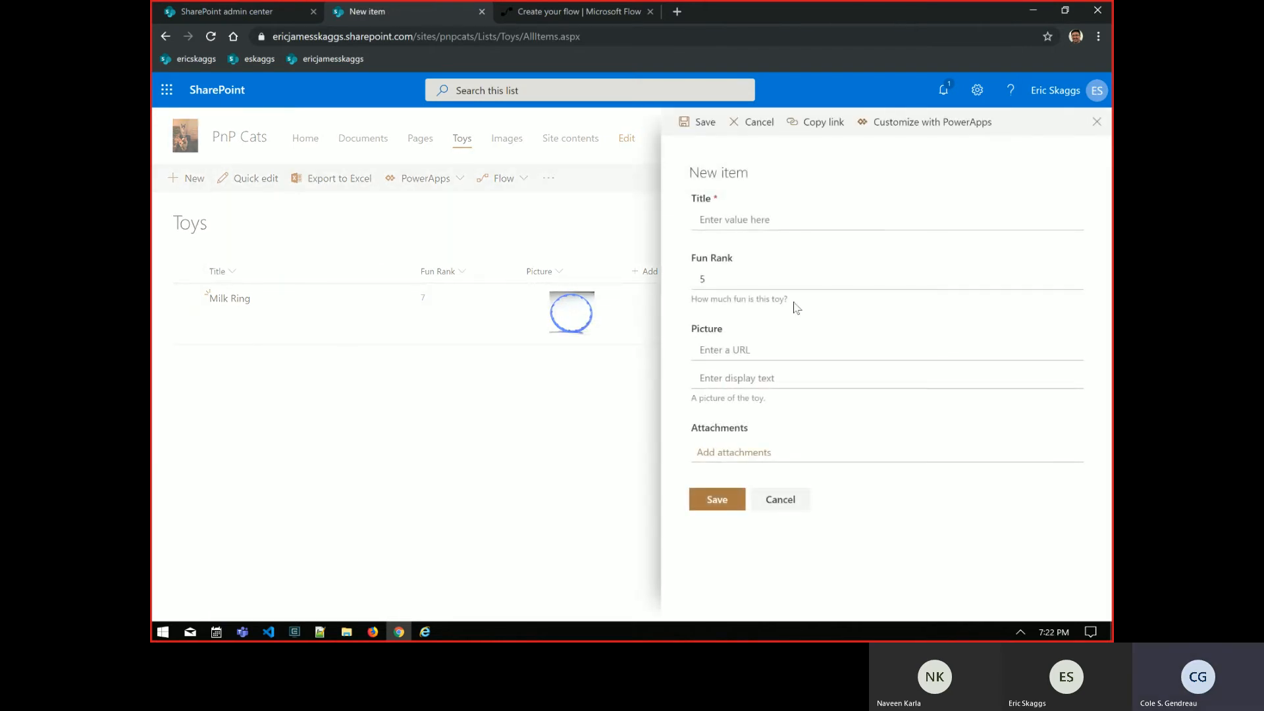
double_click(732, 280)
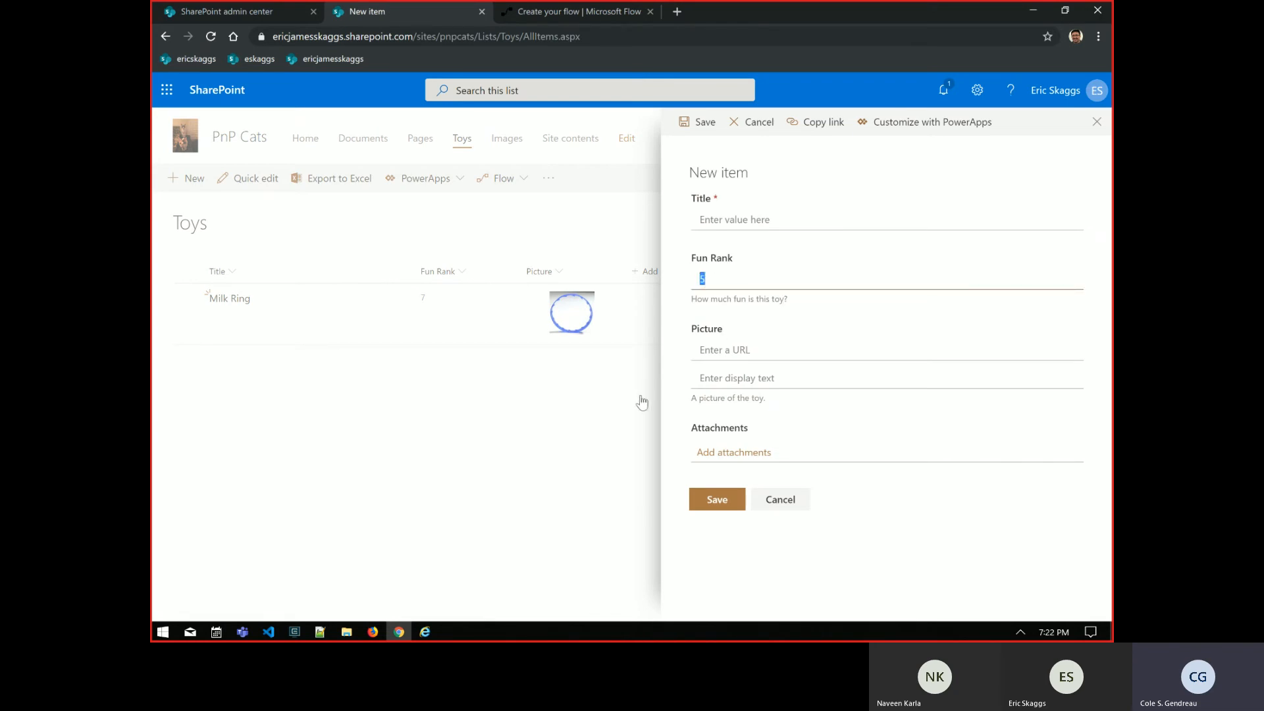
left_click(798, 498)
left_click(445, 190)
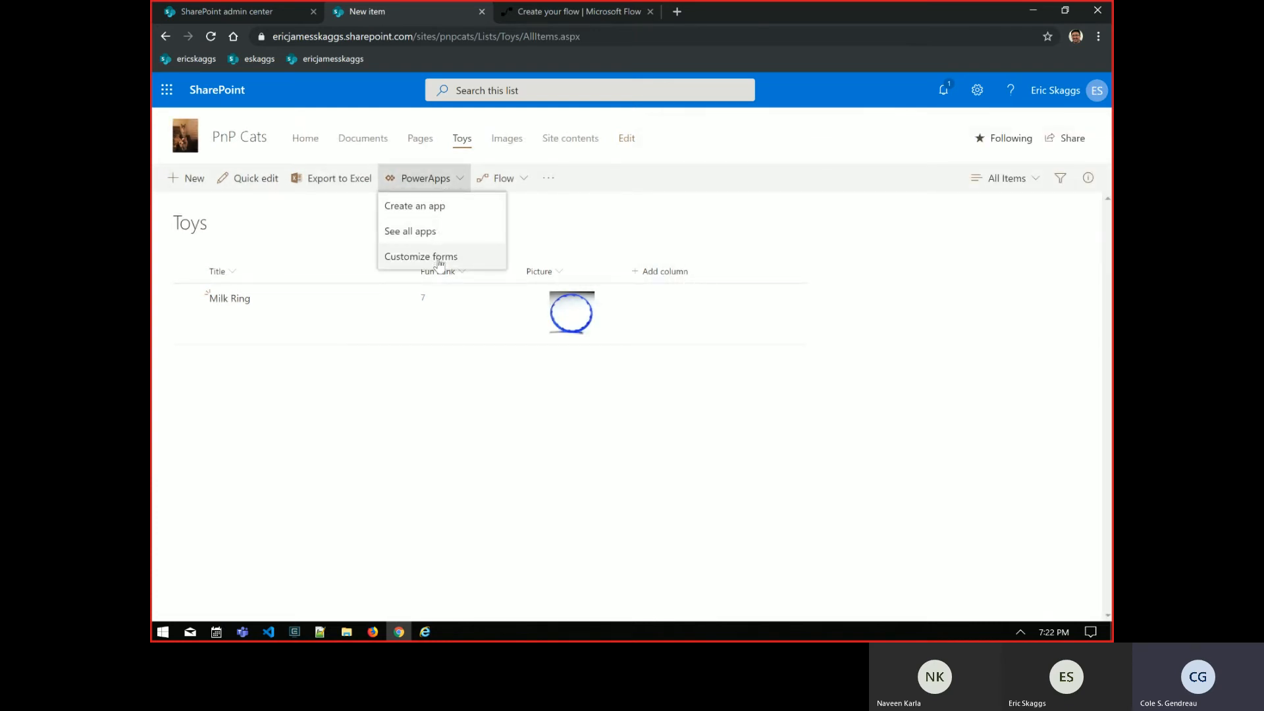
left_click(410, 259)
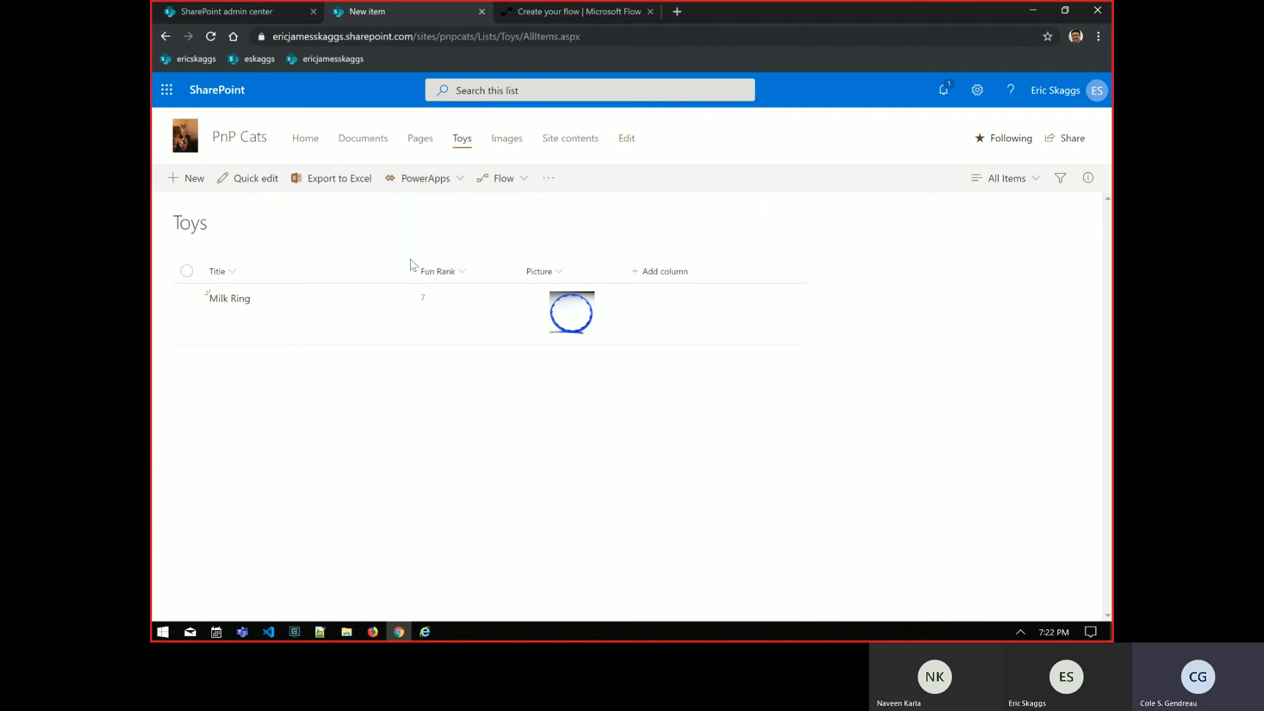
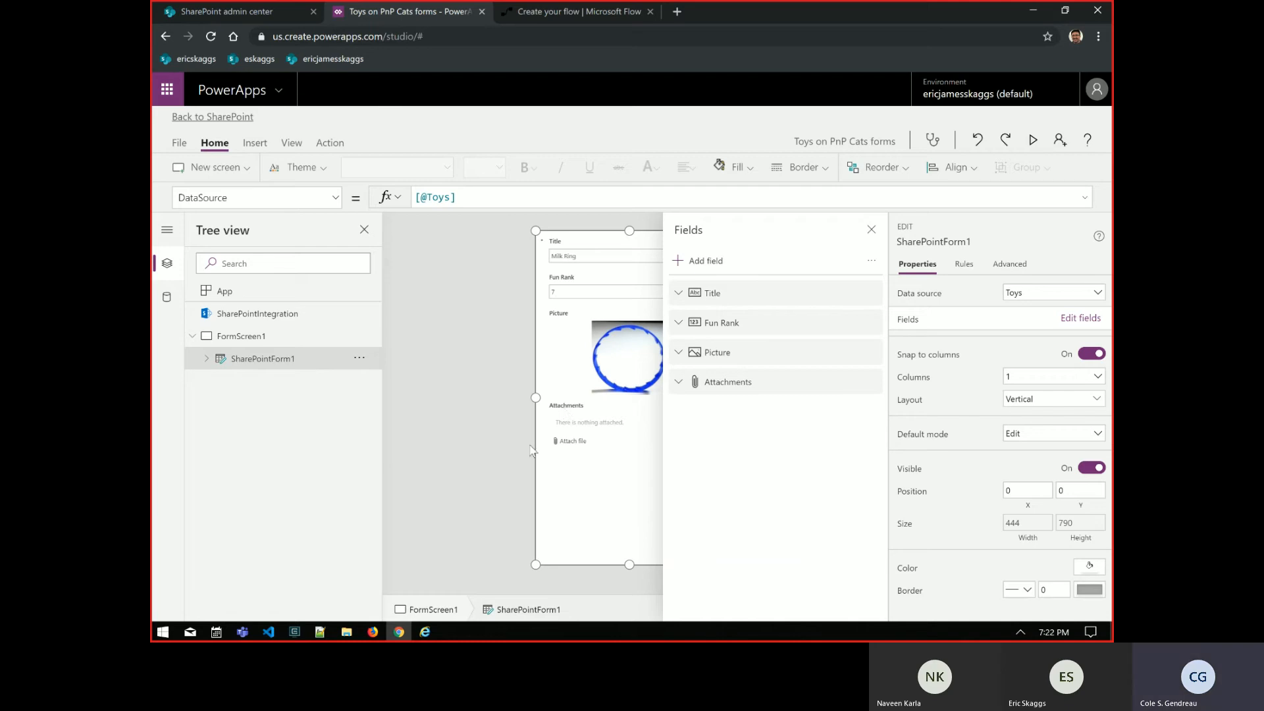
- Select the Fun Rank card and look through the View, File, Home and Insert ribbon commands
left_click(871, 229)
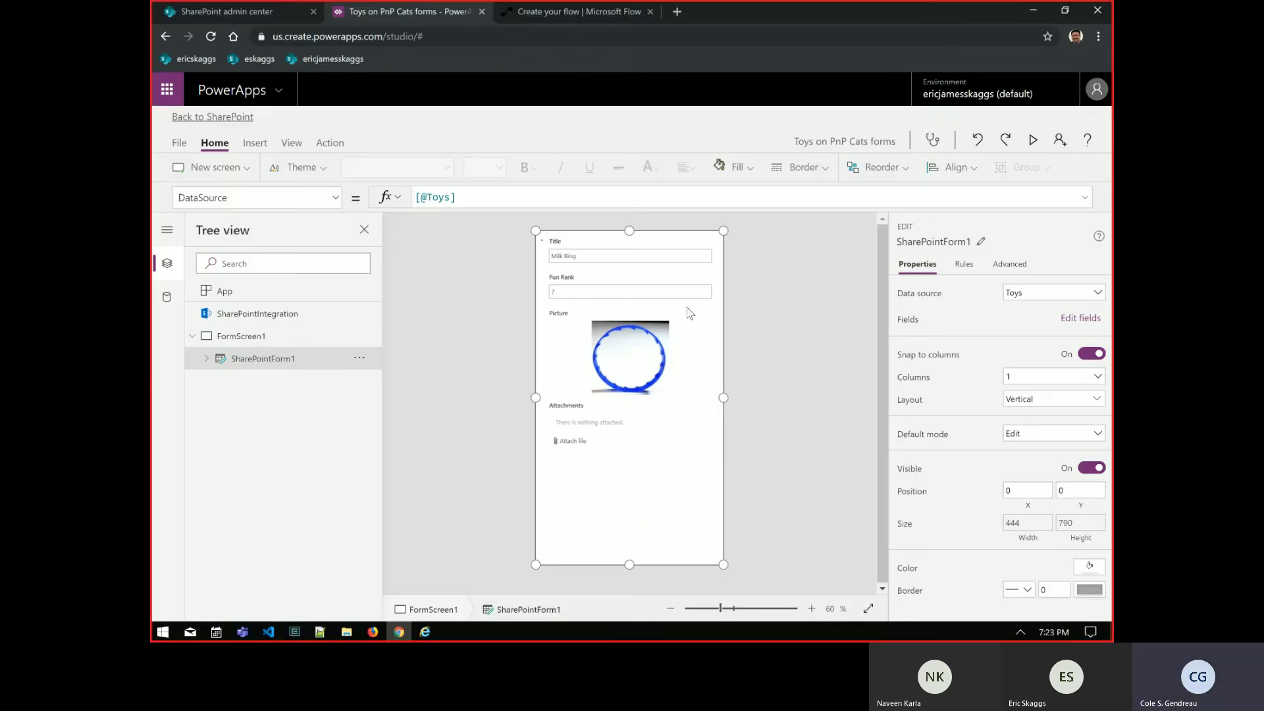
left_click(614, 292)
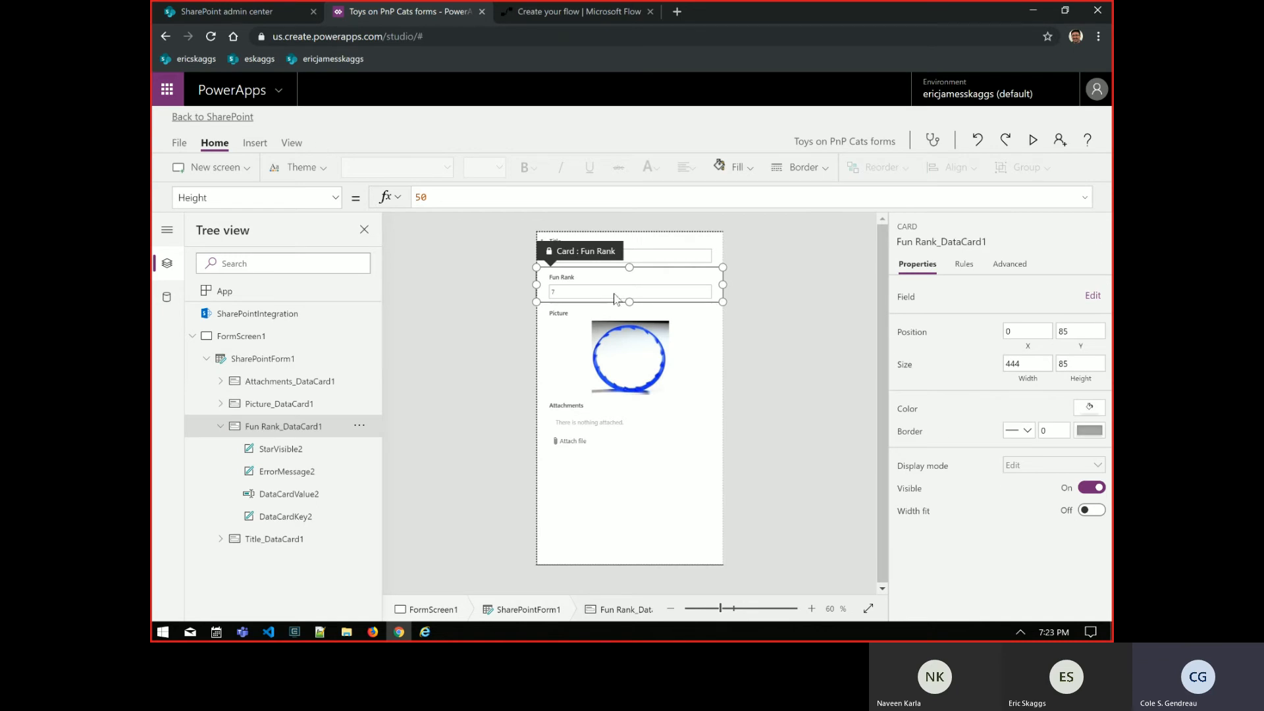
left_click(292, 143)
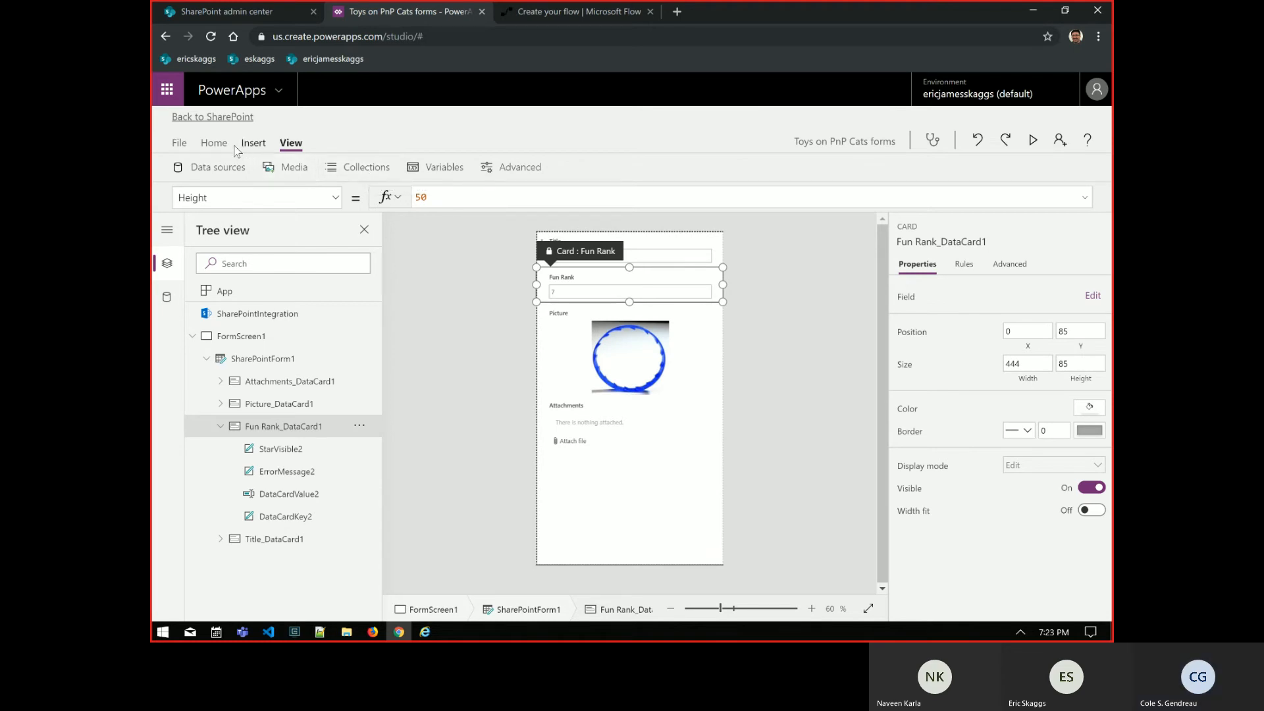
left_click(174, 143)
left_click(170, 140)
left_click(215, 143)
left_click(256, 144)
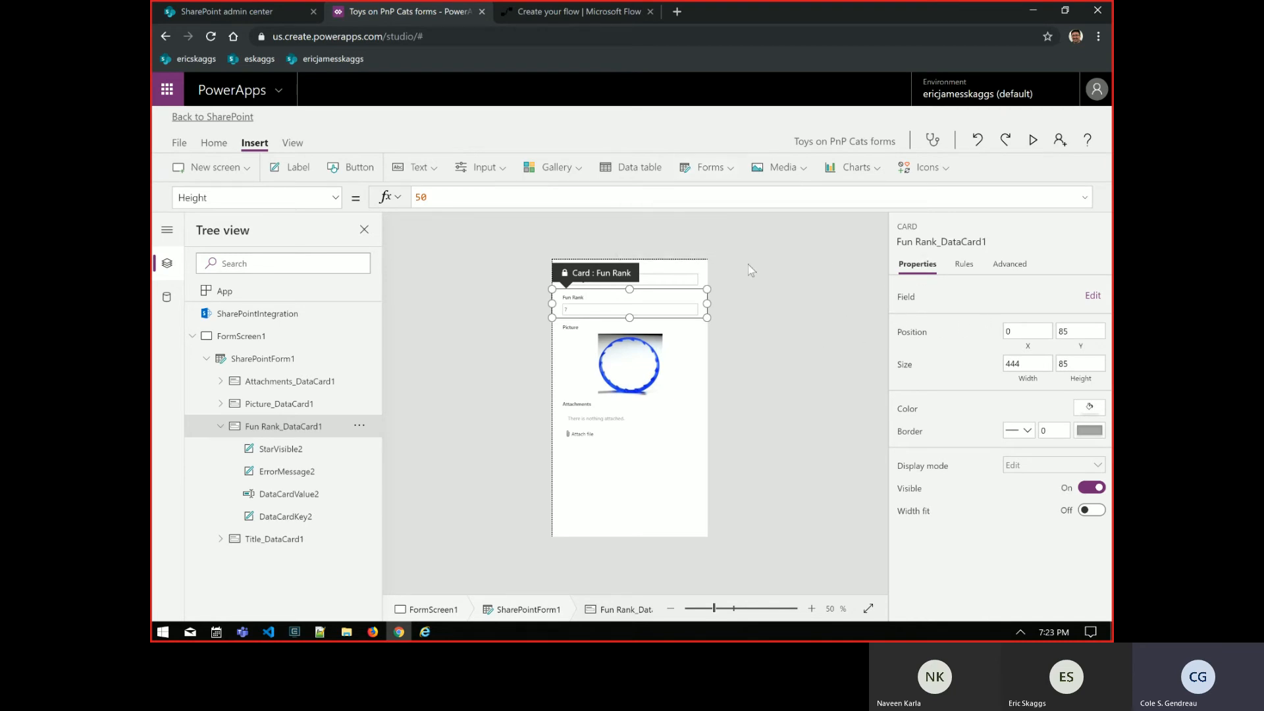
- Inspect the form screen's tree: the SharePoint form, Fun Rank data card and its error label
left_click(242, 338)
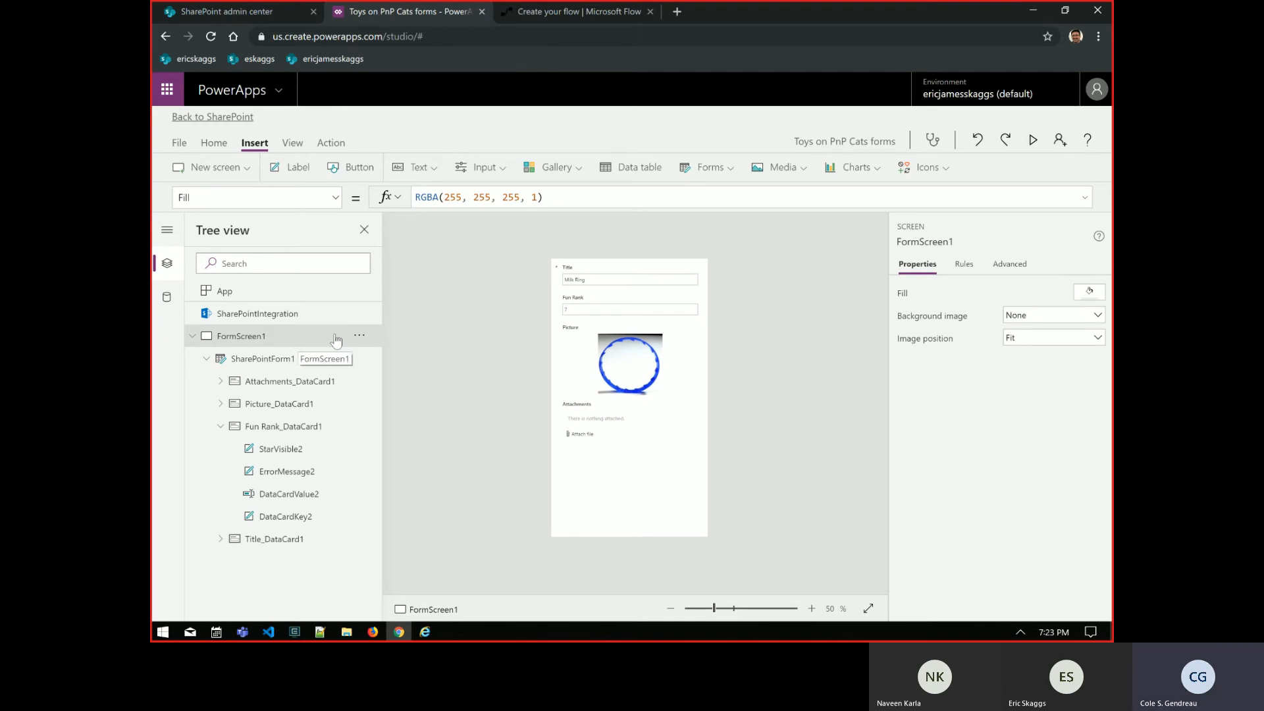
left_click(360, 336)
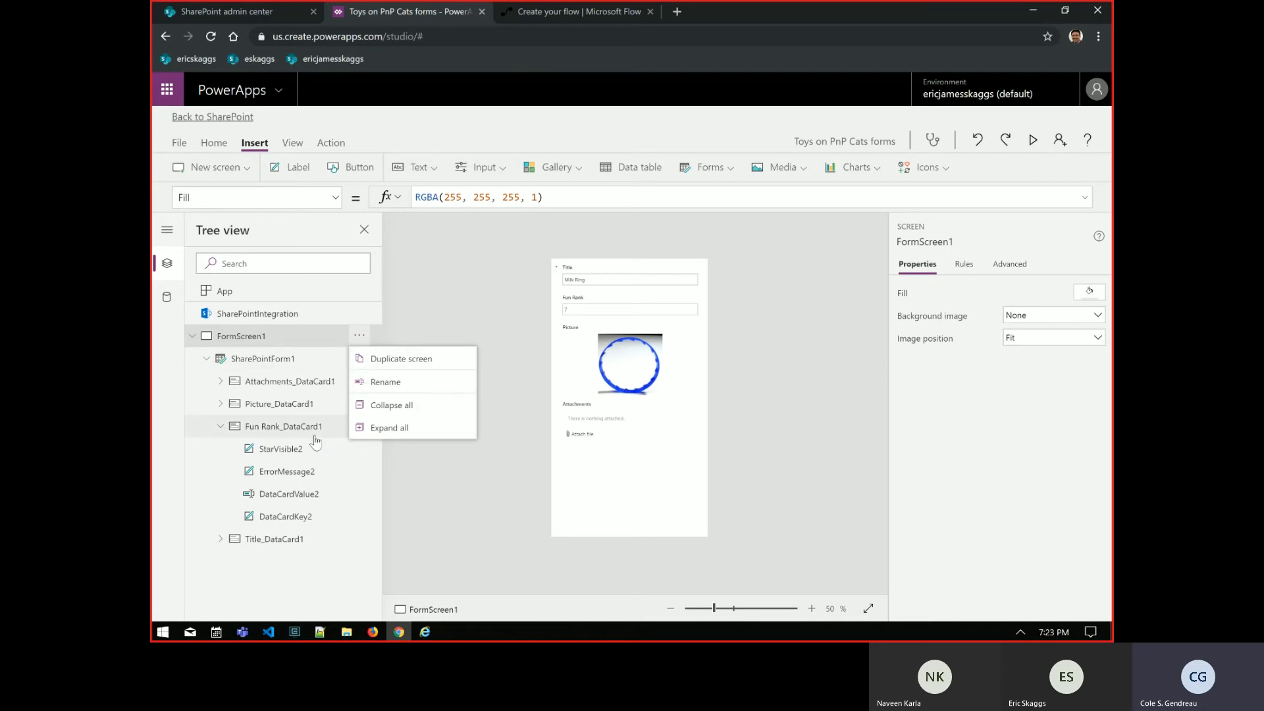
left_click(298, 364)
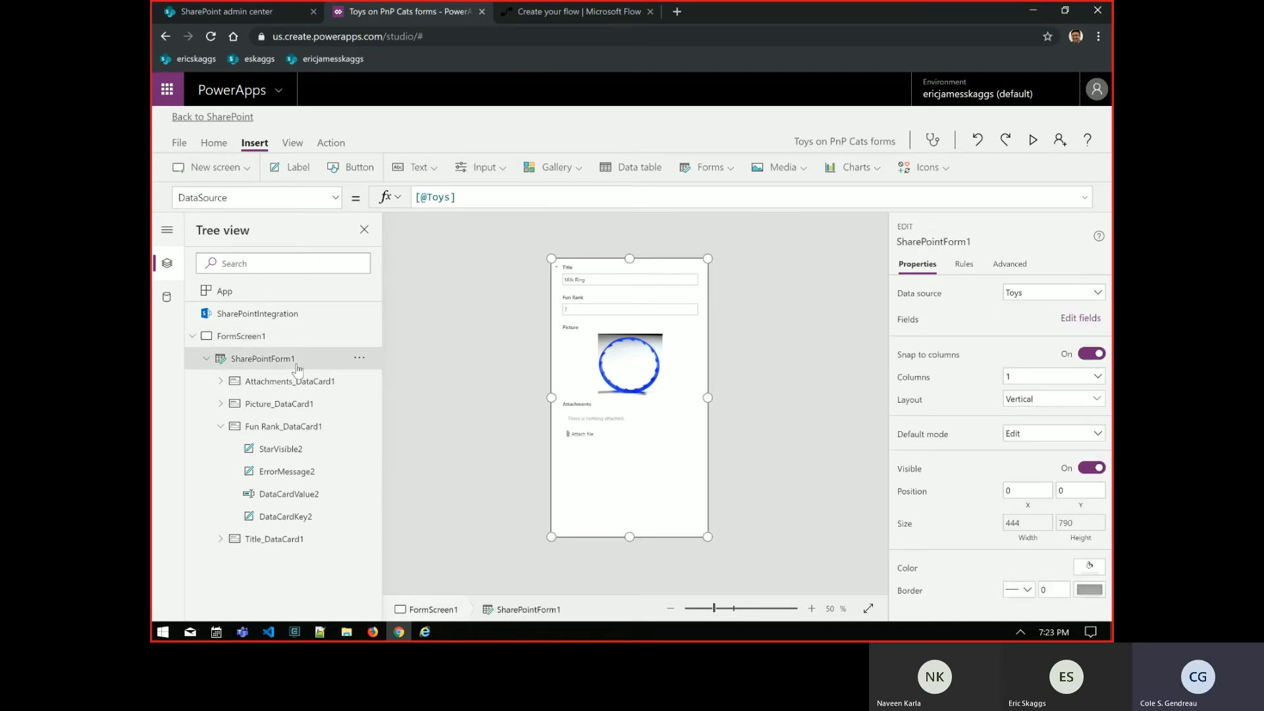
left_click(300, 431)
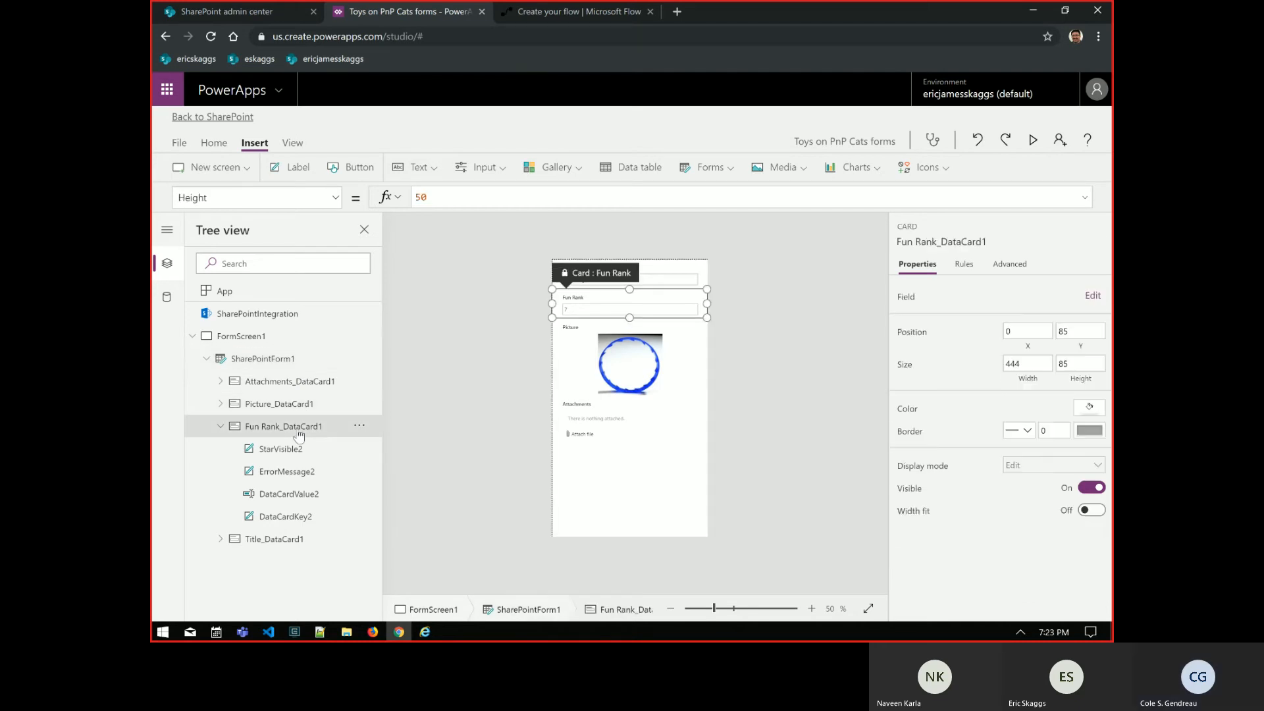
left_click(303, 472)
left_click_drag(272, 549, 264, 353)
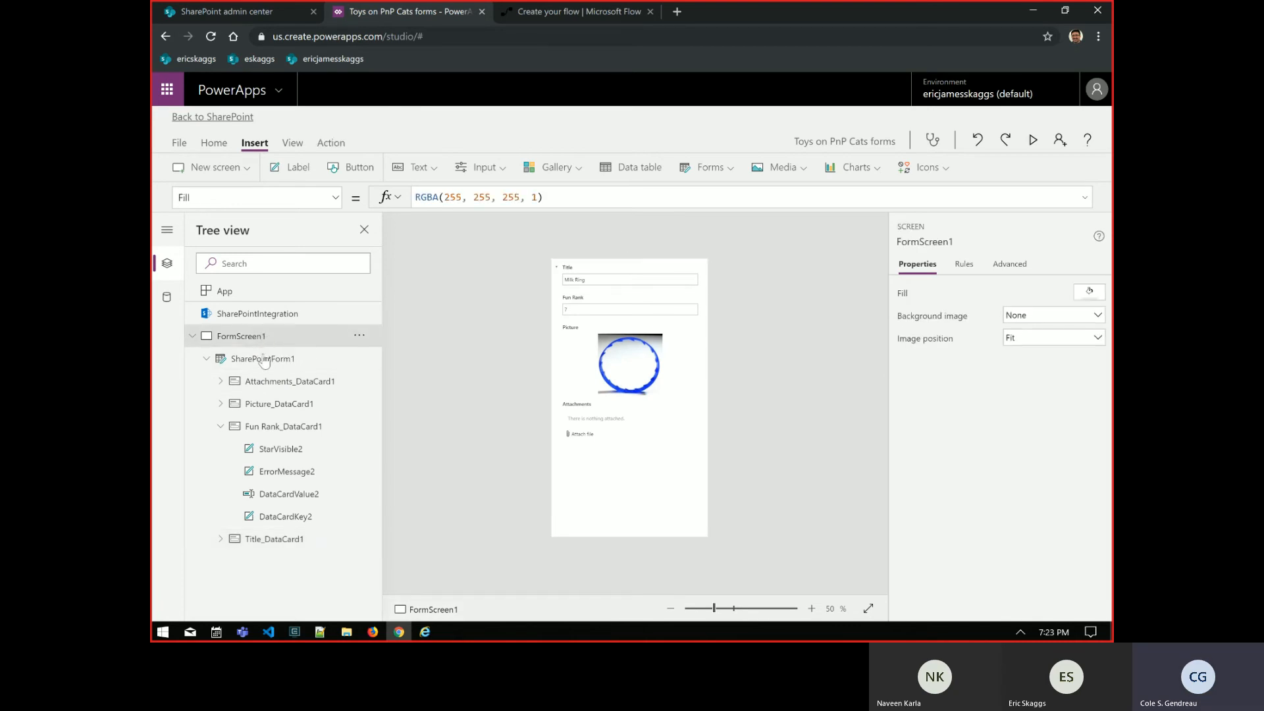
left_click(270, 357)
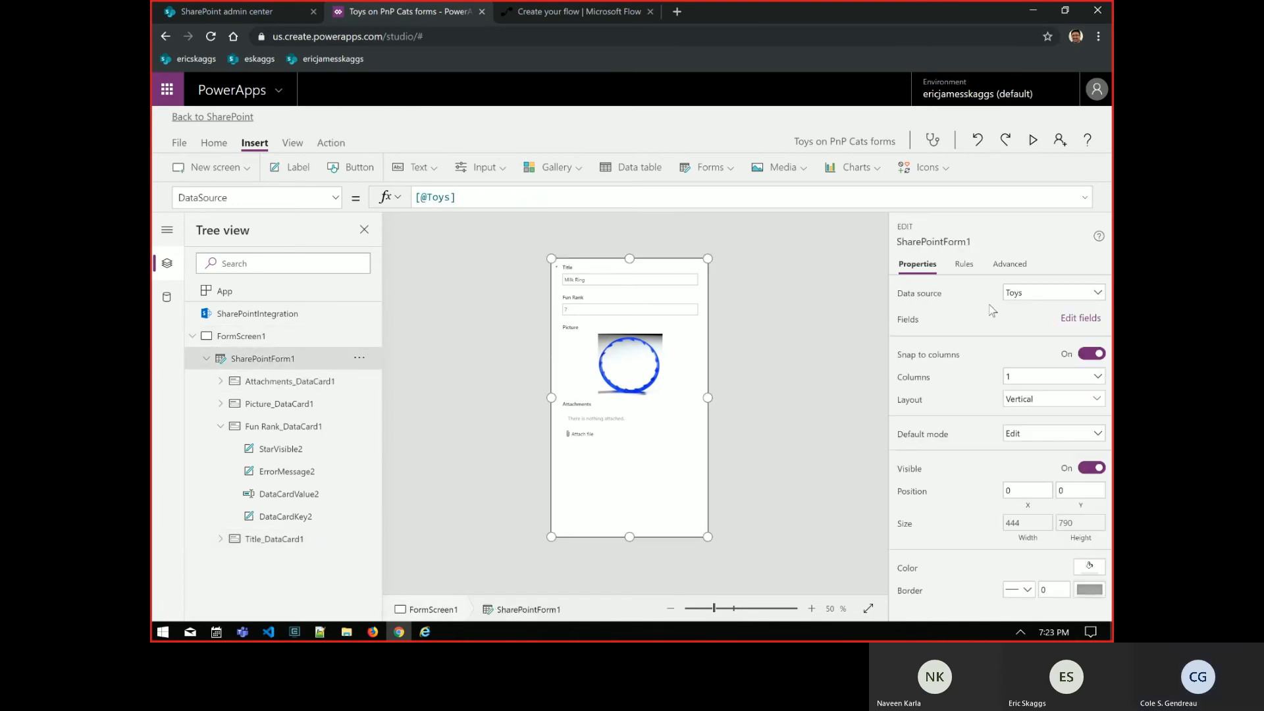
- Change the Fun Rank field's control type to View rating so it shows as stars
left_click(1073, 321)
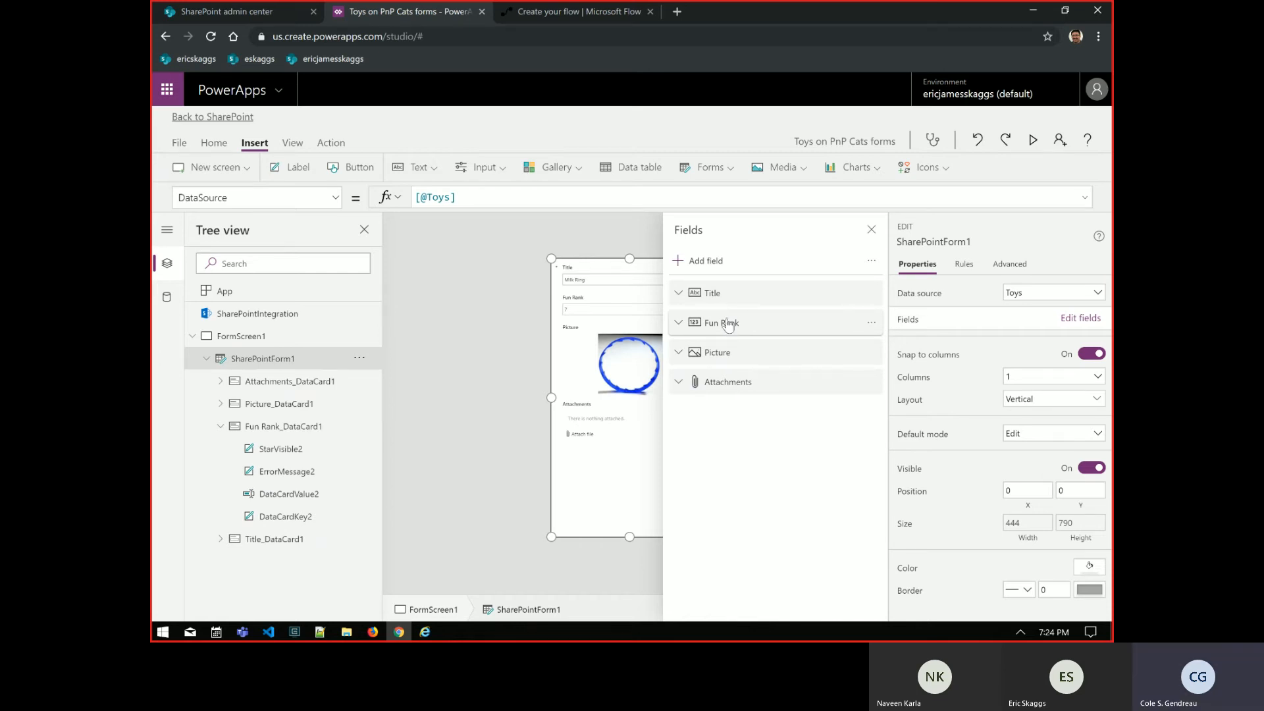
left_click(728, 325)
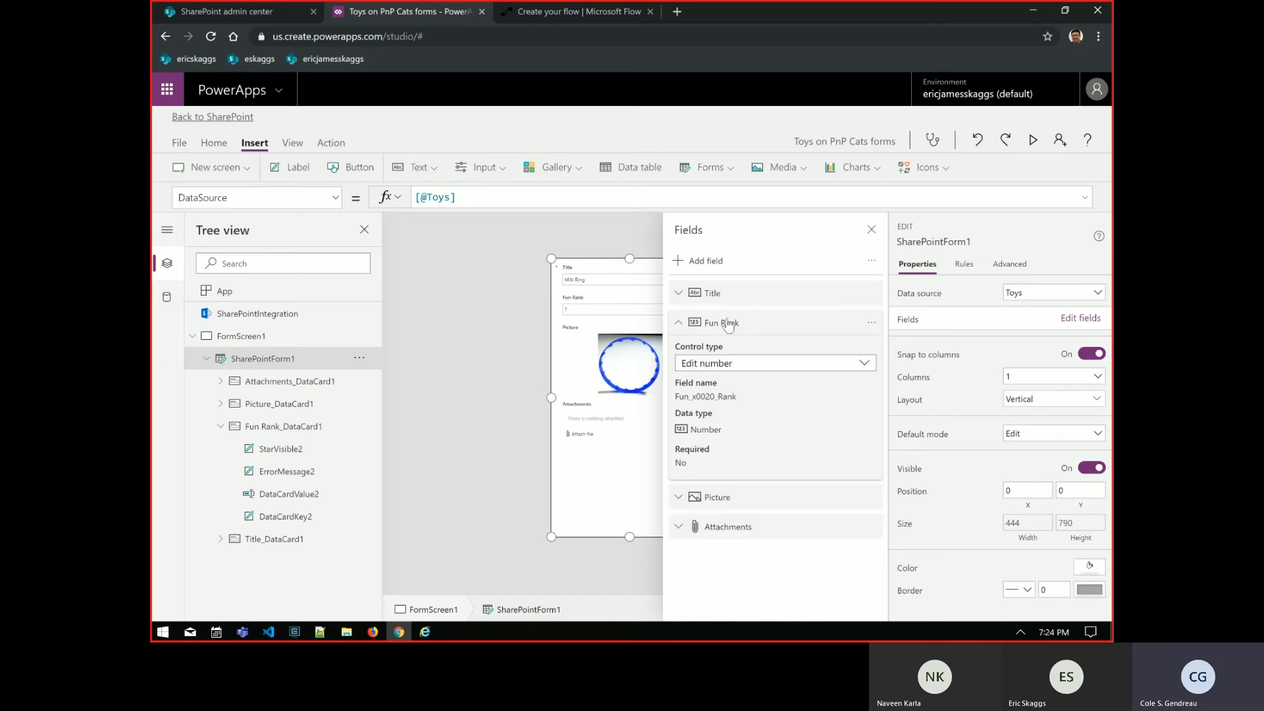
left_click(755, 370)
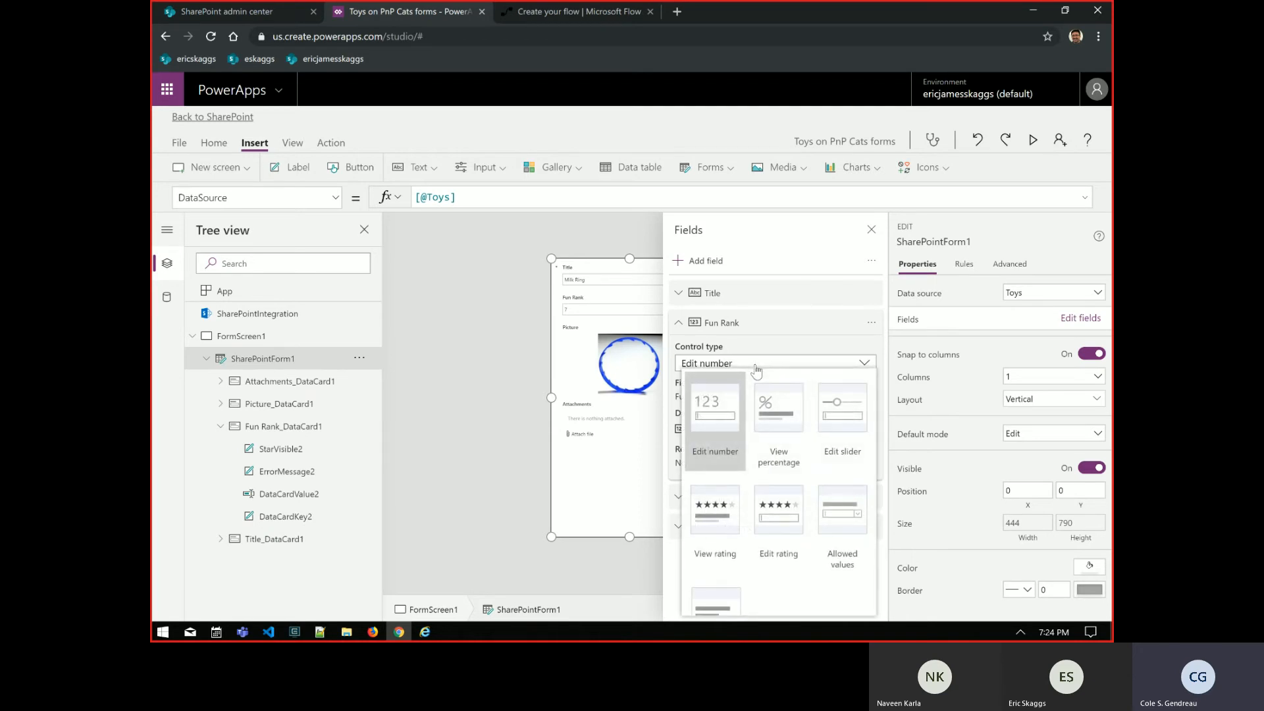
left_click(723, 533)
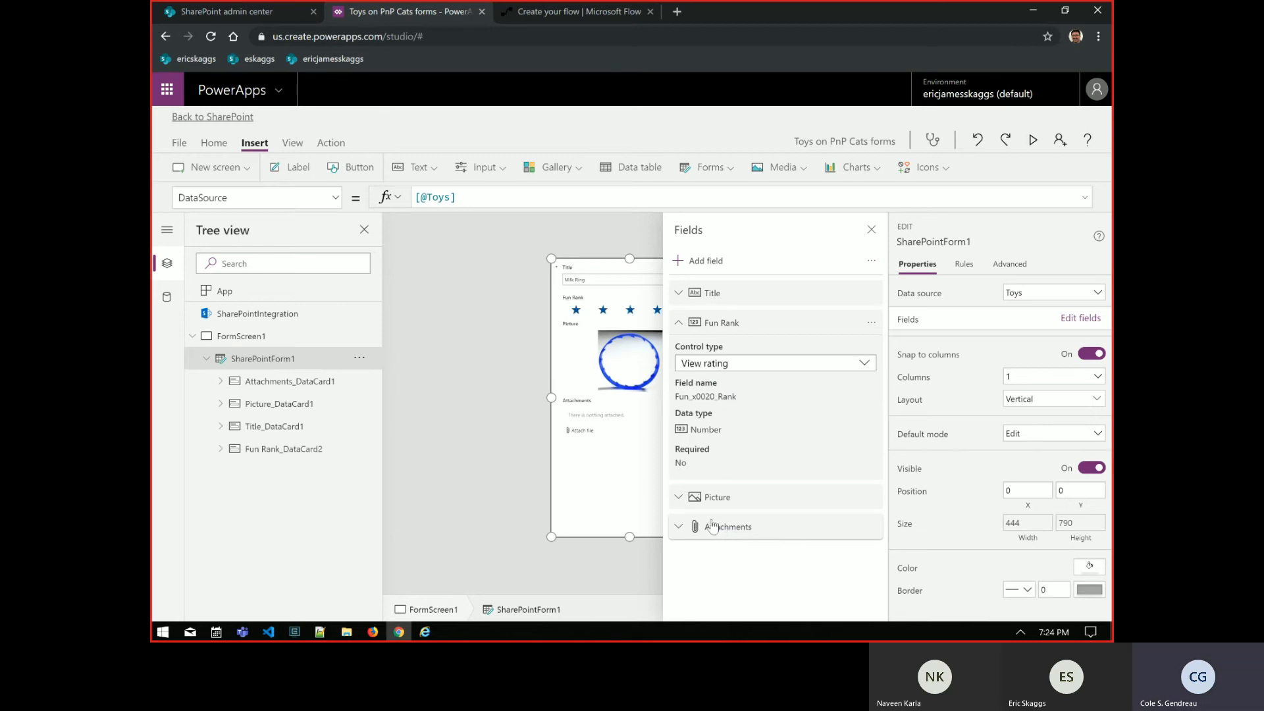
- Save the app, publish the form to SharePoint, and open the Toys list
left_click(179, 143)
left_click(351, 354)
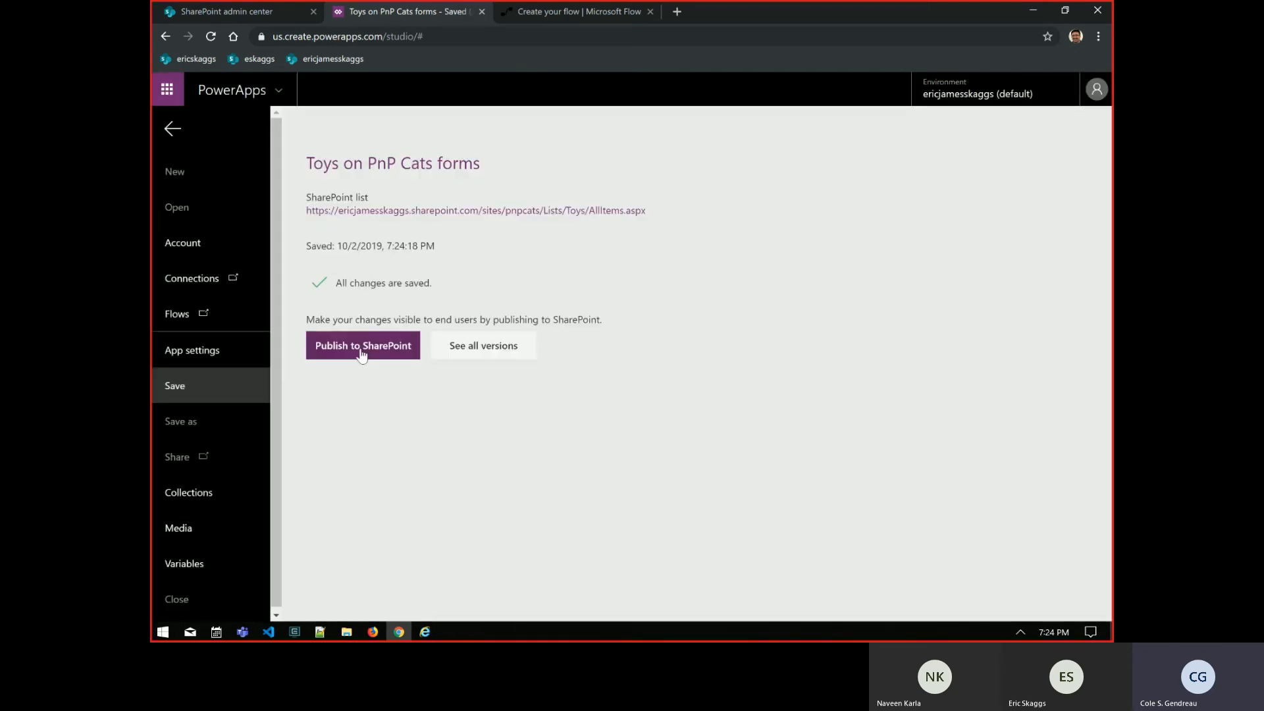
left_click(376, 356)
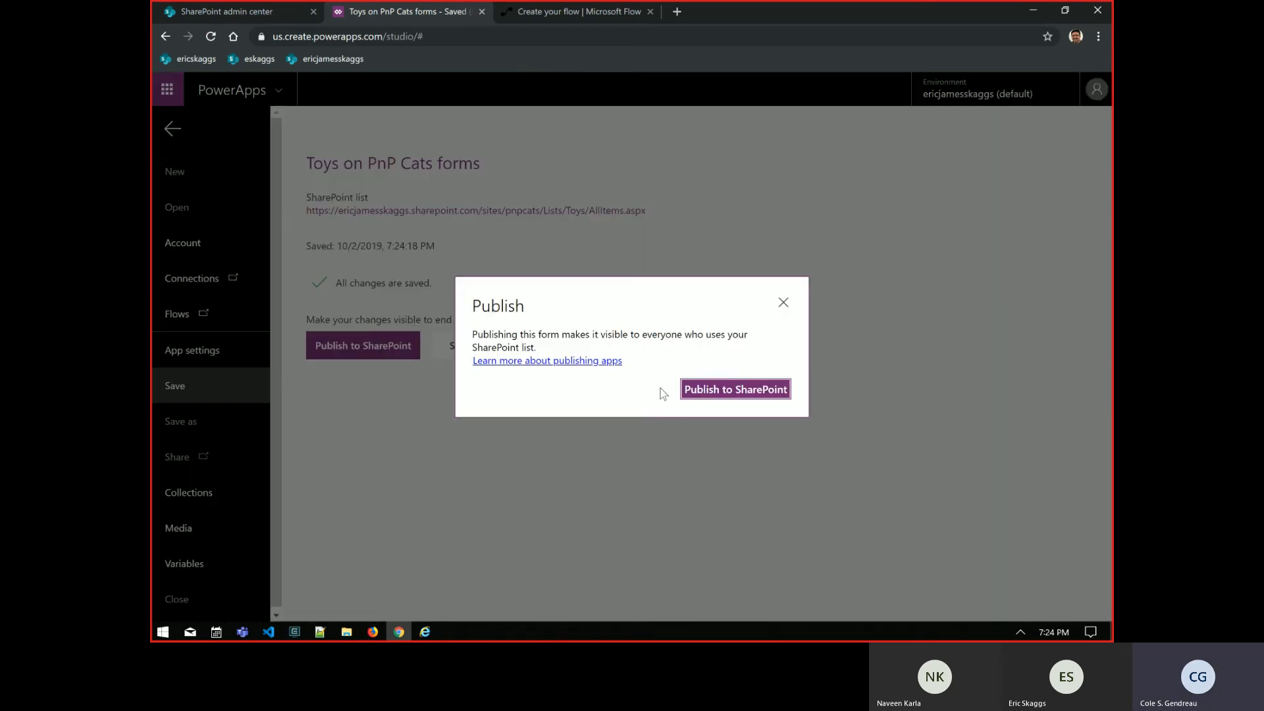
left_click(700, 392)
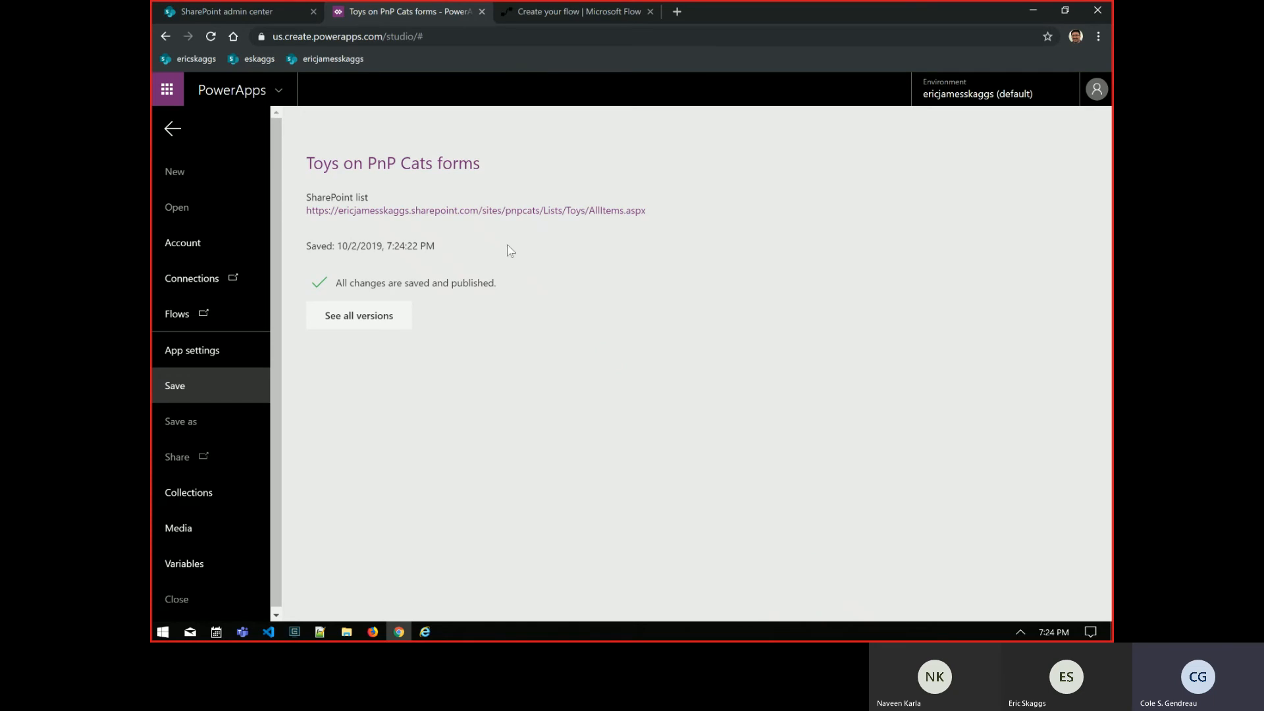
left_click(511, 212)
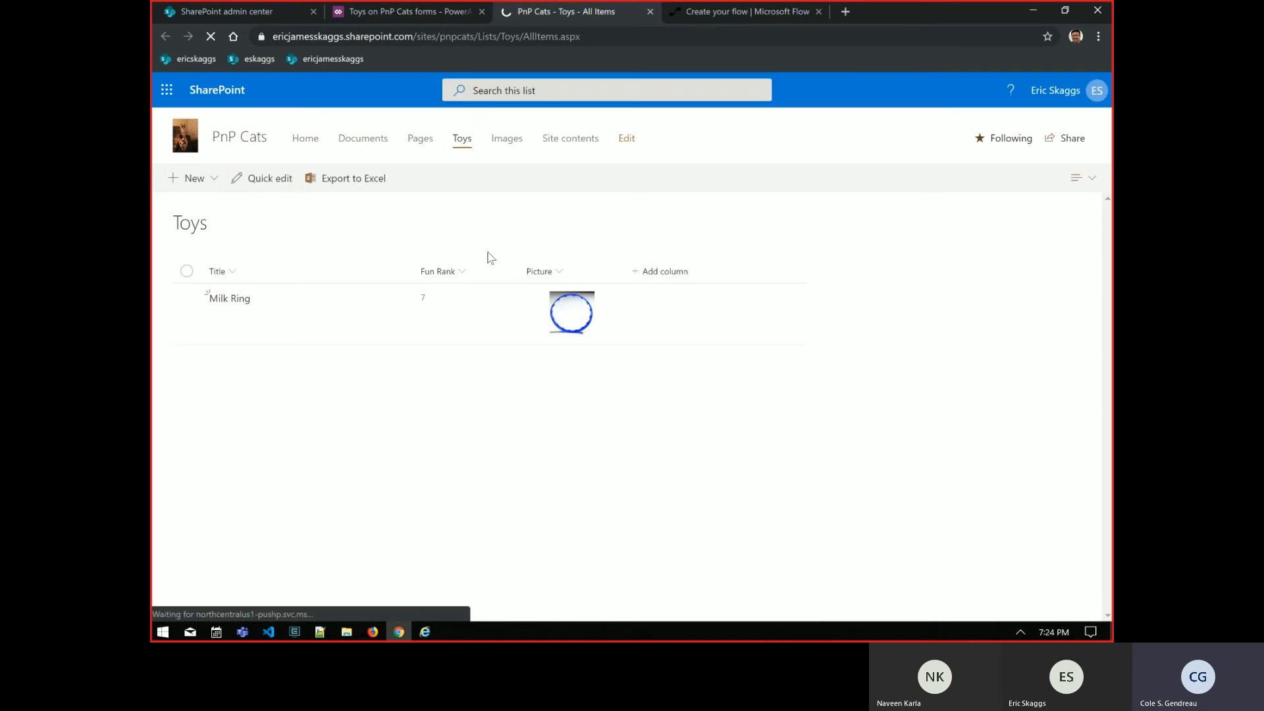
left_click(197, 187)
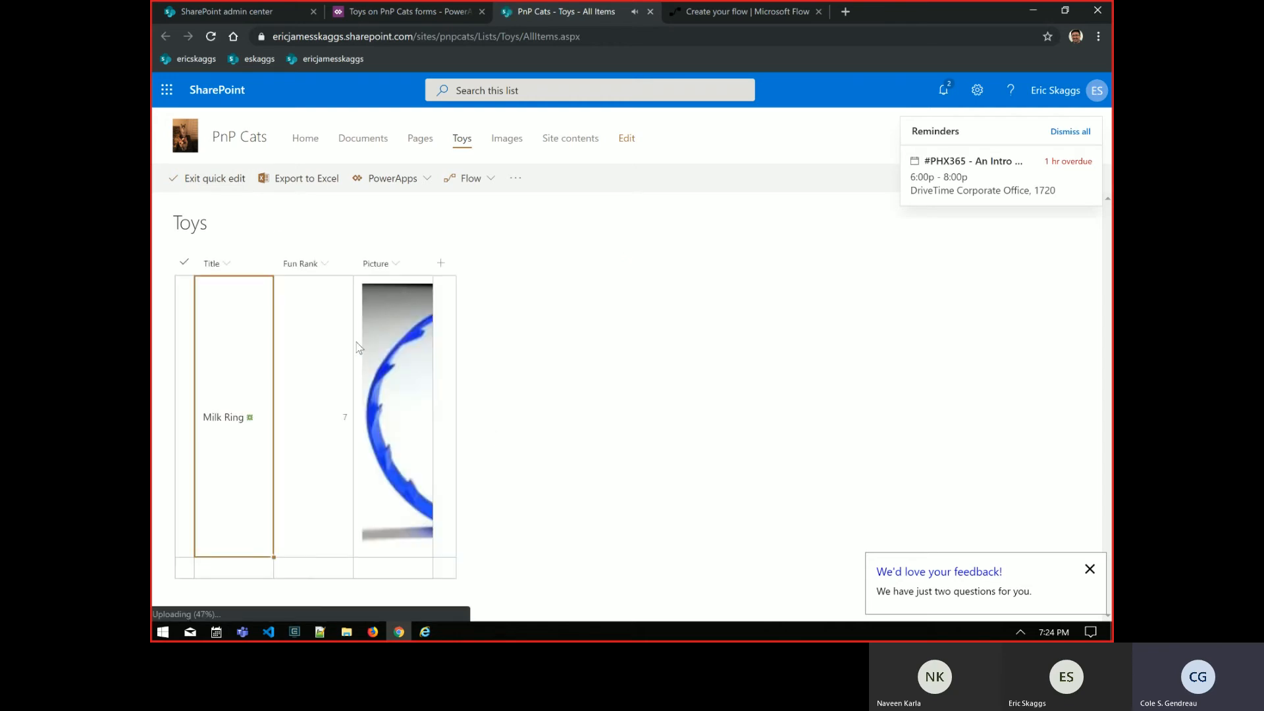
left_click(201, 178)
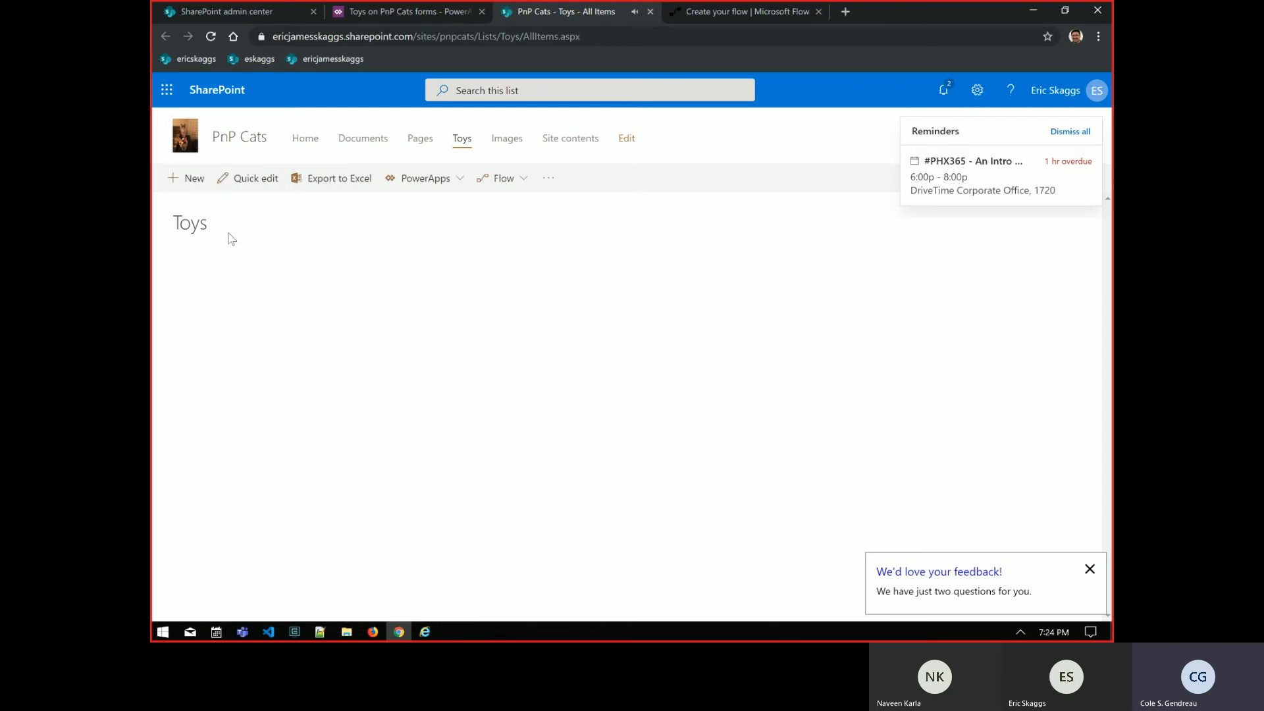
left_click(338, 332)
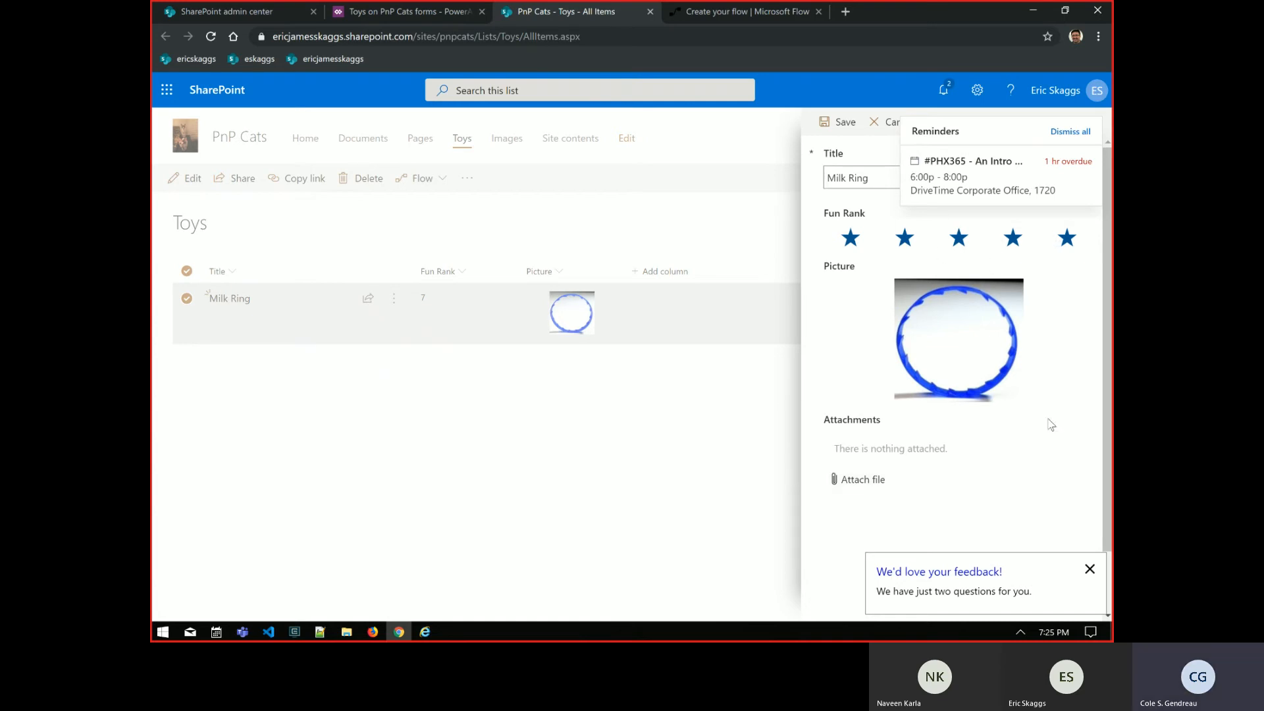
left_click(1090, 570)
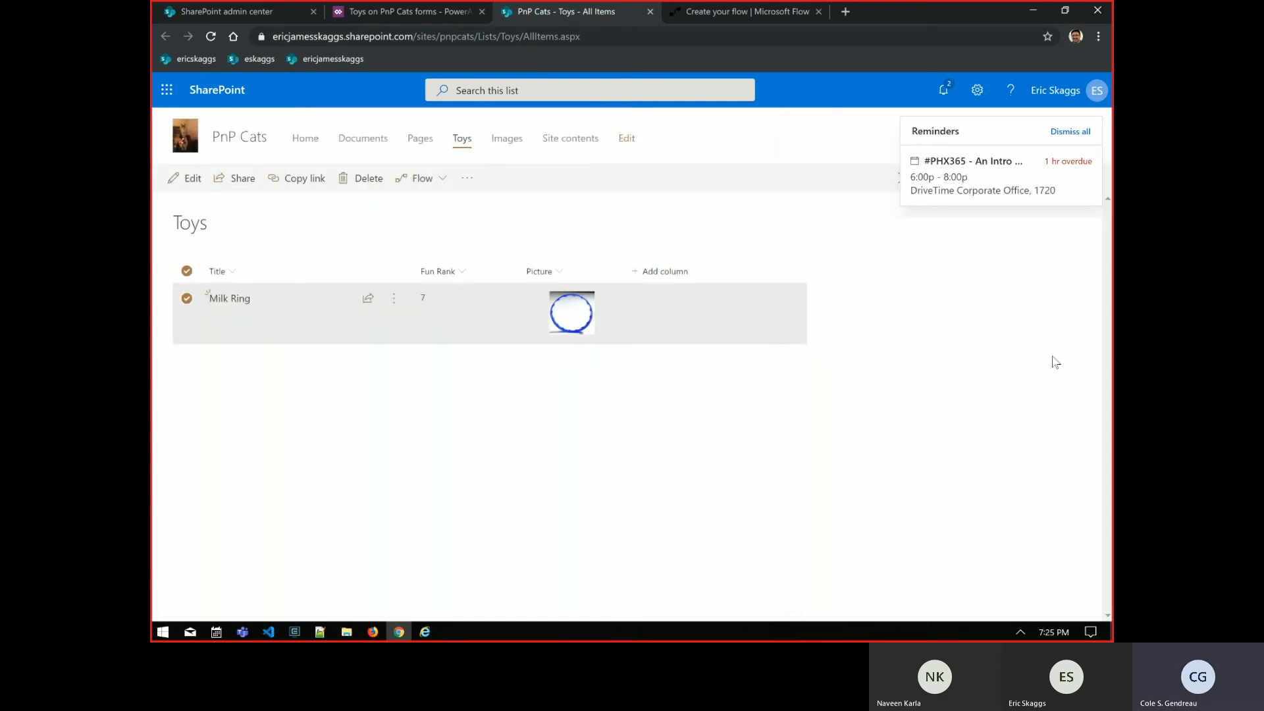
left_click(535, 465)
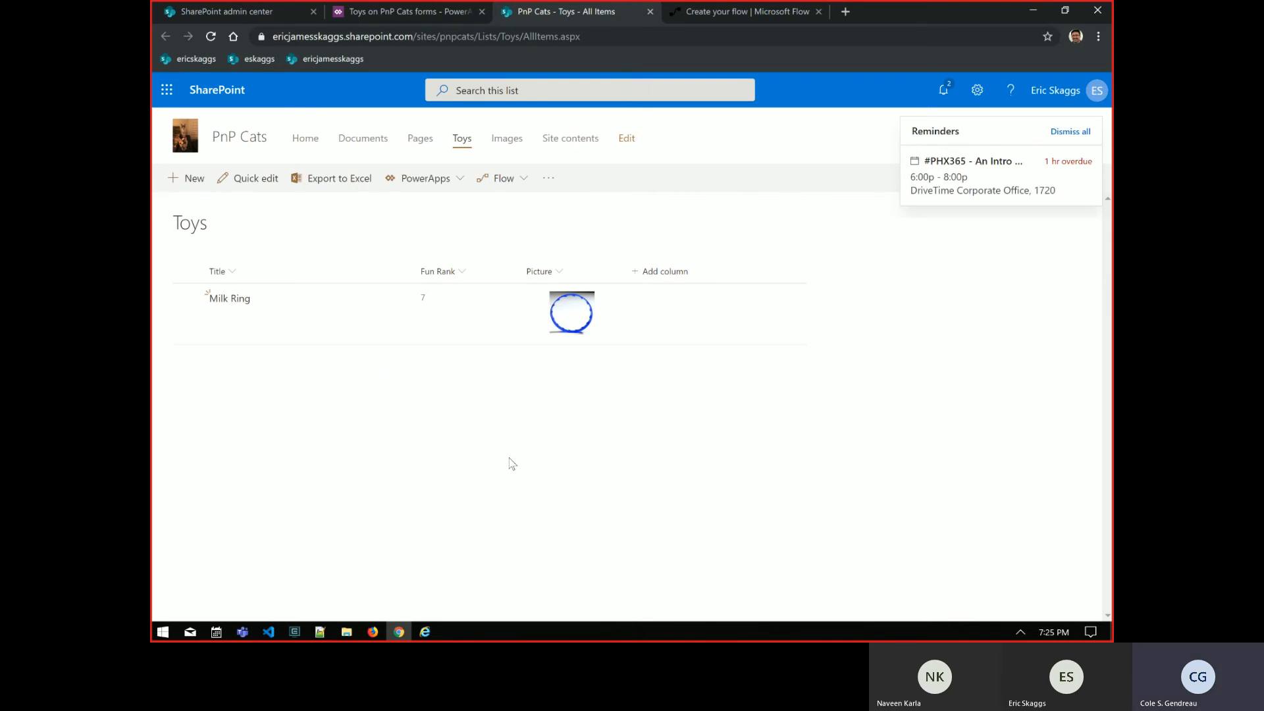
left_click(432, 333)
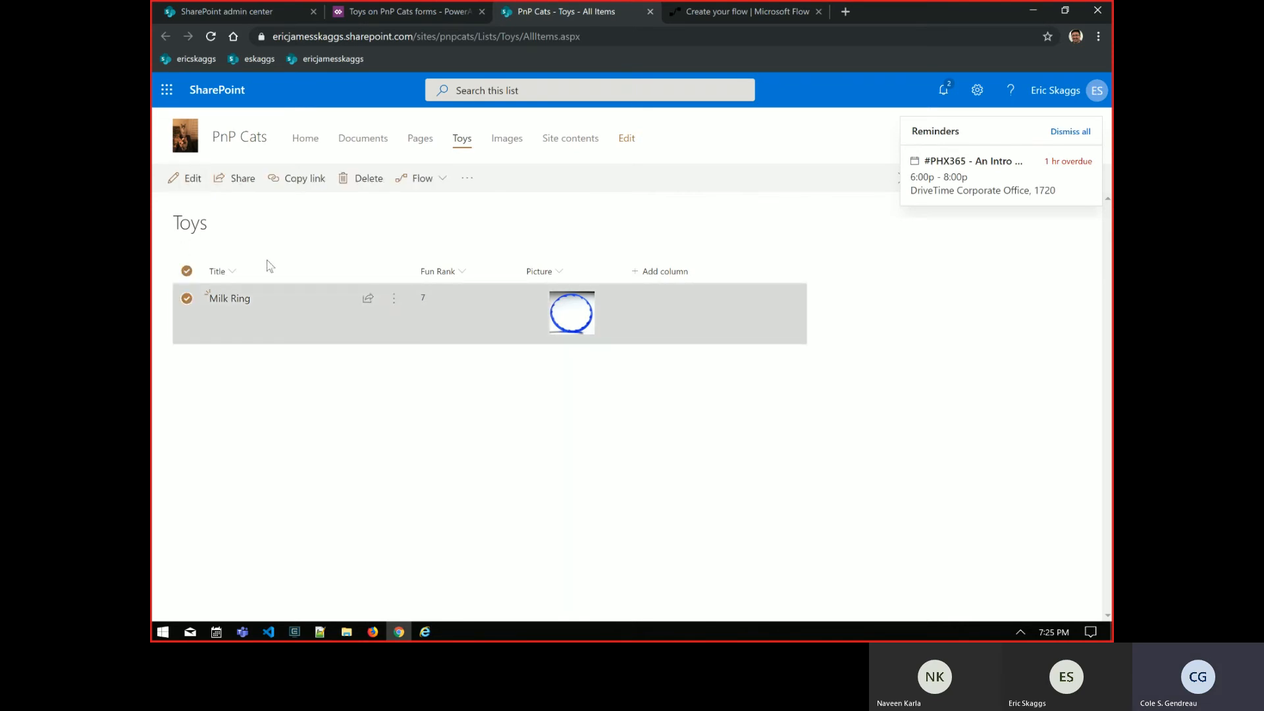
left_click(187, 271)
left_click(176, 179)
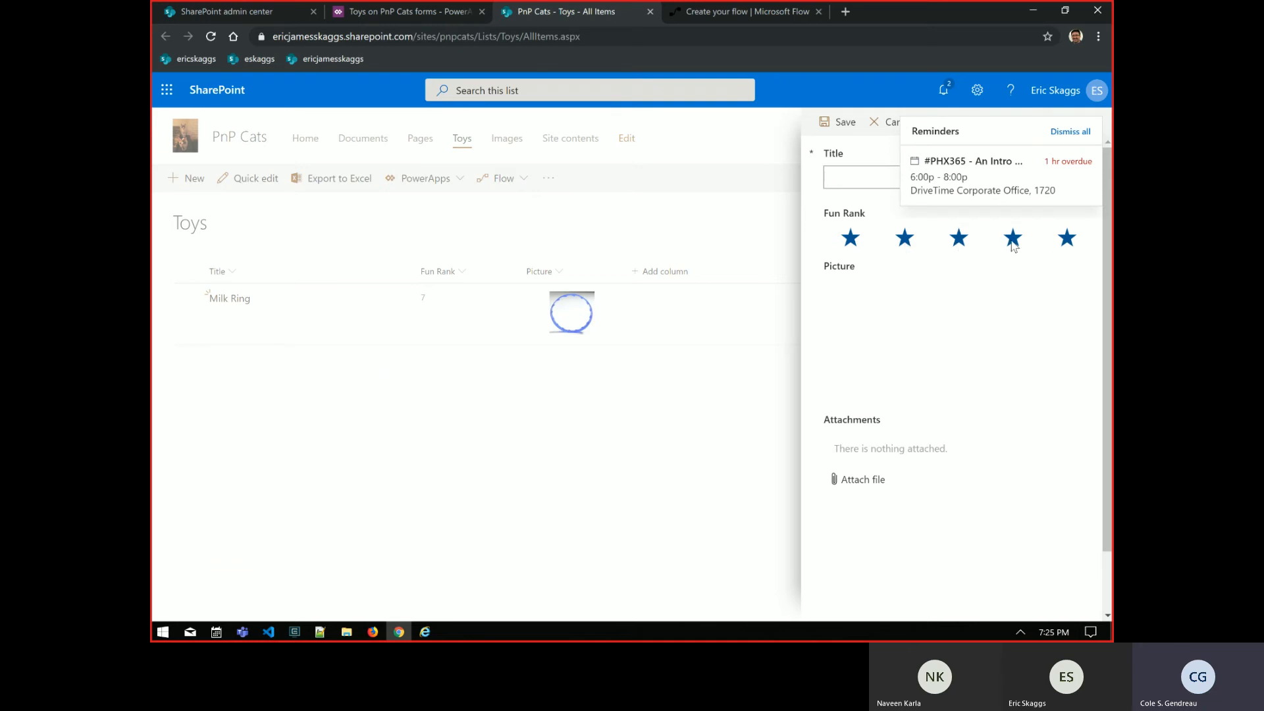
left_click(1086, 162)
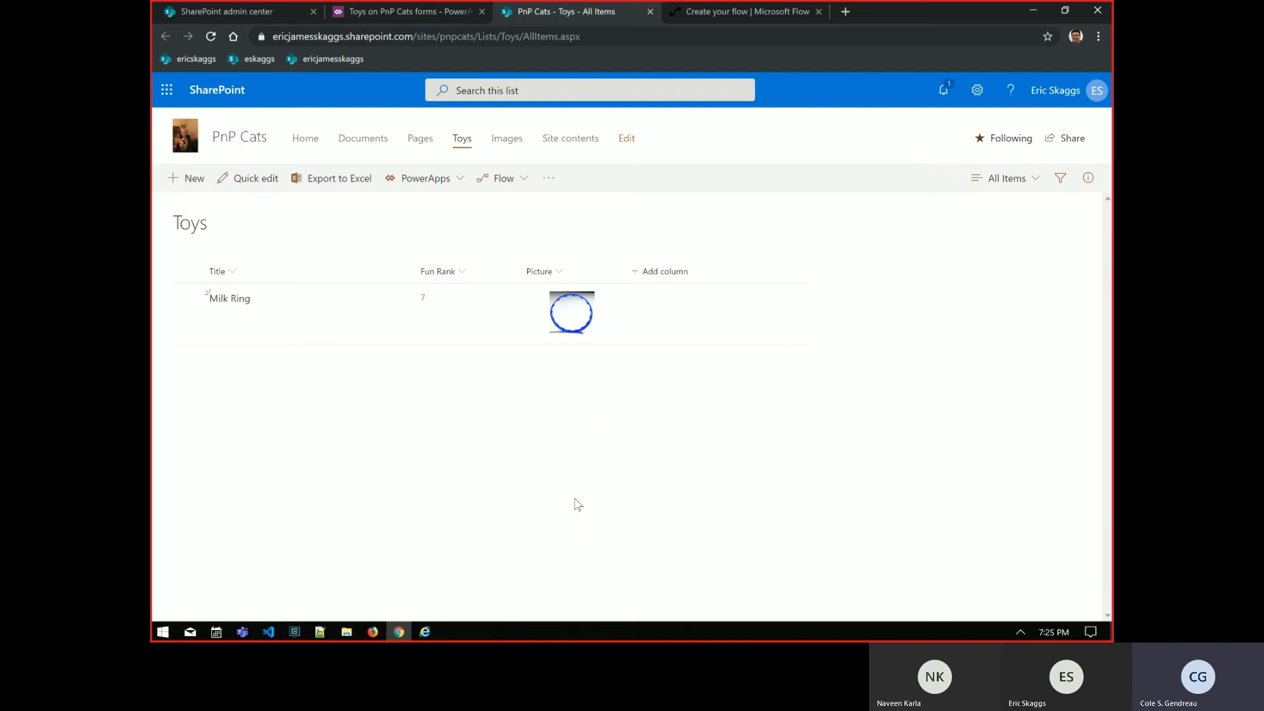
left_click(242, 632)
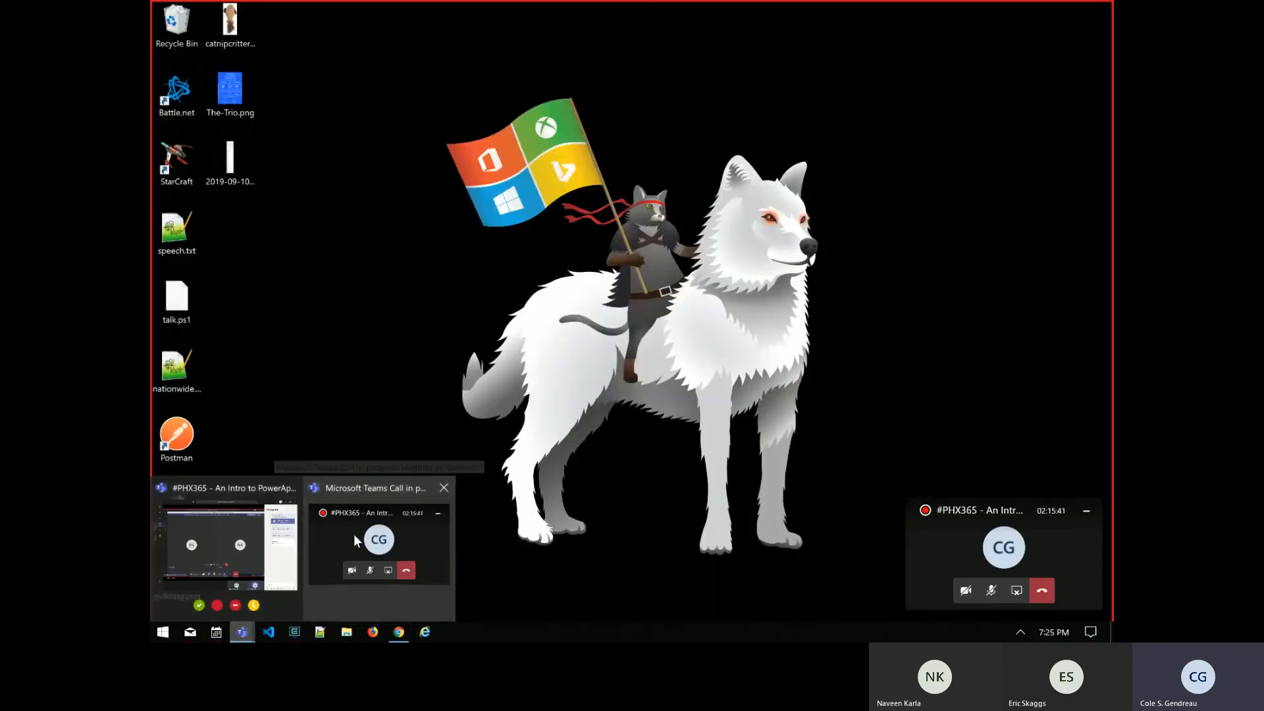
- Stop sharing from the Teams call controls so the other presenter's app appears
left_click(380, 542)
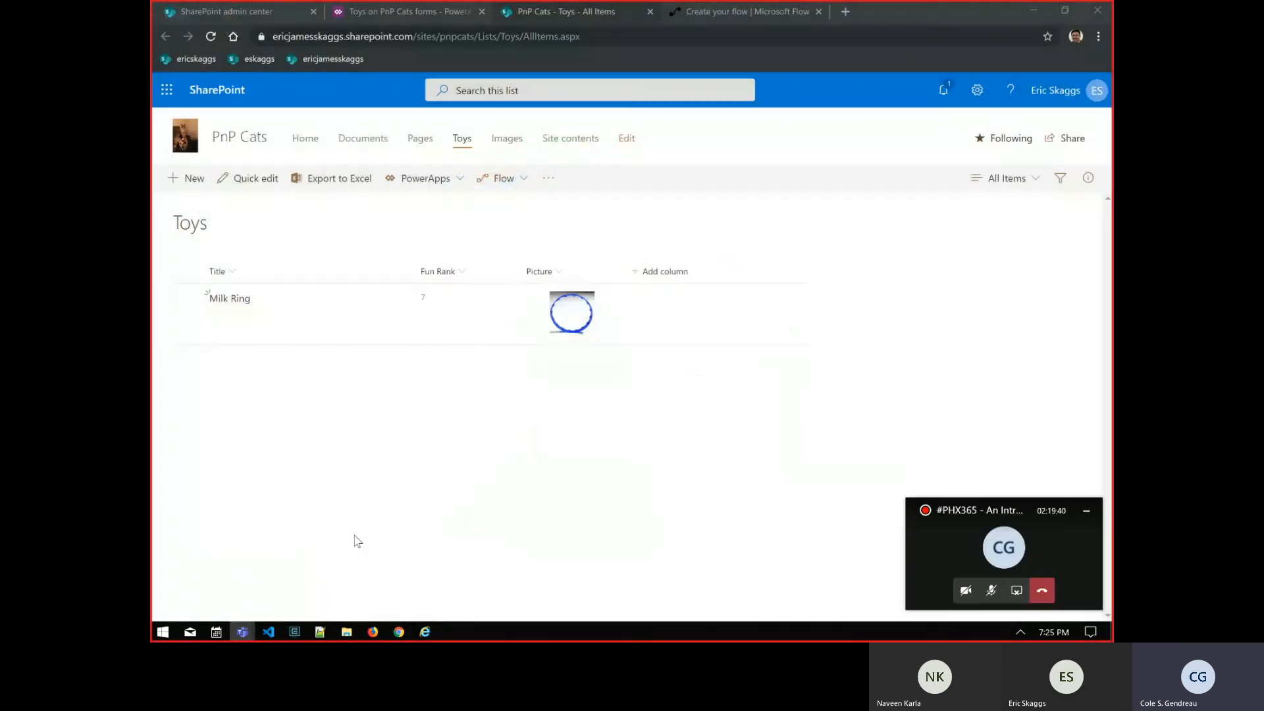
left_click(1025, 595)
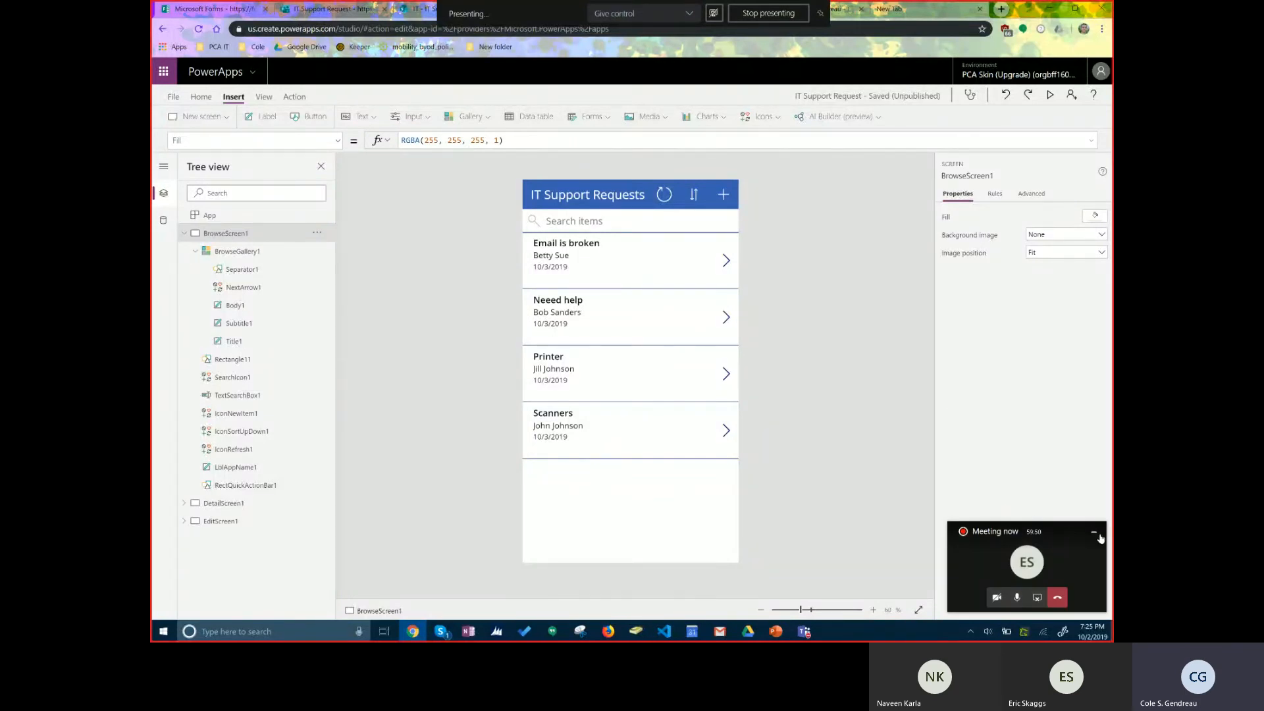
- Add a new screen and move Screen1 above EditScreen1 and DetailScreen1 to make it first
left_click_drag(1036, 535, 924, 644)
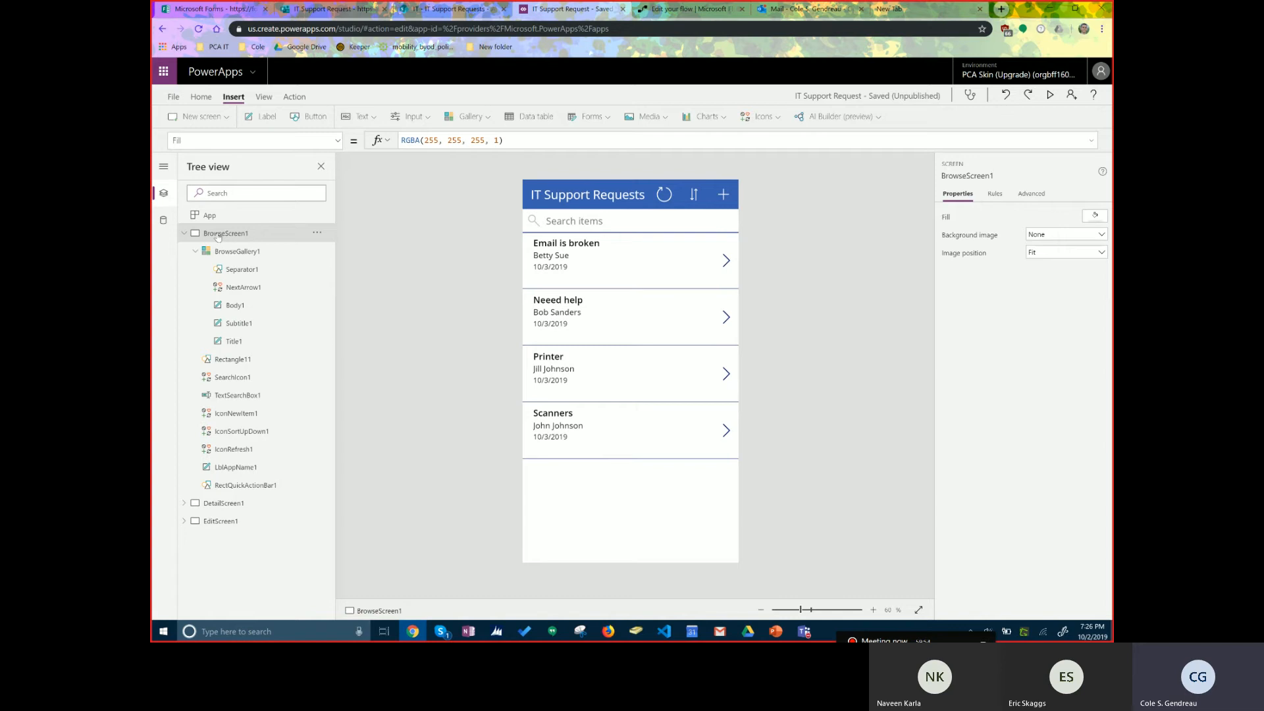
left_click(200, 116)
left_click(212, 173)
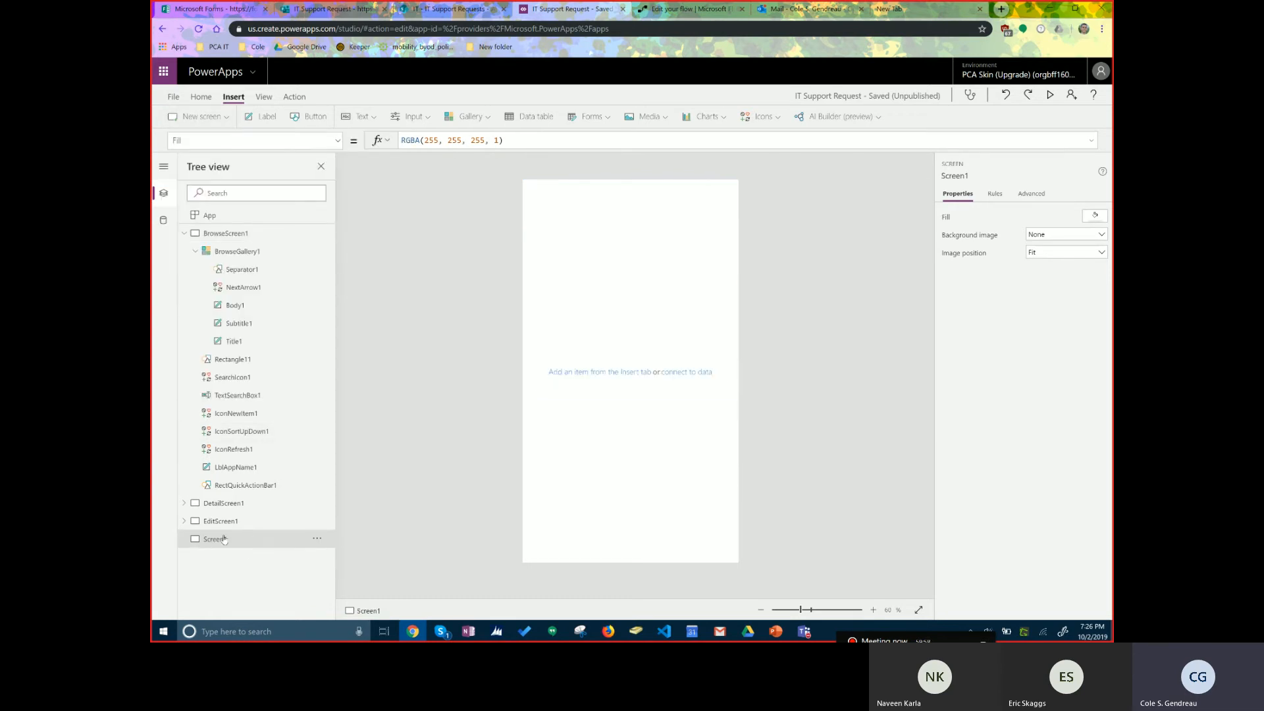
left_click(316, 540)
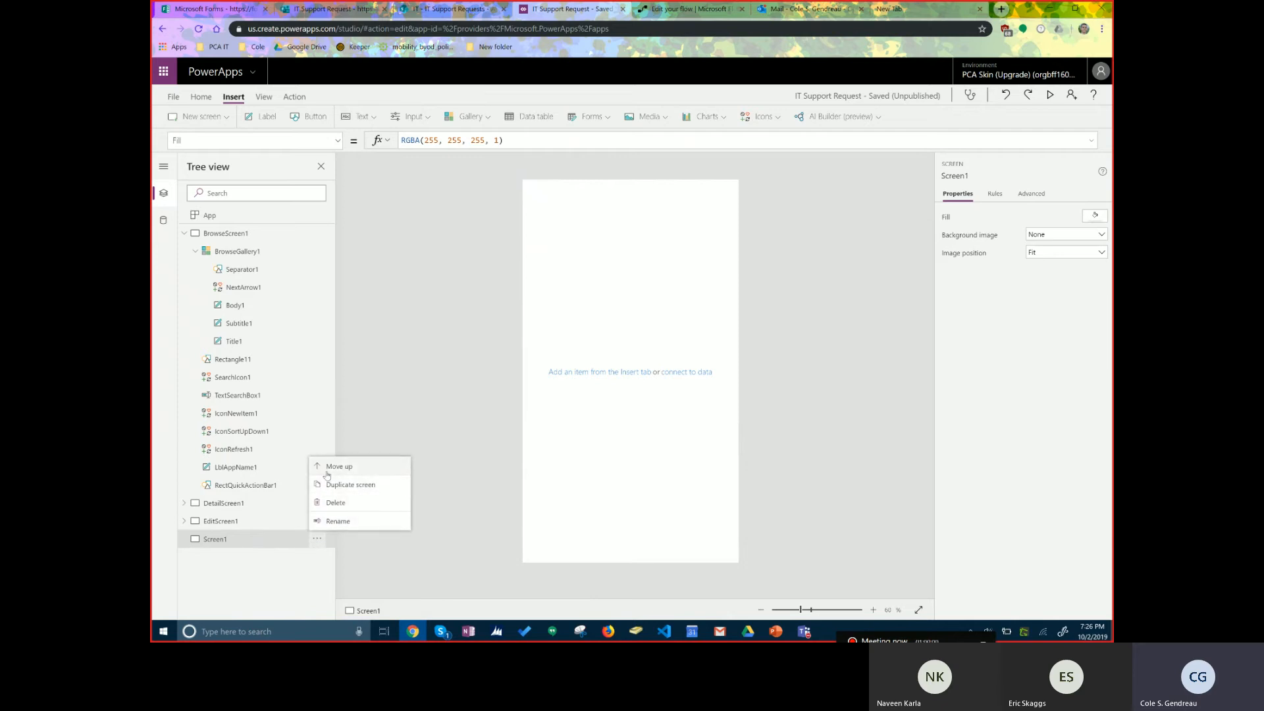
left_click(337, 466)
left_click(317, 520)
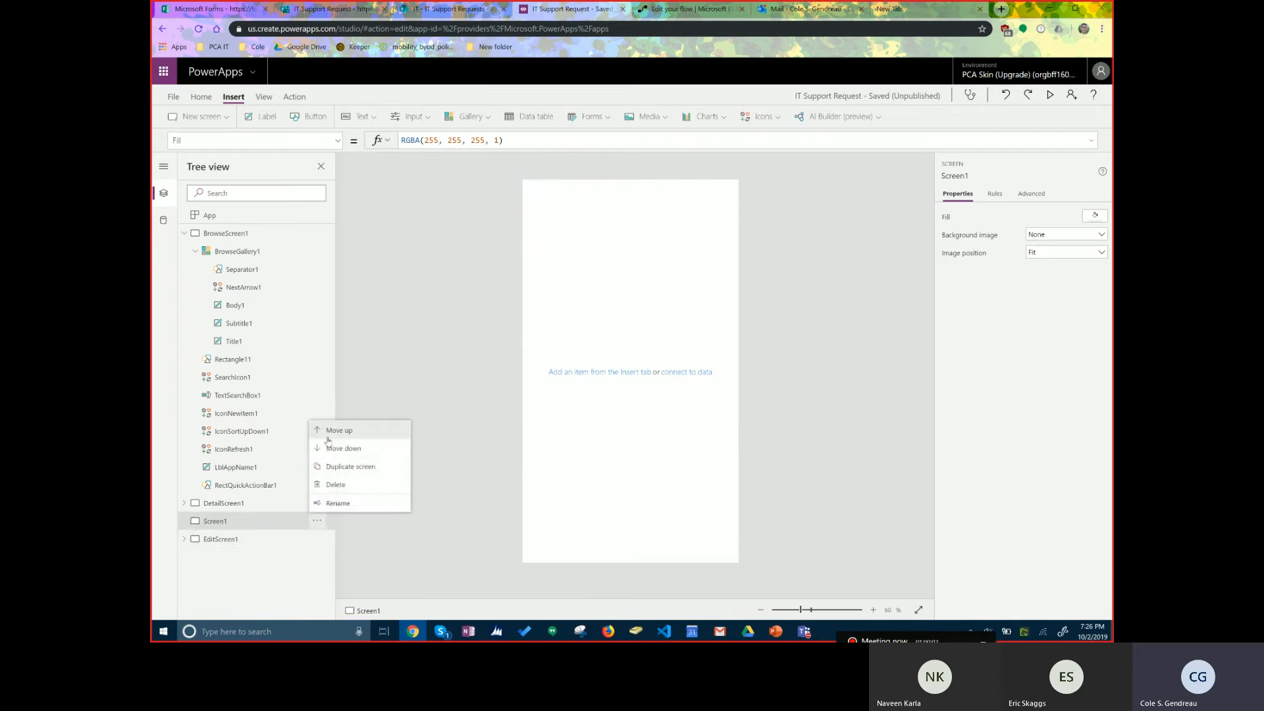
left_click(336, 431)
left_click(317, 503)
left_click(316, 521)
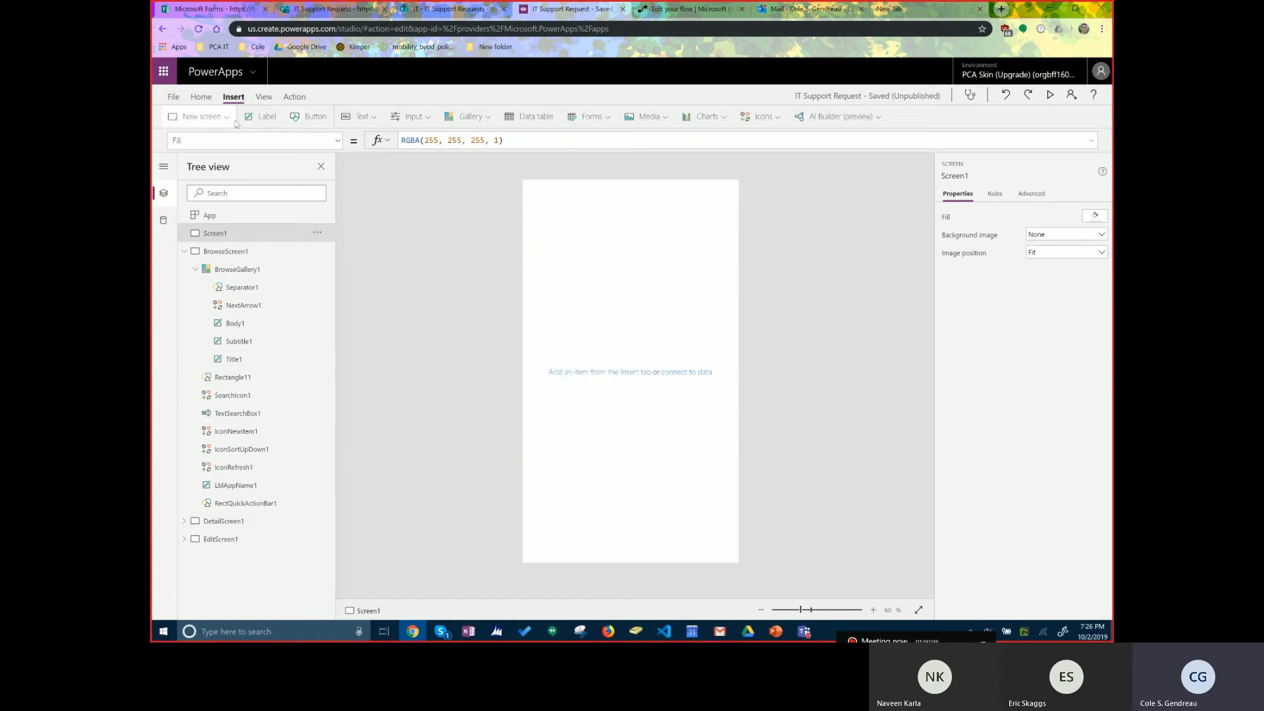
- Insert a vertical gallery and set its Items to 'IT Support Requests'.'Assigned To'
left_click(464, 117)
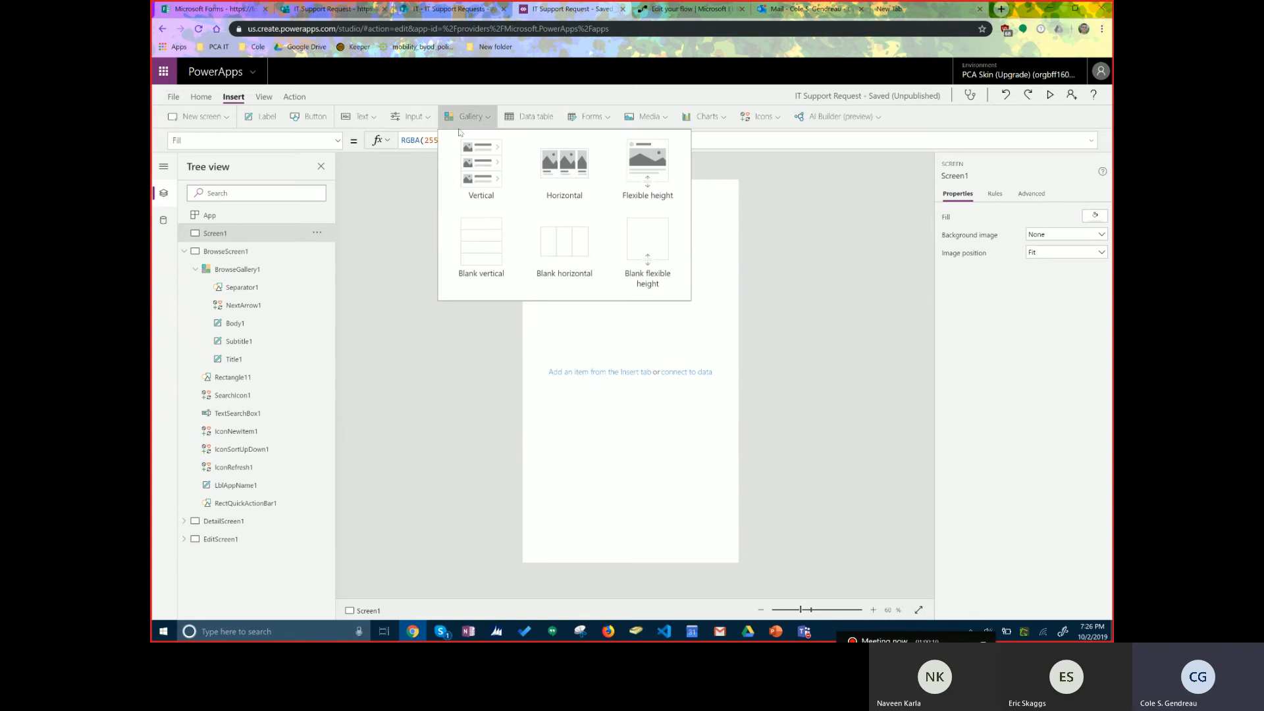
left_click(481, 166)
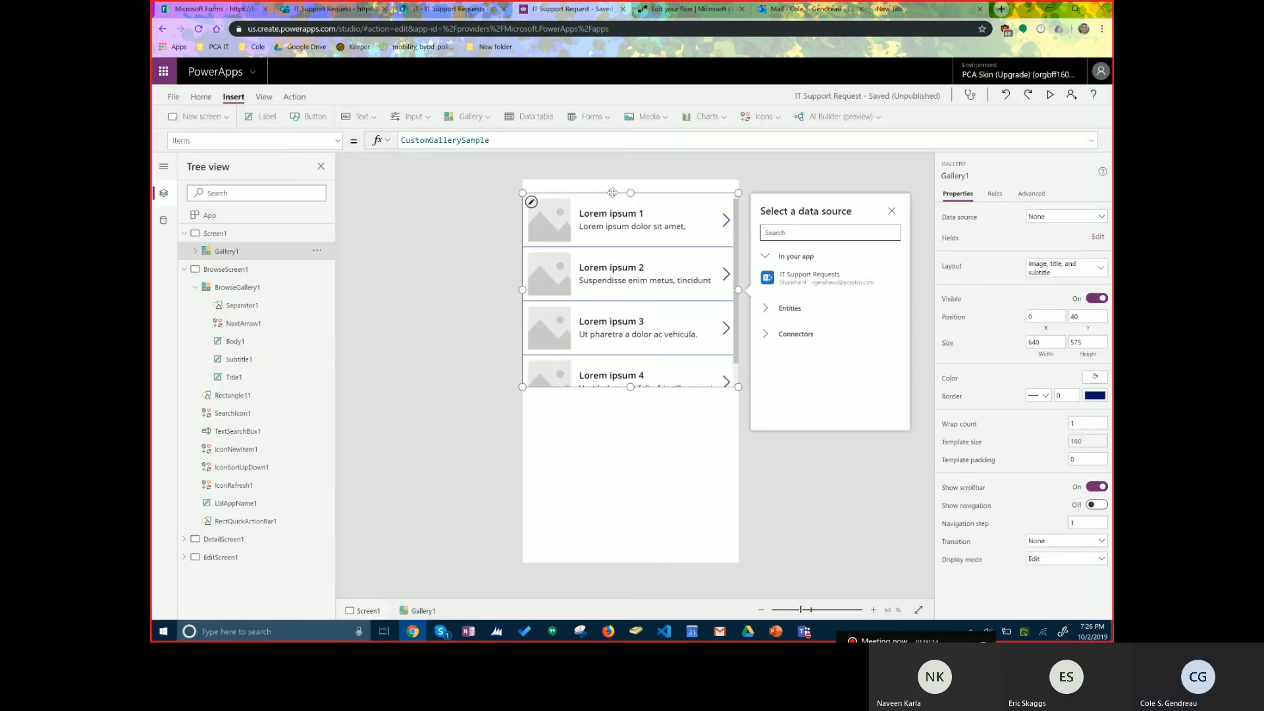
left_click_drag(612, 193, 637, 291)
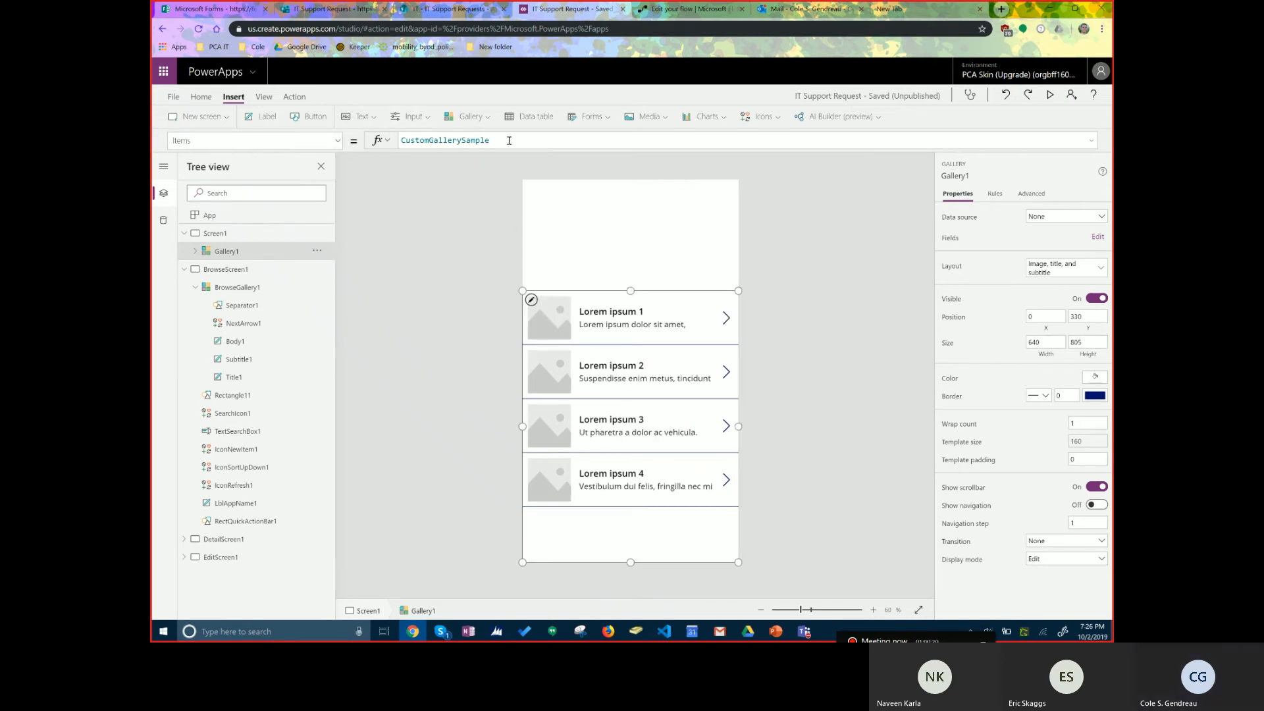
left_click(488, 140)
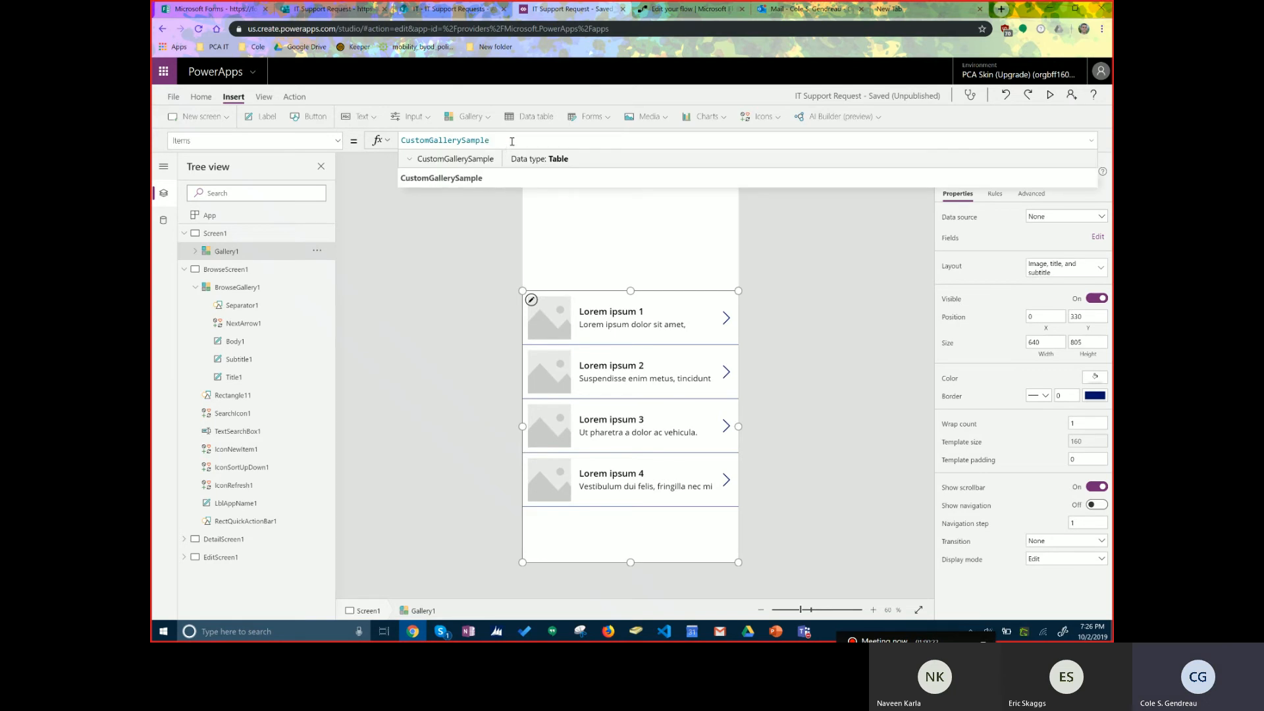
left_click_drag(512, 142, 382, 141)
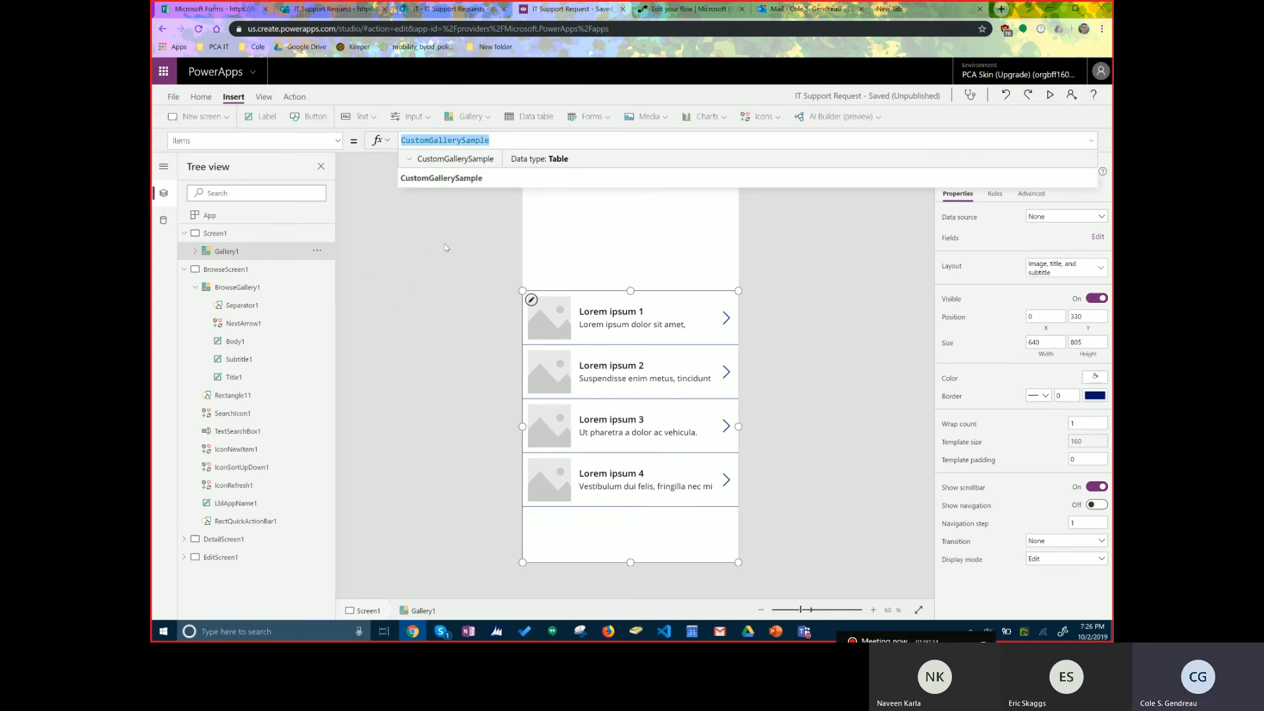
type("it")
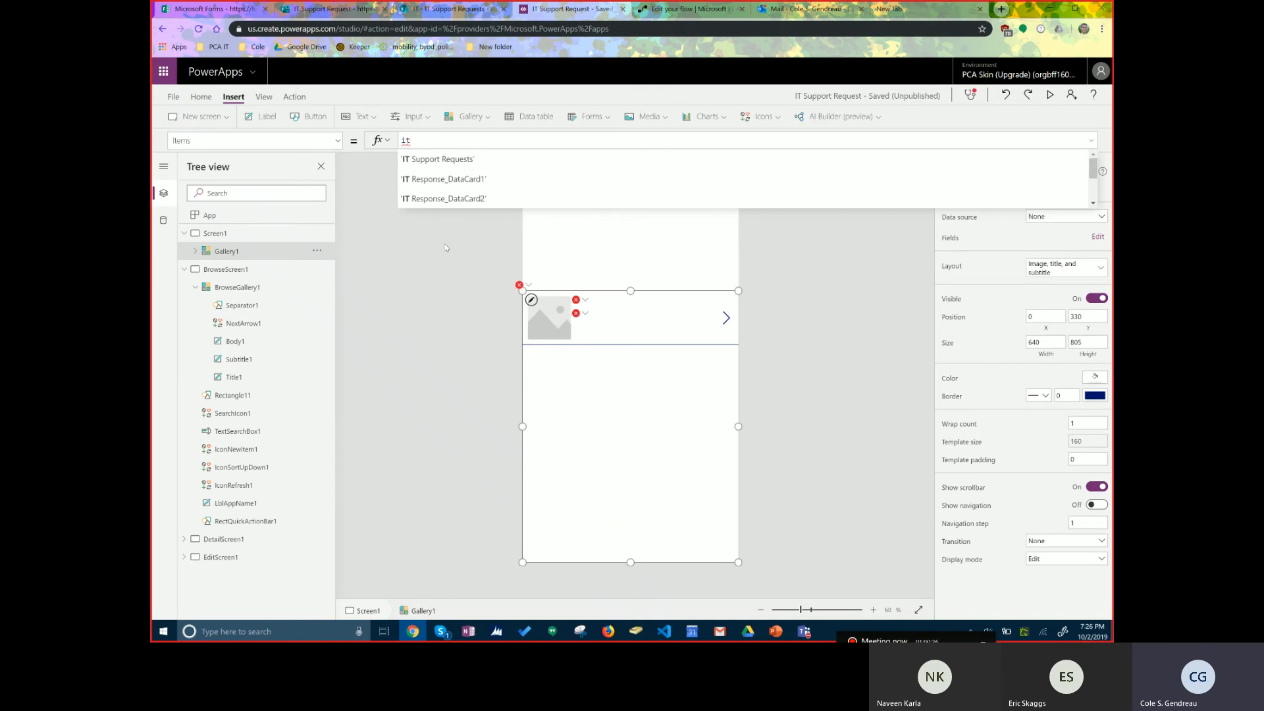
left_click(448, 164)
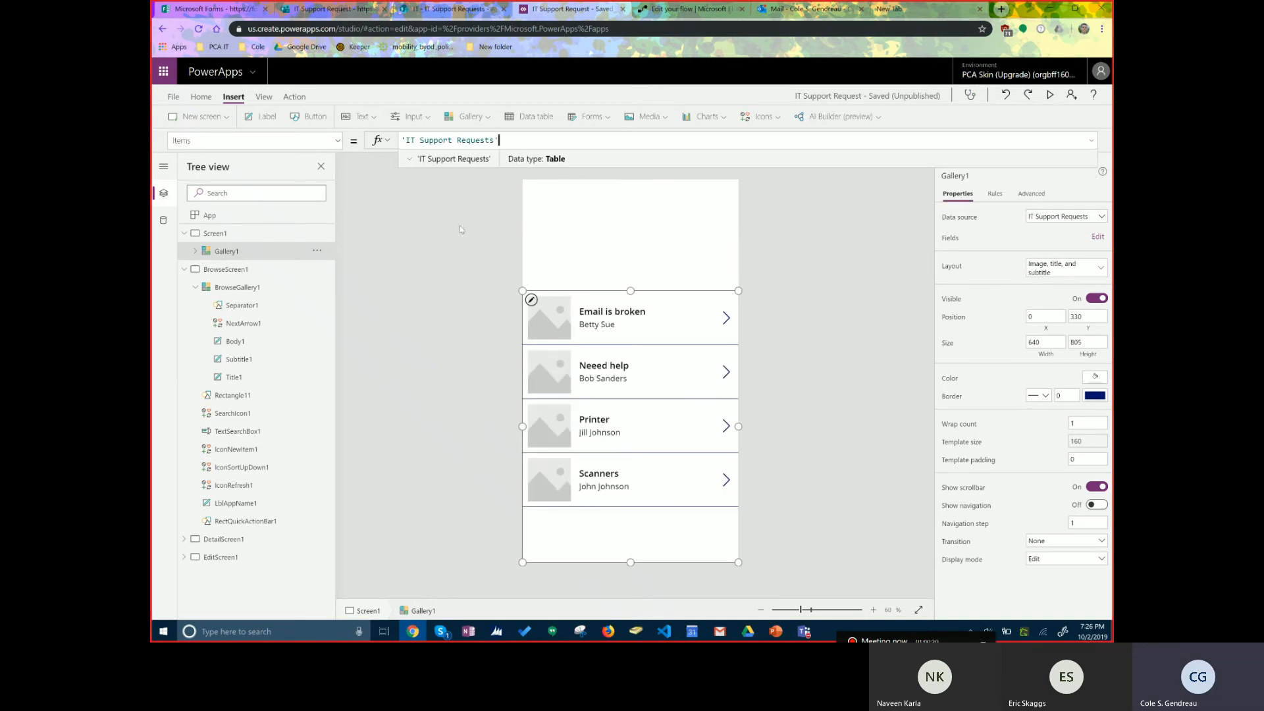
type(",")
key("BackSpace")
type(".")
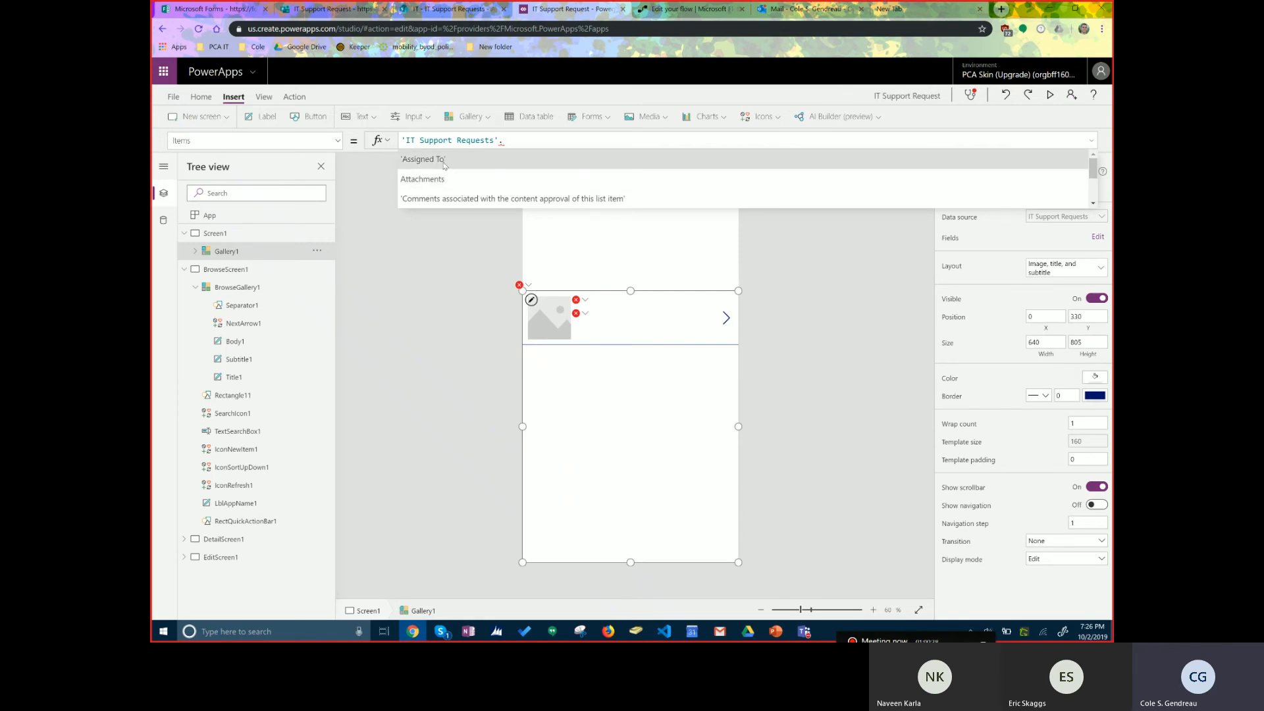
left_click(444, 160)
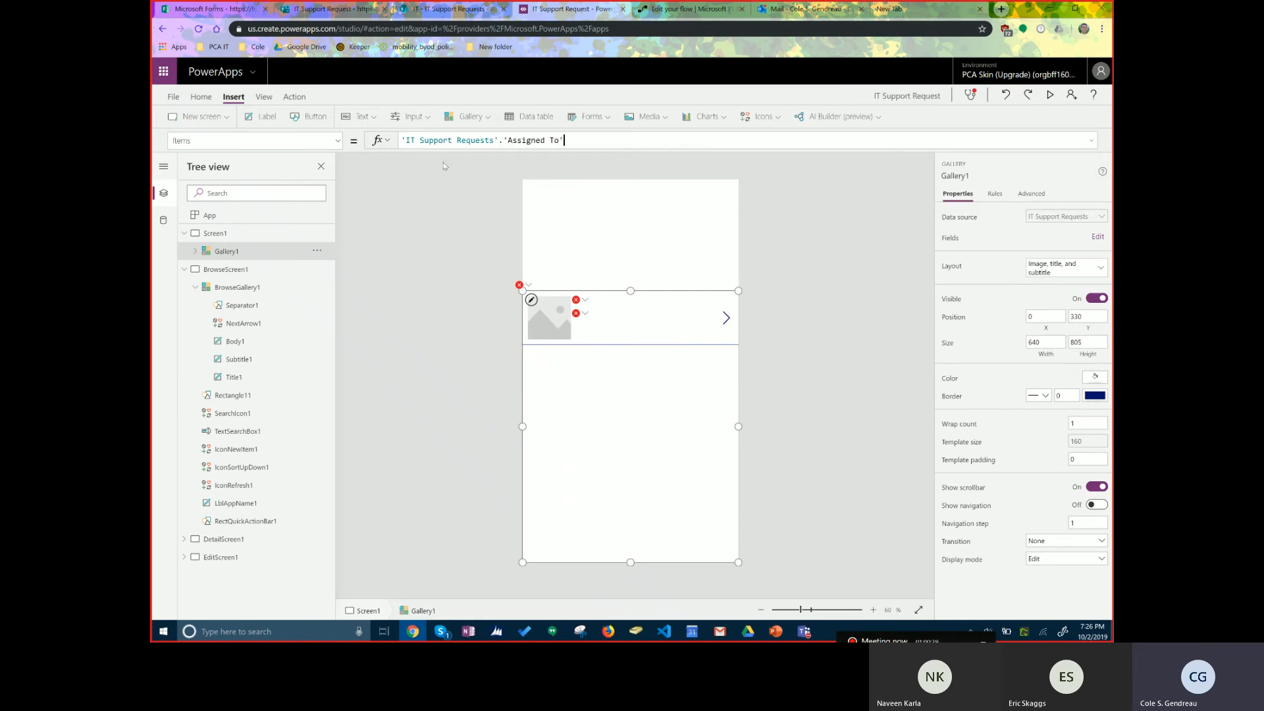
left_click(456, 234)
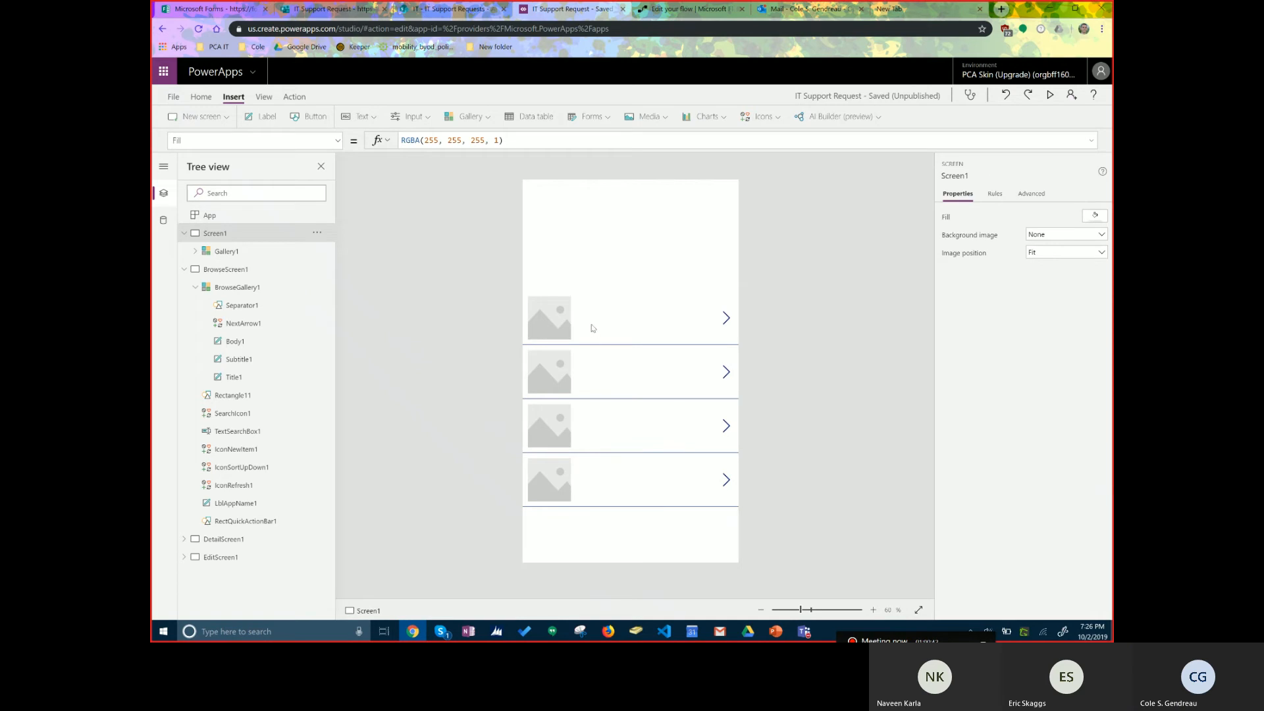
- Switch the gallery to a Title-only layout and shorten it by lowering its top edge
left_click(620, 311)
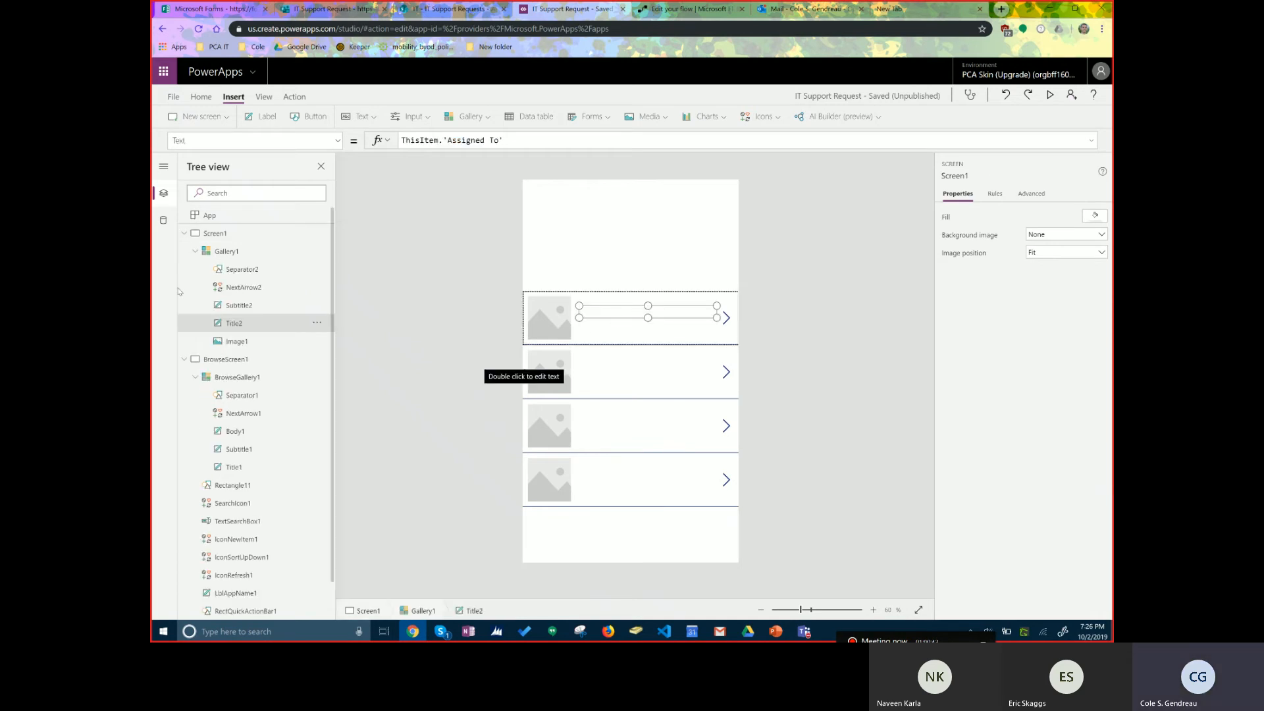
left_click(228, 252)
left_click(1097, 237)
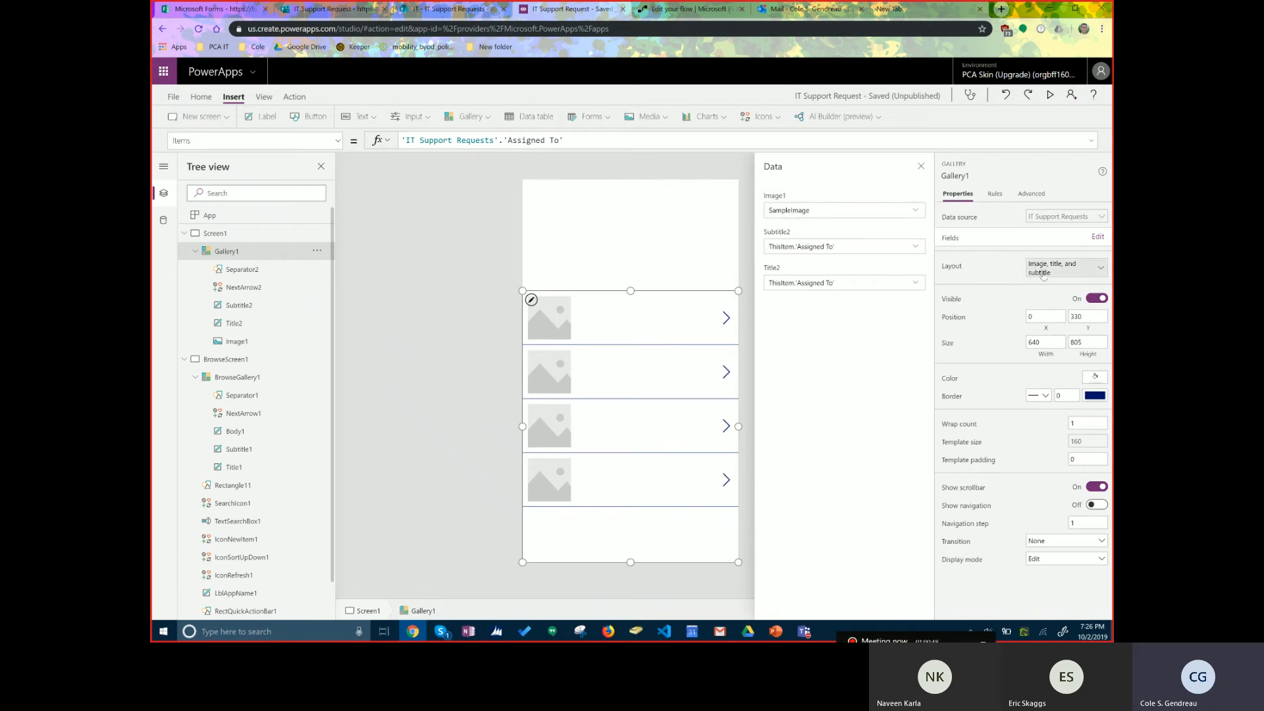
left_click(1066, 272)
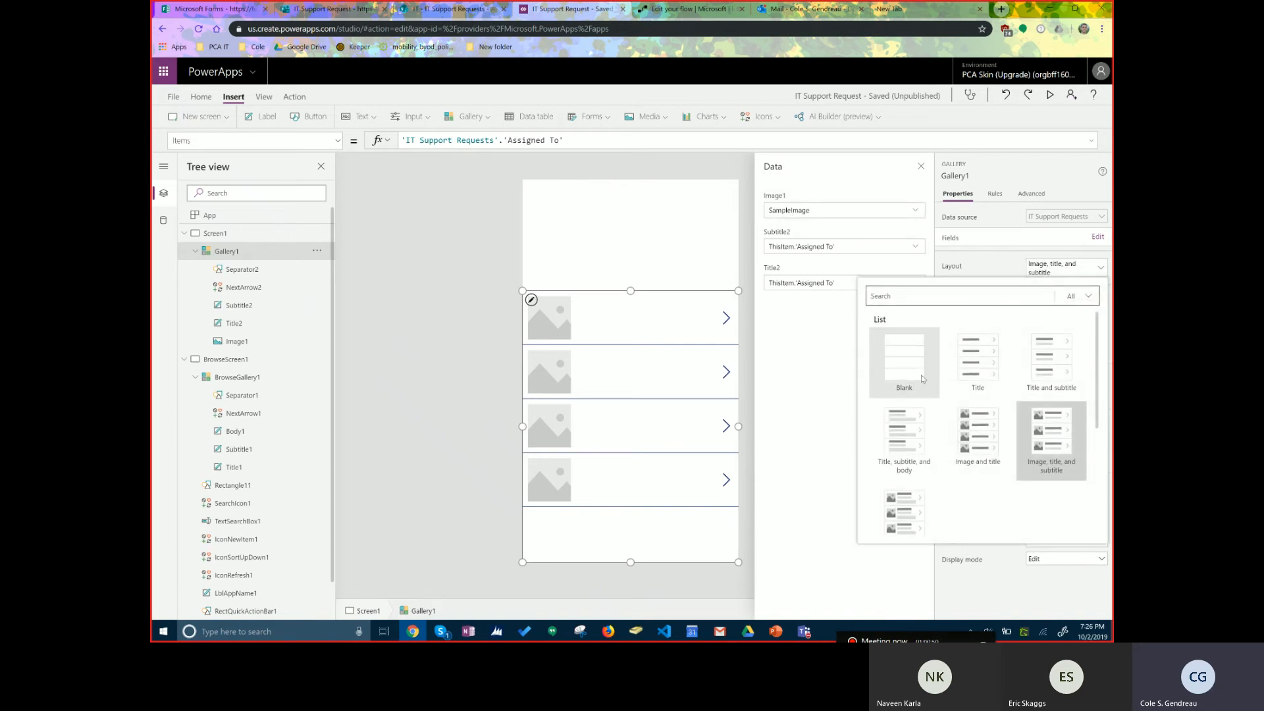
left_click(954, 373)
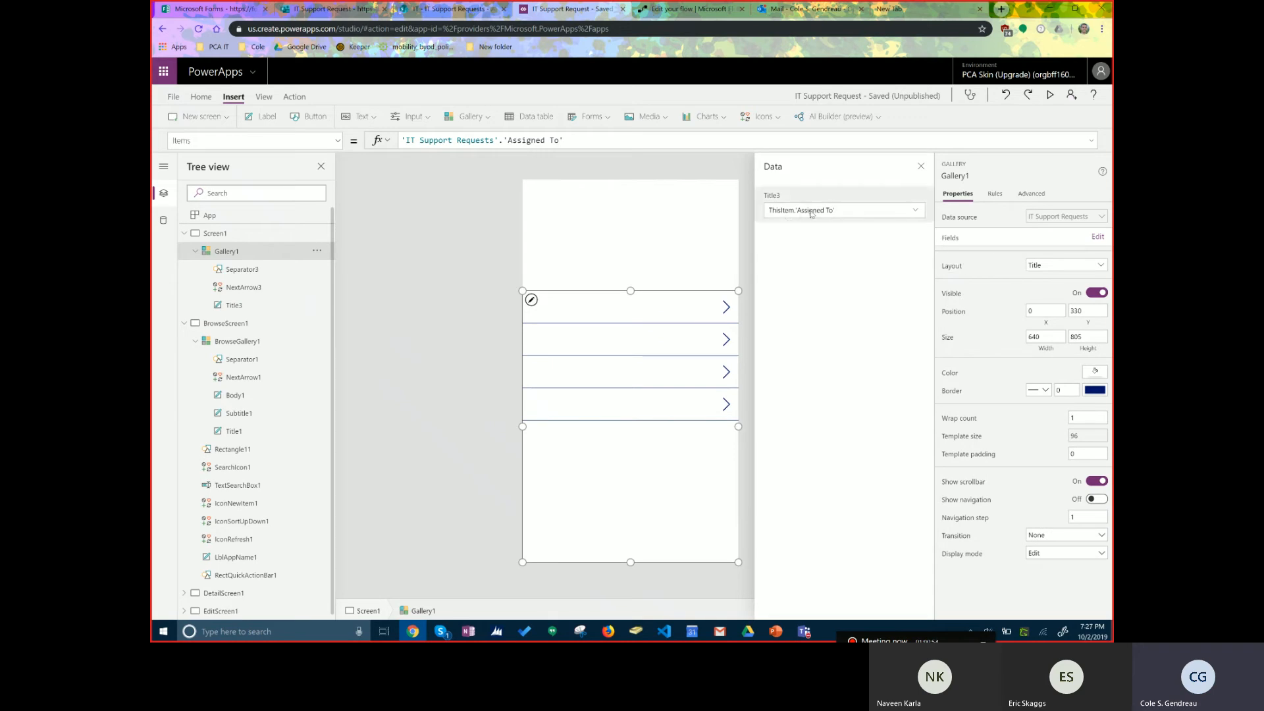
left_click(919, 215)
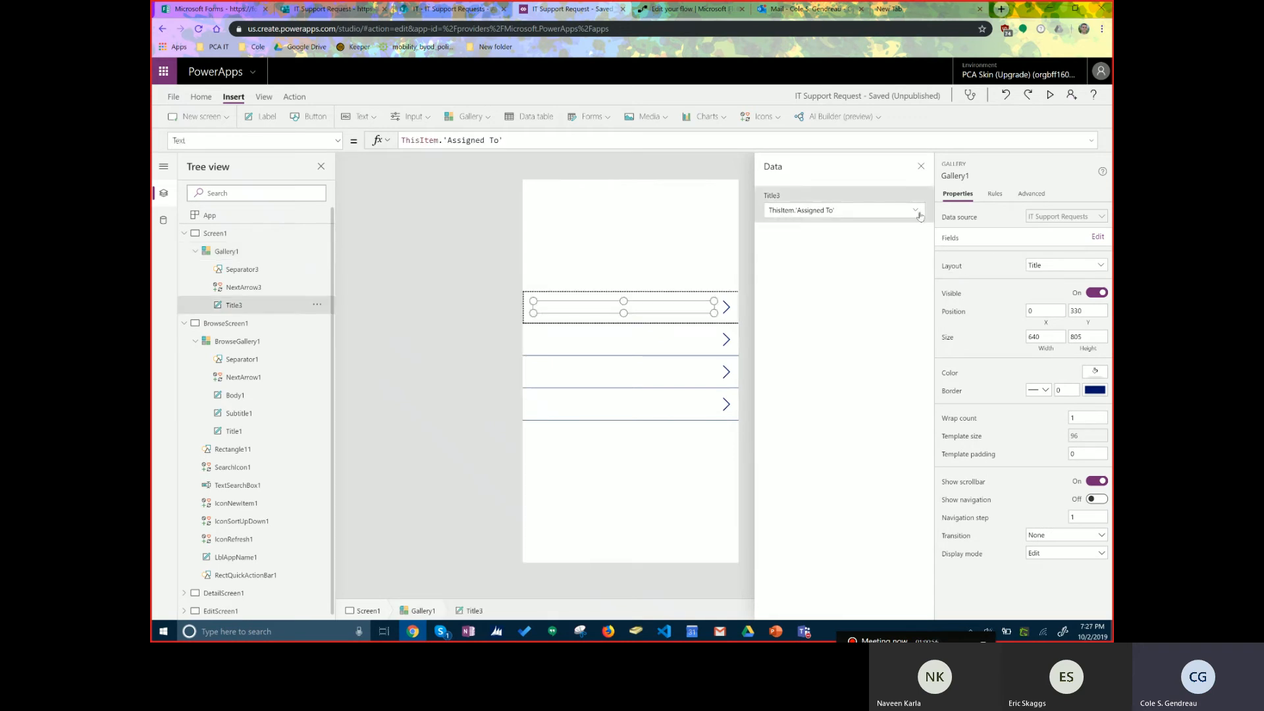
left_click(464, 300)
left_click(652, 418)
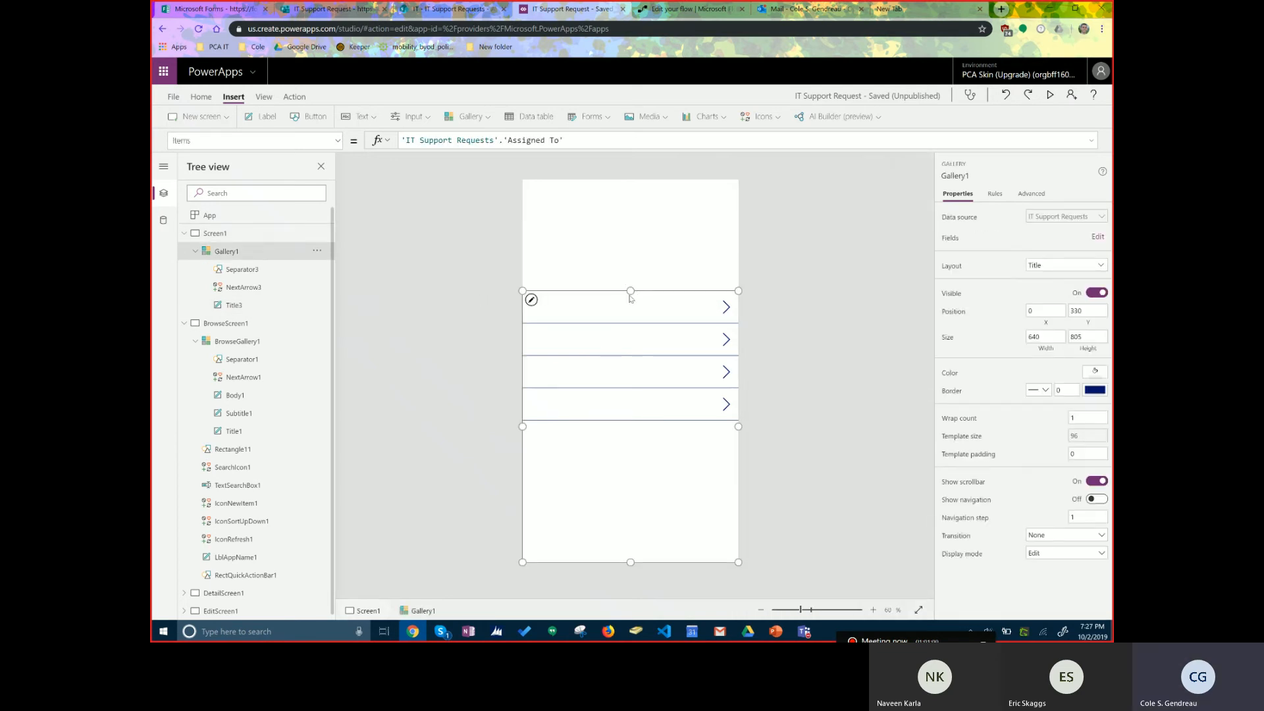
left_click_drag(630, 291, 630, 389)
left_click(768, 346)
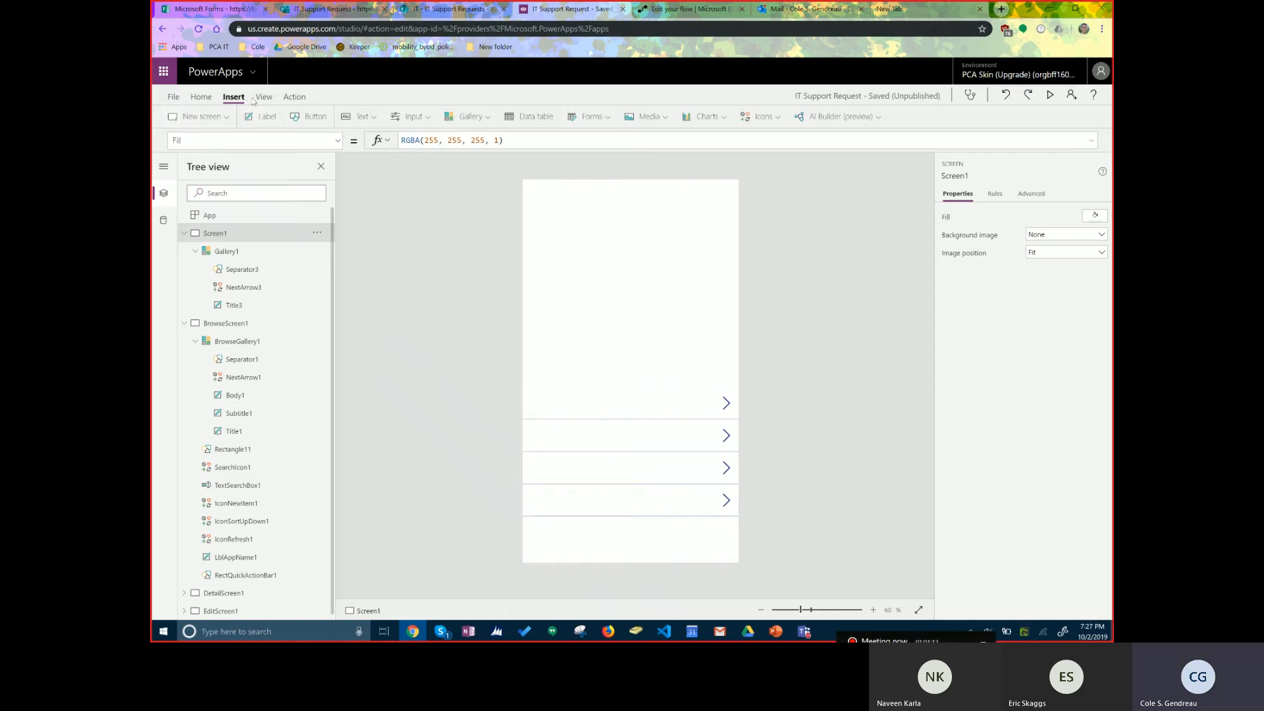
- Insert an image control in the upper middle of Screen1 showing it-support.jpg
left_click(644, 121)
left_click(649, 140)
left_click_drag(599, 247, 644, 318)
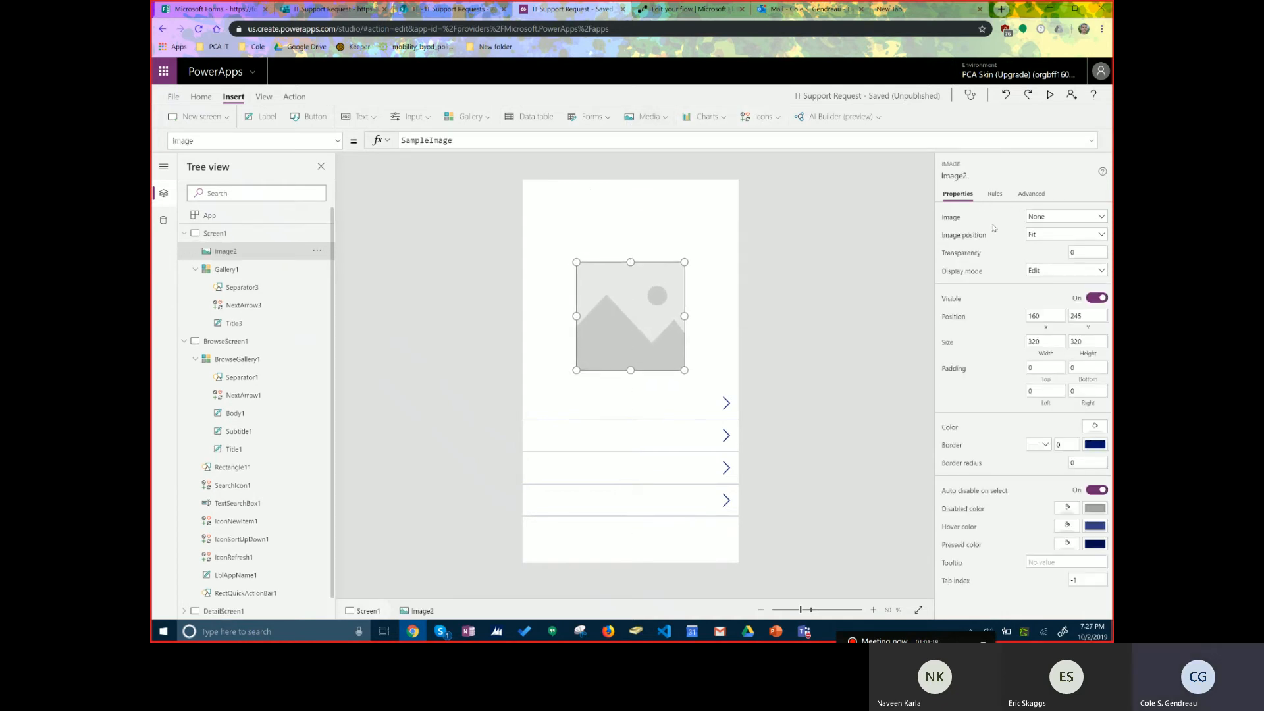
left_click(1043, 219)
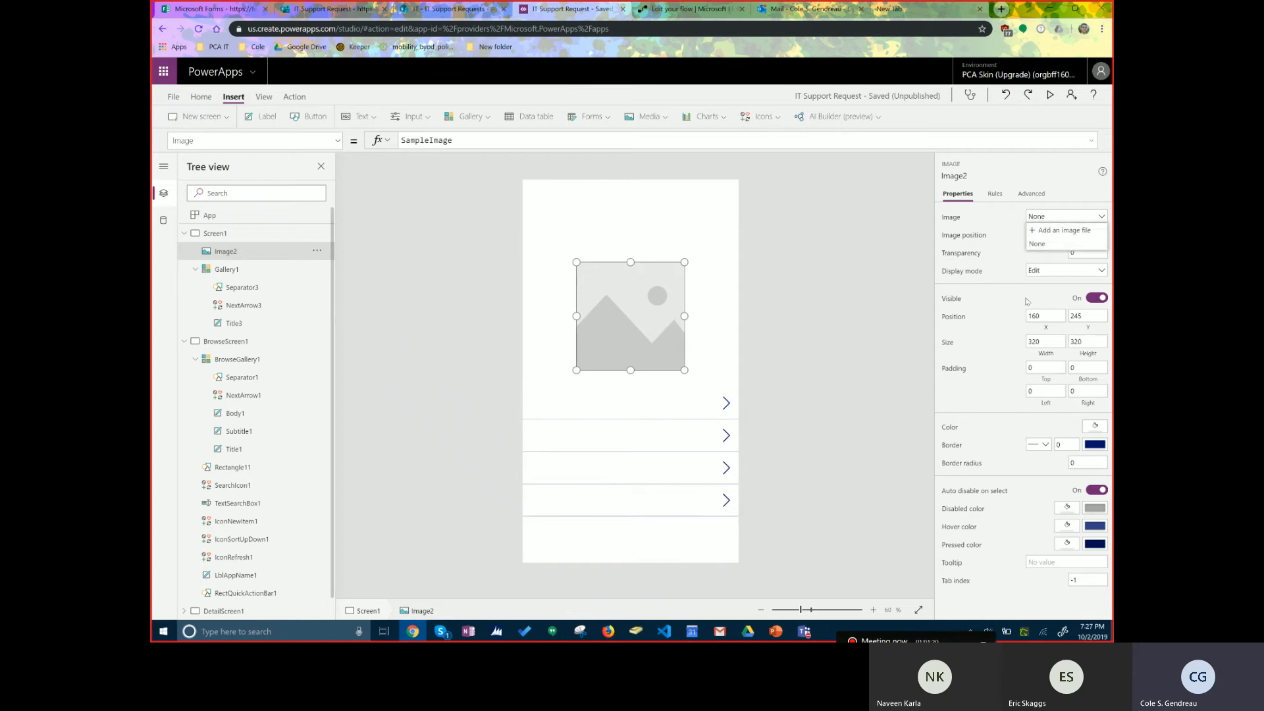
left_click(1056, 232)
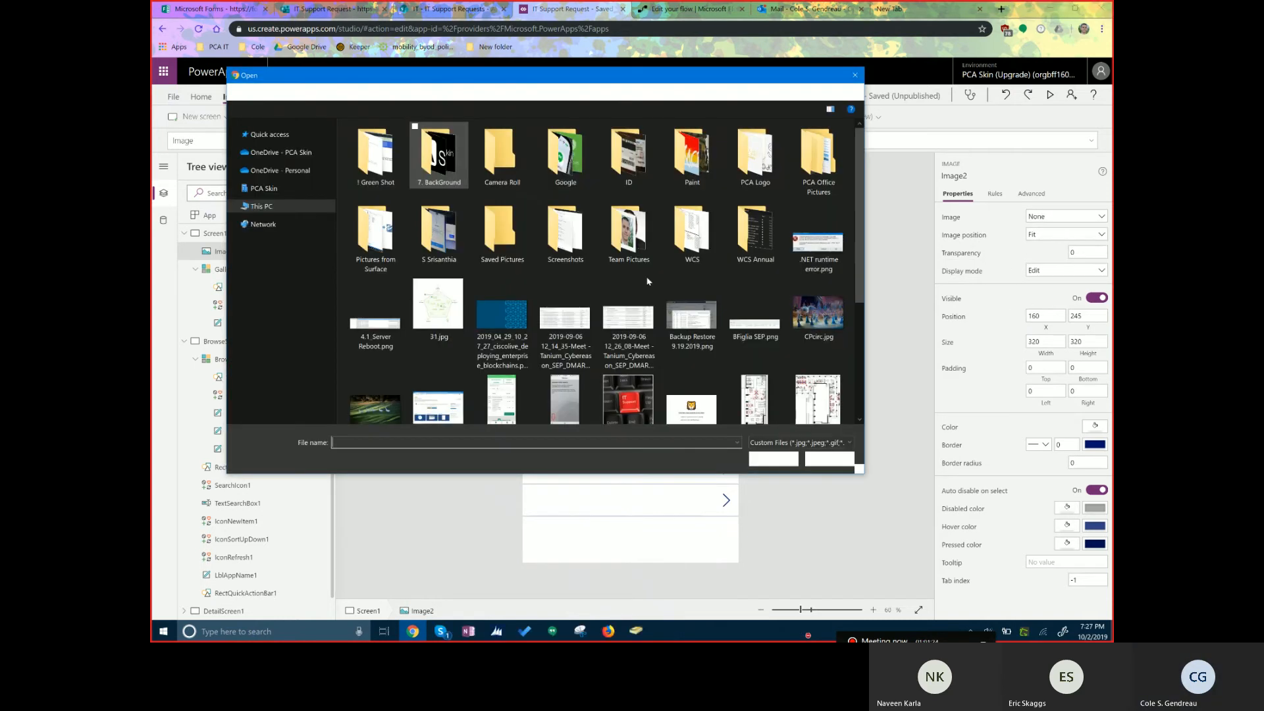
scroll(632, 310, "down", 2)
left_click(637, 308)
double_click(636, 308)
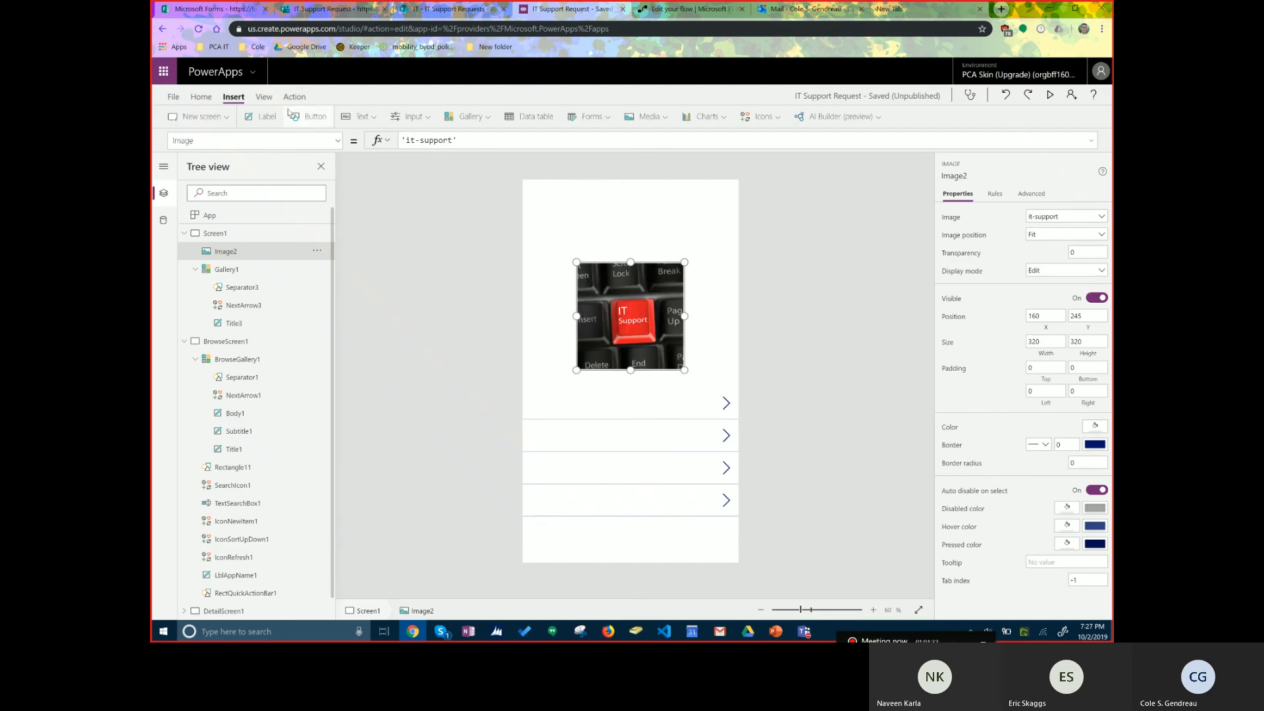
- Add a title label reading 'IT Support App' at the top of the screen
left_click(263, 116)
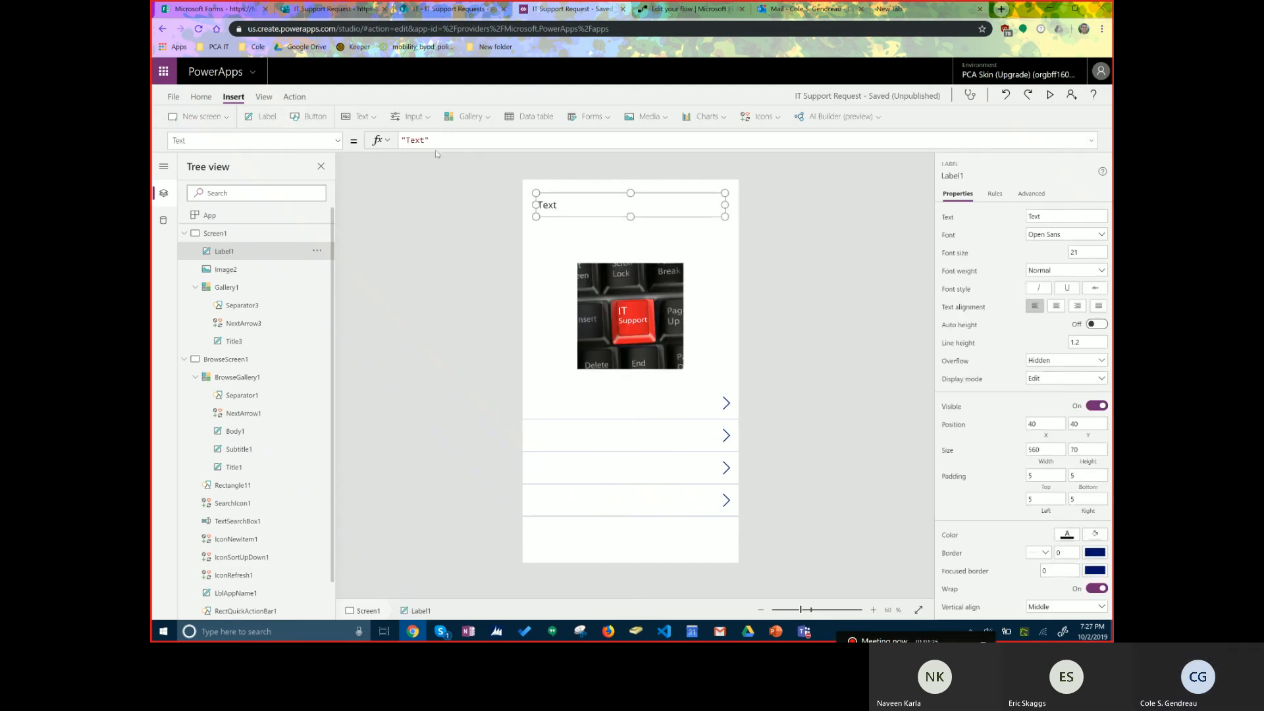
key("BackSpace")
key("BackSpace")
key("BackSpace")
key("BackSpace")
type("IT Support APP")
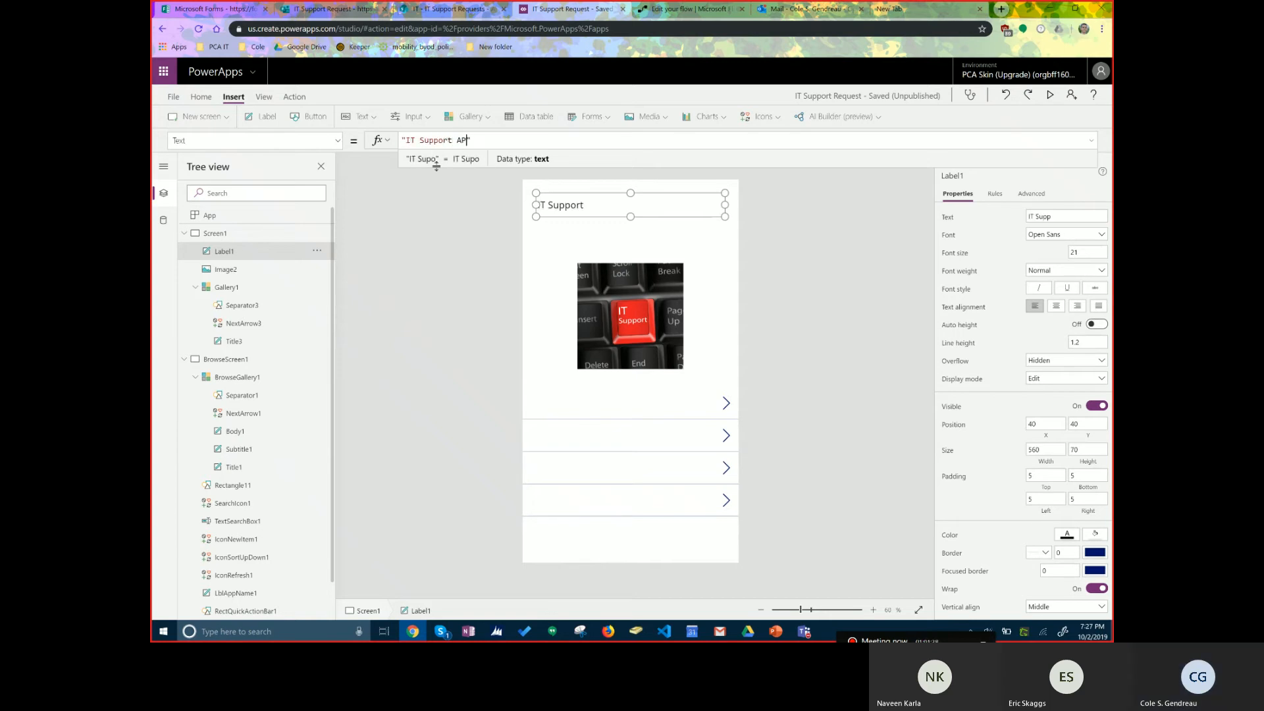
key("BackSpace")
key("BackSpace")
type("pp")
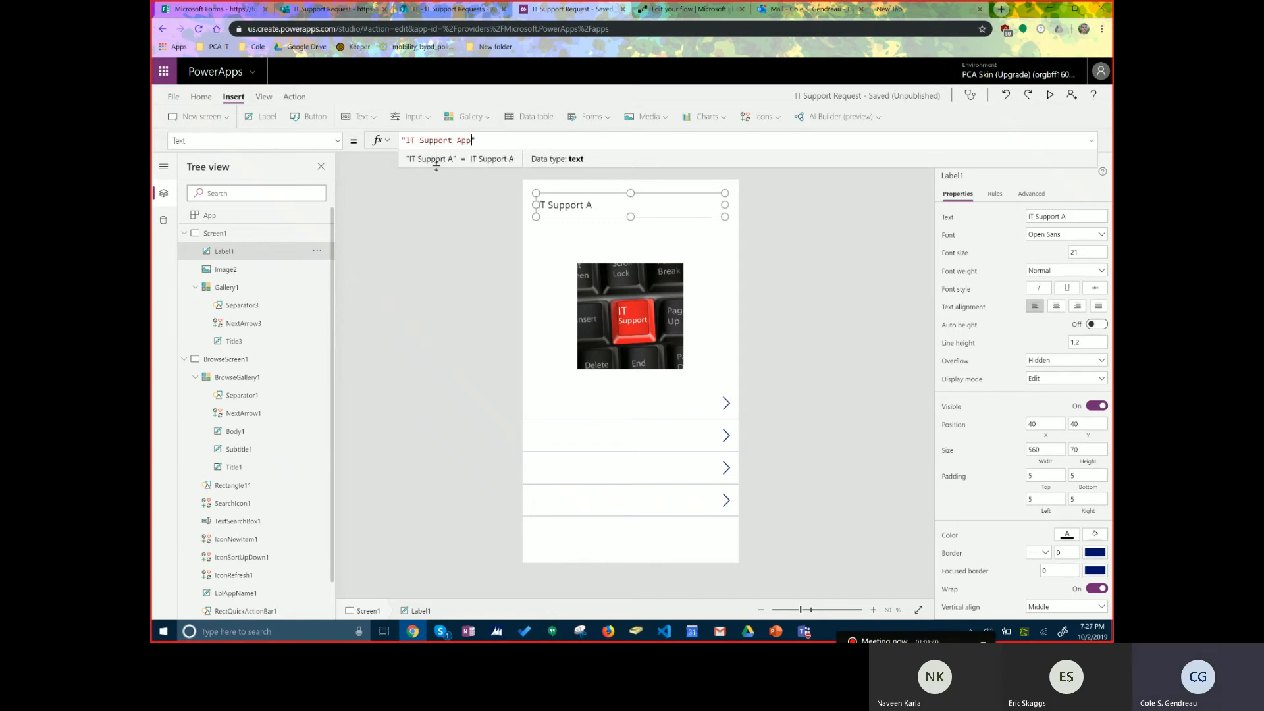
left_click(468, 237)
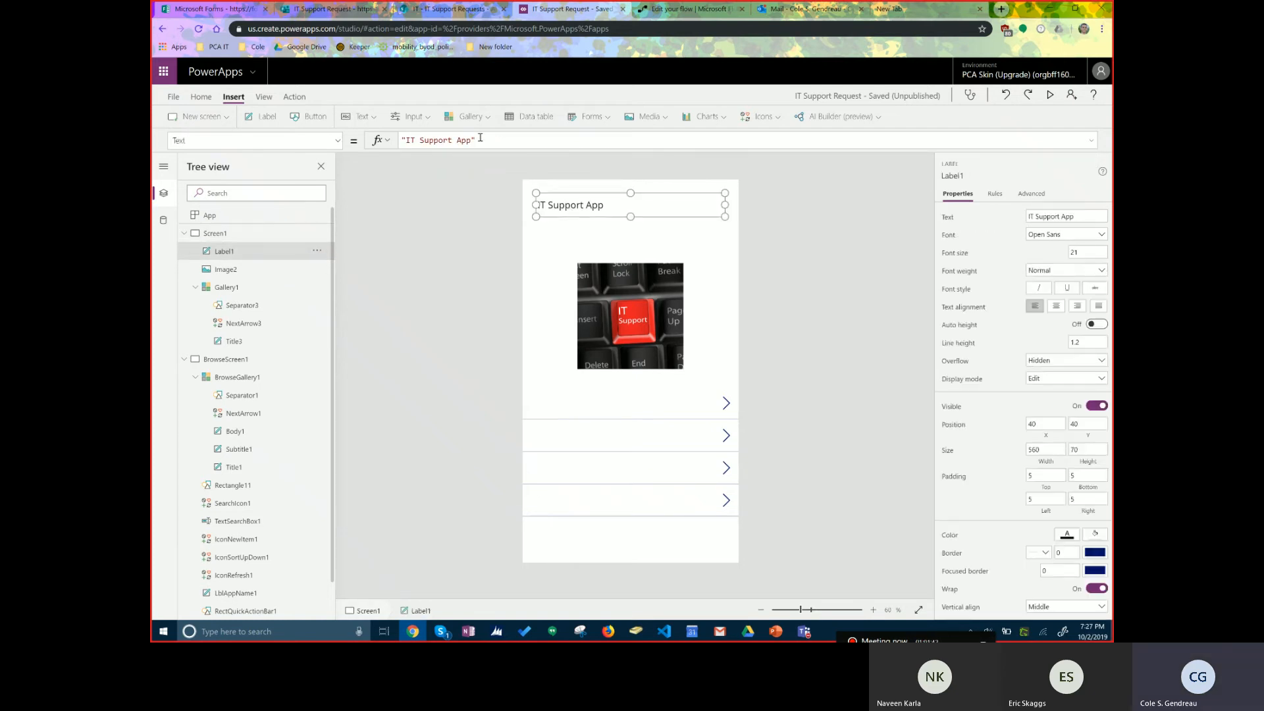
- Center-align the IT Support App title text
left_click(201, 96)
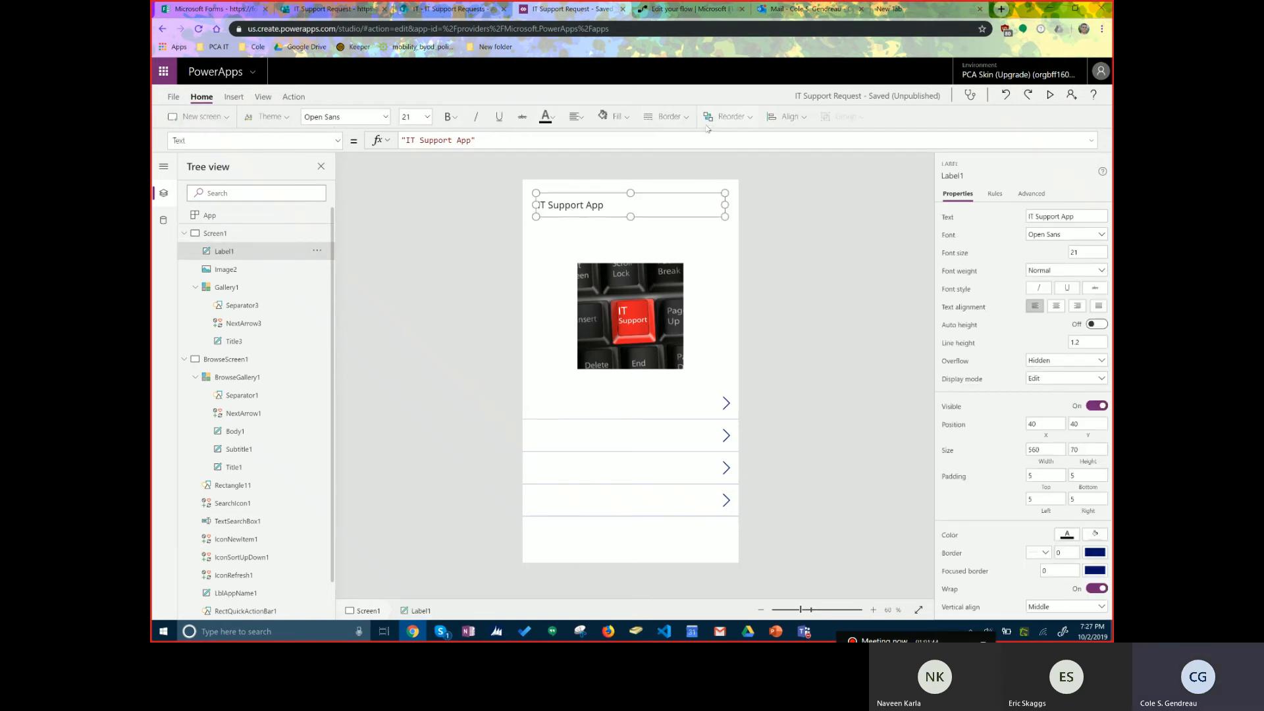
left_click(575, 117)
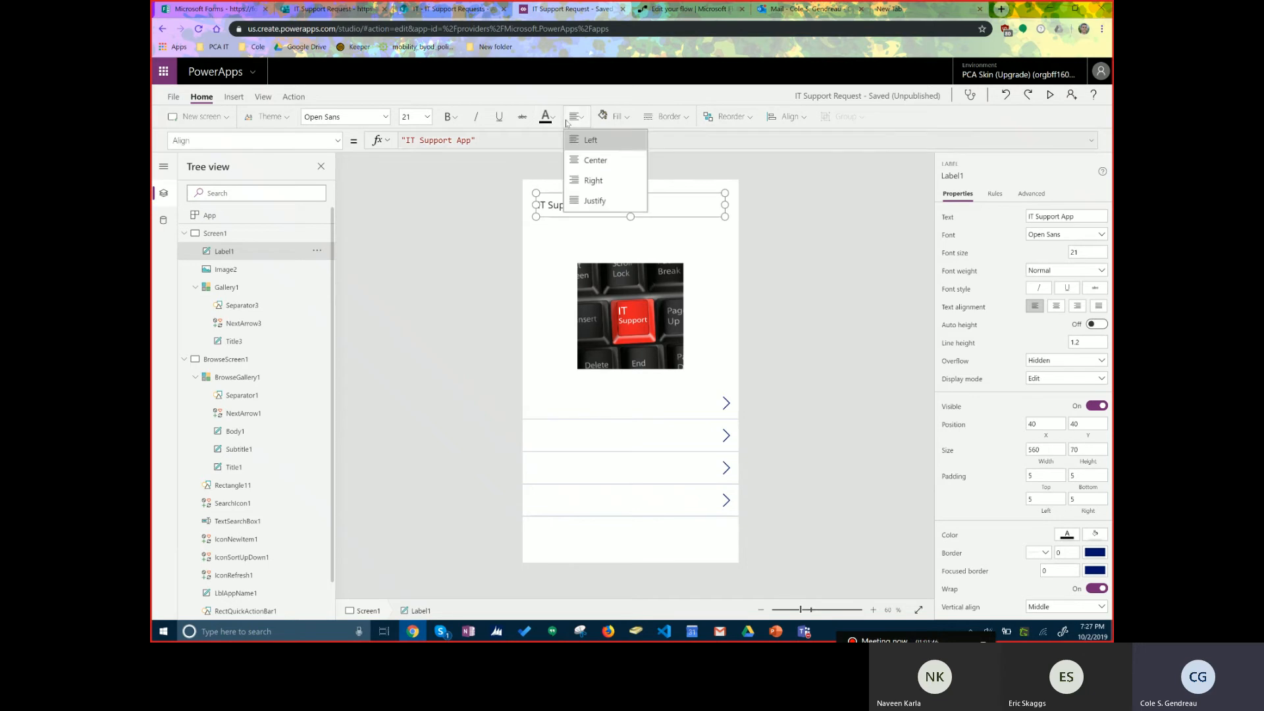
left_click(595, 160)
left_click(786, 116)
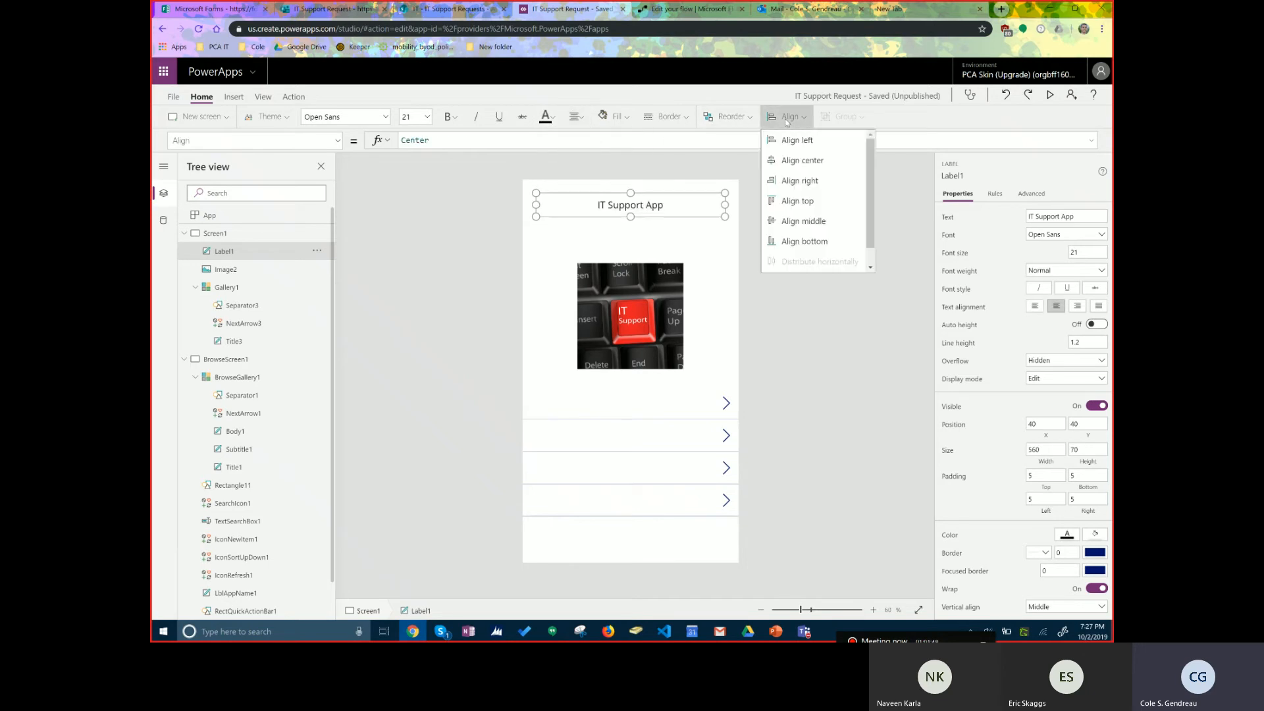
left_click(731, 330)
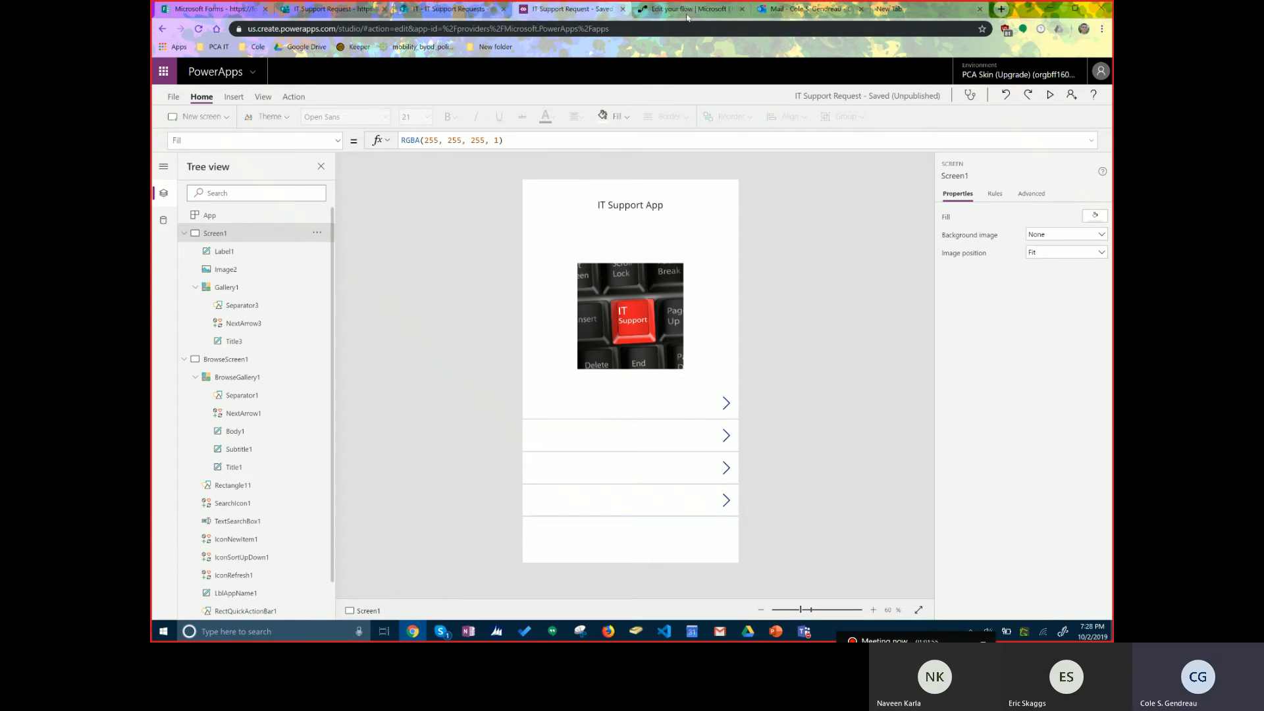
- Put the IT Support Requests list into Quick edit and enter the first ticket's assignee
left_click(453, 9)
left_click(563, 490)
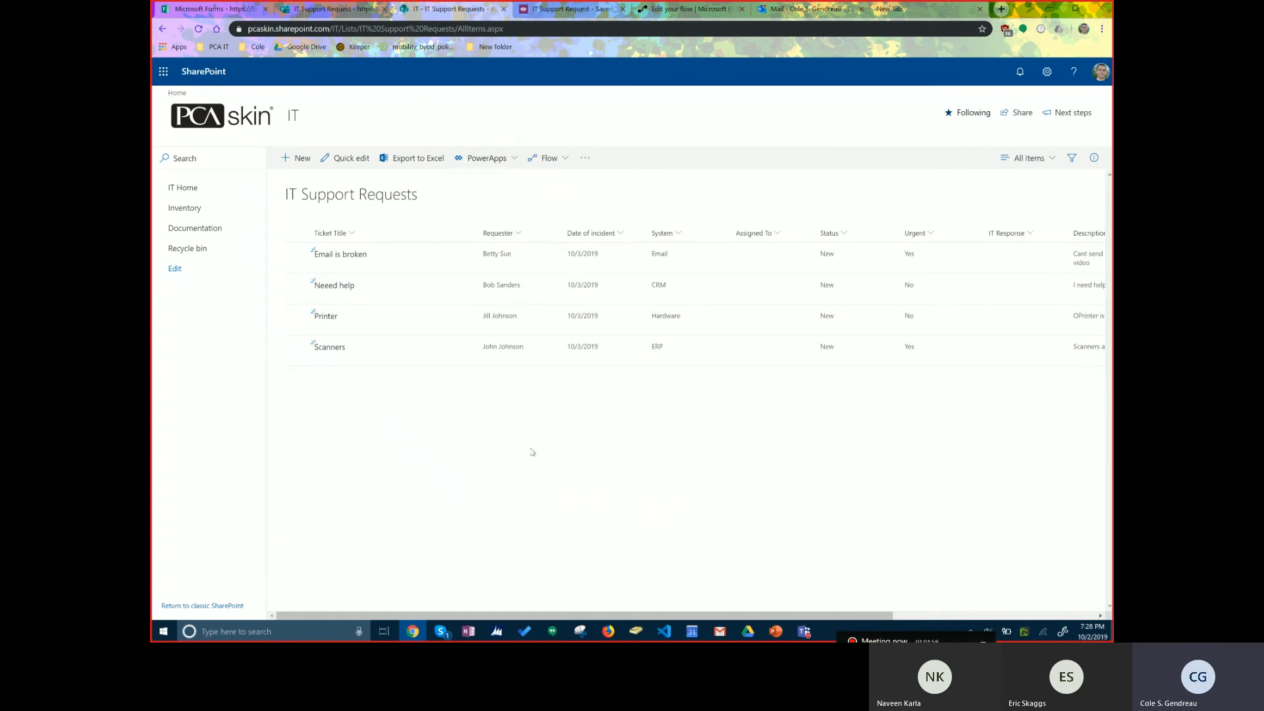
left_click(342, 161)
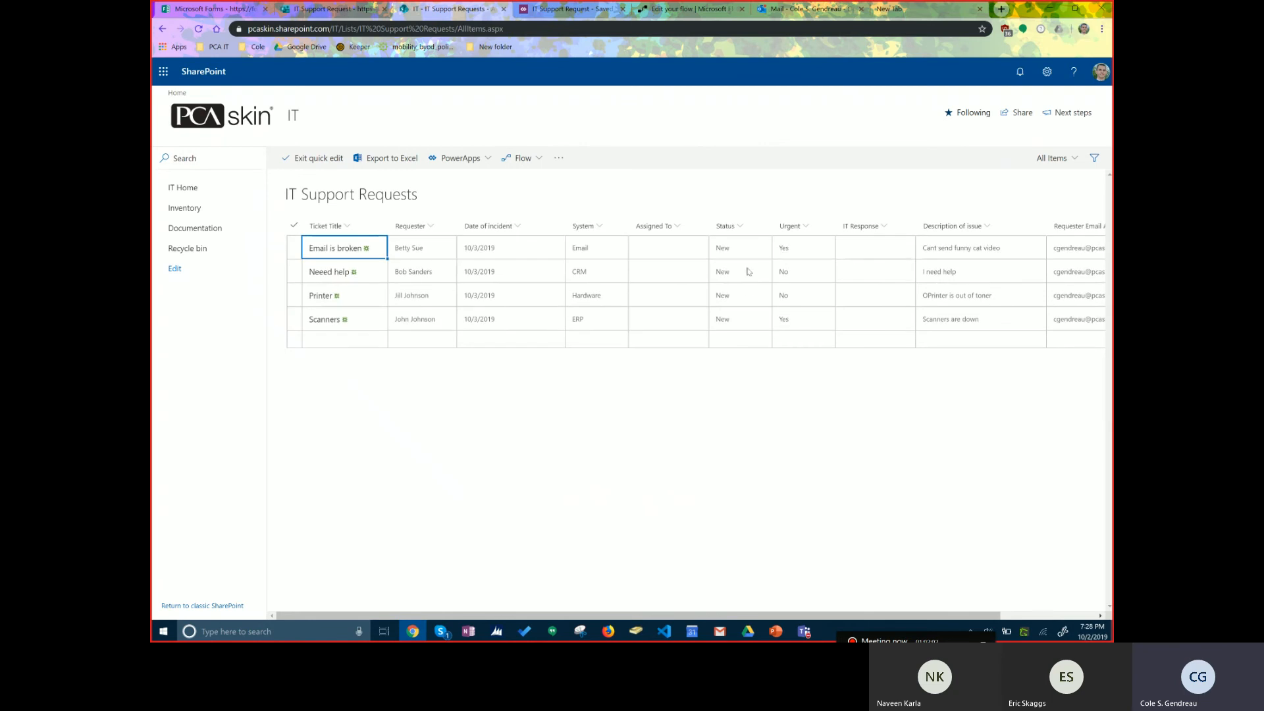
left_click(673, 256)
type("Bill")
left_click(662, 273)
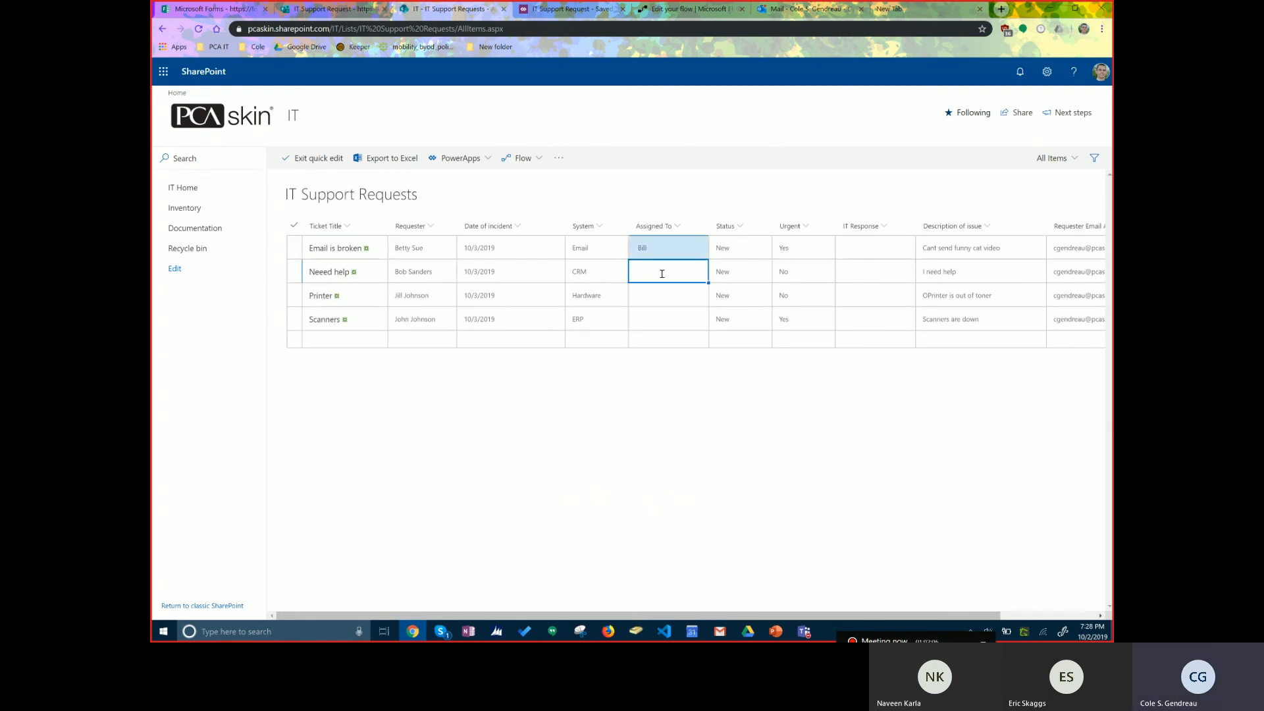
left_click(668, 246)
left_click(664, 247)
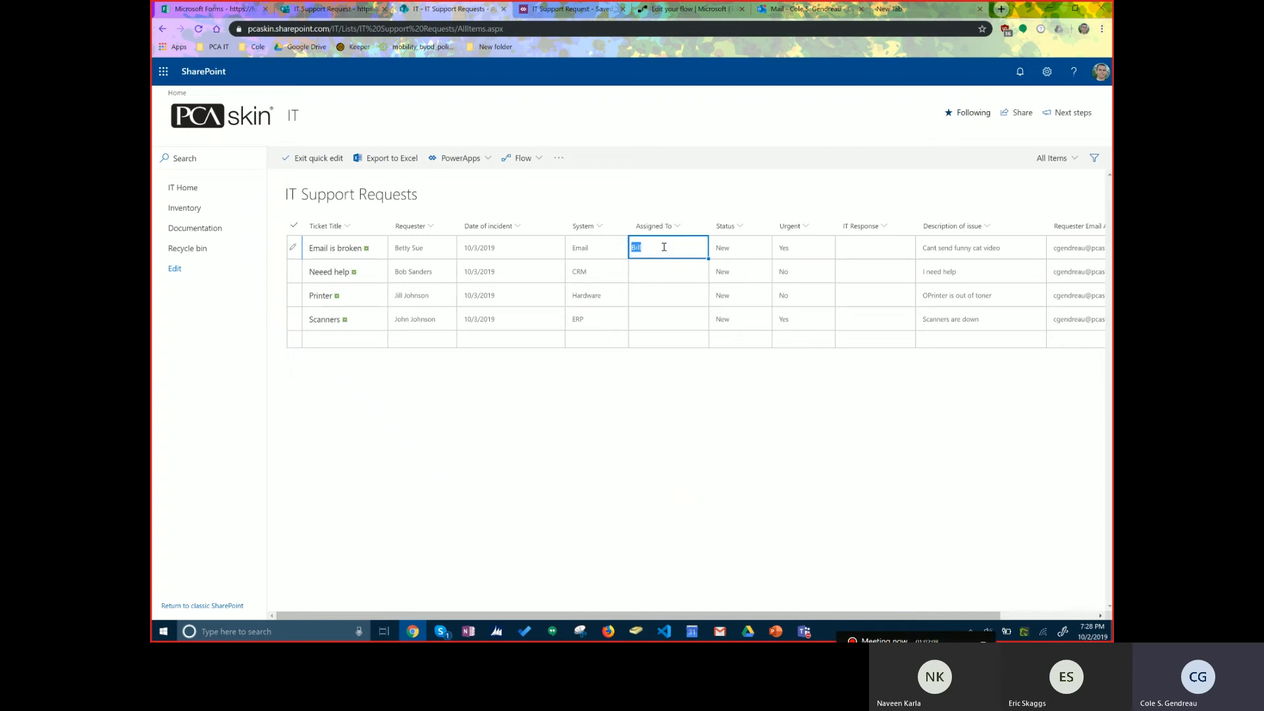
left_click(658, 278)
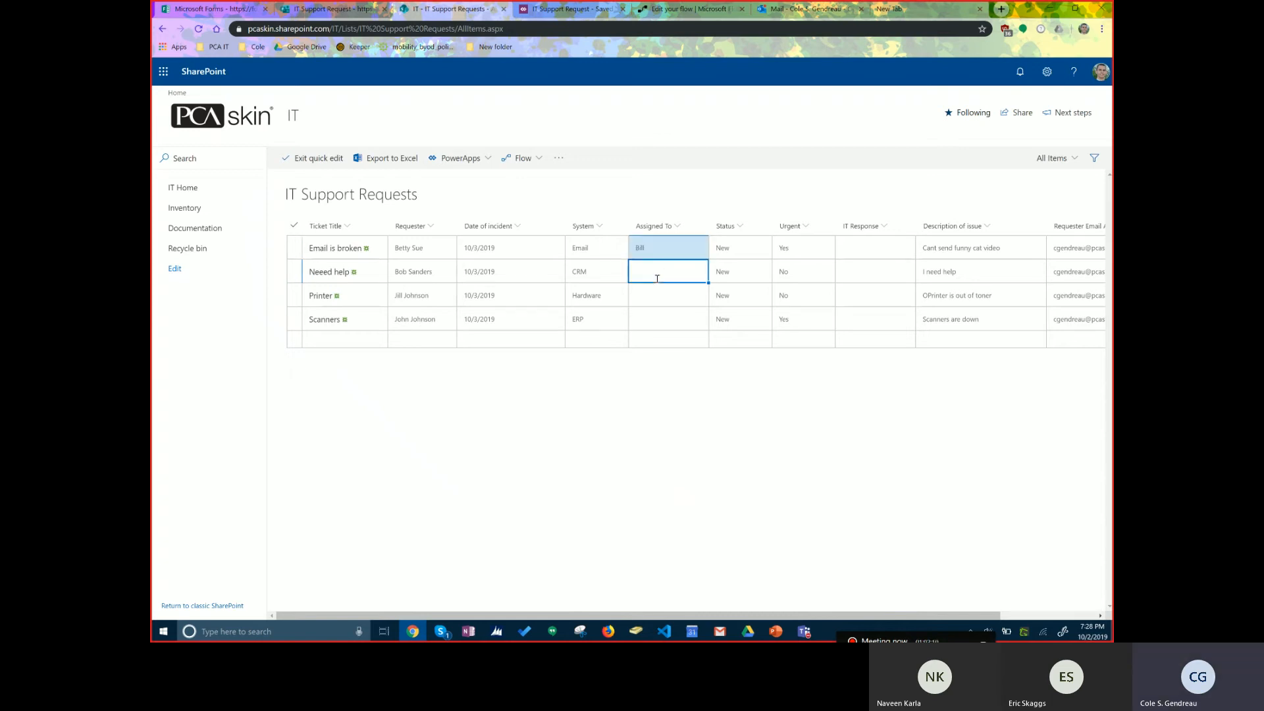
- Enter assignees for the second, third and fourth tickets, then exit Quick edit
type("Ted")
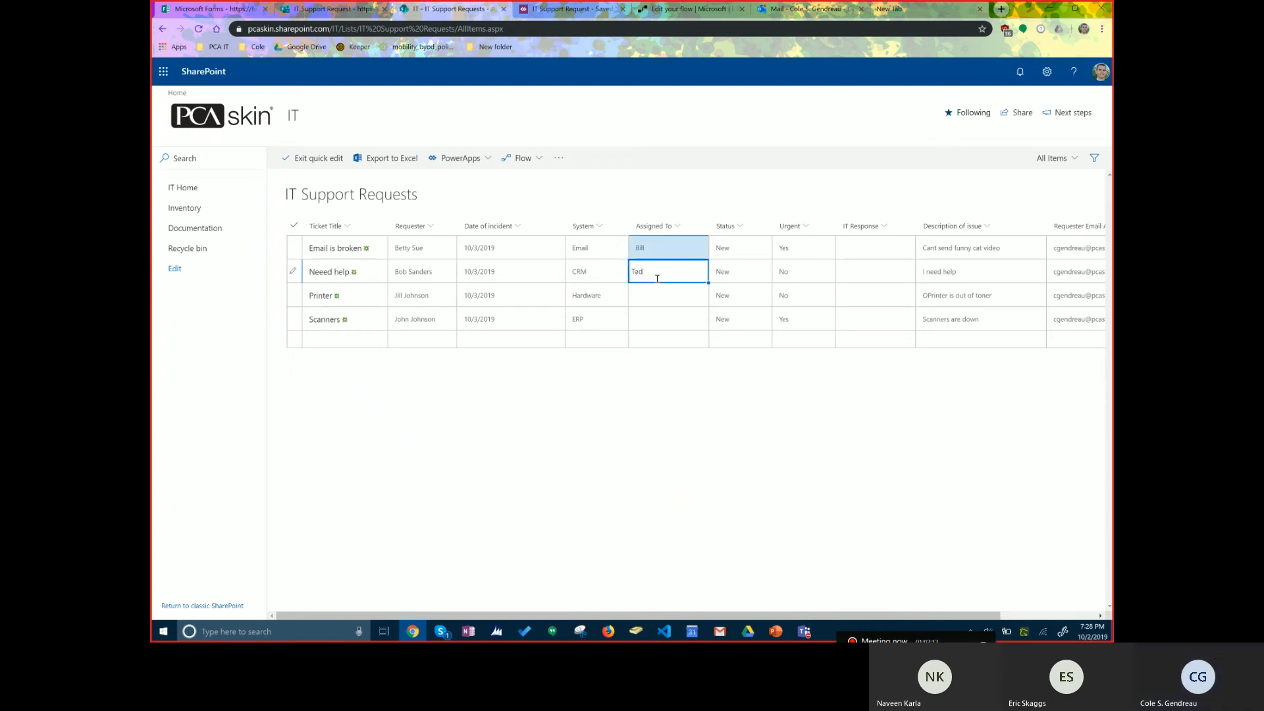
key("Tab")
left_click(658, 298)
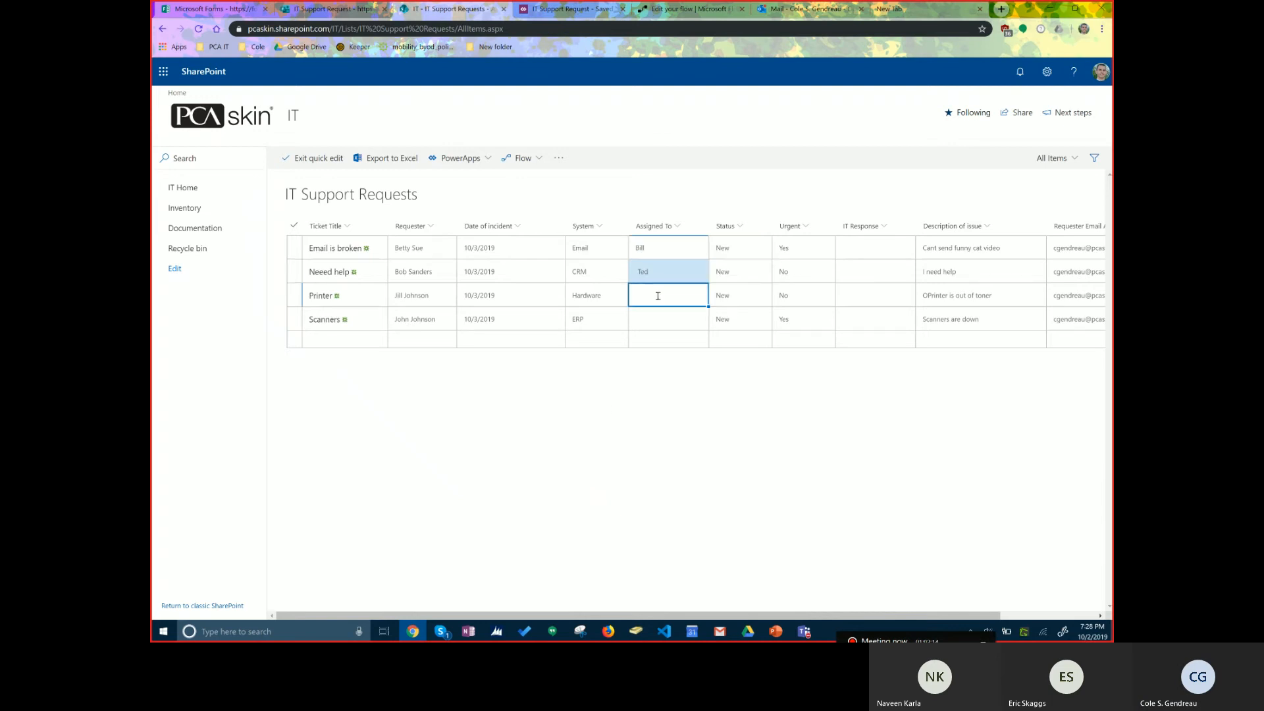
type("Jess")
left_click(652, 319)
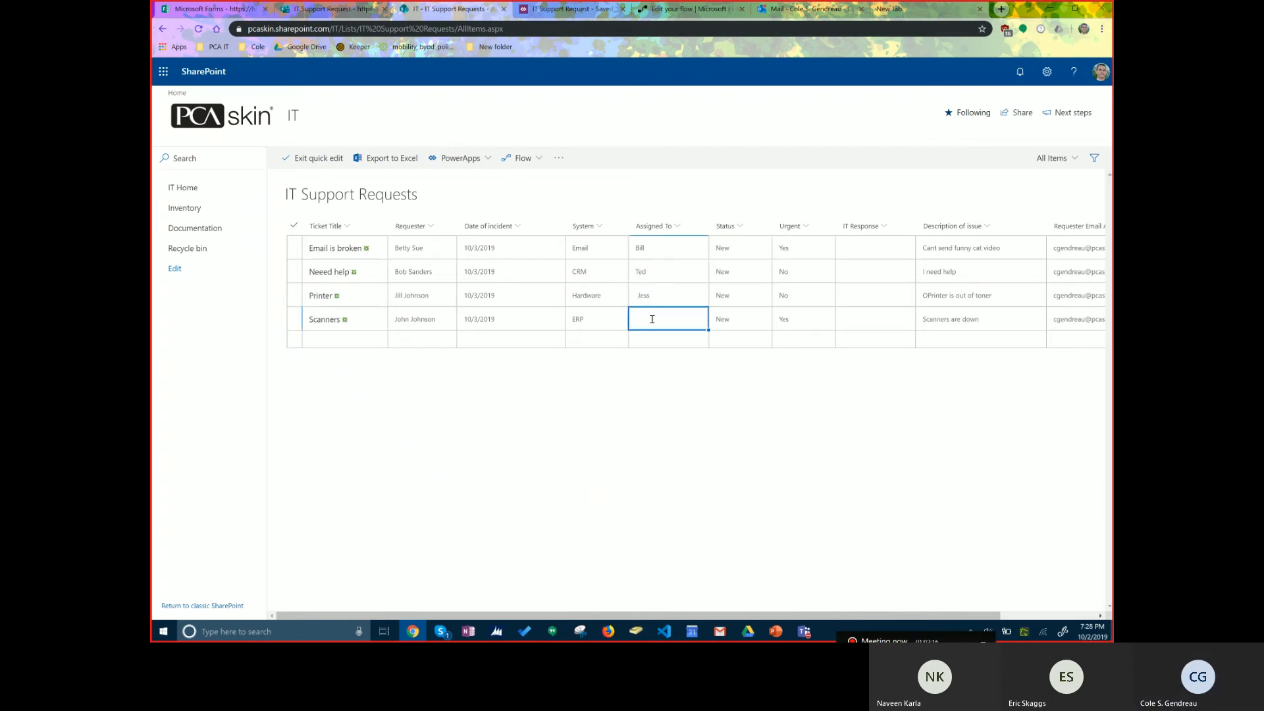
type("John")
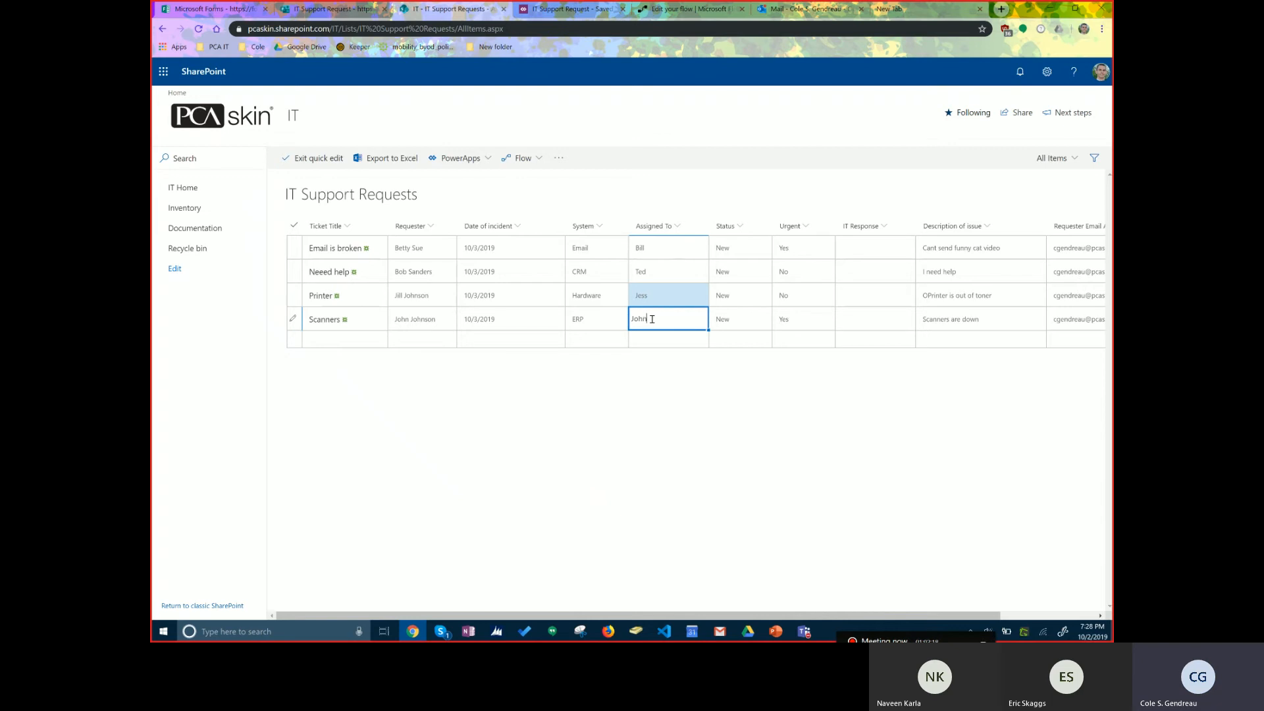
key("Return")
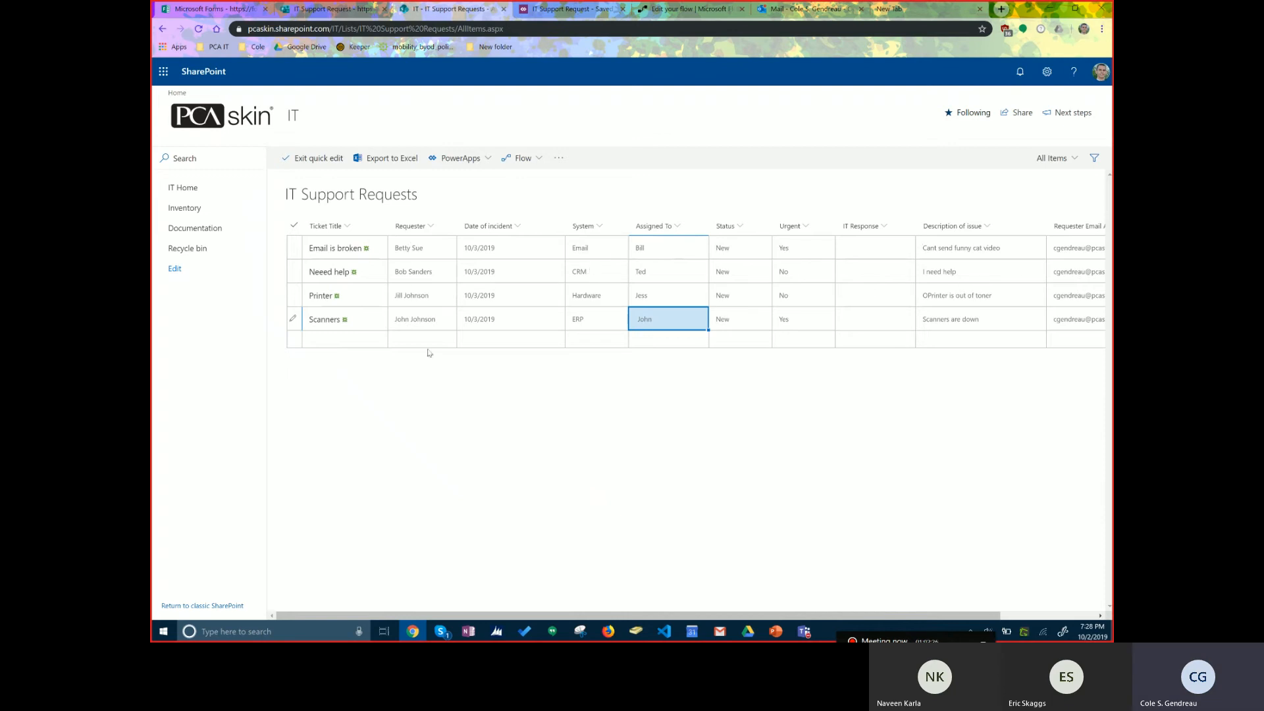
left_click_drag(621, 614, 644, 615)
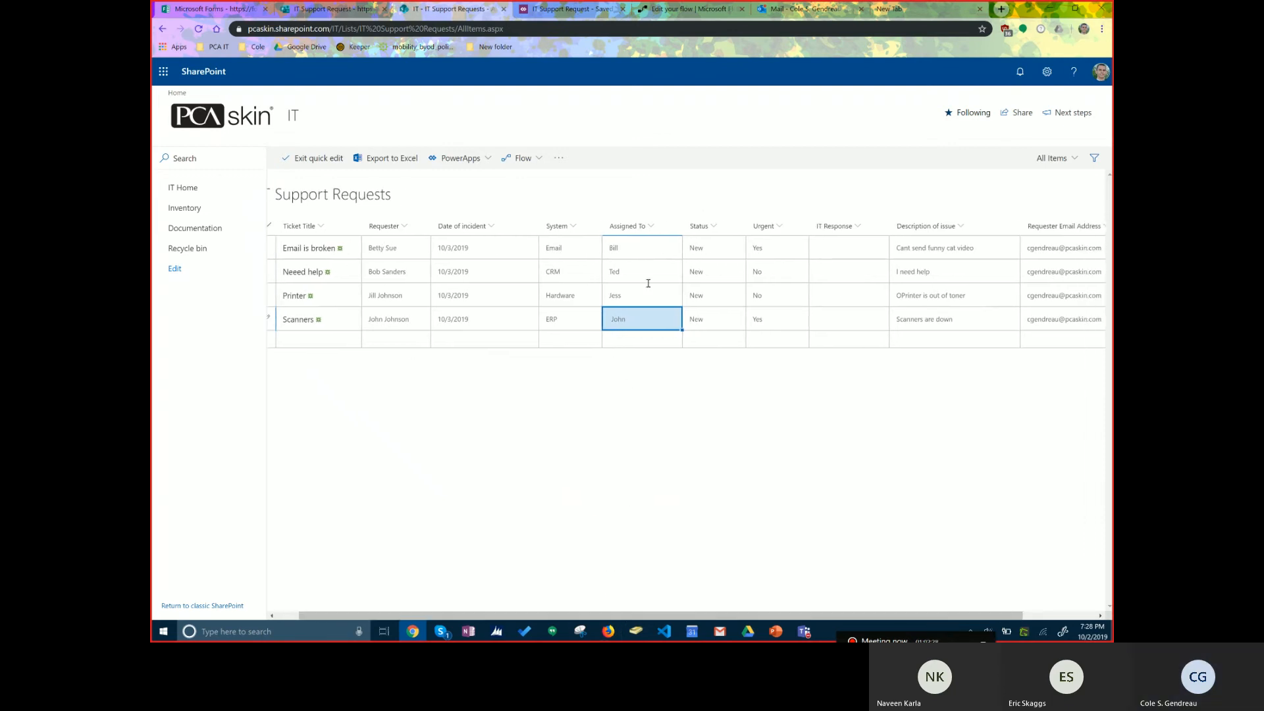
left_click(313, 158)
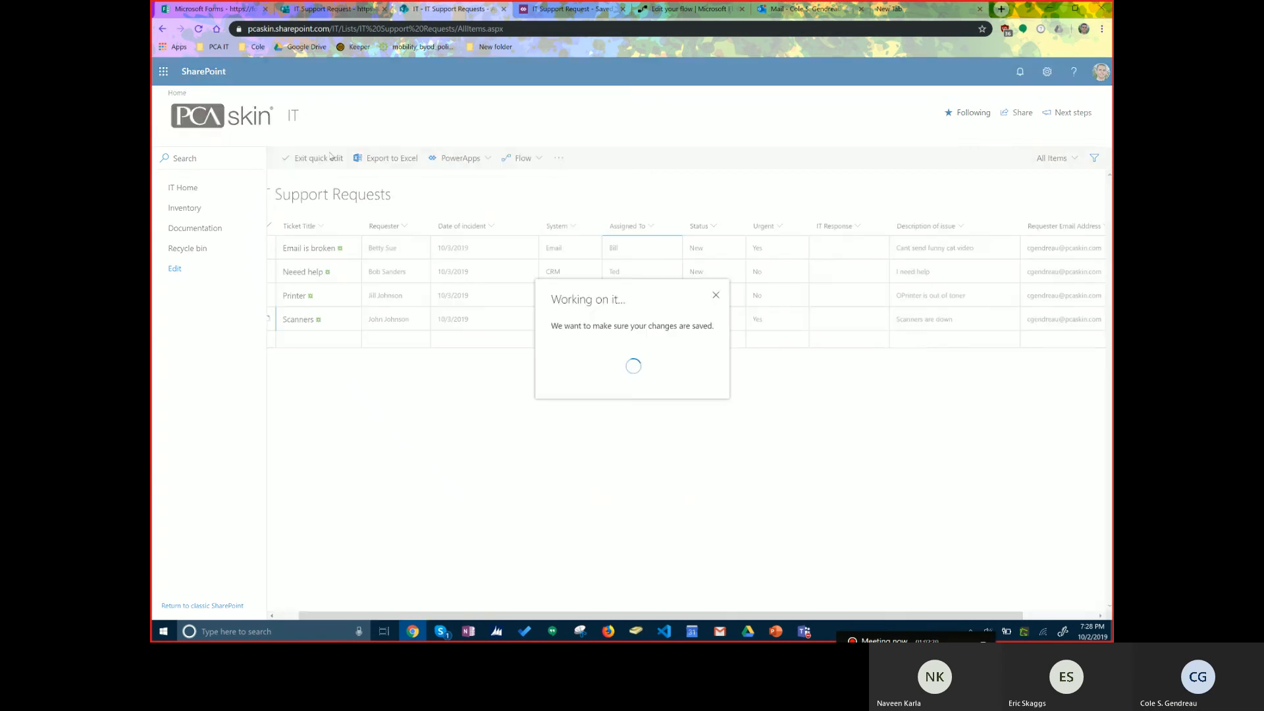
- Return to the studio and briefly view the 'What did we accomplish?' slide in PowerPoint
left_click(579, 9)
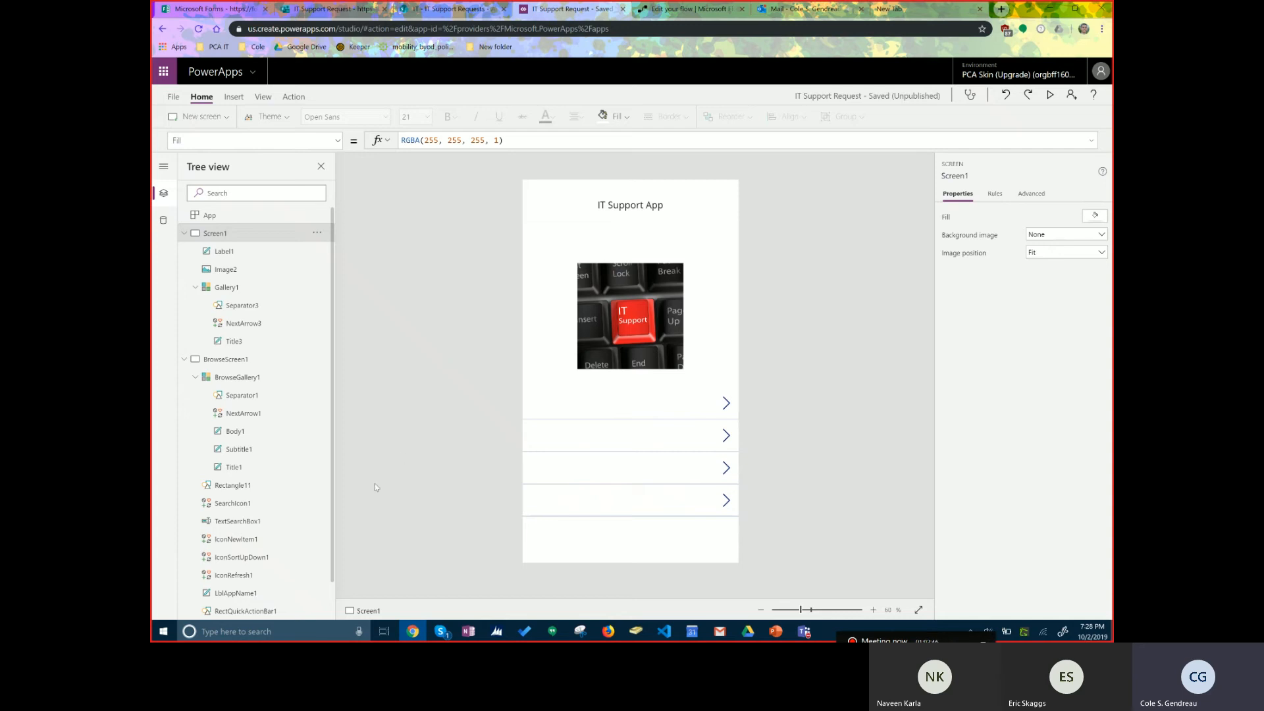
key("alt+Tab")
key("alt+Tab")
key("alt+Tab")
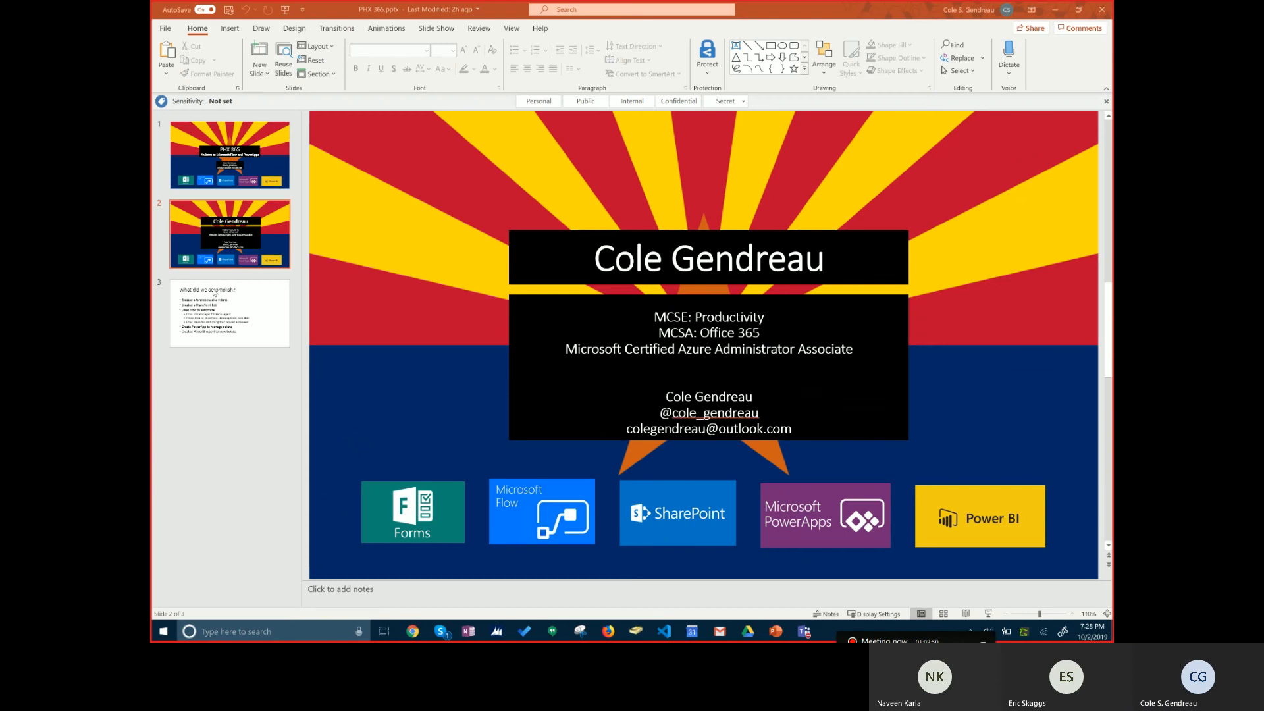
left_click(214, 294)
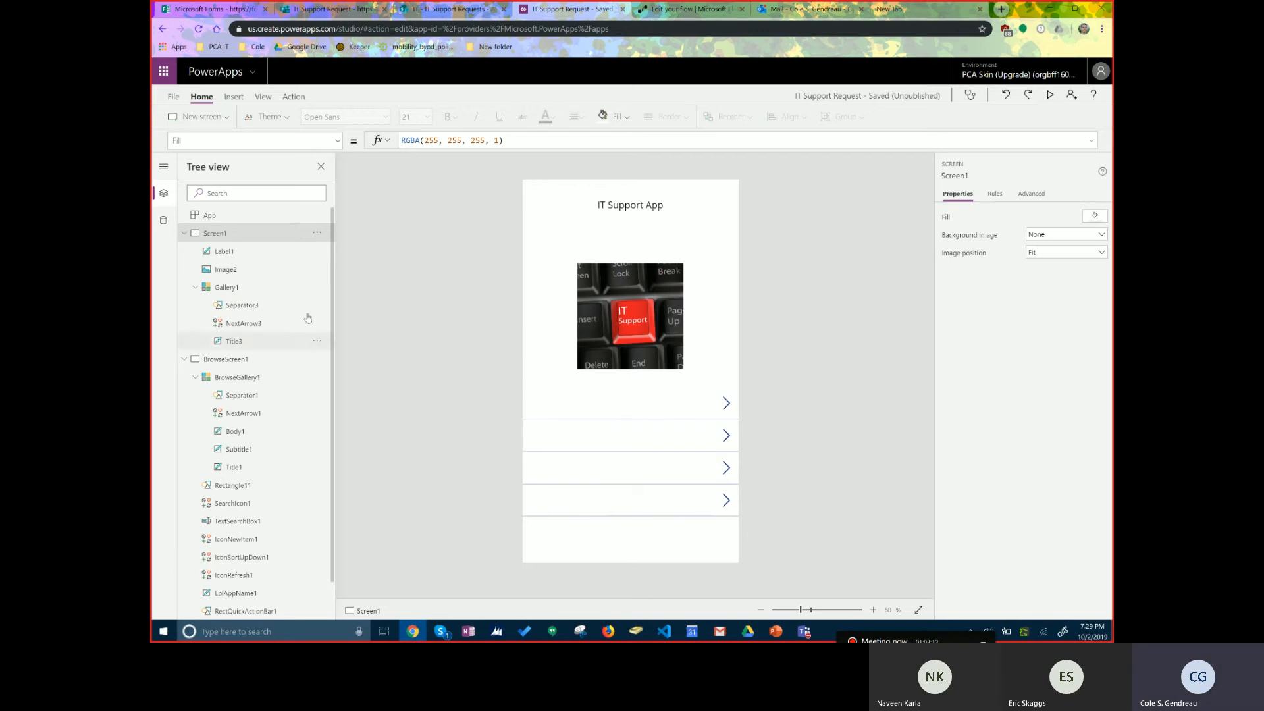
- Overwrite the arrow's Select(Parent) OnSelect with the partial formula Set(ITperson,
left_click(565, 405)
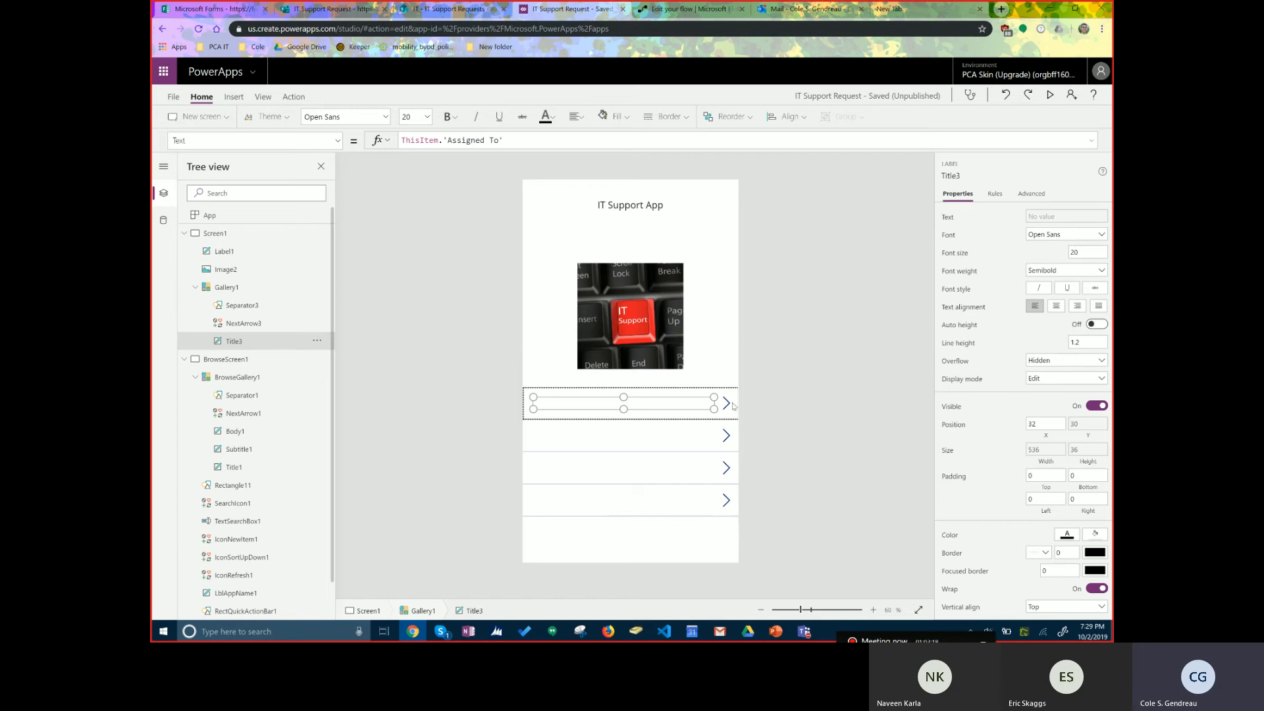
left_click(727, 407)
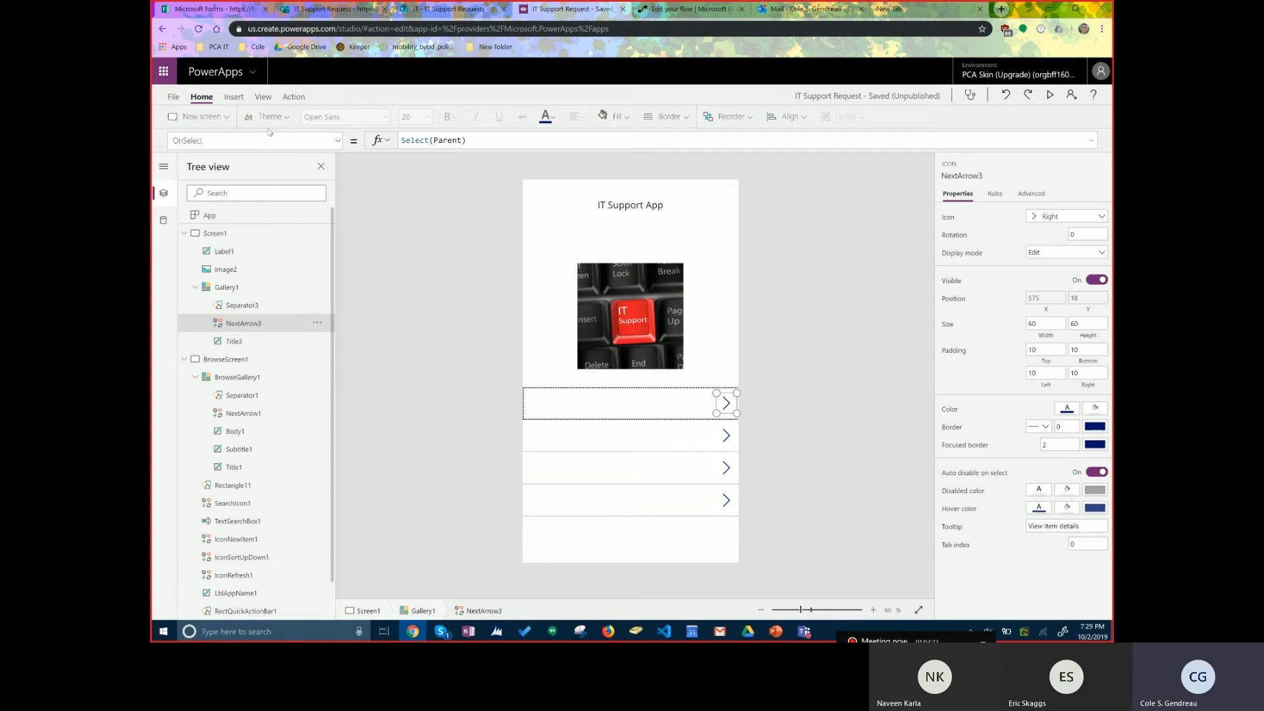
left_click_drag(468, 140, 399, 140)
type("set")
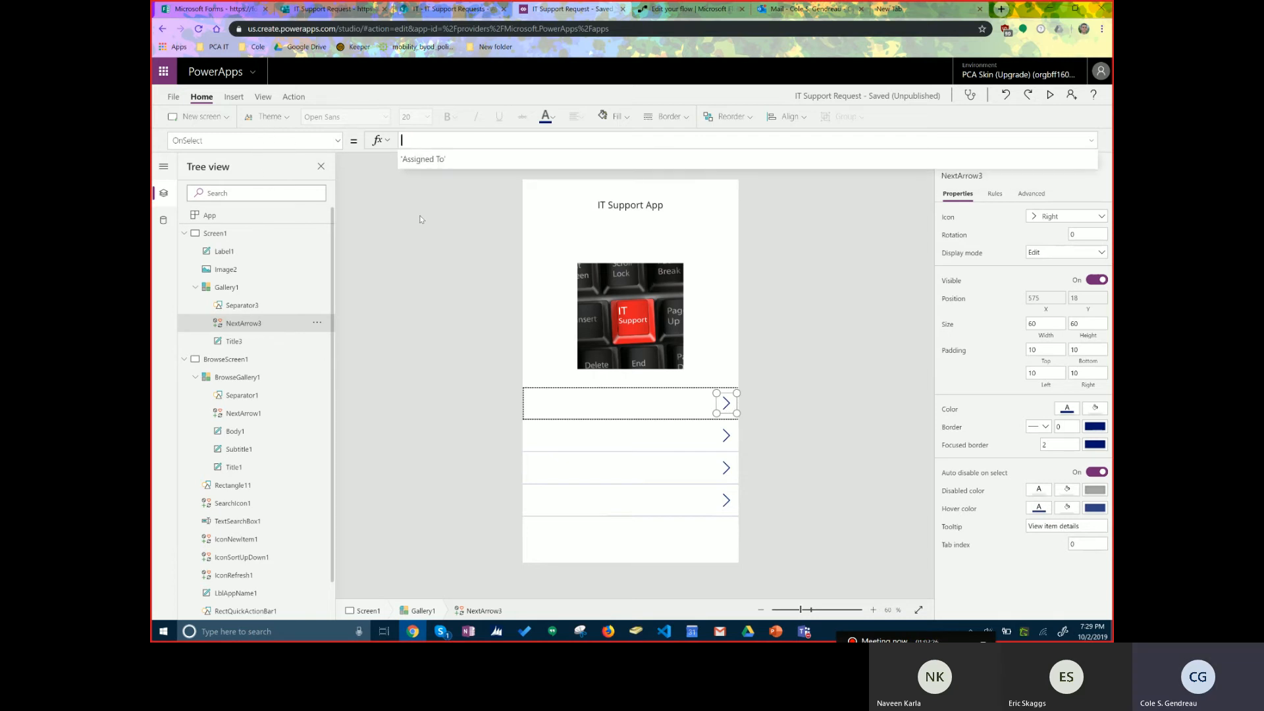
type("(")
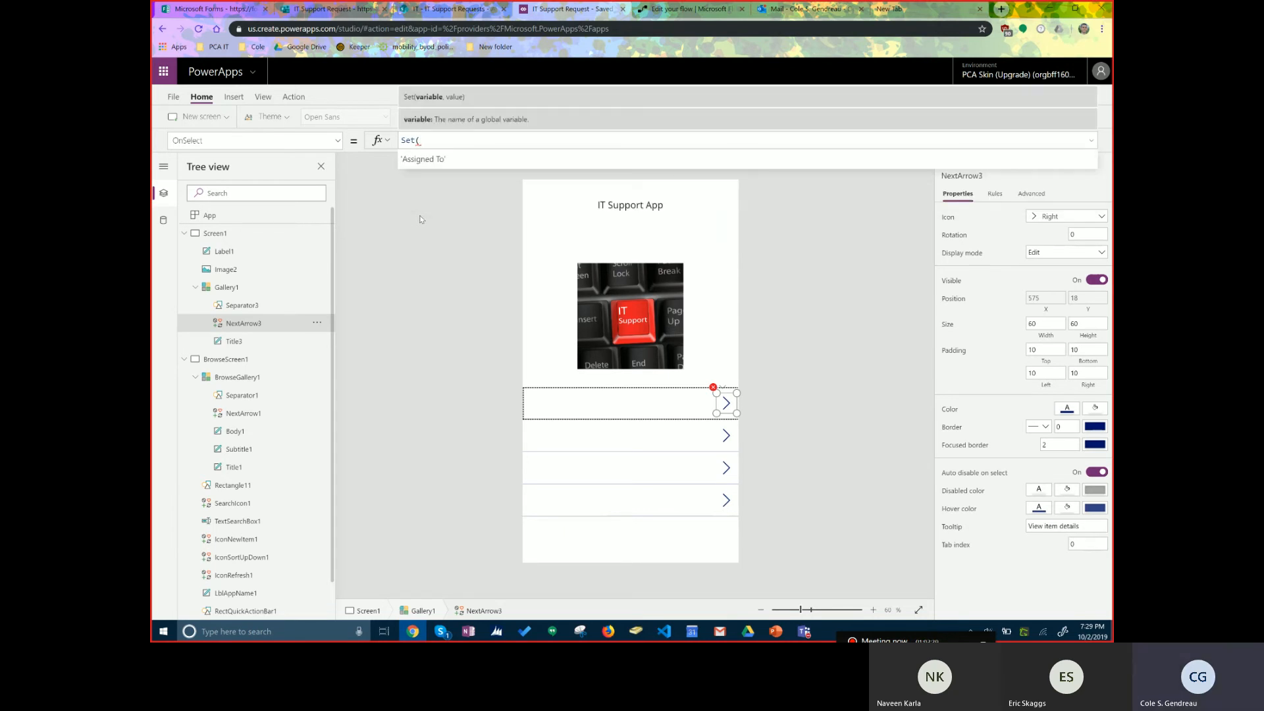
type("ITperson")
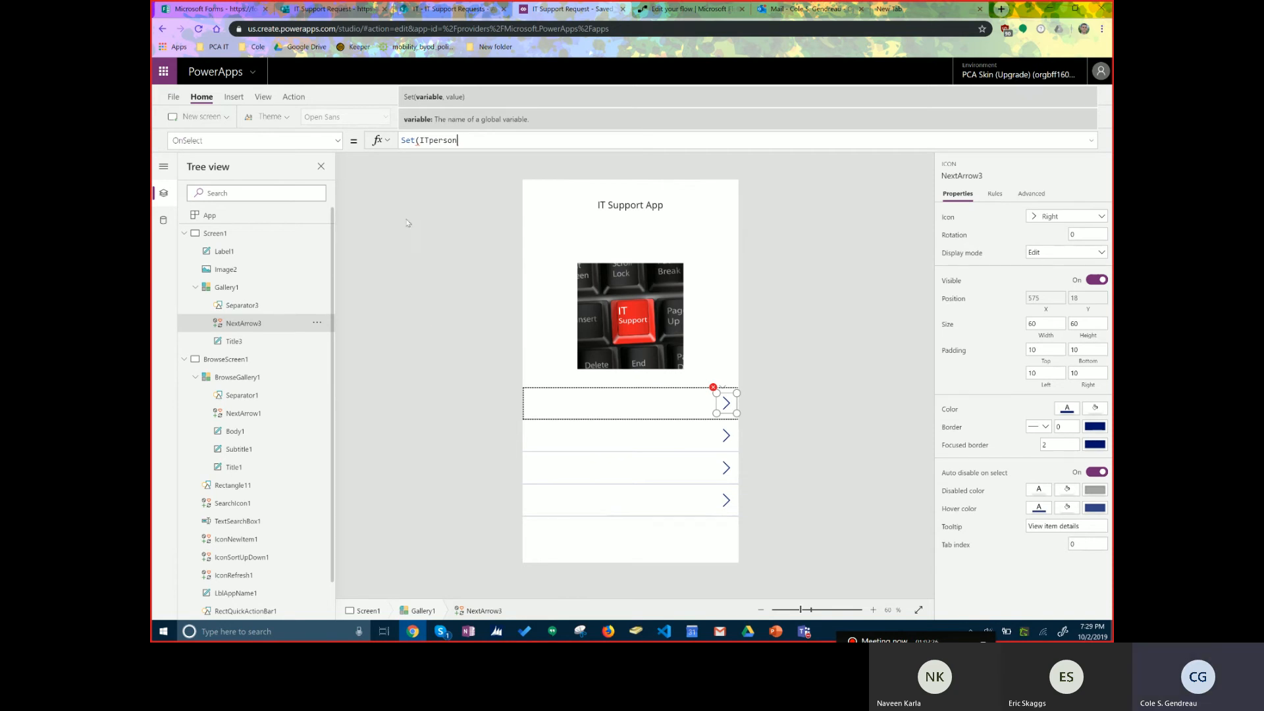
type(",")
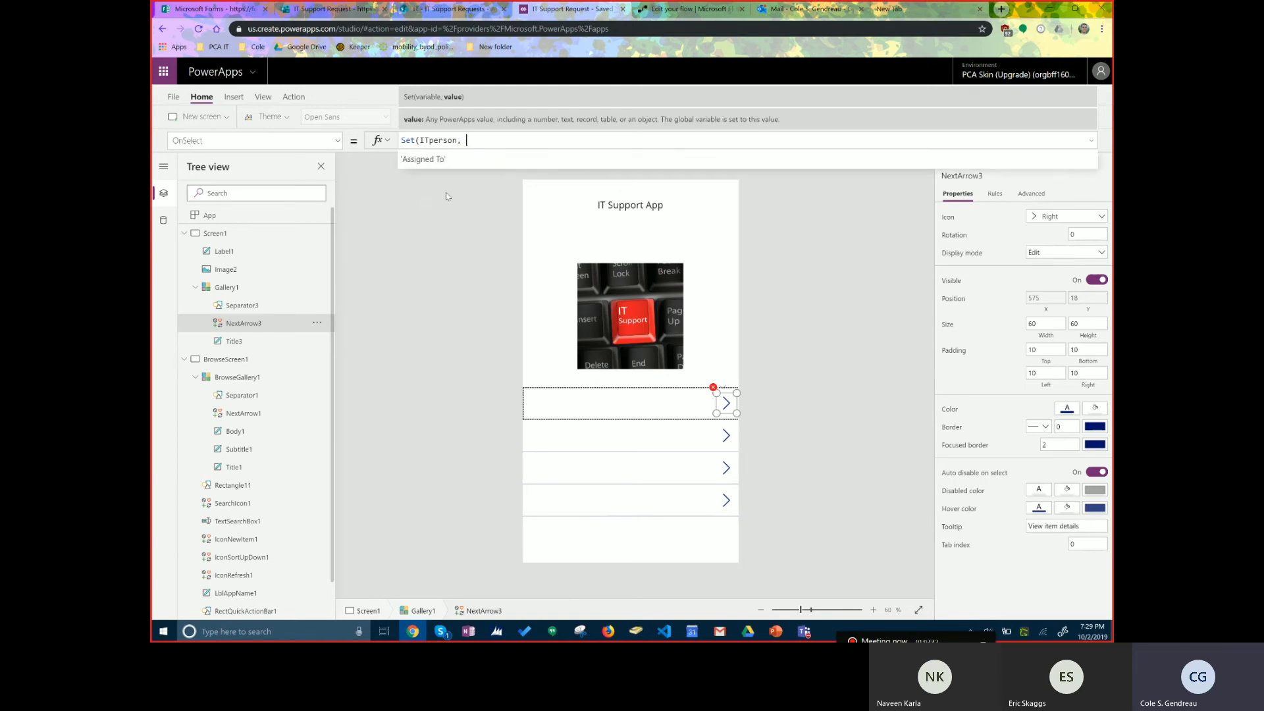
left_click(446, 262)
left_click(591, 402)
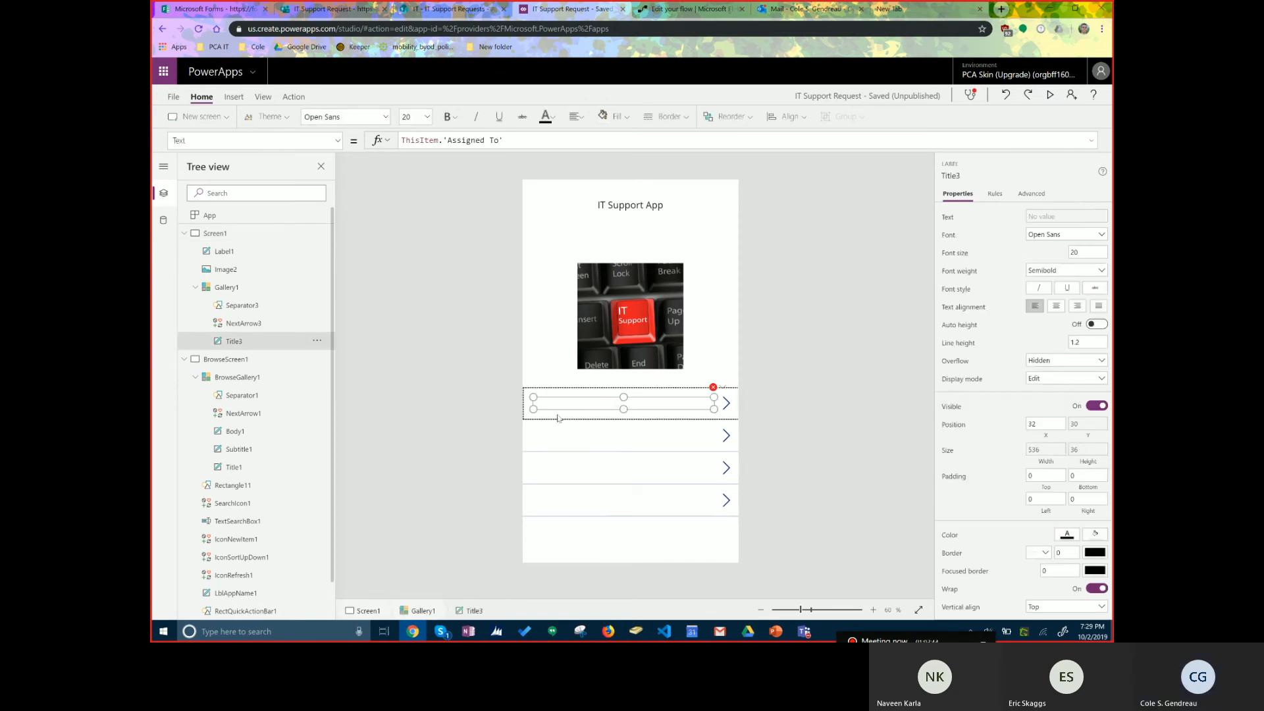
left_click(549, 394)
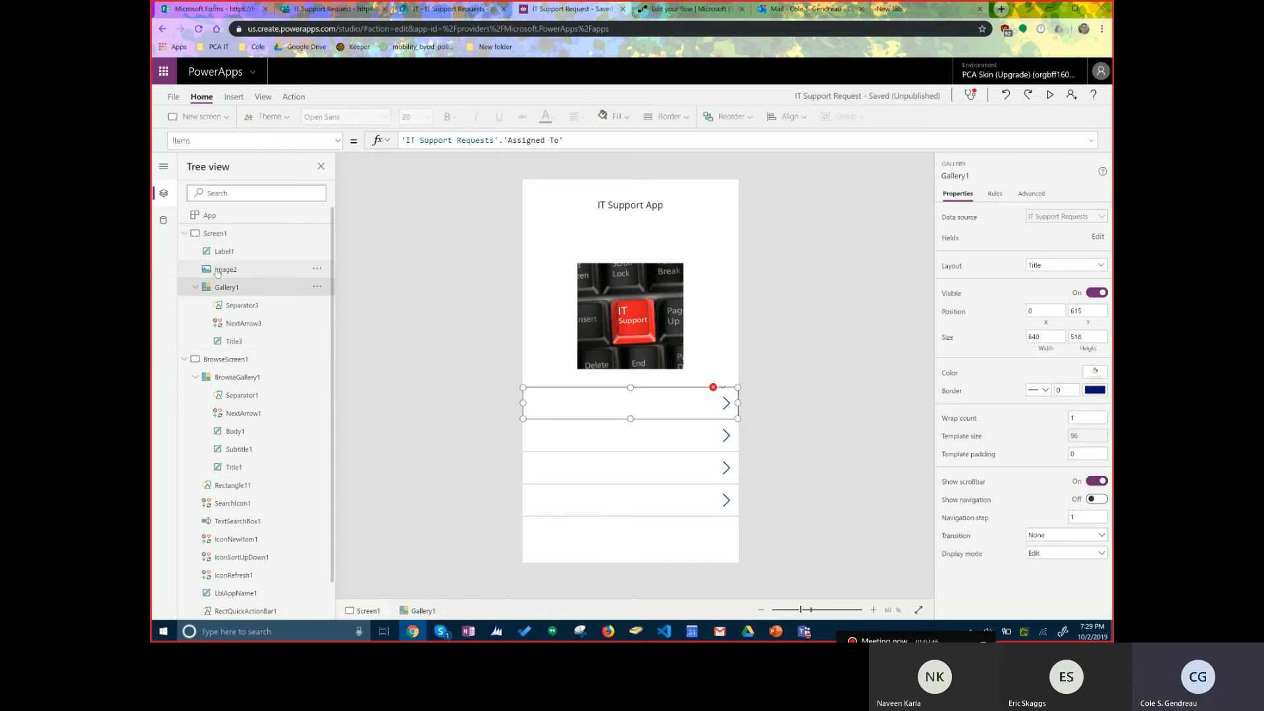
- Rewrite the gallery's Items formula as a hard-coded bracketed list of four staff names
left_click(584, 141)
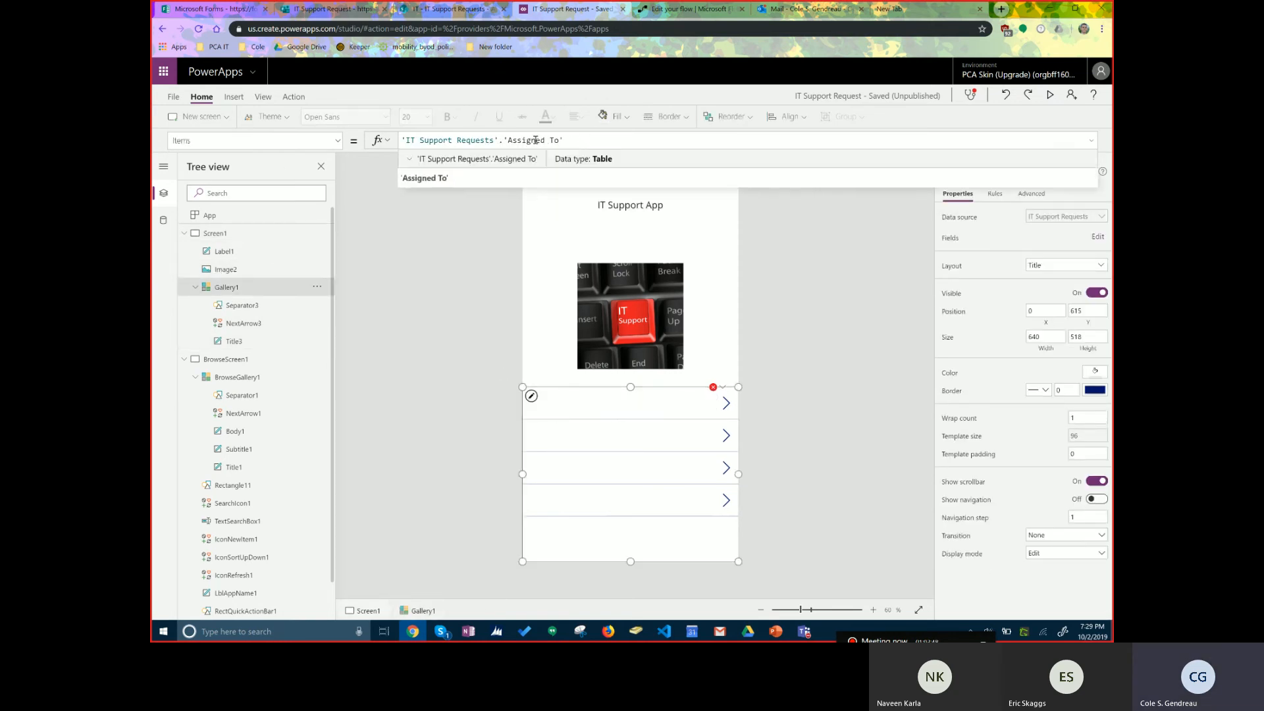
left_click_drag(591, 140, 436, 211)
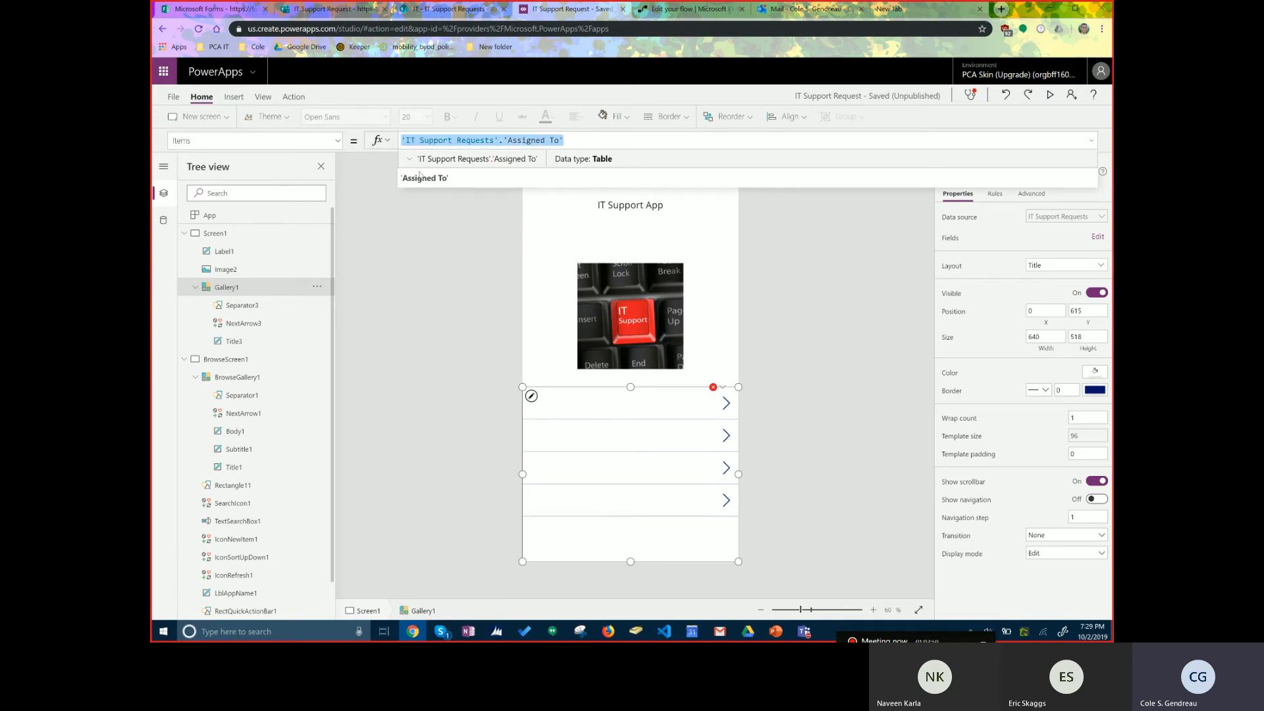
left_click(598, 140)
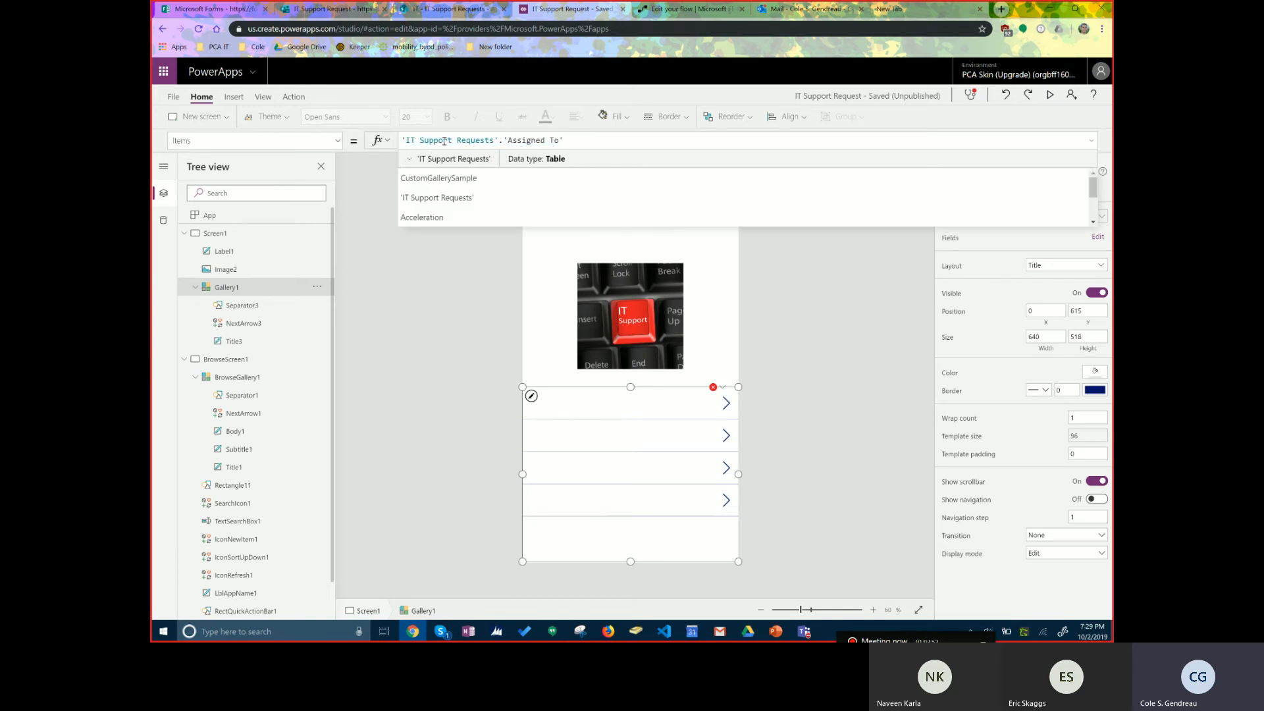
left_click_drag(598, 140, 422, 295)
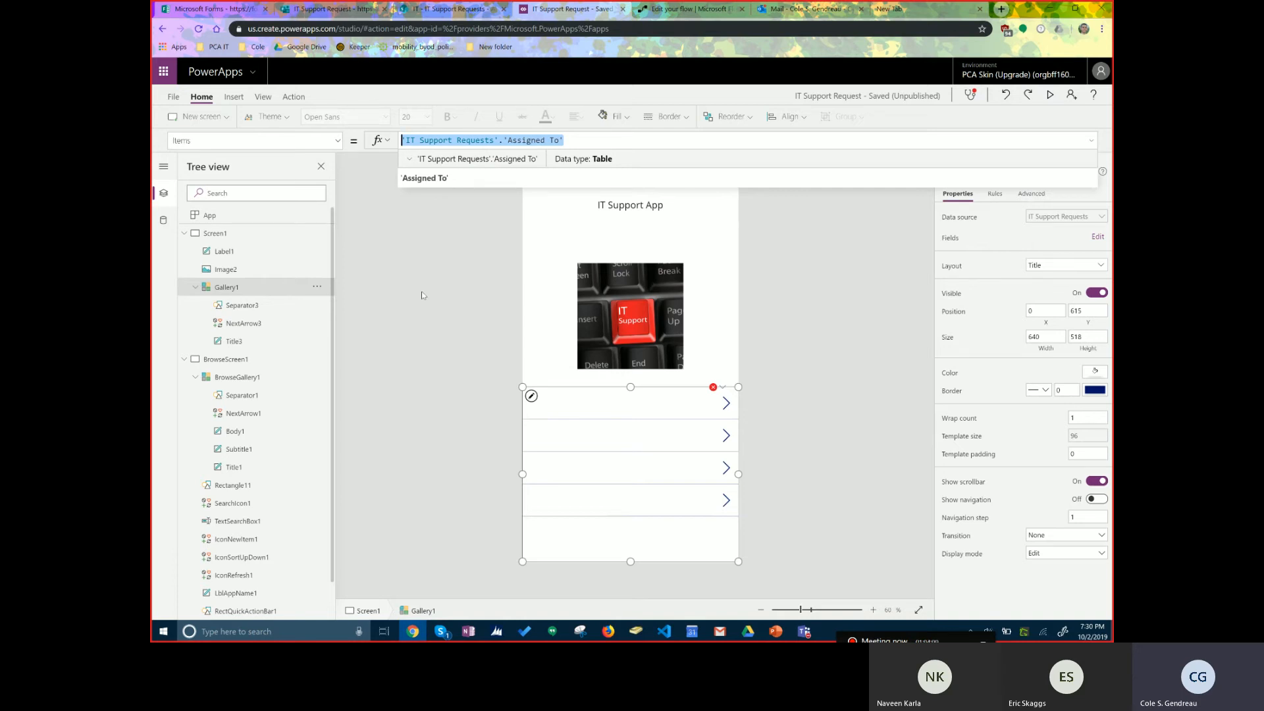
type("[Bi")
key("BackSpace")
key("BackSpace")
type("\"Bill")
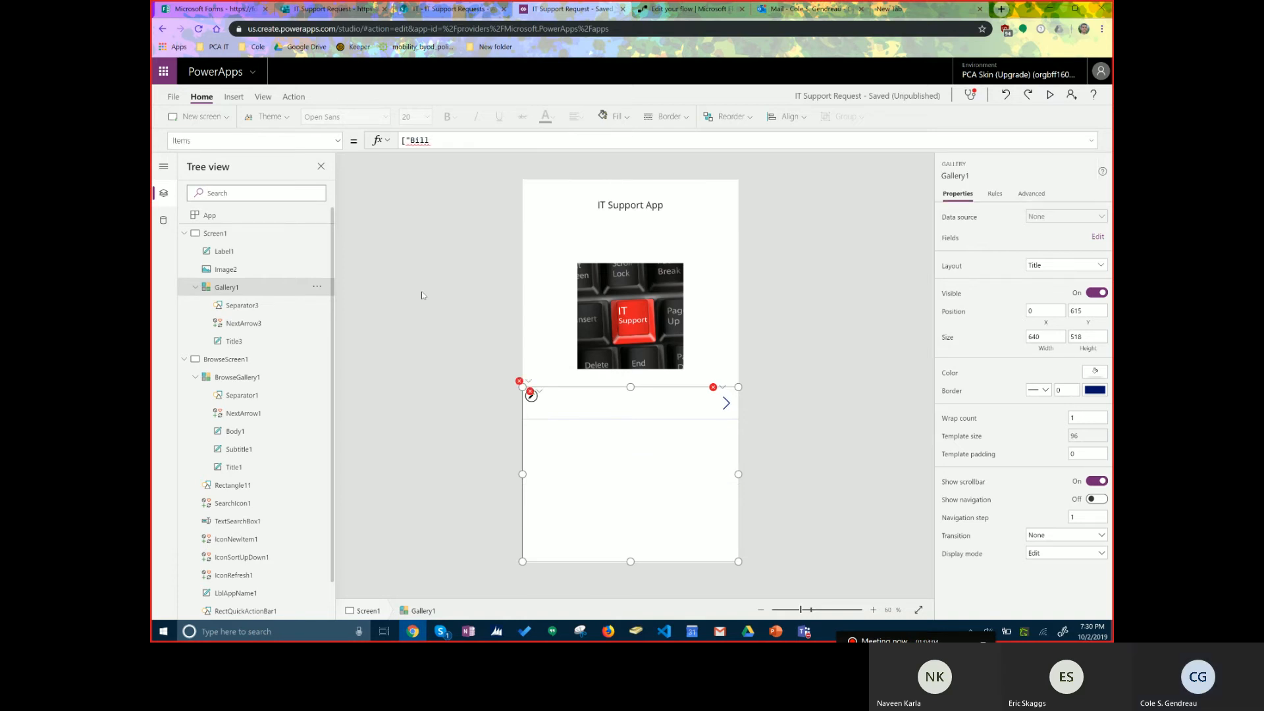
type("\",\"")
type("Jess\"")
type("]")
left_click(429, 11)
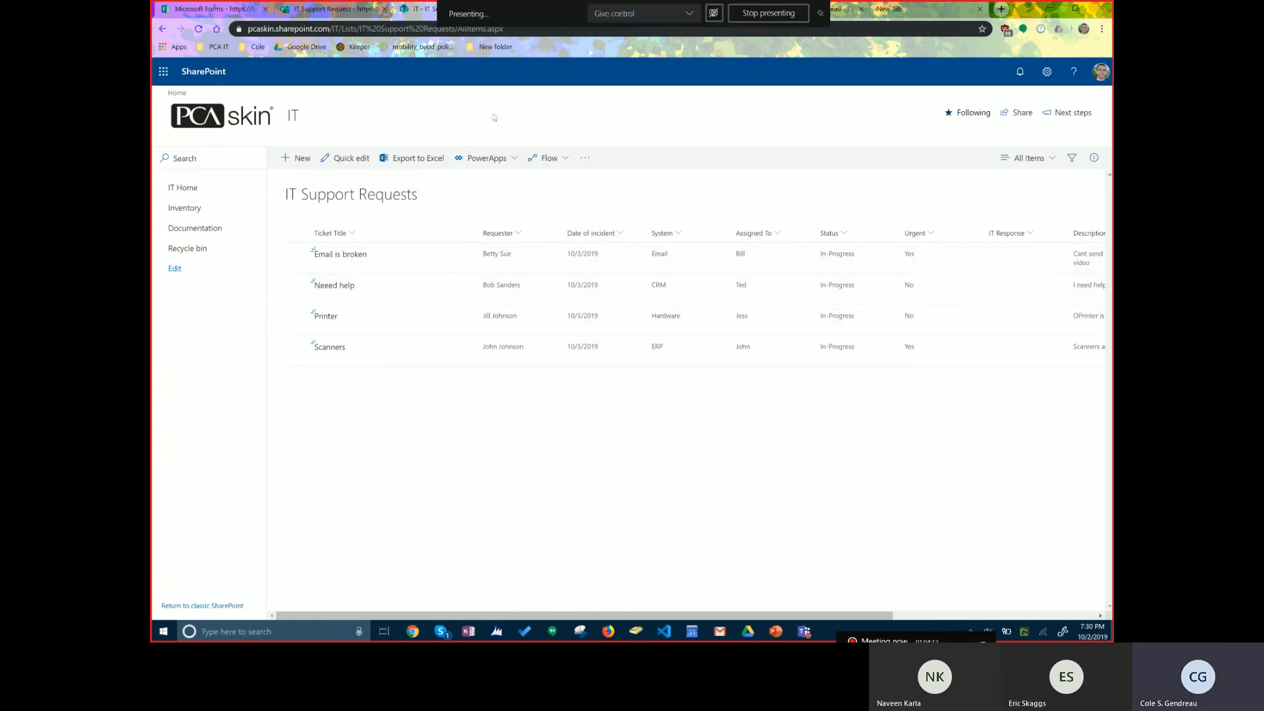
left_click(563, 9)
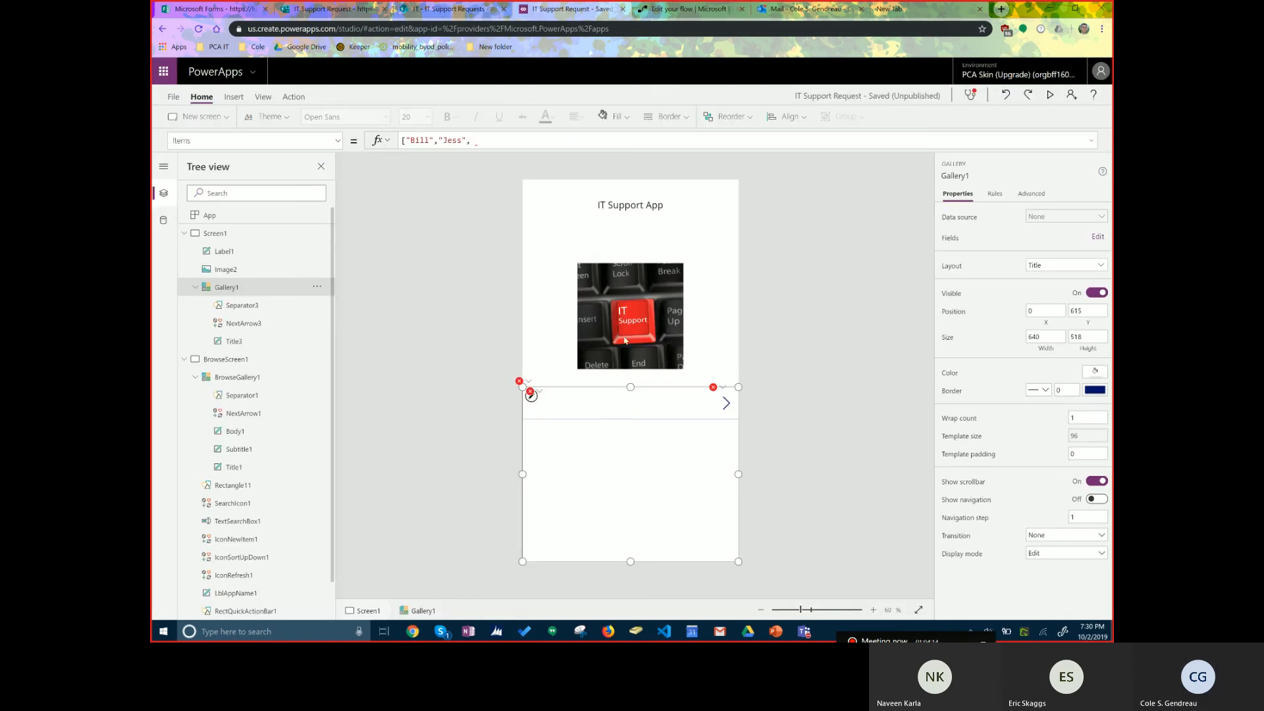
type("\"Ted\", ")
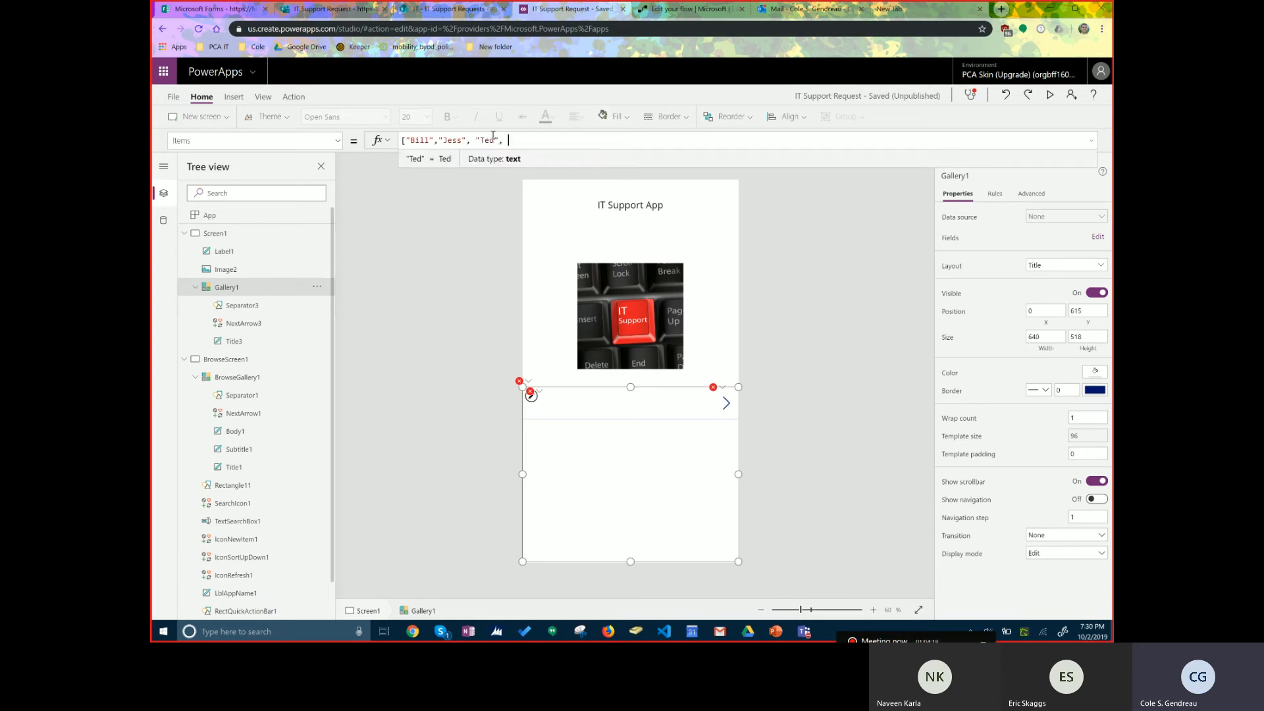
type("\"John\"]")
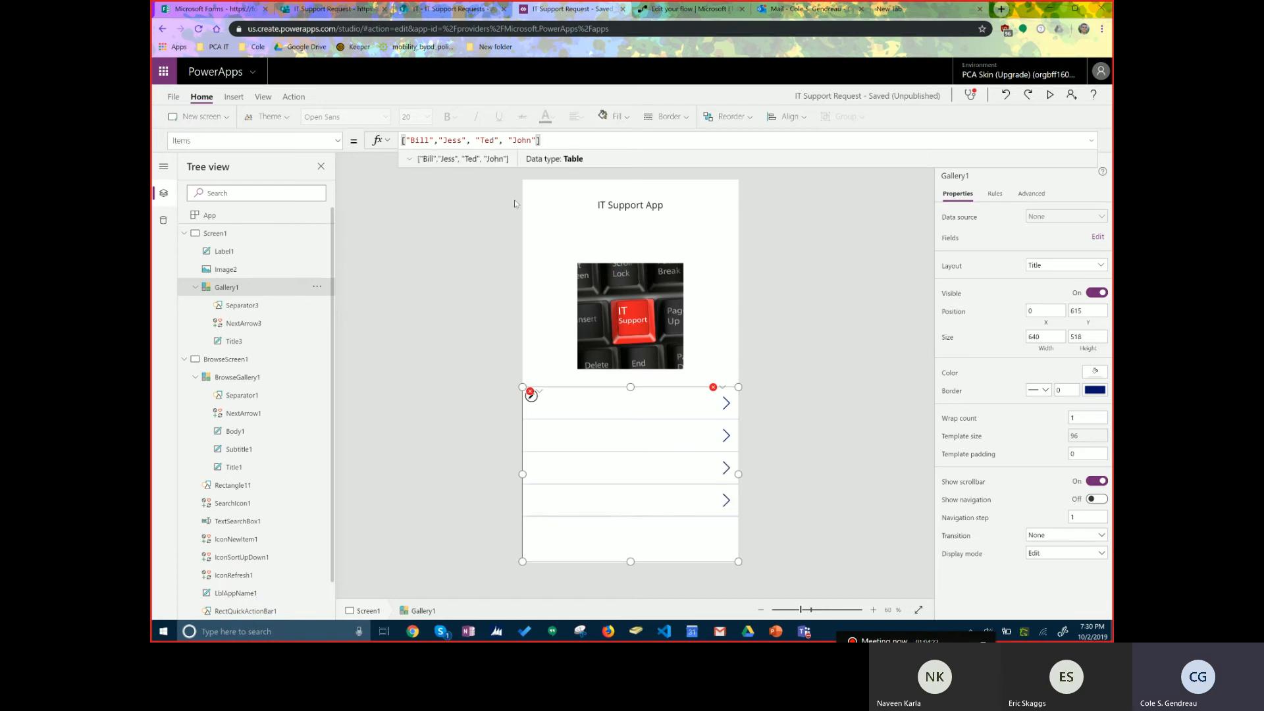
- Map the gallery's Title3 field to Value so each row shows its staff name
left_click(428, 227)
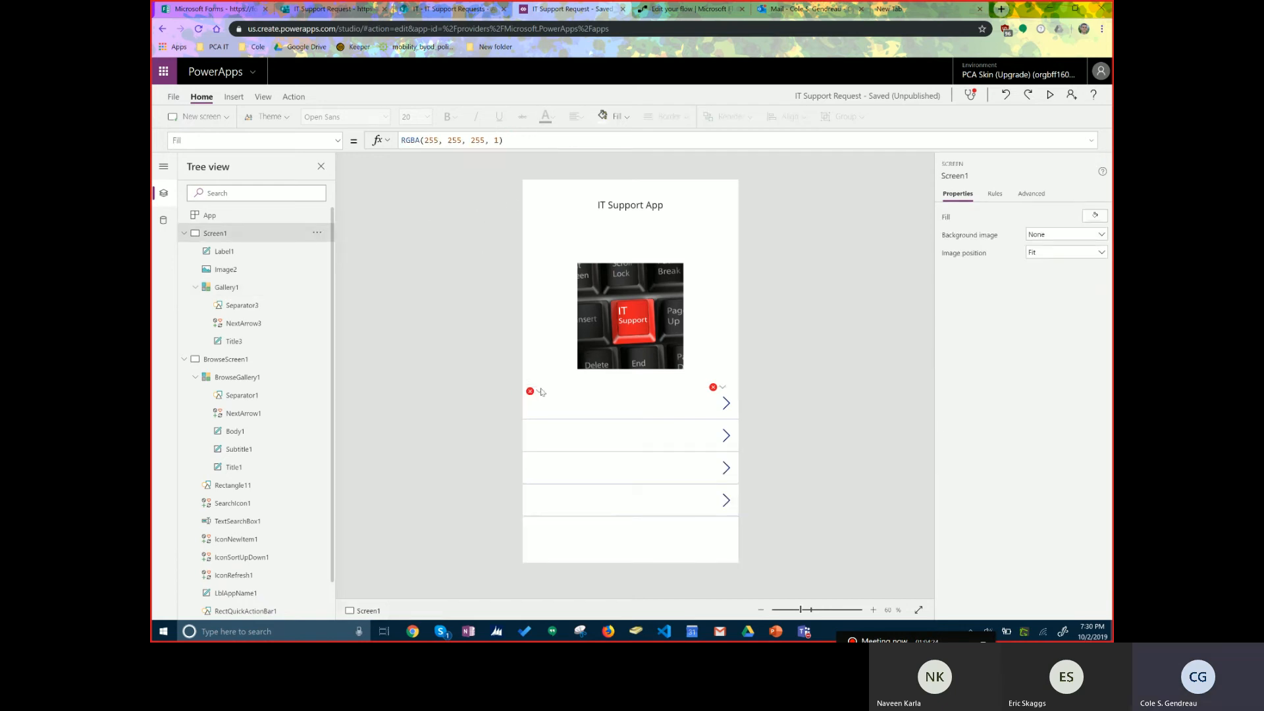
left_click(542, 410)
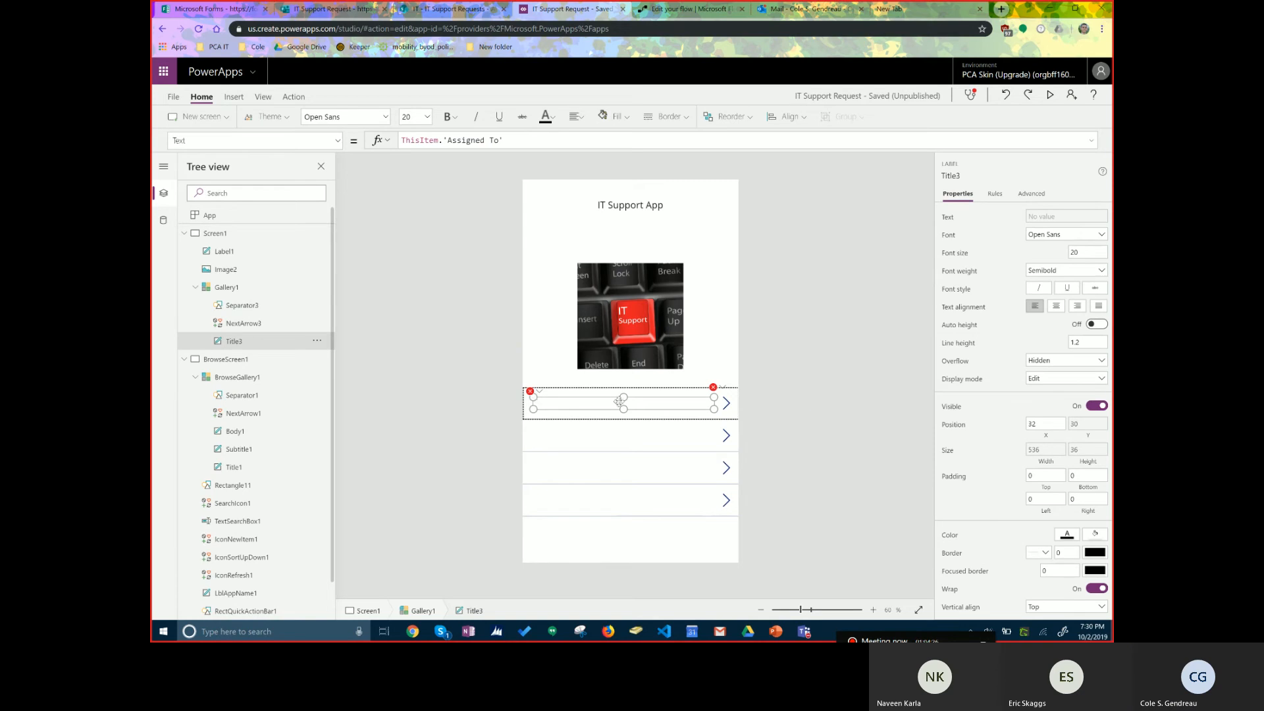
left_click(227, 287)
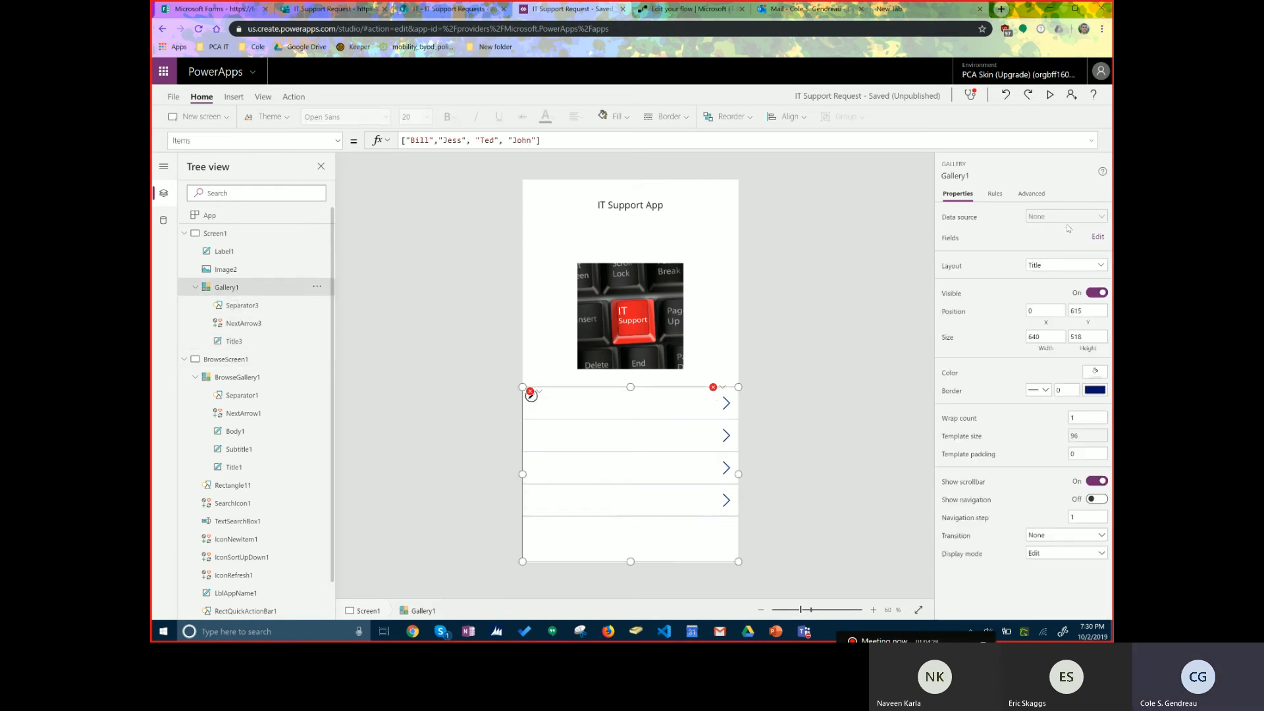
left_click(1097, 236)
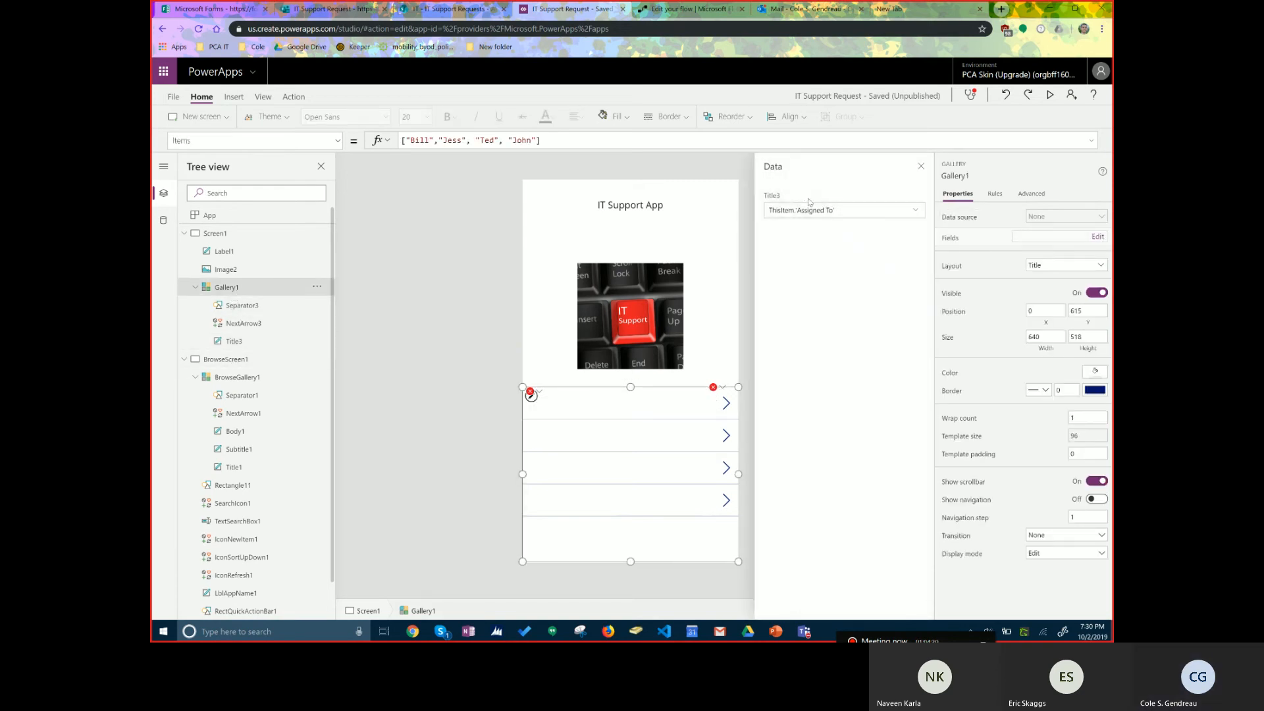
left_click(857, 217)
left_click(915, 212)
left_click(802, 242)
left_click(437, 332)
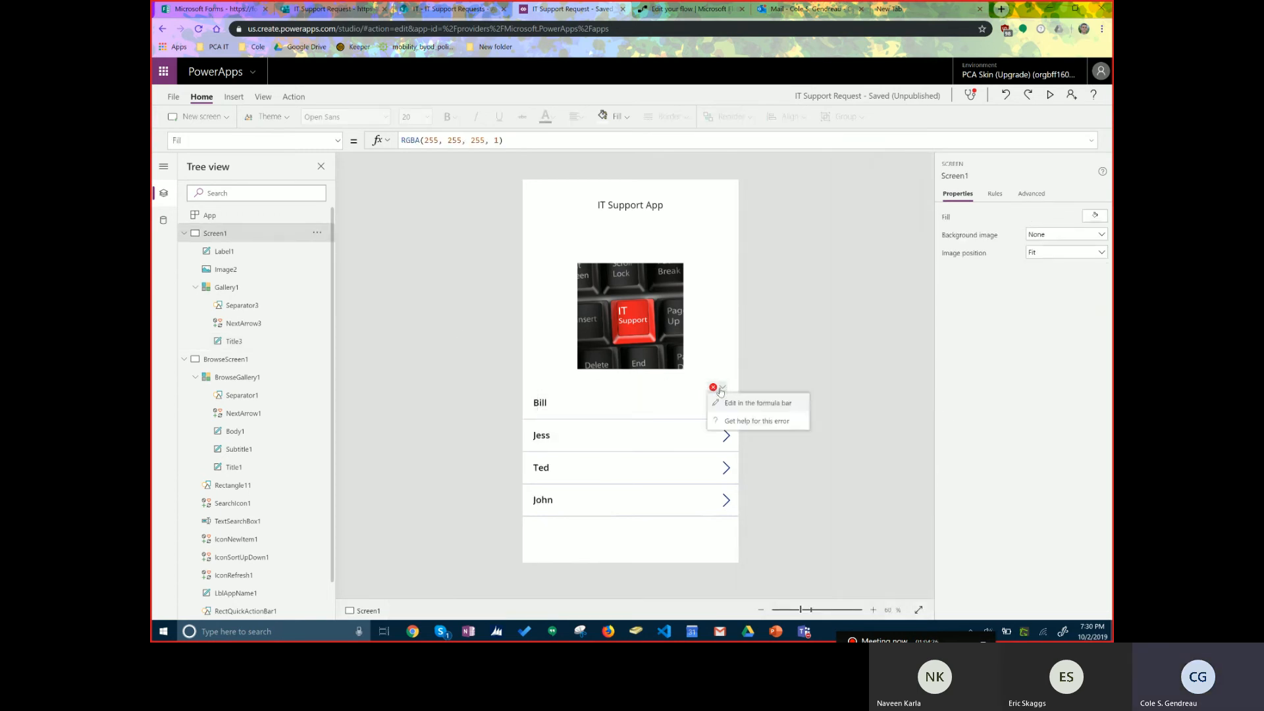
left_click(727, 402)
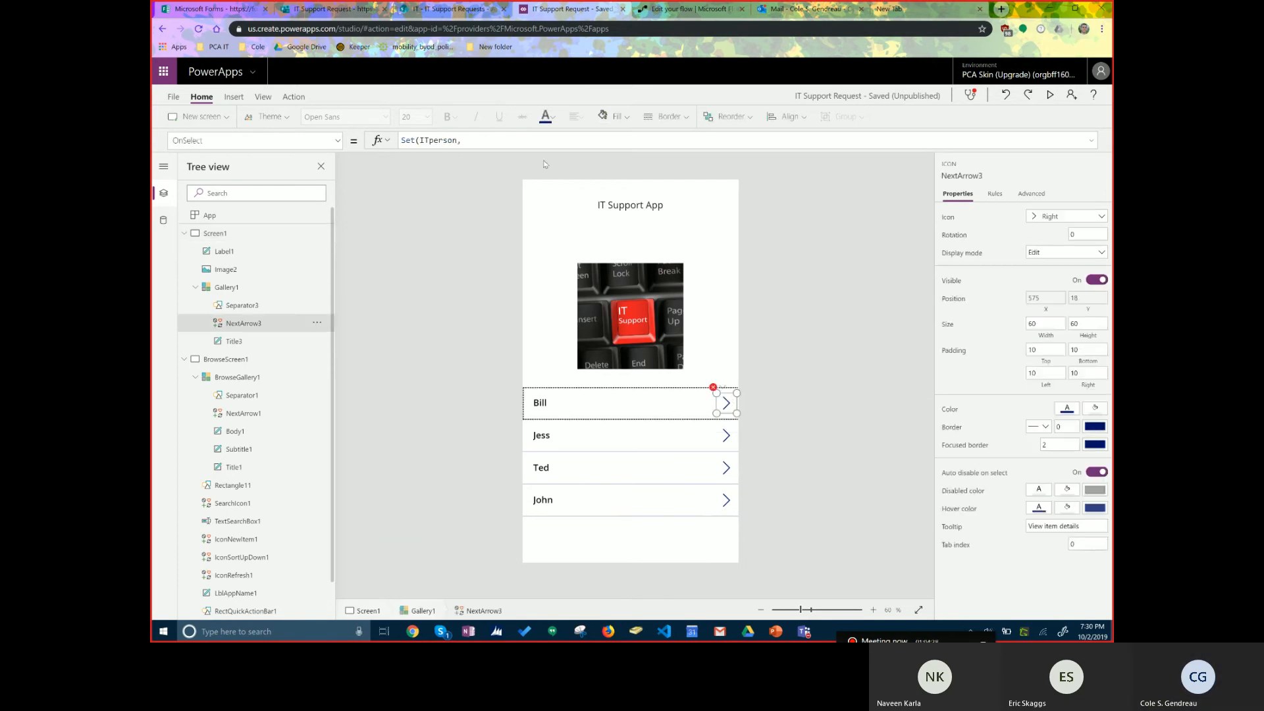
- Complete the arrow's OnSelect as Set(ITperson, Value)
left_click(477, 138)
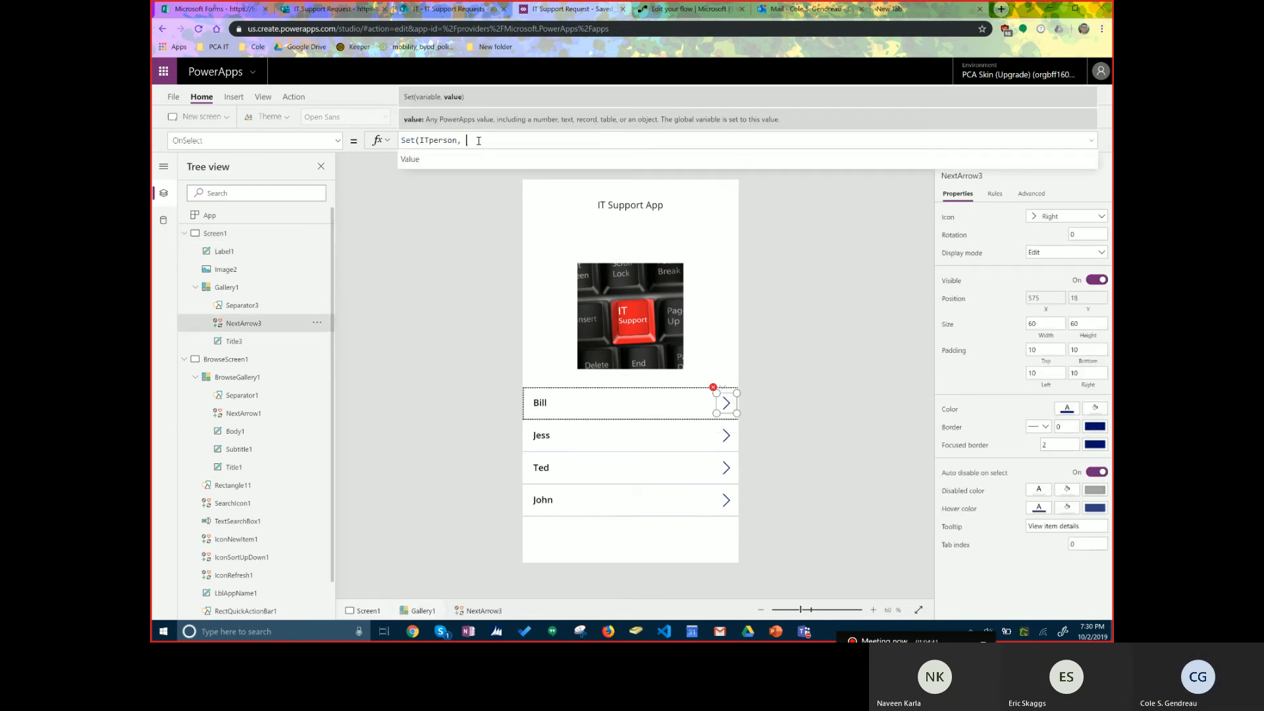
left_click(458, 160)
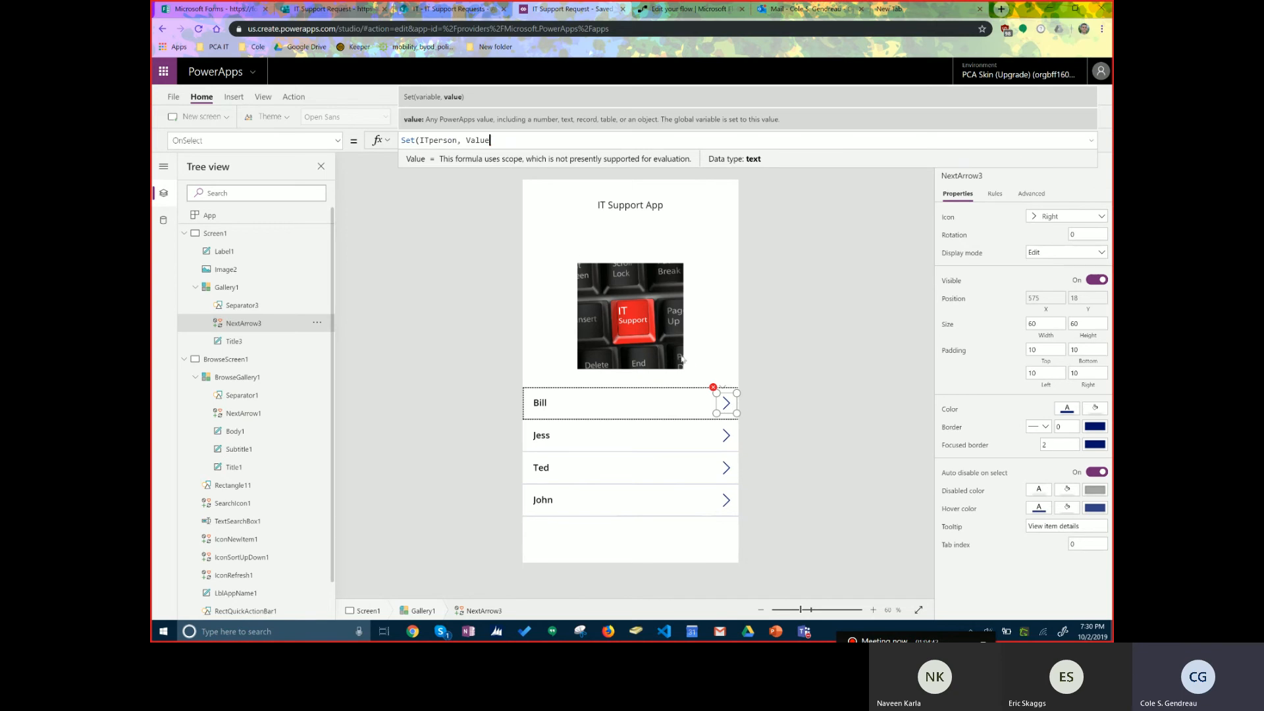
type(")")
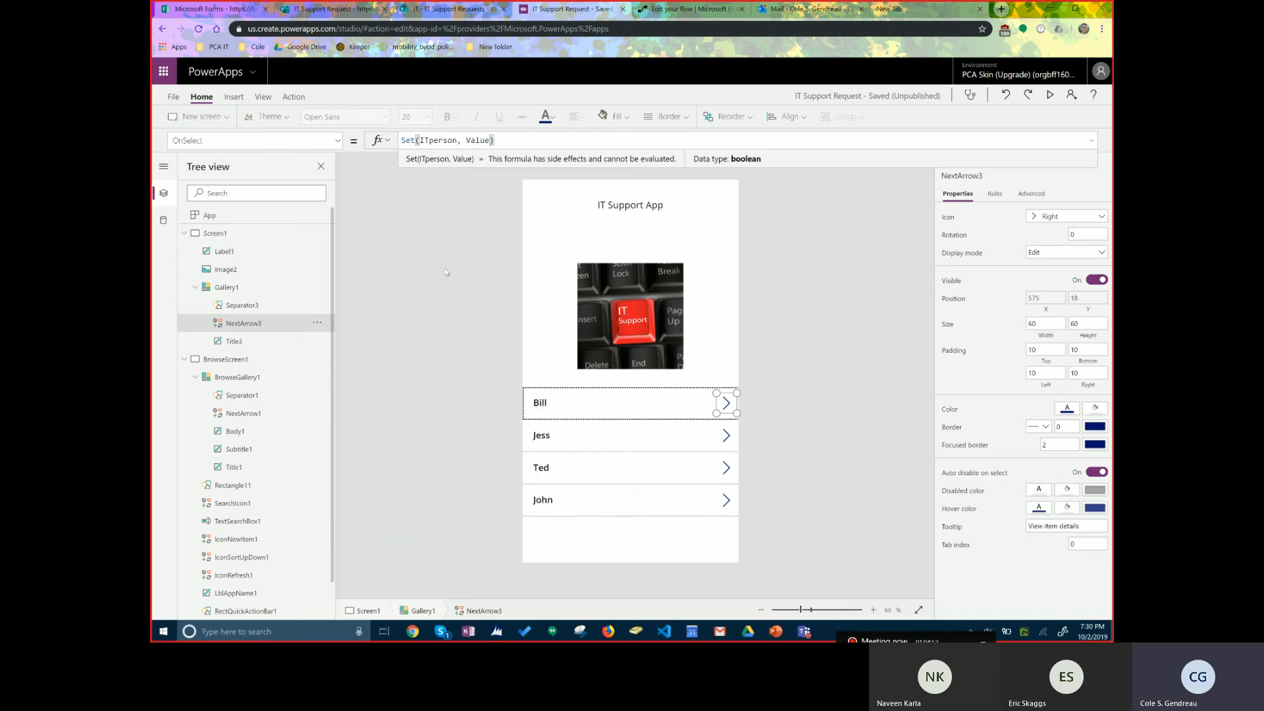
left_click(421, 243)
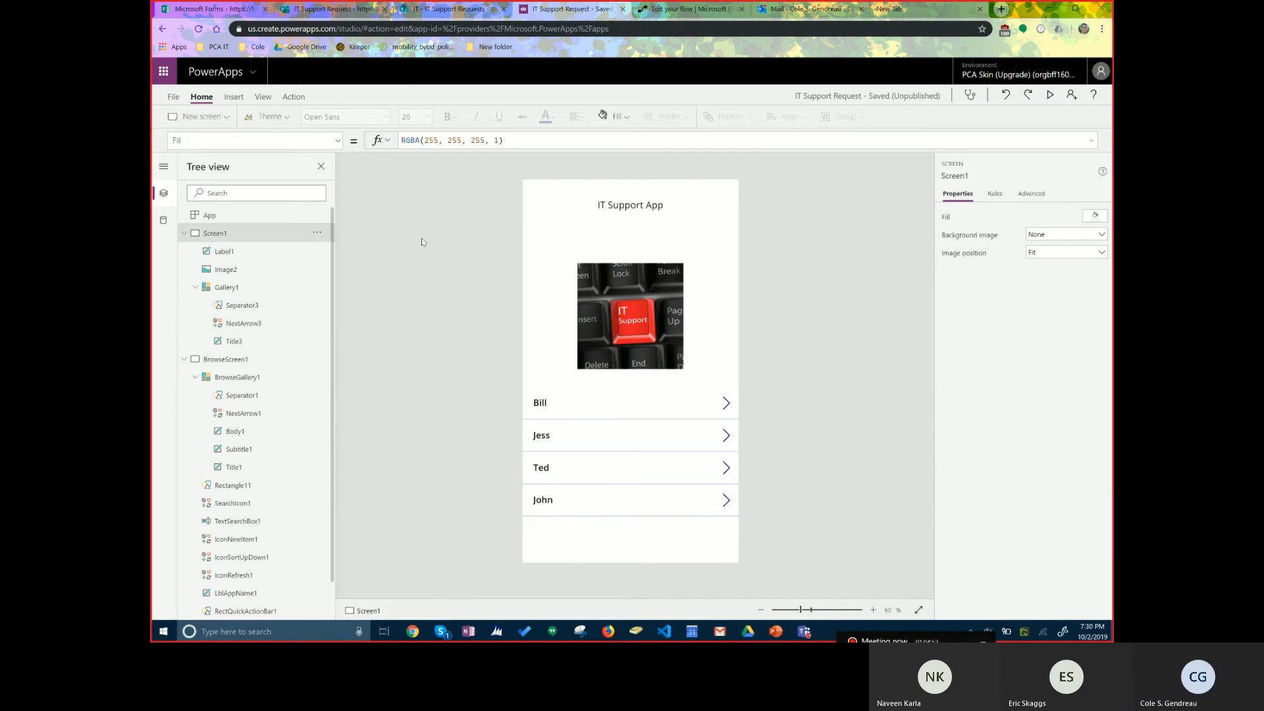
left_click(729, 410)
- Append ; Navigate(BrowseScreen1, ScreenTransition.Fade) to the arrow's OnSelect formula
left_click(512, 138)
type("; nav")
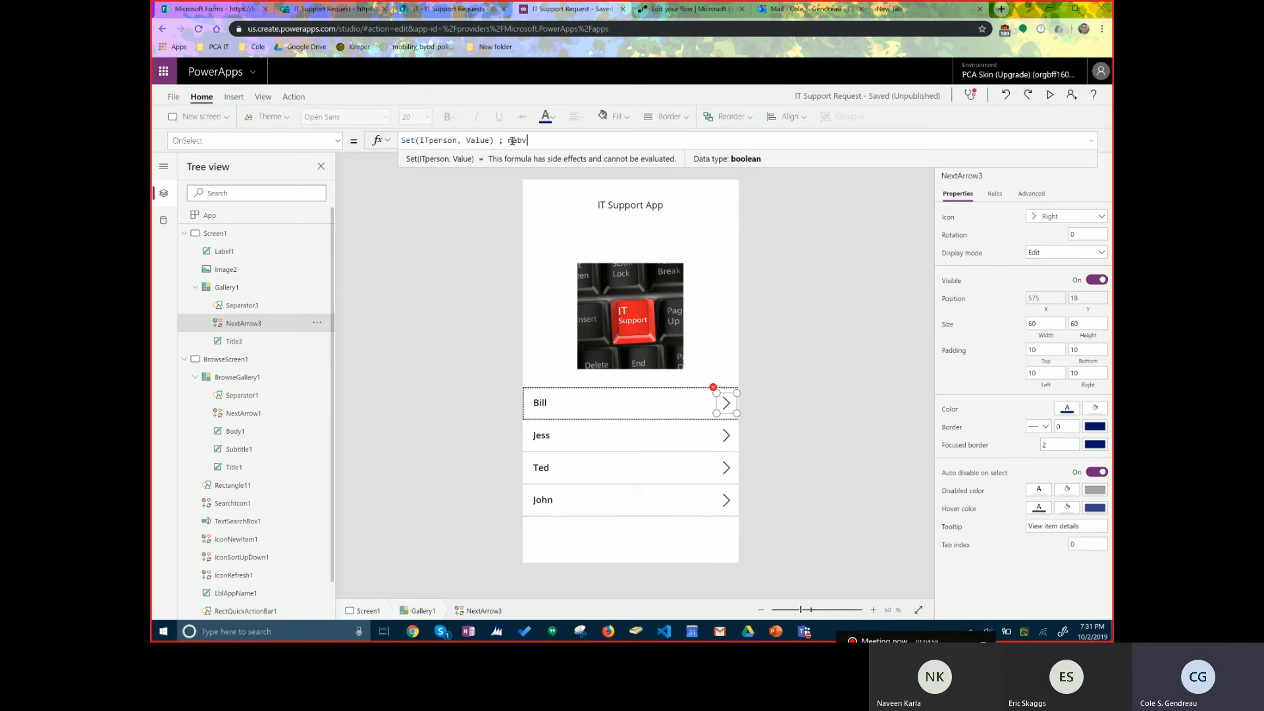
type("ig")
left_click(454, 158)
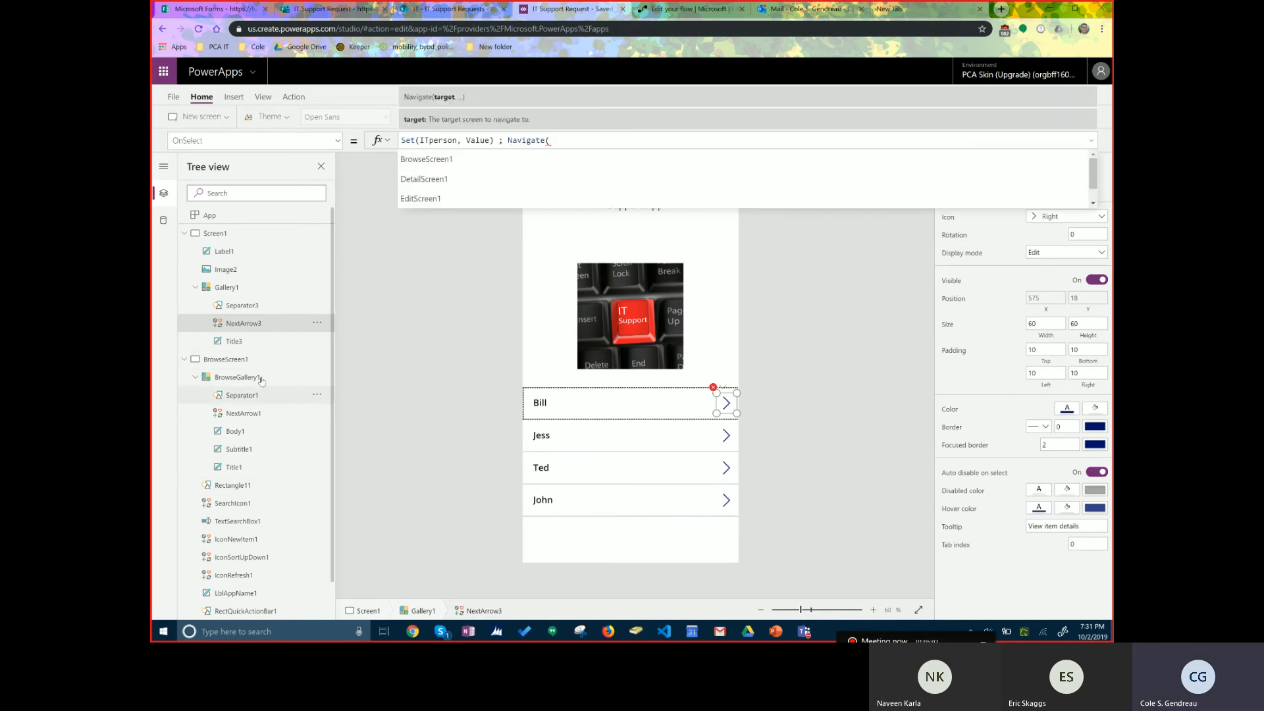
type("br")
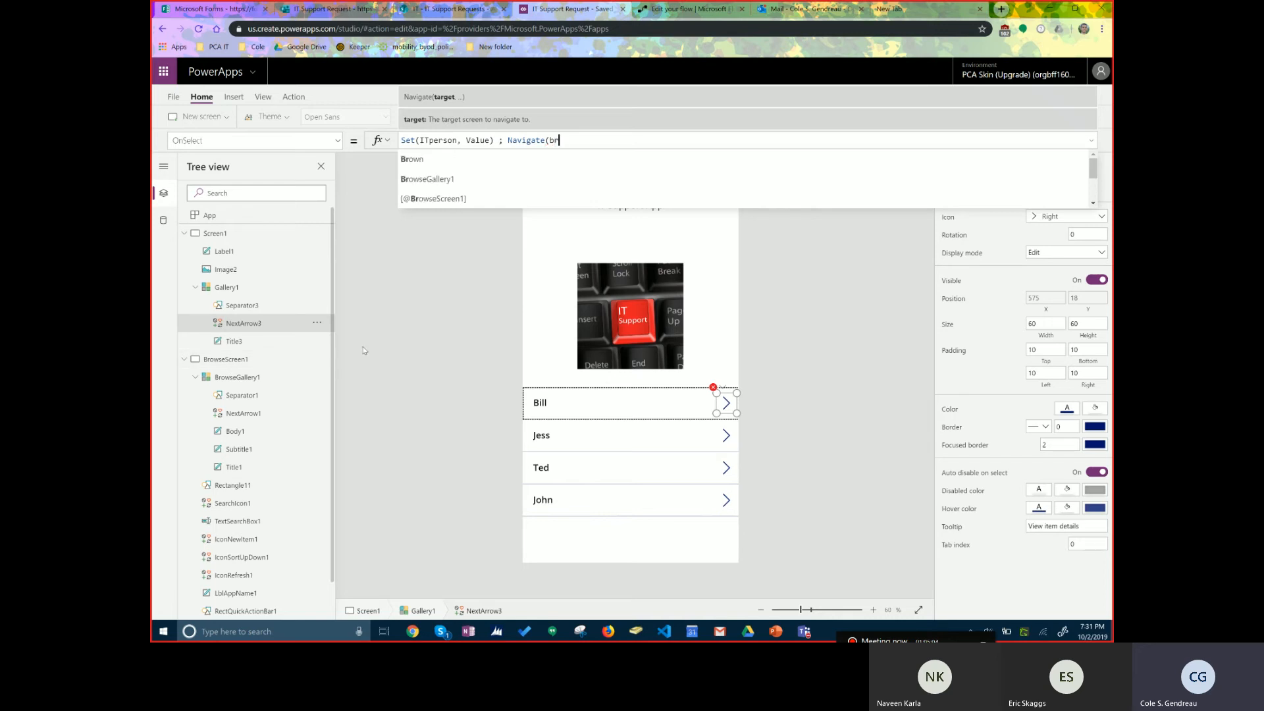
type("owses")
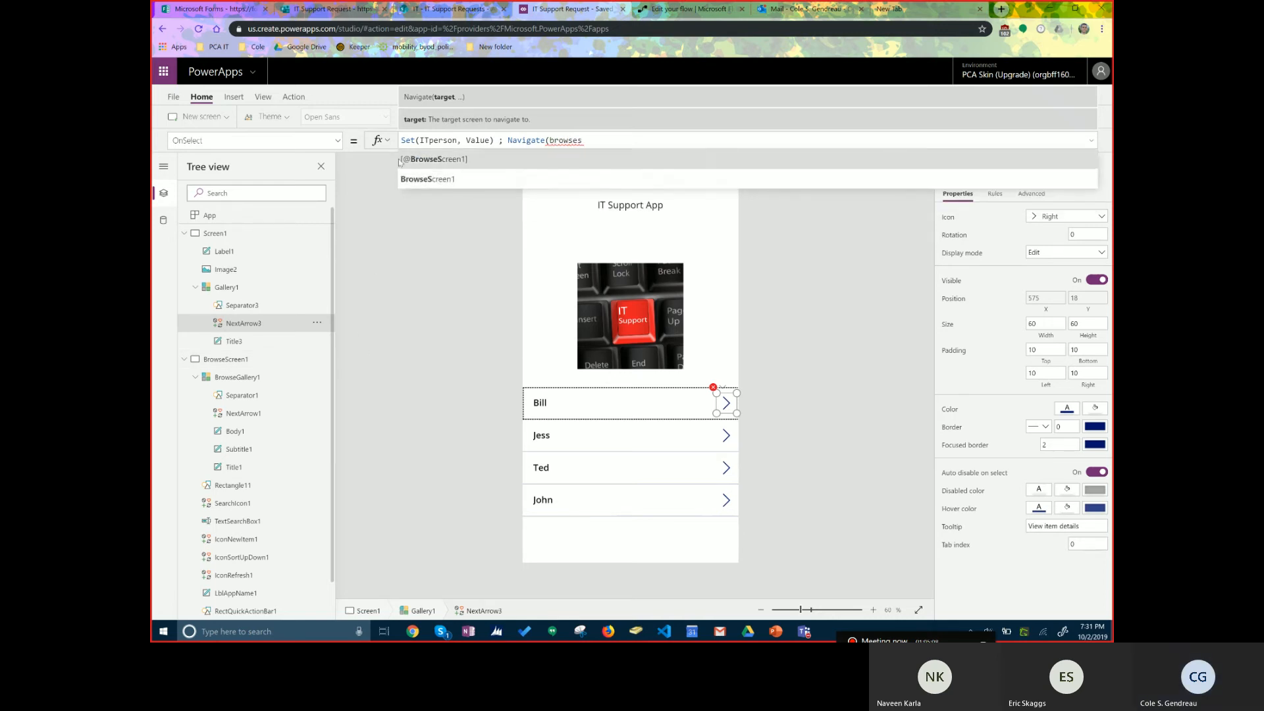
key("Tab")
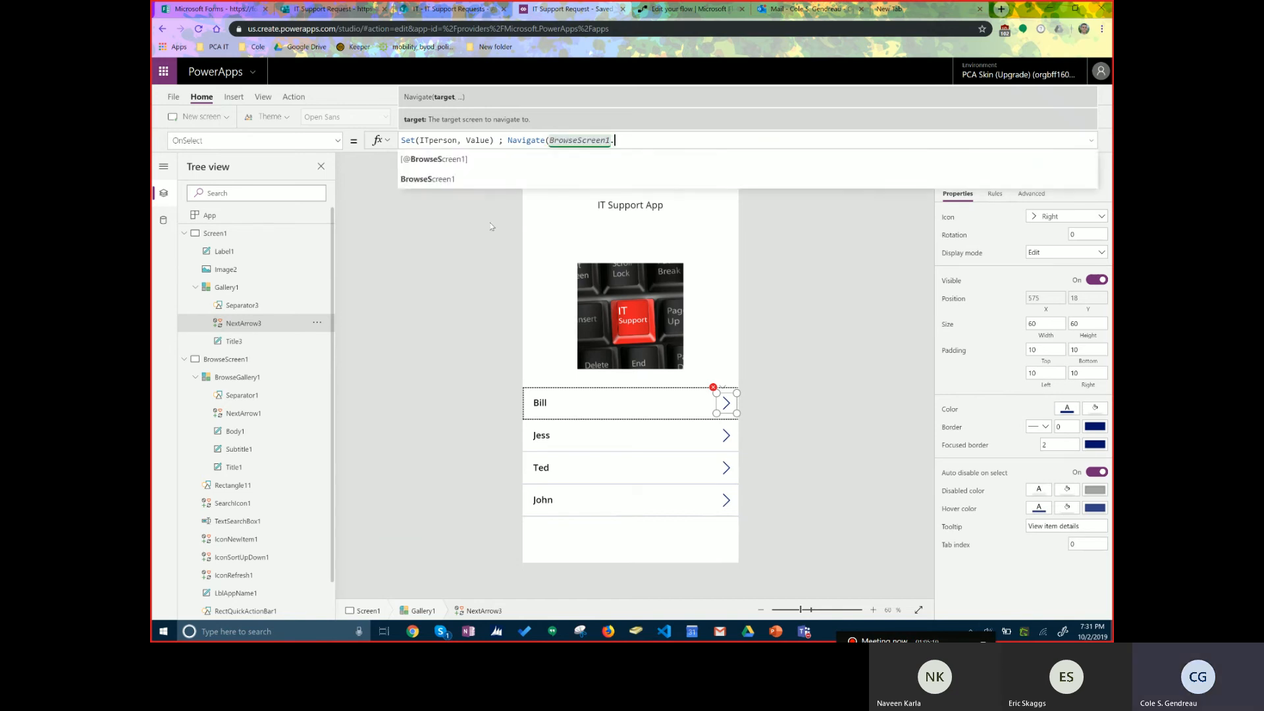
type(",")
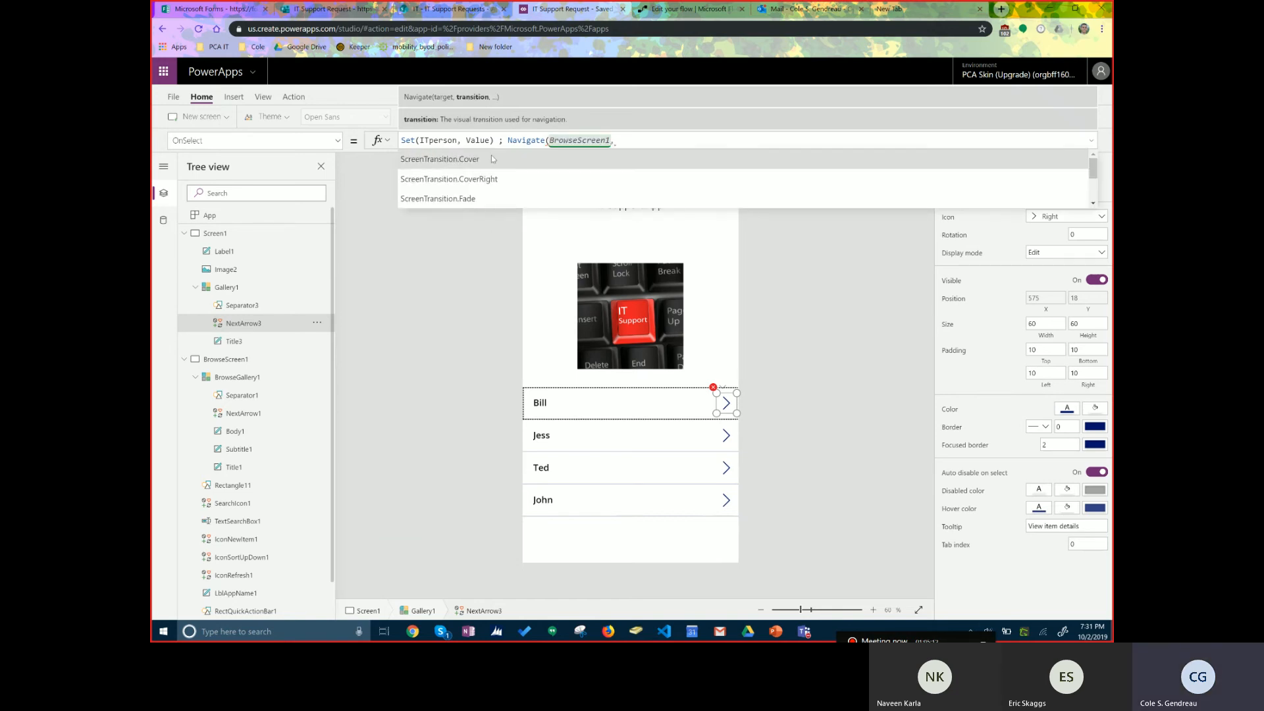
left_click(463, 199)
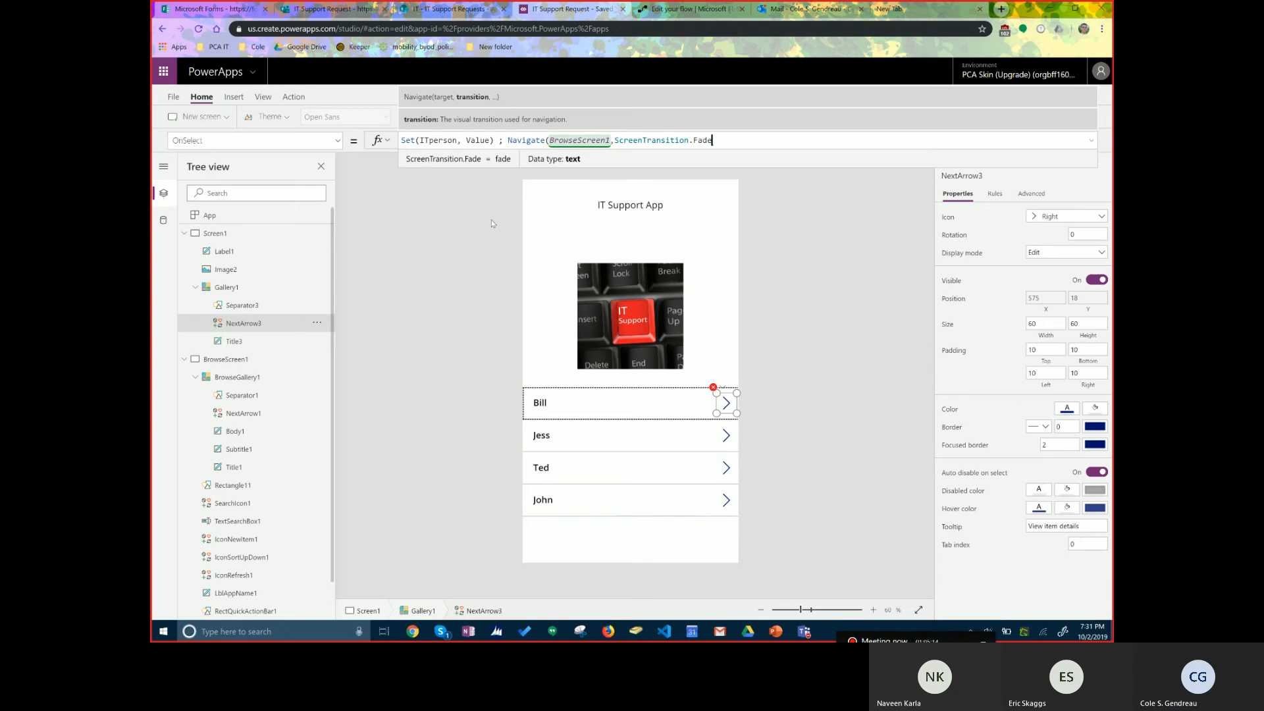
type(")")
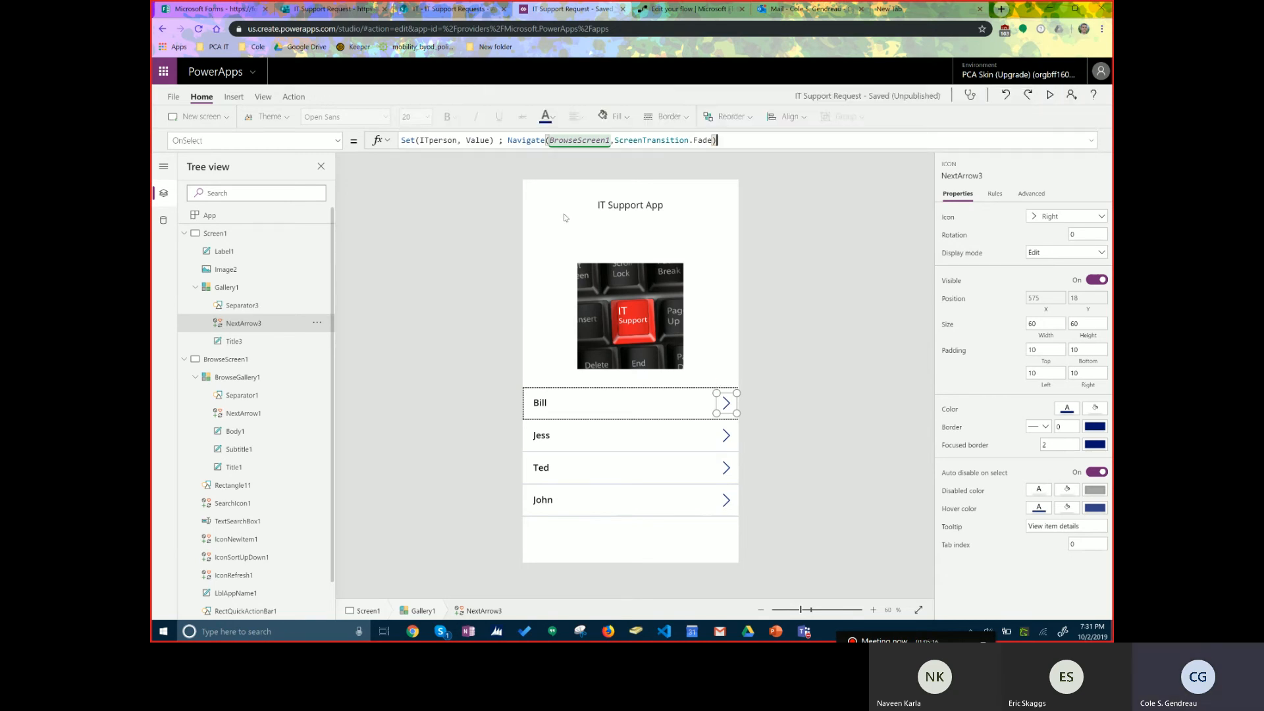
left_click(507, 243)
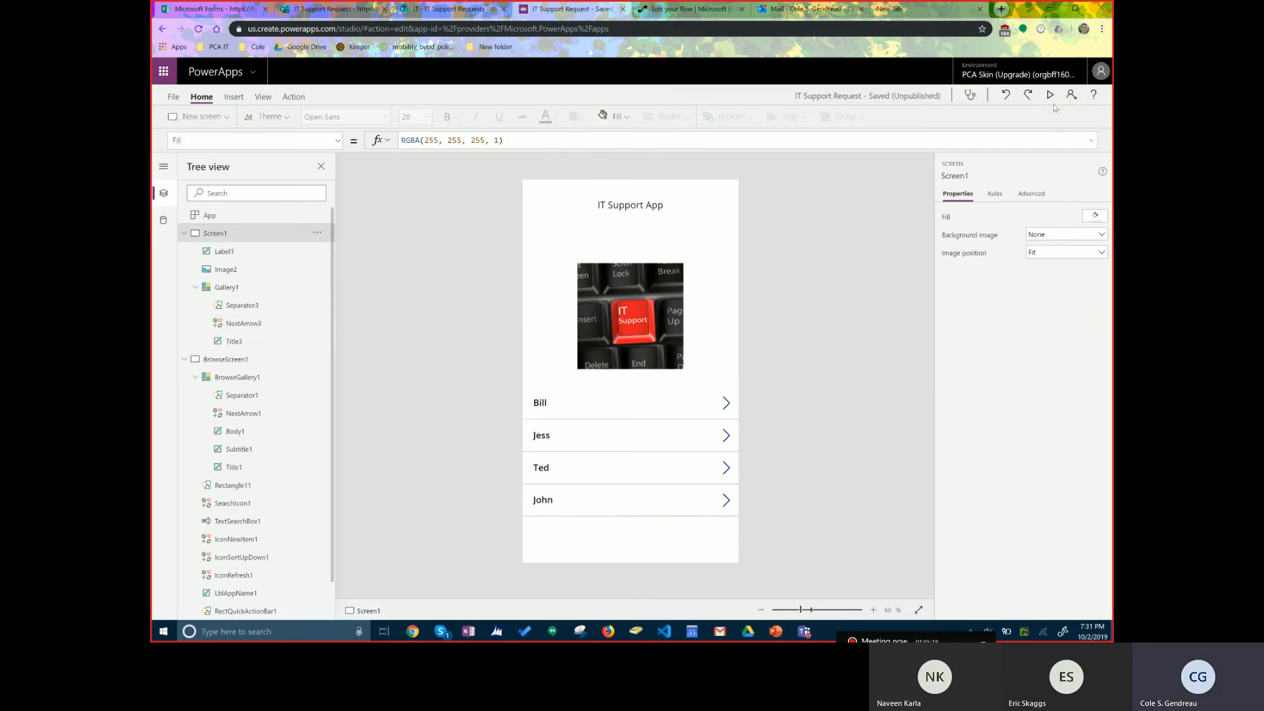
- Preview the app, open the second person's requests list on BrowseScreen1, then close the preview
left_click(1050, 94)
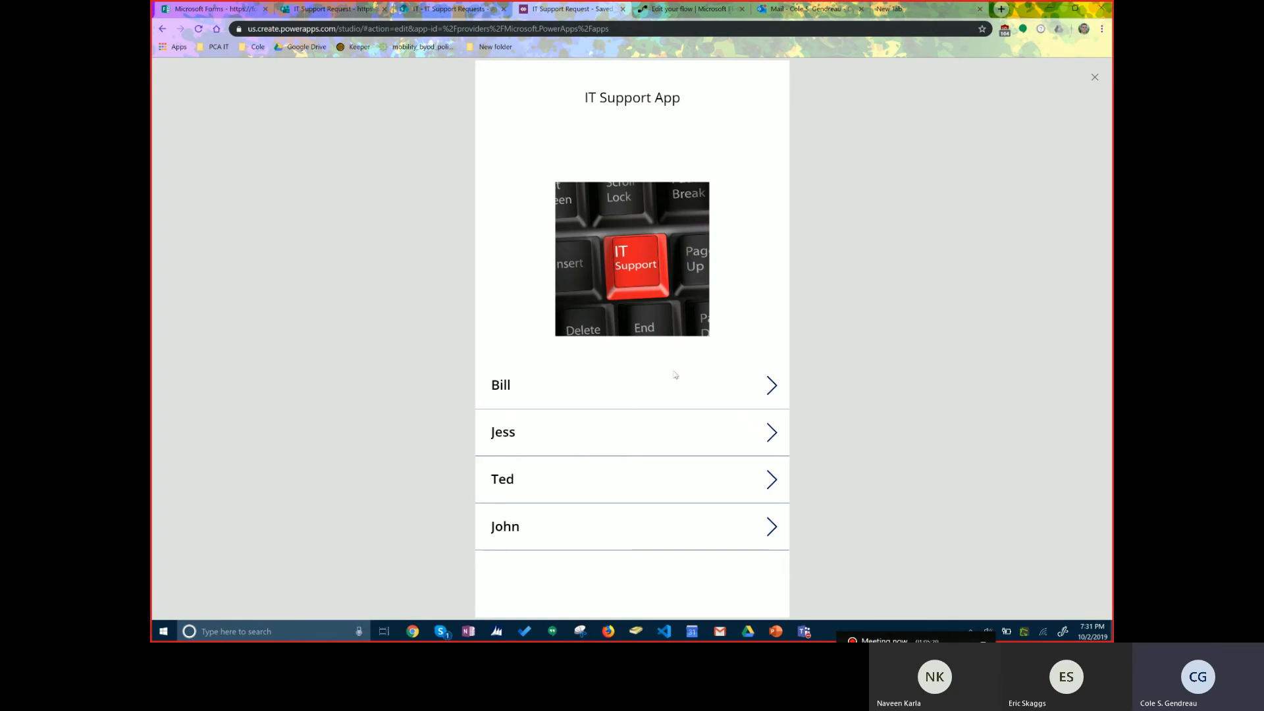
left_click(772, 436)
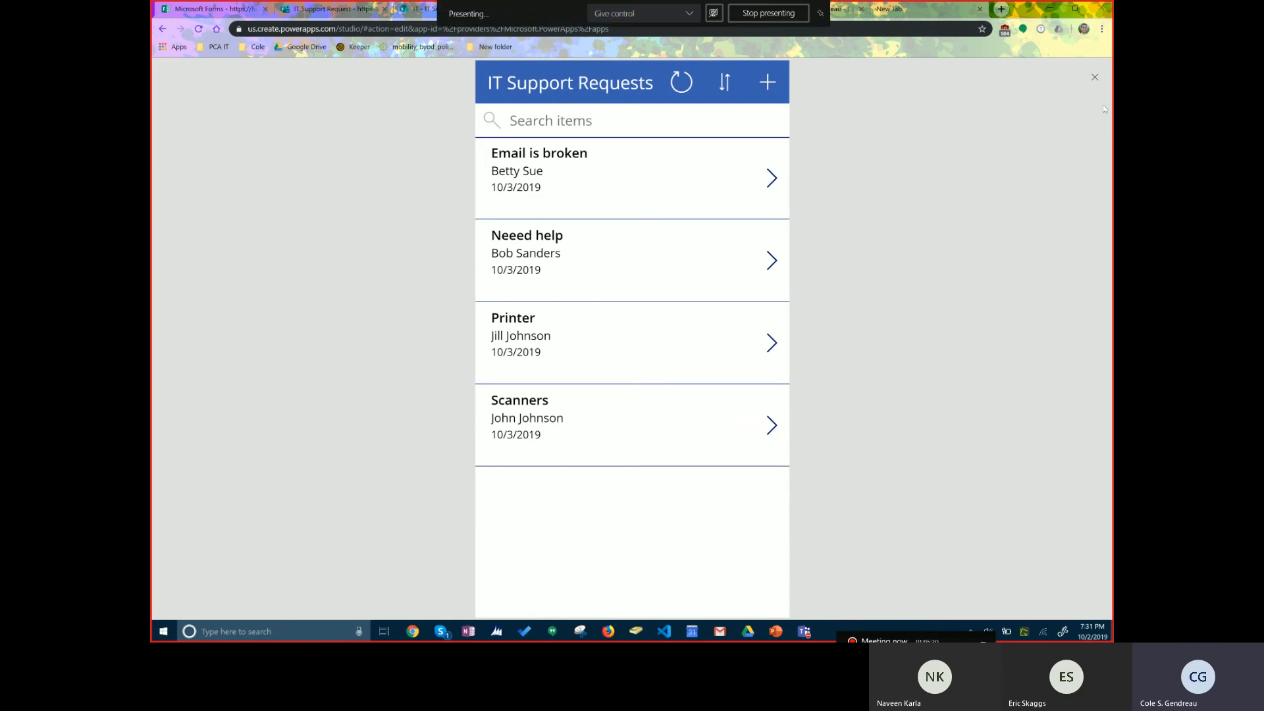
left_click(1094, 78)
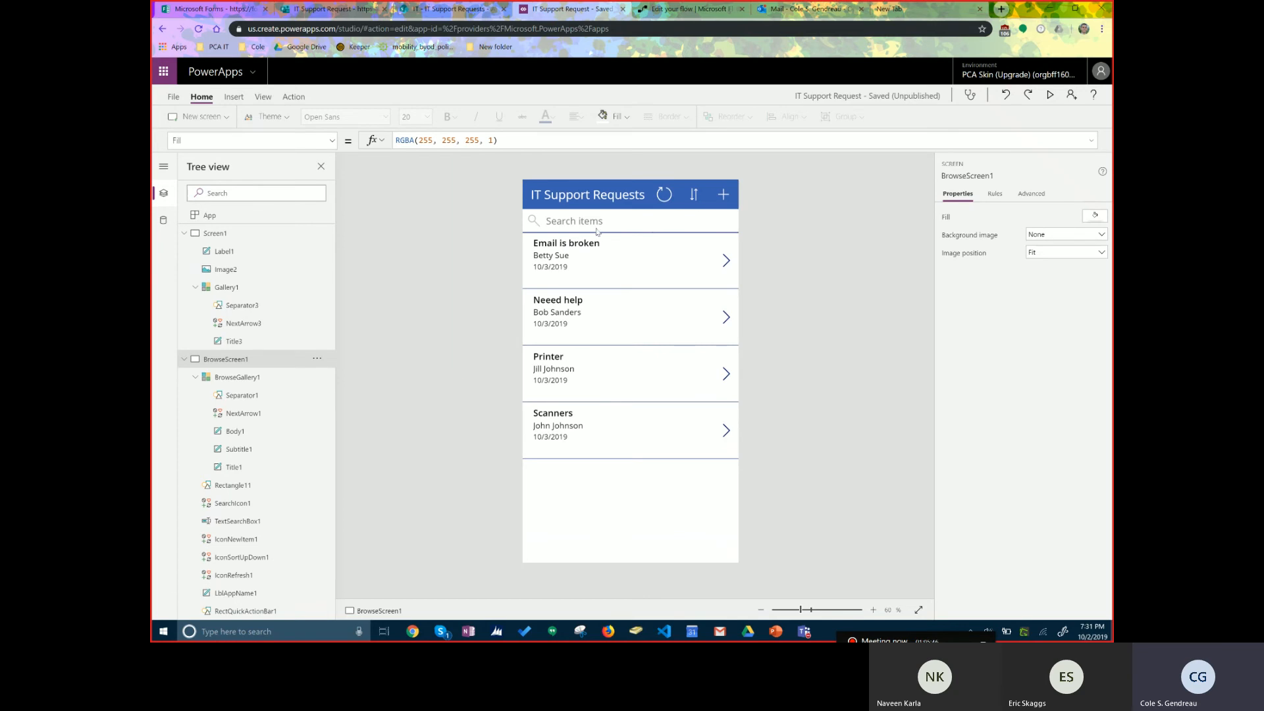
left_click(173, 97)
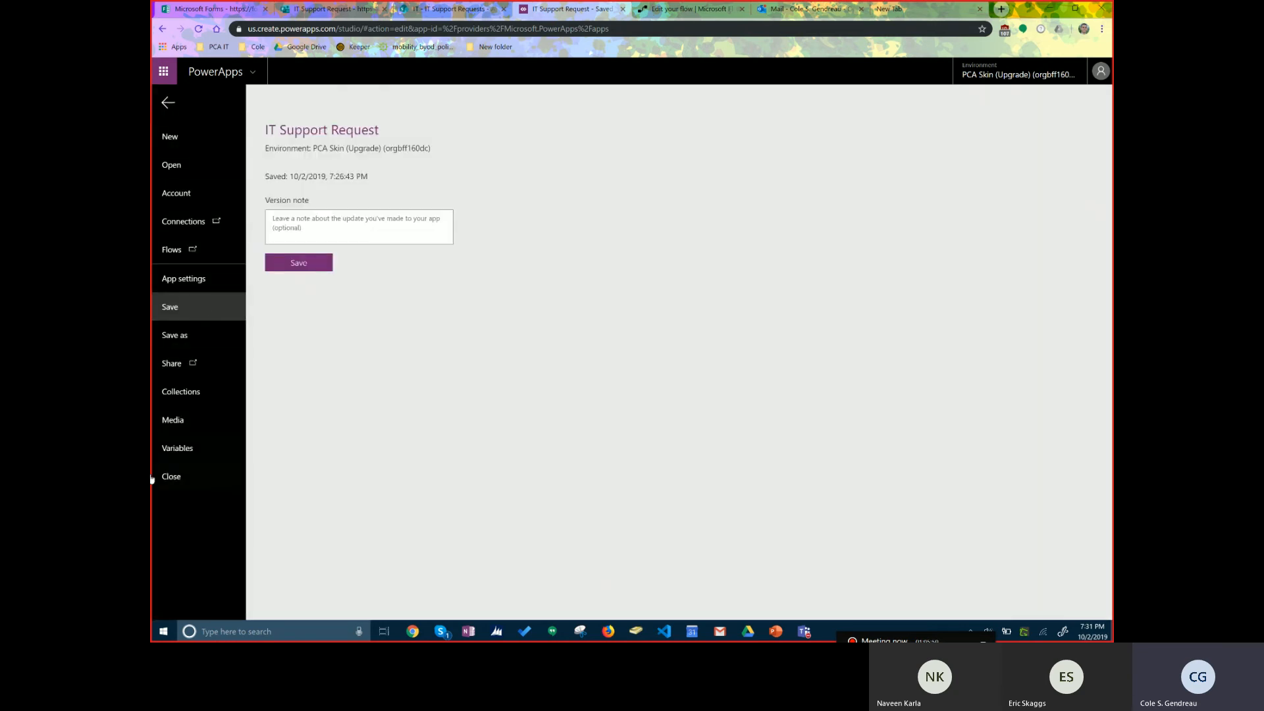
left_click(187, 452)
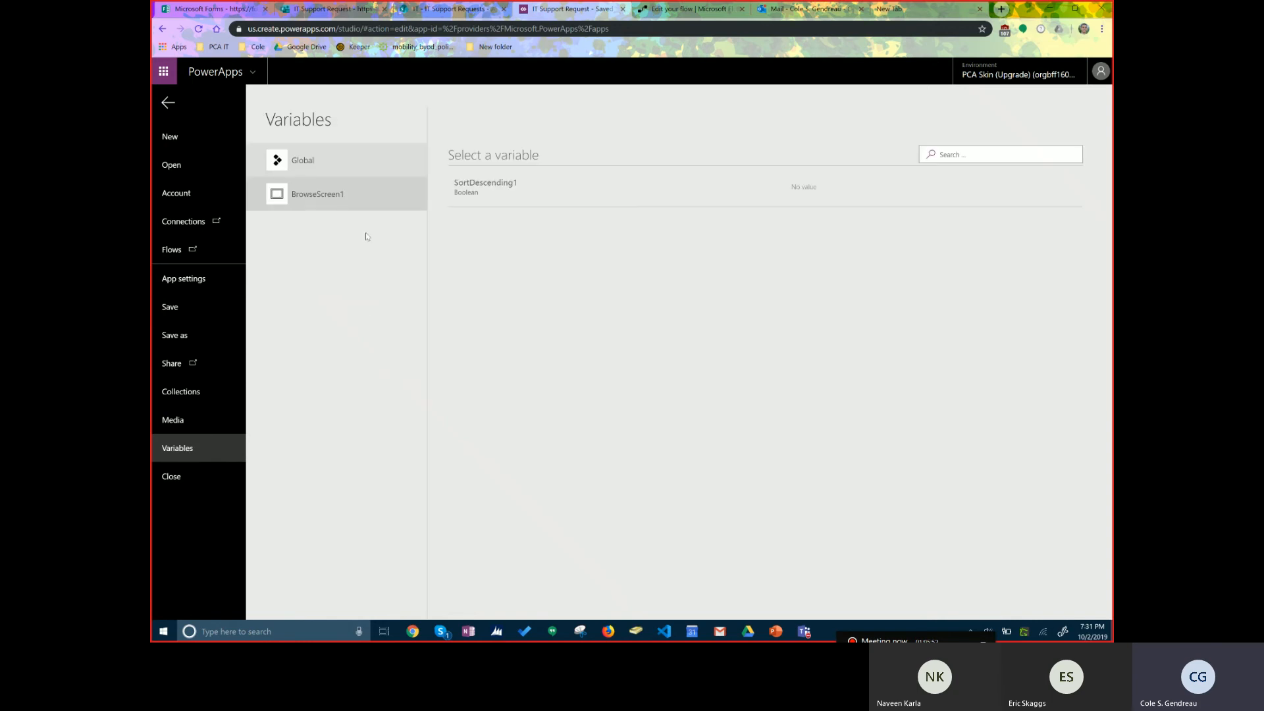
left_click(306, 164)
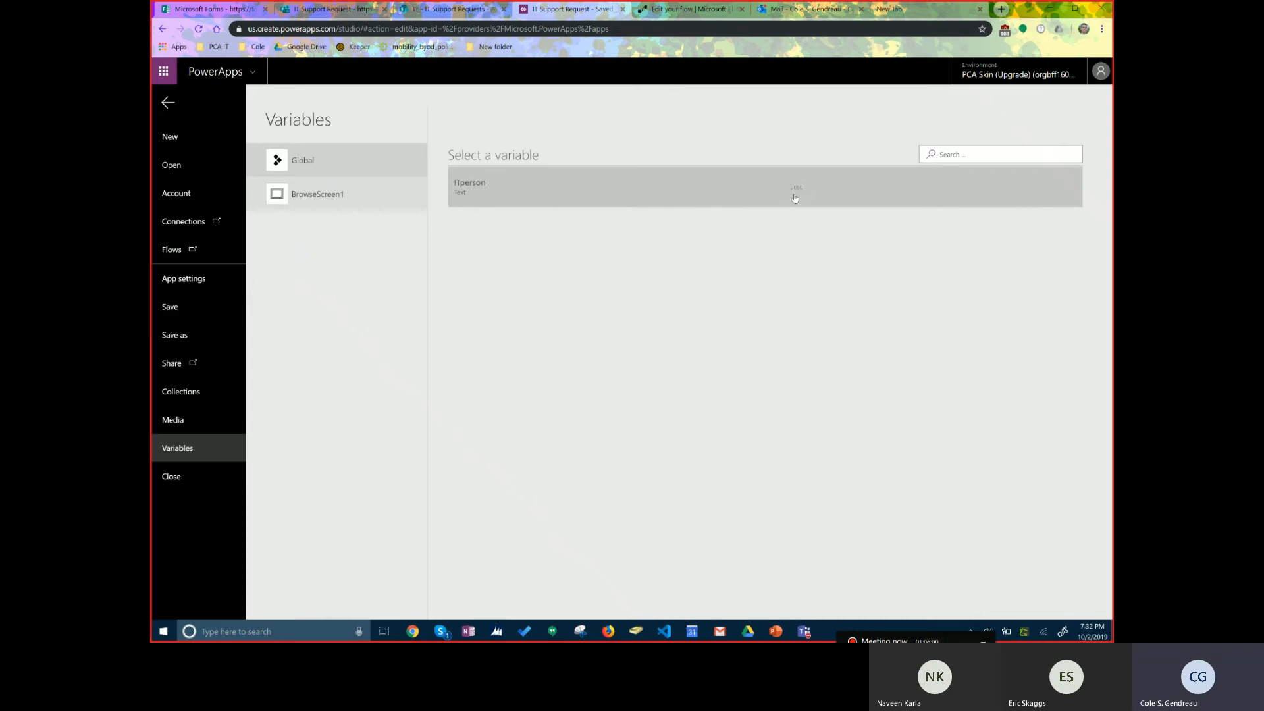
left_click(168, 102)
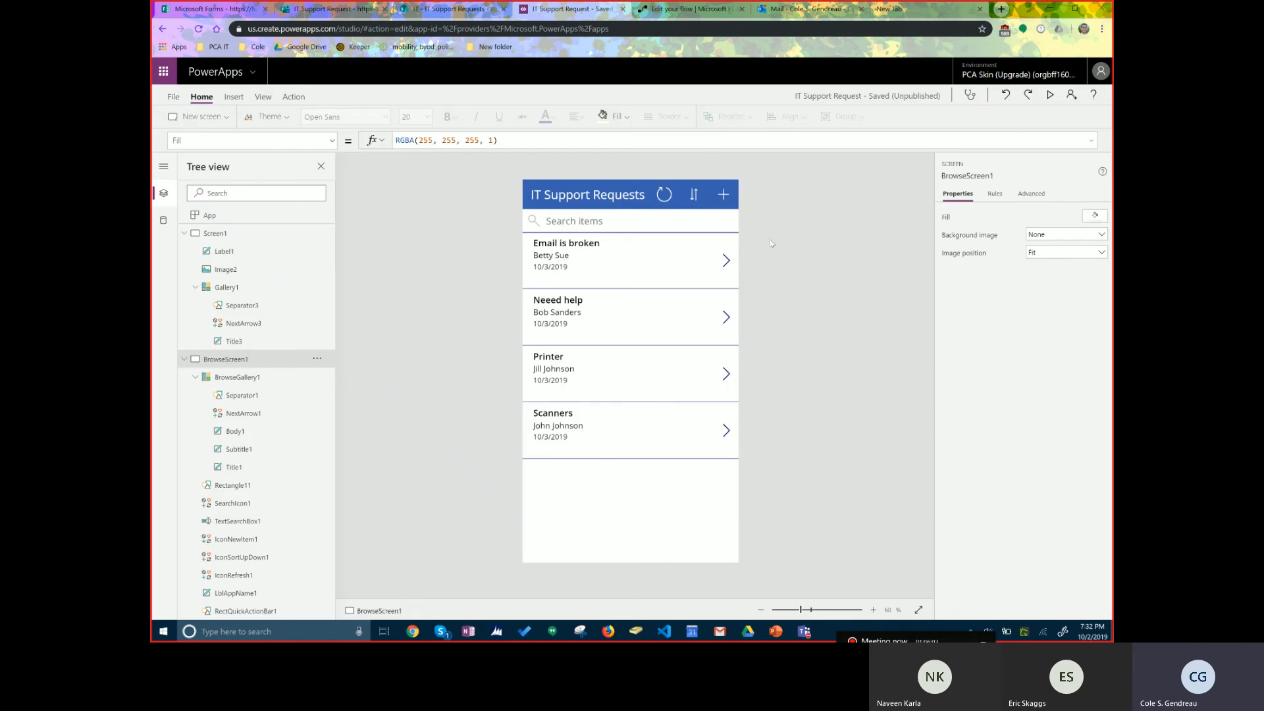
left_click(240, 235)
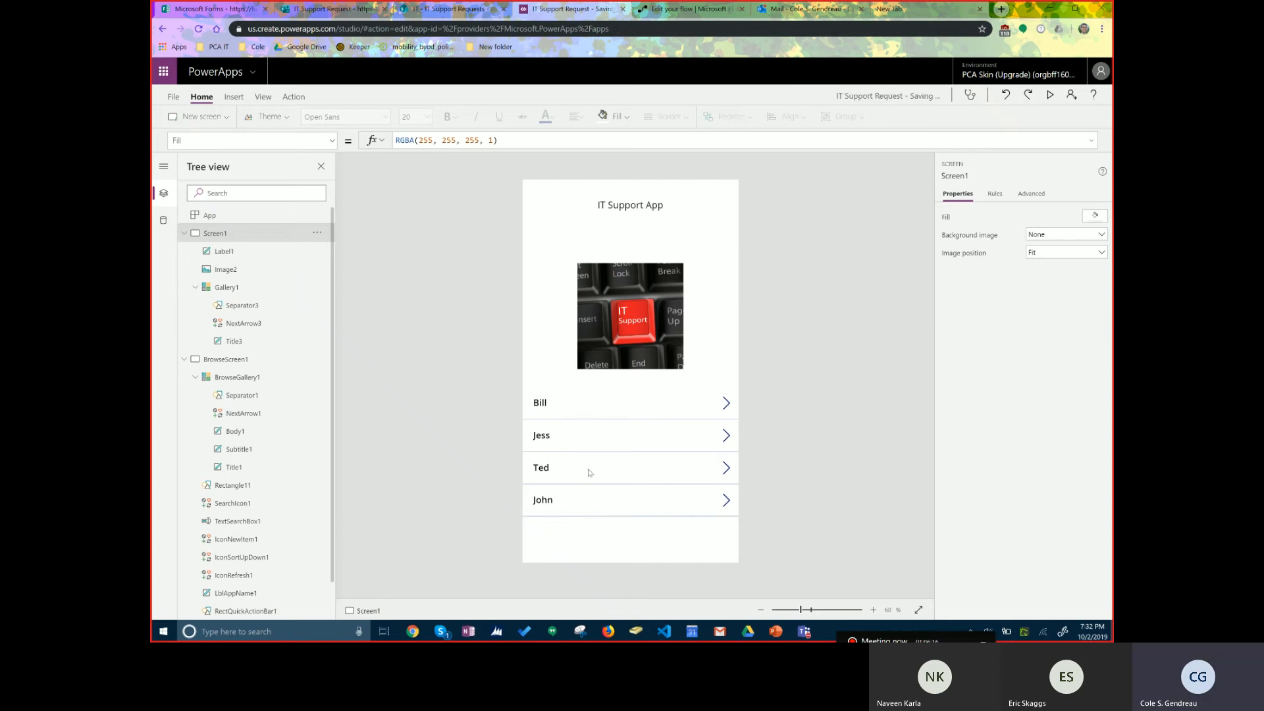
left_click(726, 403, "alt")
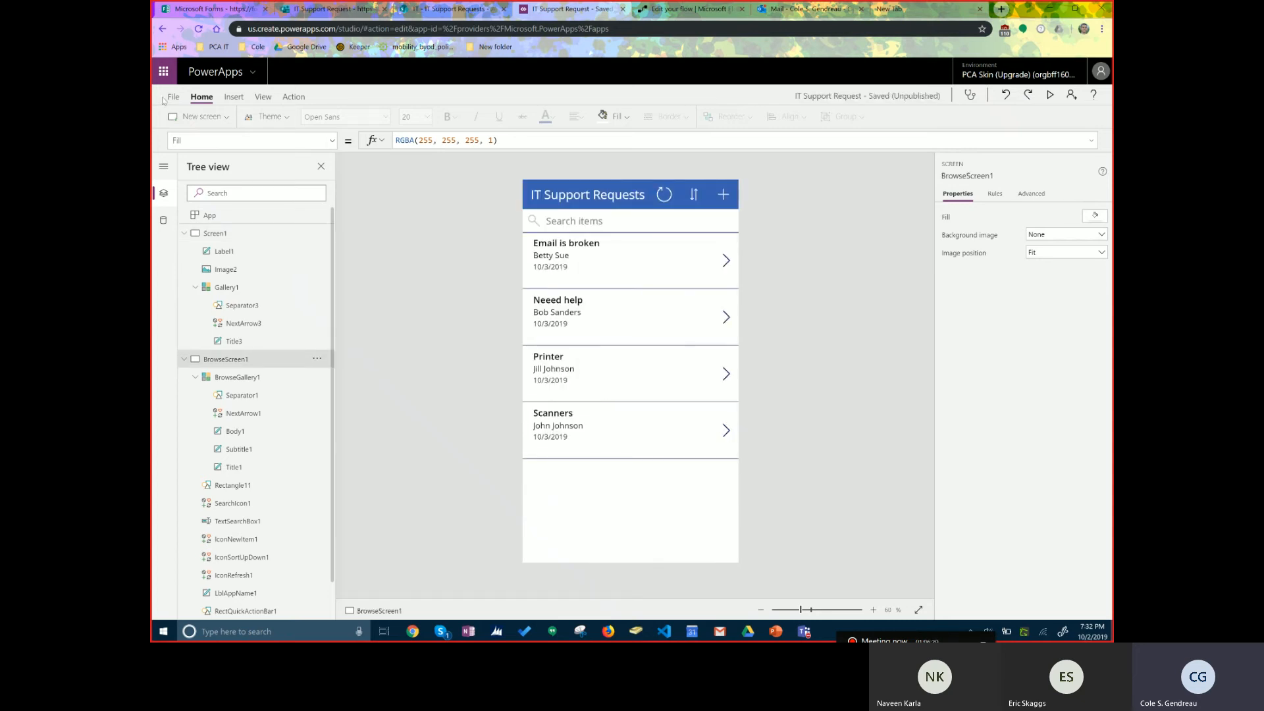
left_click(173, 97)
left_click(174, 448)
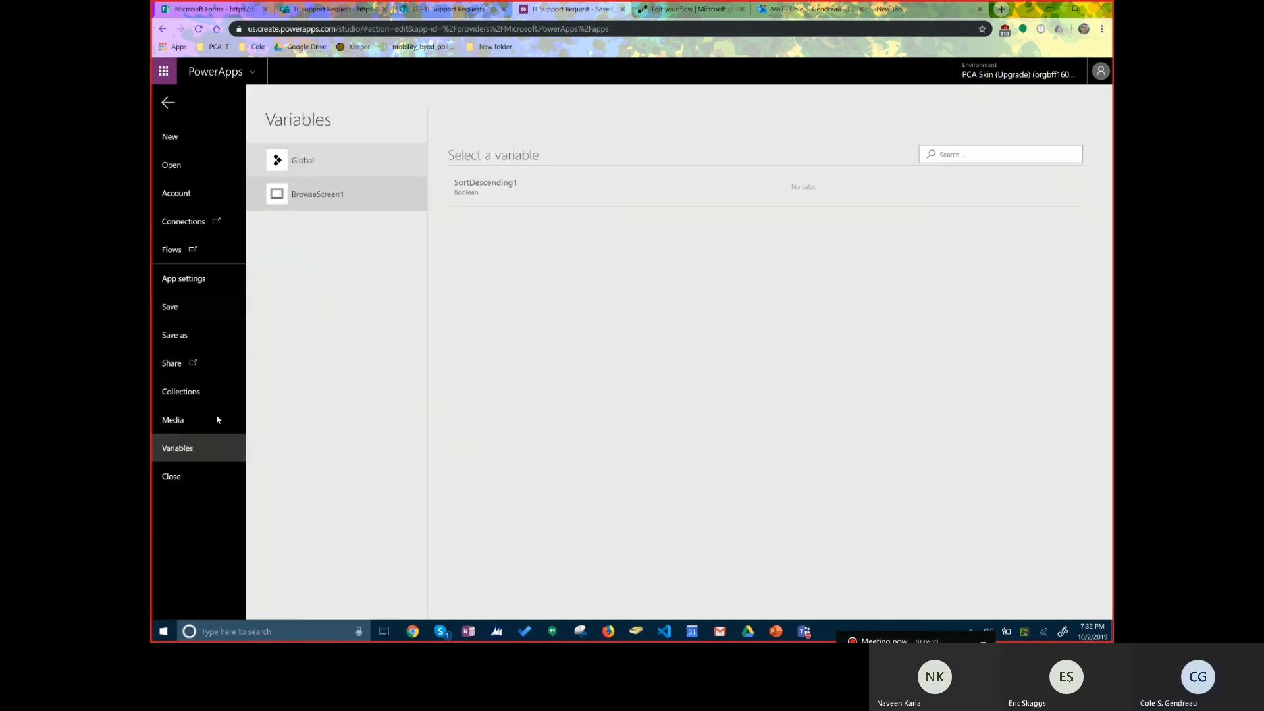
left_click(348, 173)
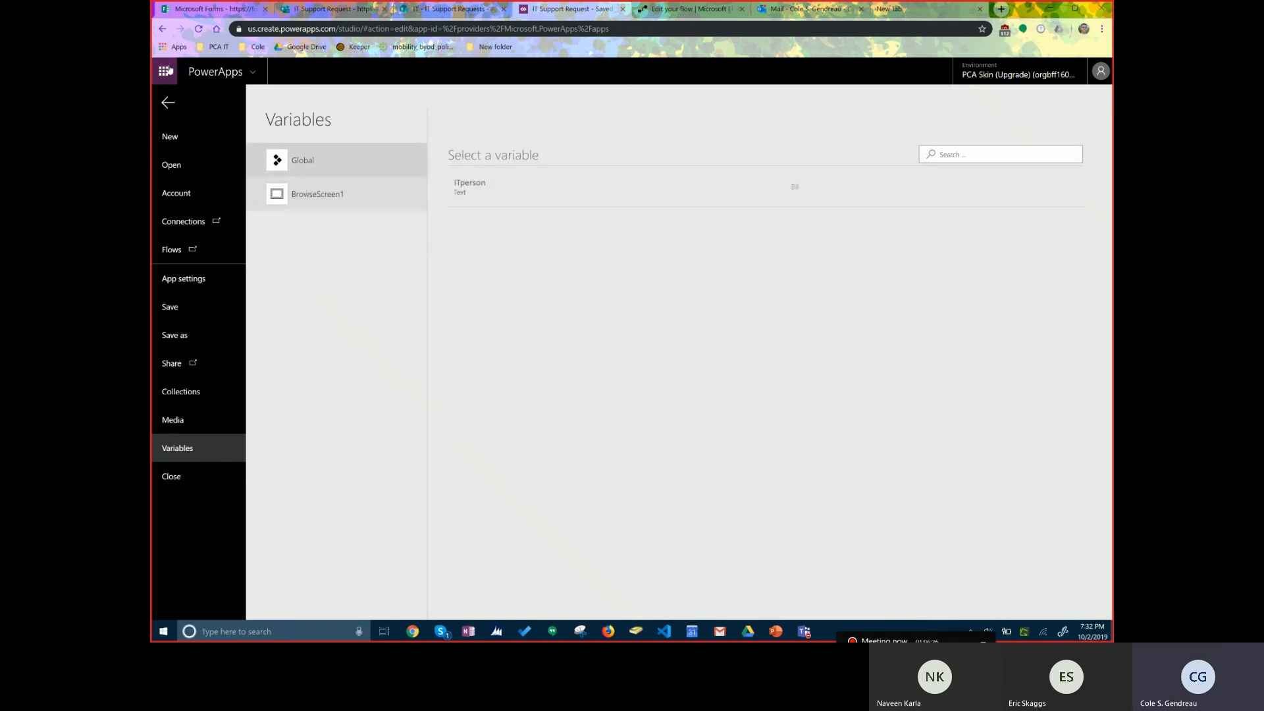
left_click(169, 104)
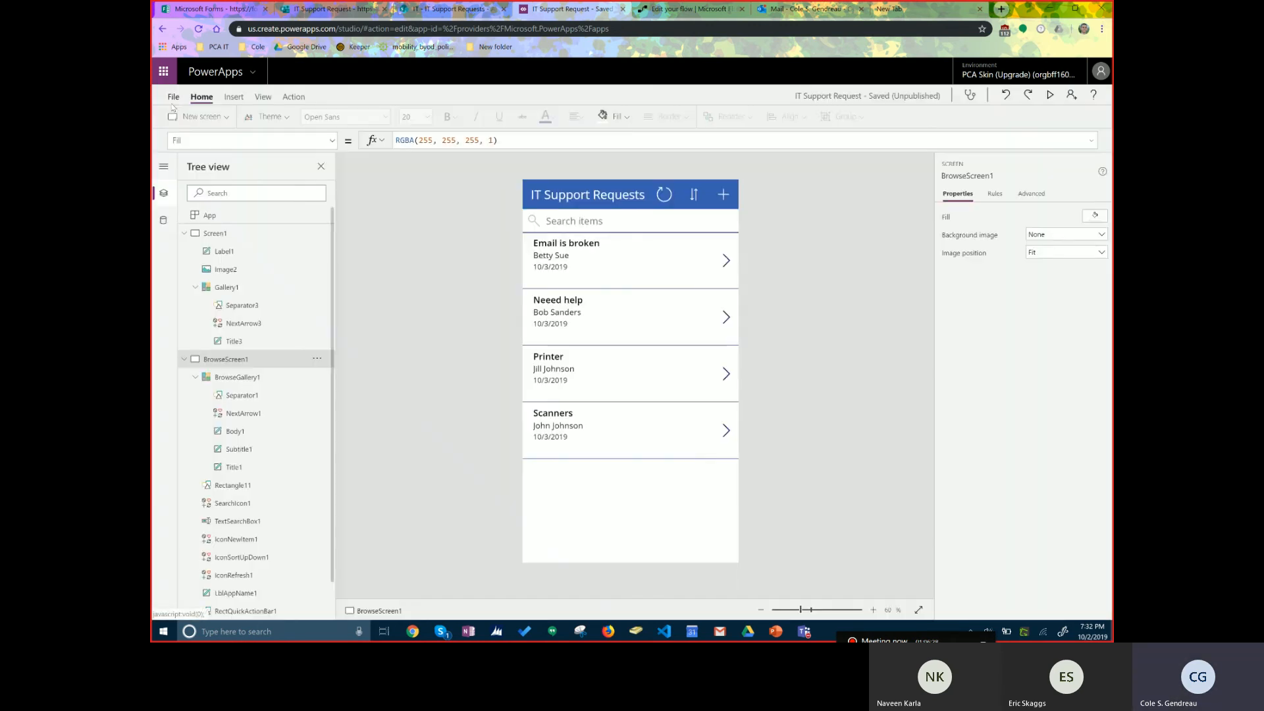
- Select BrowseGallery1 and switch the formula bar to its Items property
left_click(309, 377)
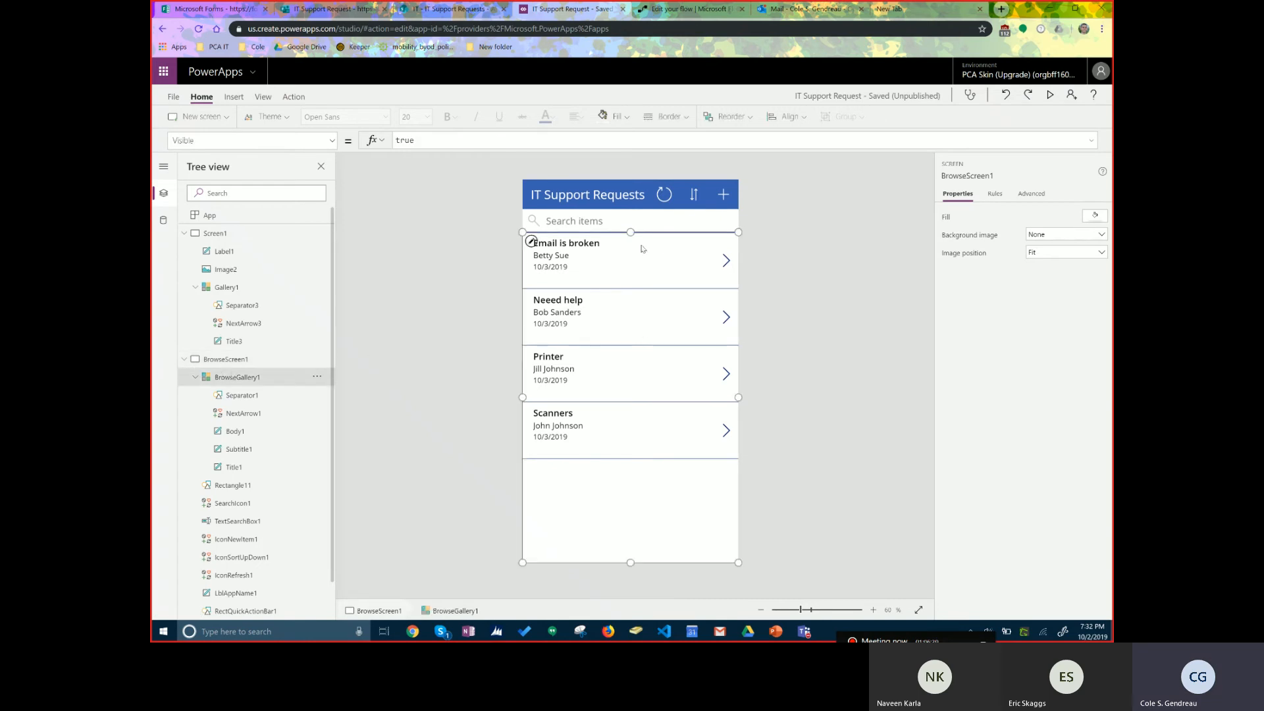
left_click(332, 140)
scroll(220, 277, "up", 5)
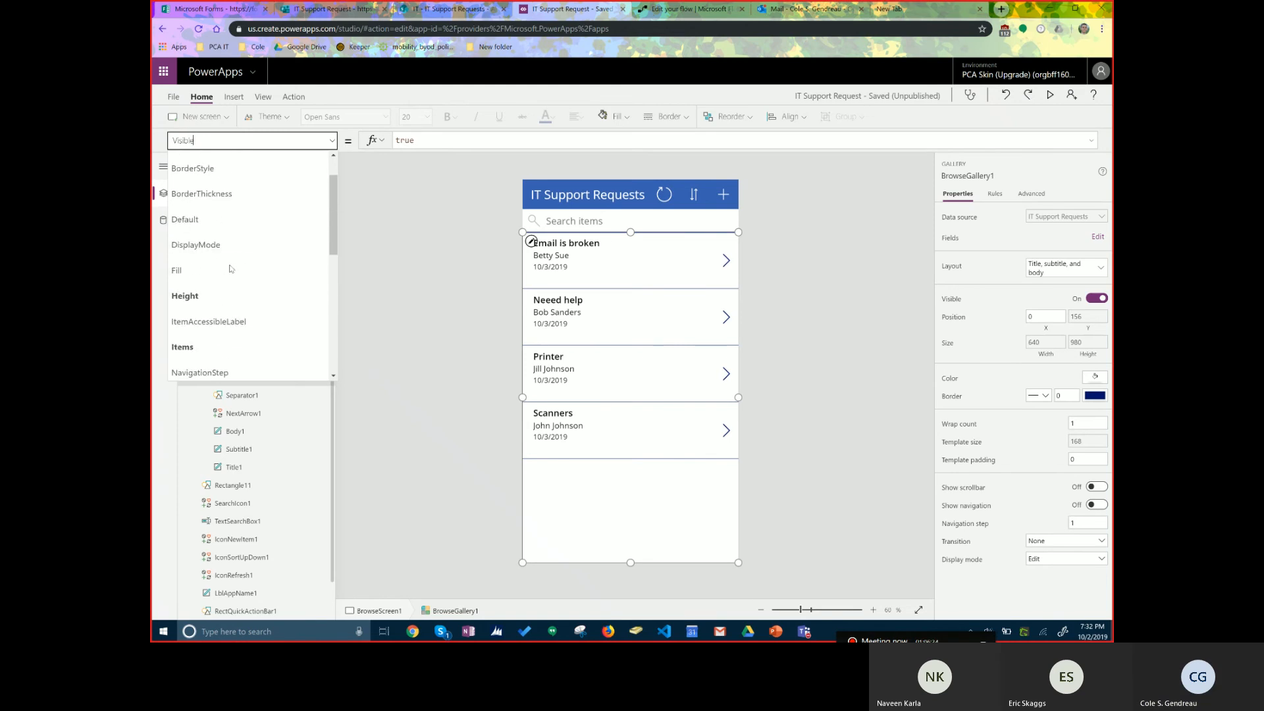
scroll(217, 283, "down", 4)
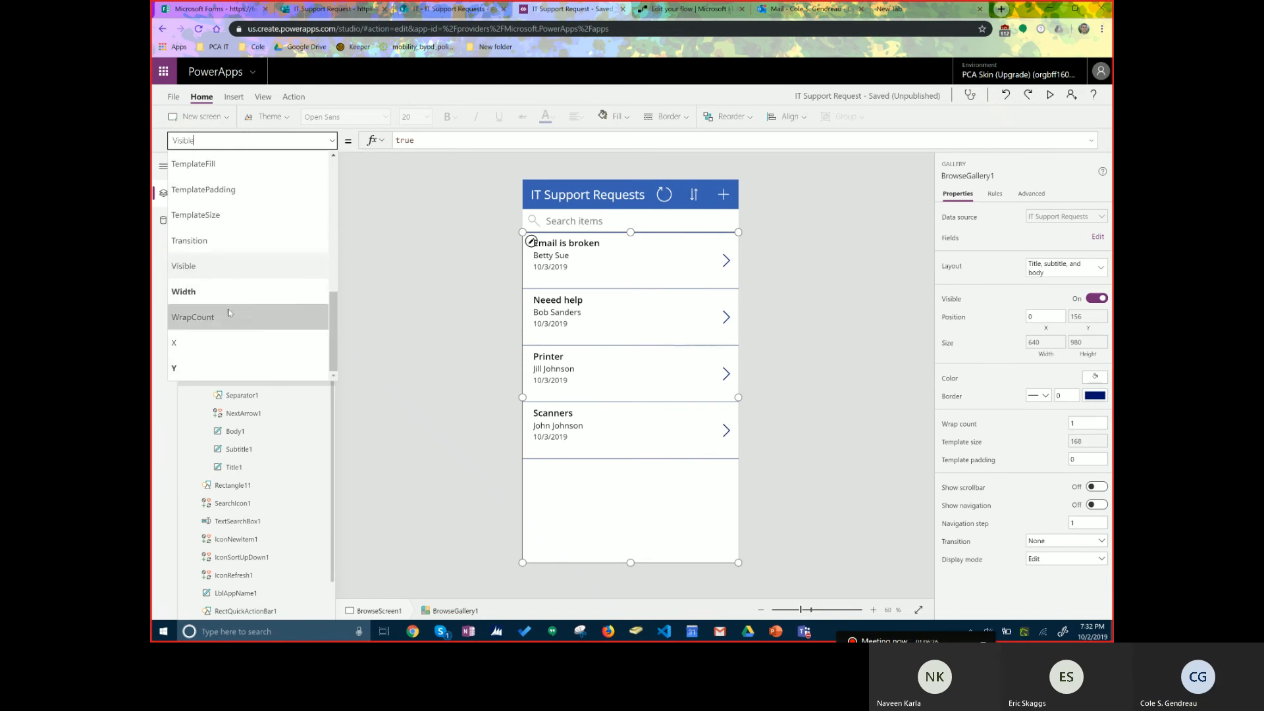
key("BackSpace")
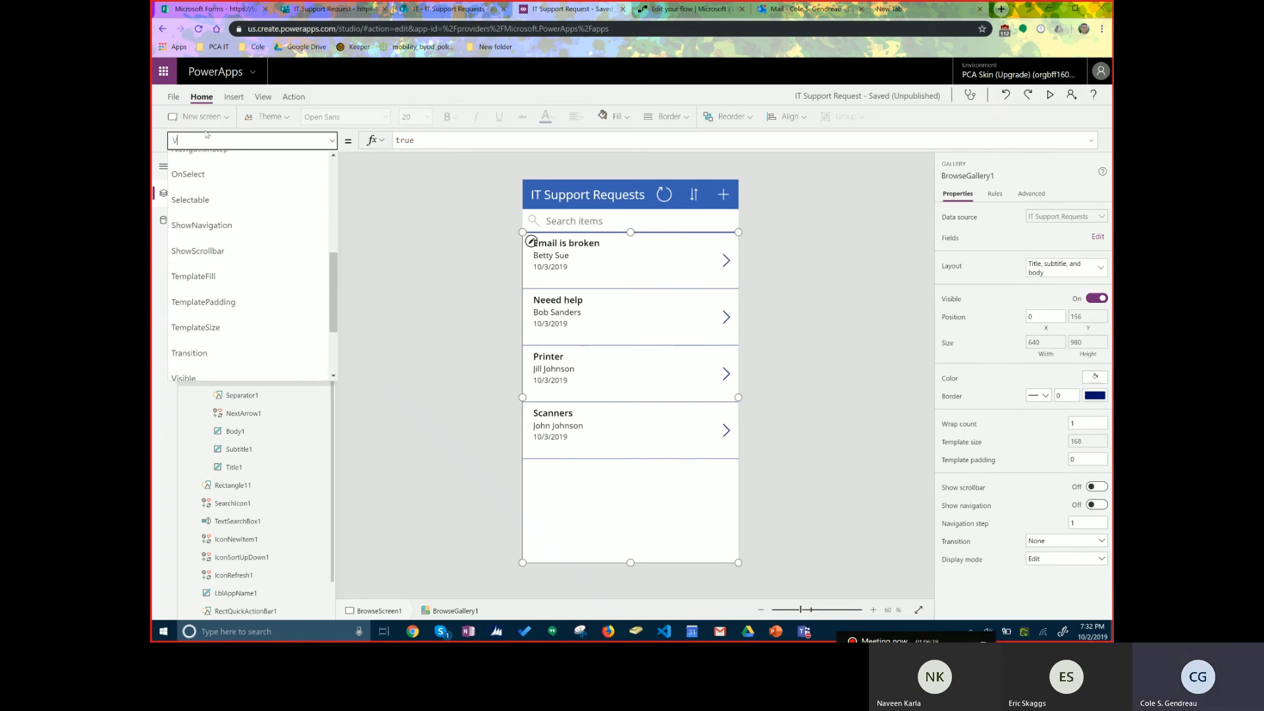
key("BackSpace")
type("Iut")
key("BackSpace")
key("BackSpace")
type("te")
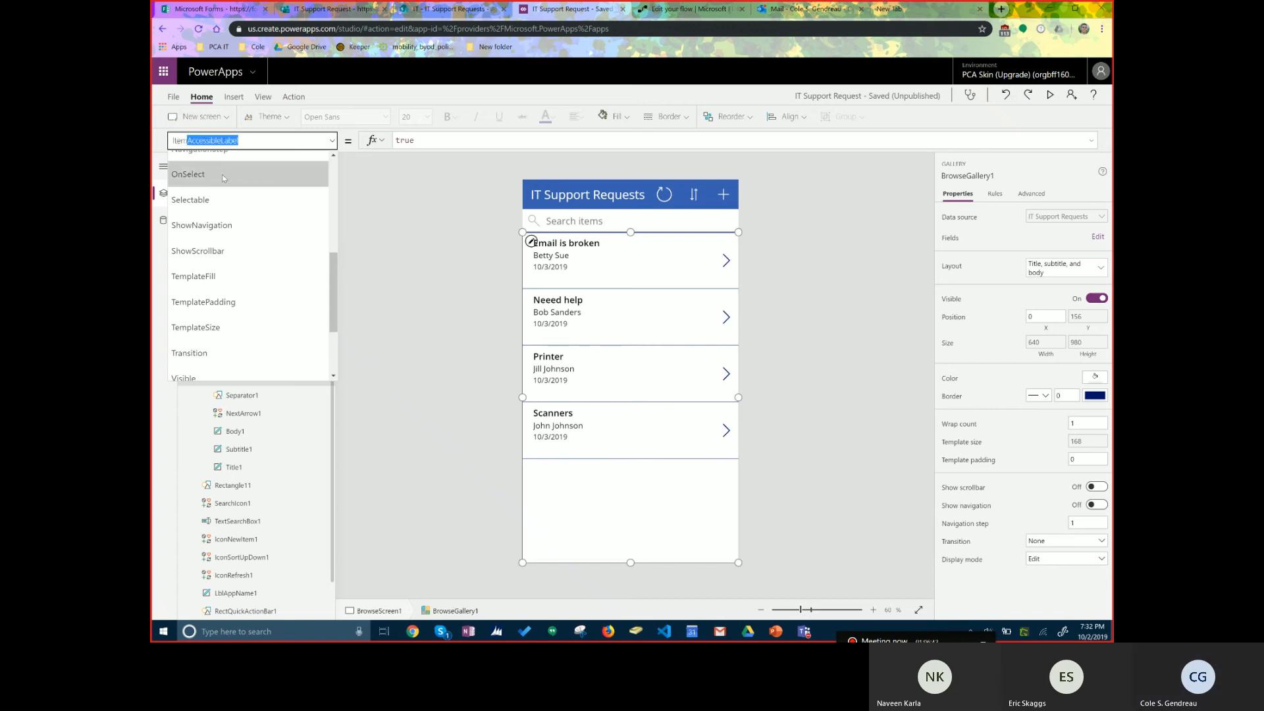
type("ms")
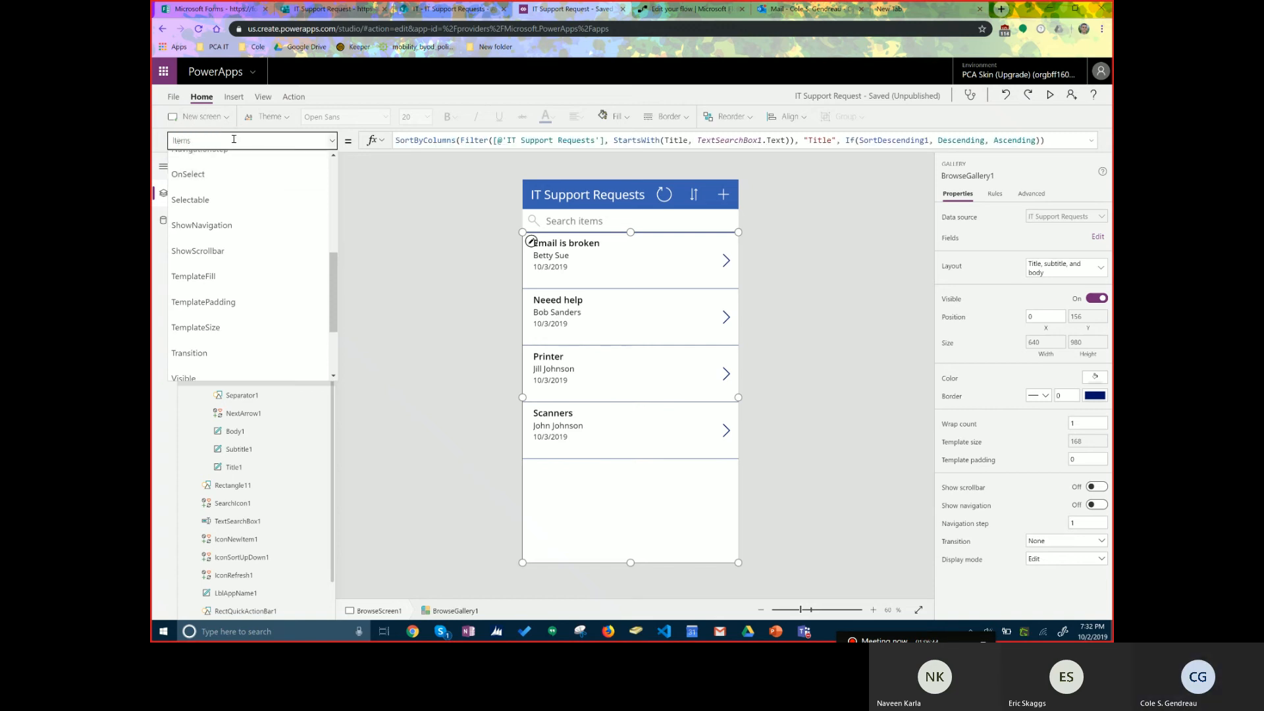
- Add 'Assigned To' = ITperson as a second condition in the gallery's Filter formula
left_click(493, 141)
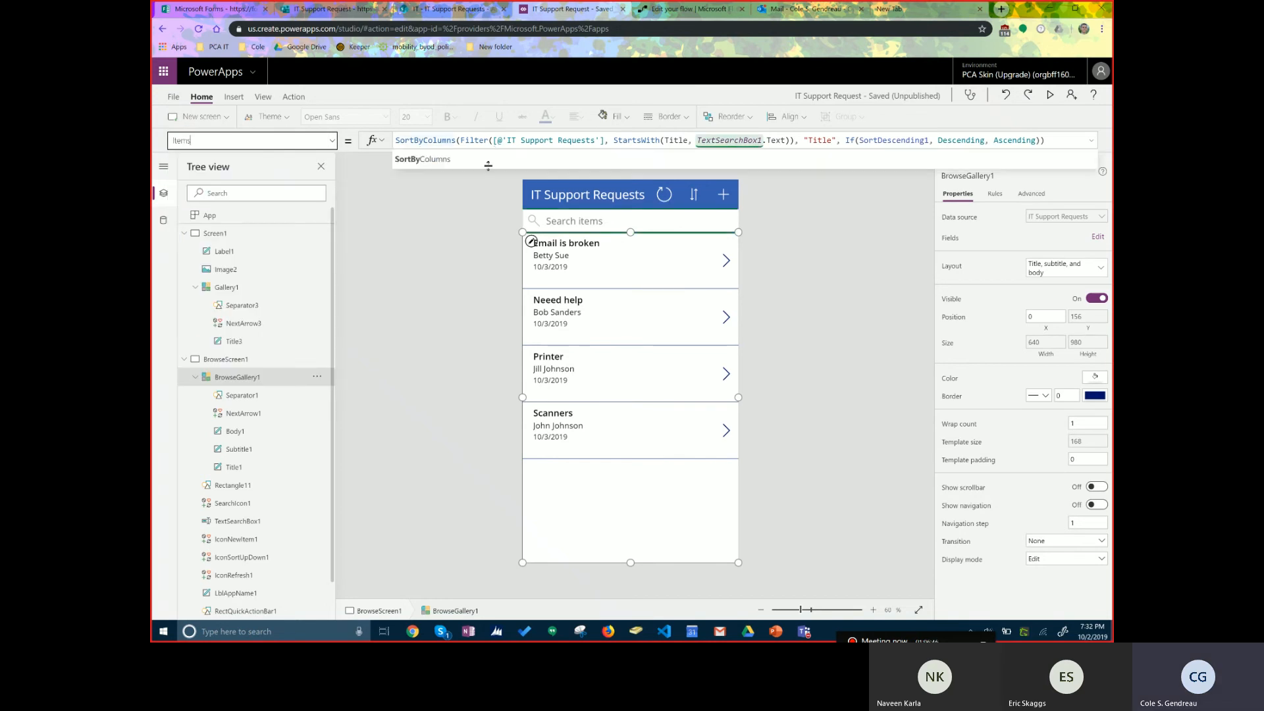
left_click_drag(493, 150, 484, 290)
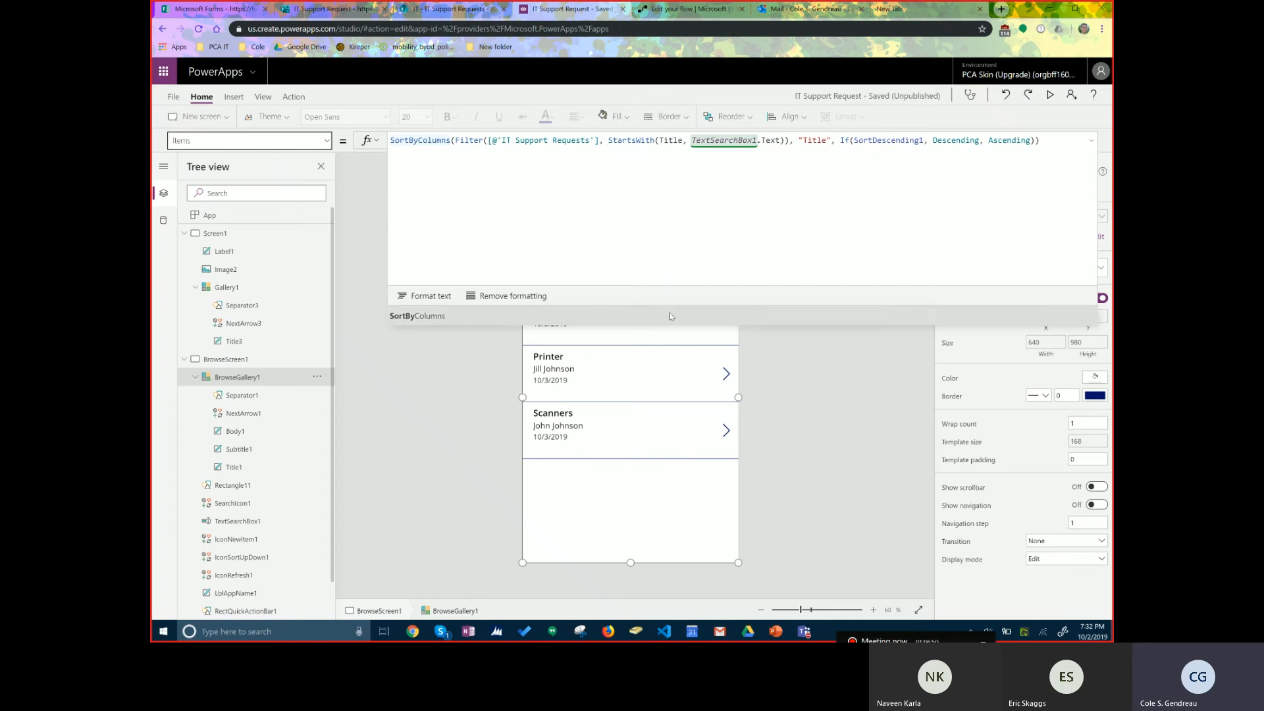
left_click_drag(680, 303, 661, 125)
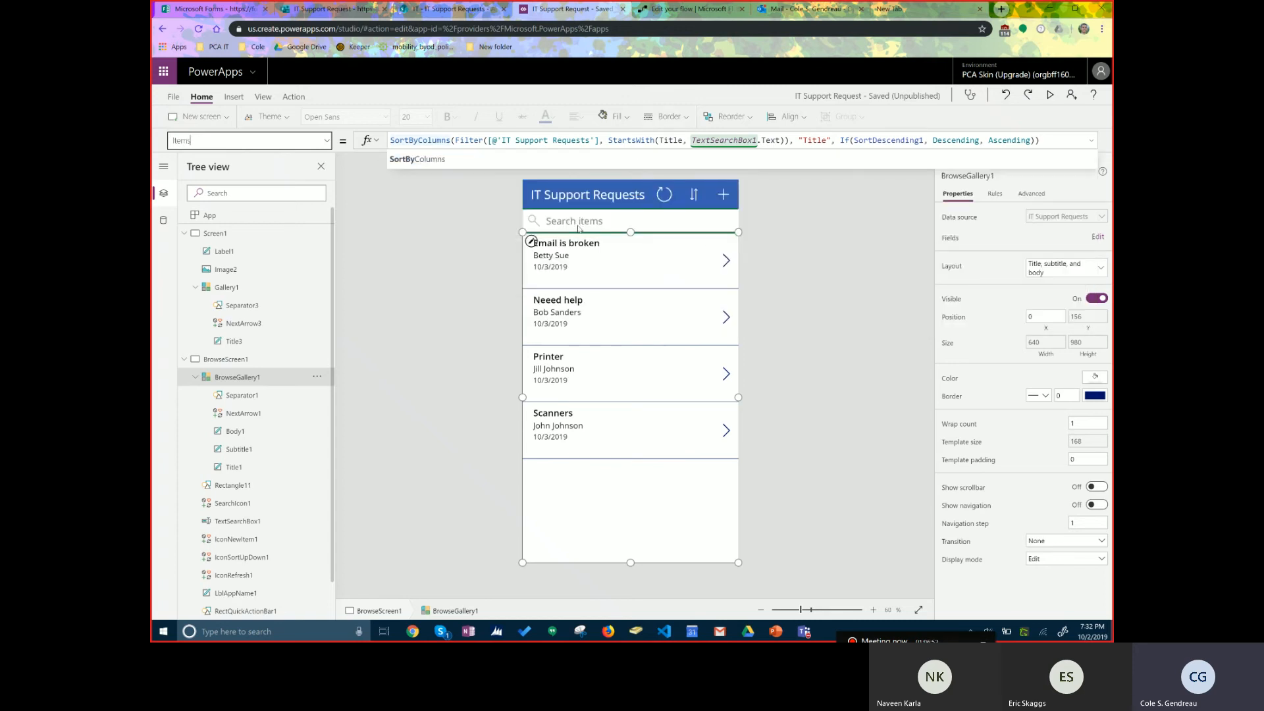
left_click_drag(555, 148, 537, 234)
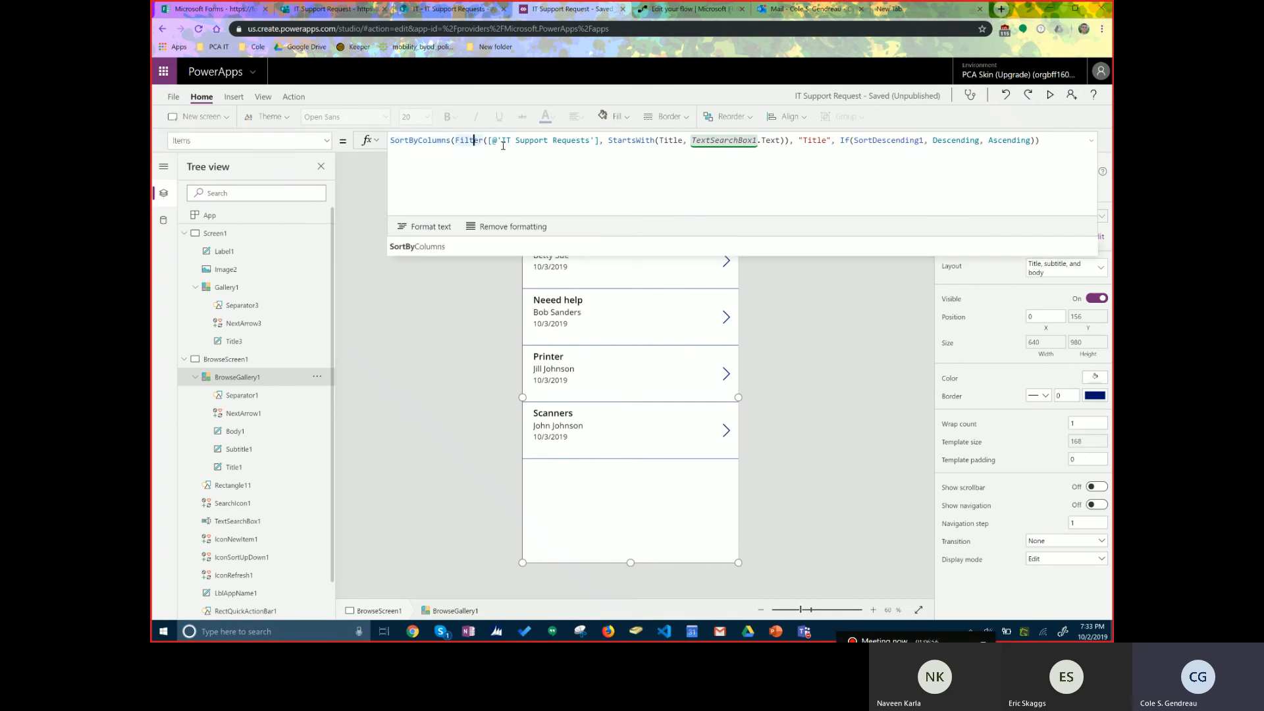
left_click(475, 143)
left_click(580, 140)
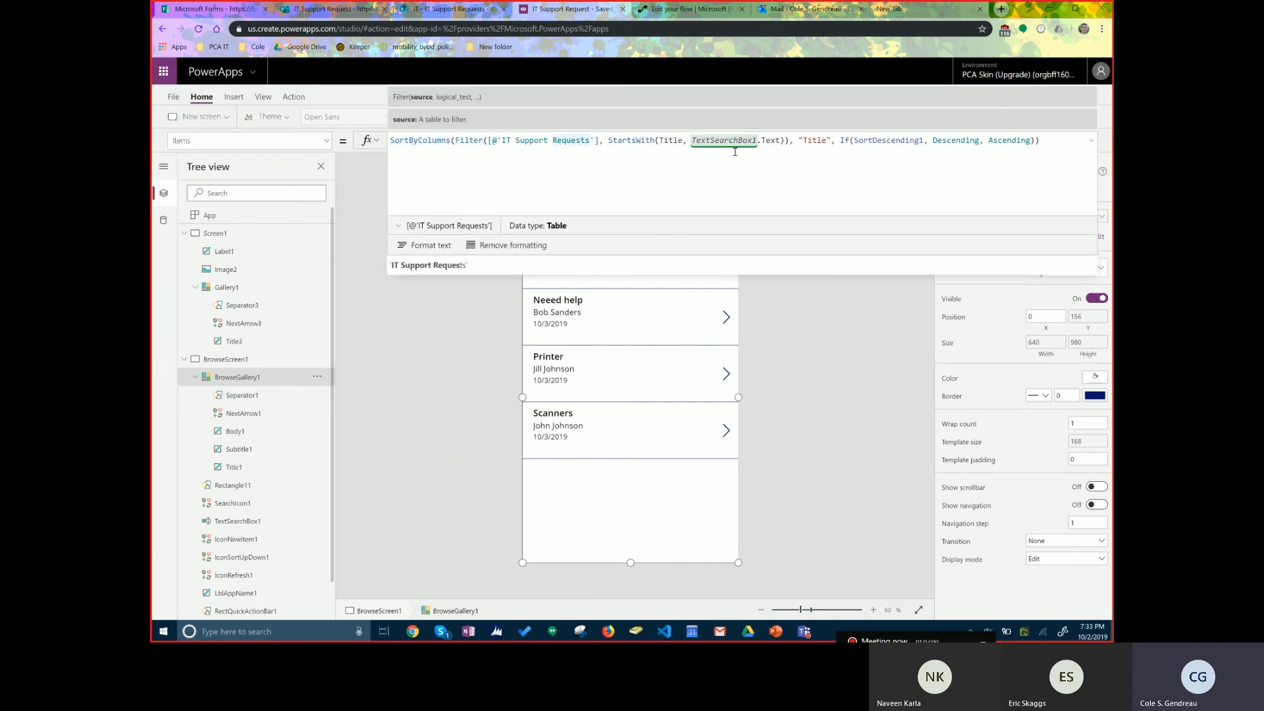
left_click(782, 141)
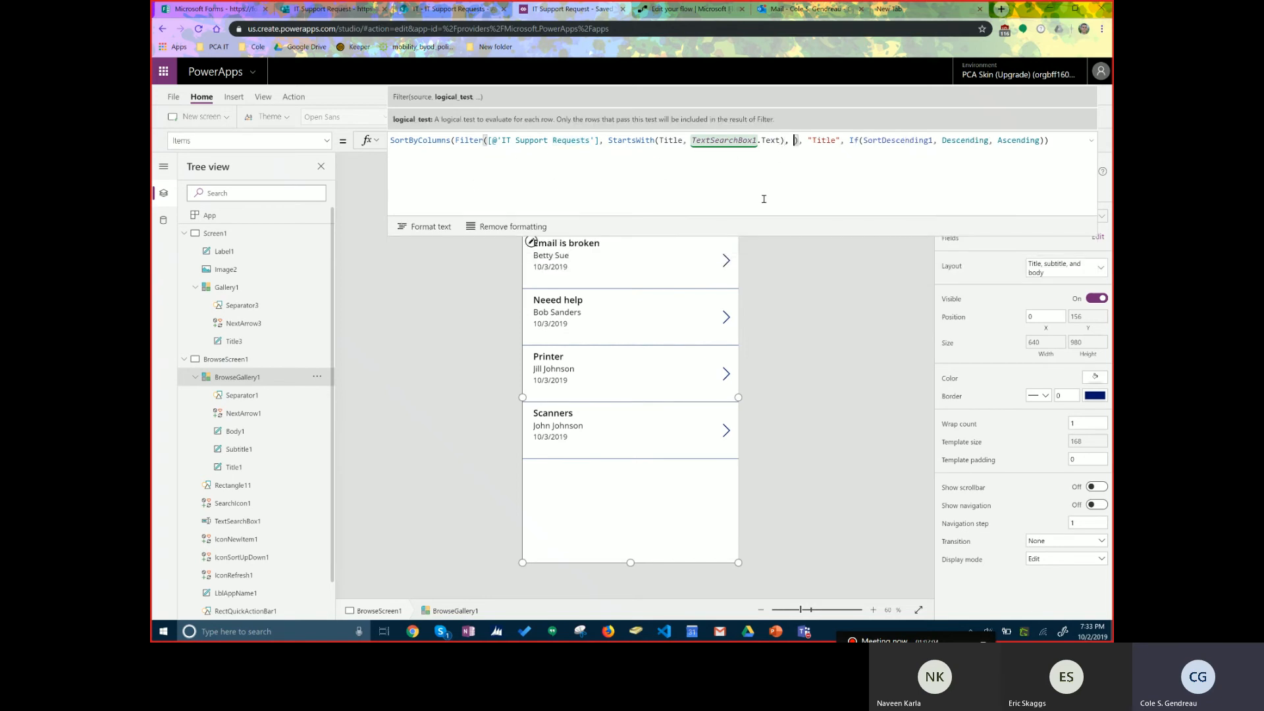
type(",")
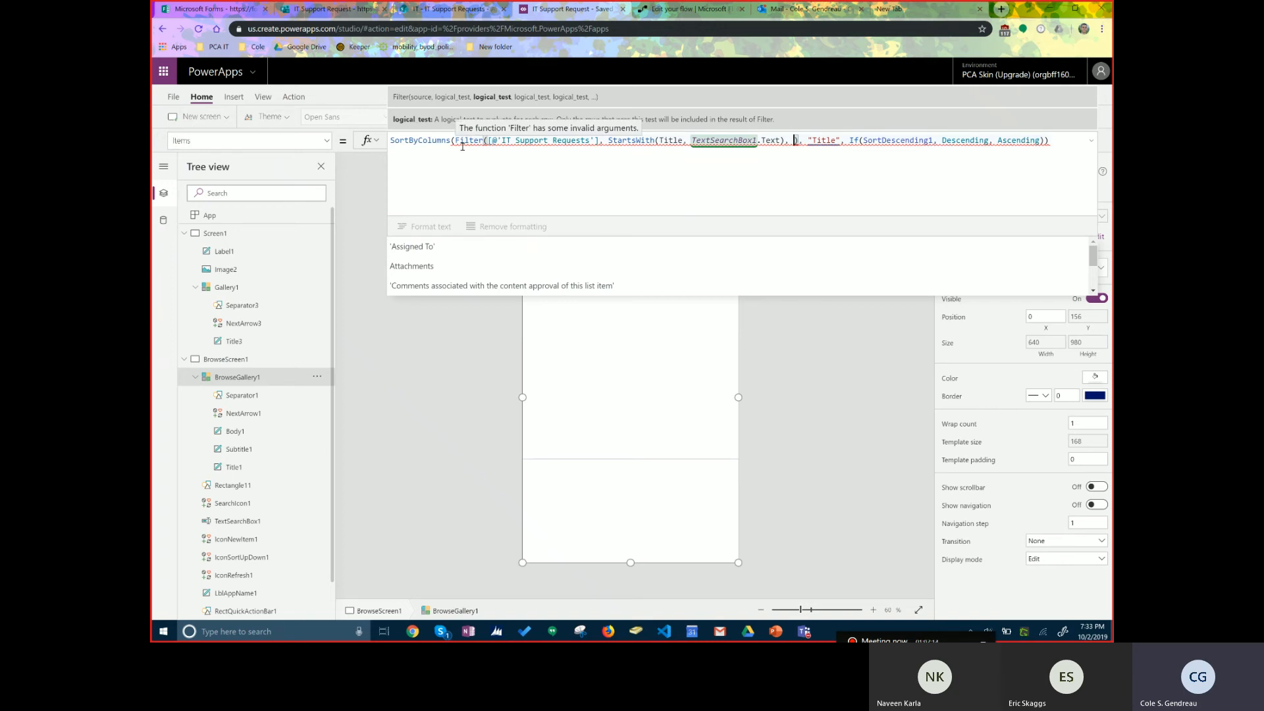
type("assin")
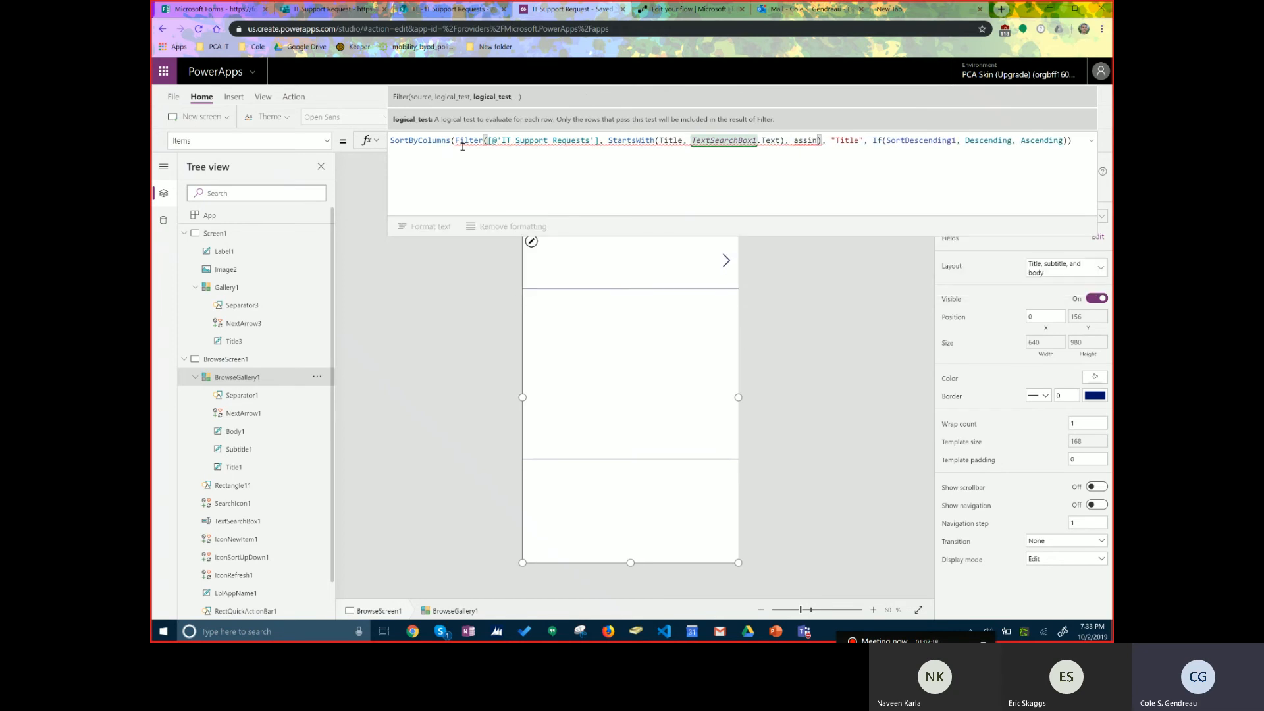
key("BackSpace")
type("gn")
key("Down")
key("Down")
key("Tab")
type("=")
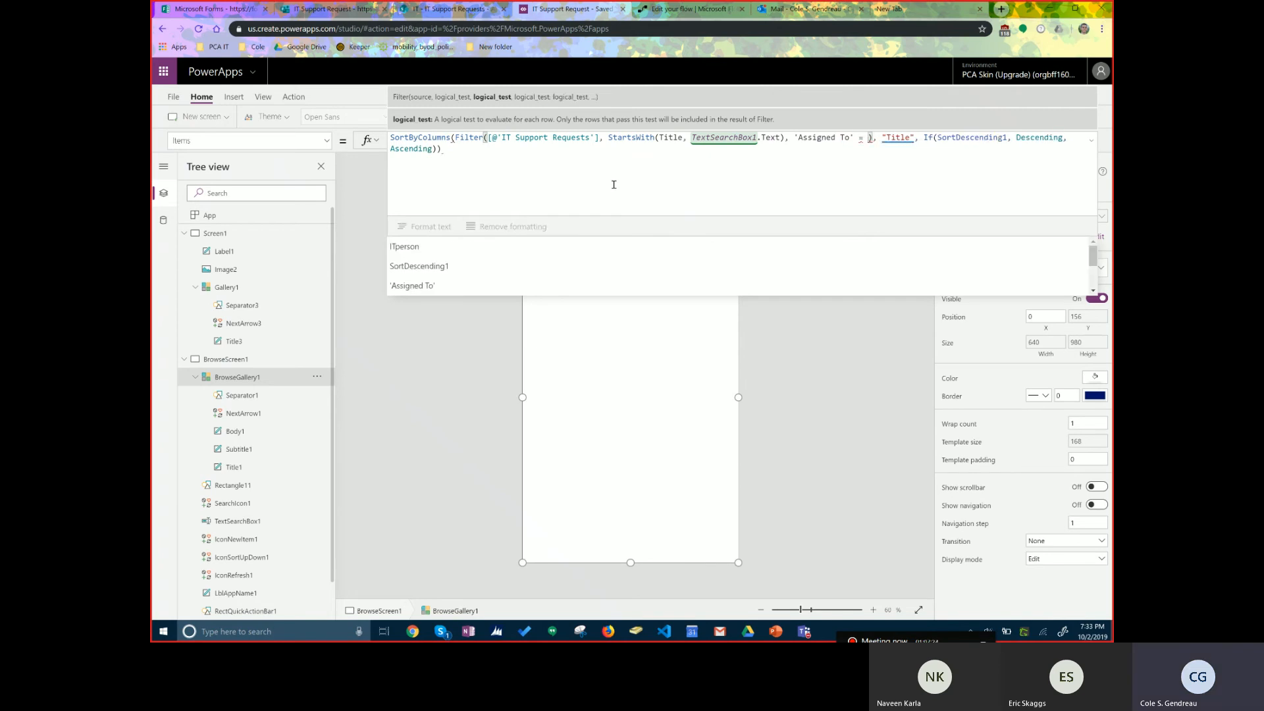
left_click(439, 248)
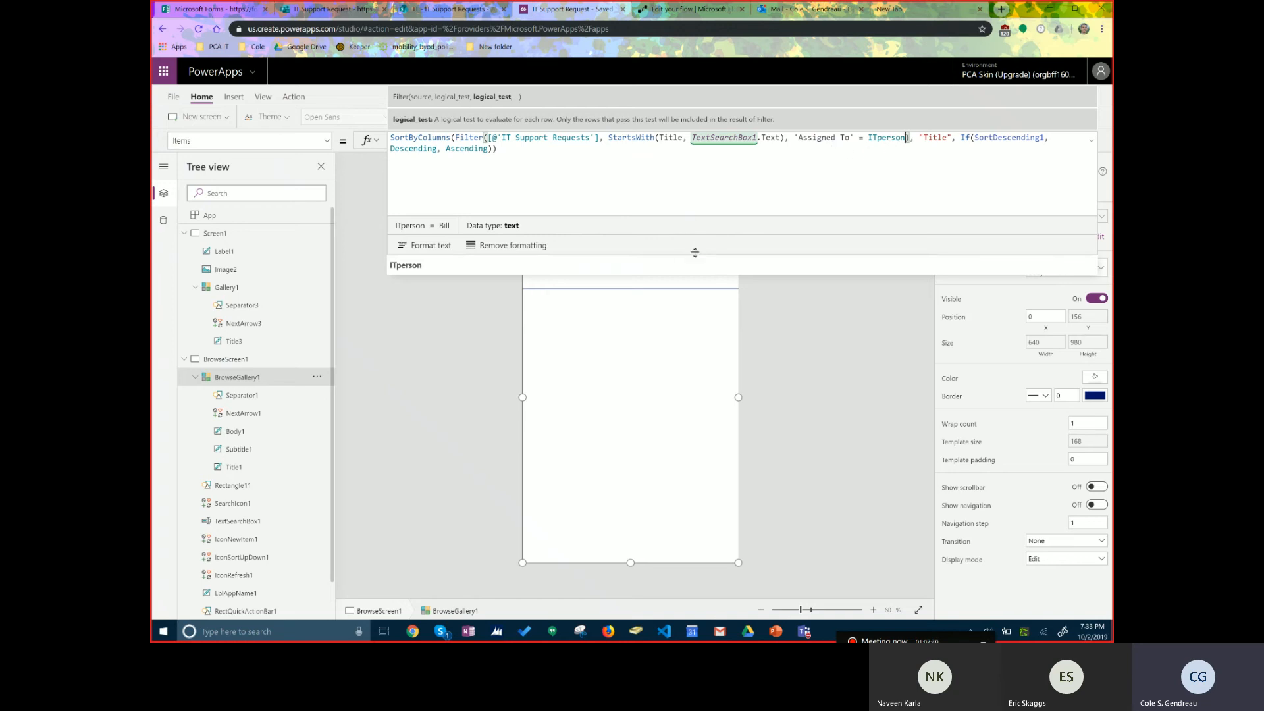
left_click(821, 268)
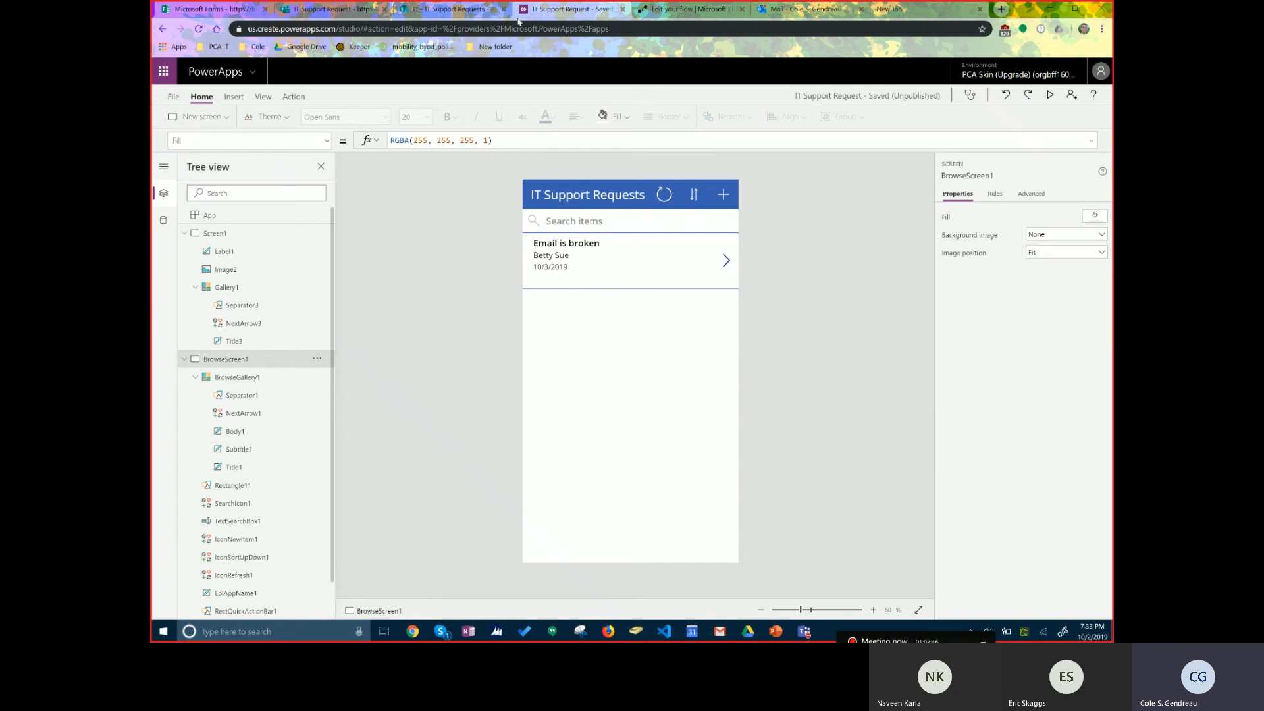
left_click(420, 10)
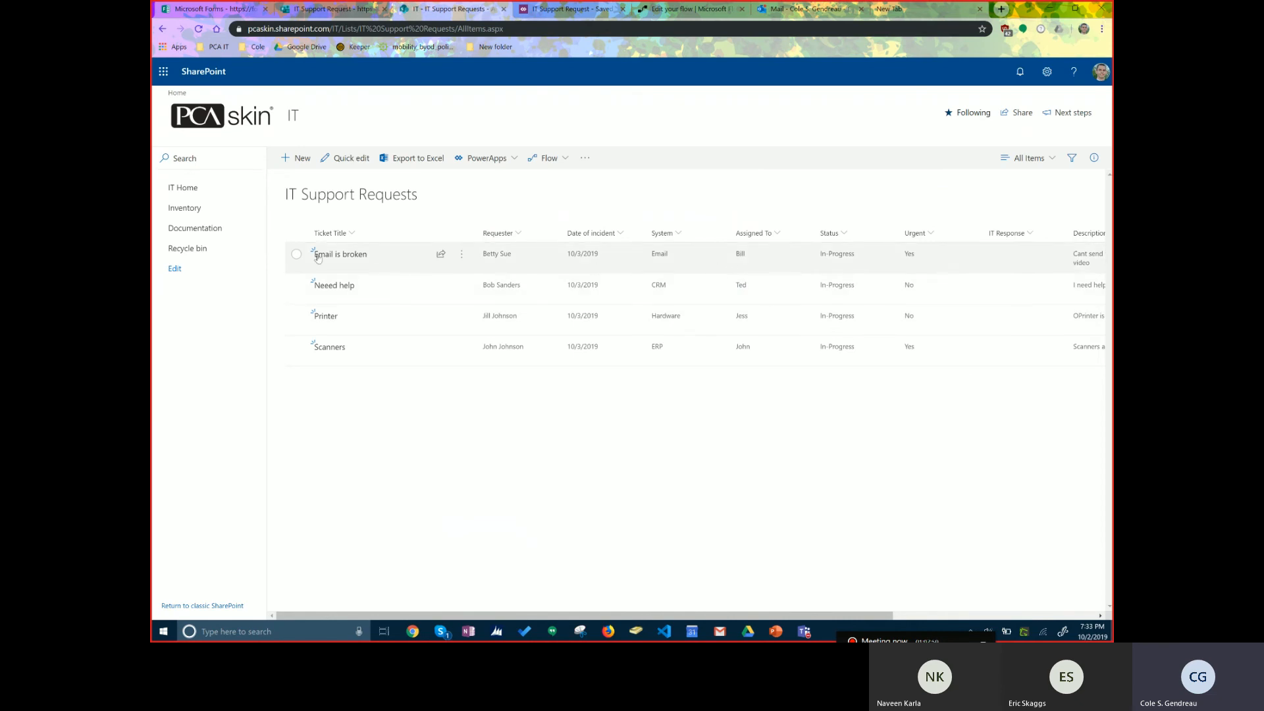
left_click(688, 10)
left_click(565, 11)
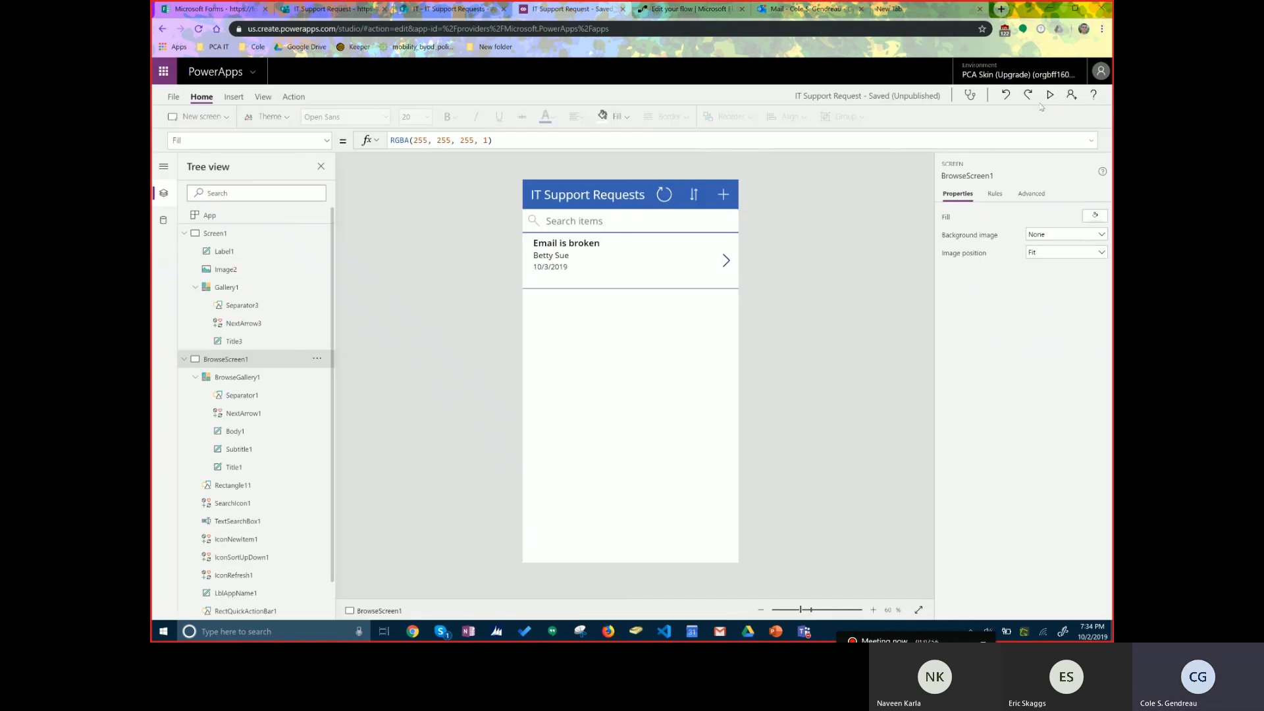
left_click(1050, 94)
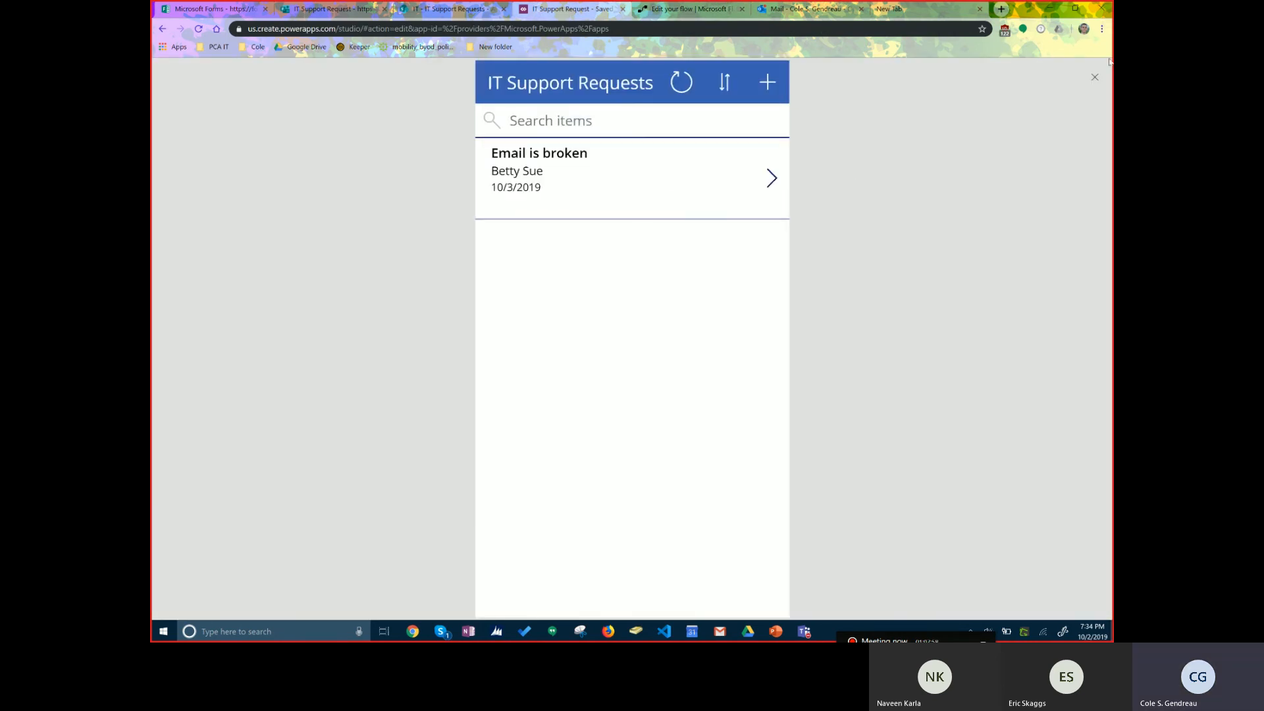
left_click(1093, 80)
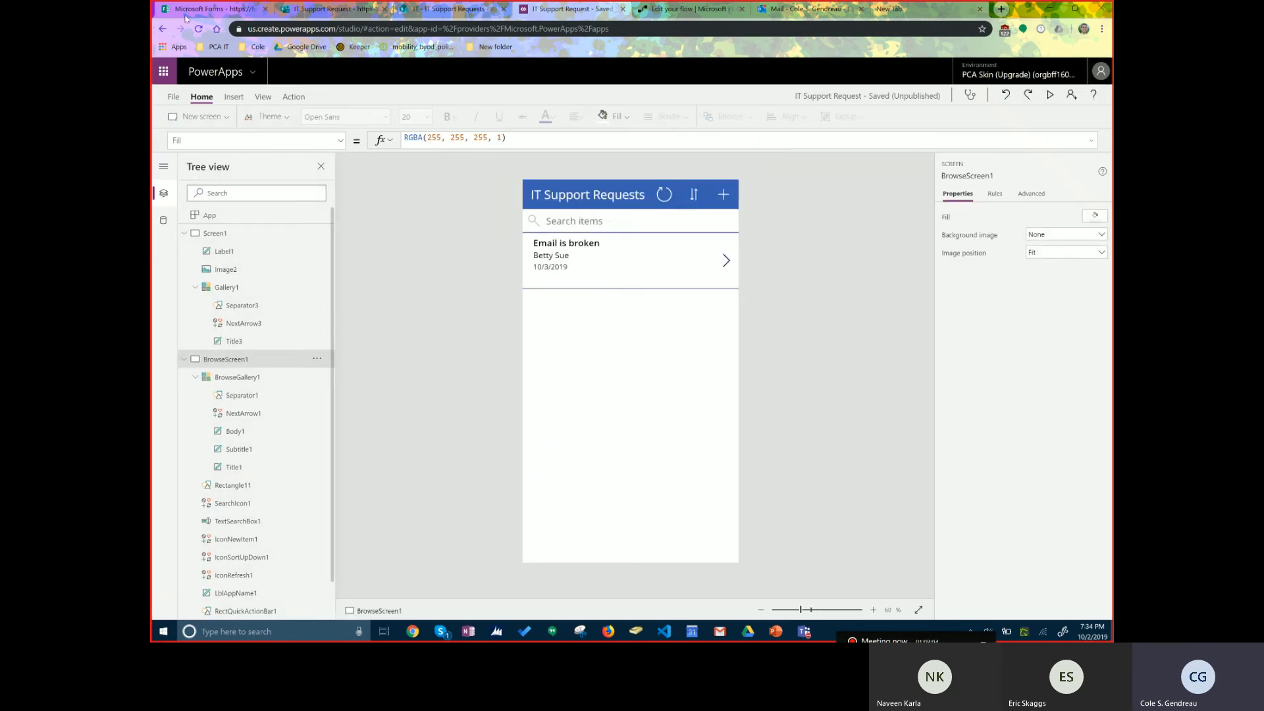
left_click(234, 96)
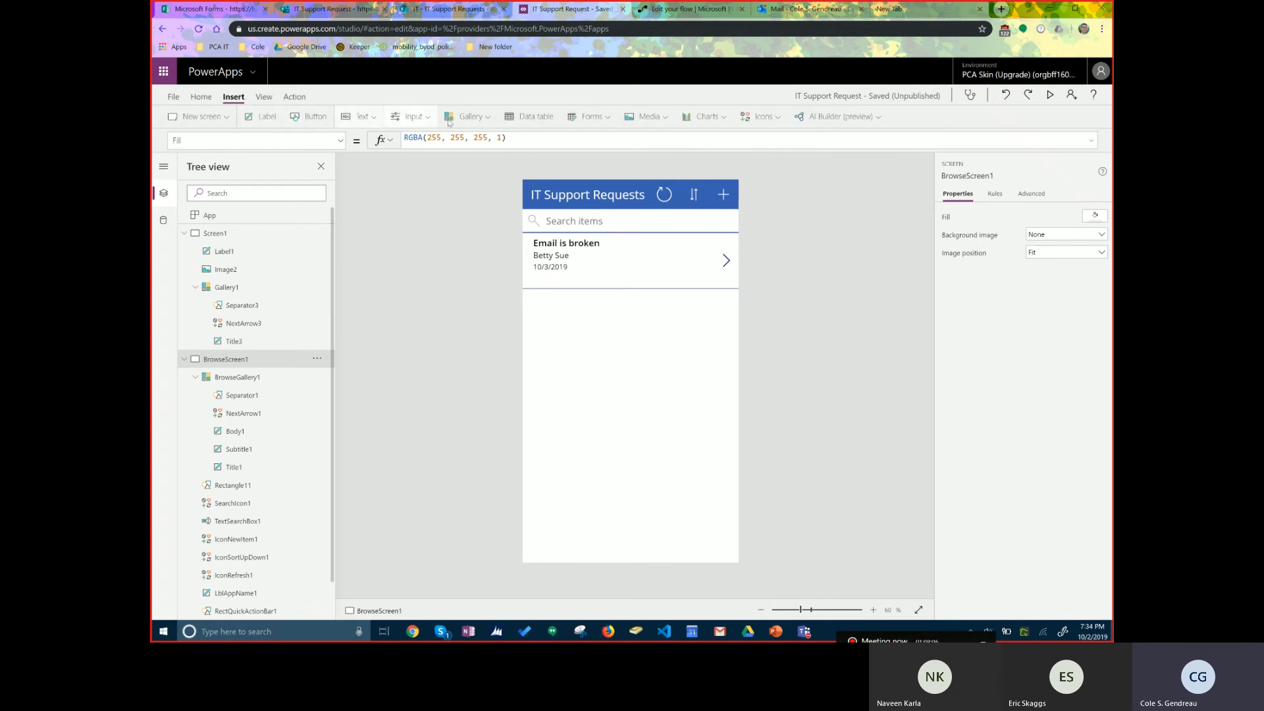
- Add a trash icon, Icon2, and place it in the requests list header bar
left_click(760, 117)
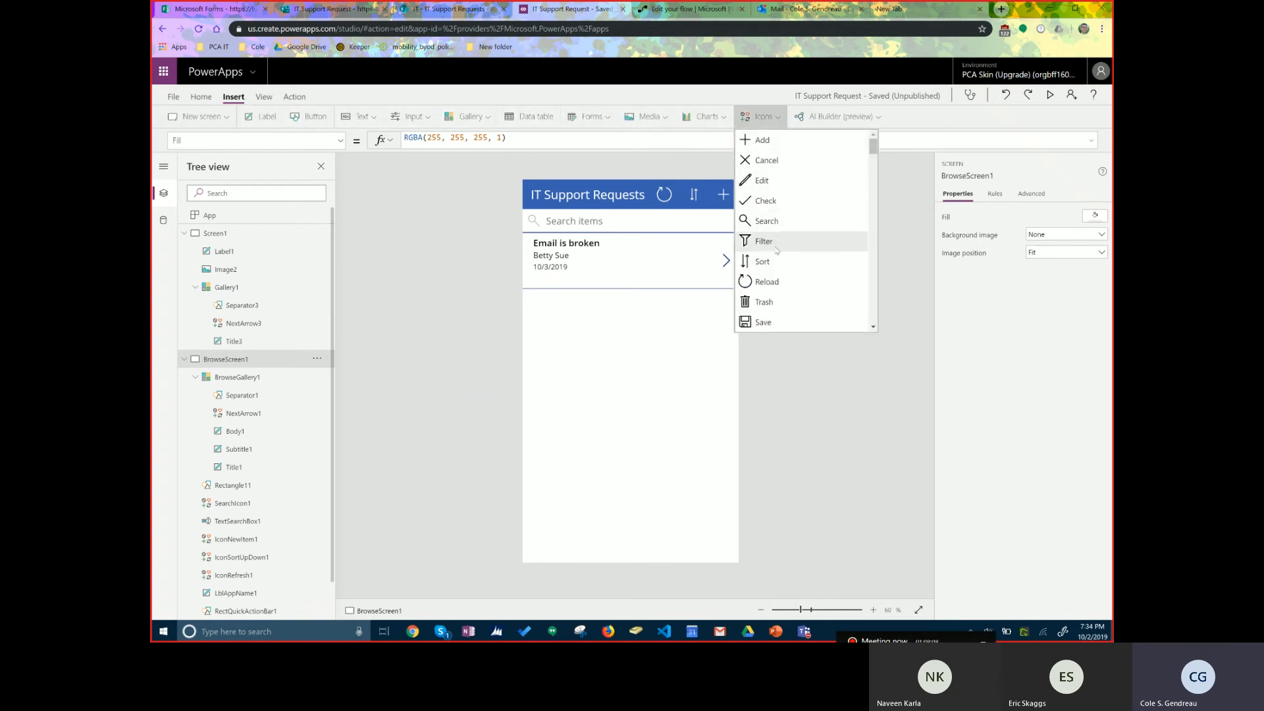
scroll(773, 243, "down", 3)
scroll(780, 267, "up", 3)
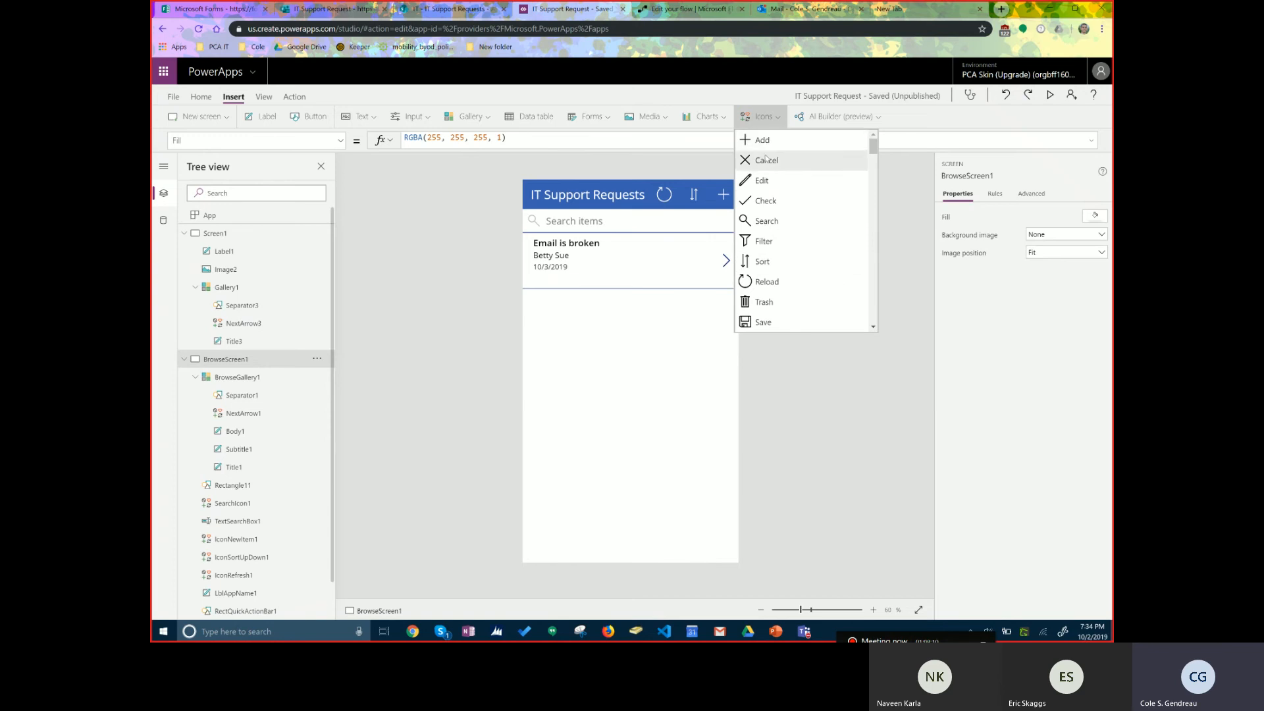
left_click(762, 302)
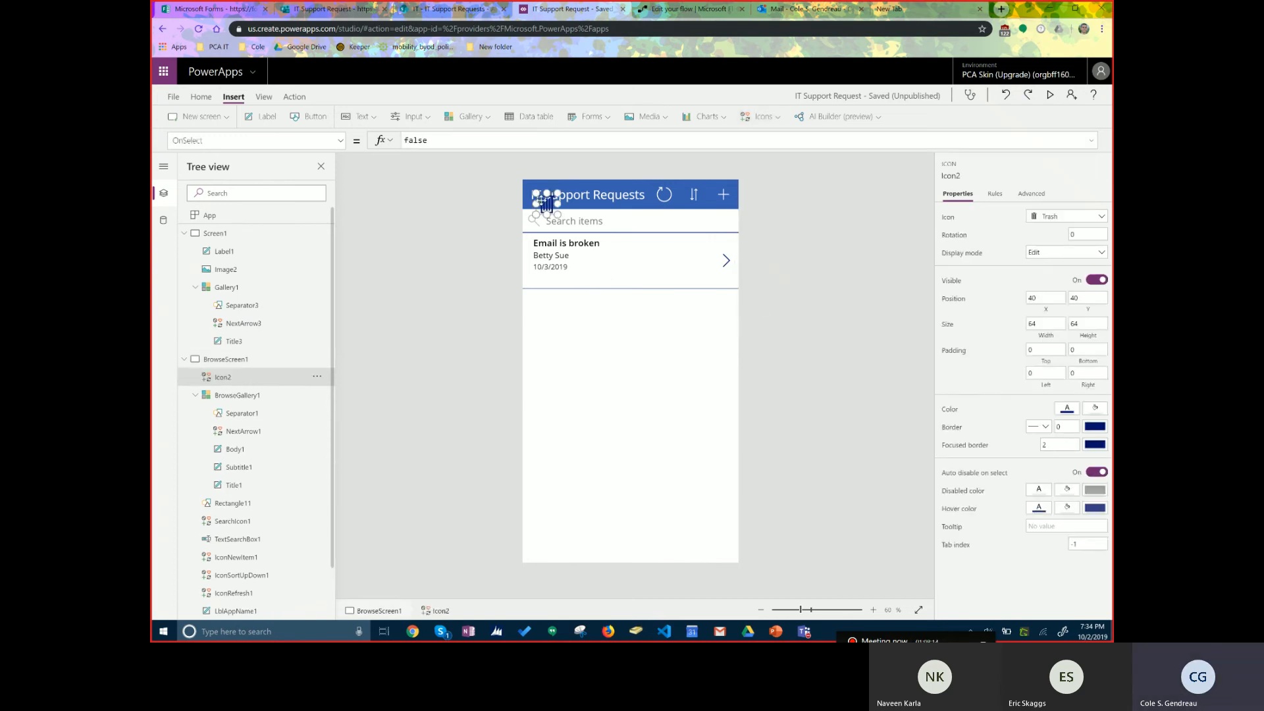
left_click_drag(547, 204, 557, 195)
- Set the trash icon's OnSelect formula to Navigate(Screen1)
left_click_drag(456, 143, 380, 141)
type("nab")
key("BackSpace")
type("vig")
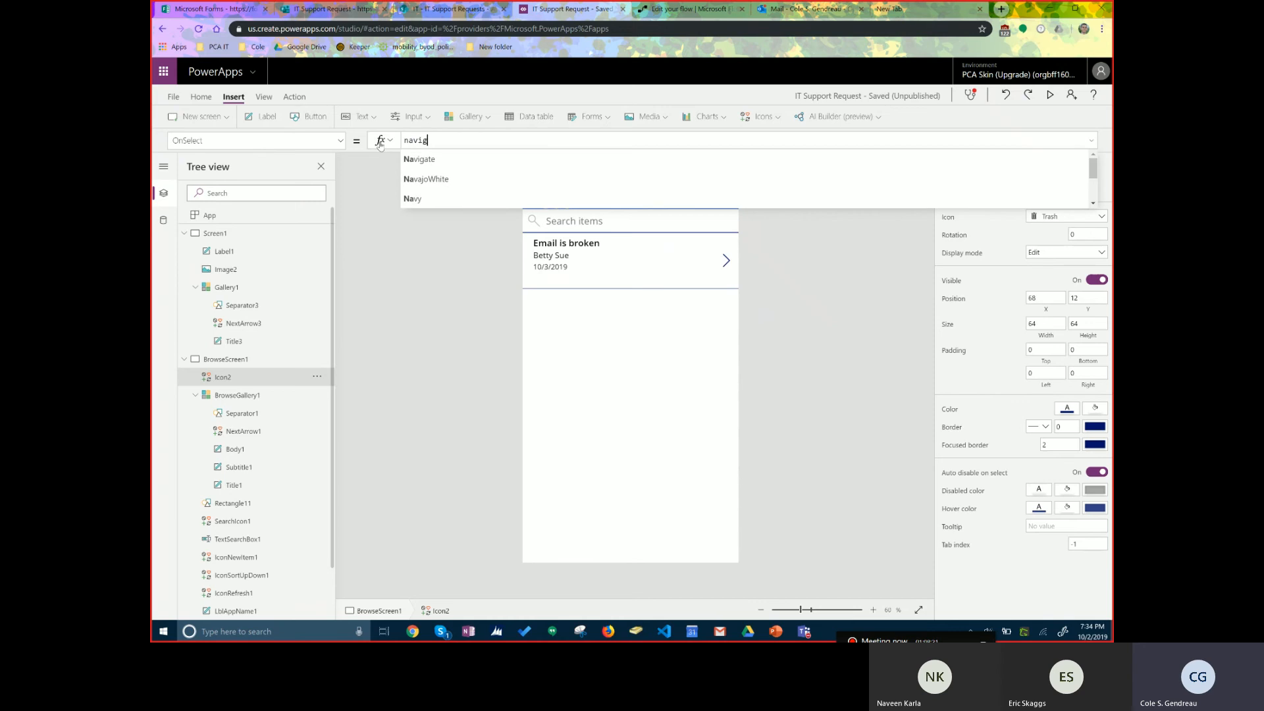
left_click(435, 162)
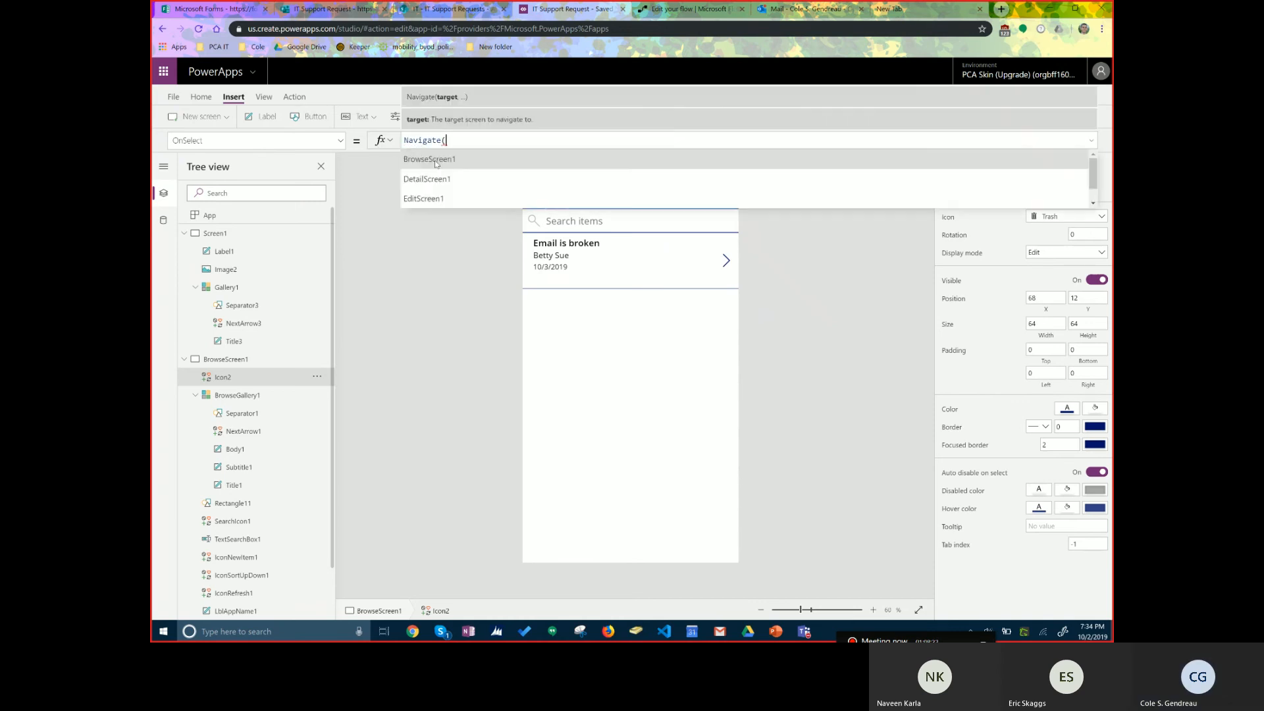
type("scree")
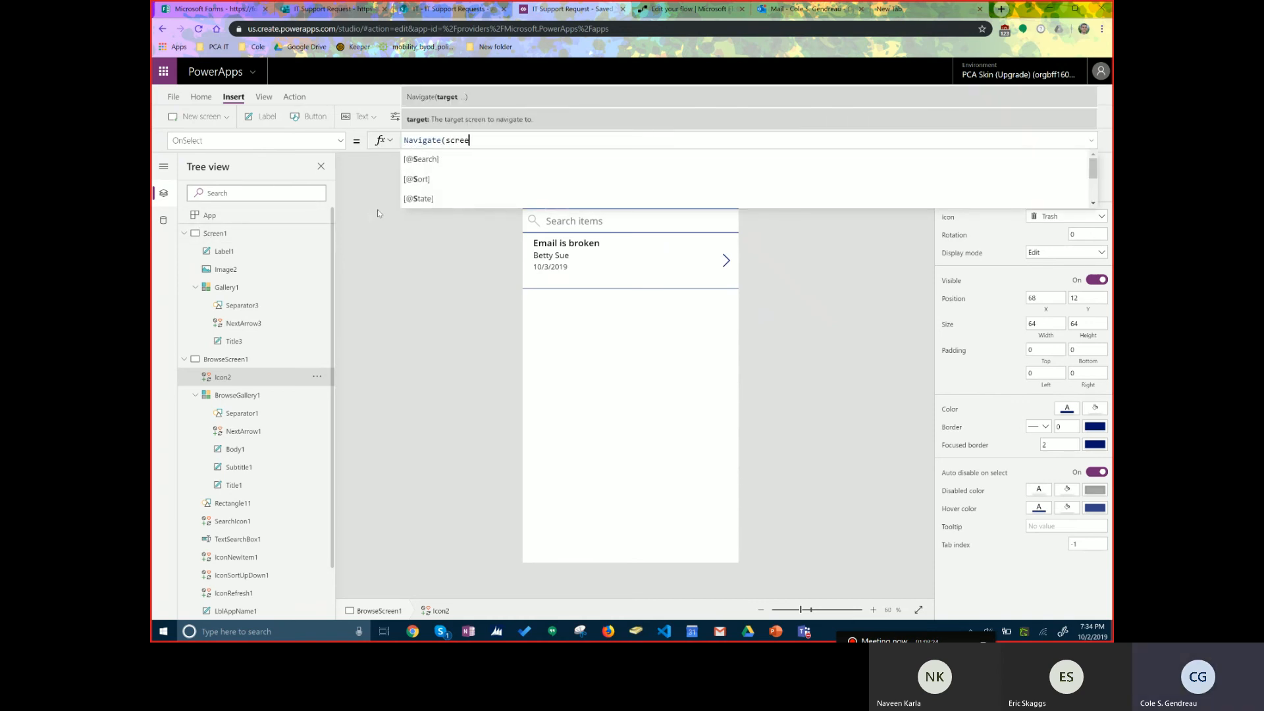
left_click(450, 175)
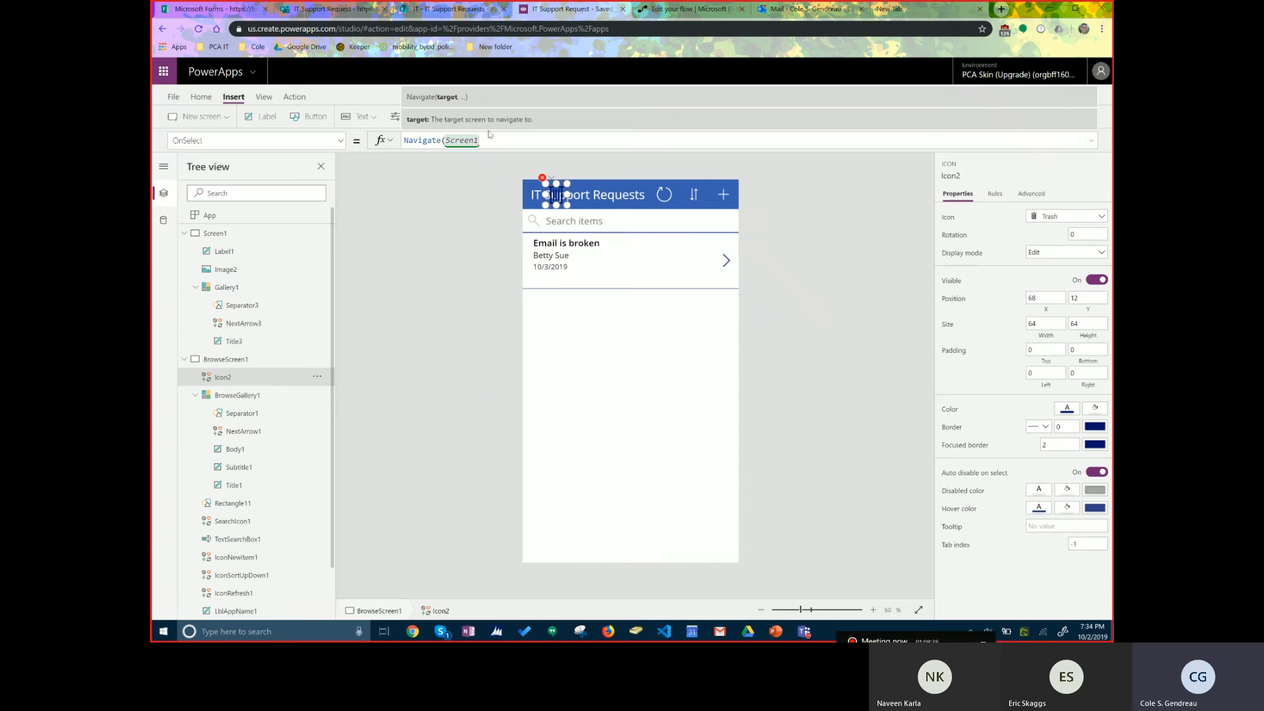
type(")")
left_click(469, 200)
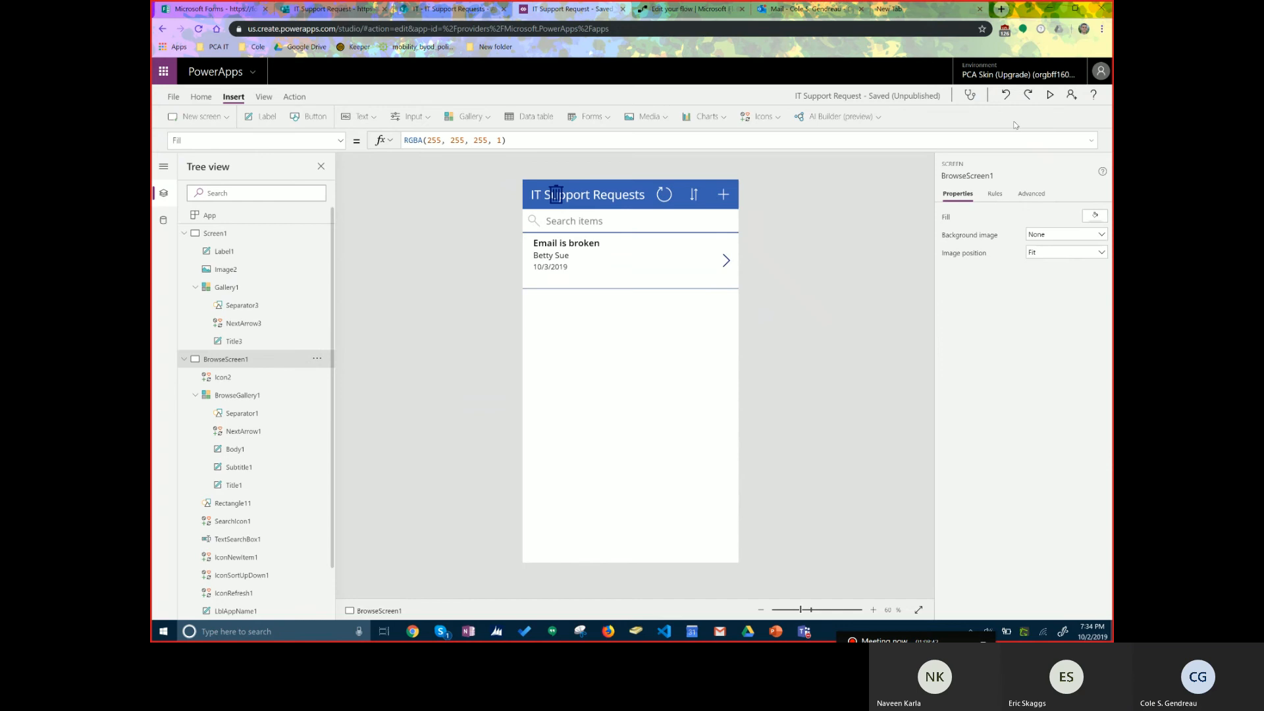
- Preview the app, return home via the trash icon, and check the SharePoint requests list
left_click(1050, 94)
left_click(524, 83)
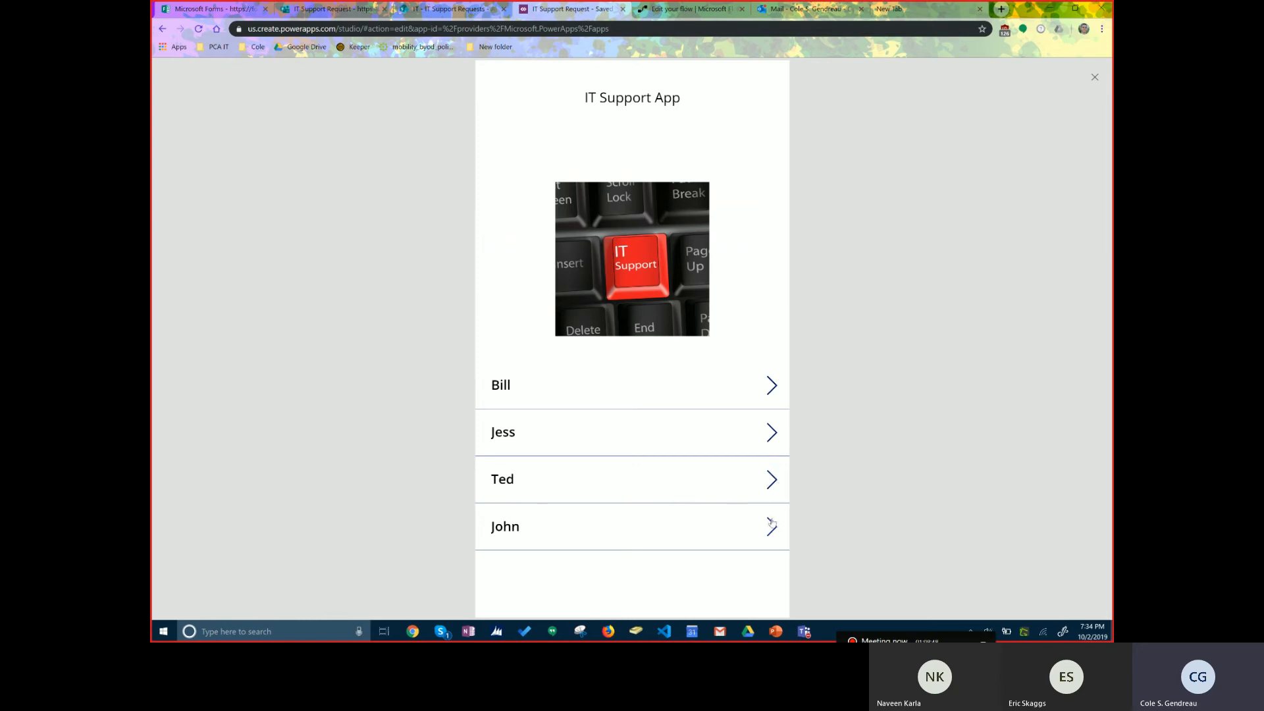
left_click(451, 8)
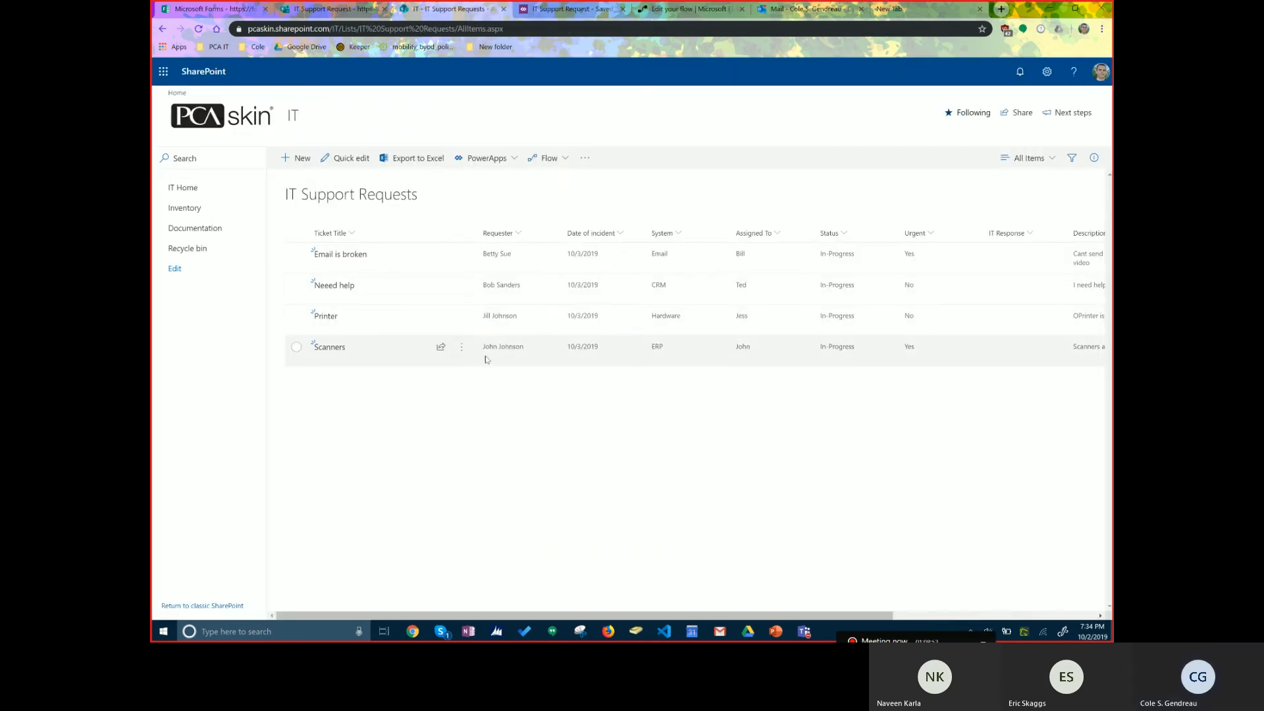
left_click(569, 12)
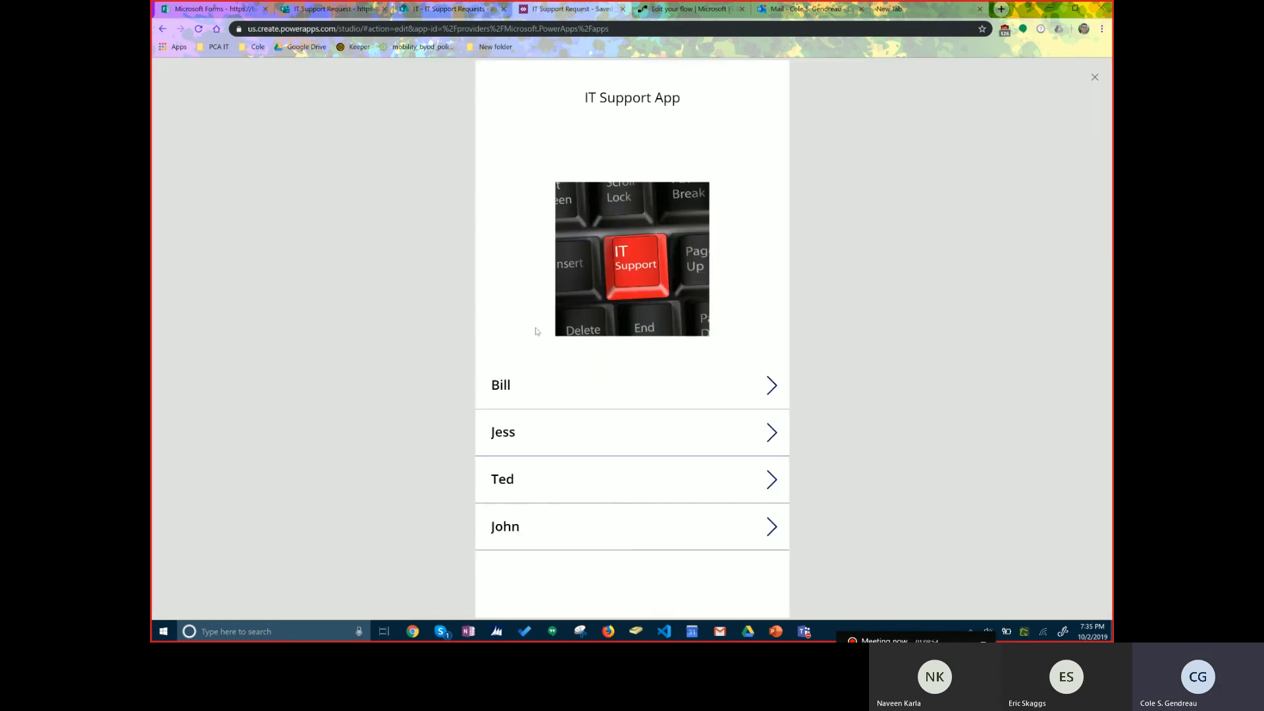
- Open John's tickets (only Scanners), return home with the icon, and close the preview
left_click(772, 528)
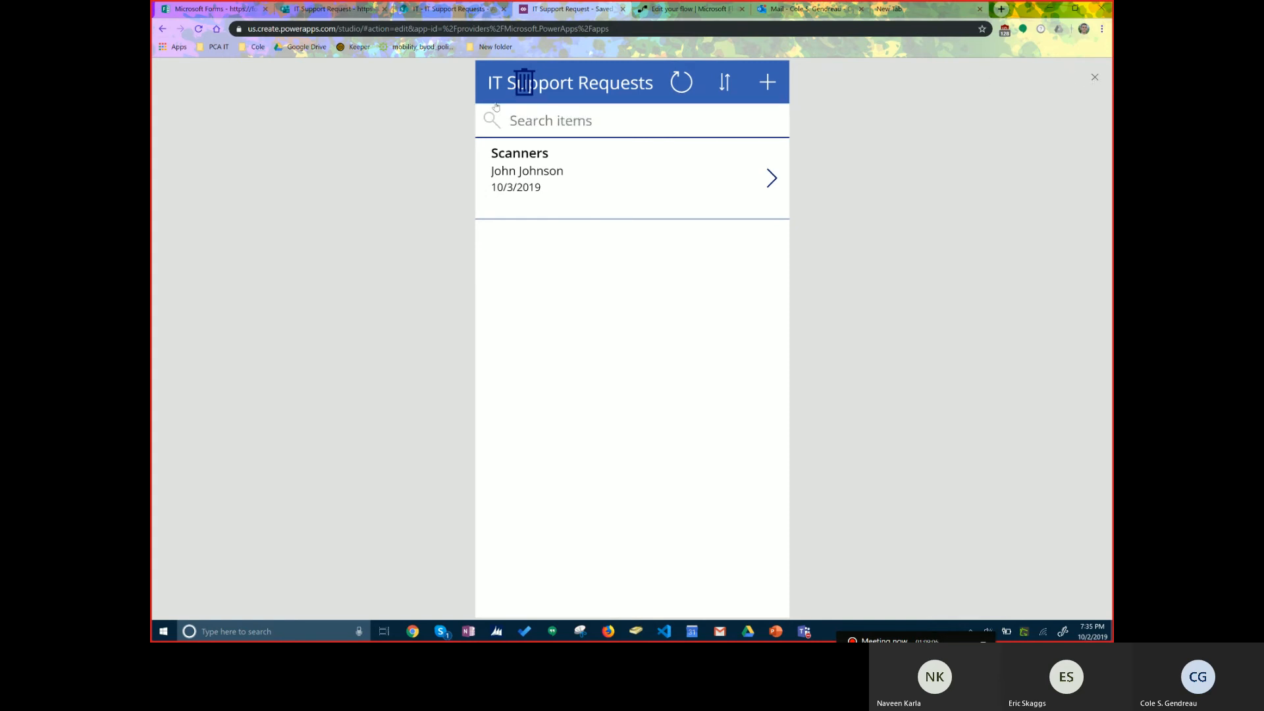
left_click(524, 83)
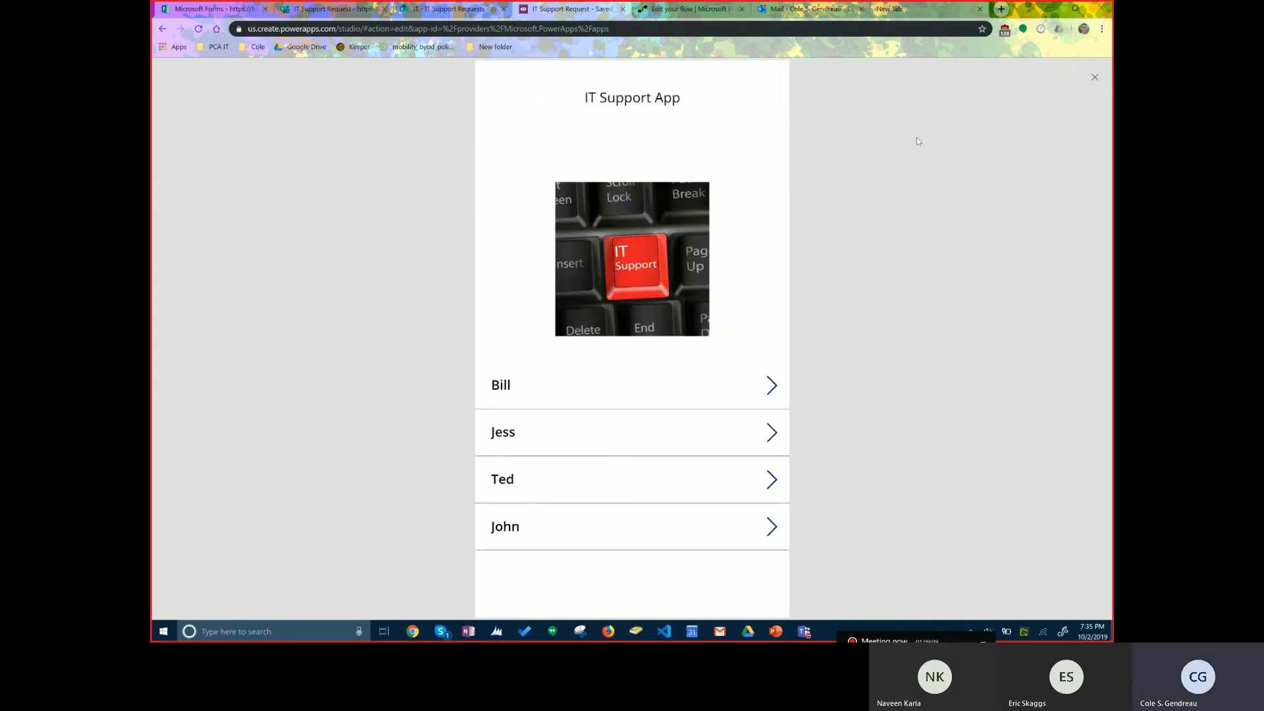
left_click(1095, 78)
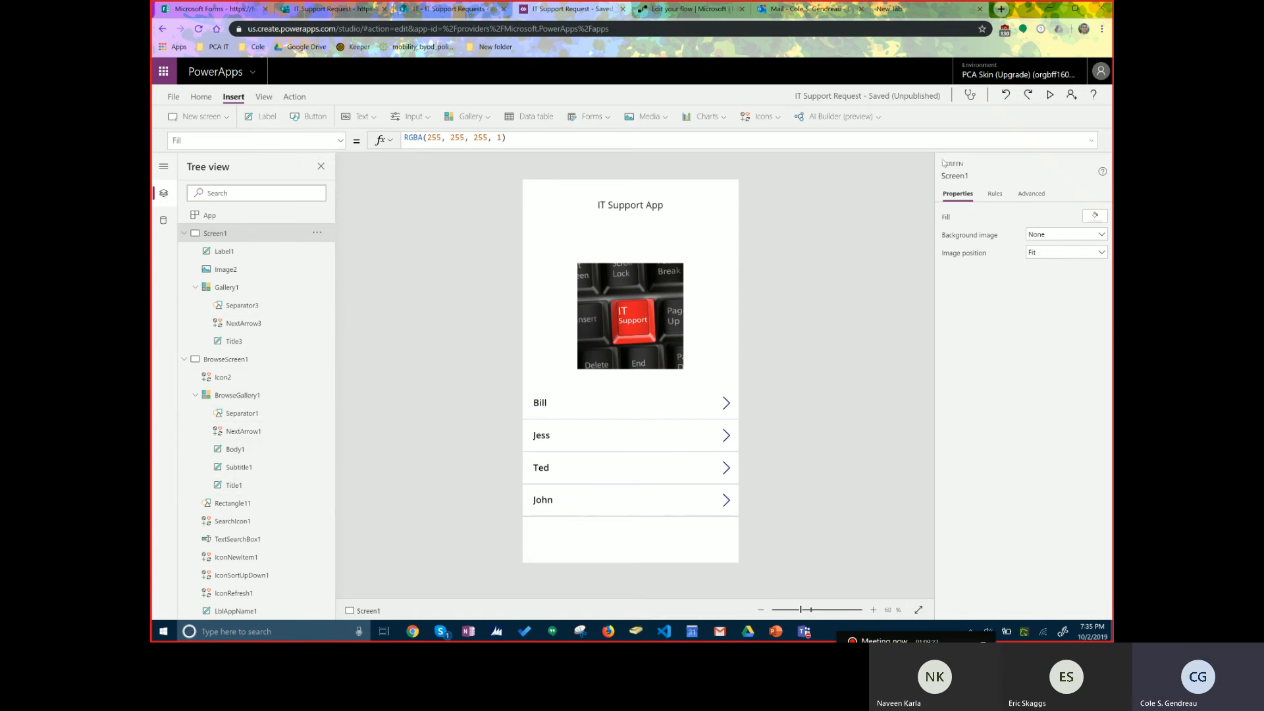
- Preview and close the app, collapse BrowseScreen1 in Tree view, then preview again
left_click(1051, 94)
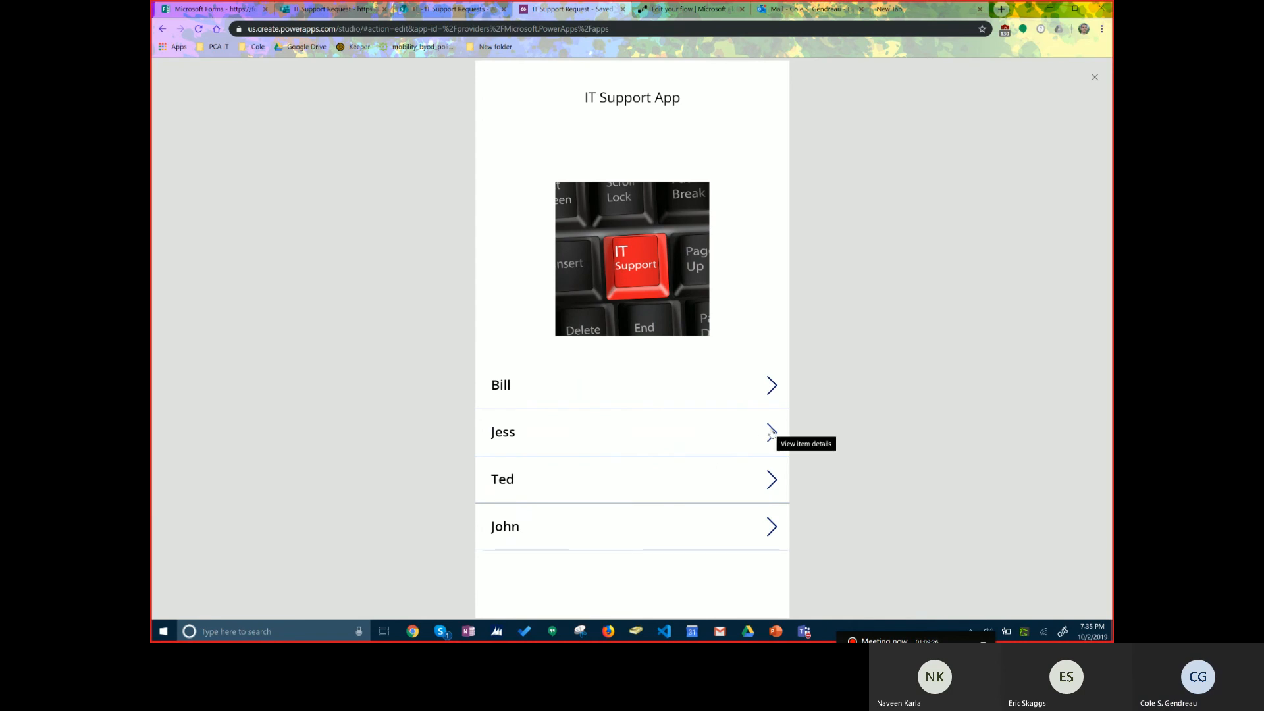
left_click(1077, 78)
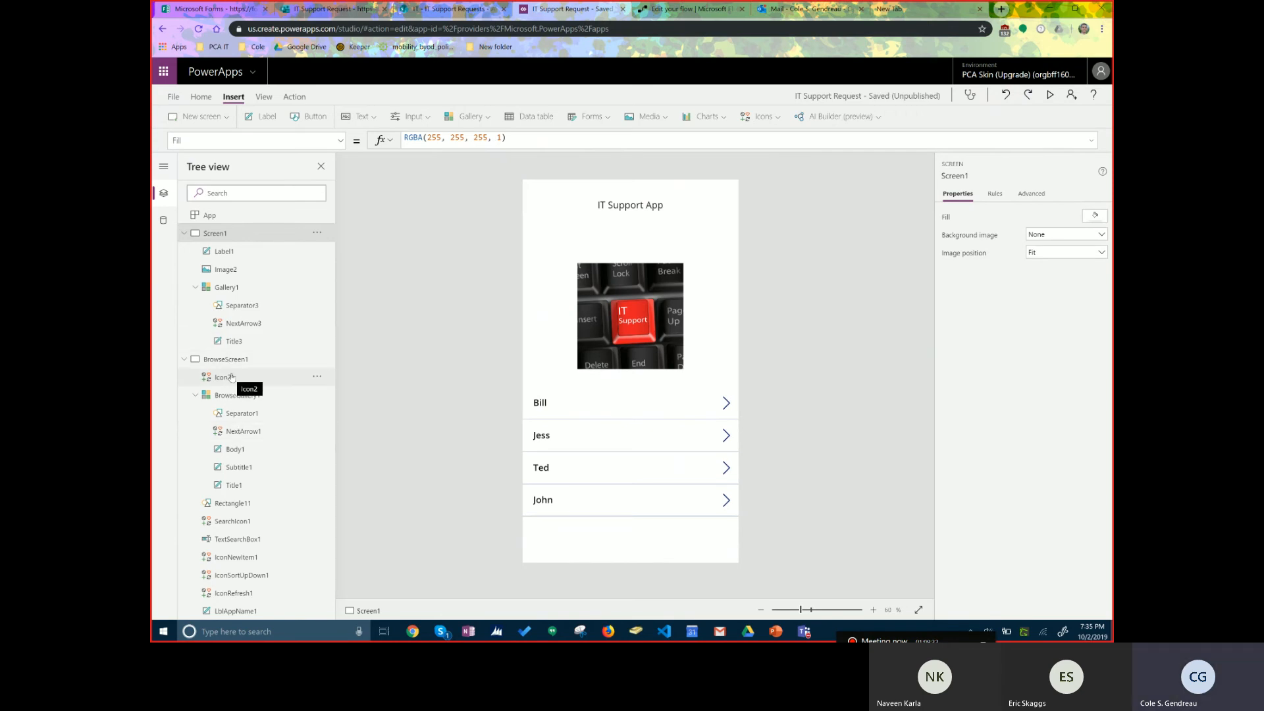
left_click(183, 360)
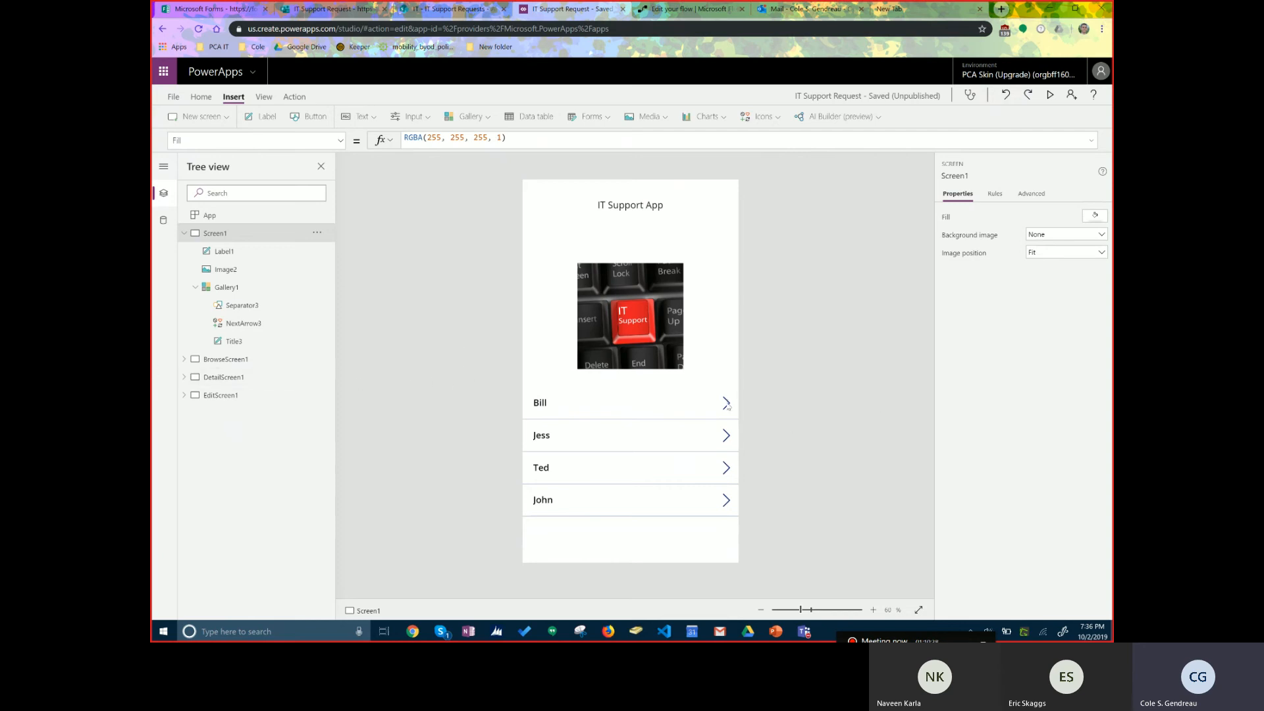
left_click(1050, 94)
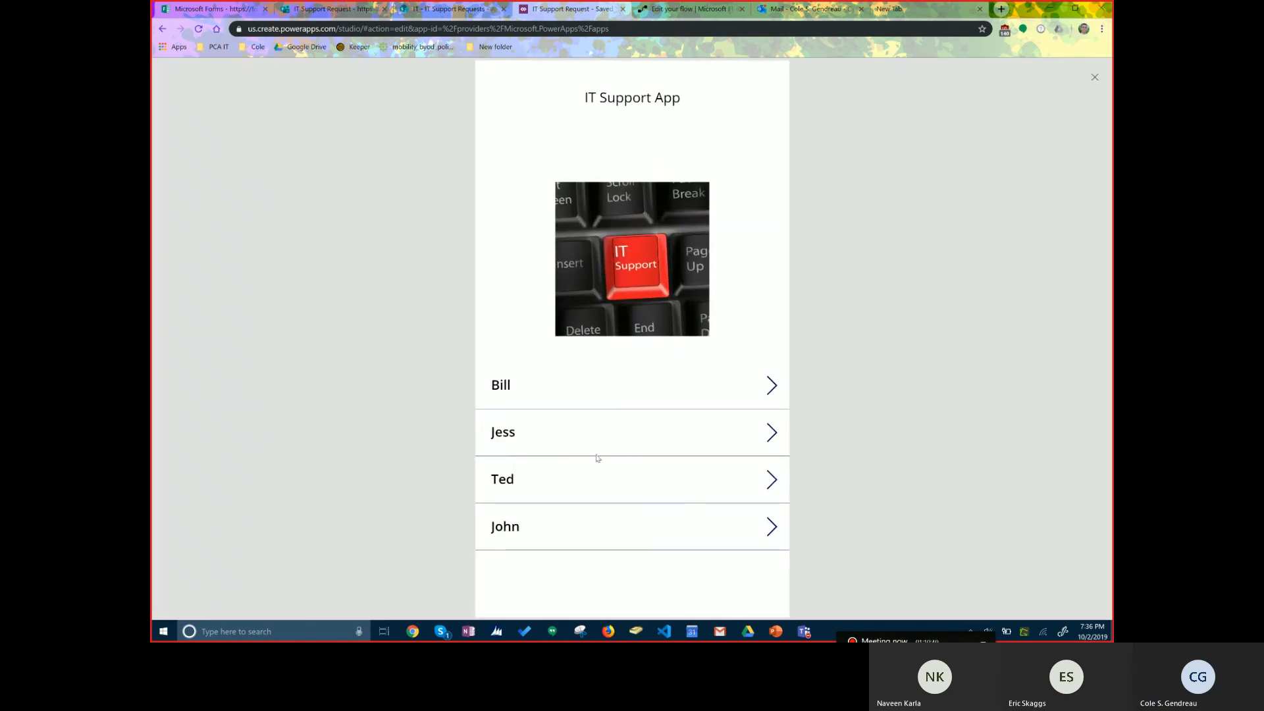
- Open Bill's tickets in preview, close it, and select the Email is broken title label
left_click(771, 385)
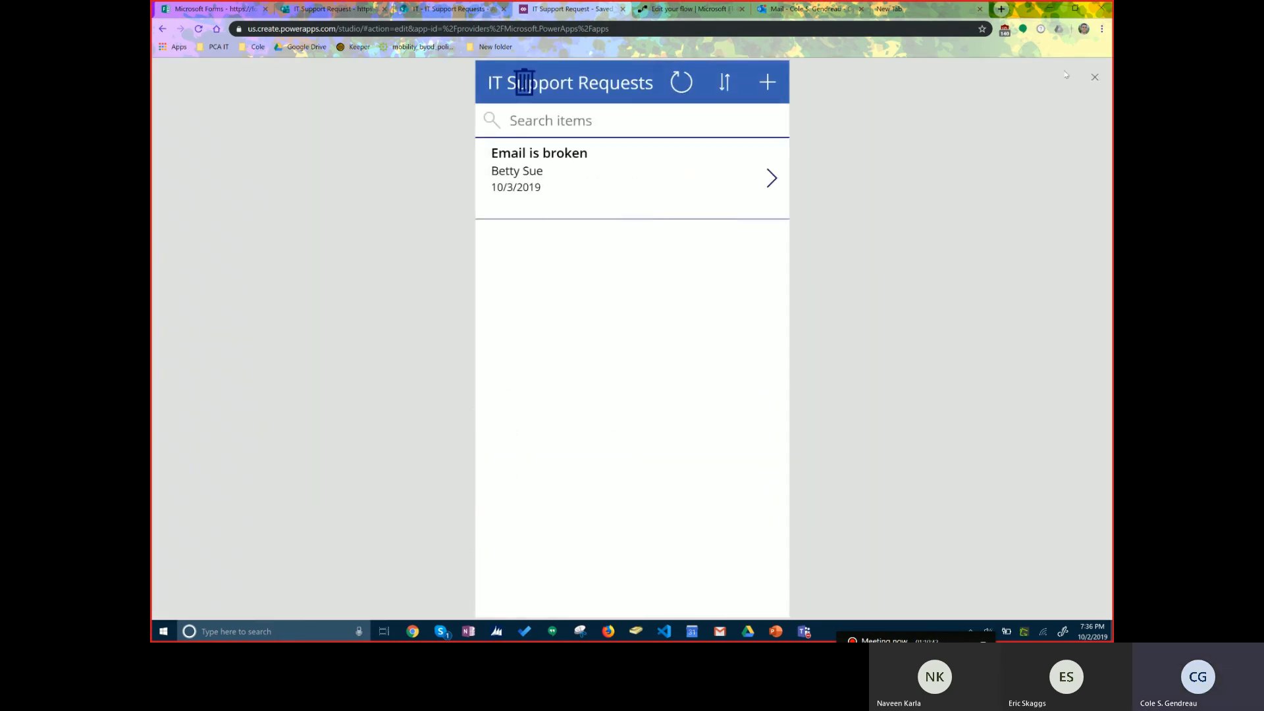
left_click(1095, 77)
left_click(617, 258)
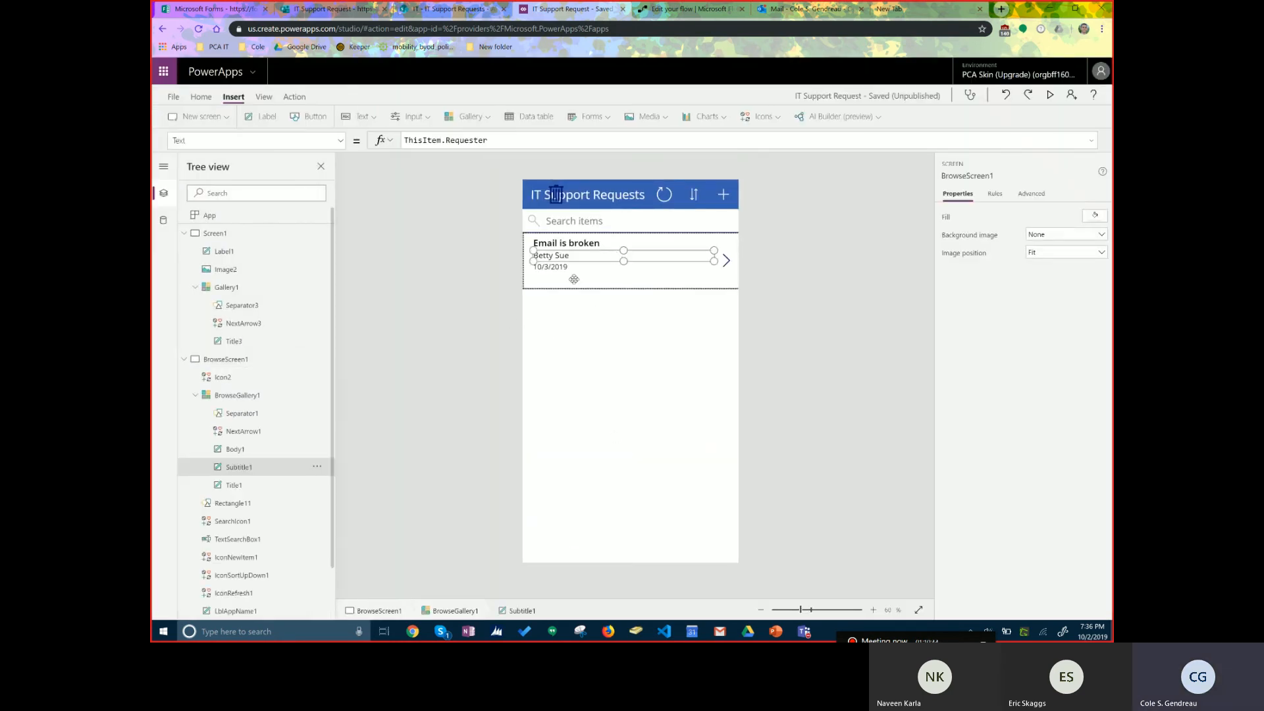
left_click(592, 244)
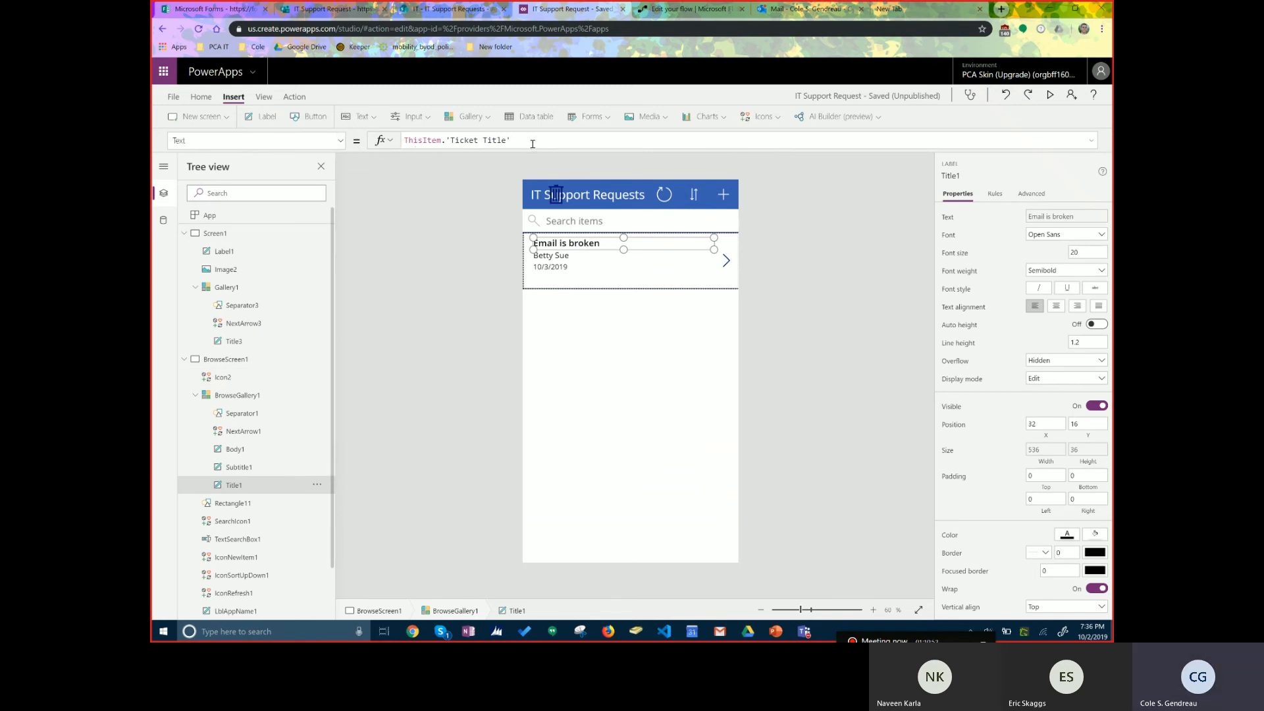
- Choose the title label's Color property, then check which SharePoint requests are Urgent
left_click(340, 140)
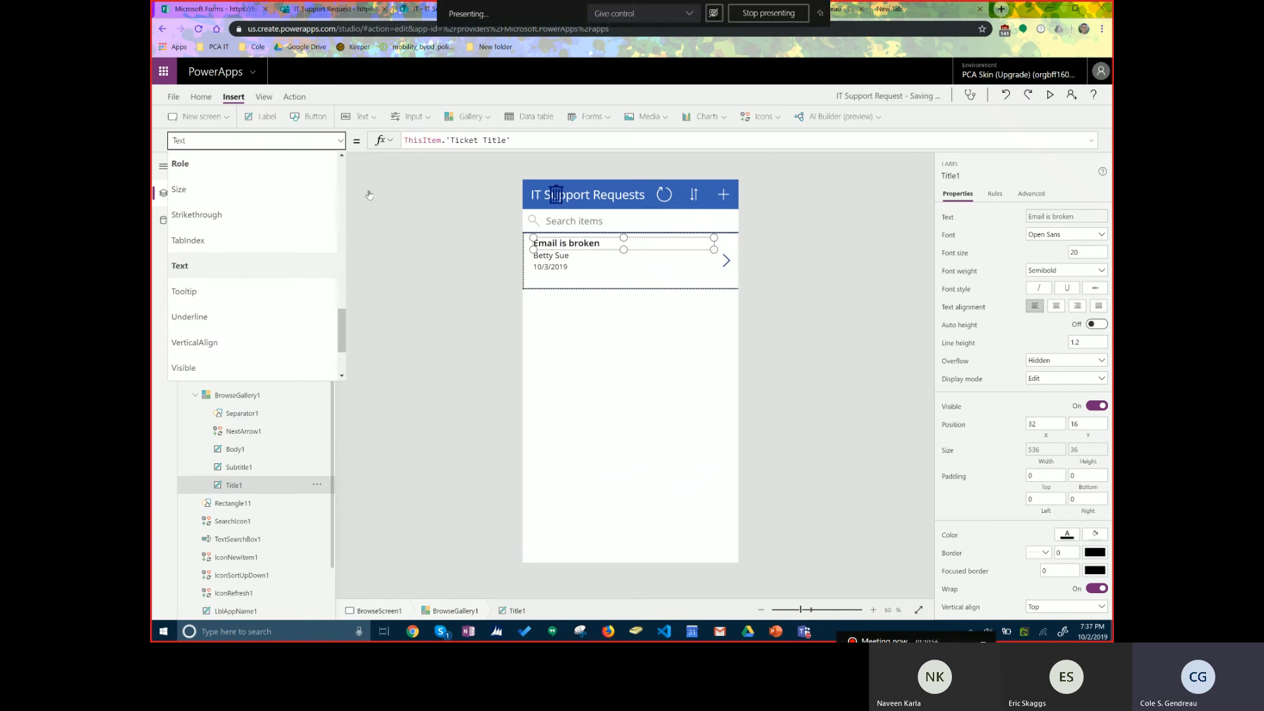
left_click_drag(345, 339, 340, 304)
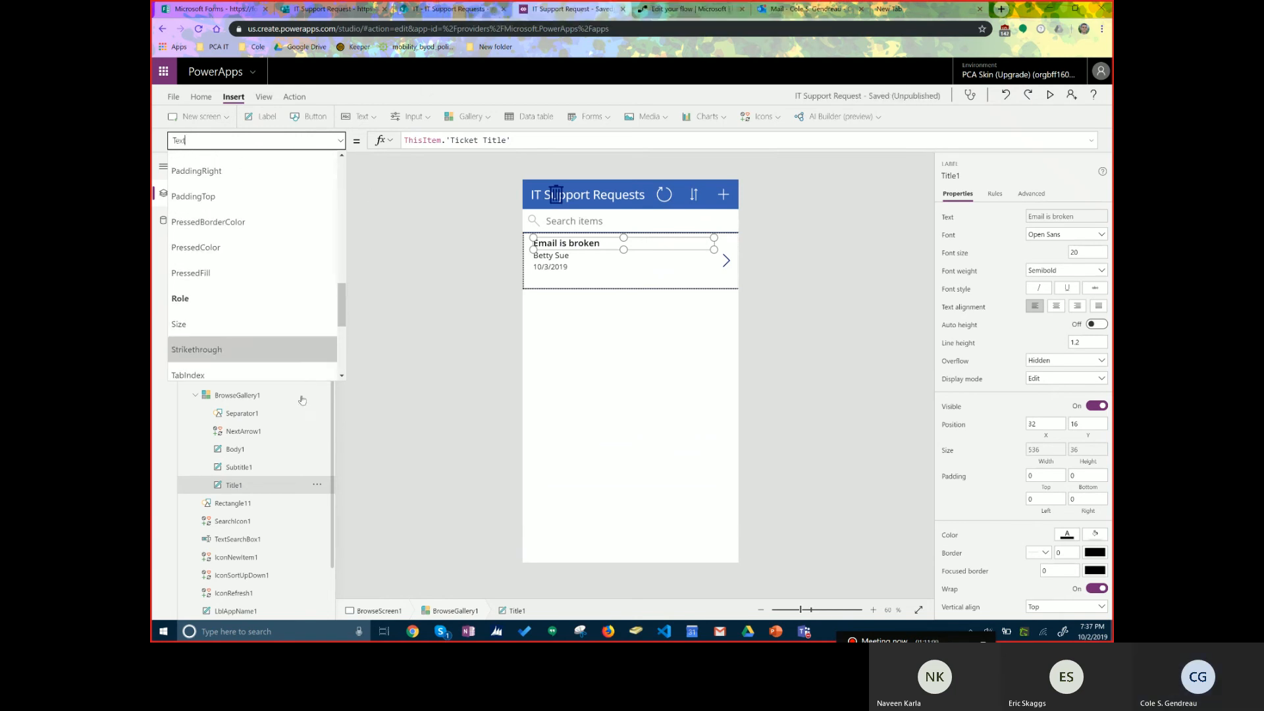
left_click(238, 487)
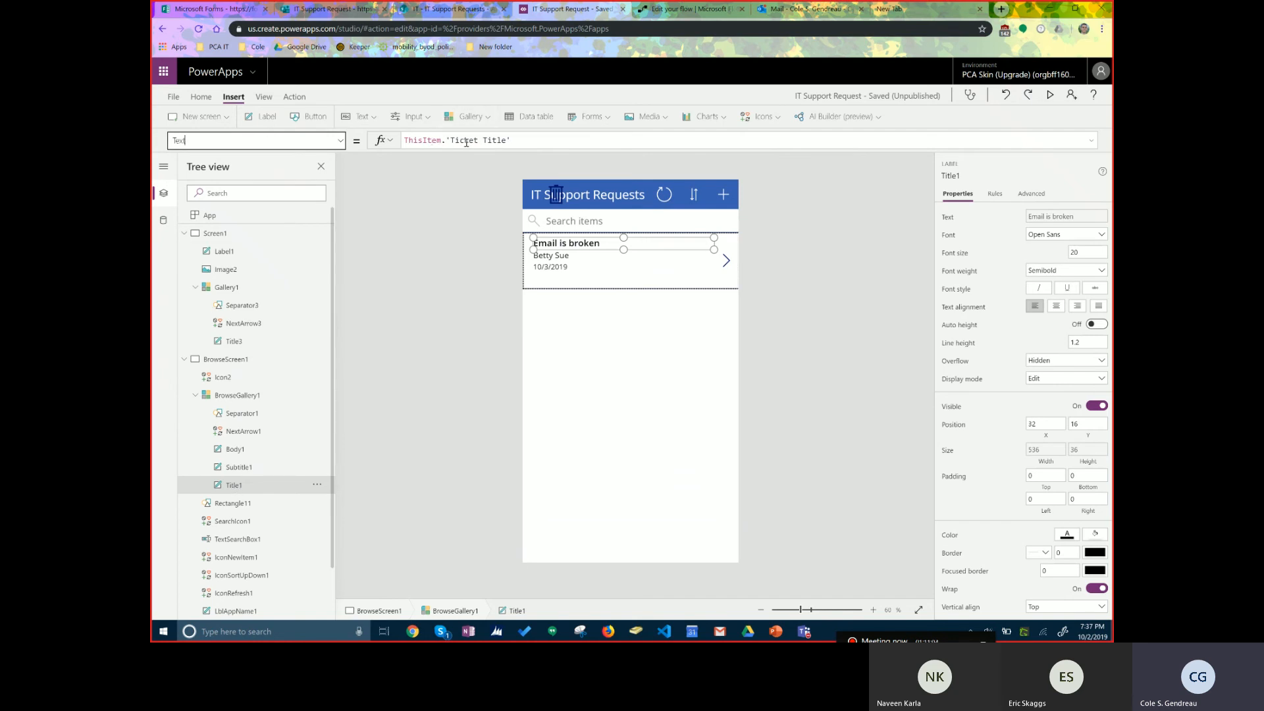
left_click(340, 141)
scroll(344, 341, "down", 3)
left_click_drag(344, 341, 346, 182)
left_click(274, 230)
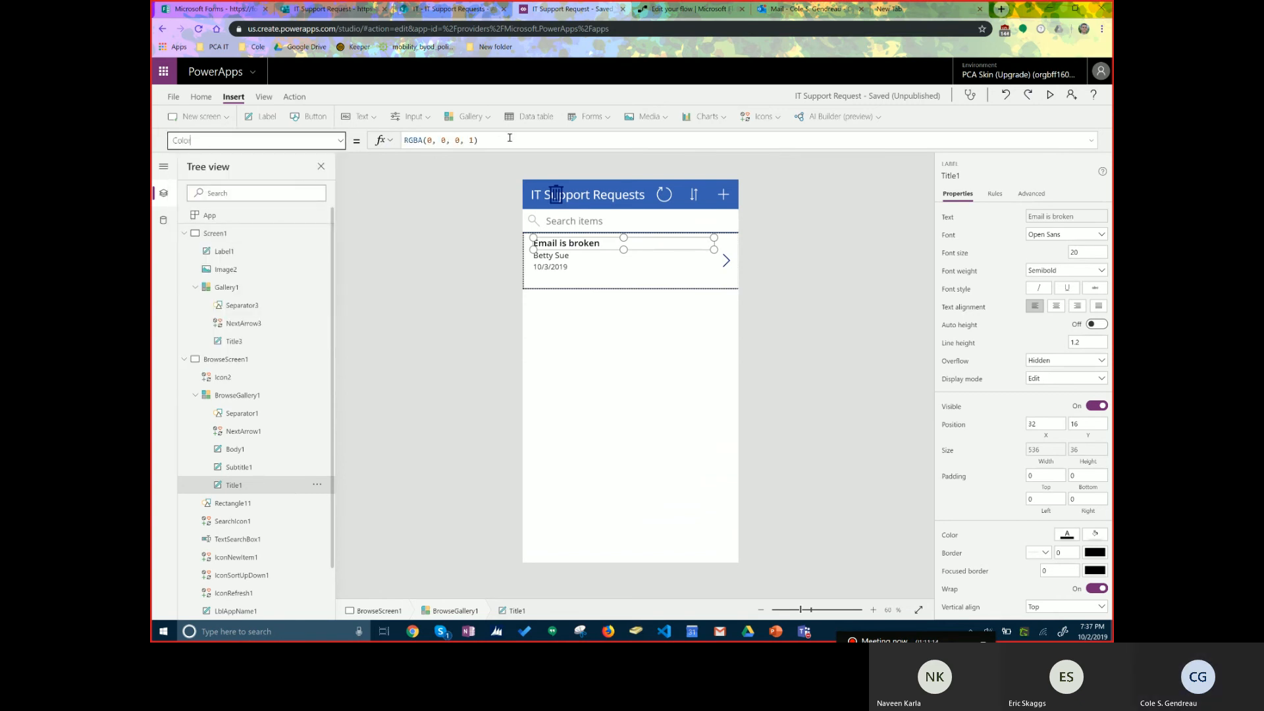
left_click(404, 13)
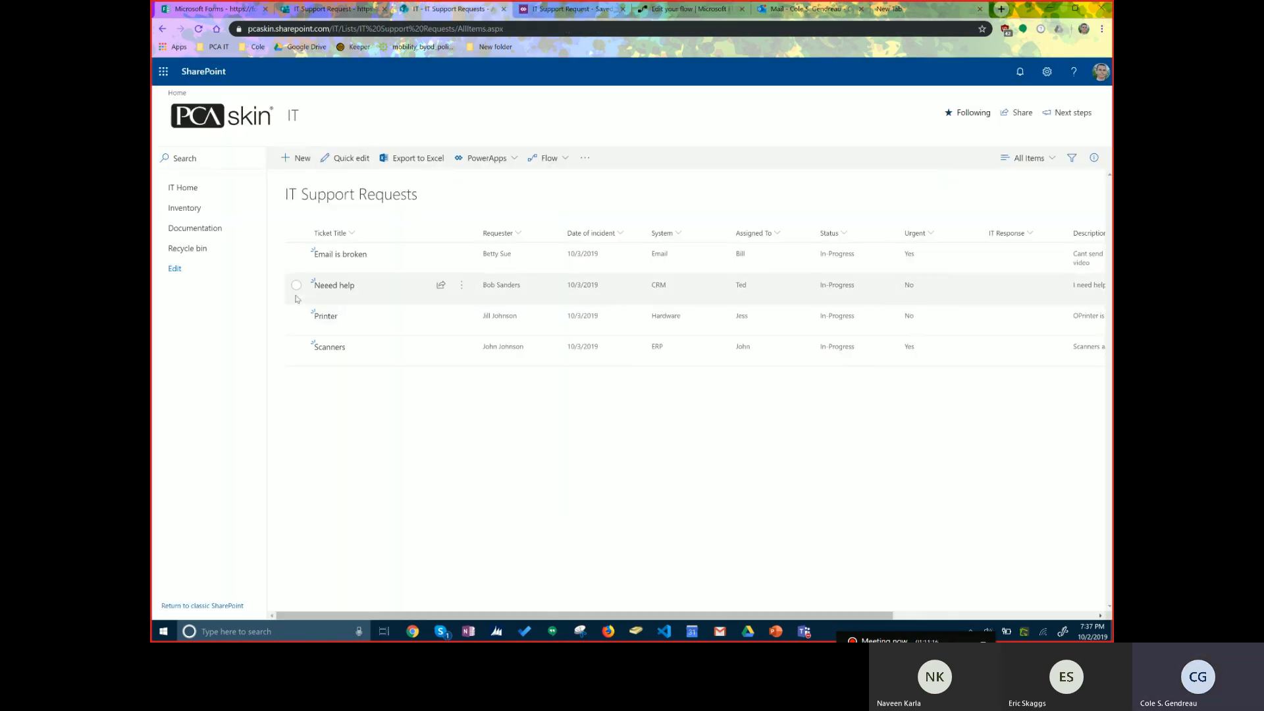
- Set Title1's Color to If(Urgent = "Yes", Red, Black) and preview the red Email is broken title
left_click_drag(713, 614, 756, 547)
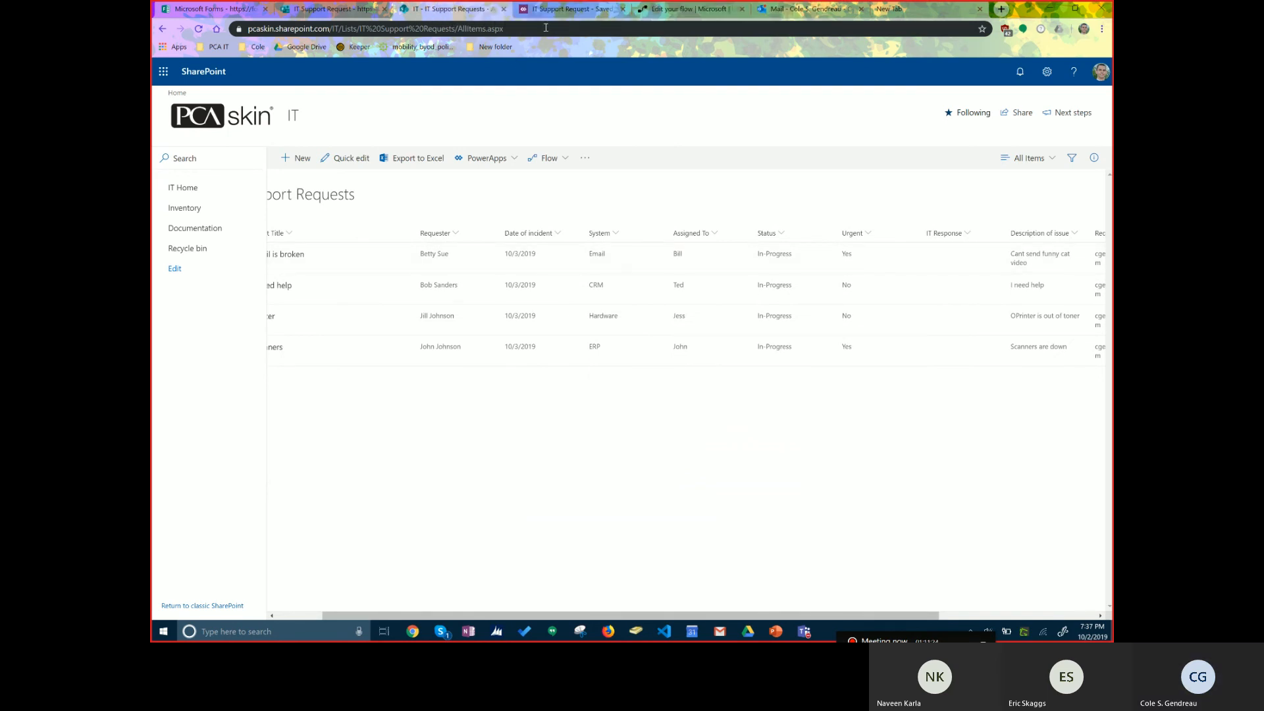
left_click(556, 9)
left_click_drag(481, 140, 382, 144)
type("If(")
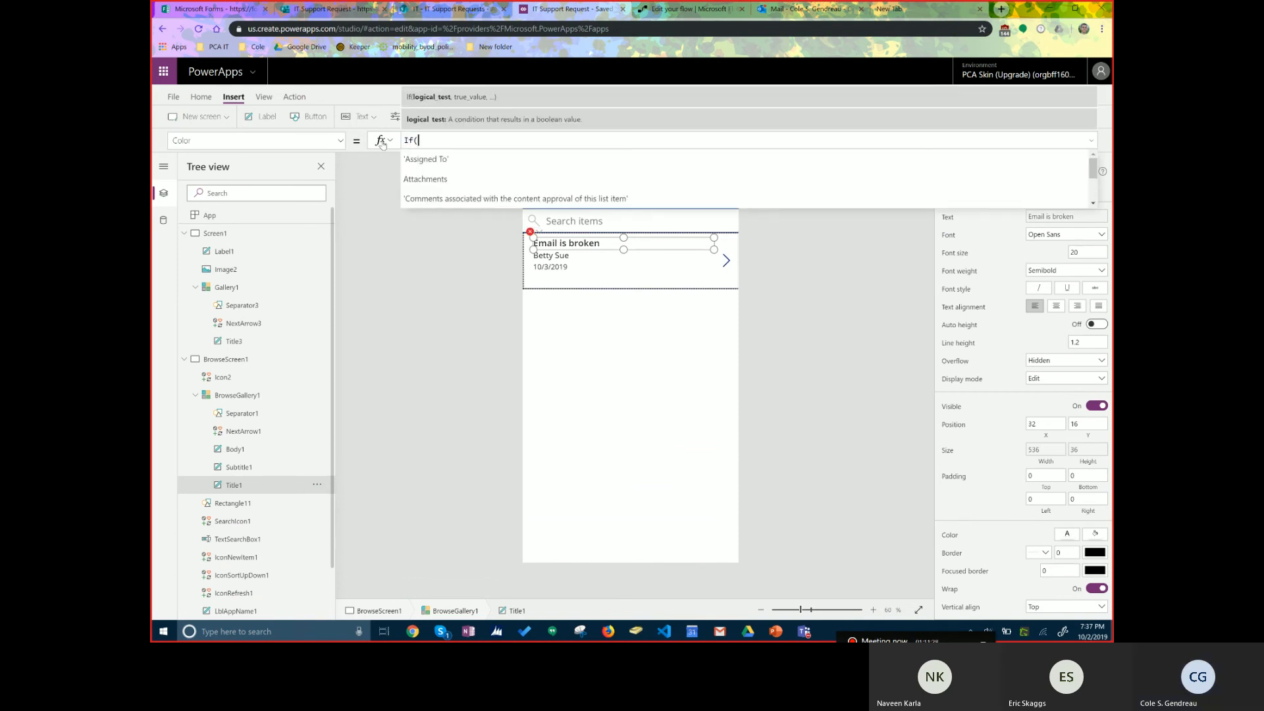
type("urge")
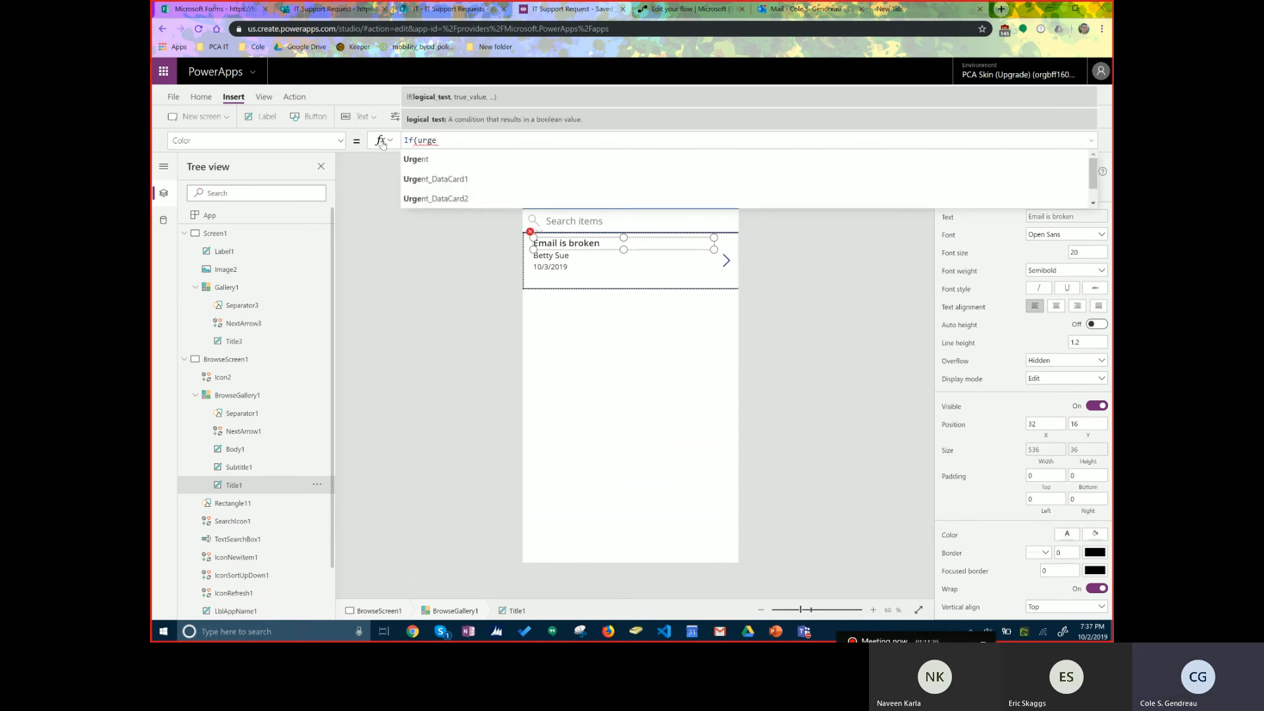
type("nt = ")
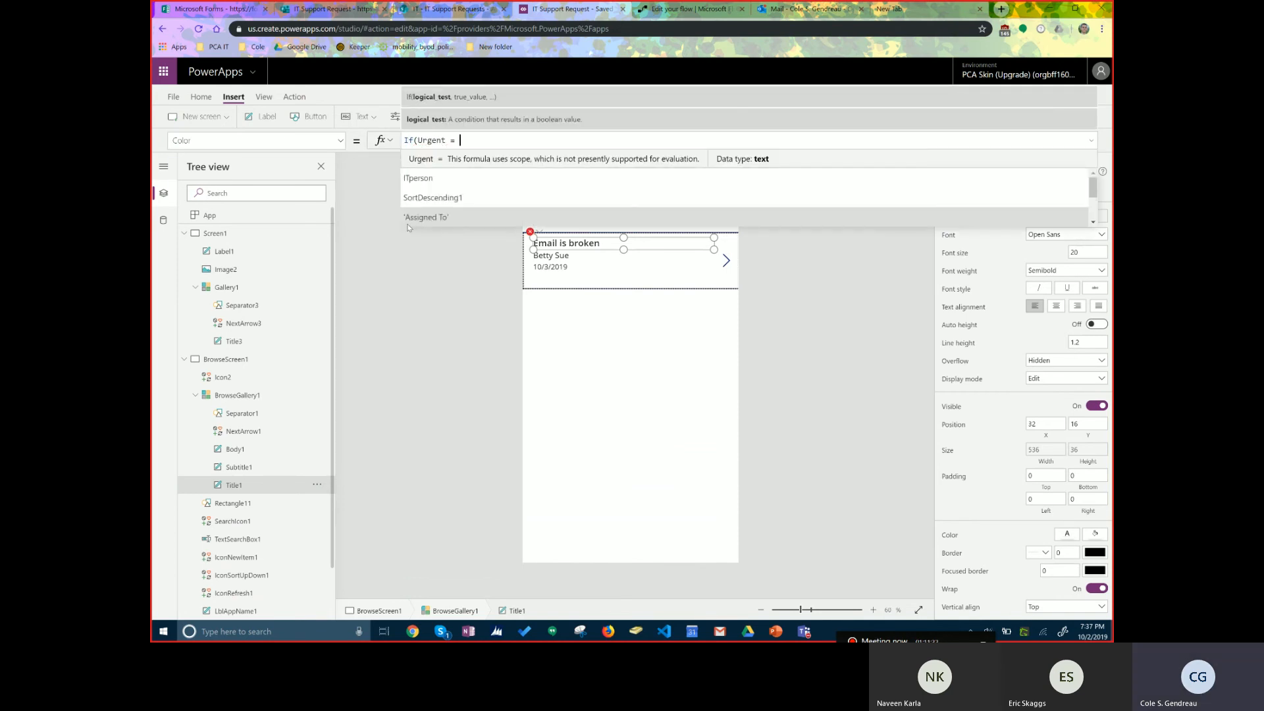
type("\"Yes\", ")
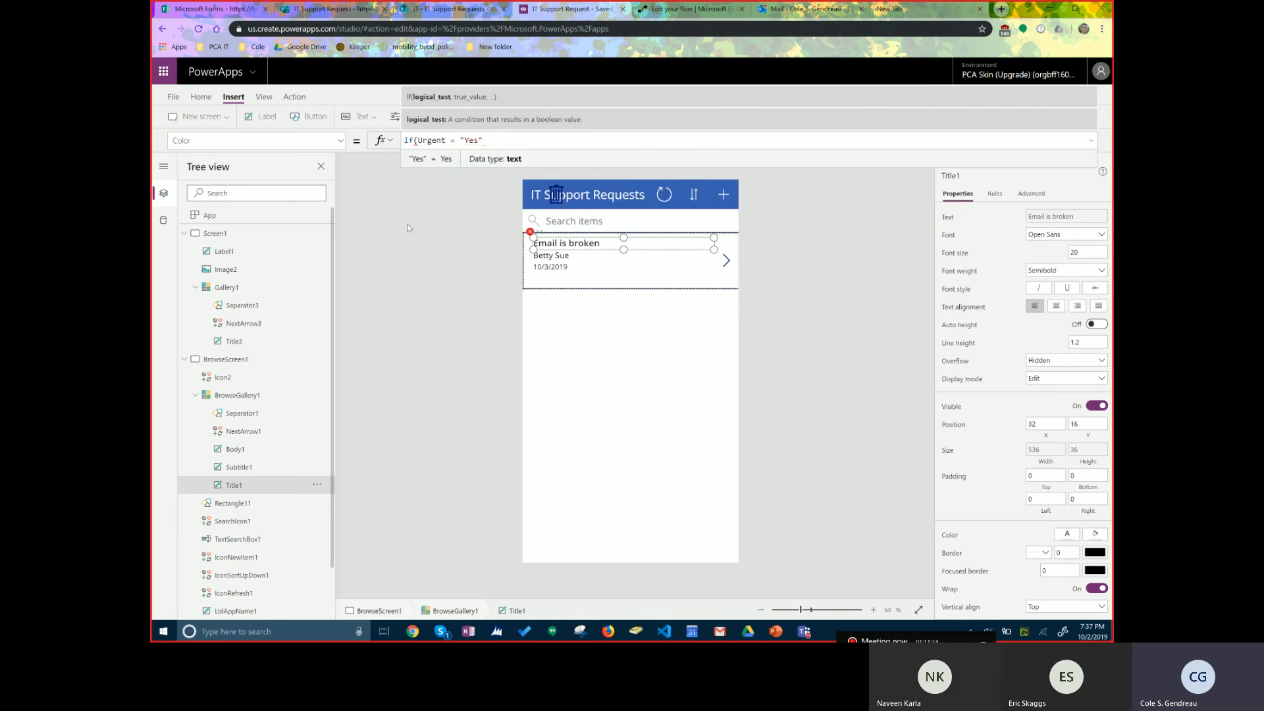
type("red, ")
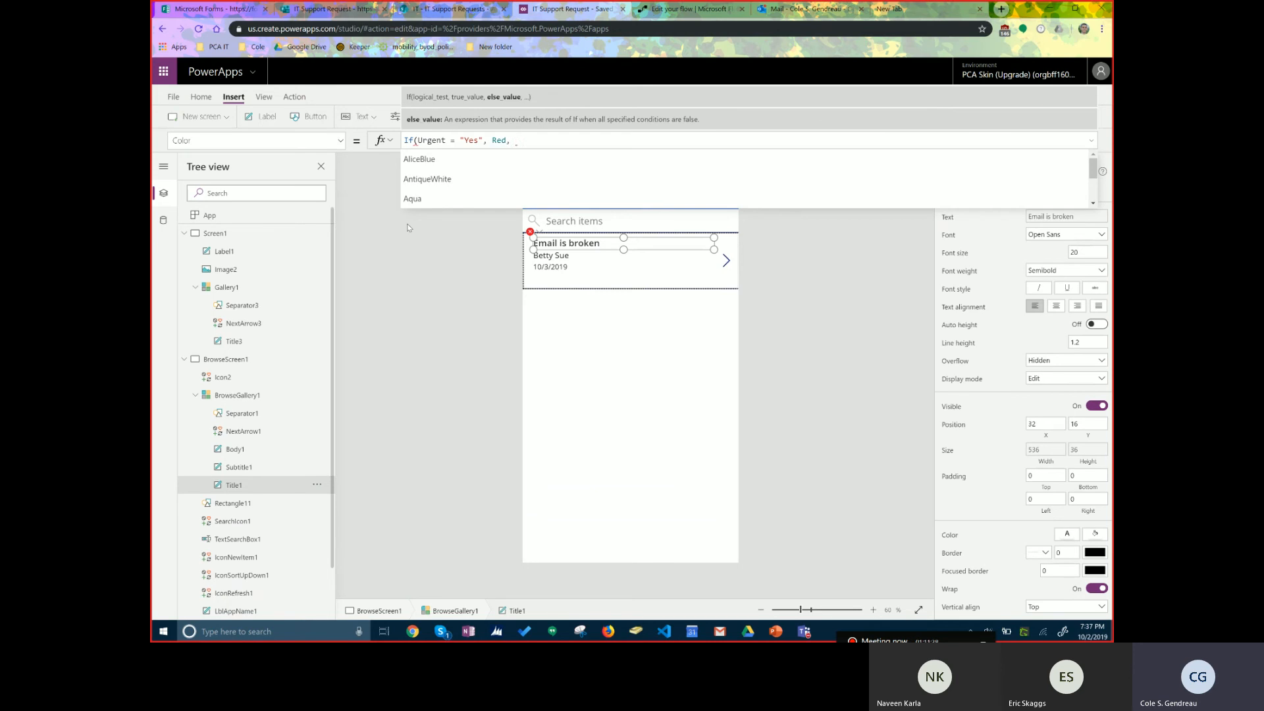
type("Black)")
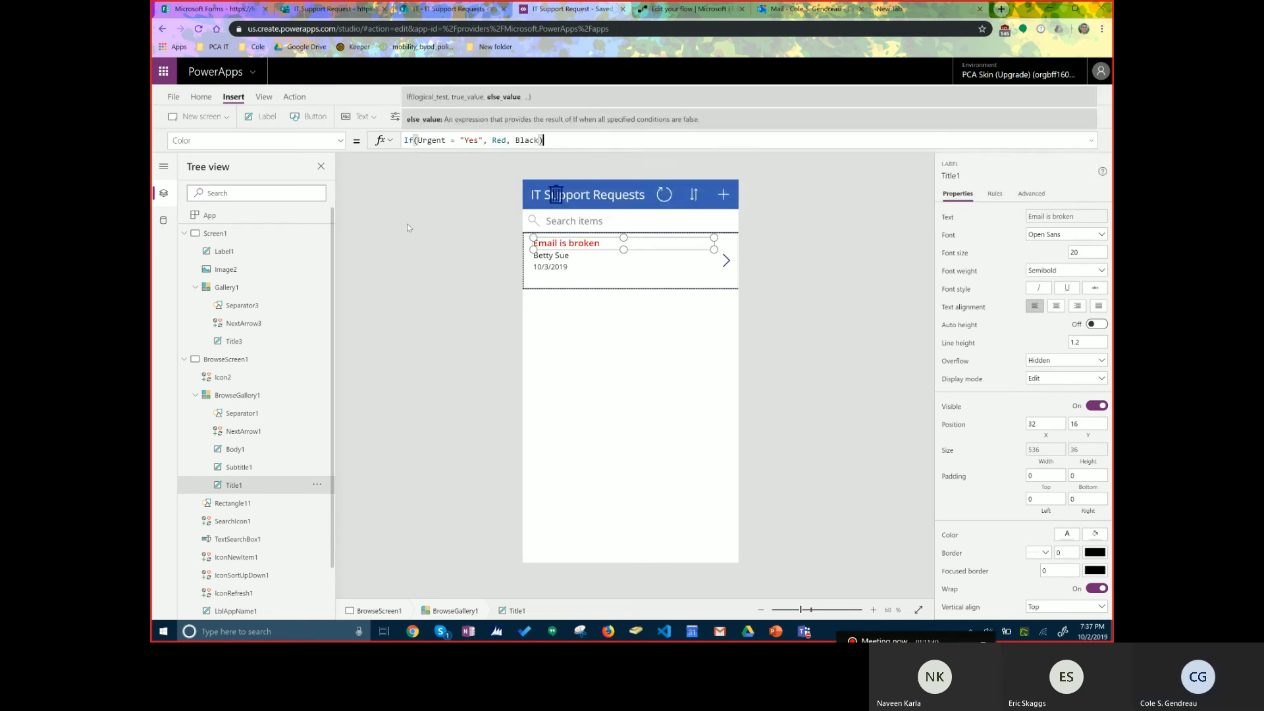
left_click(433, 276)
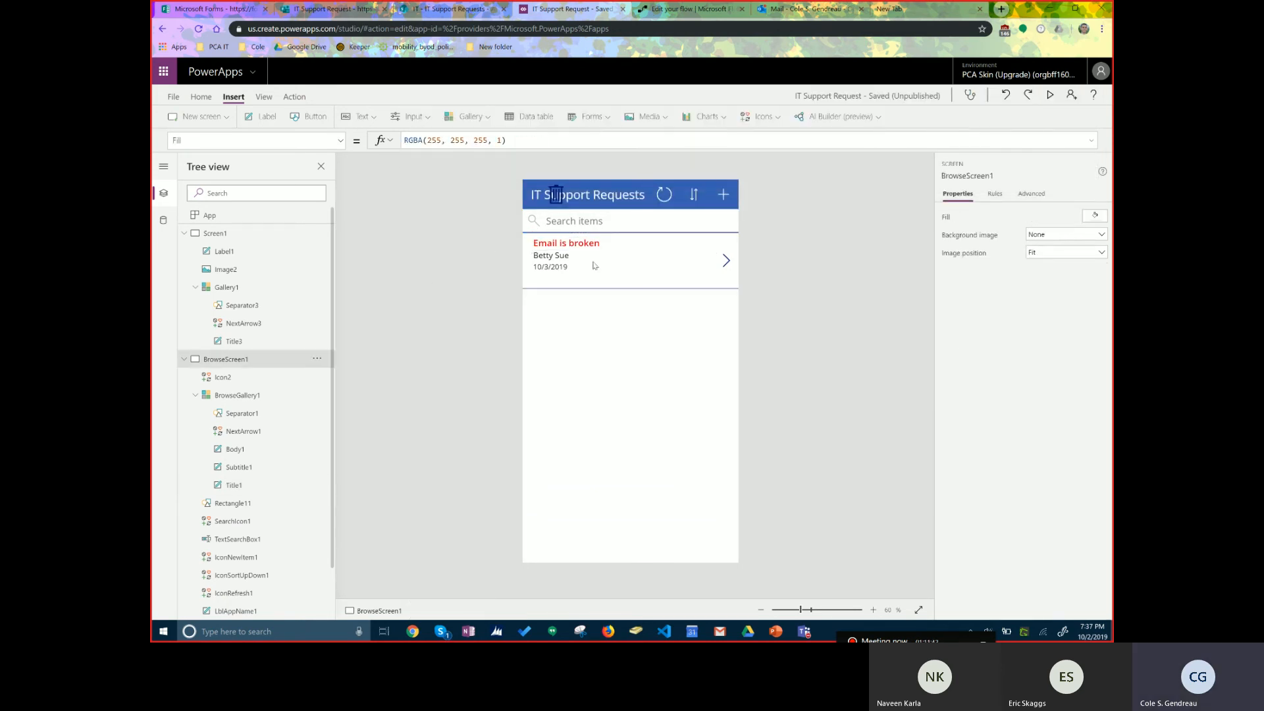
left_click(1050, 95)
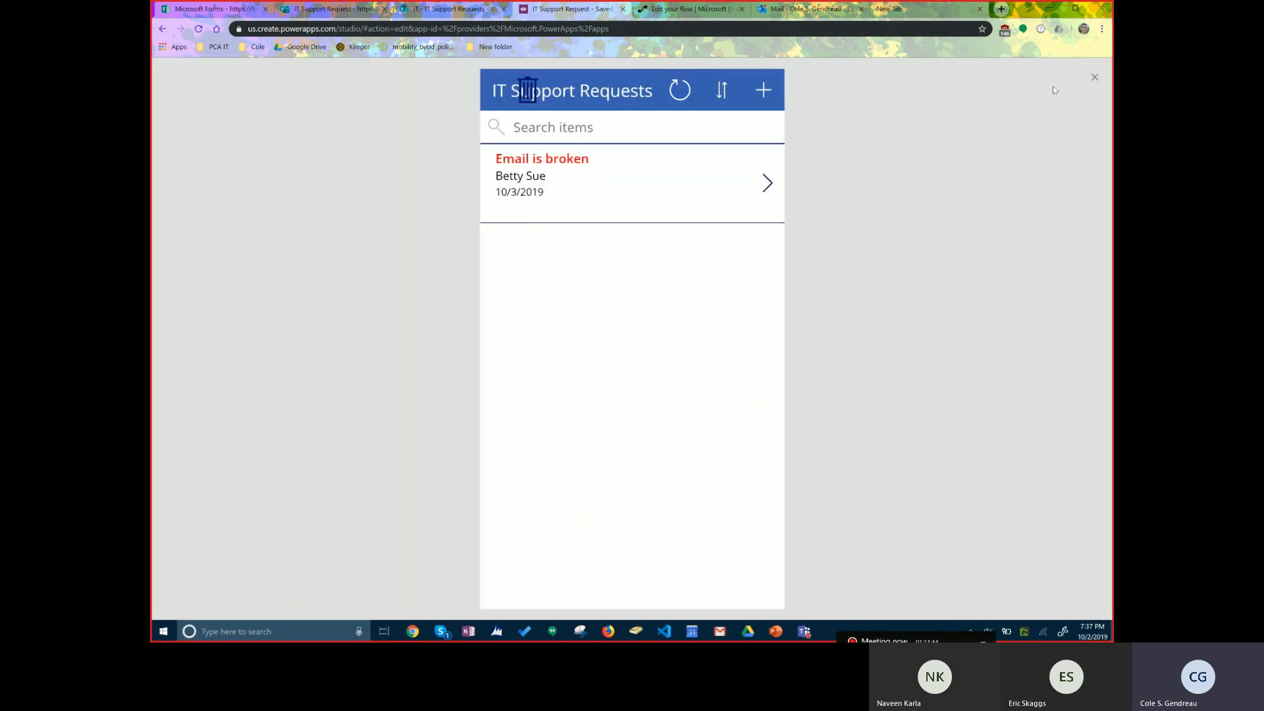
- In preview, browse Jess's and Bill's tickets, then close the preview back to BrowseScreen1
left_click(517, 80)
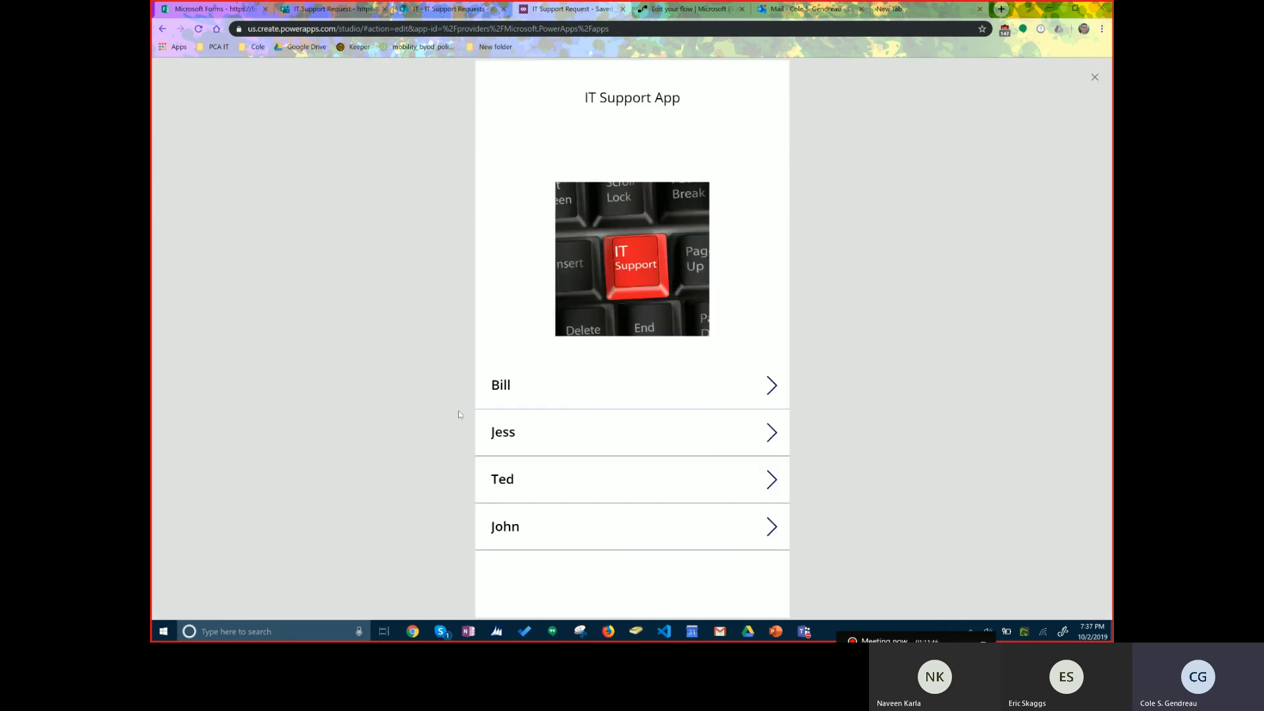
left_click(771, 440)
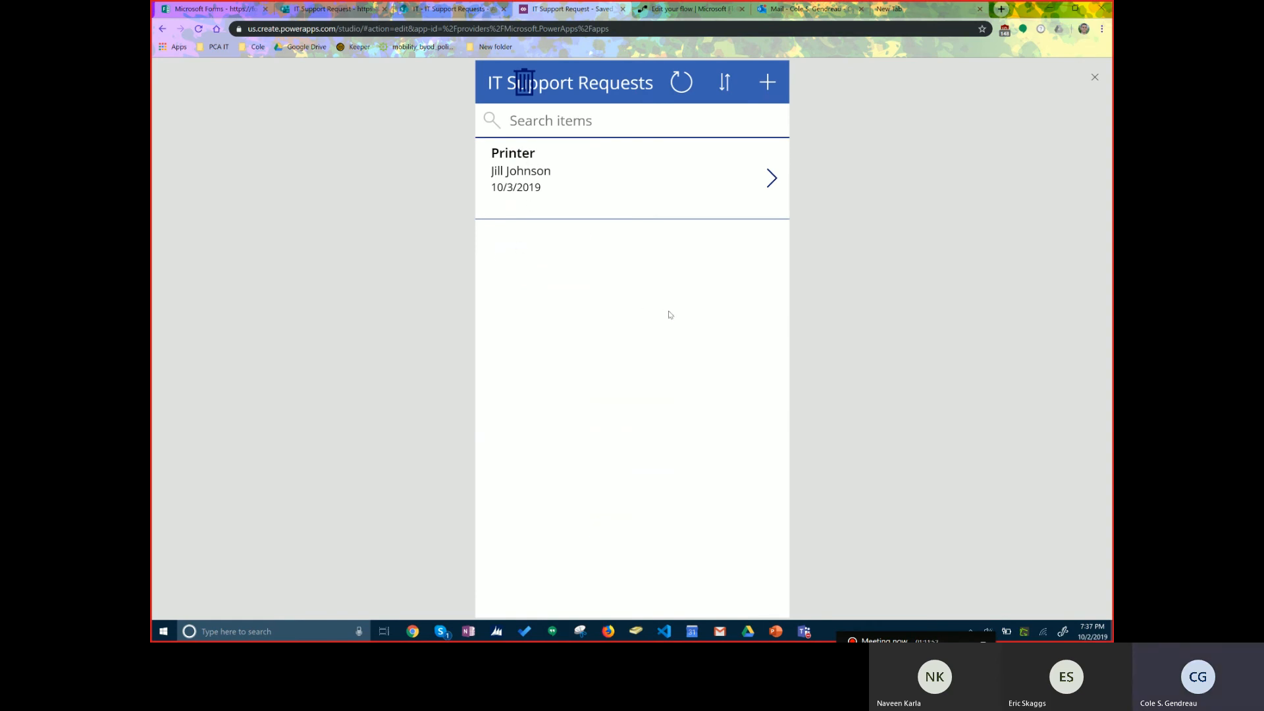
left_click(523, 83)
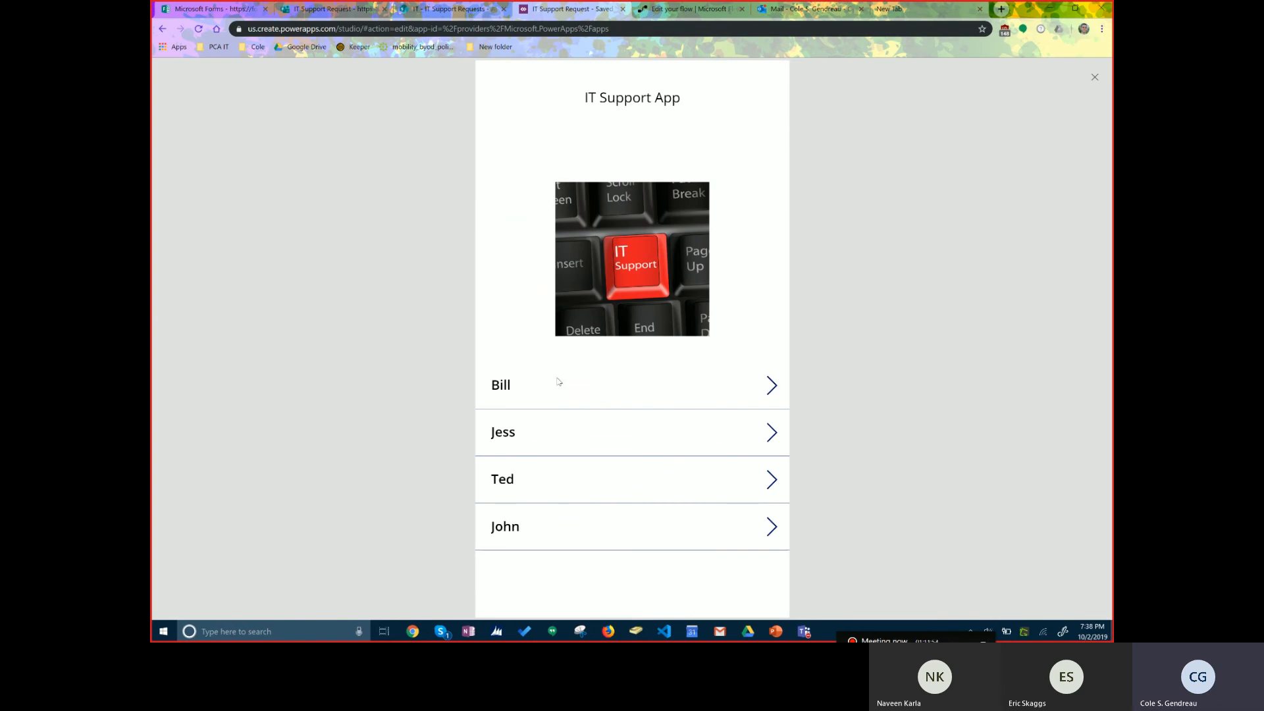
left_click(778, 388)
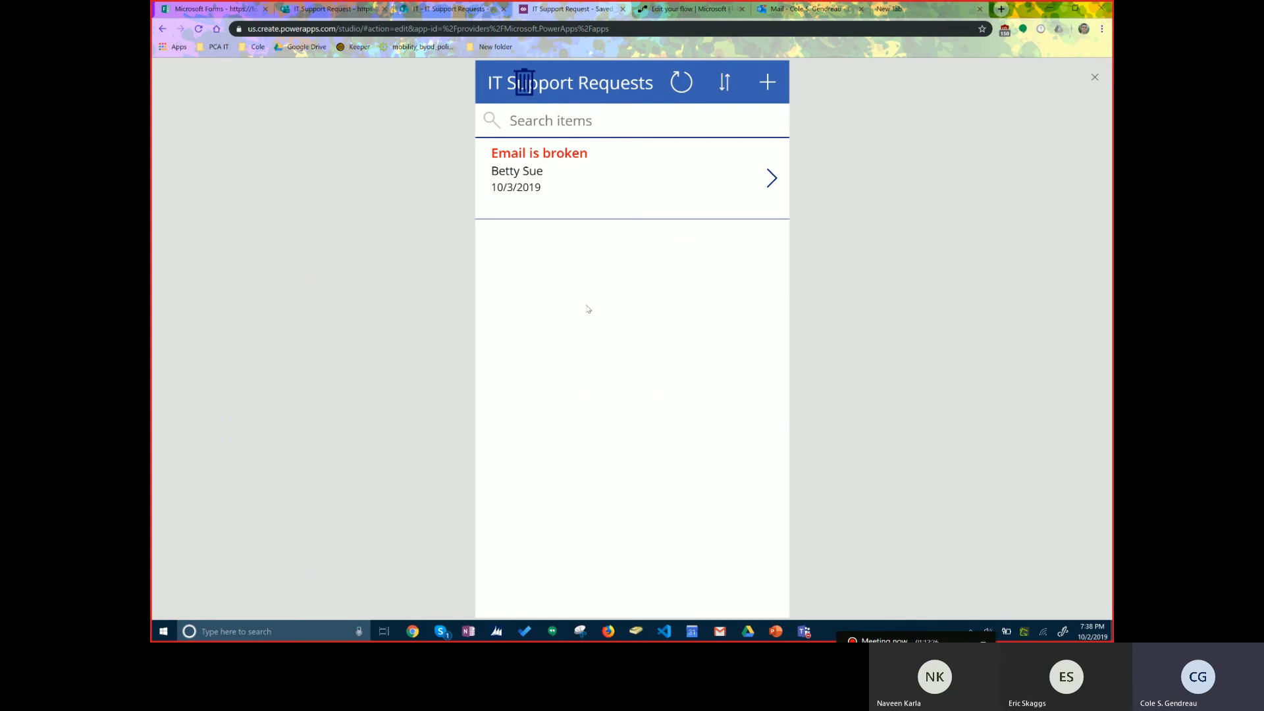
left_click(1098, 77)
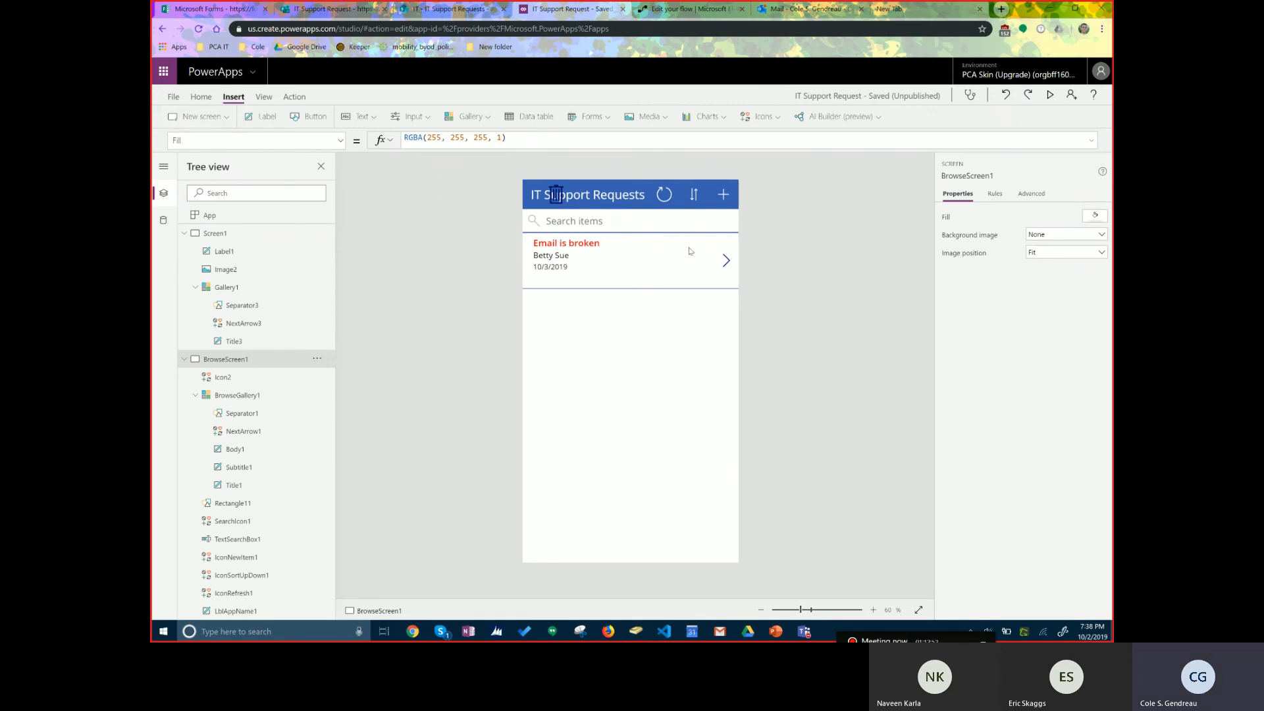
- Preview the app, open the Email is broken ticket's details, then close the preview
left_click(1050, 95)
left_click(778, 181)
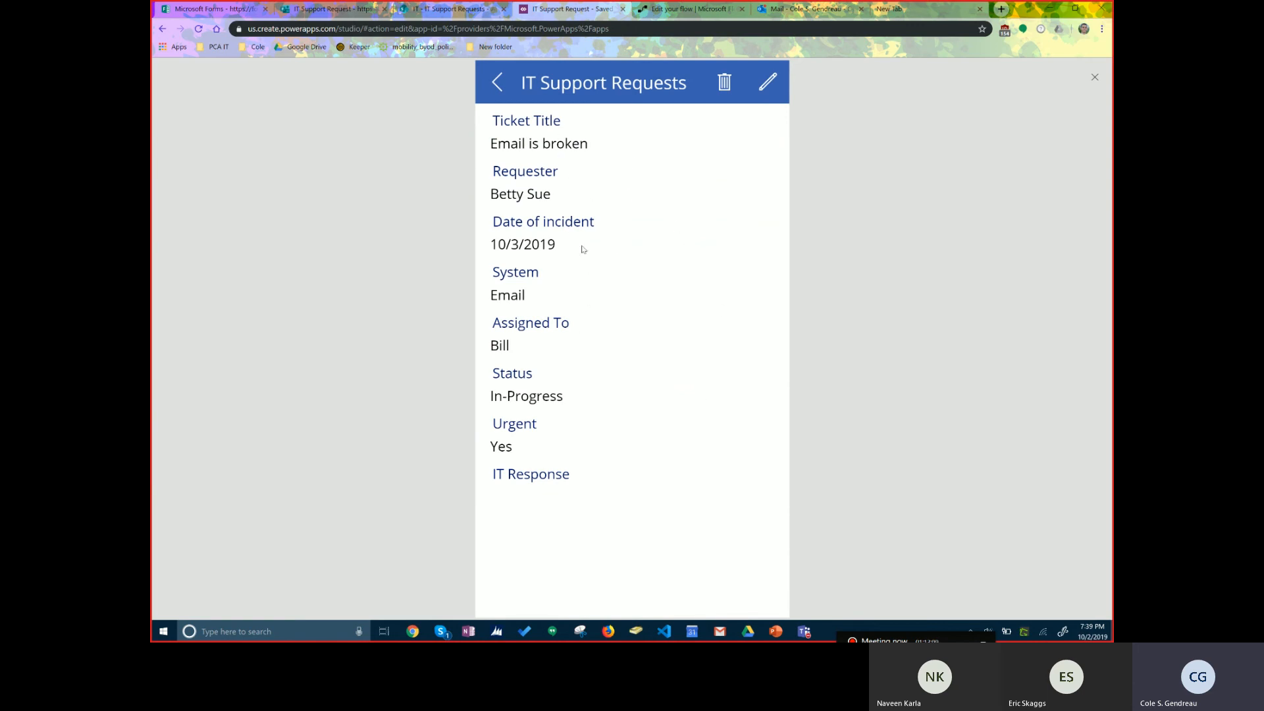
left_click(1095, 77)
- Expand DetailScreen1 and EditScreen1 in Tree view and select DetailForm1
scroll(210, 494, "down", 1)
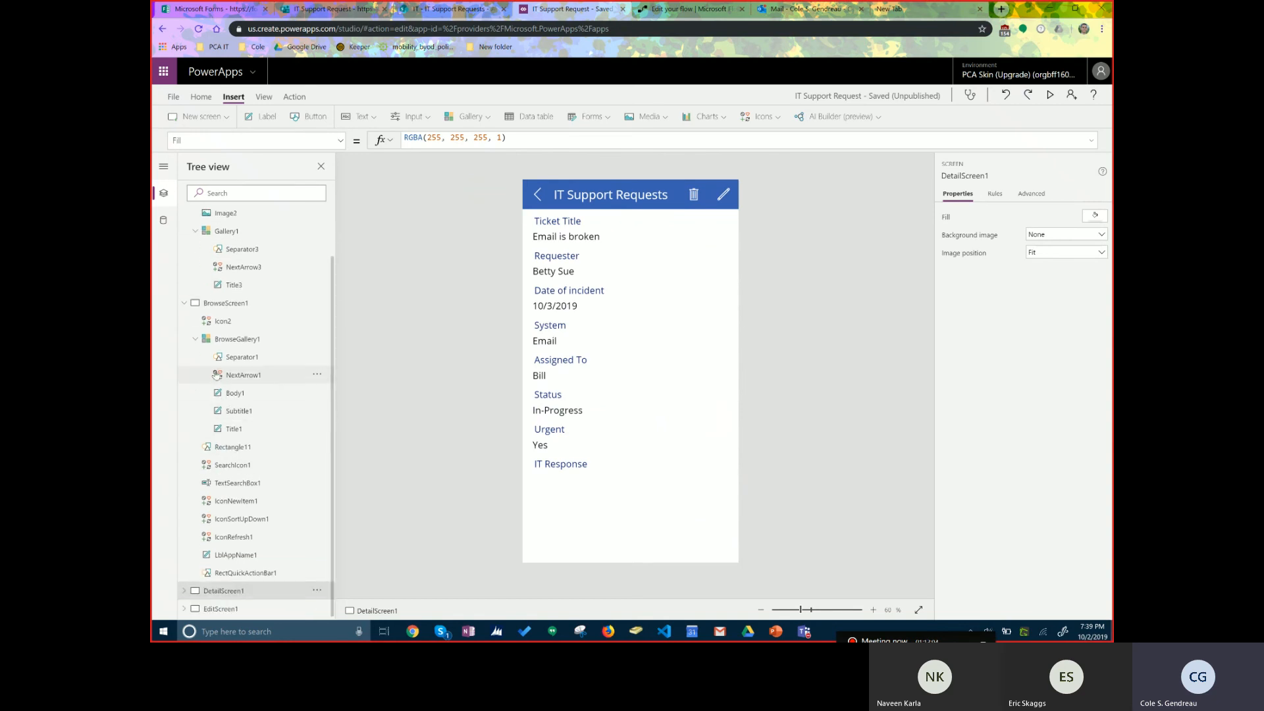
left_click(183, 588)
scroll(211, 540, "down", 2)
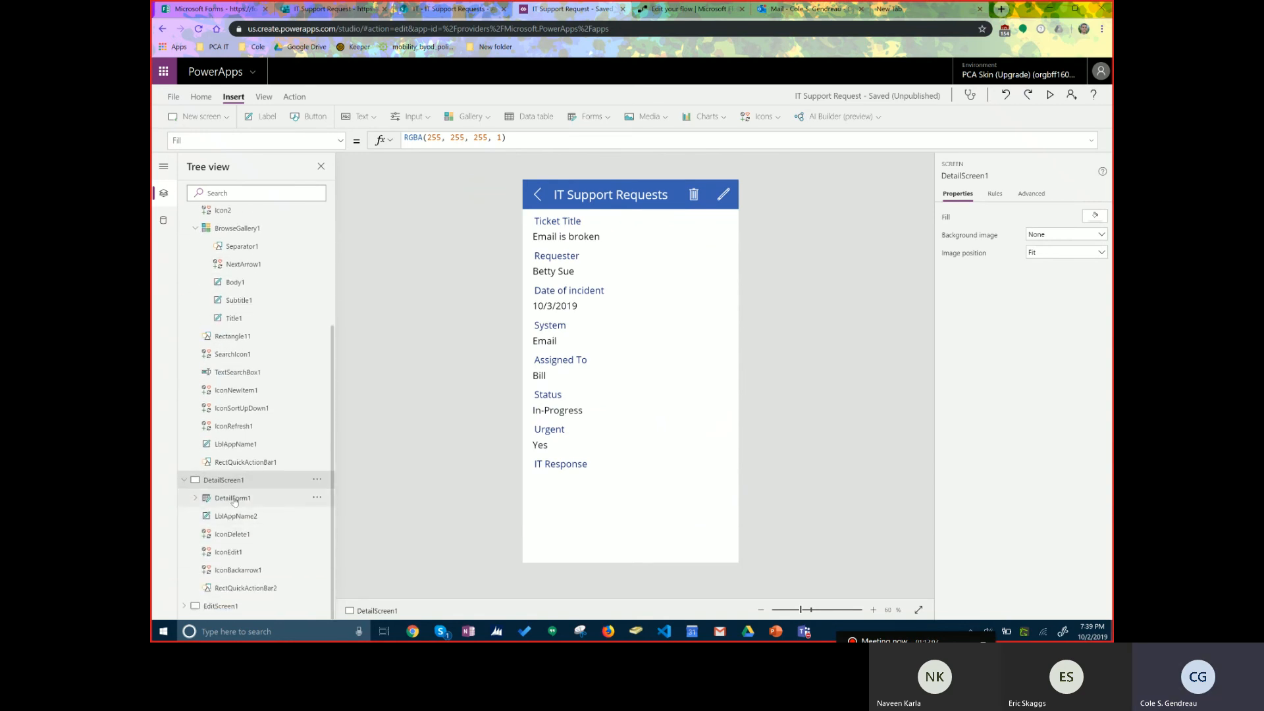
left_click(183, 606)
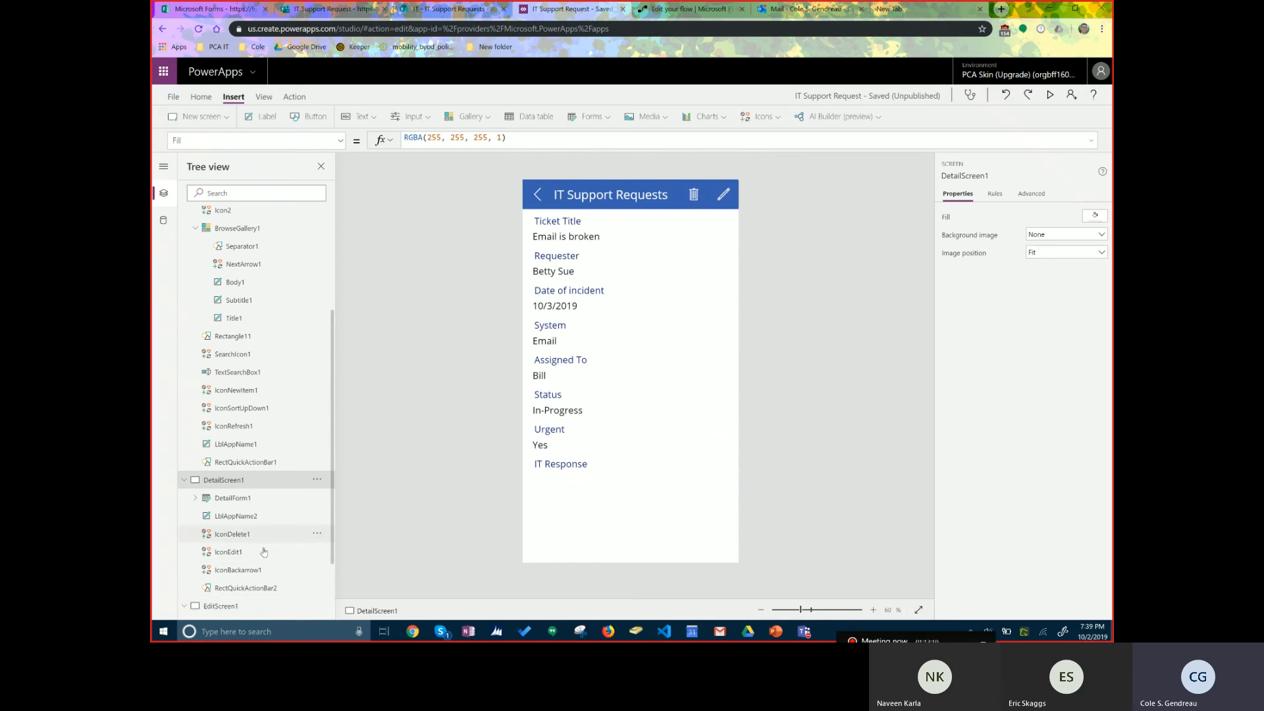
scroll(225, 555, "down", 2)
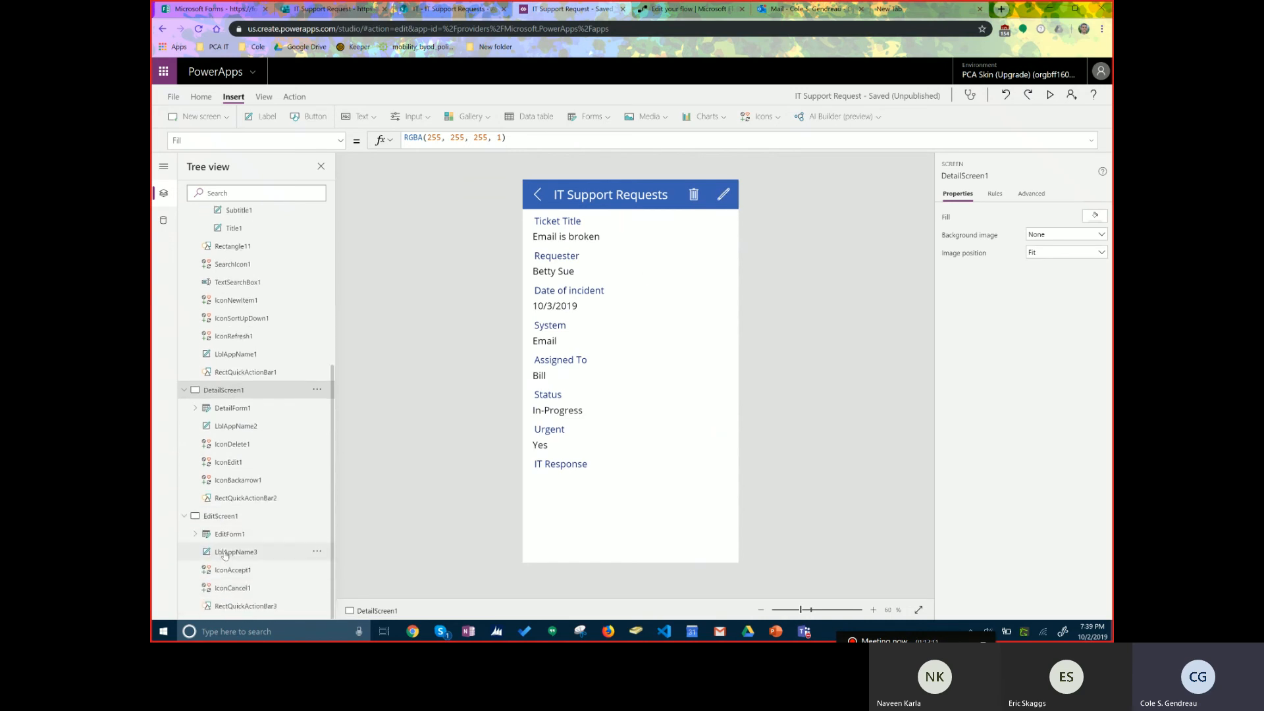
left_click(233, 408)
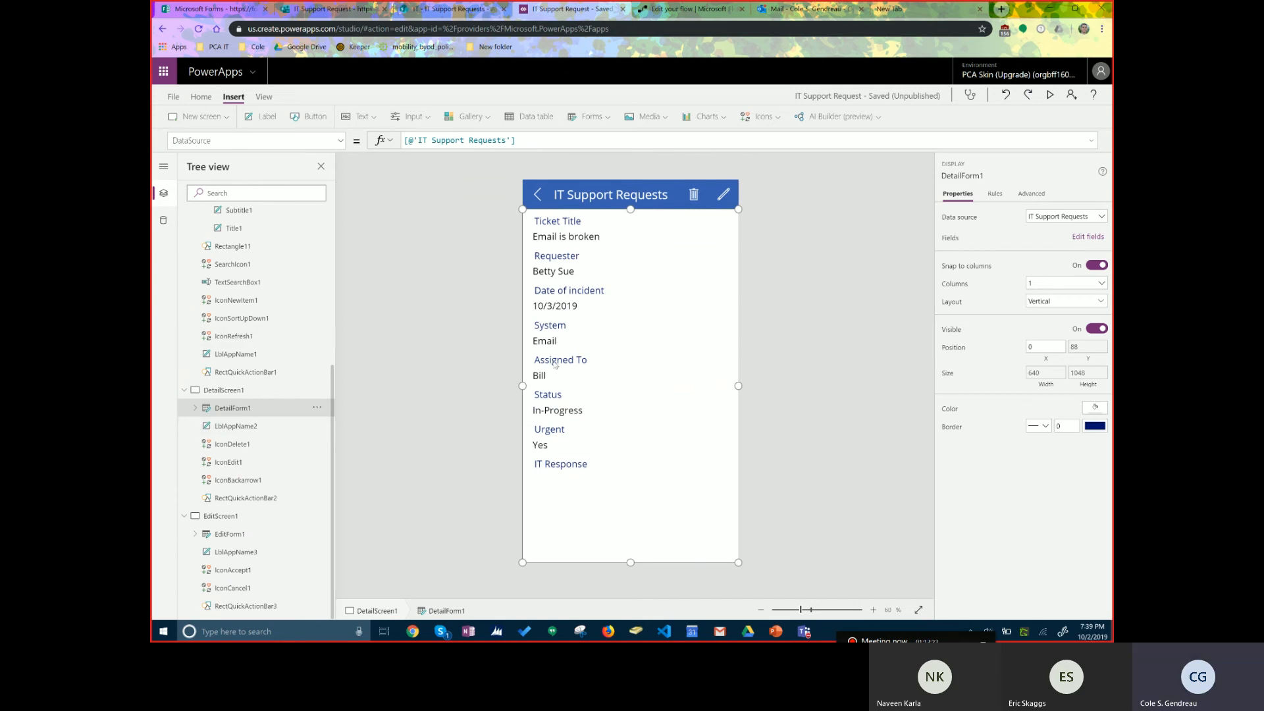
- Remove the Assigned To field from DetailForm1 through Edit fields, then close the Fields pane
left_click(1089, 238)
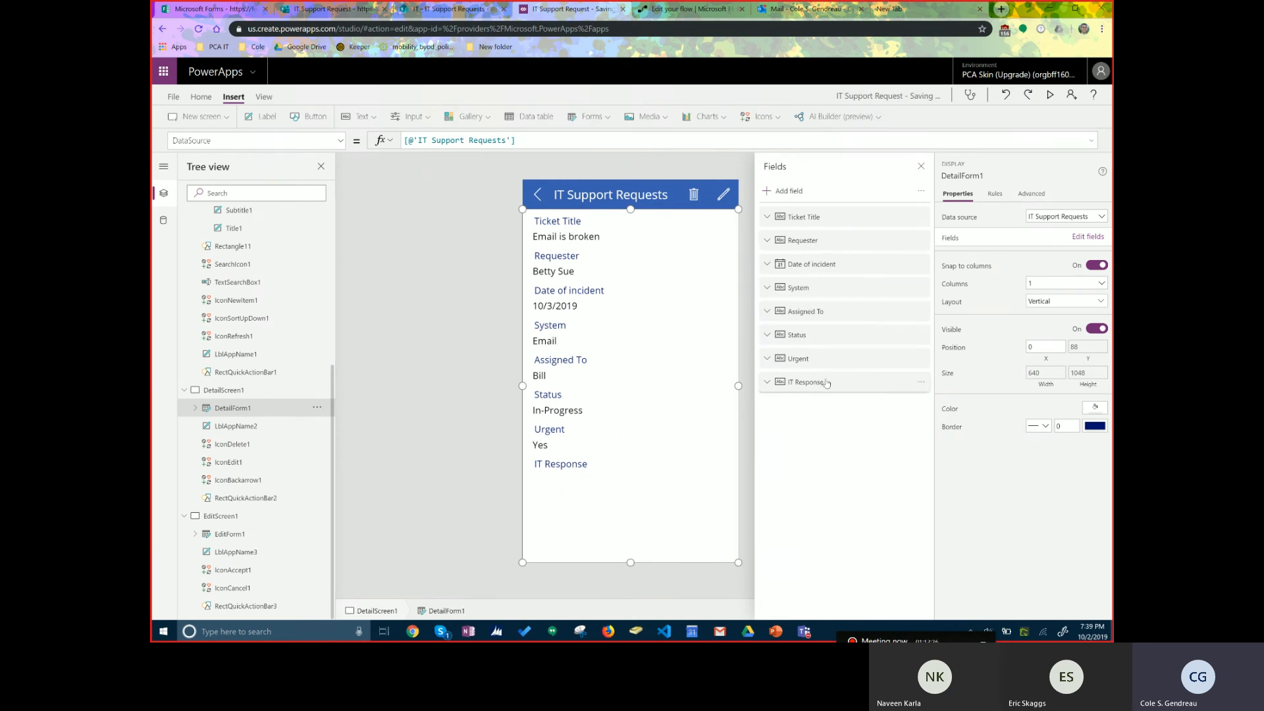
left_click(922, 314)
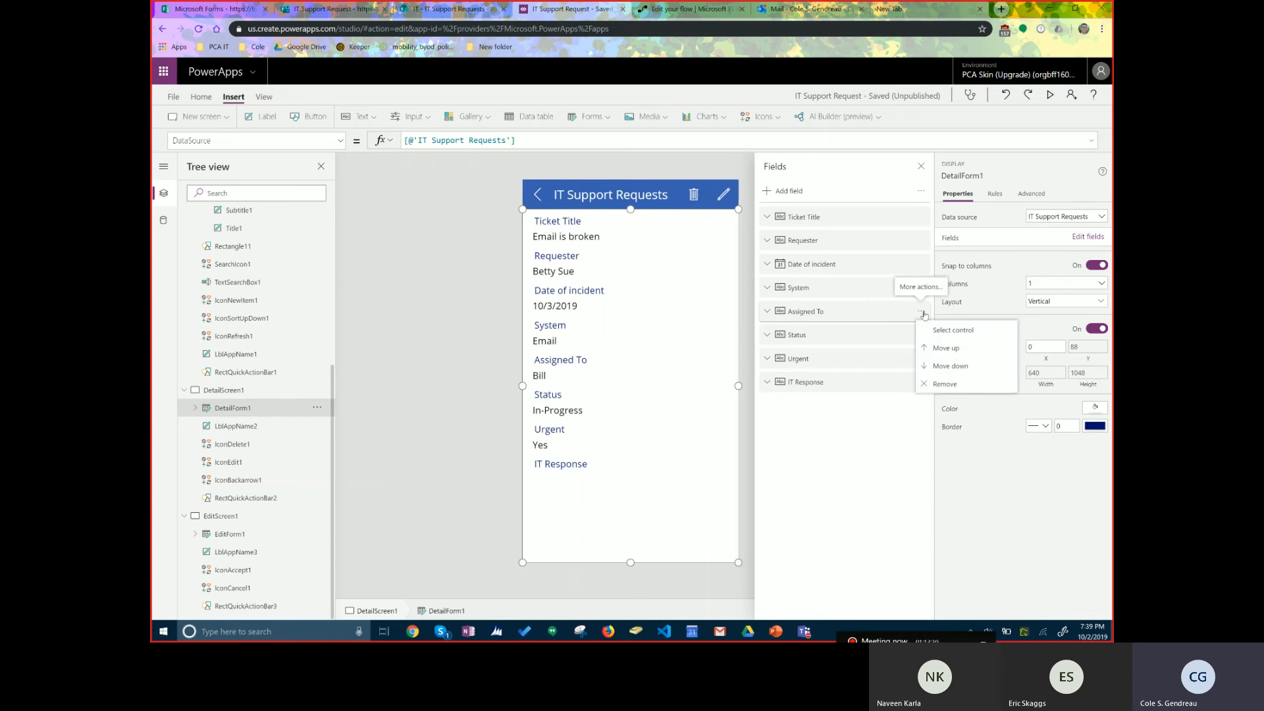
left_click(940, 384)
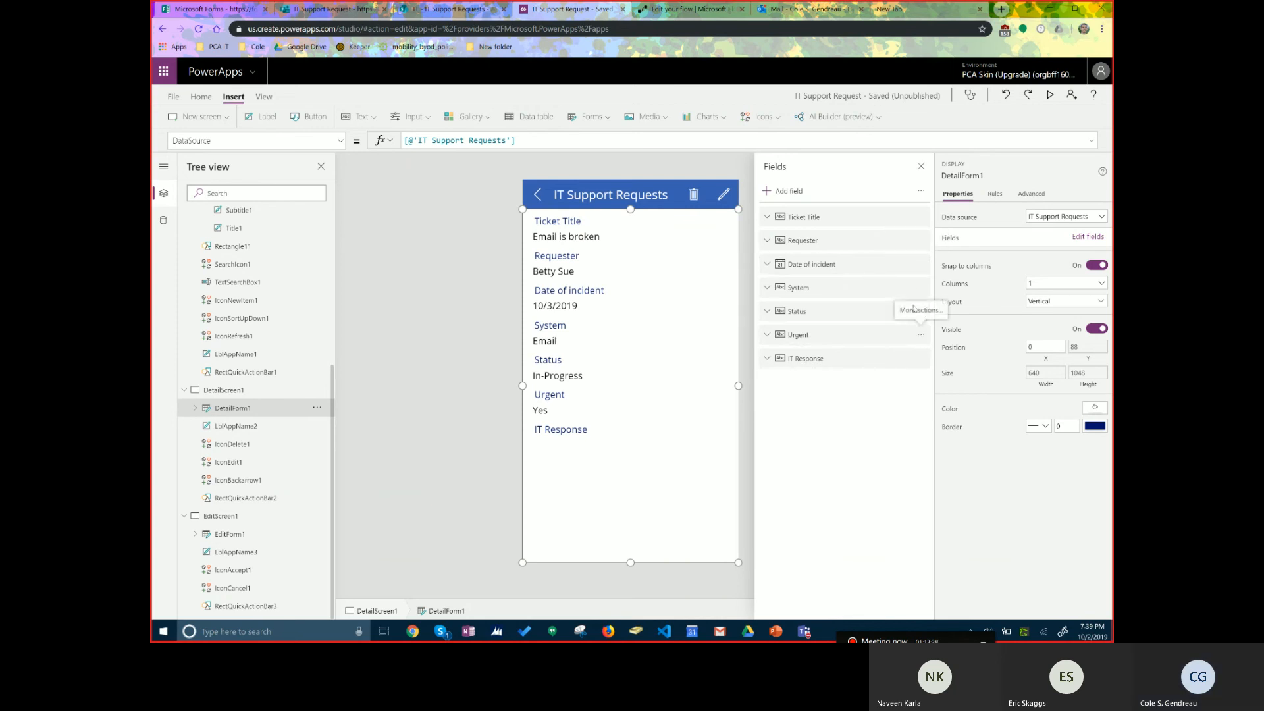
left_click(922, 167)
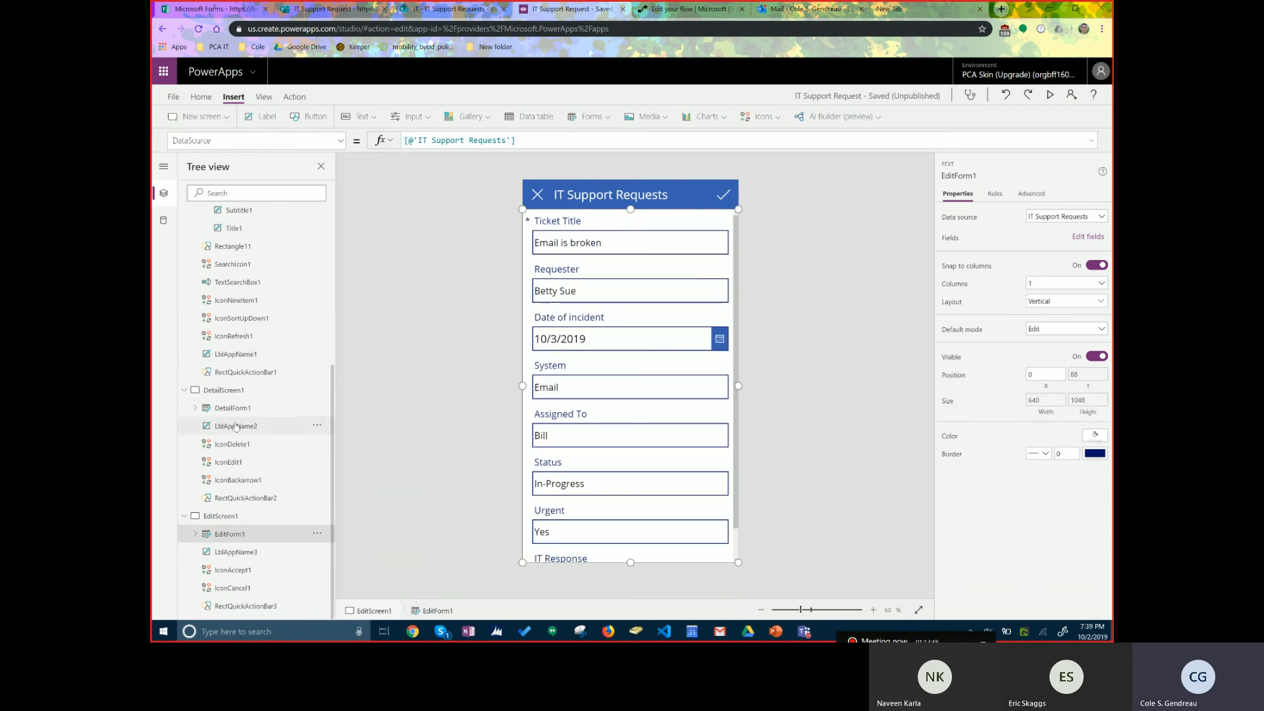
- Check DetailForm1 and the edit icon's navigation formula, then select EditForm1 on EditScreen1
left_click(231, 409)
left_click(726, 193)
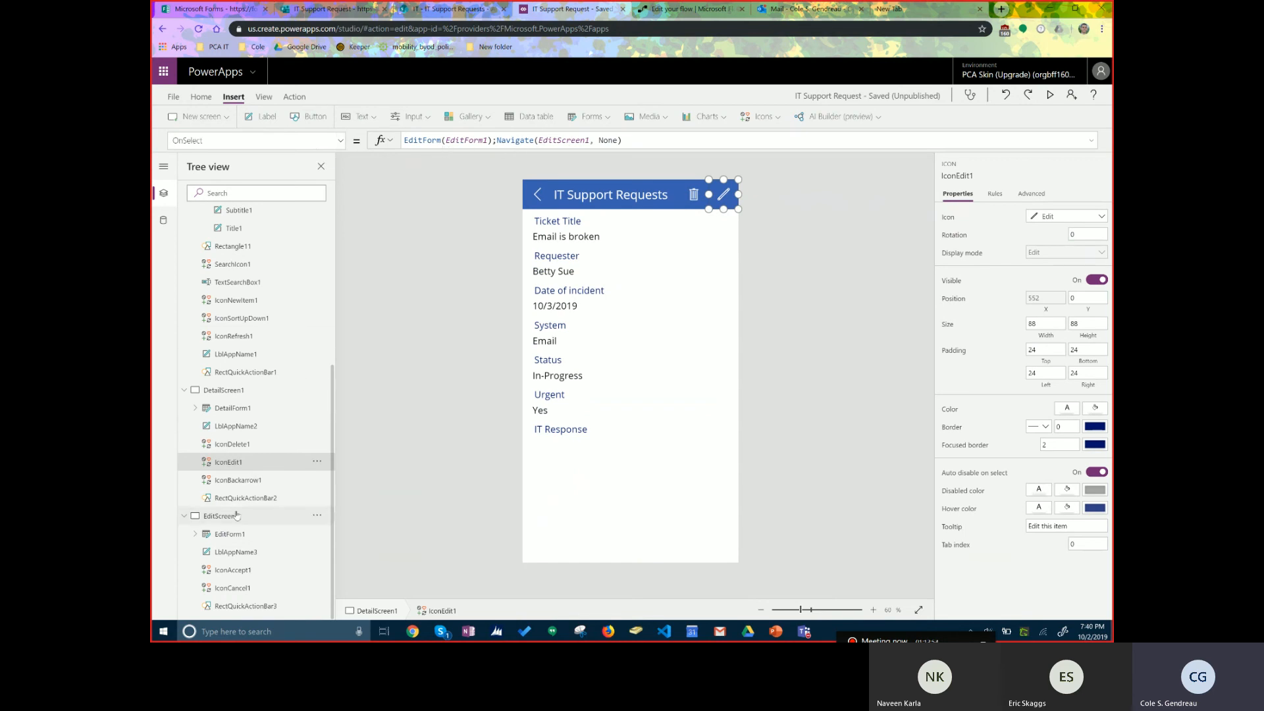
left_click(234, 533)
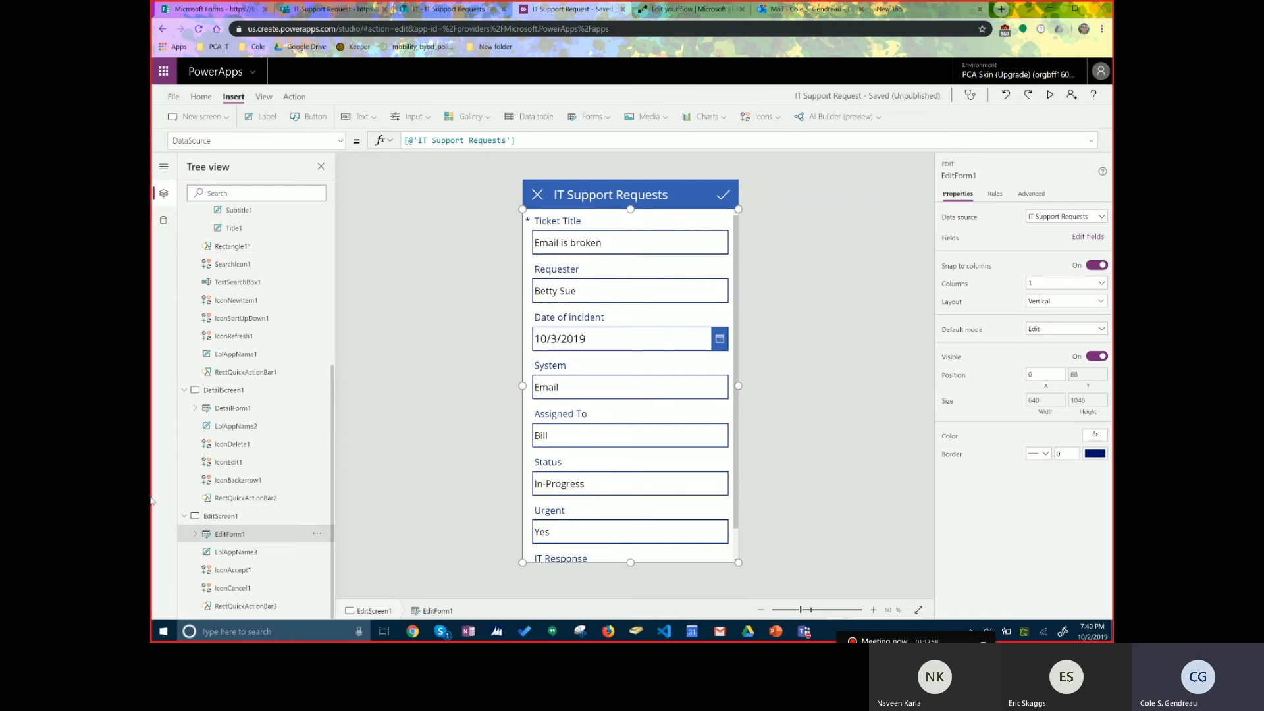
left_click(221, 515)
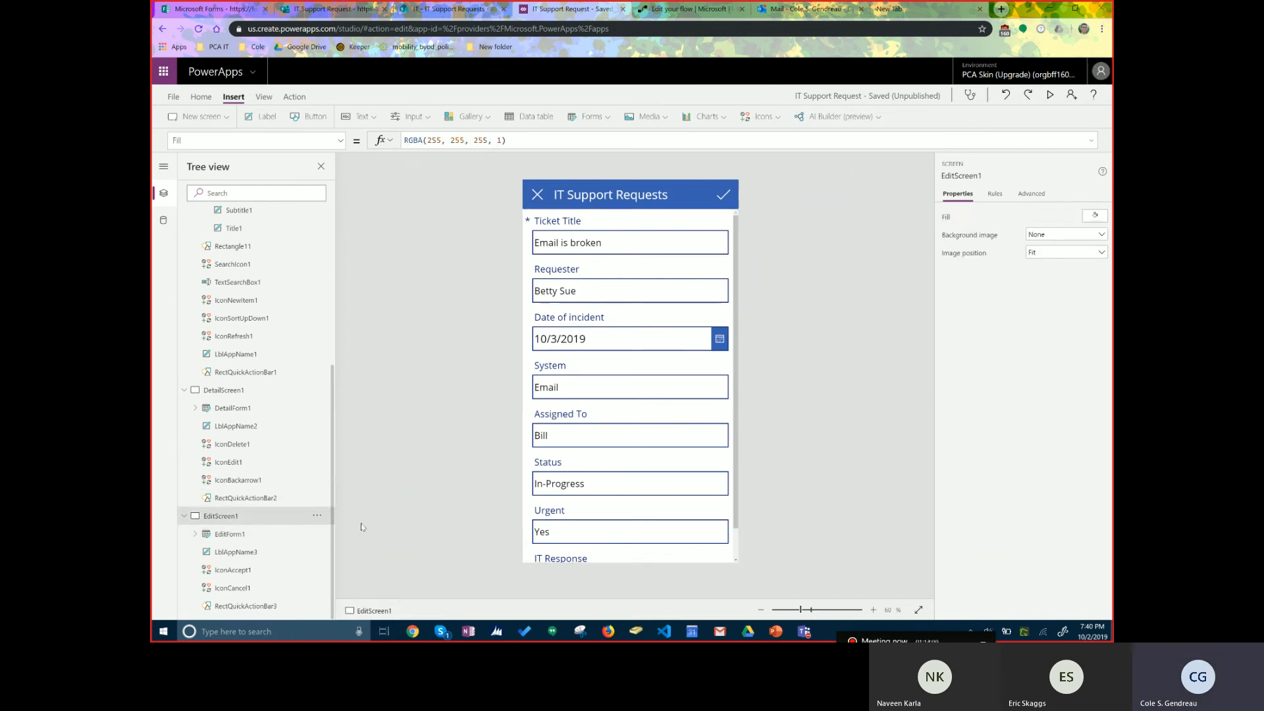
left_click(258, 533)
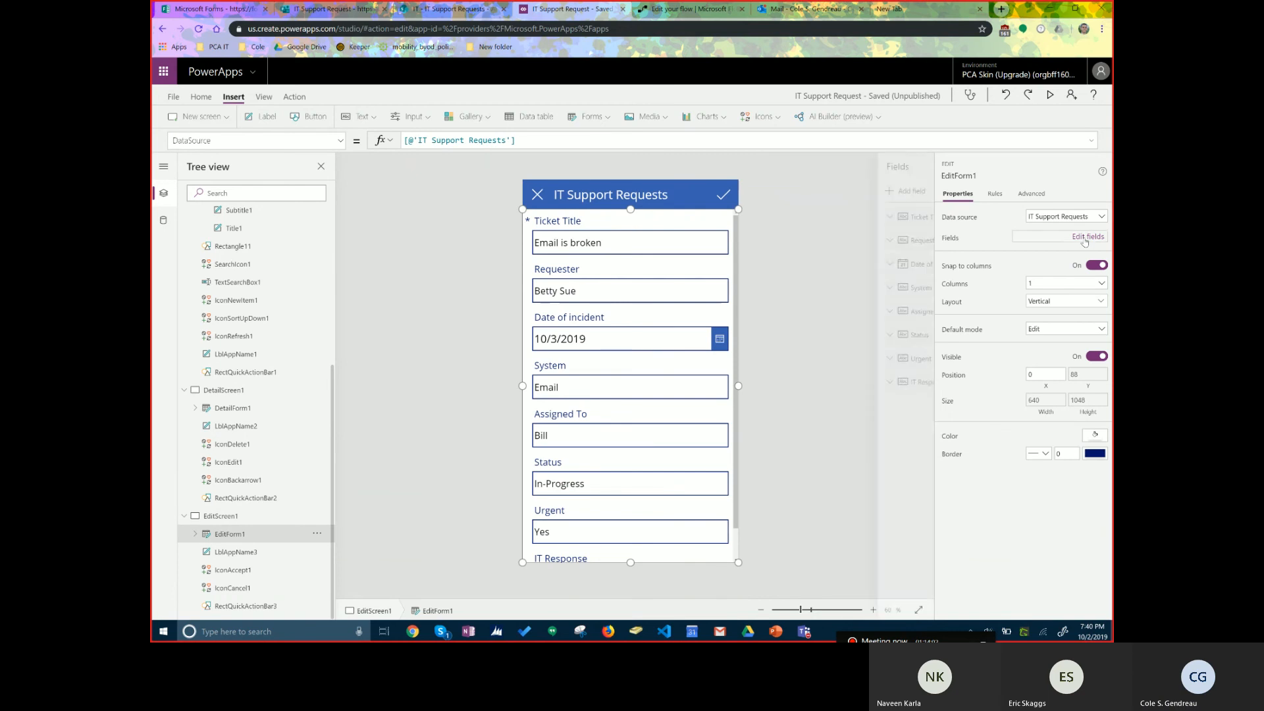
- Remove the Assigned To, Urgent and System fields from EditForm1
left_click(1088, 237)
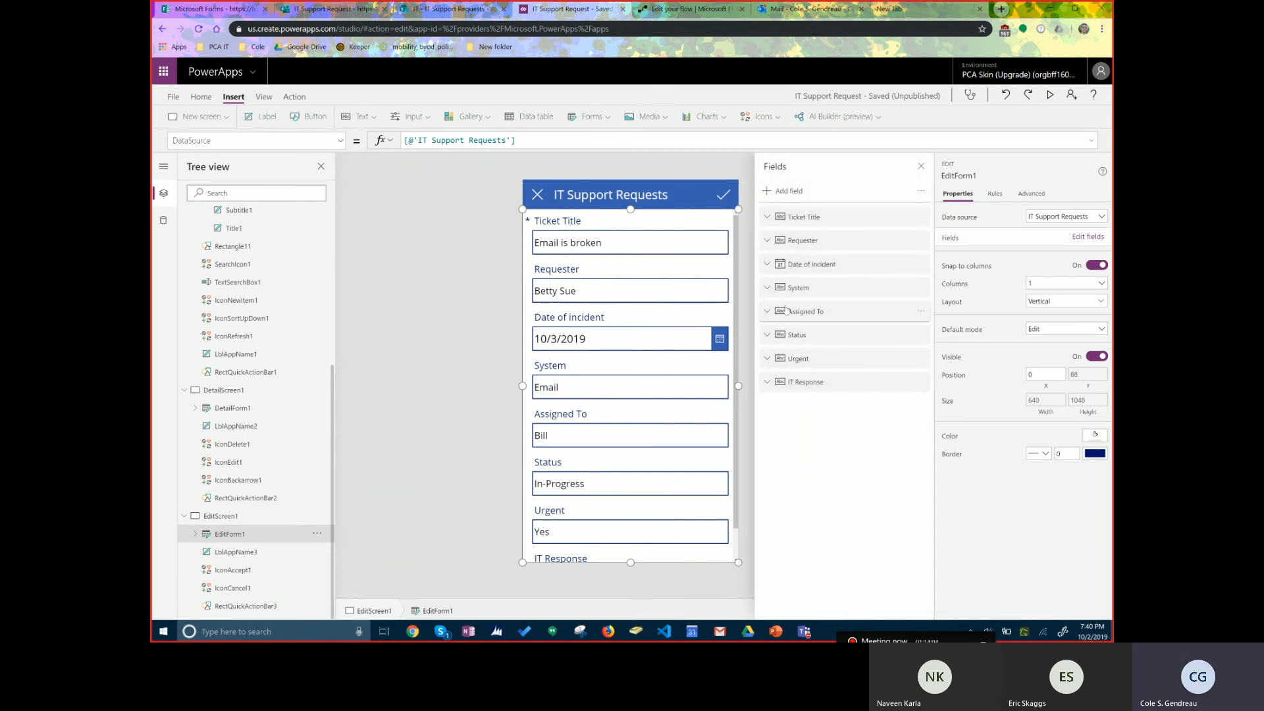
left_click(922, 312)
left_click(945, 384)
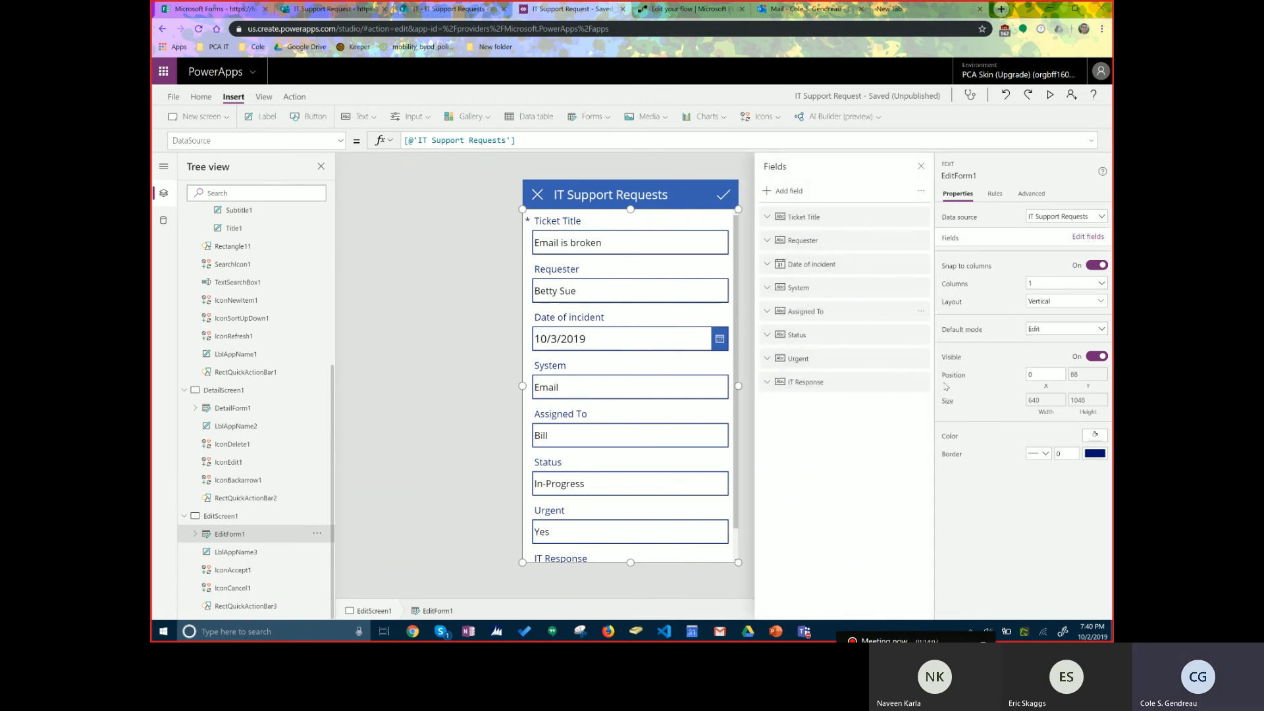
left_click(924, 336)
left_click(939, 410)
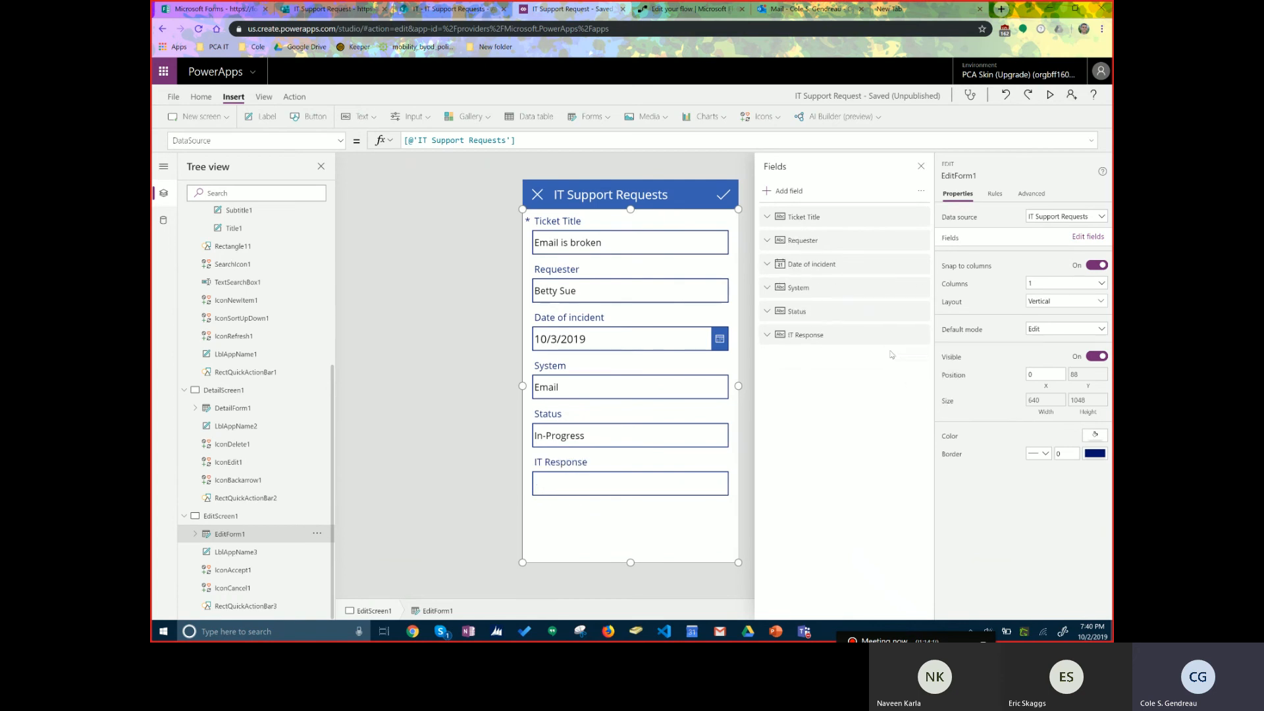
left_click(921, 288)
left_click(935, 361)
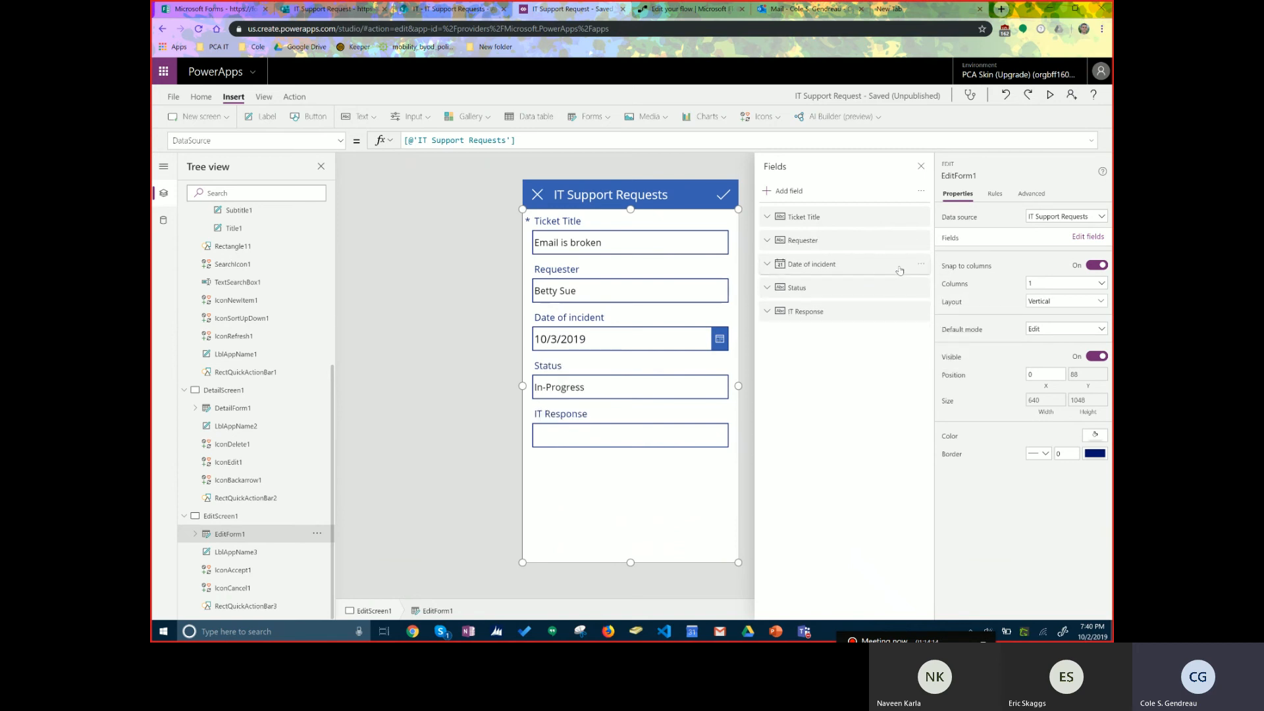
- Remove Date of incident, Requester and Ticket Title, leaving only Status and IT Response
left_click(920, 264)
left_click(935, 339)
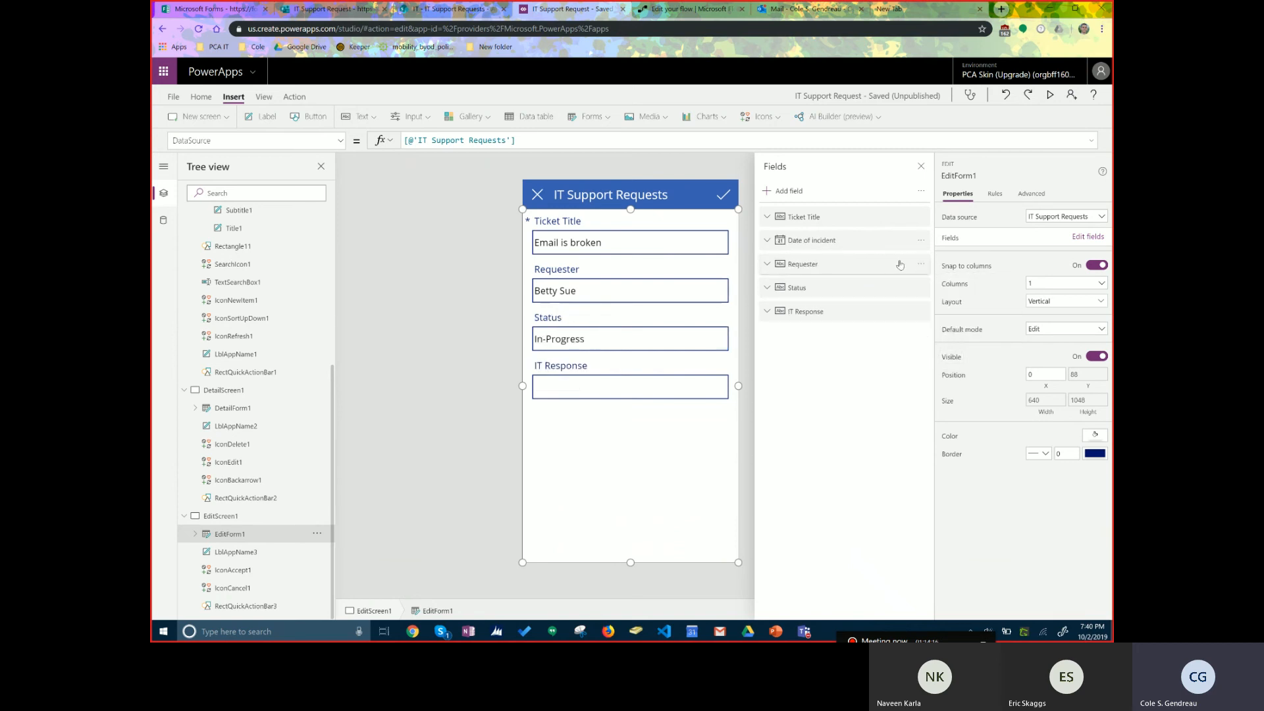
left_click(921, 241)
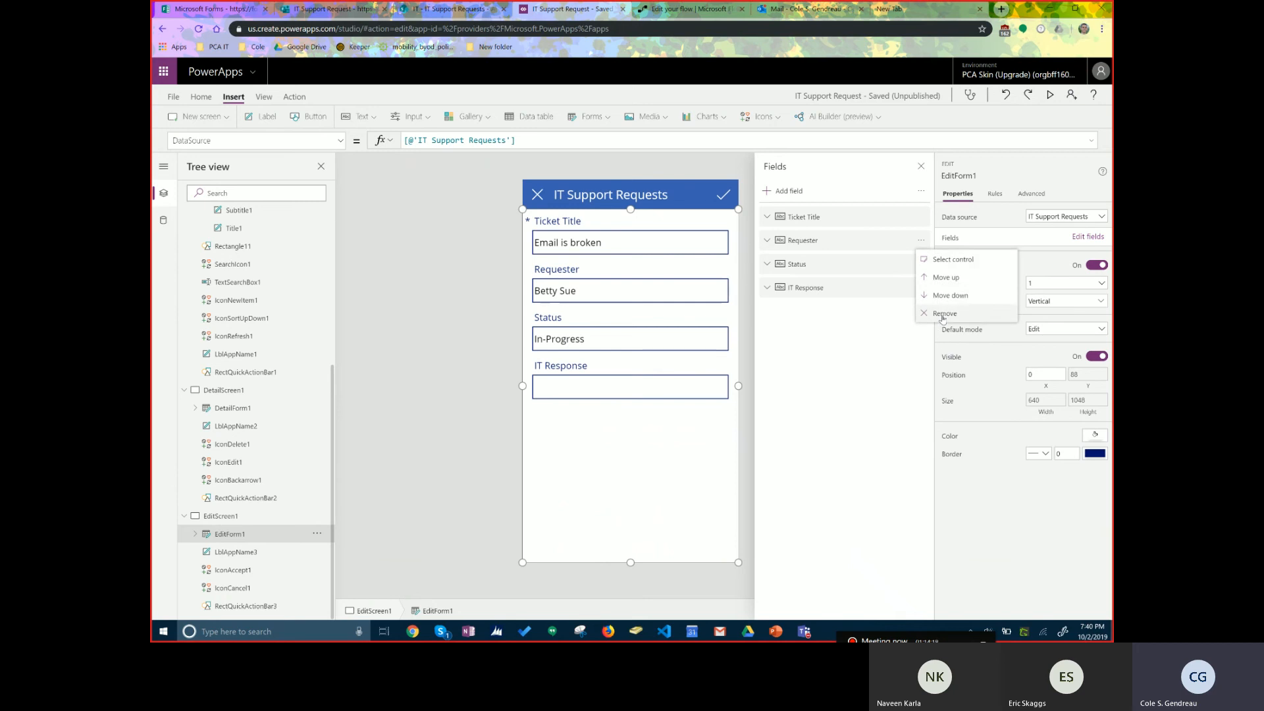
left_click(935, 314)
left_click(921, 217)
left_click(940, 272)
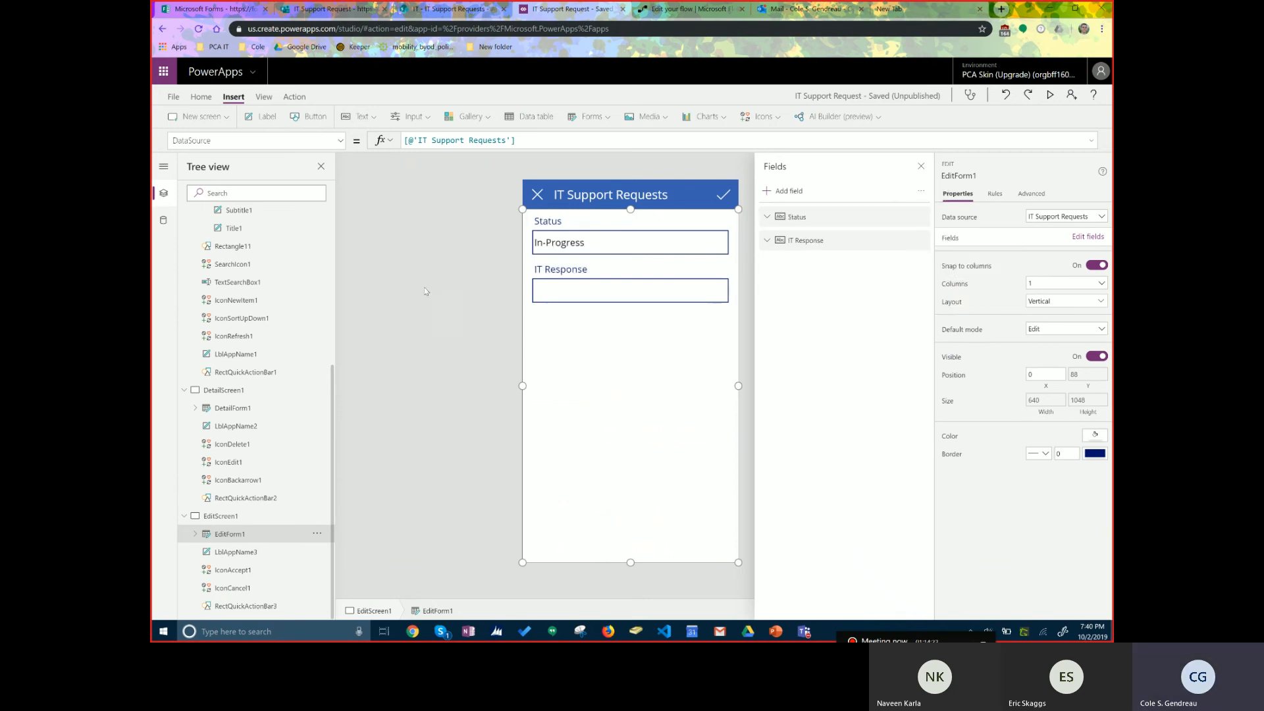
left_click(430, 240)
- Inspect the Status text input's Advanced formula properties
left_click(637, 248)
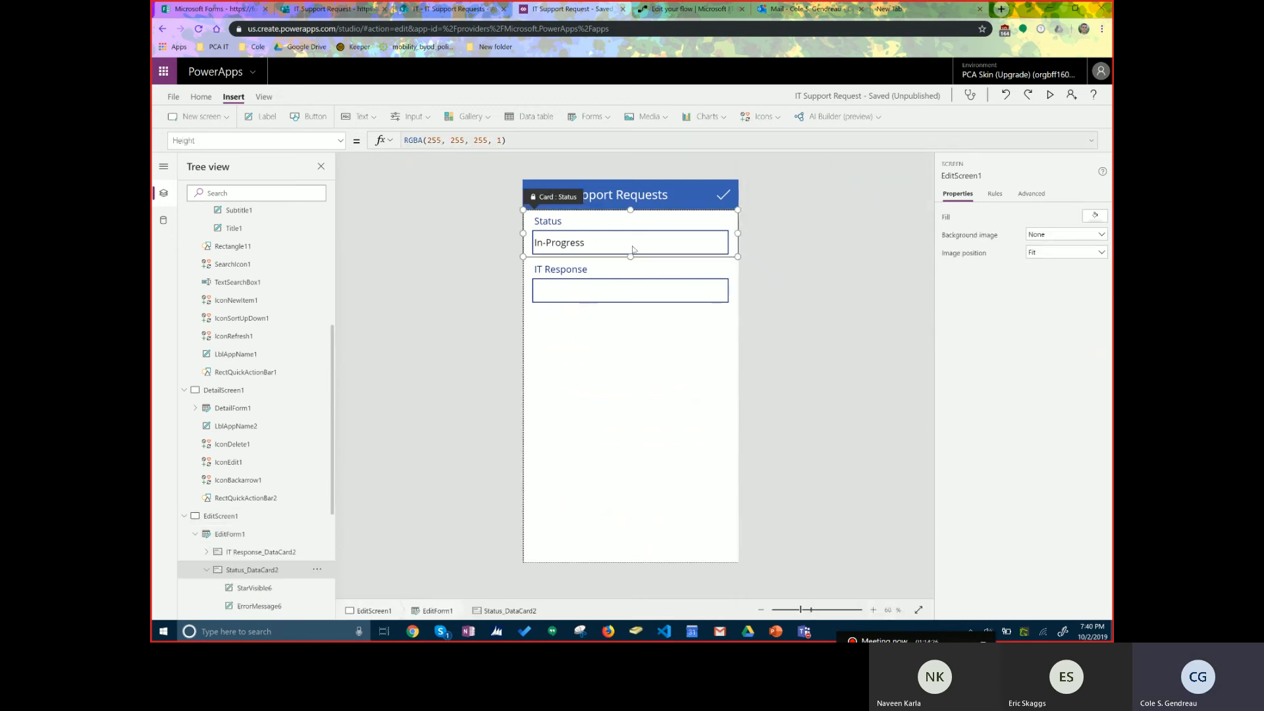
left_click(630, 249)
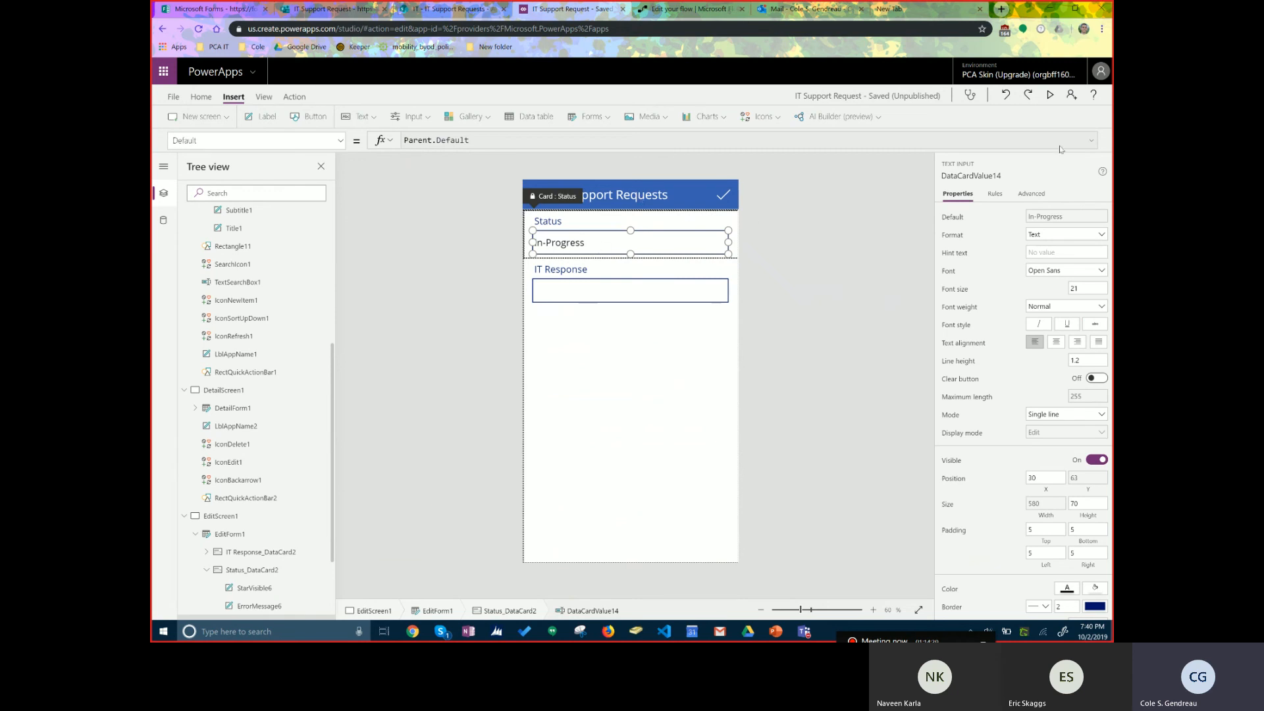
left_click(1034, 195)
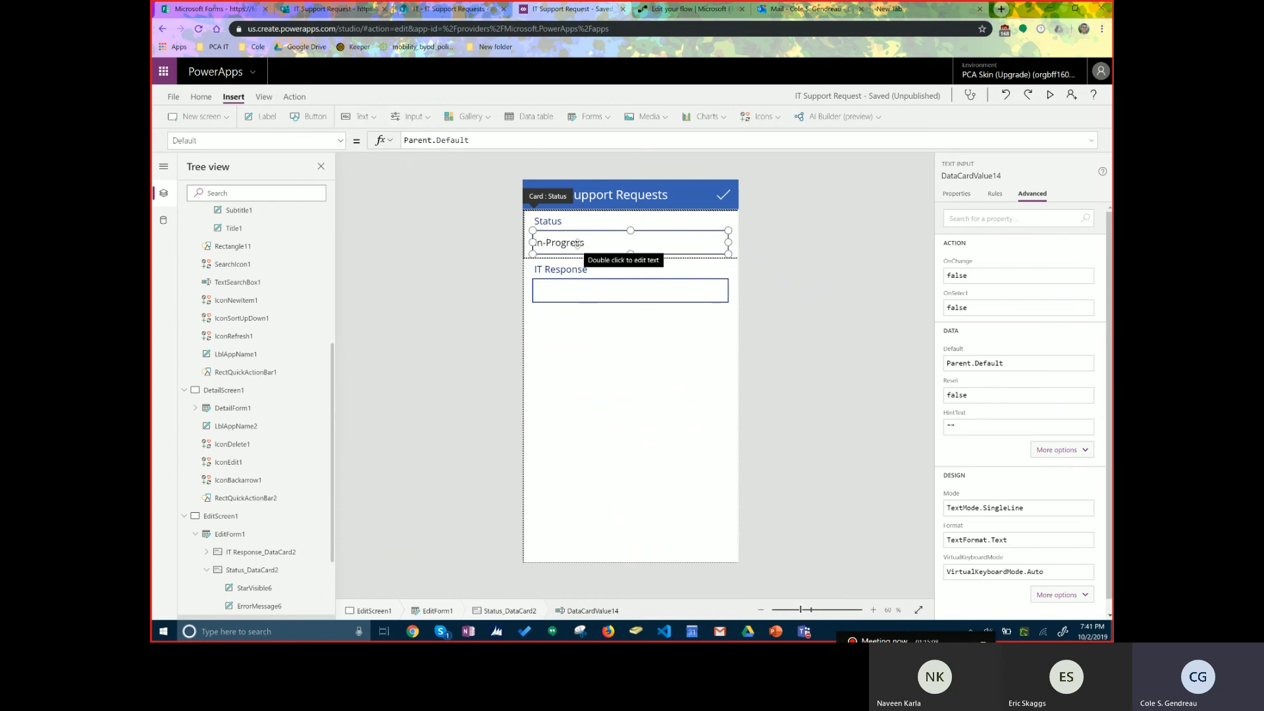
- Browse the ribbon groups and the Insert > Input control list without inserting anything
left_click(262, 99)
left_click(293, 98)
left_click(228, 99)
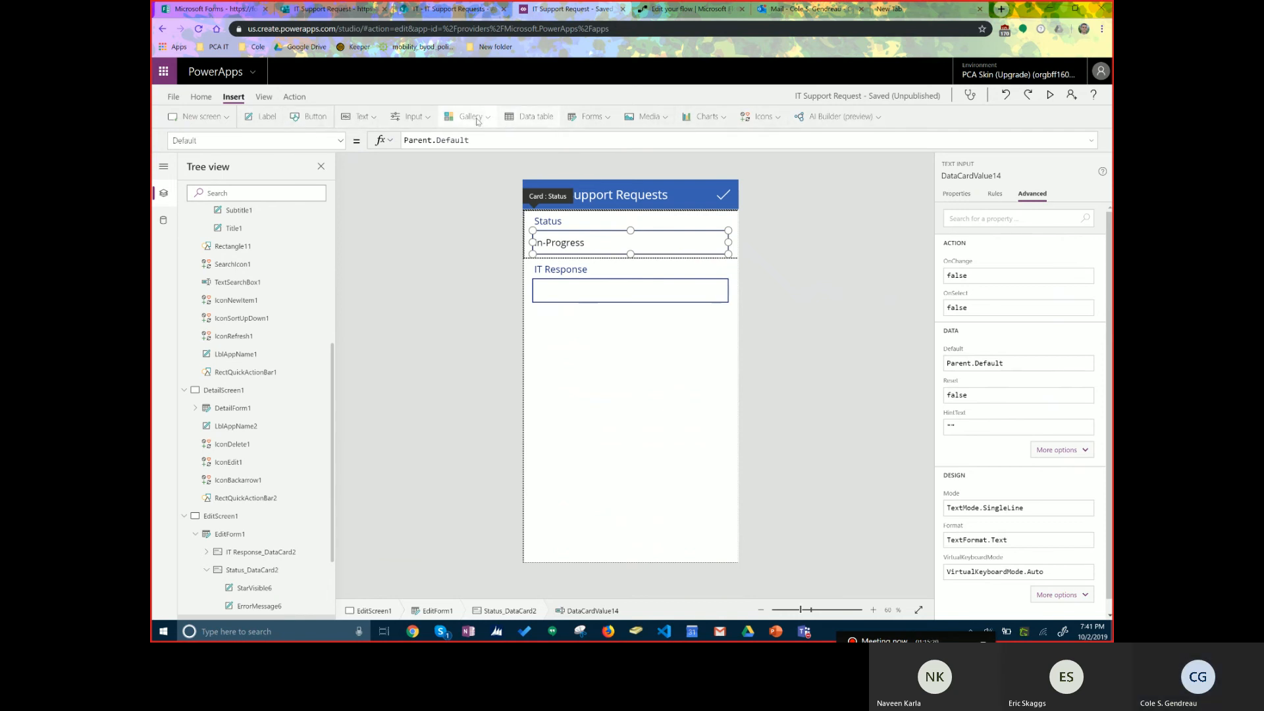
left_click(411, 117)
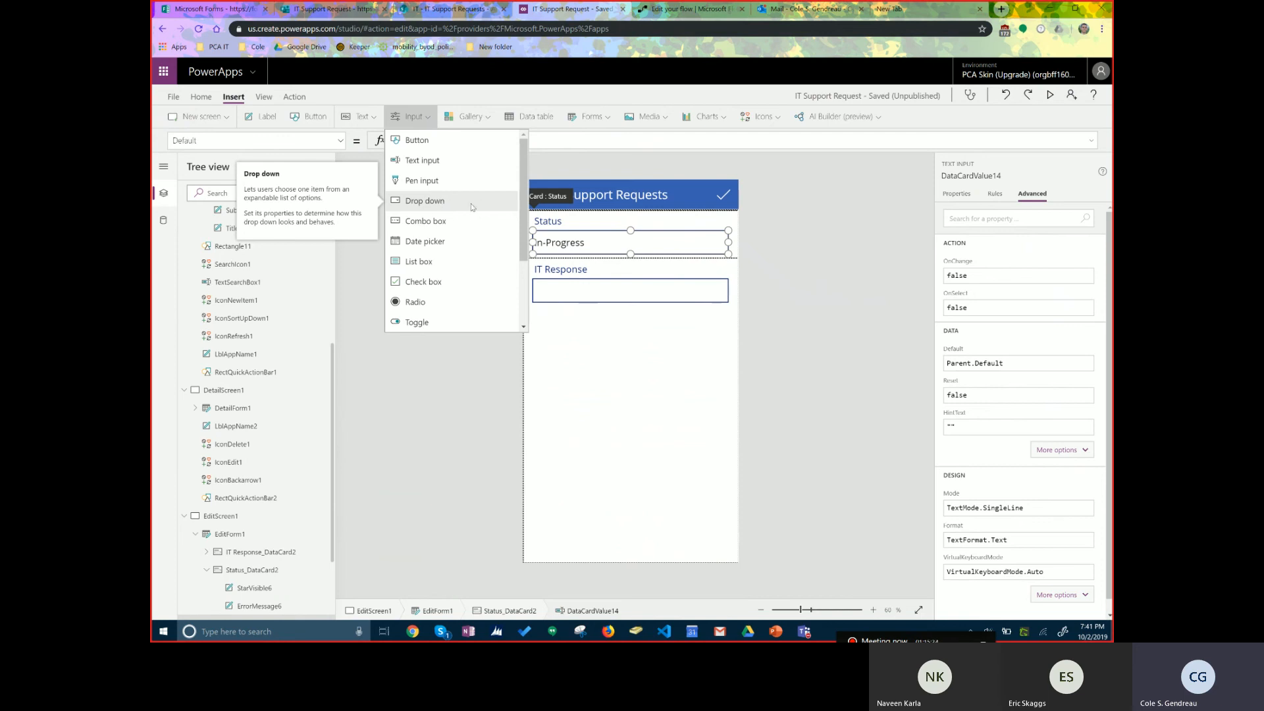
left_click(819, 277)
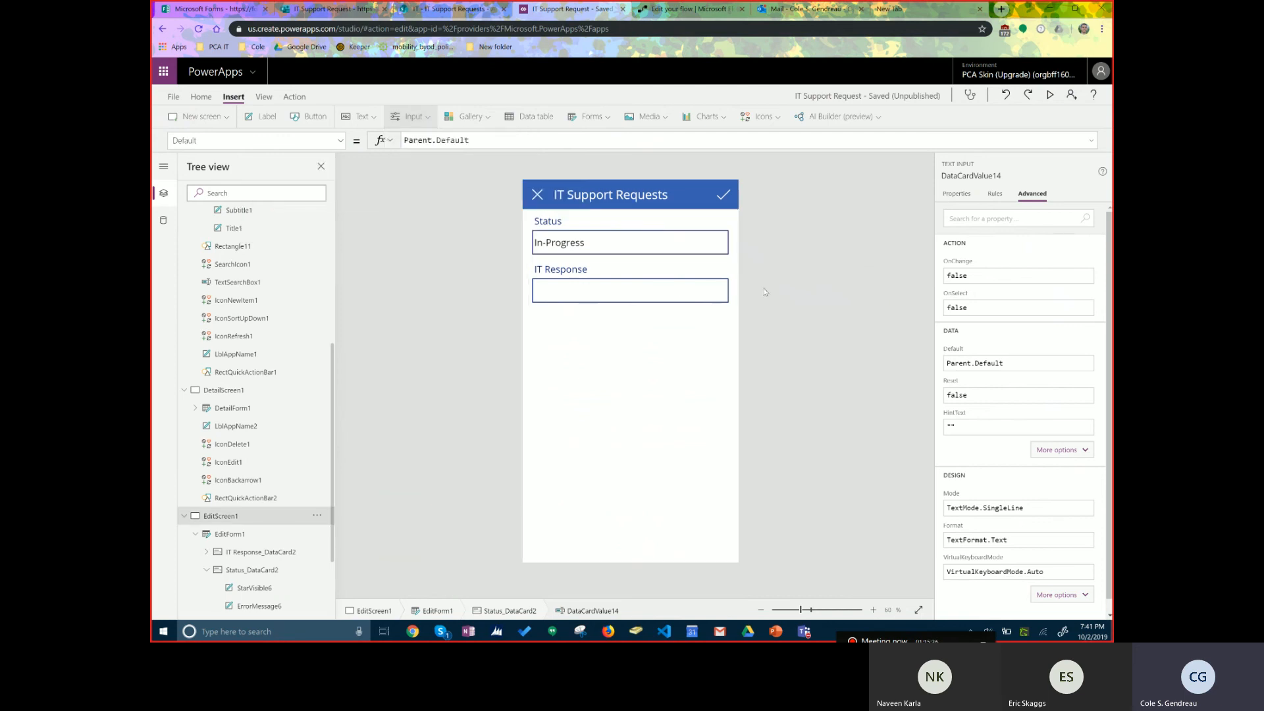
- Save the IT Support Request app, publish this version, and go back to the editor
left_click(173, 97)
left_click(296, 260)
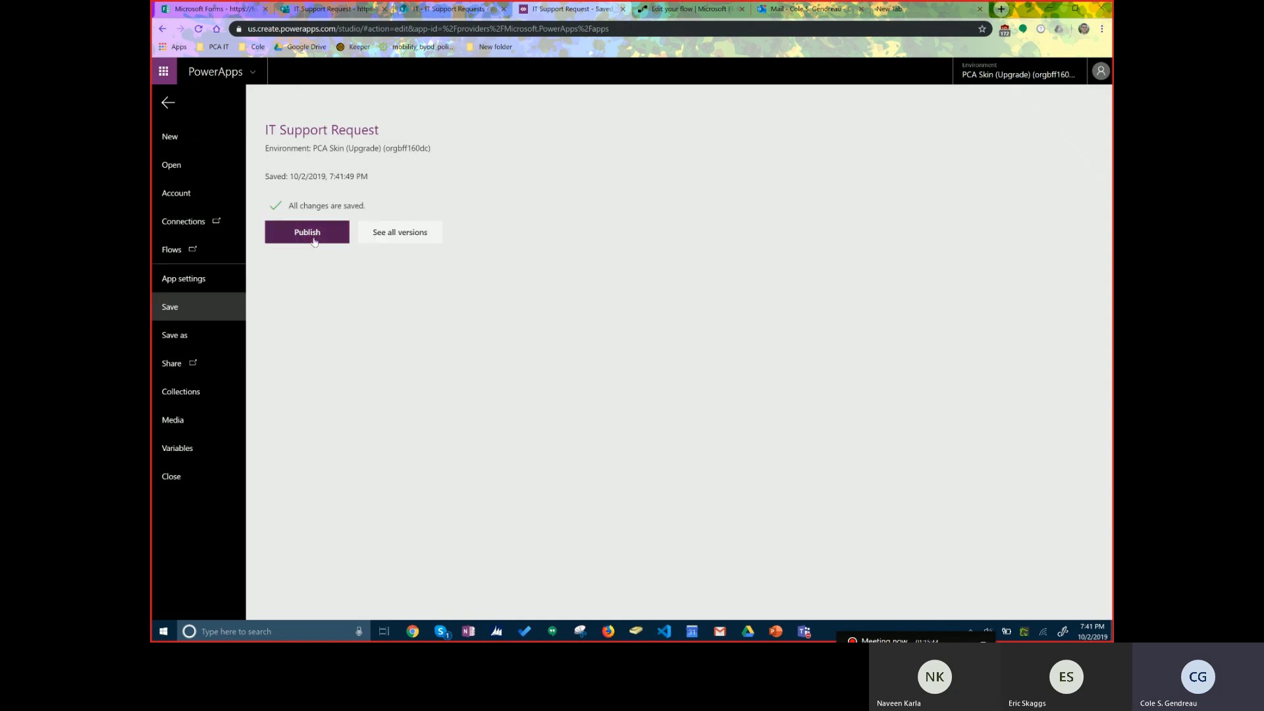
left_click(314, 241)
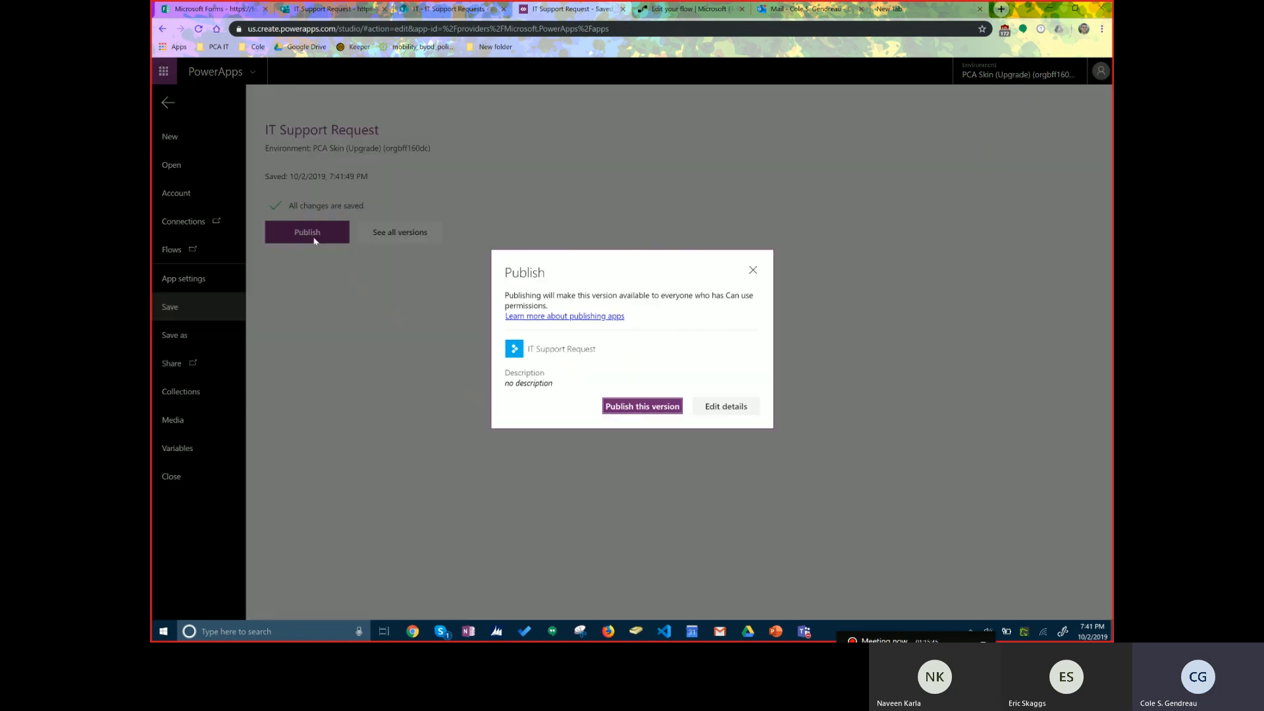
left_click(658, 413)
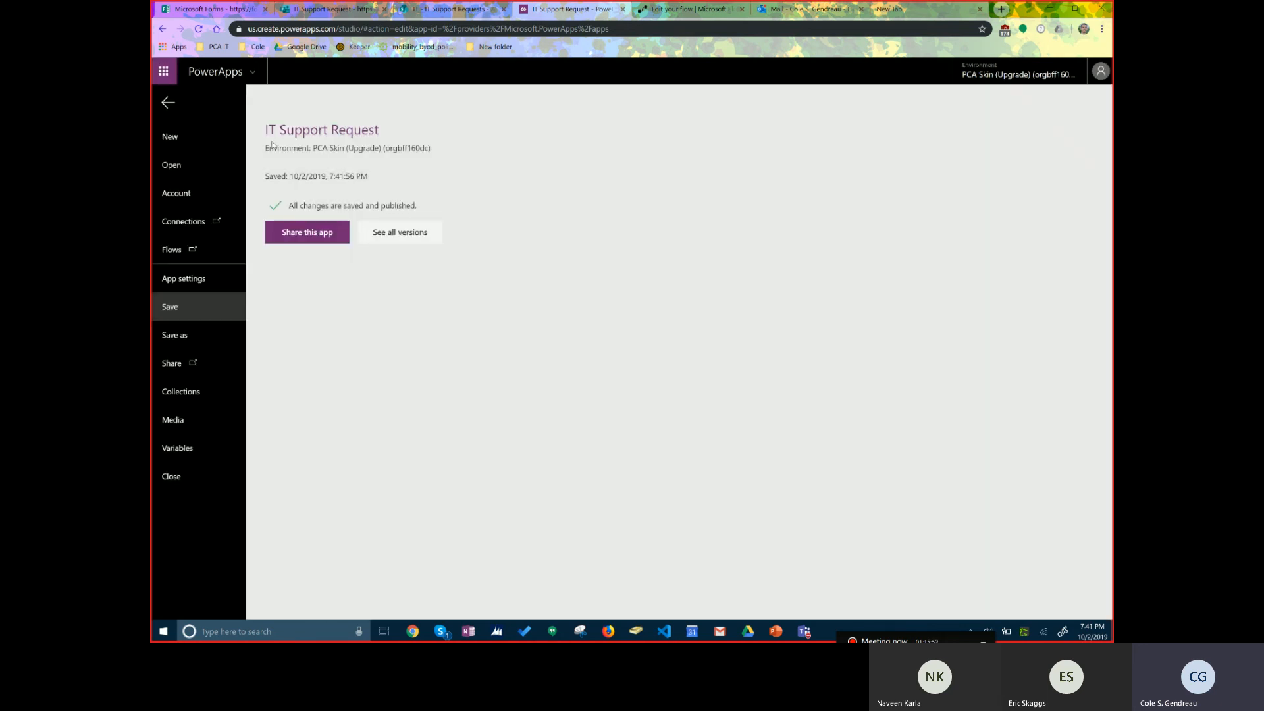
left_click(168, 102)
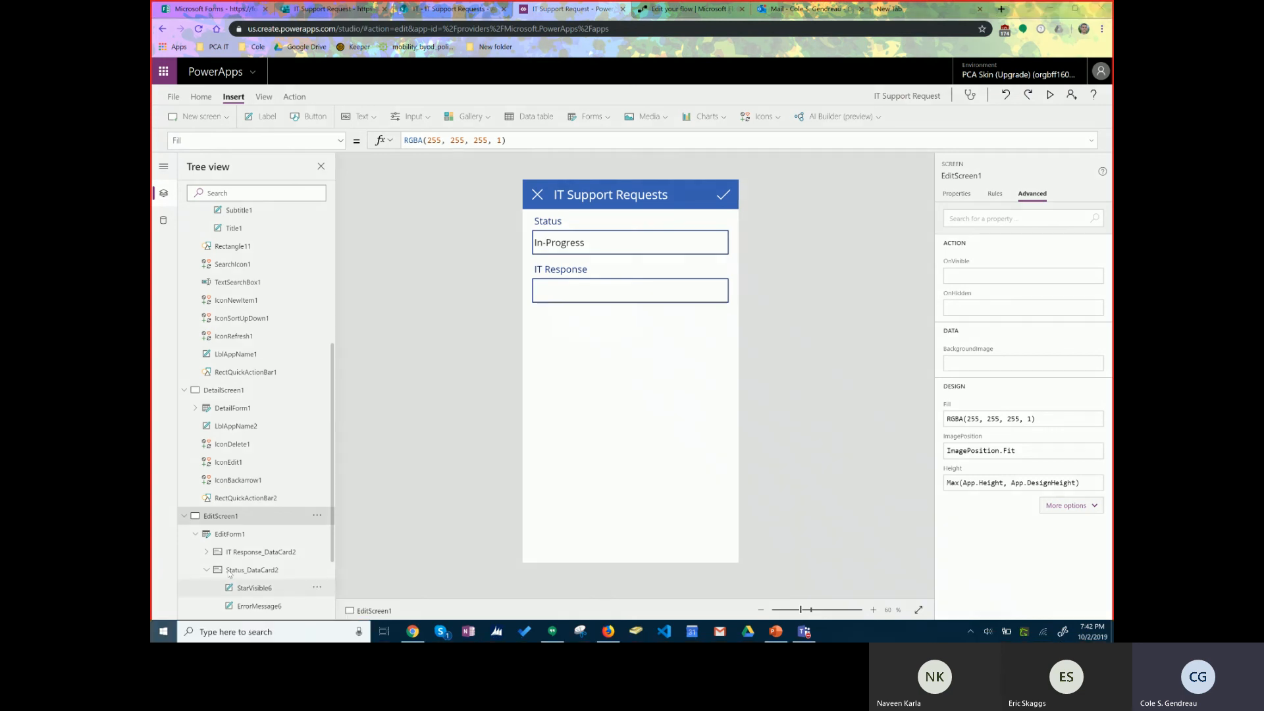
- Launch the PowerApps desktop app and resize and reposition its window beside the studio
left_click(163, 631)
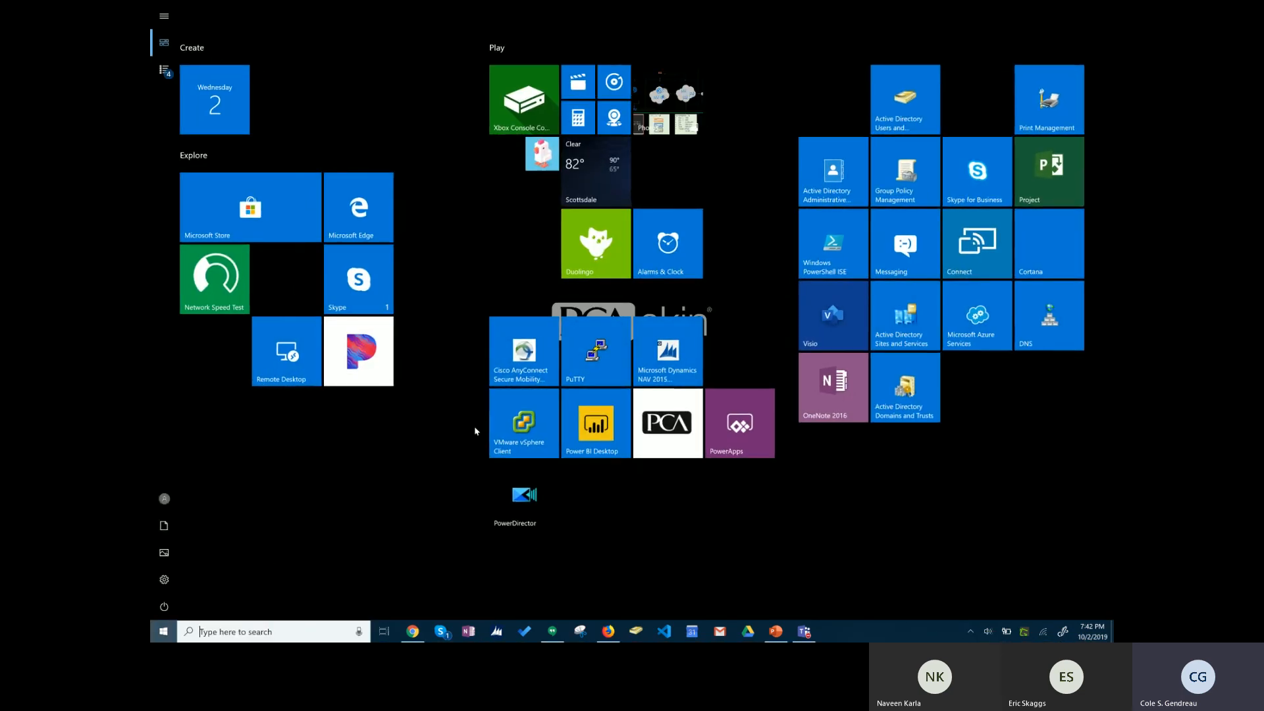
left_click(740, 424)
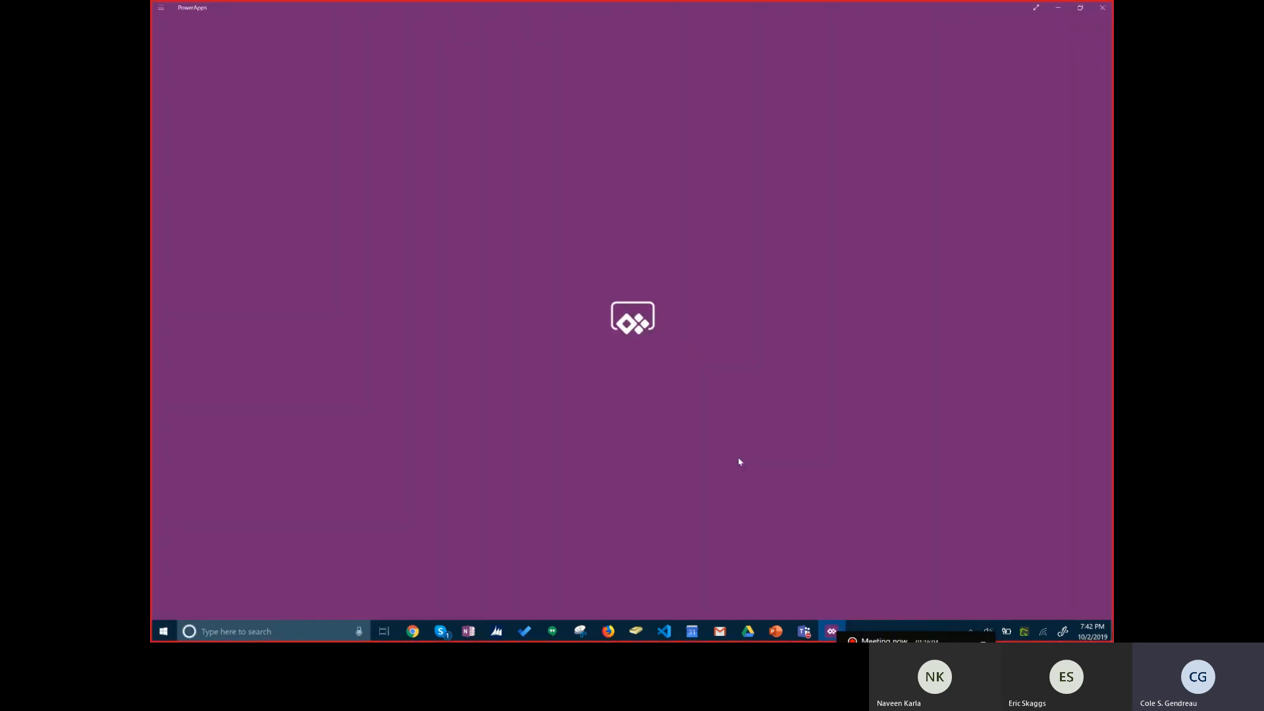
double_click(382, 9)
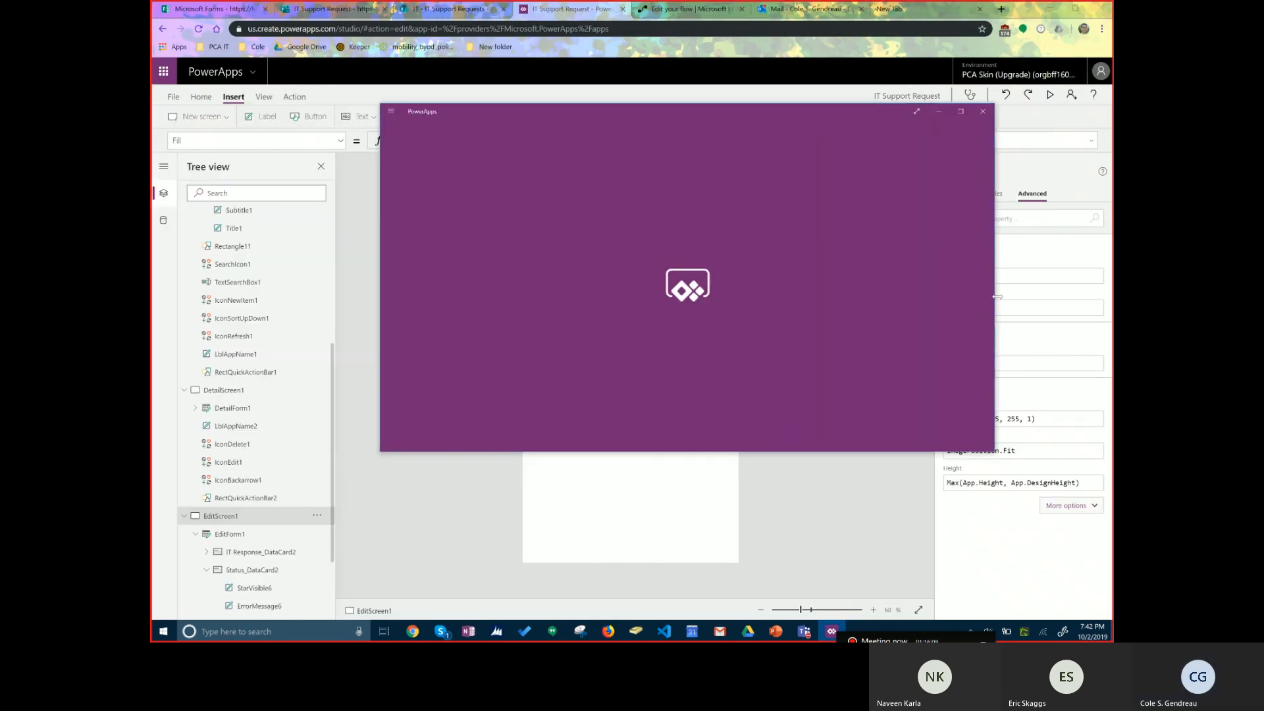
left_click_drag(994, 322, 733, 318)
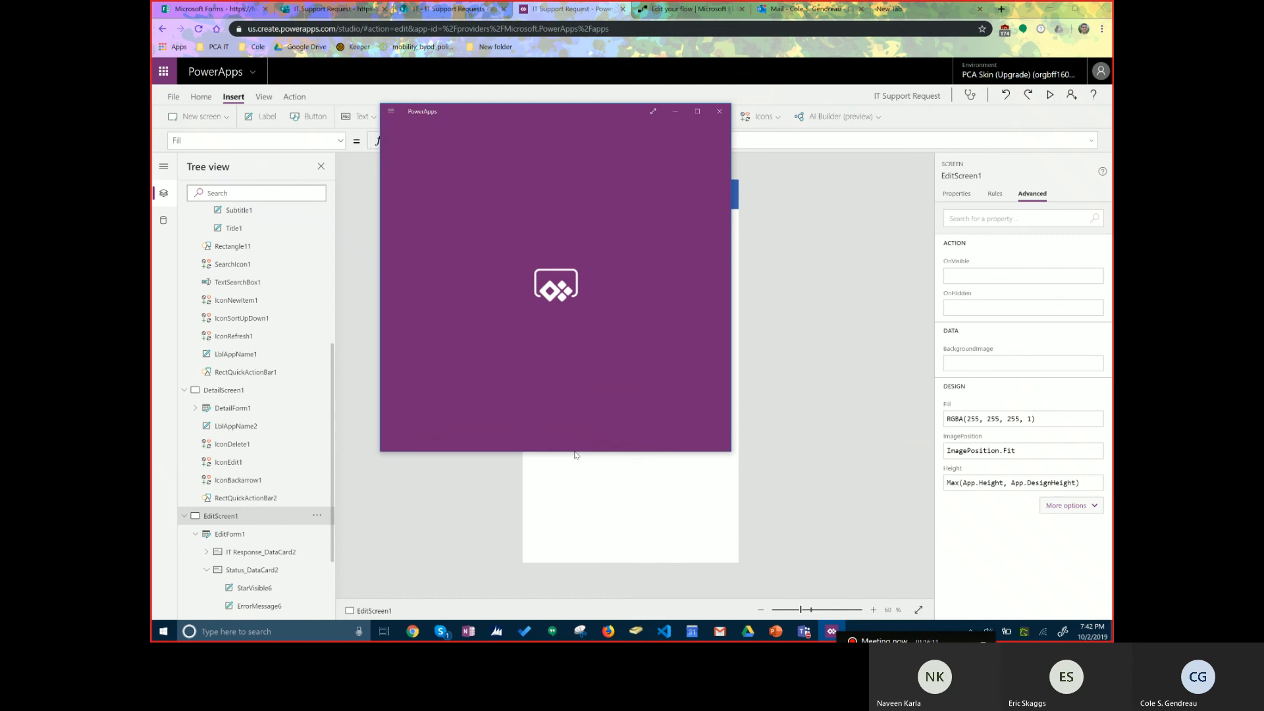
left_click_drag(572, 452, 538, 619)
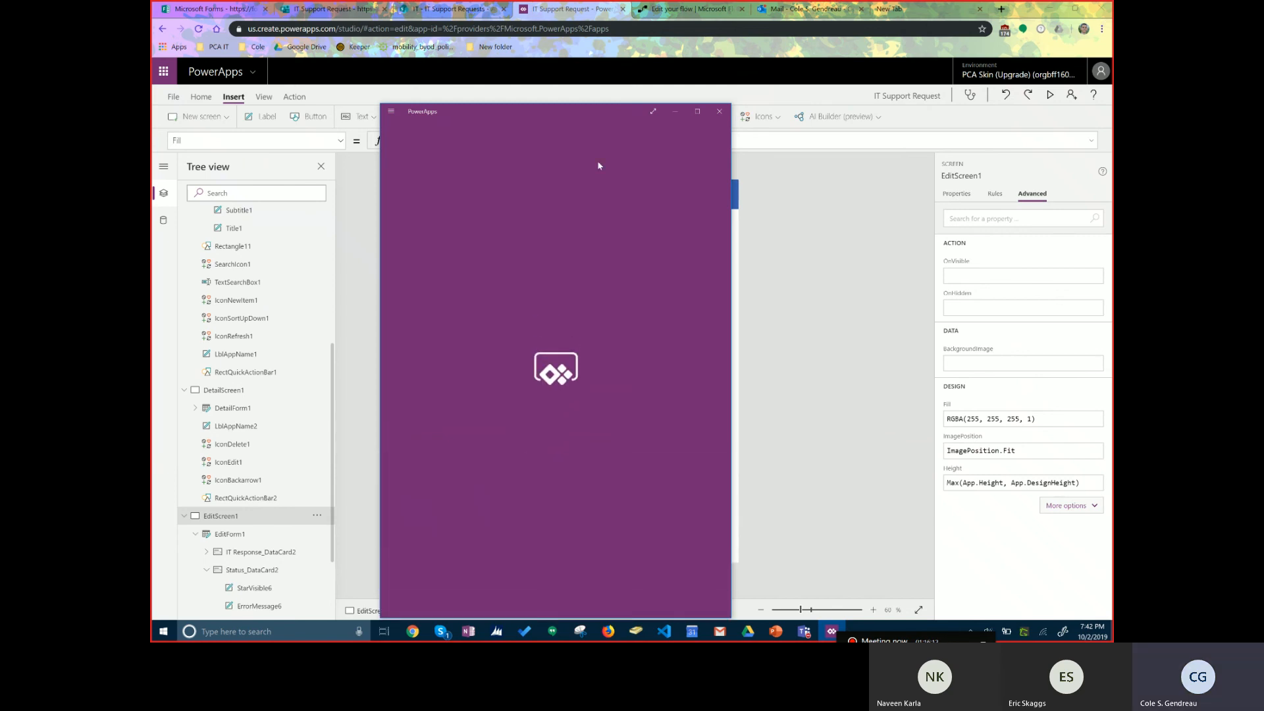
left_click_drag(578, 111, 738, 18)
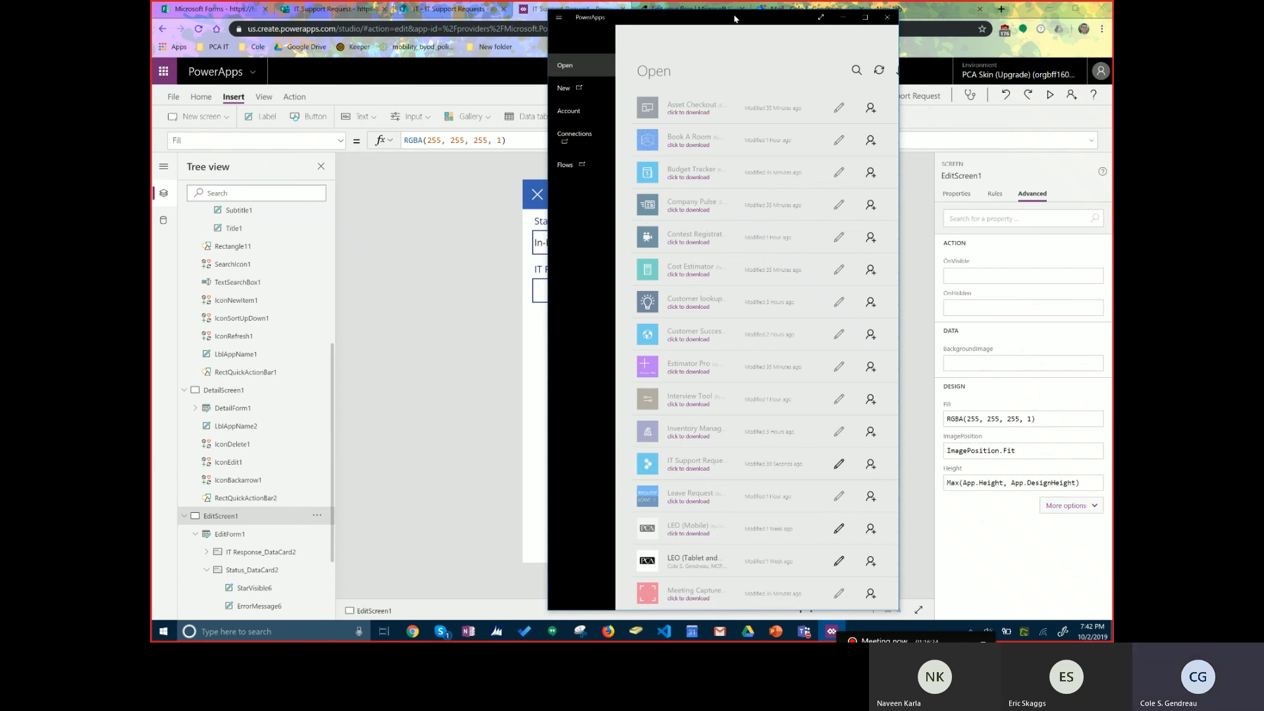
- Confirm the studio shows the app saved and published, then run IT Support Request
scroll(758, 334, "down", 3)
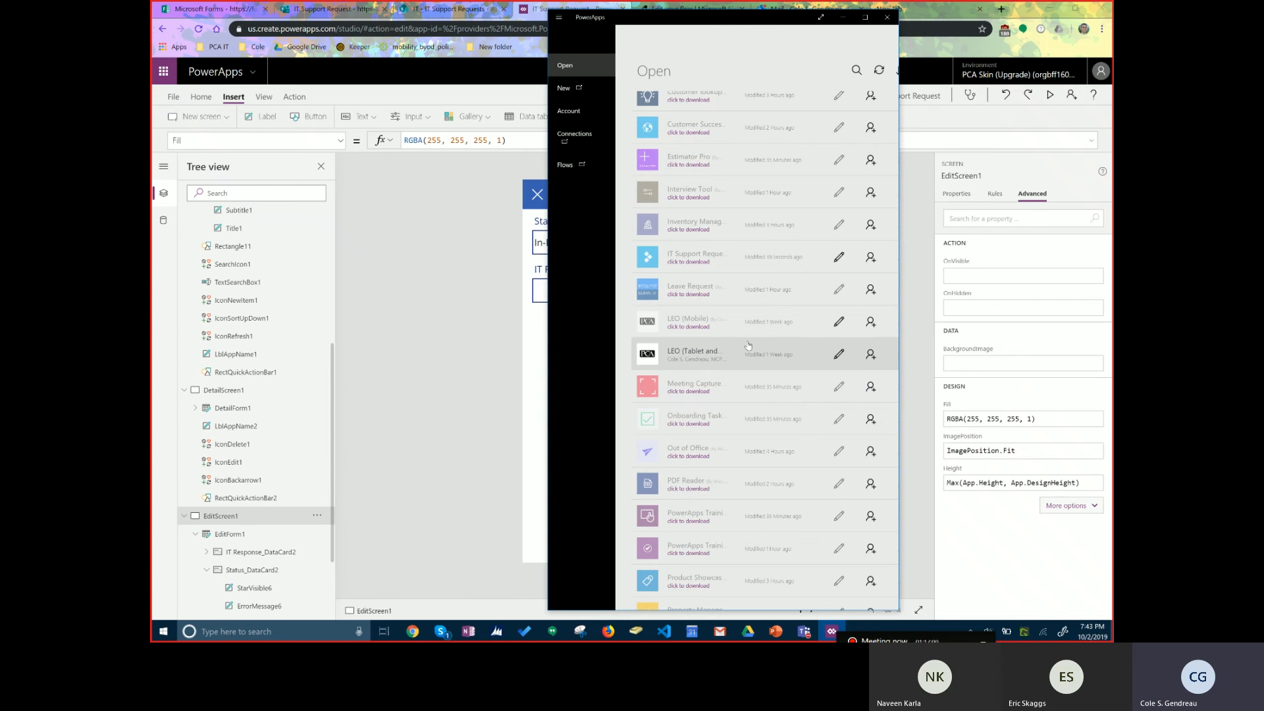
scroll(693, 492, "down", 3)
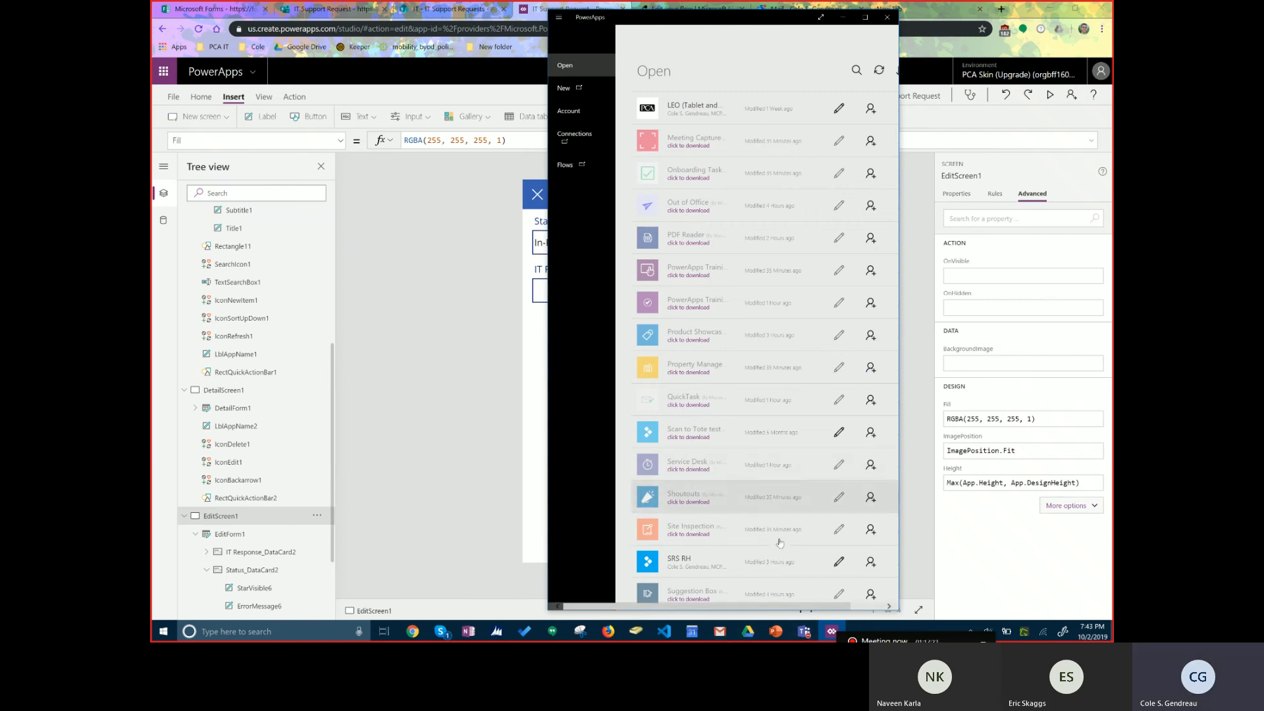
scroll(706, 569, "up", 5)
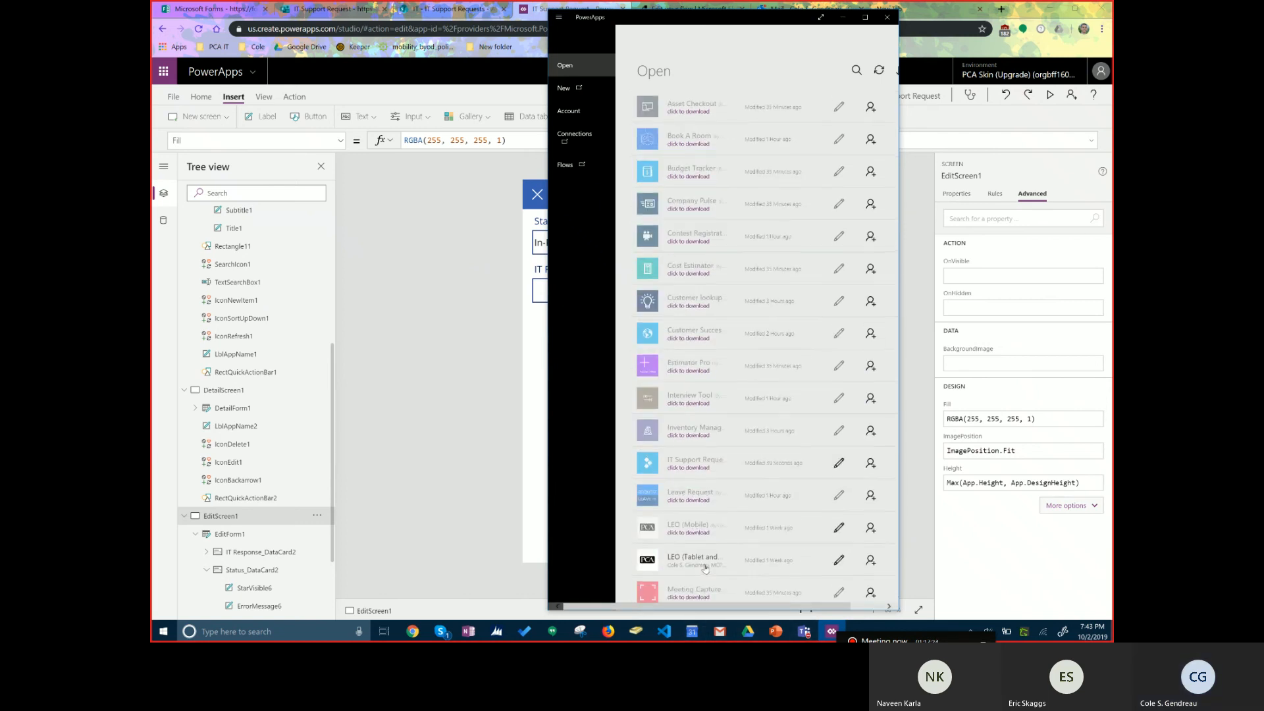
left_click(421, 205)
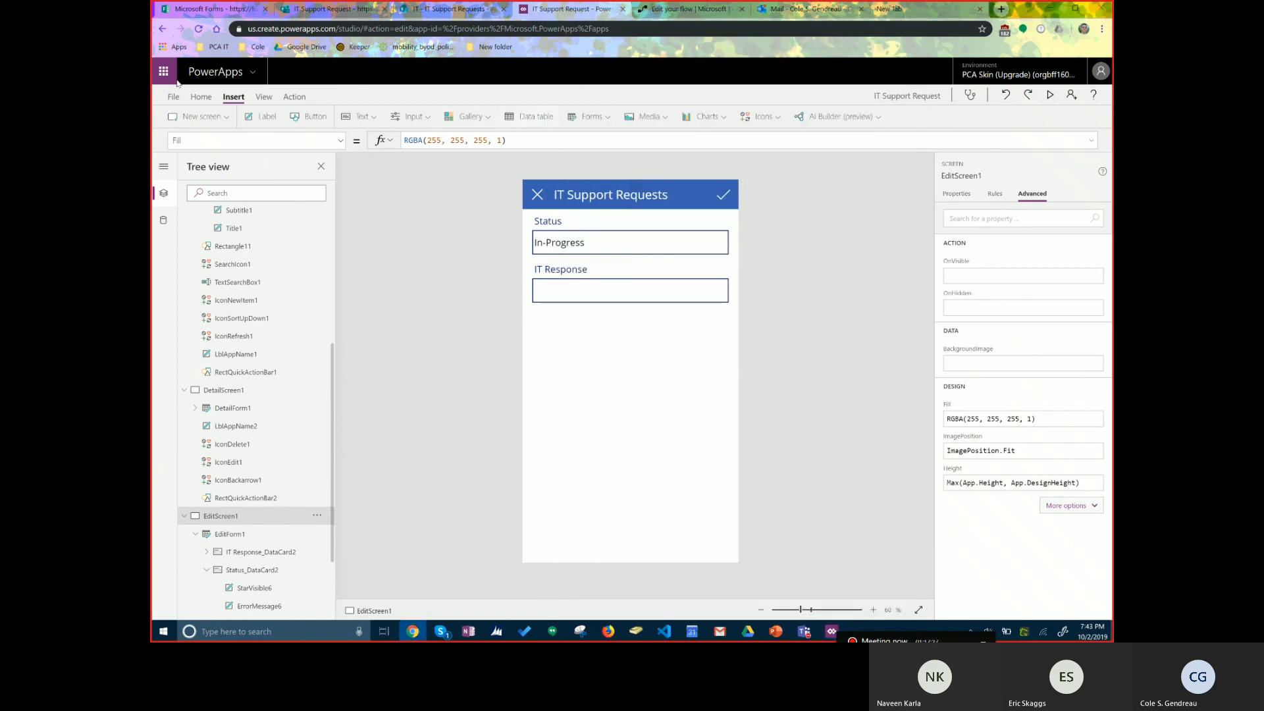
left_click(173, 97)
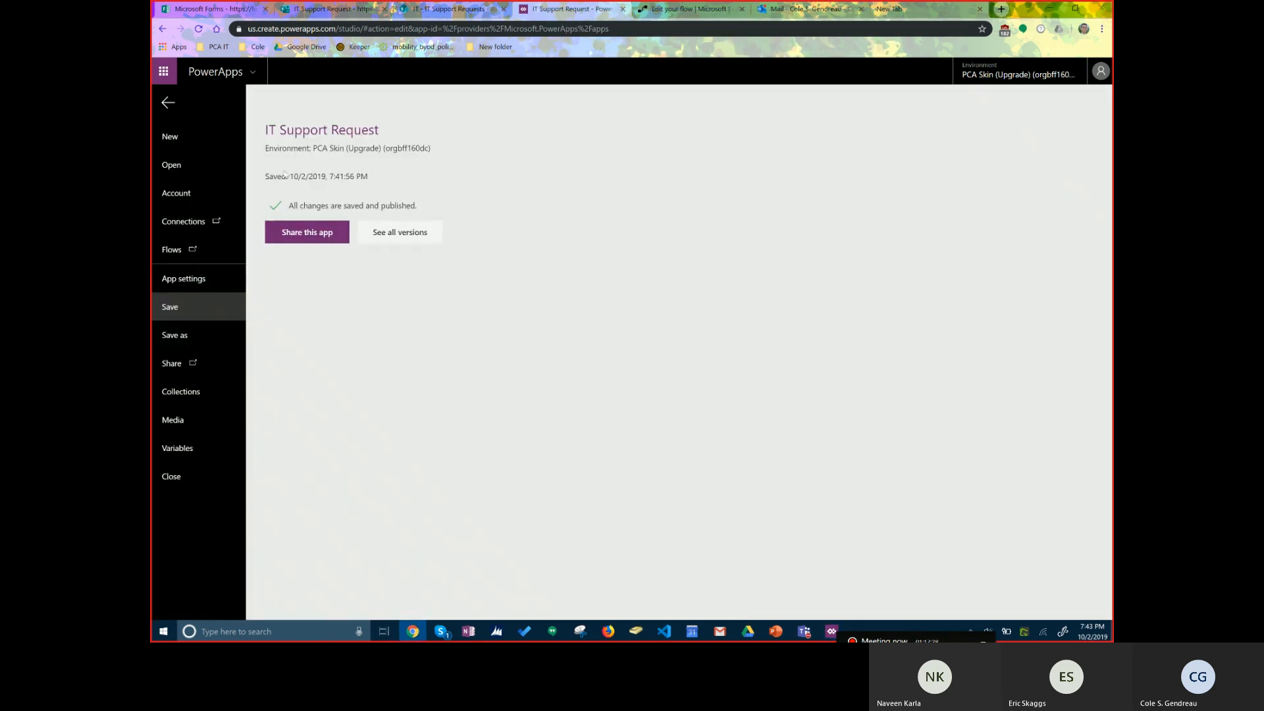
left_click(168, 104)
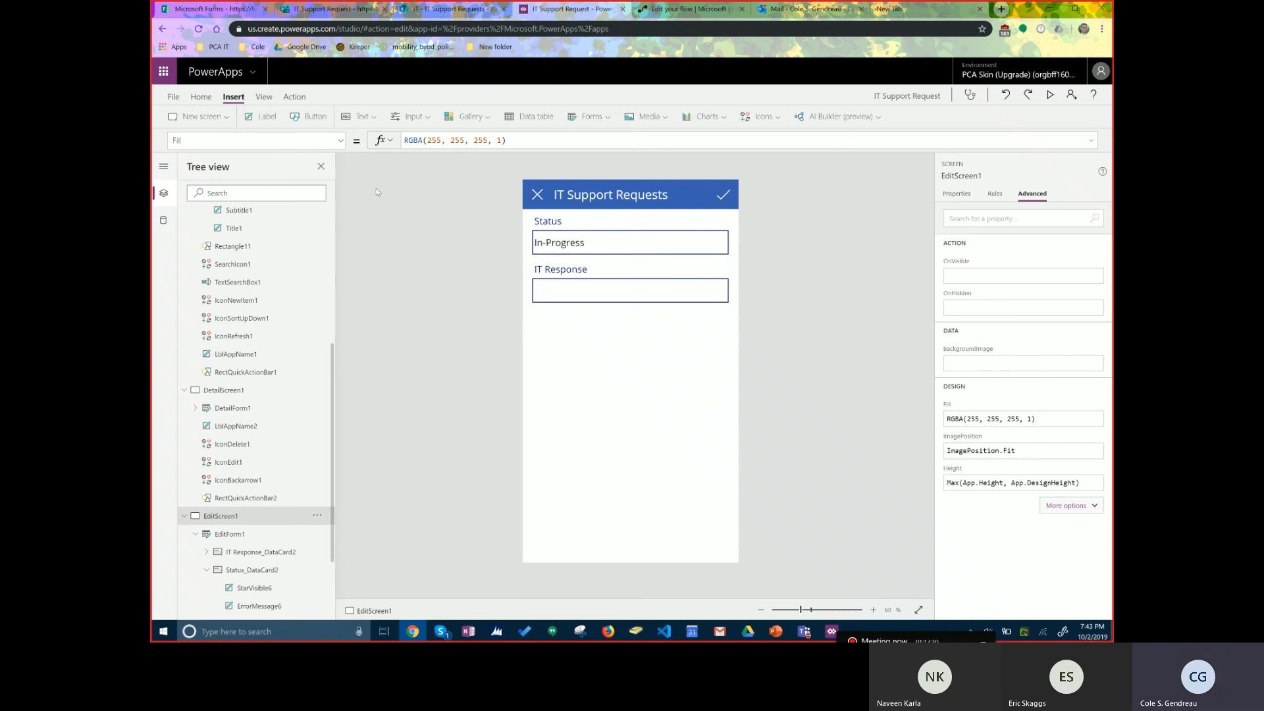
key("alt+Tab")
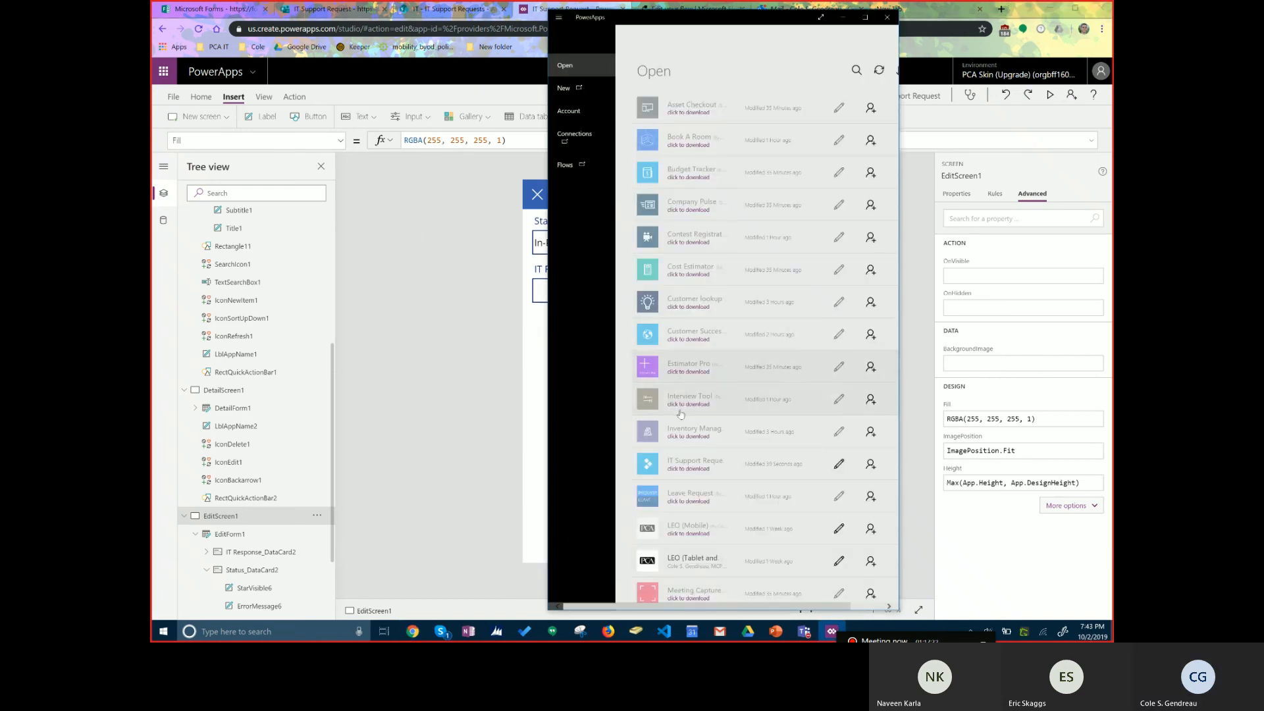
scroll(684, 396, "down", 5)
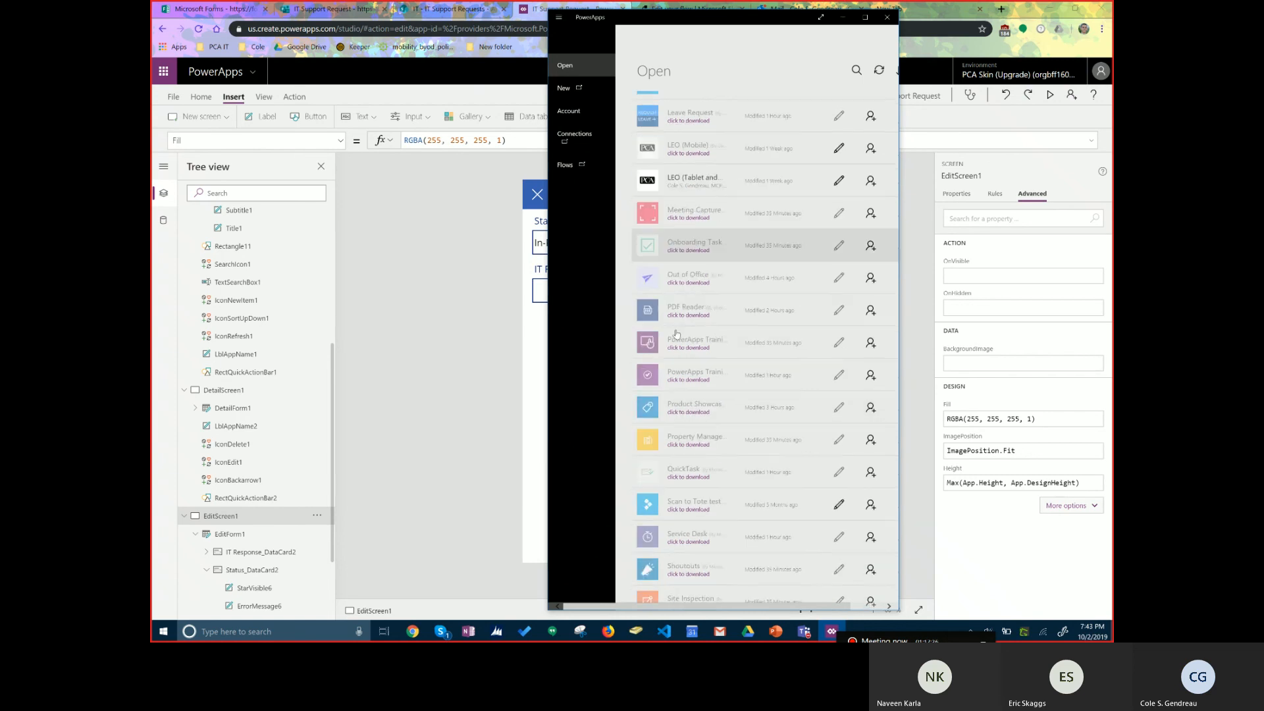
left_click(686, 159)
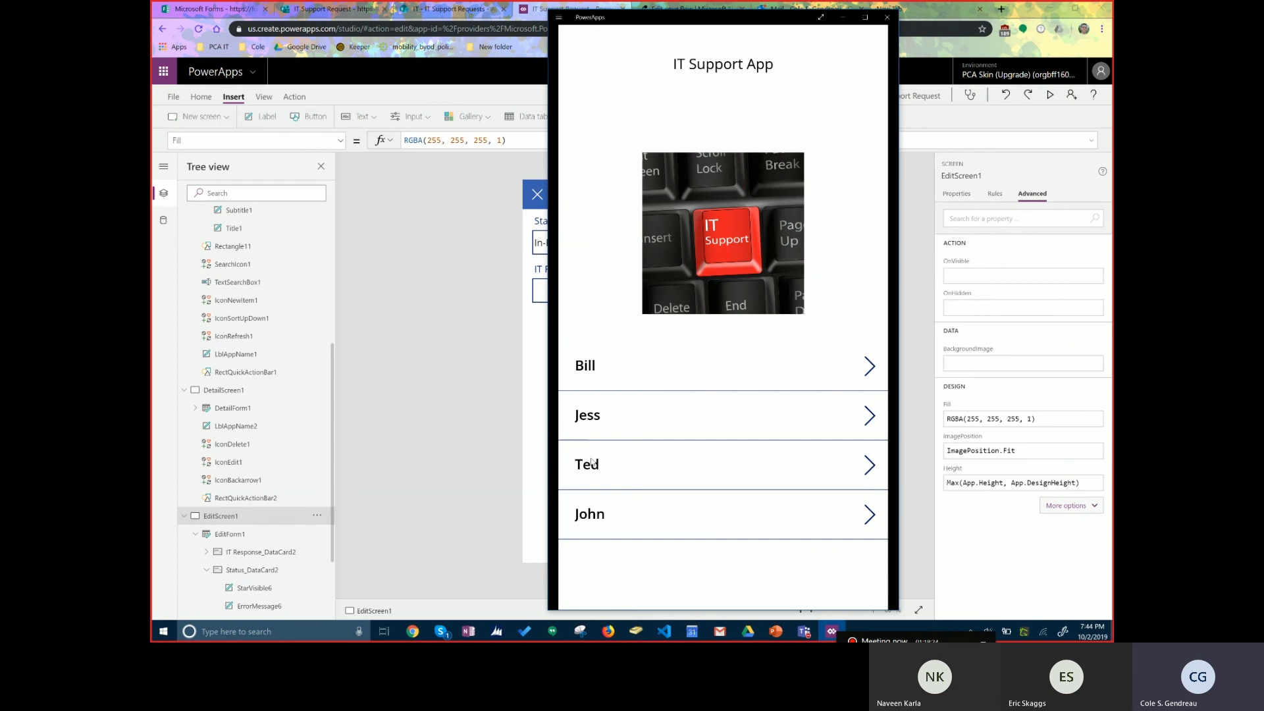
- Browse one requester's tickets, go back home, then open another requester's Printer ticket details
left_click_drag(722, 25, 702, 15)
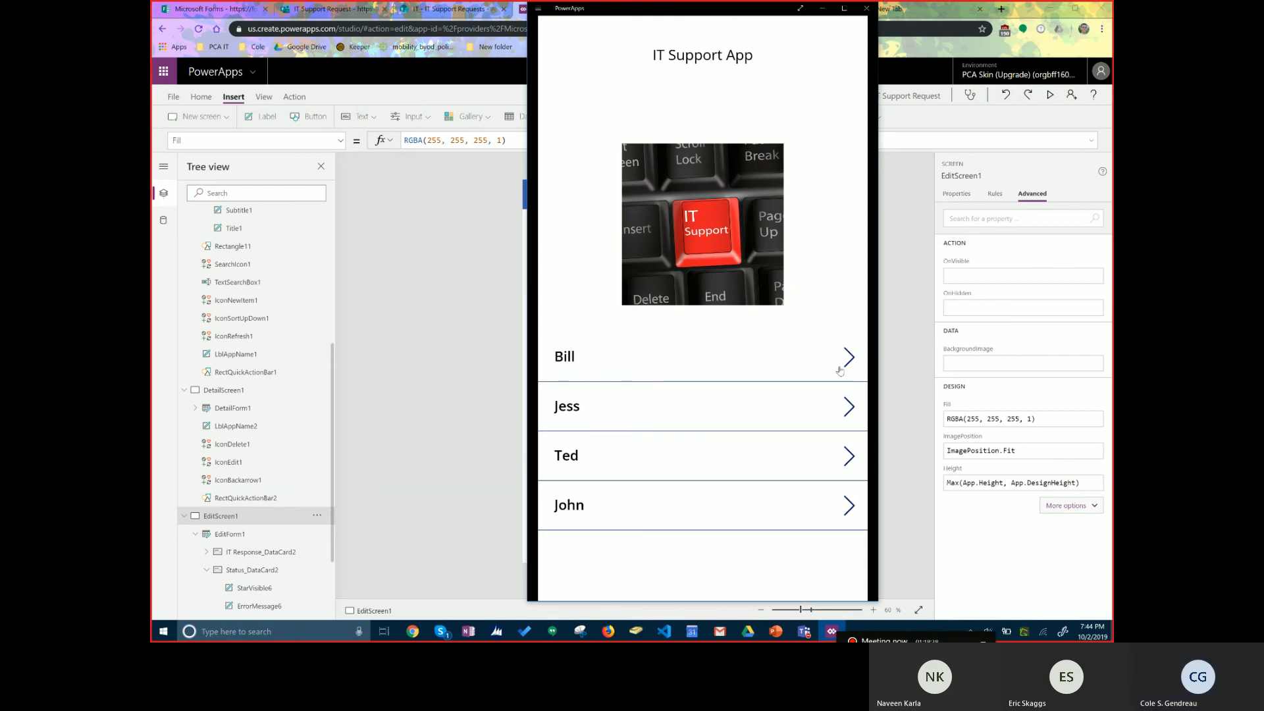
left_click(848, 363)
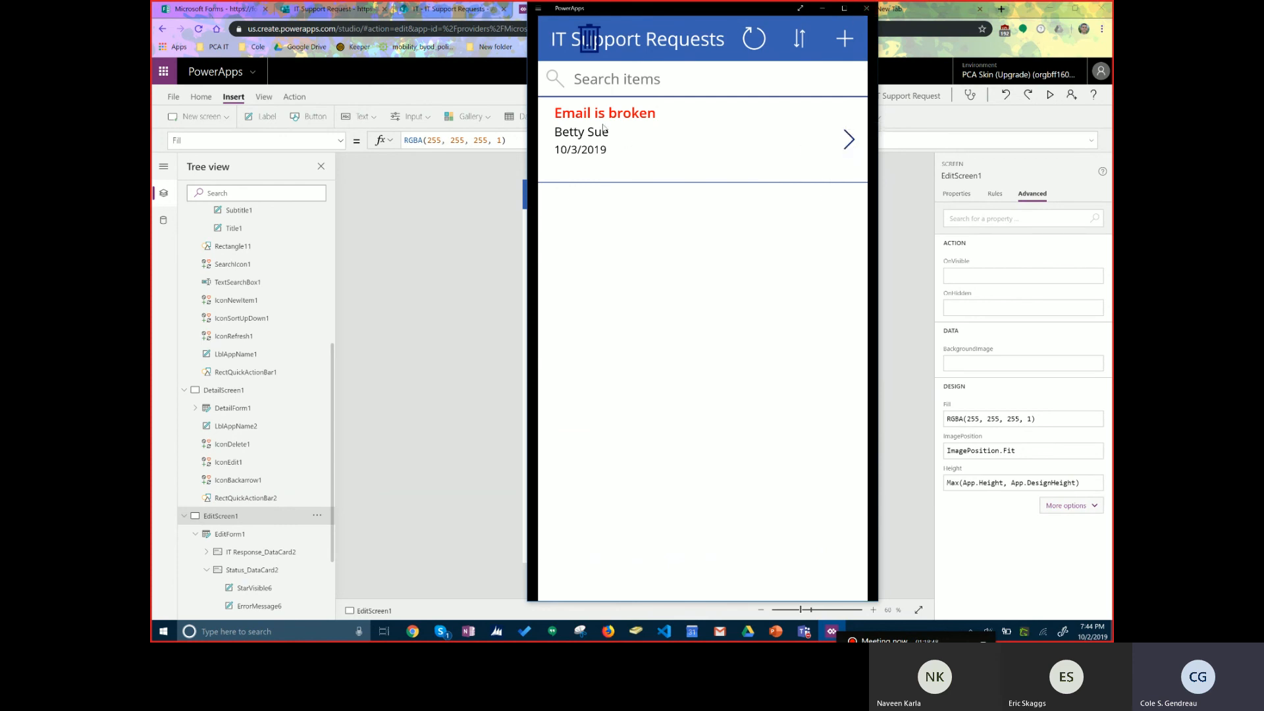
left_click(589, 43)
left_click(851, 408)
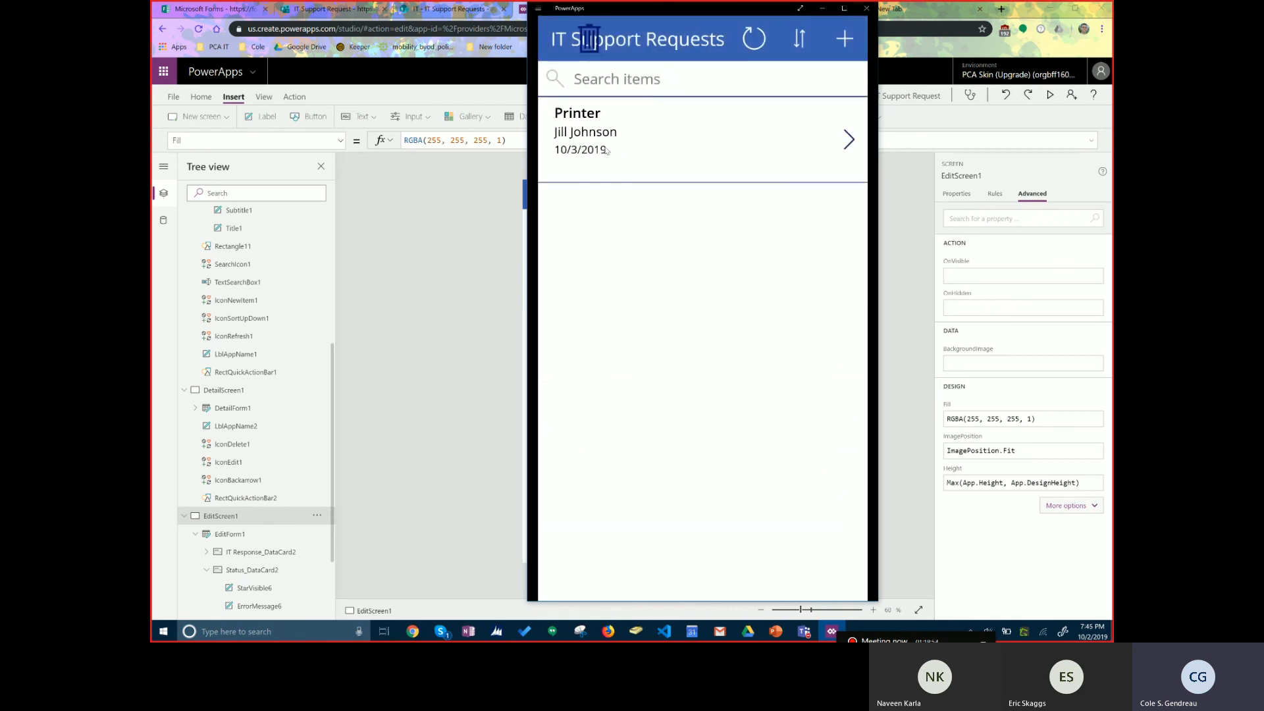
left_click(856, 140)
- Set the Printer ticket's IT Response to 'This is done' and Status to Complete, save, and exit
left_click(846, 39)
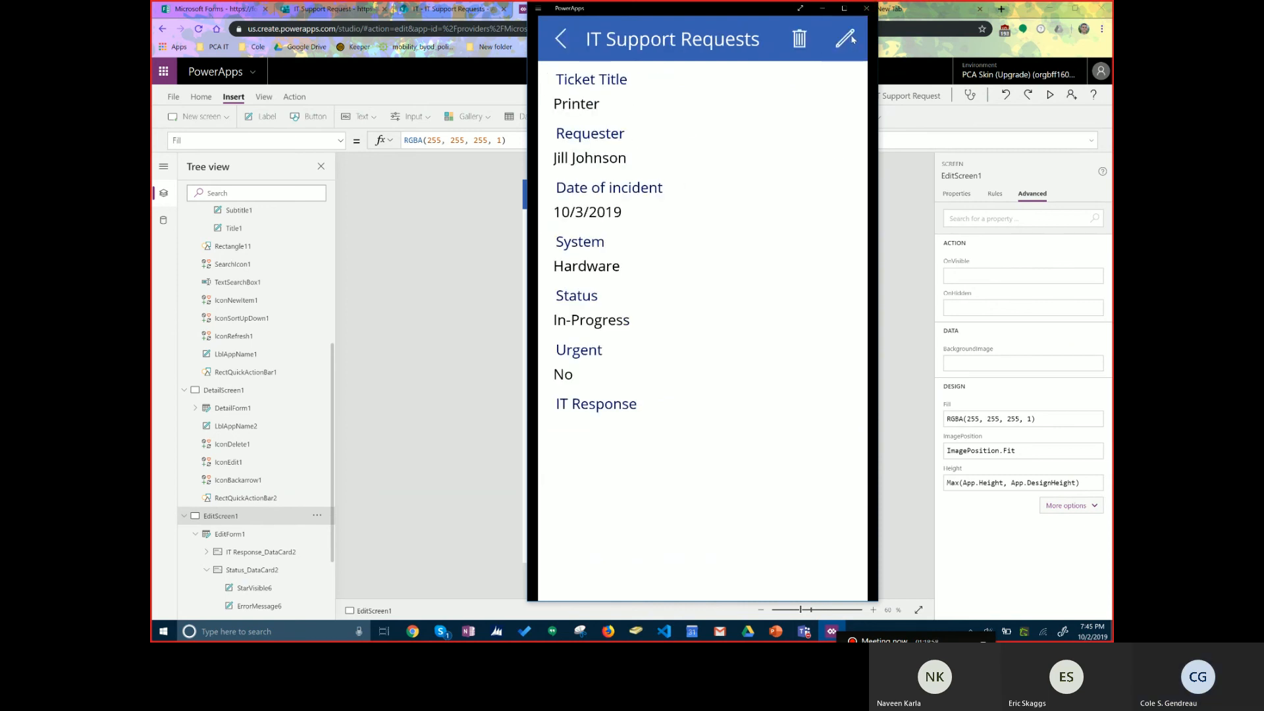
left_click(615, 181)
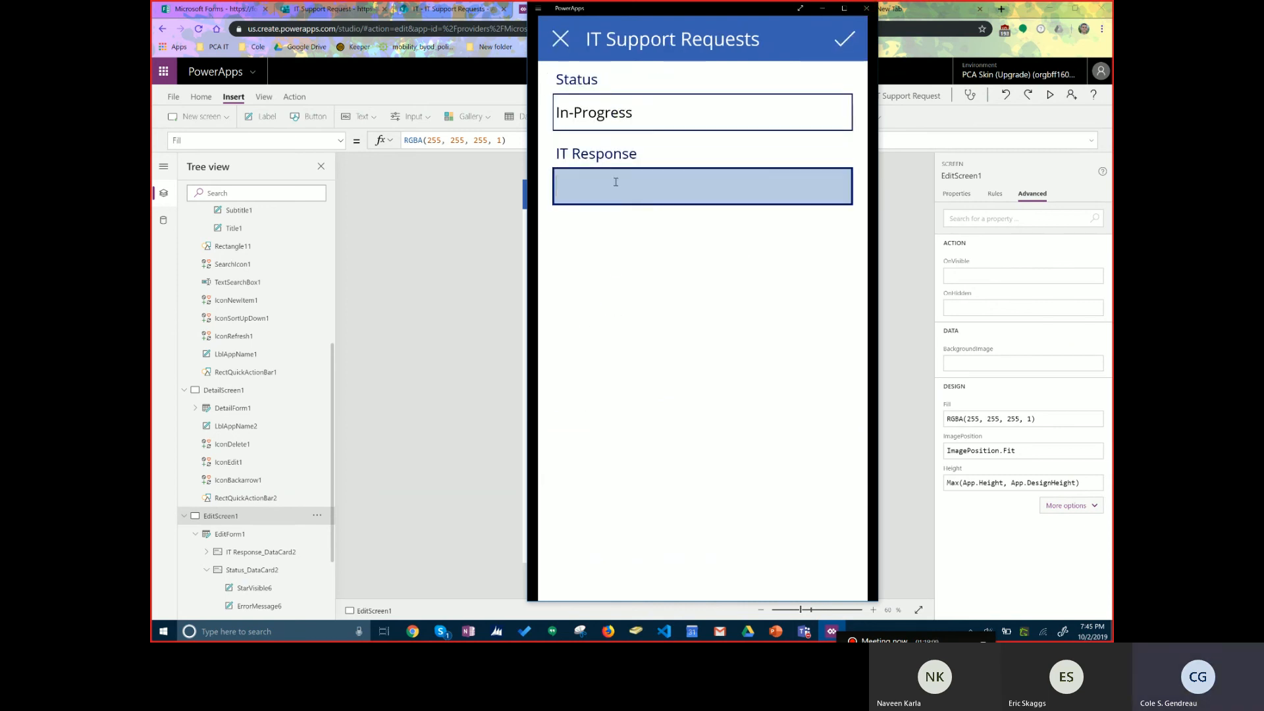
type("This is done")
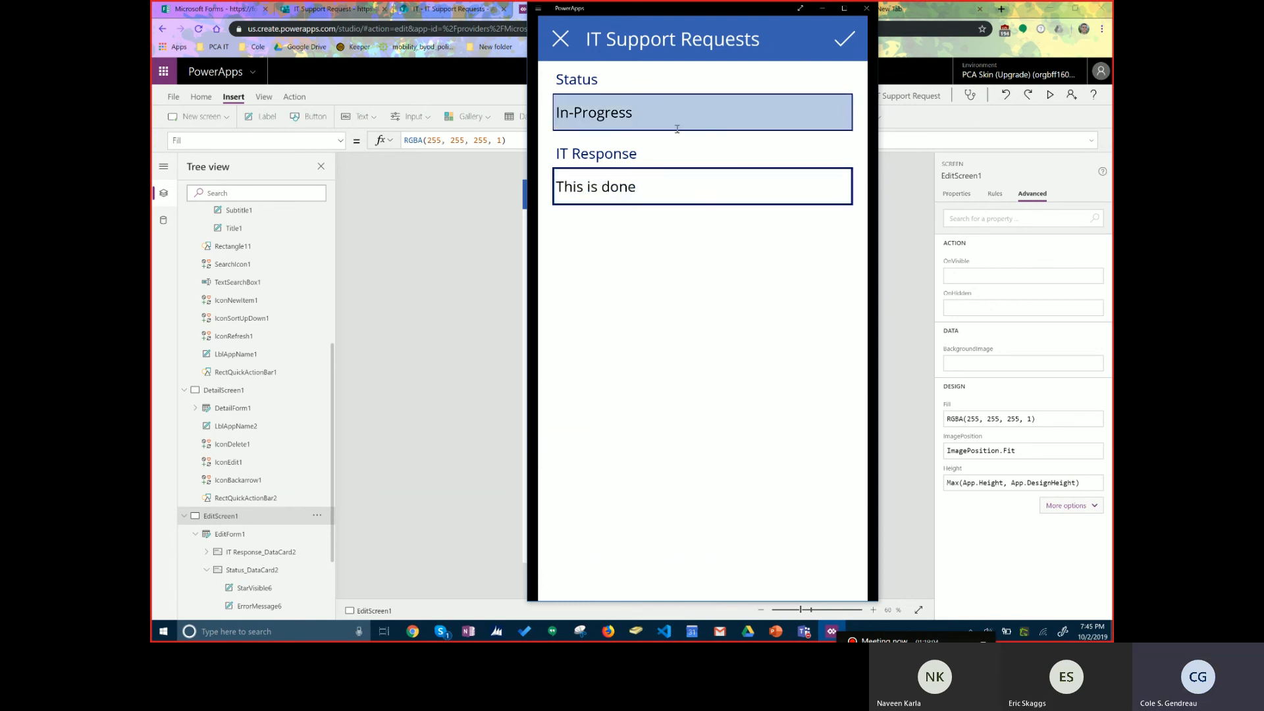
left_click(676, 125)
key("ctrl+a")
type("Cop")
key("BackSpace")
type("mplete")
left_click(849, 44)
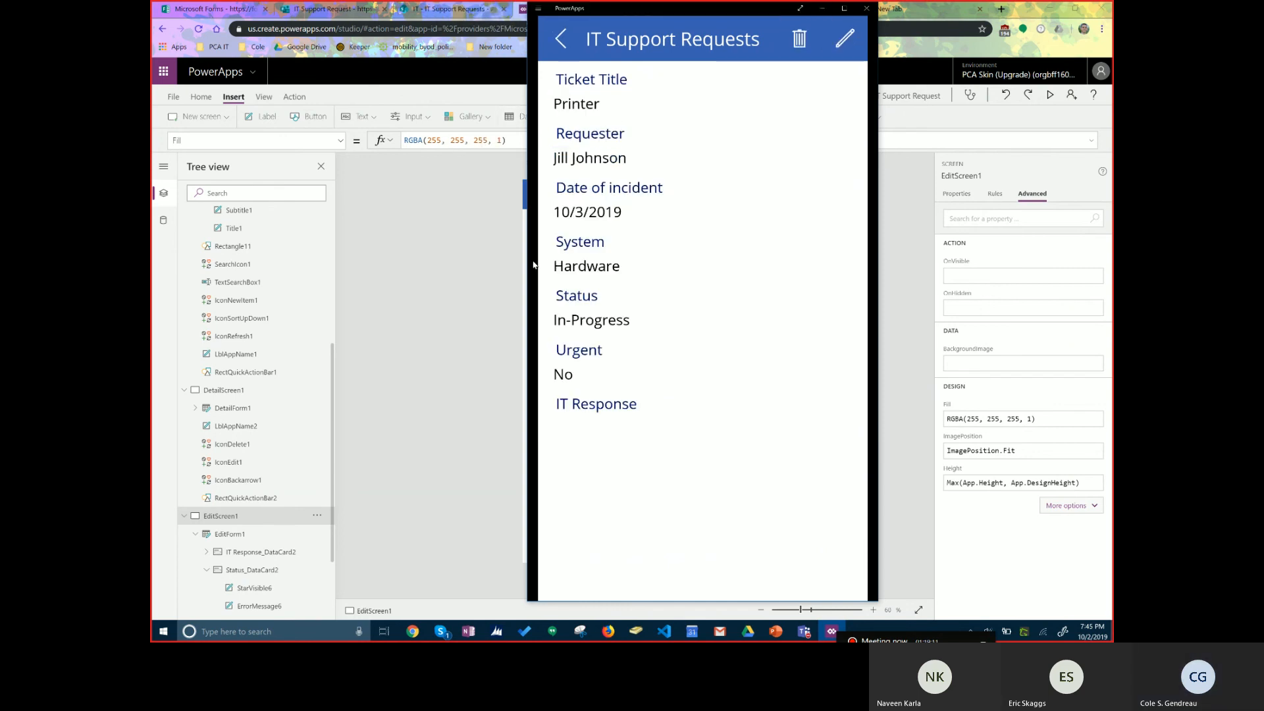
mouse_move(830, 23)
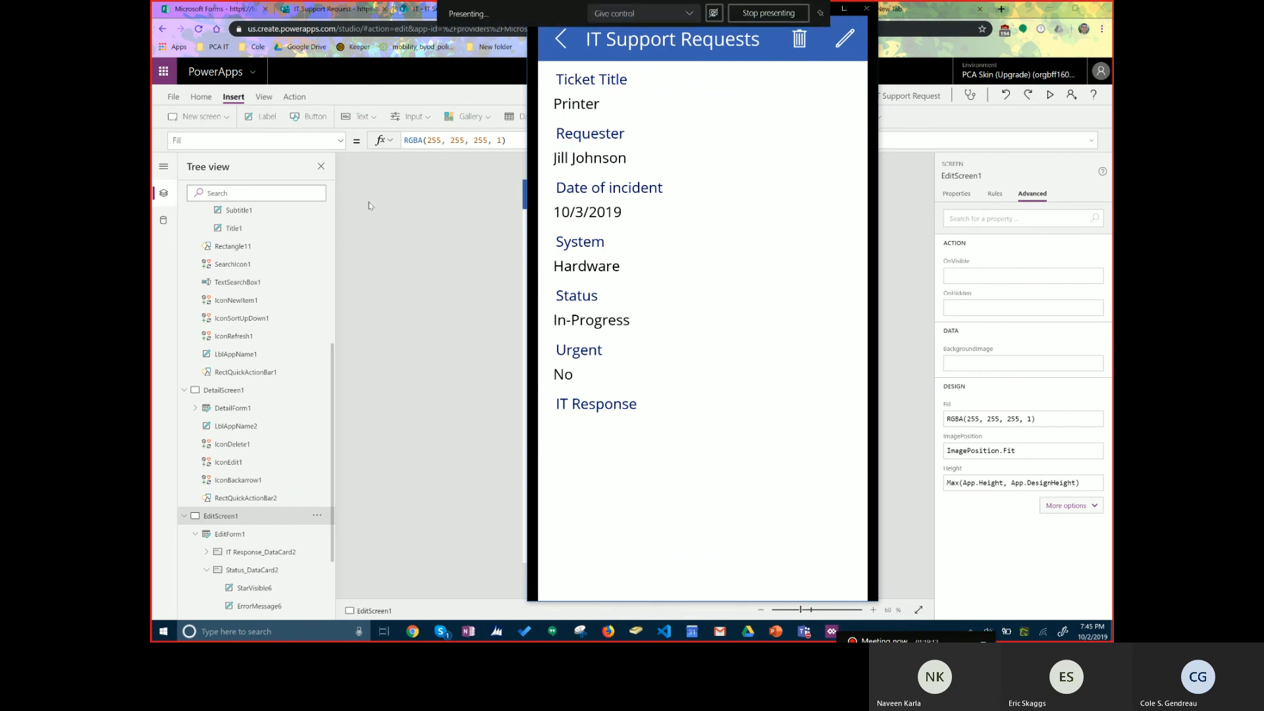
key("Escape")
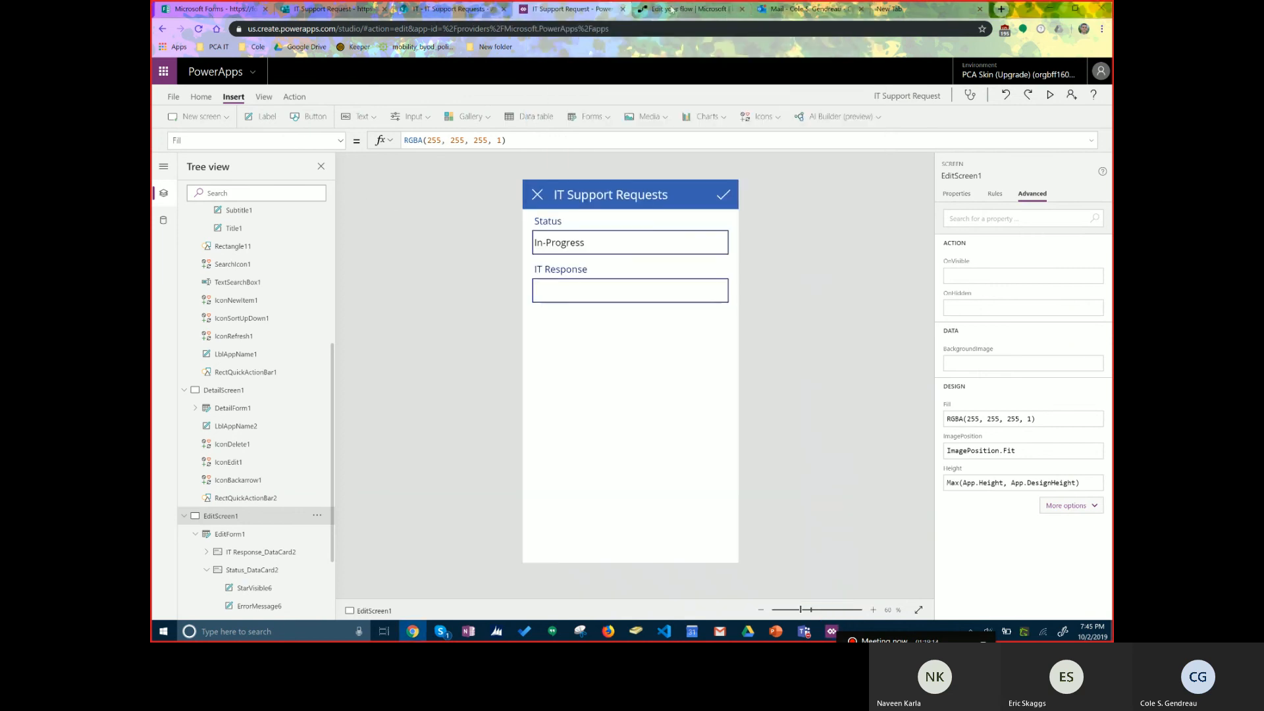
- Verify in SharePoint that the Printer ticket shows Complete and 'This is done', then add a blank tab
left_click(708, 9)
left_click(458, 10)
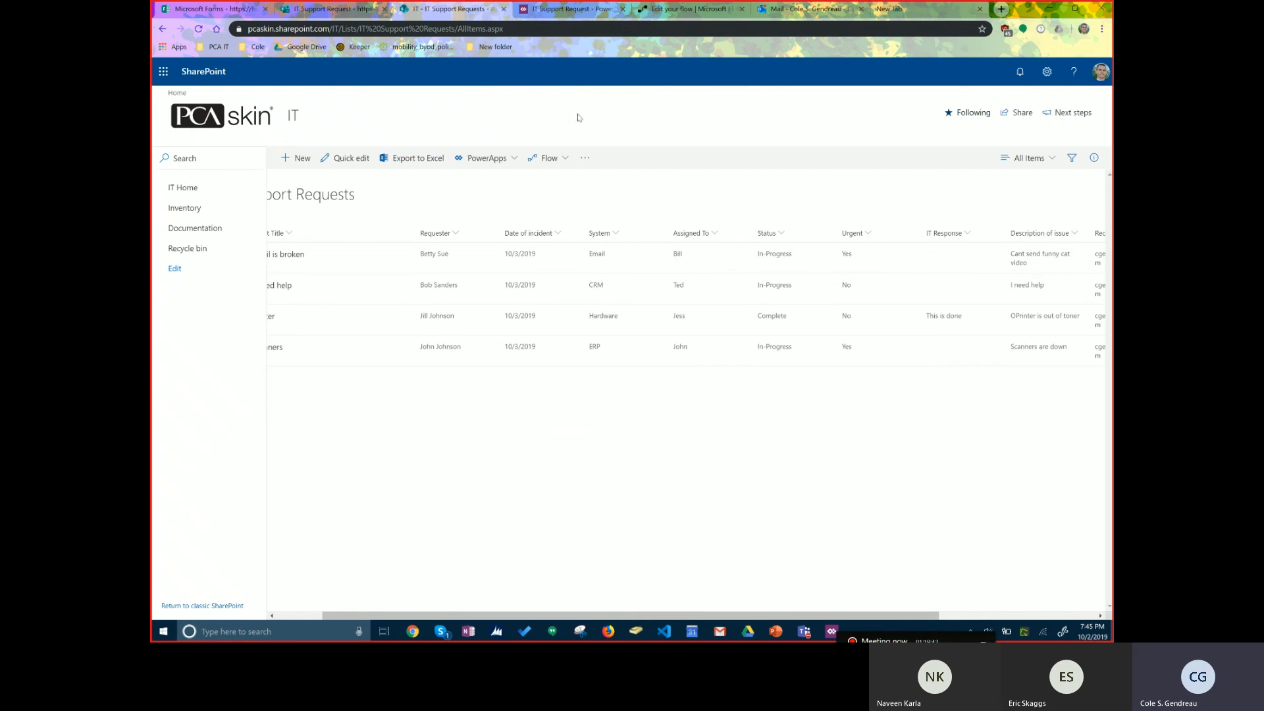
left_click(915, 10)
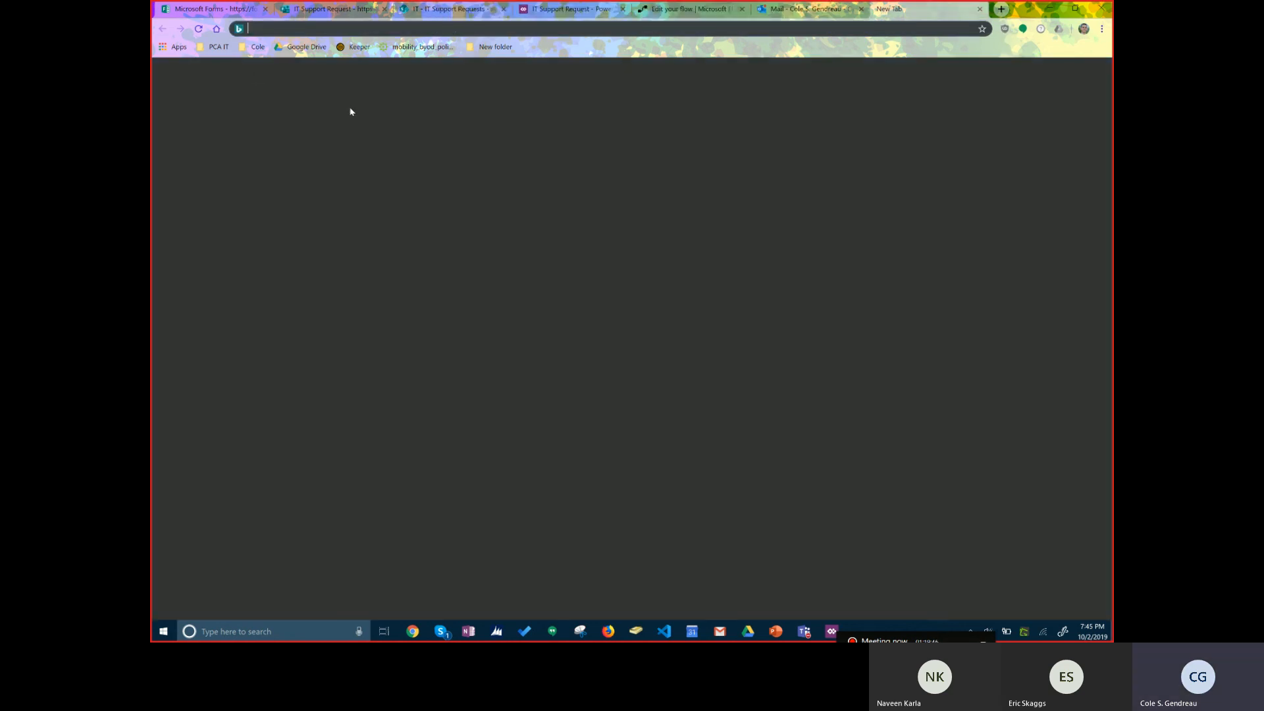
- Go to the Power BI website and sign in, then search Windows for powerbi
type("powerapps.com")
key("Return")
left_click(349, 30)
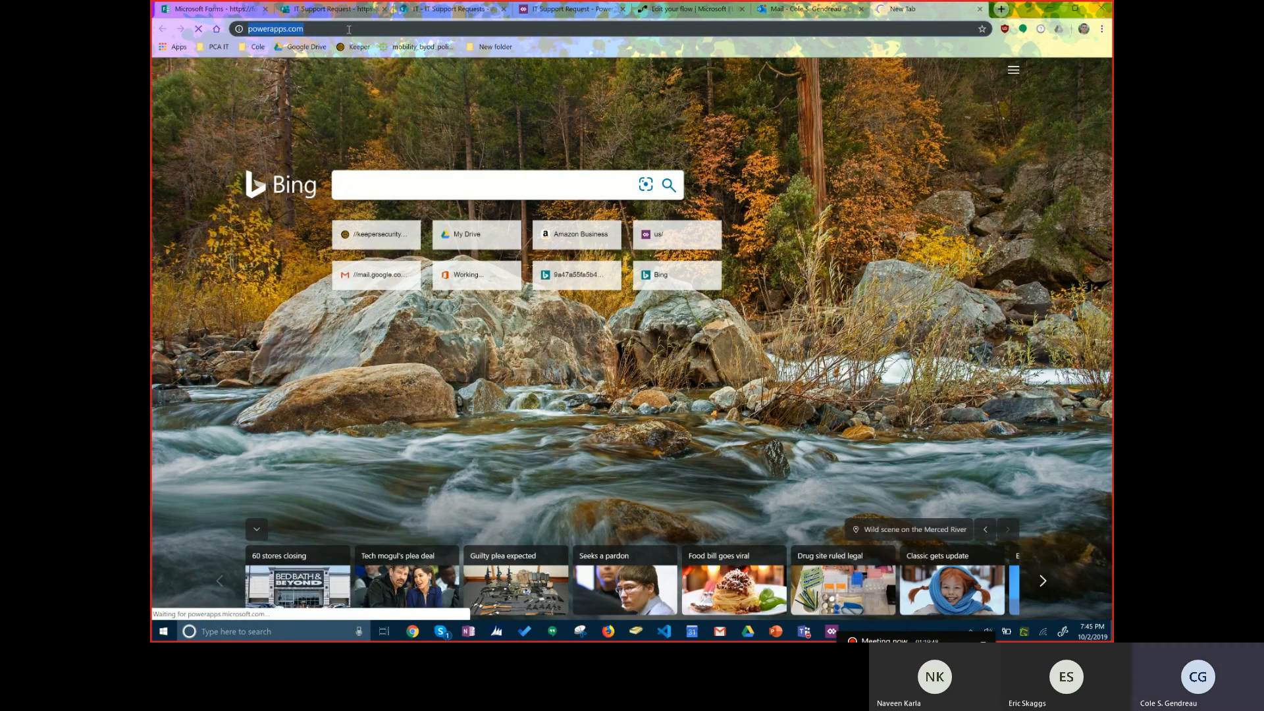
type("powerb")
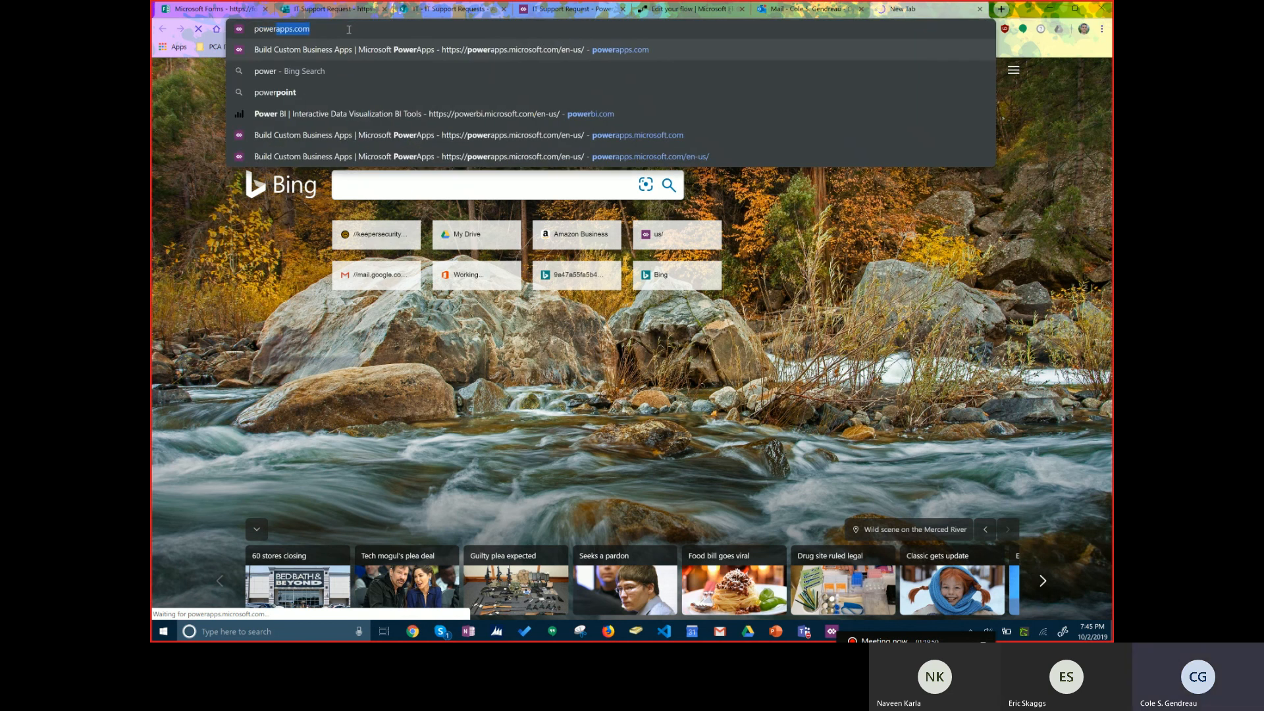
type("i")
key("Return")
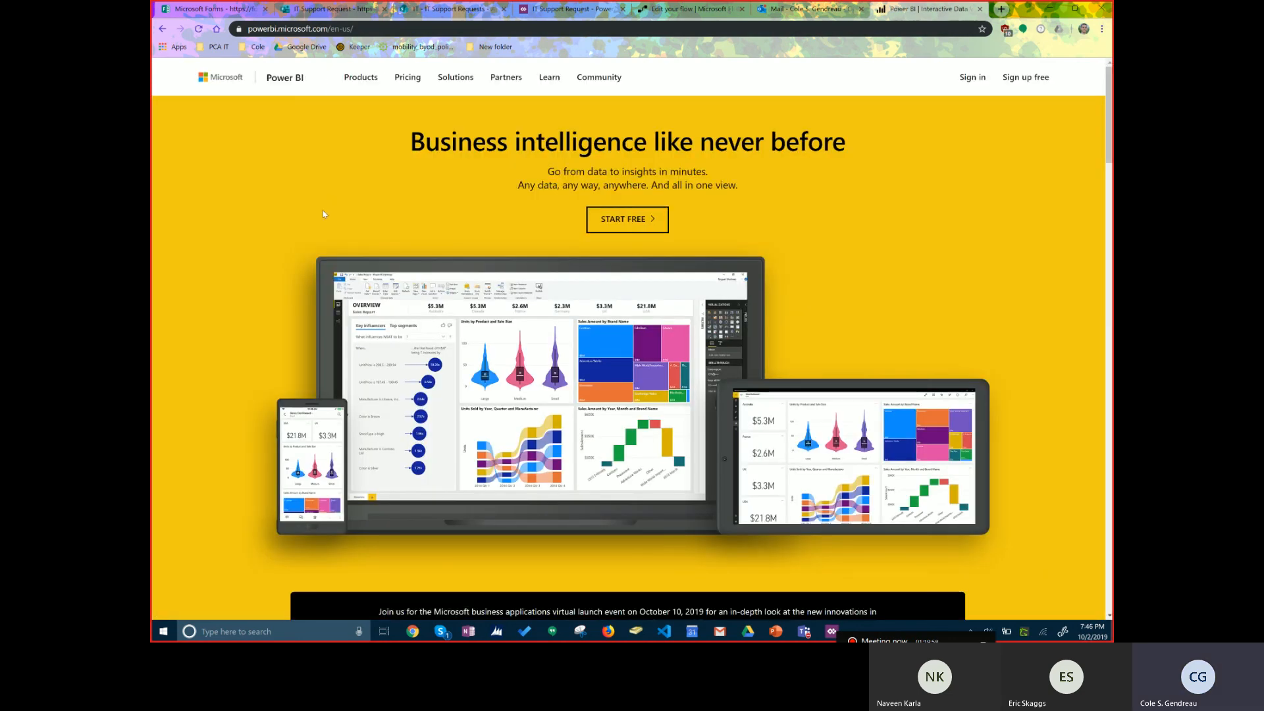
left_click(973, 77)
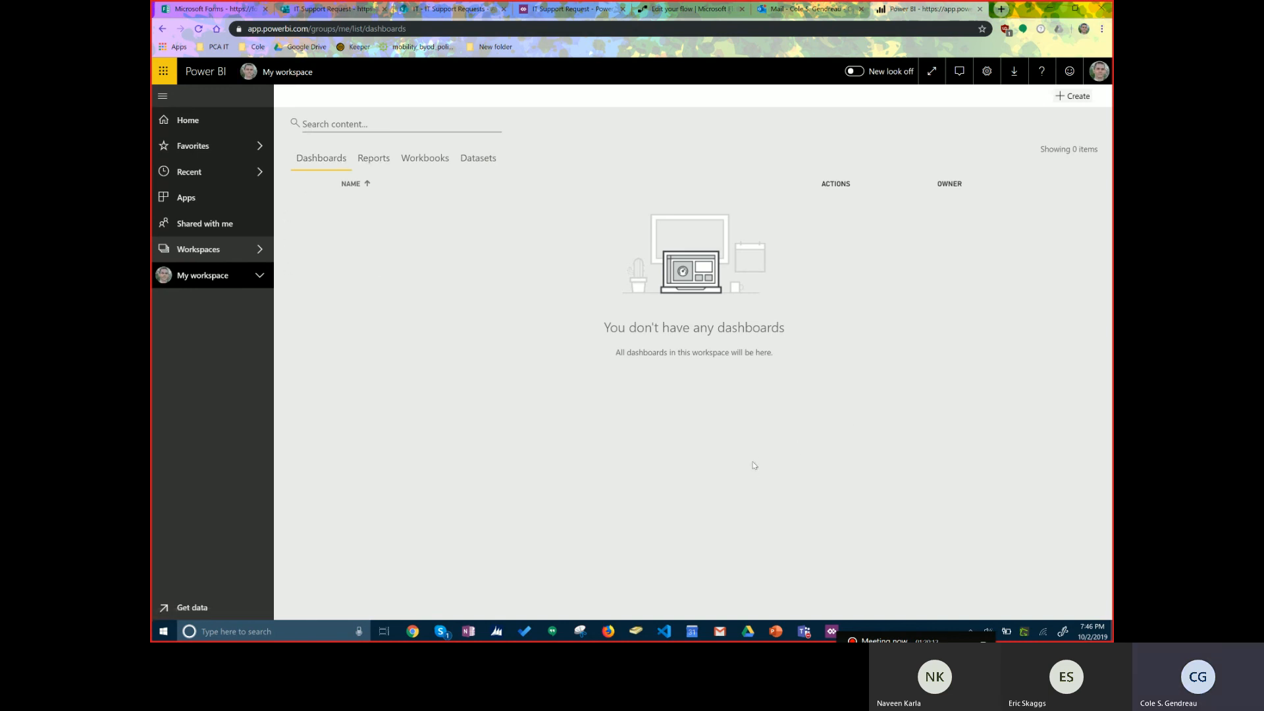
key("super")
type("powerbi")
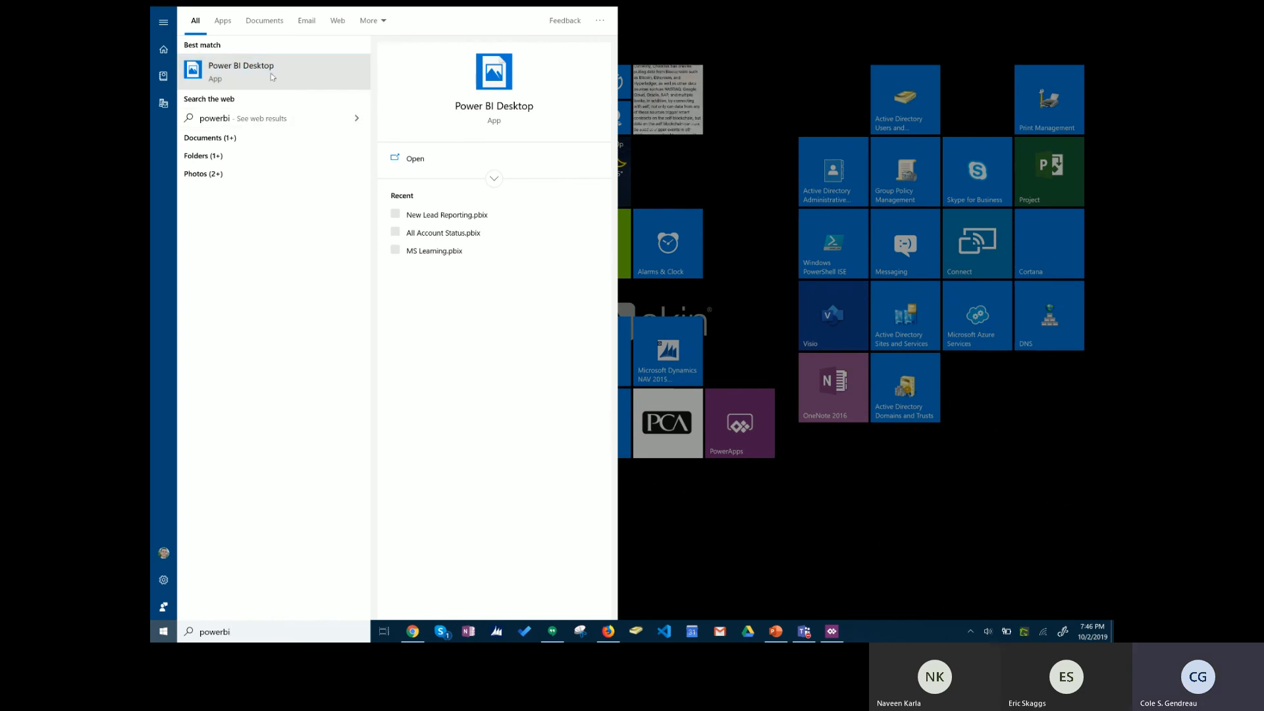
- Launch Power BI Desktop and connect via Get data > Online Services > SharePoint Online List
left_click(271, 73)
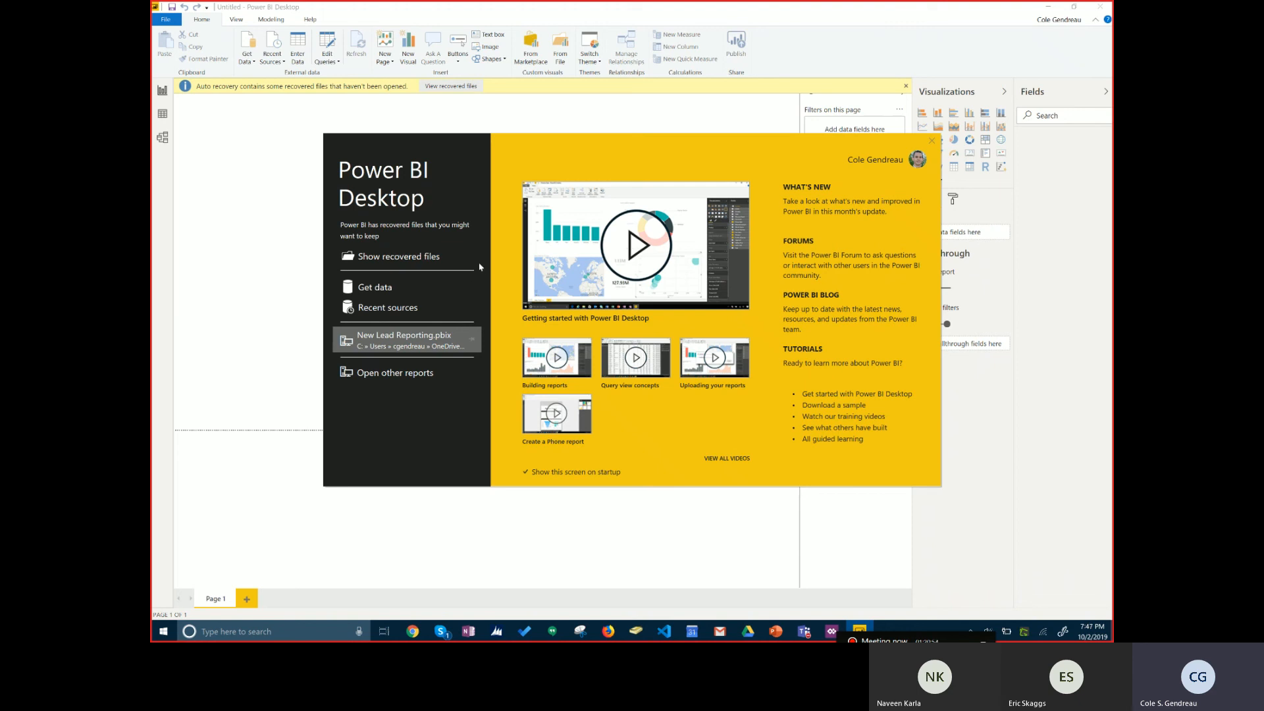
left_click(376, 288)
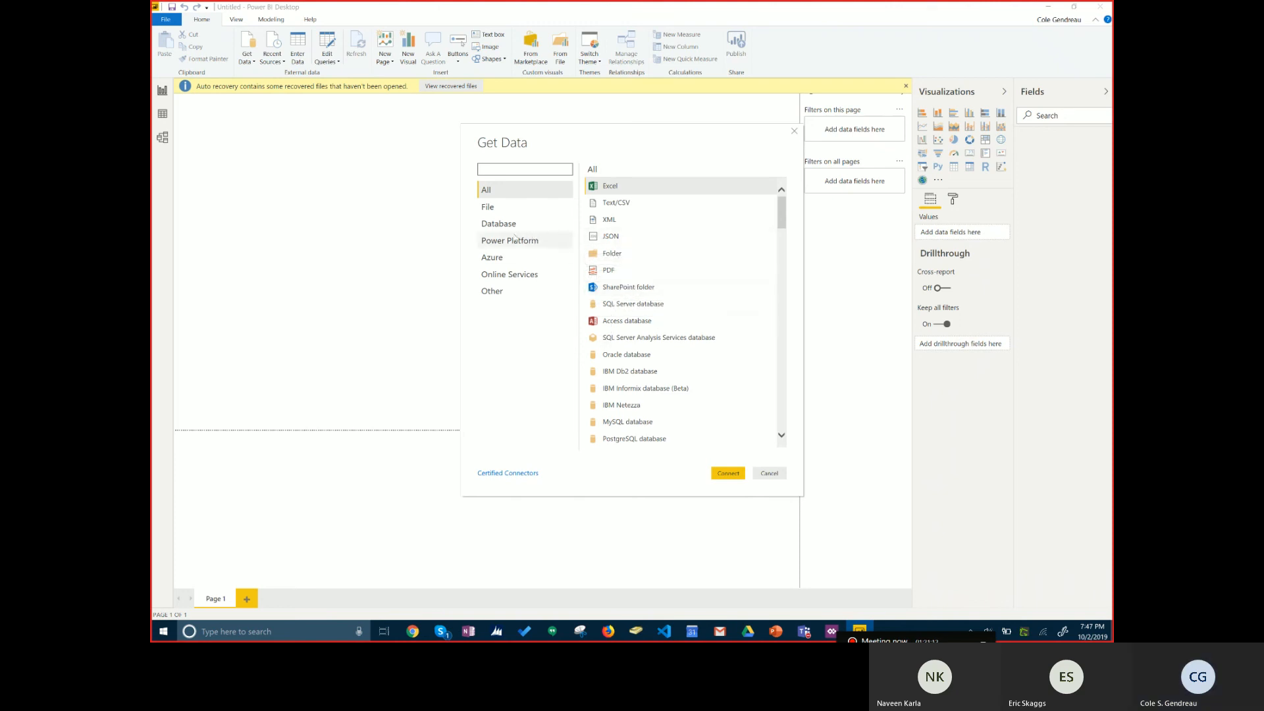
left_click(497, 275)
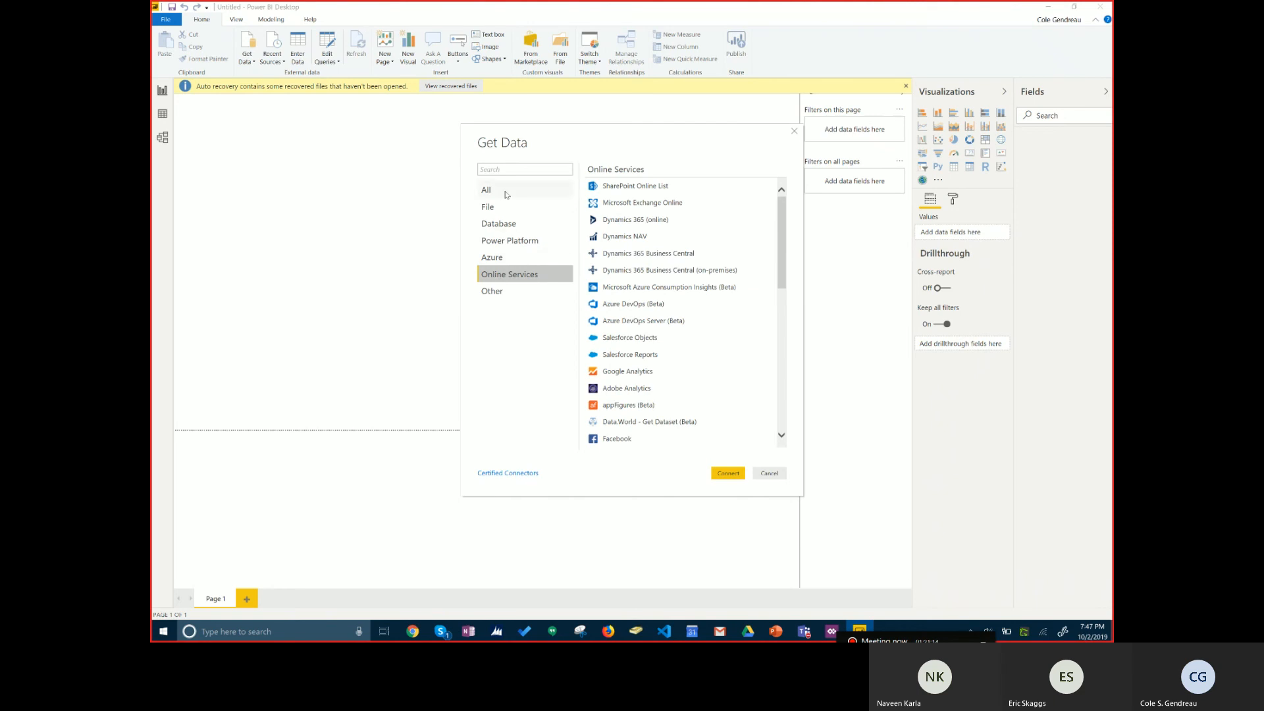
left_click(654, 187)
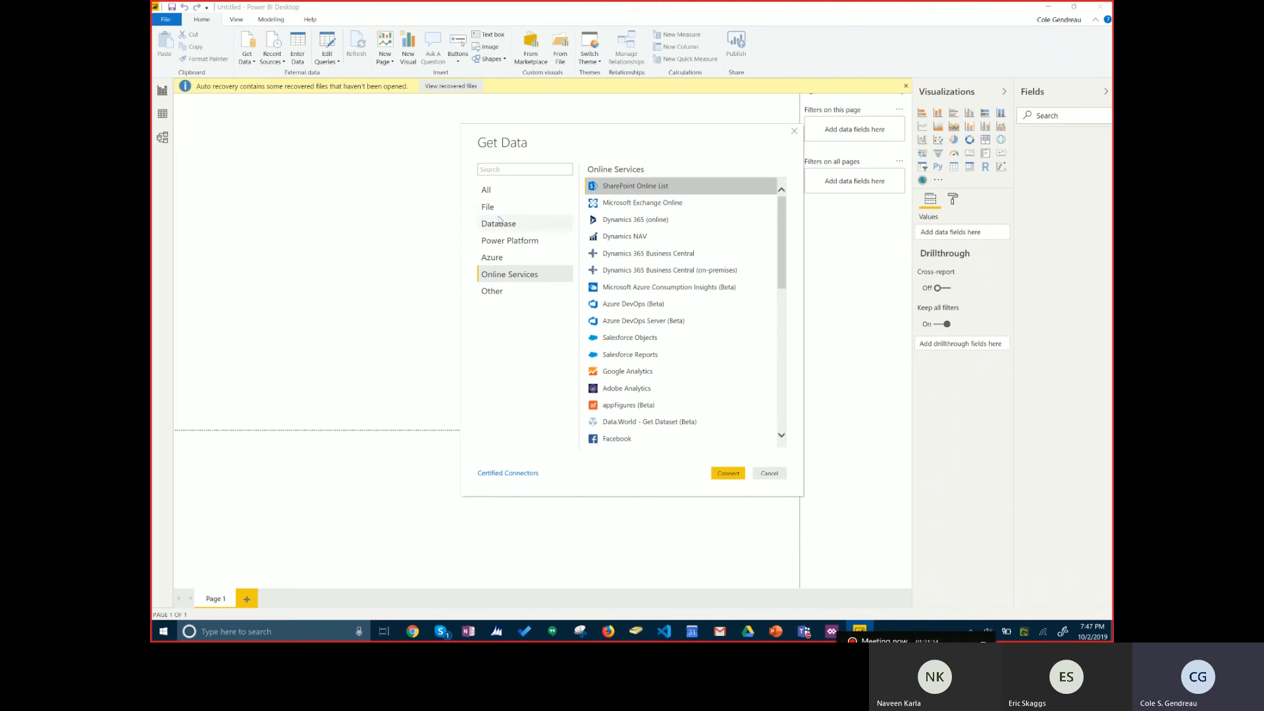
left_click(501, 274)
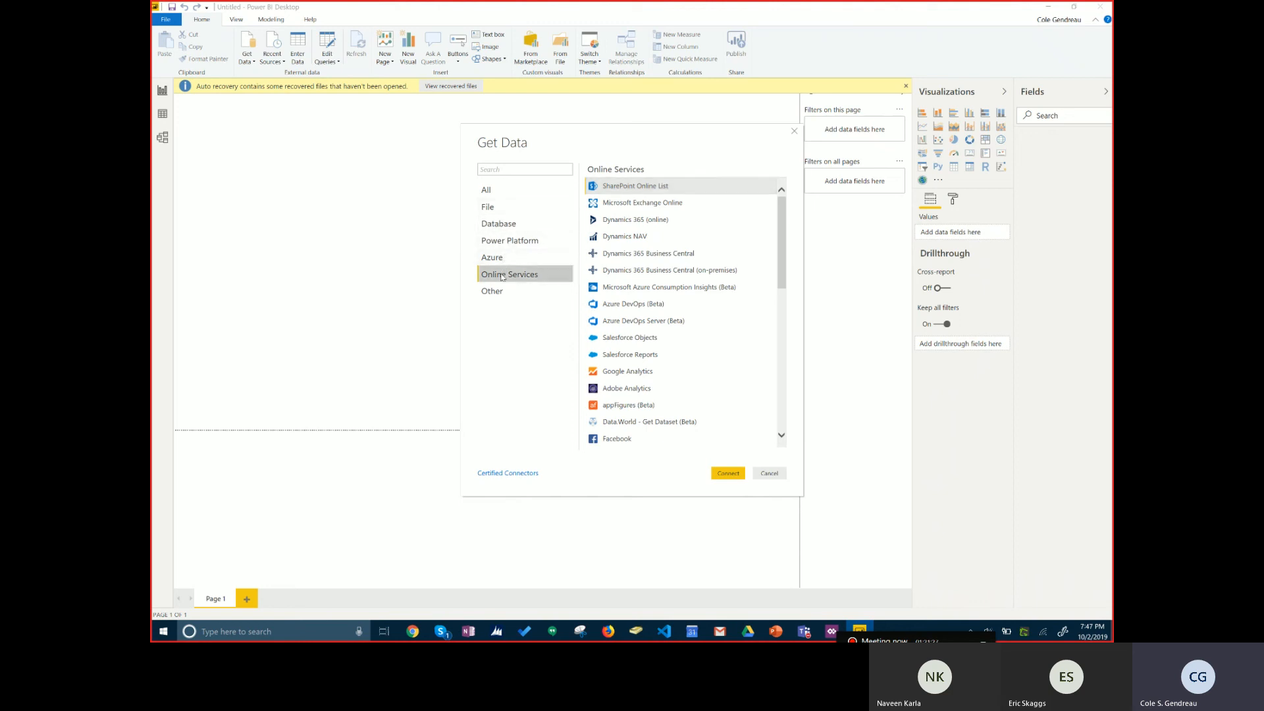
left_click(642, 190)
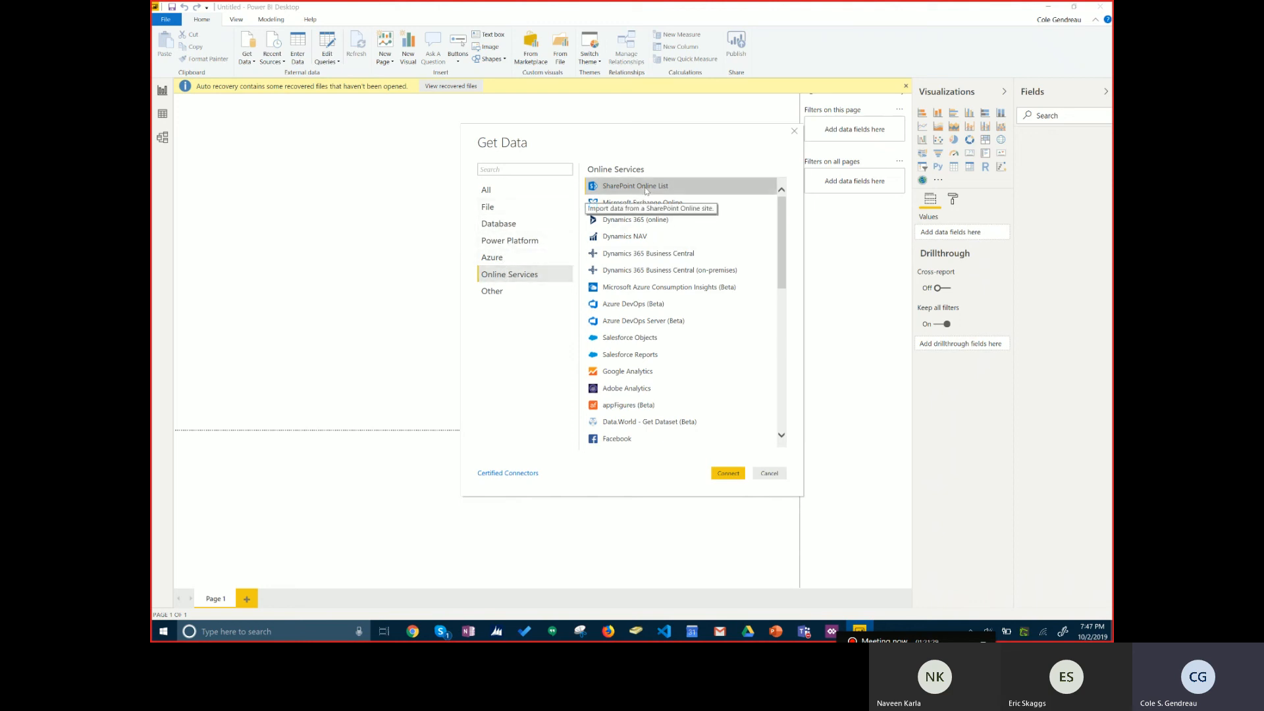
left_click(726, 474)
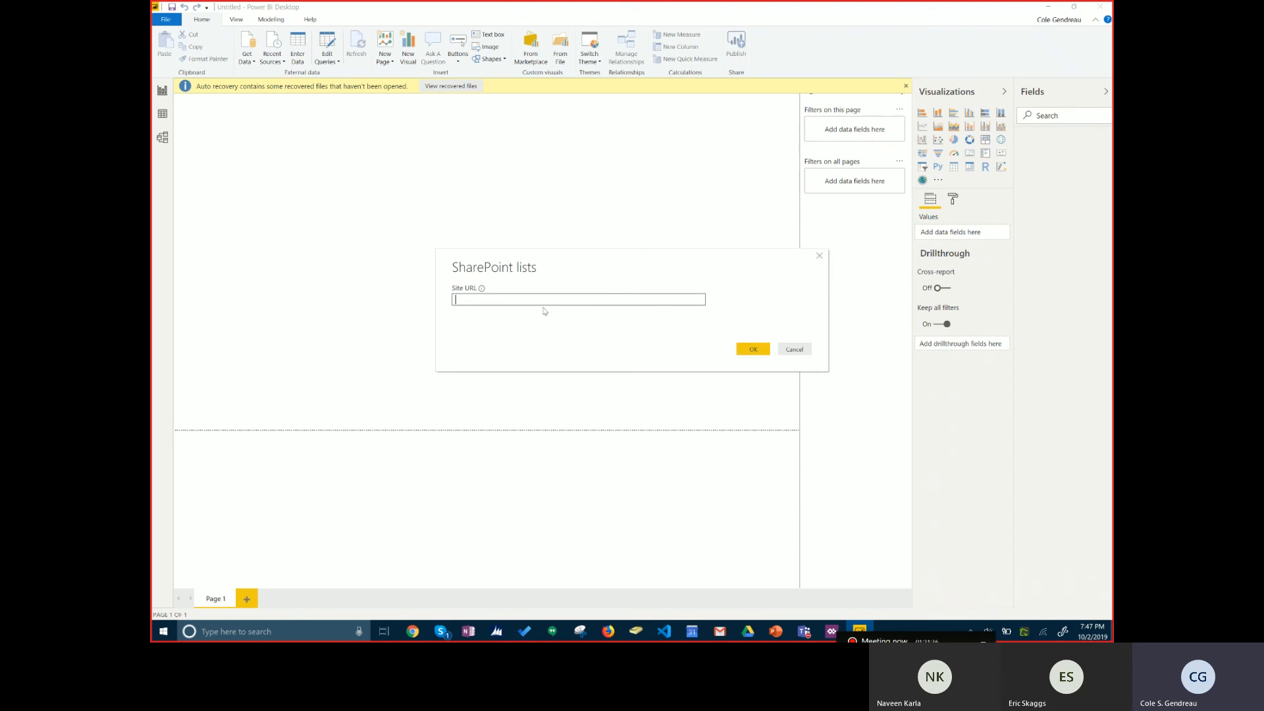
- Submit the company SharePoint site address and bring the Power BI list Navigator back up
type("pca")
type("https:/")
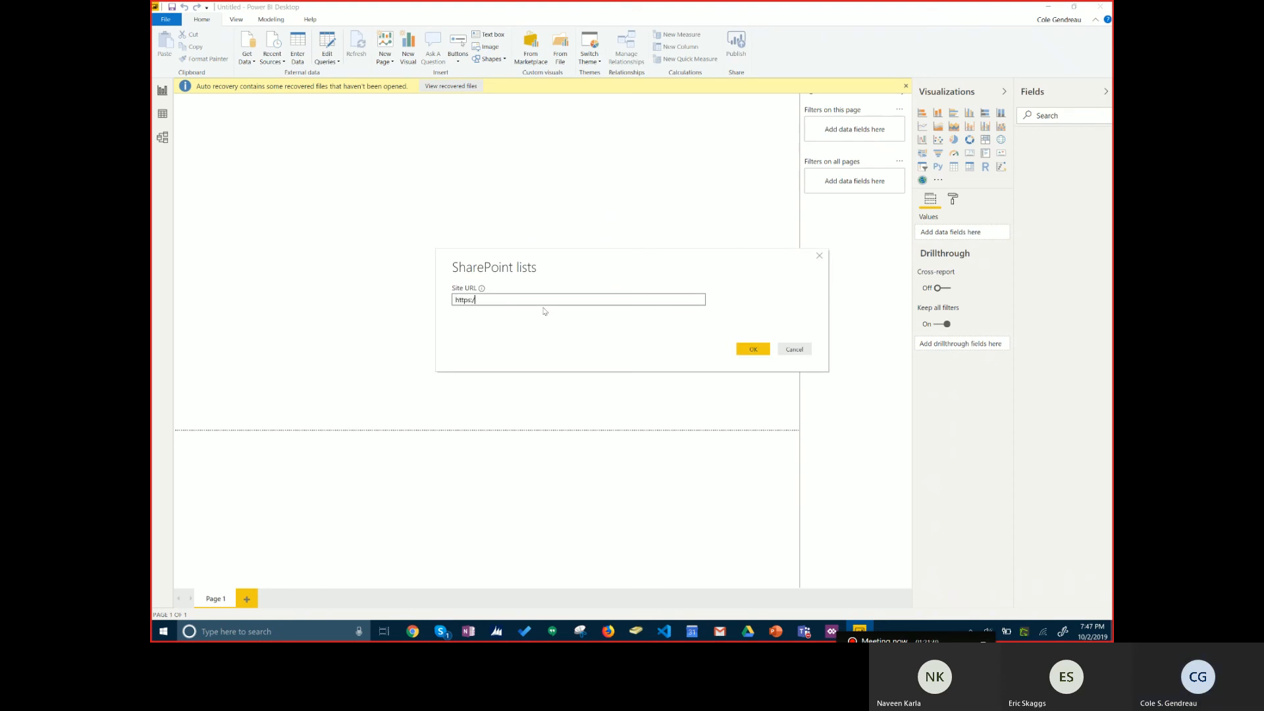
type("/pcaskin")
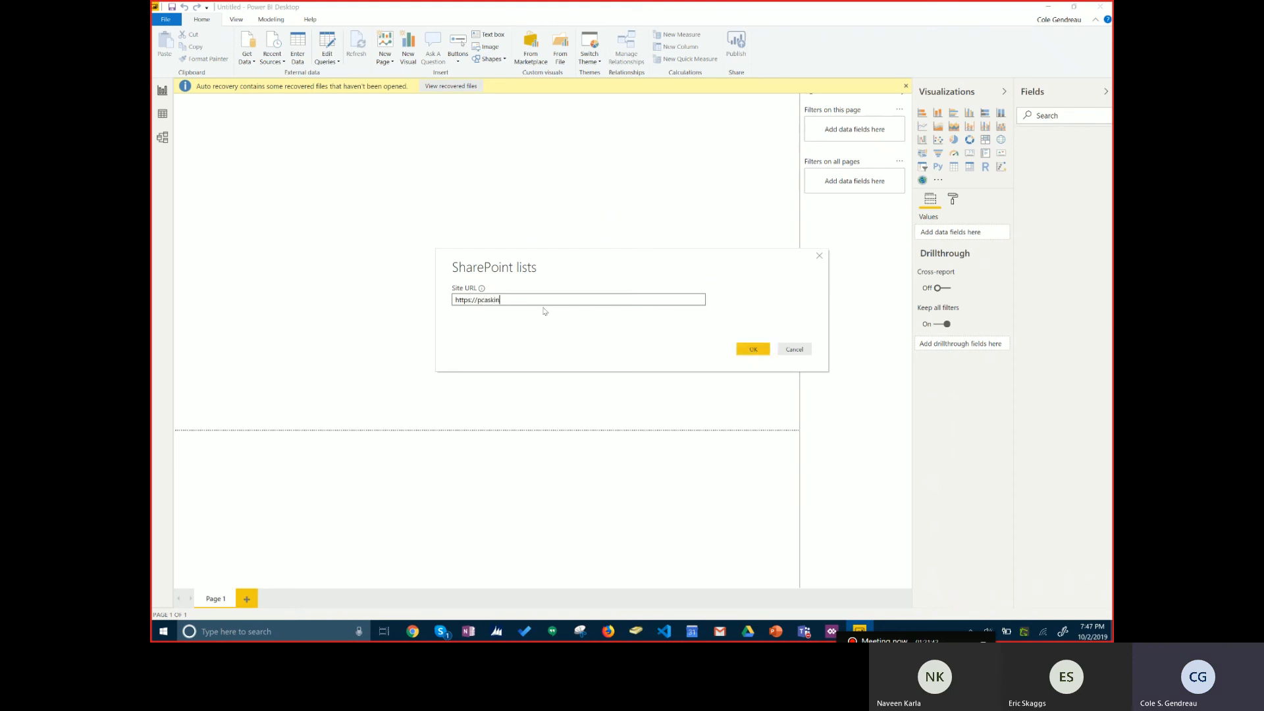
type(".sharepoint.com/it")
key("Return")
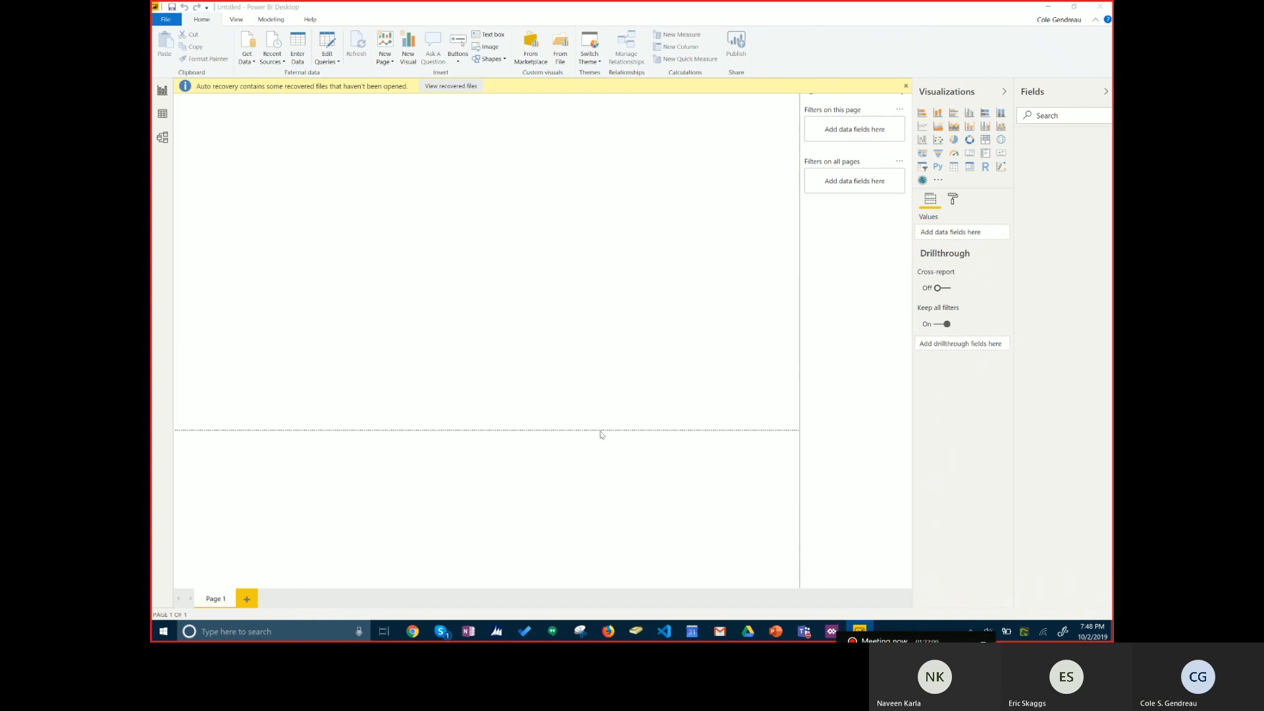
left_click(831, 632)
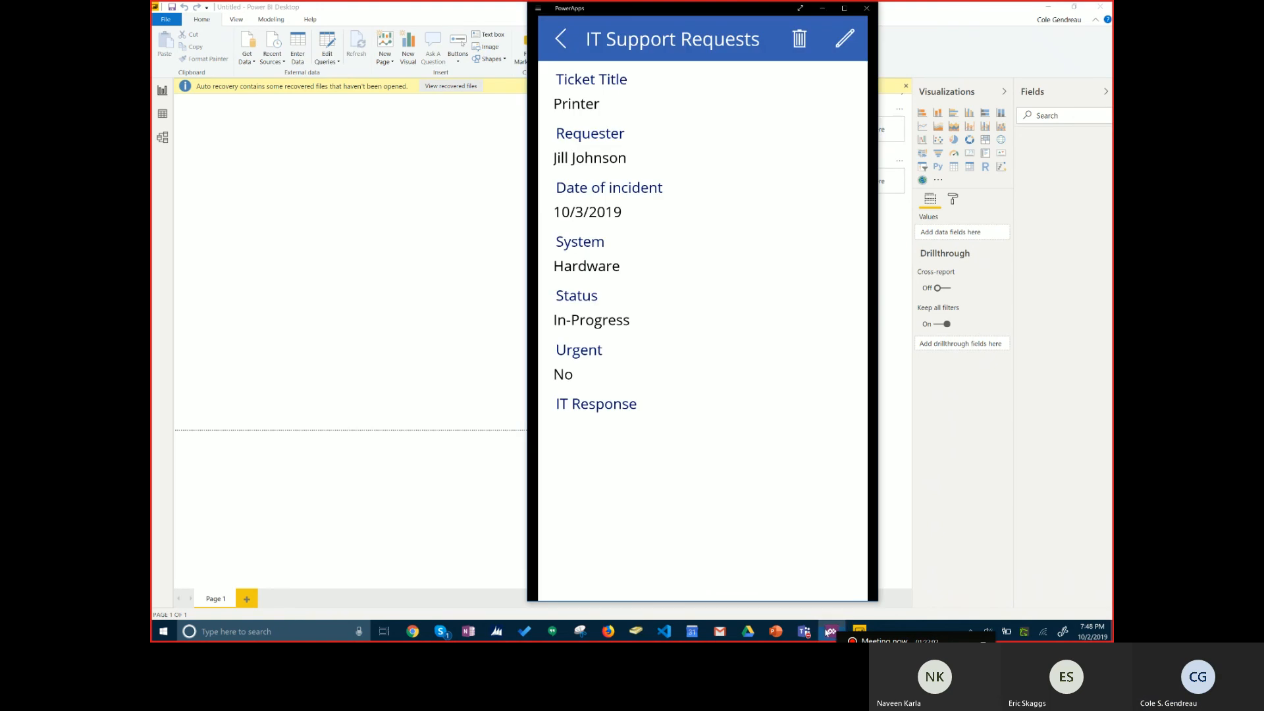
left_click(538, 9)
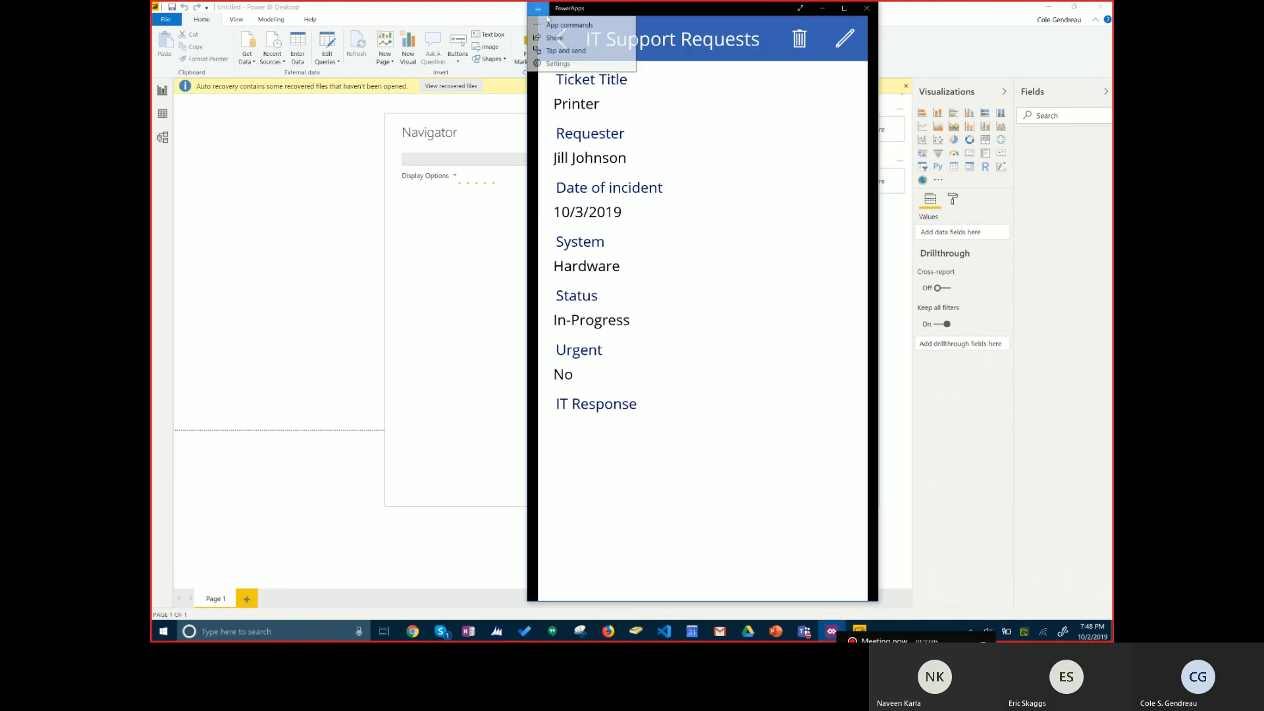
left_click(564, 25)
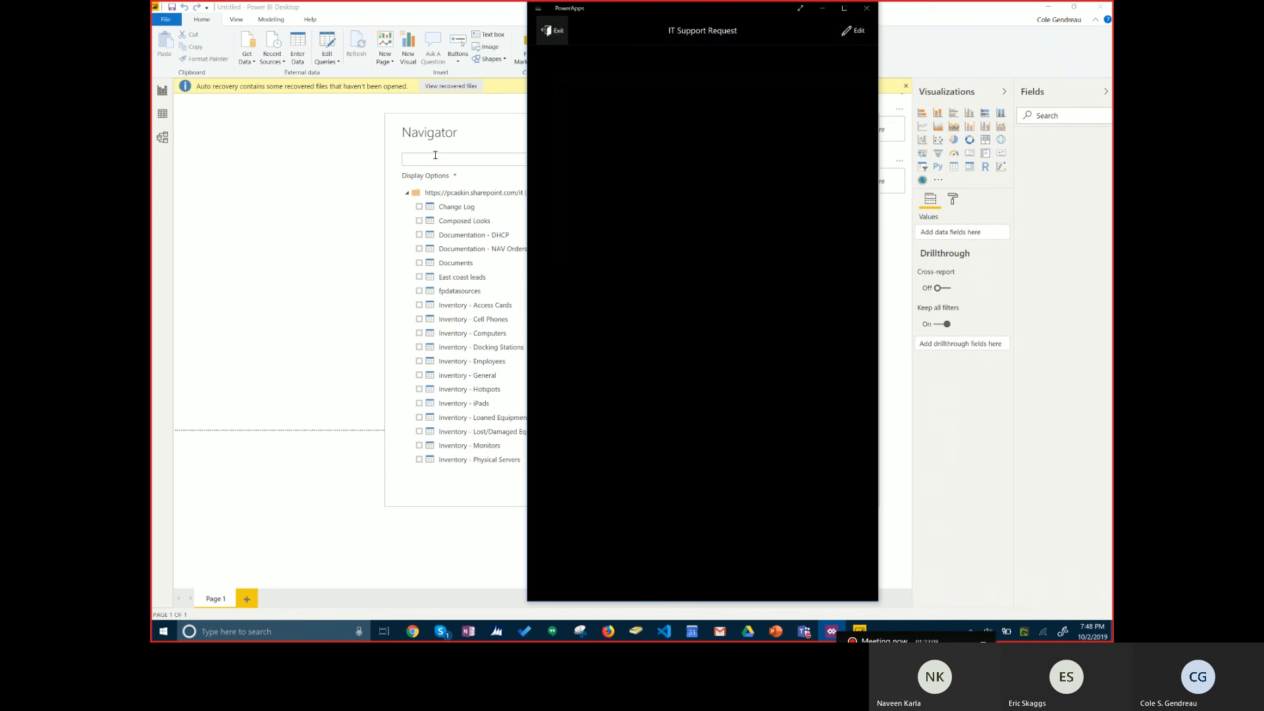
left_click(471, 136)
- Tick the IT Support Requests list in the Navigator and load it
scroll(484, 376, "down", 7)
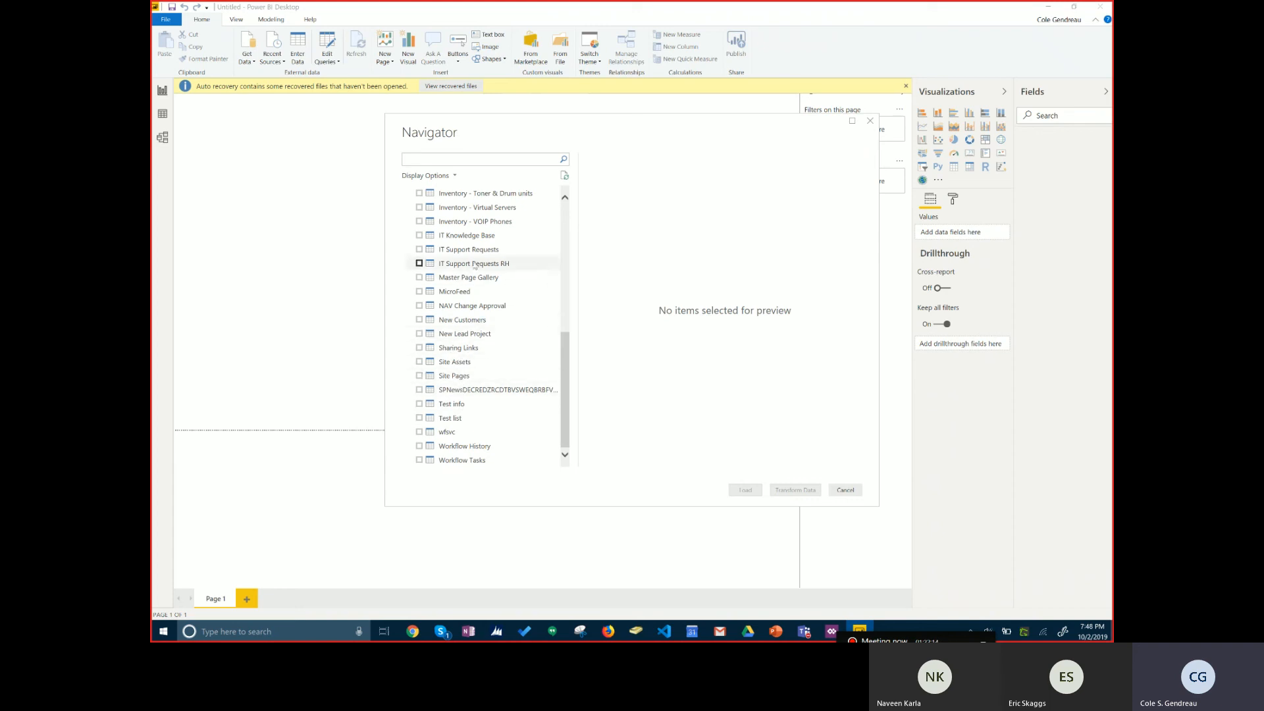
left_click(436, 250)
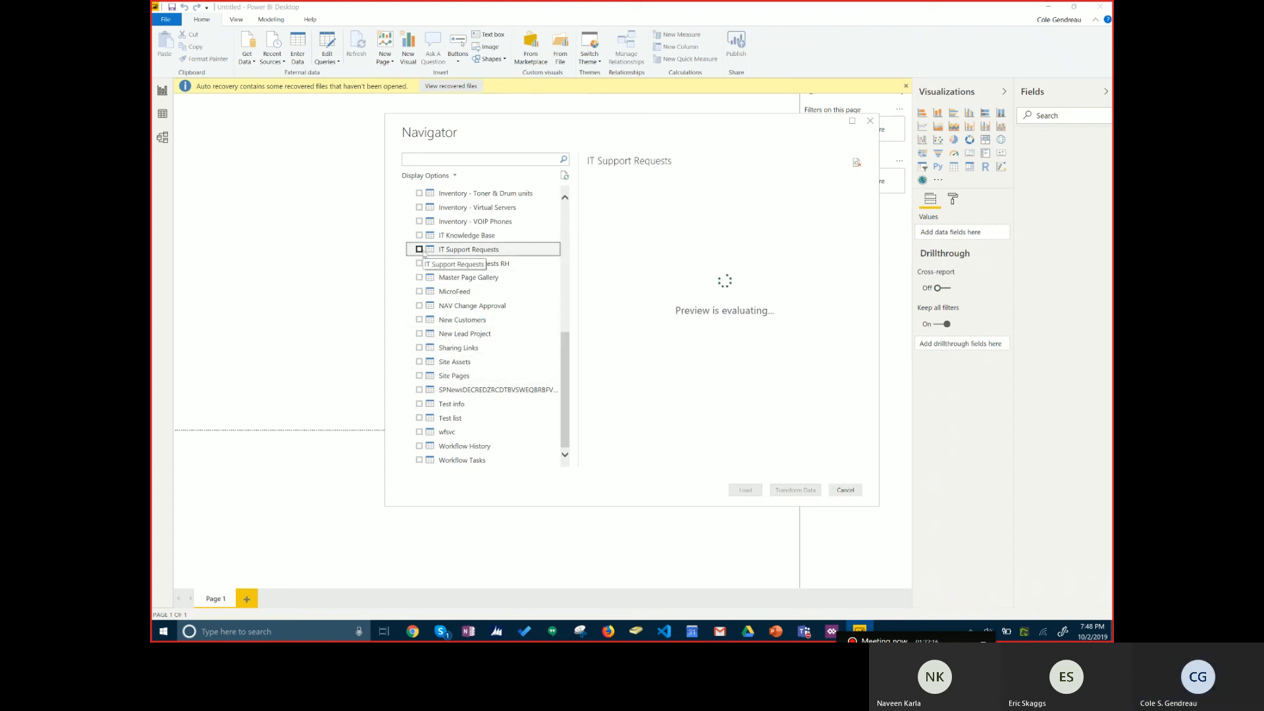
left_click(420, 250)
left_click(737, 489)
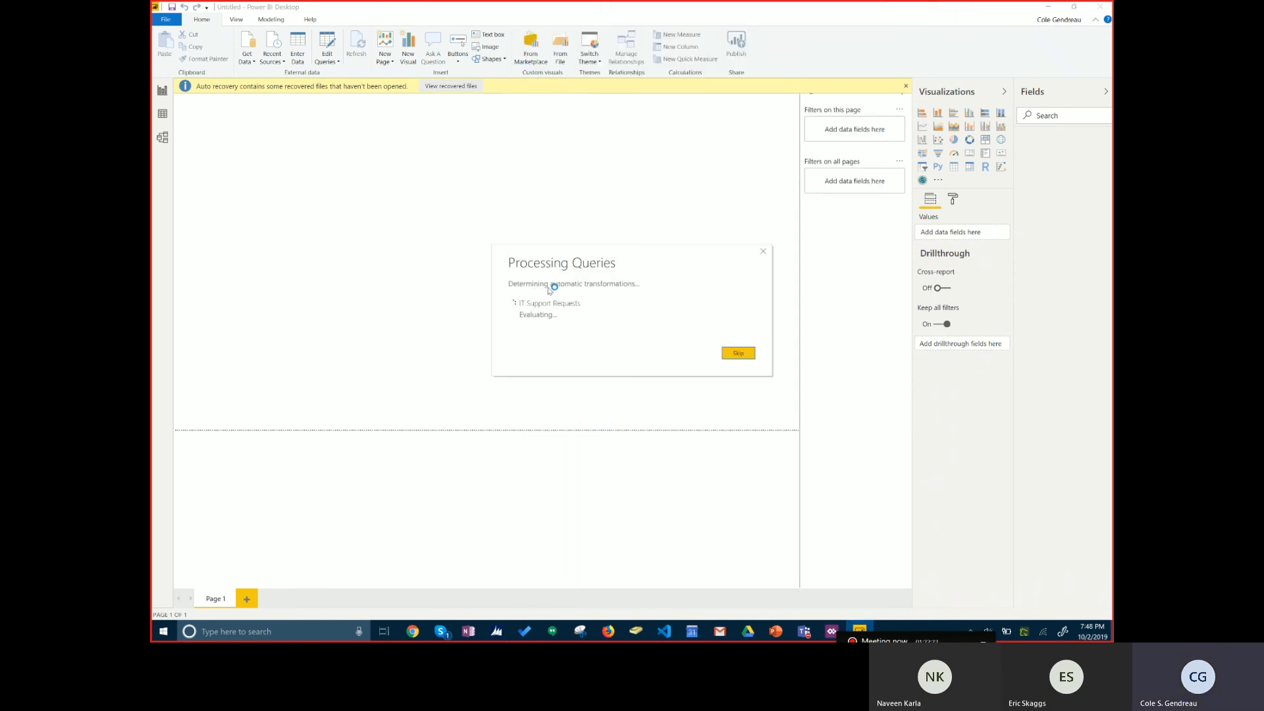
- Open the LEO (Tablet and Desktop) app maximized in PowerApps while checking Power BI's load progress
key("alt+Tab")
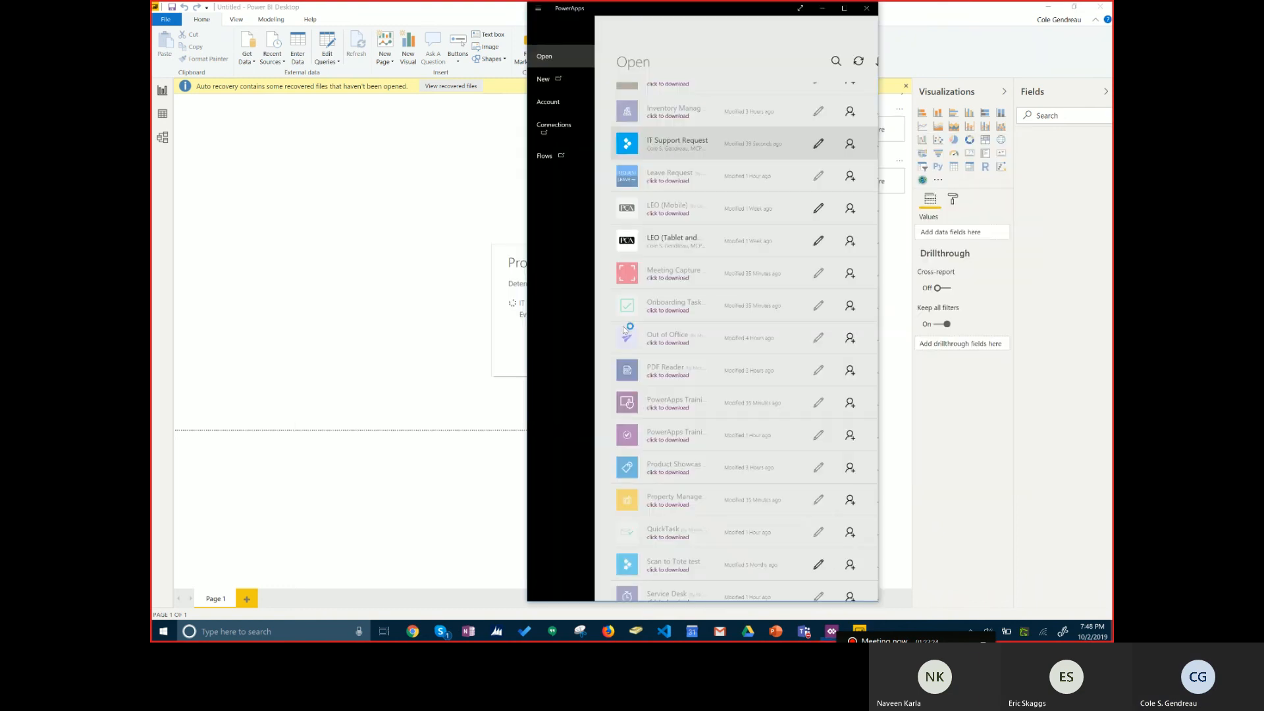
left_click(679, 242)
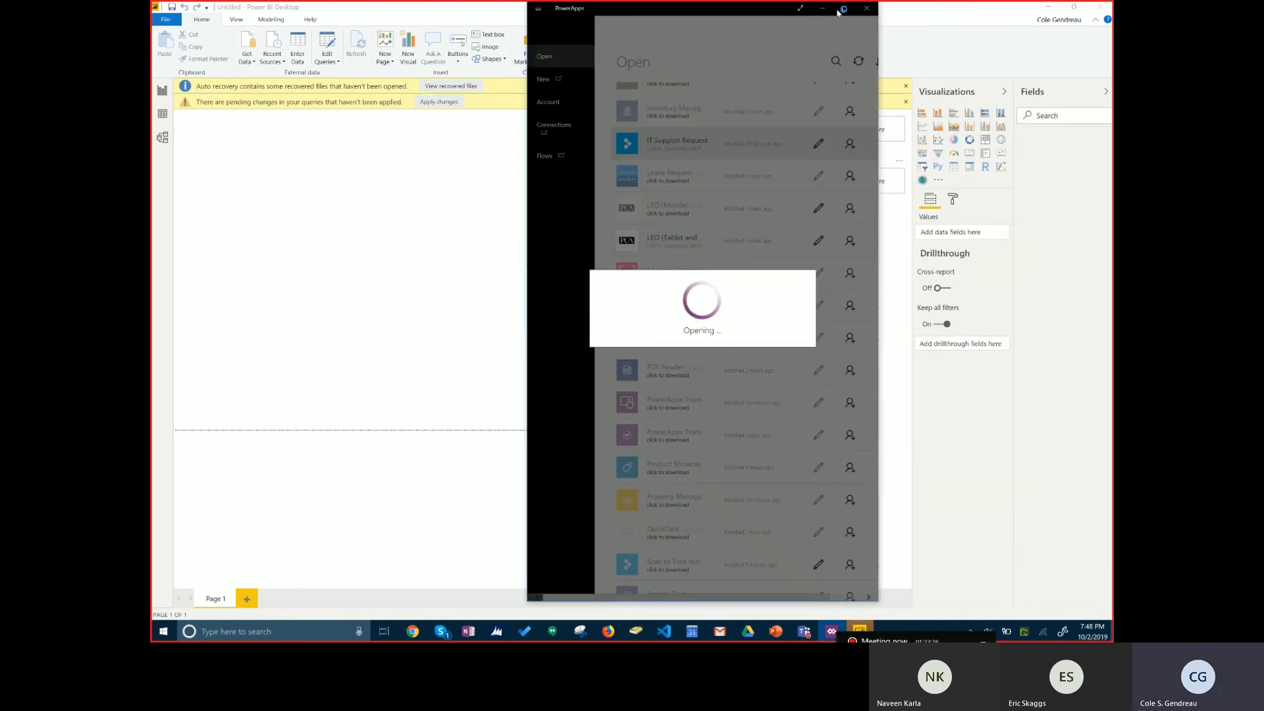
left_click(844, 8)
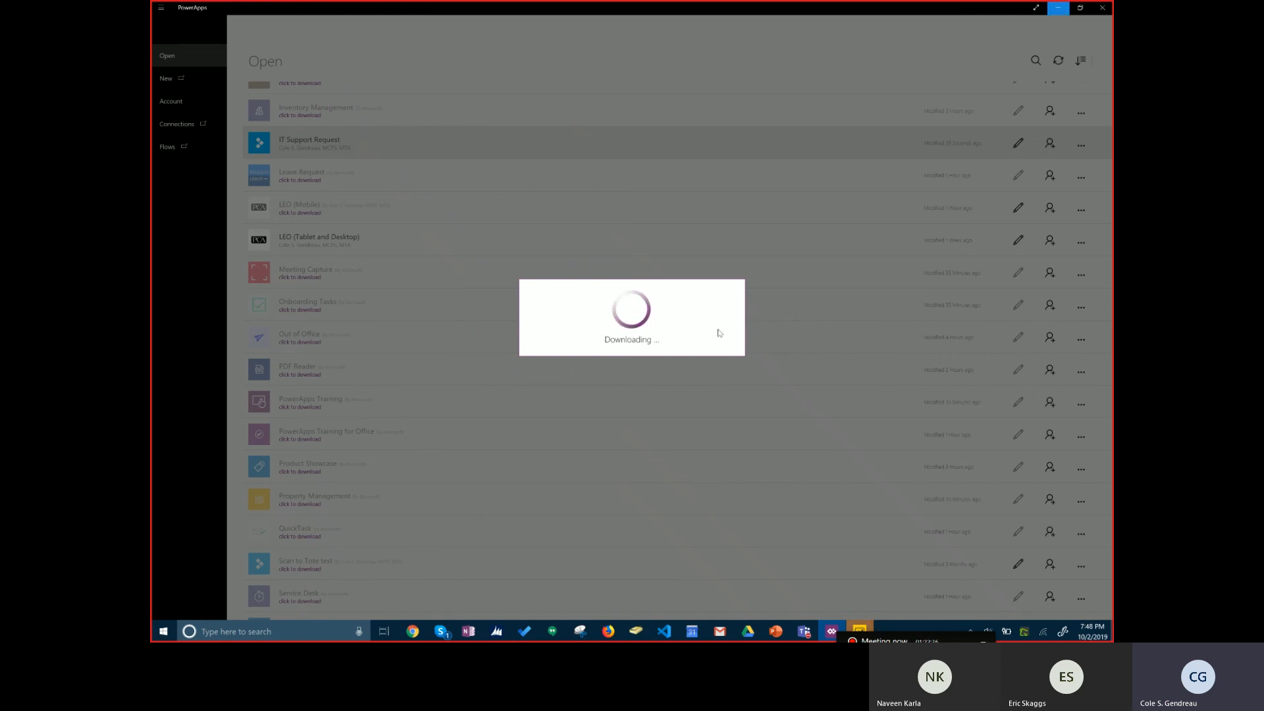
left_click(1057, 8)
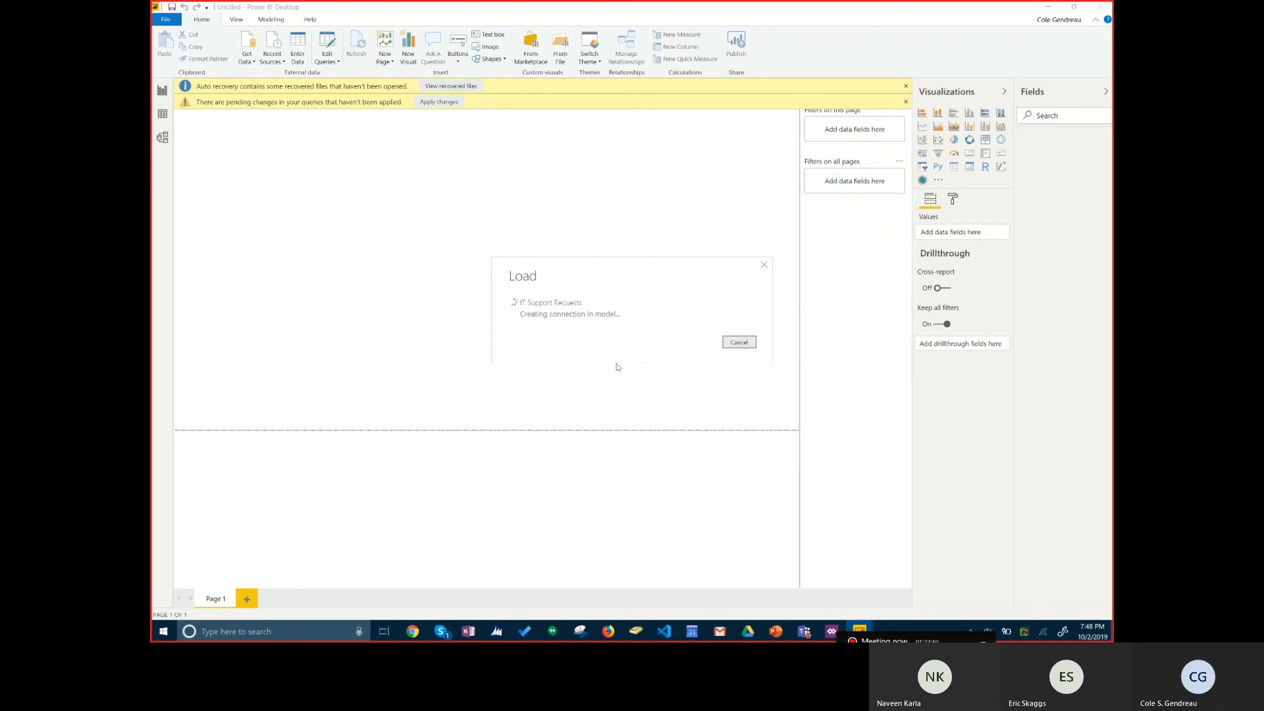
left_click(830, 632)
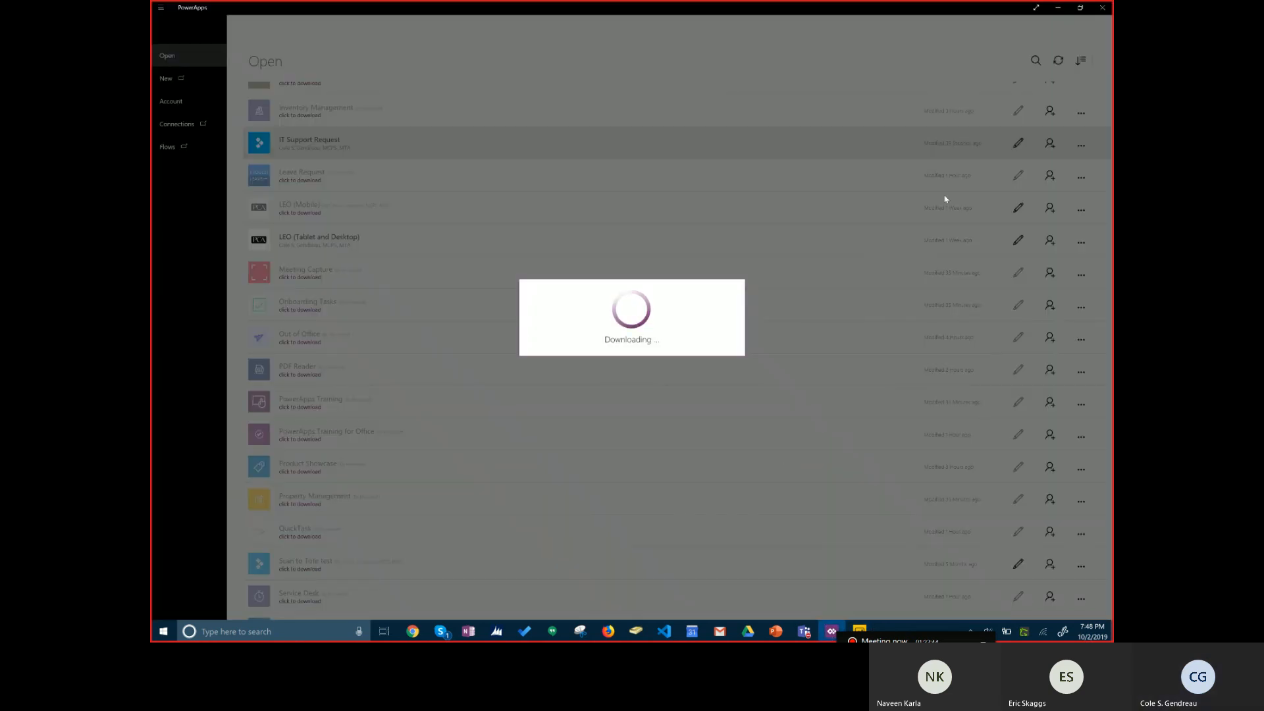
left_click(1058, 7)
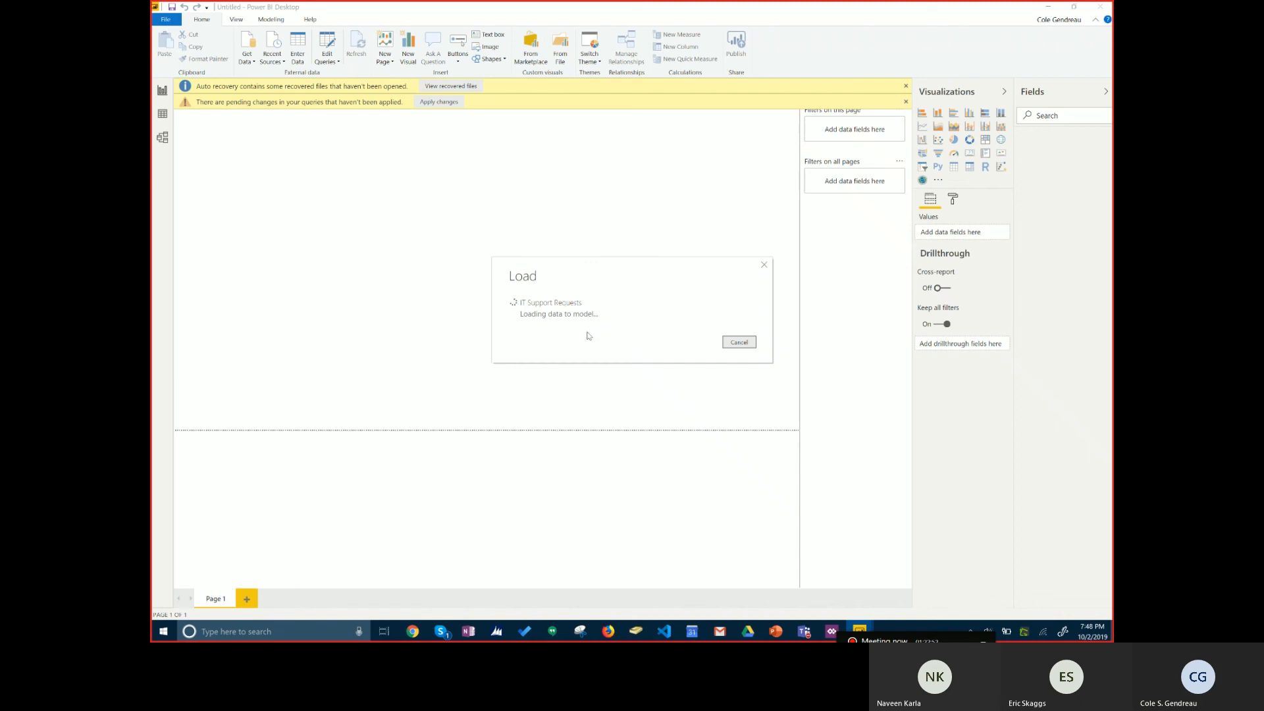
key("alt+Tab")
key("alt+Tab")
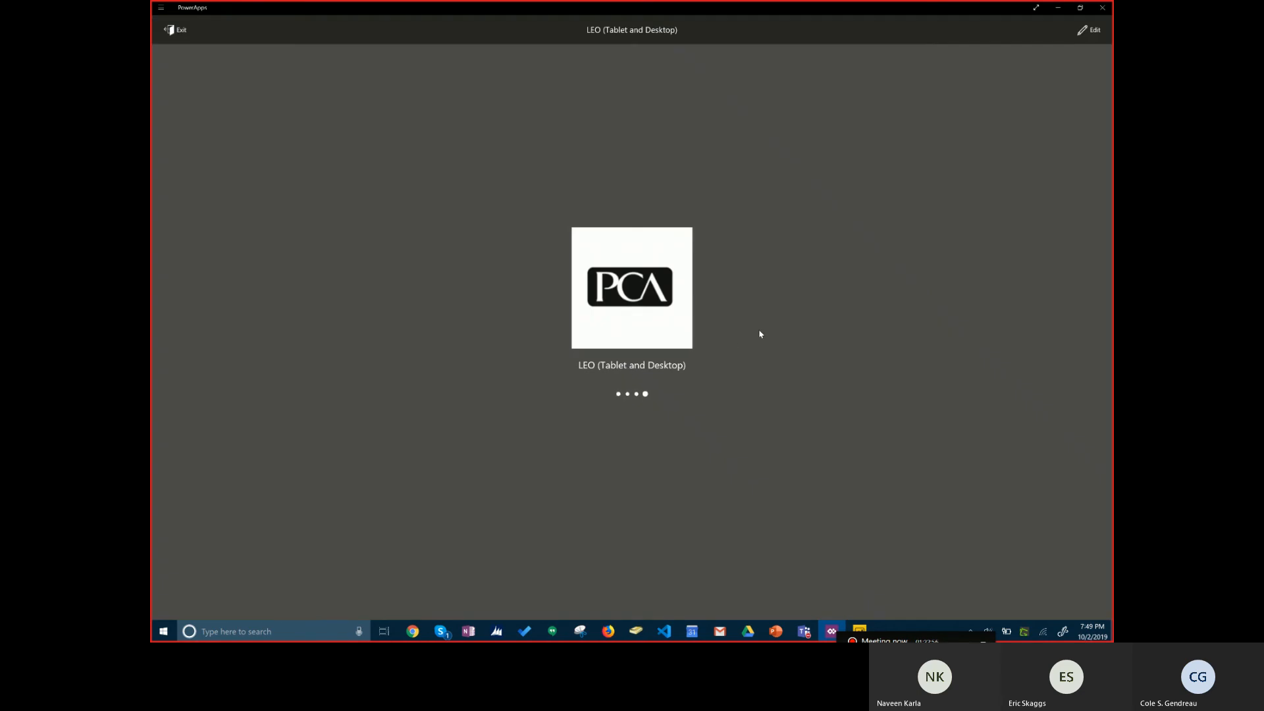